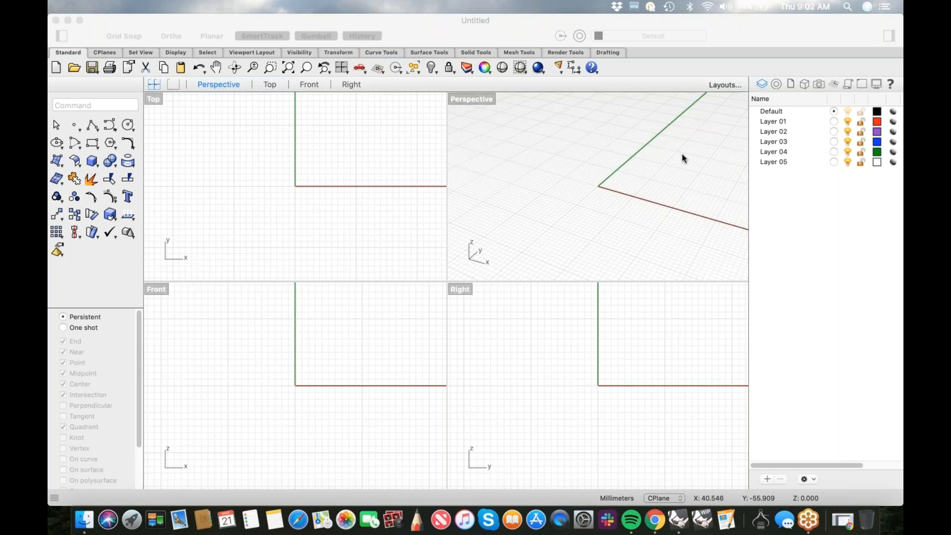
- Maximize the Top viewport so that it fills the modeling area
left_click(651, 176)
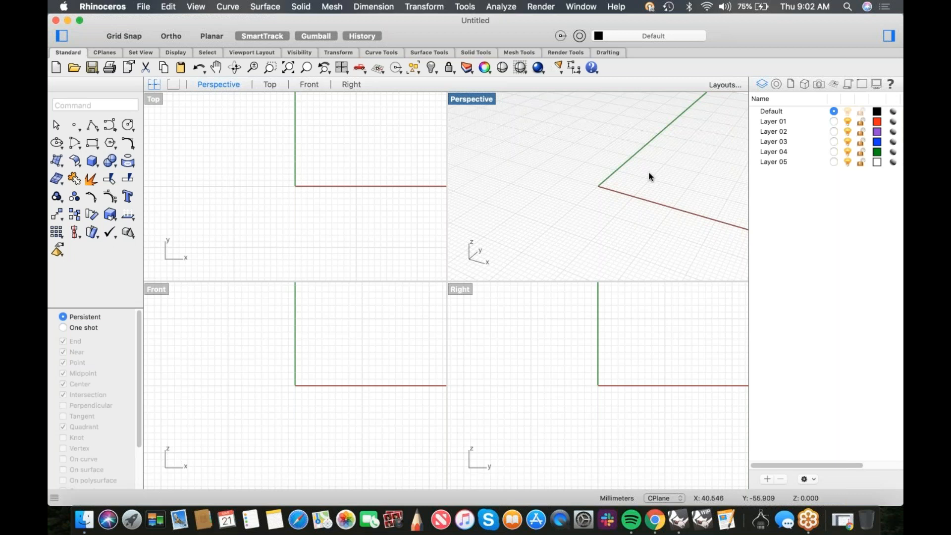
double_click(157, 100)
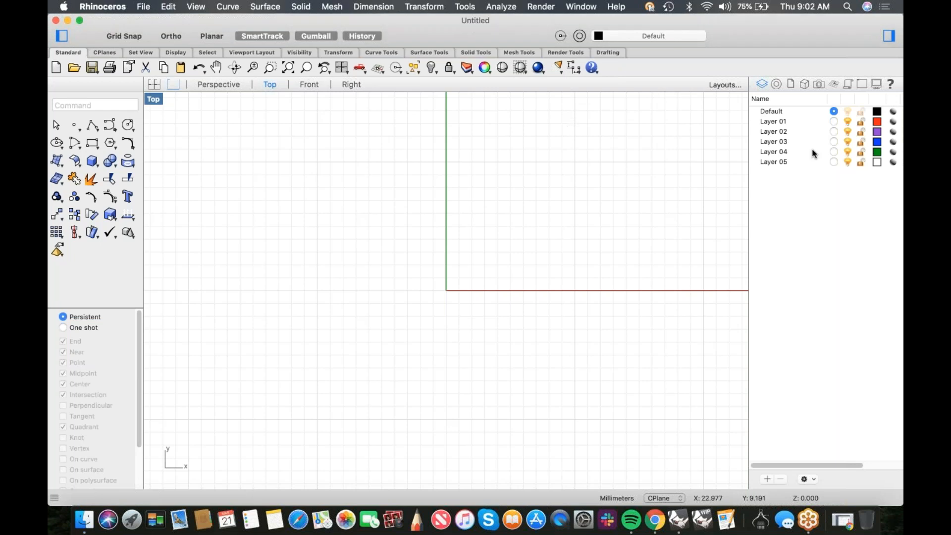
left_click(883, 58)
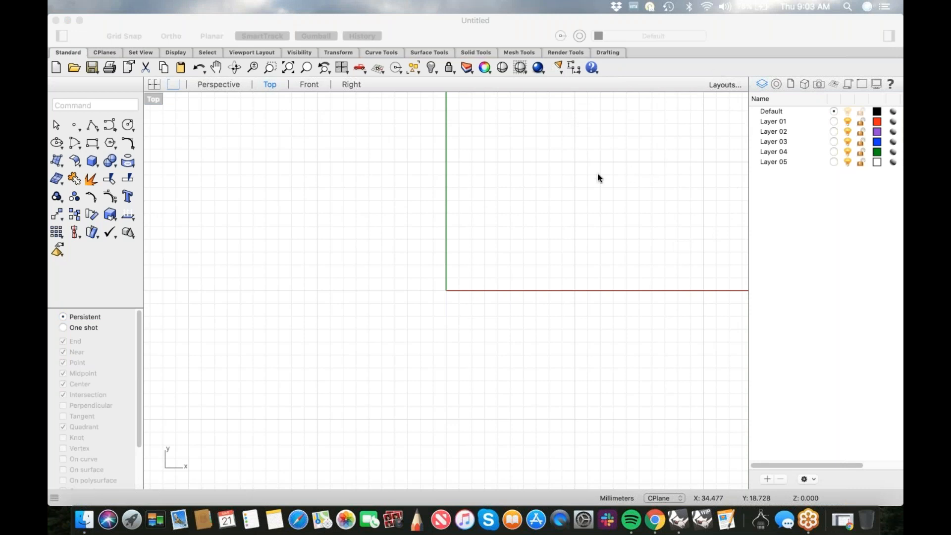
left_click(245, 153)
left_click(144, 9)
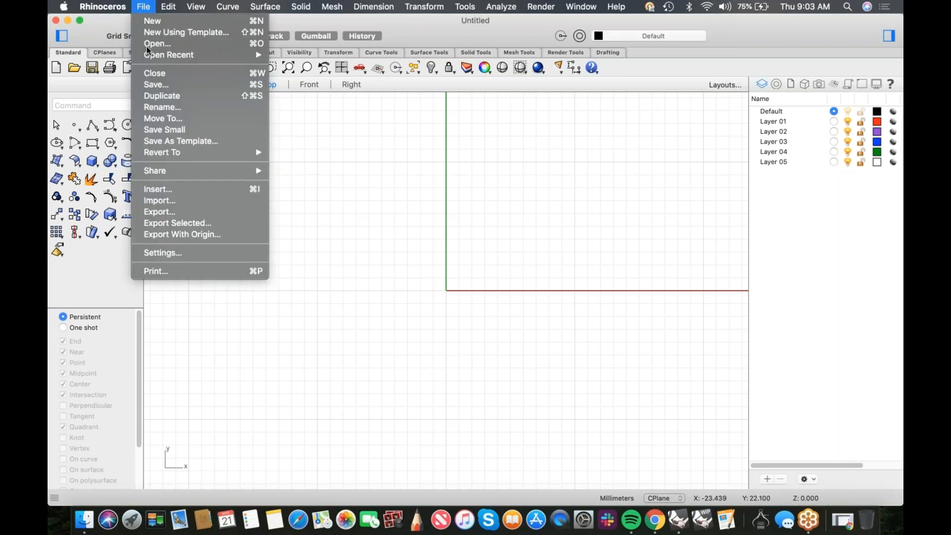
left_click(159, 252)
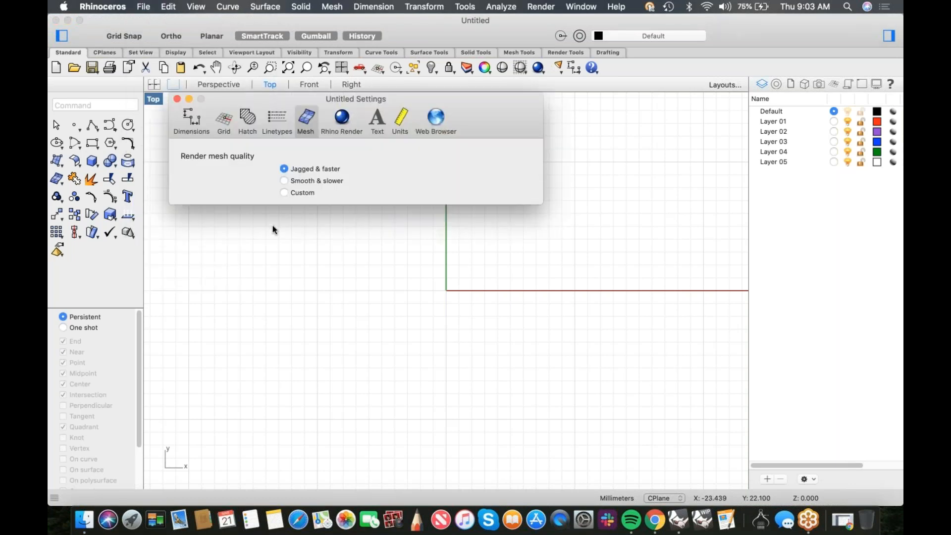
left_click(176, 98)
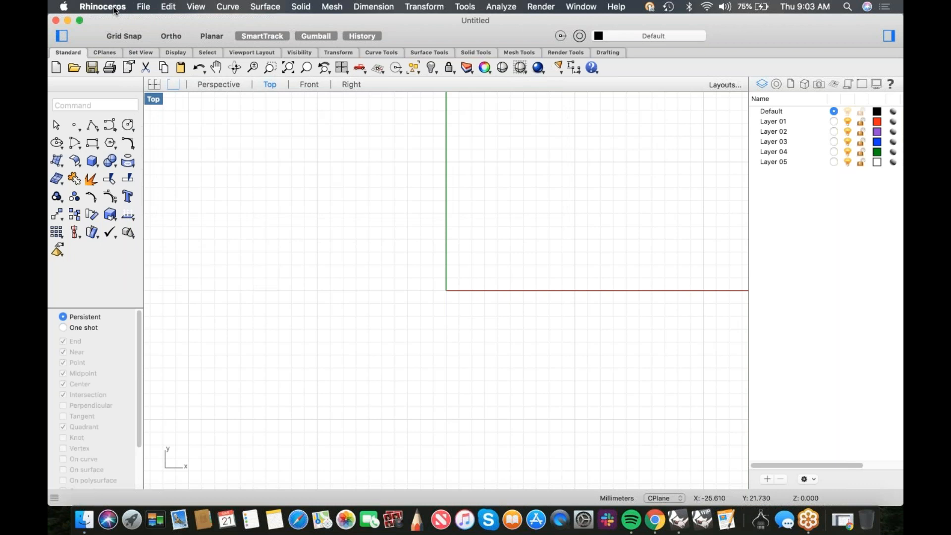
- Review the interface theme choices in the Rhino preferences and close them with Rhino for Windows kept as the theme
left_click(102, 6)
left_click(113, 50)
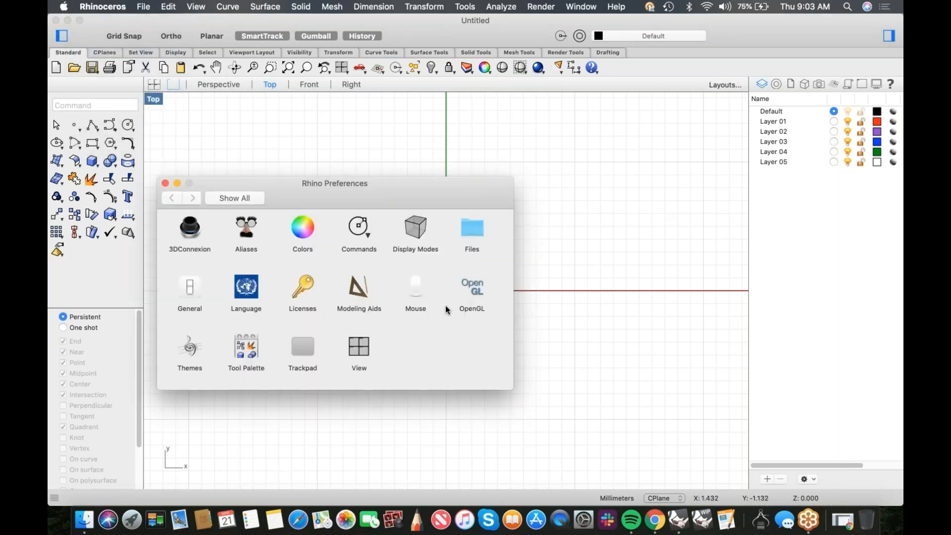
left_click(190, 347)
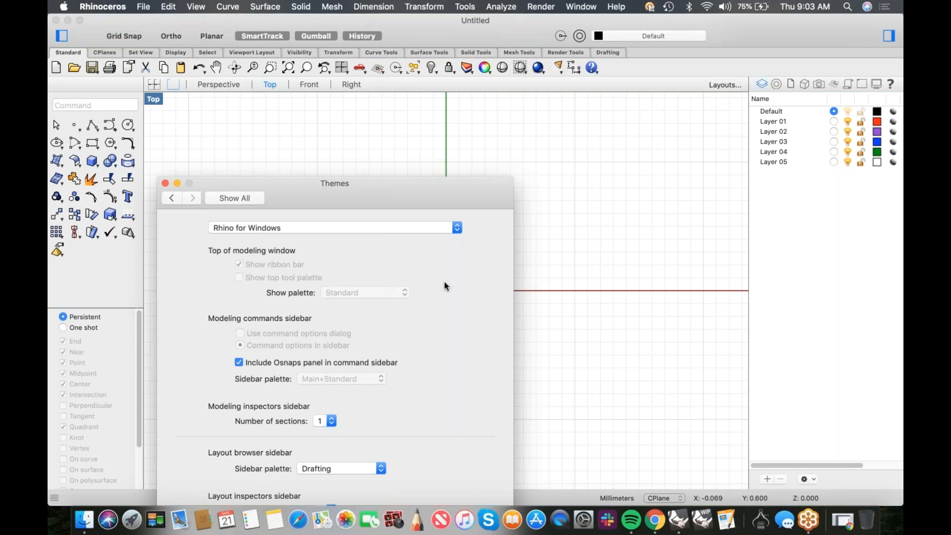
left_click(417, 229)
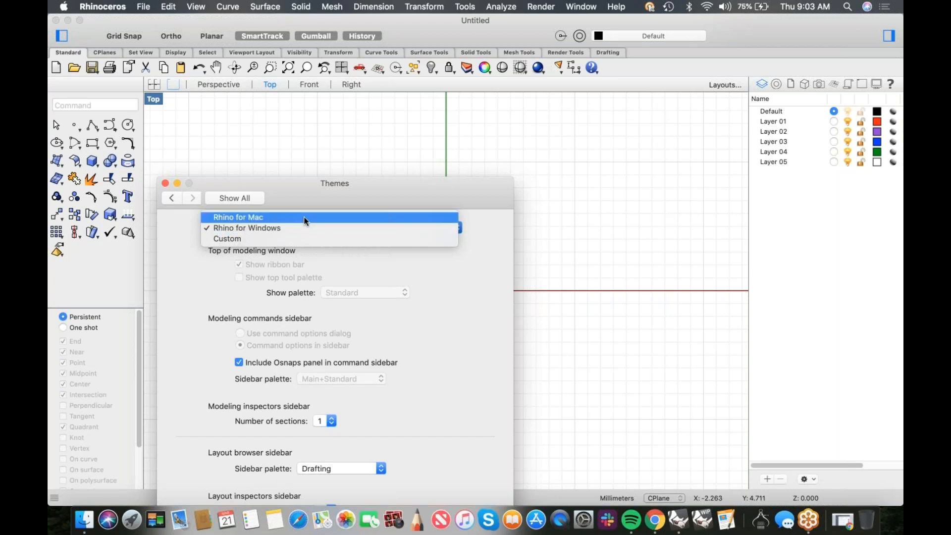
left_click(488, 321)
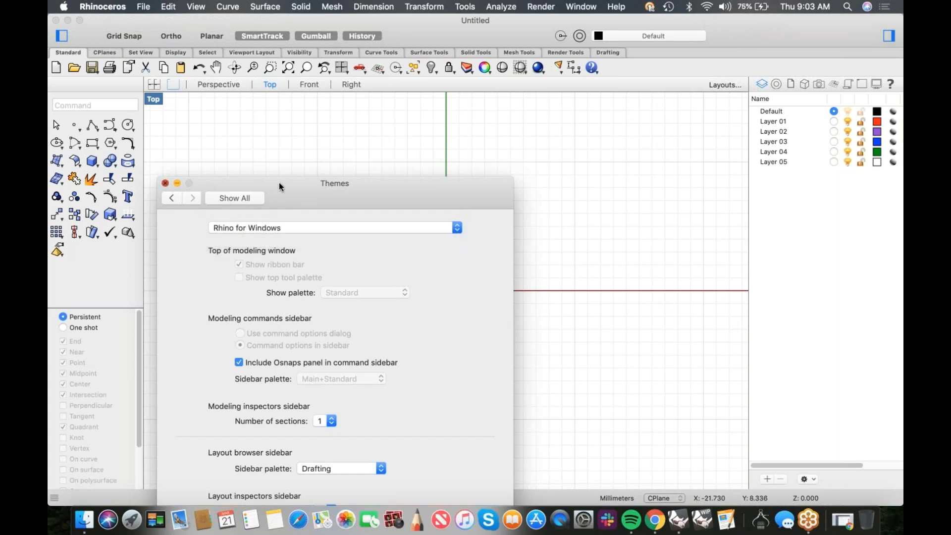
key("super+w")
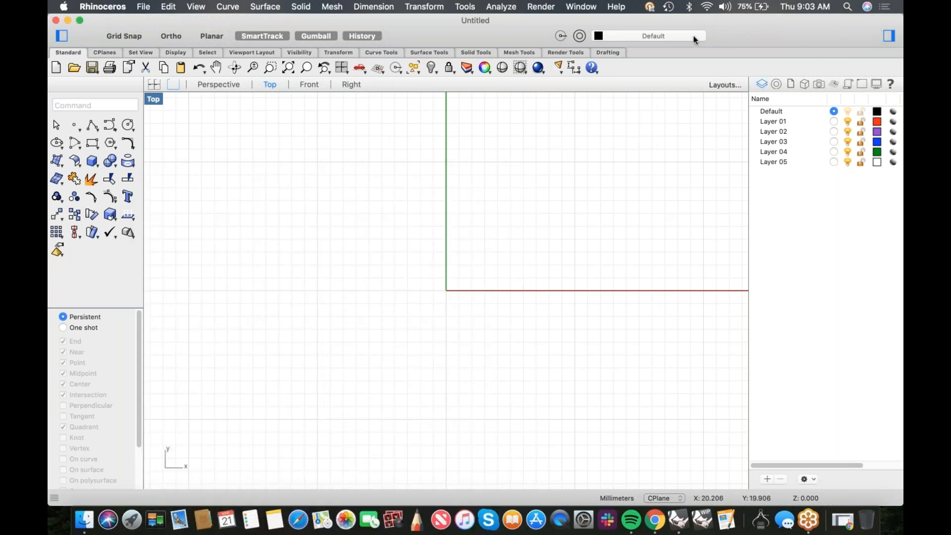
- Hide and restore the command sidebar and the inspector sidebar
left_click(731, 85)
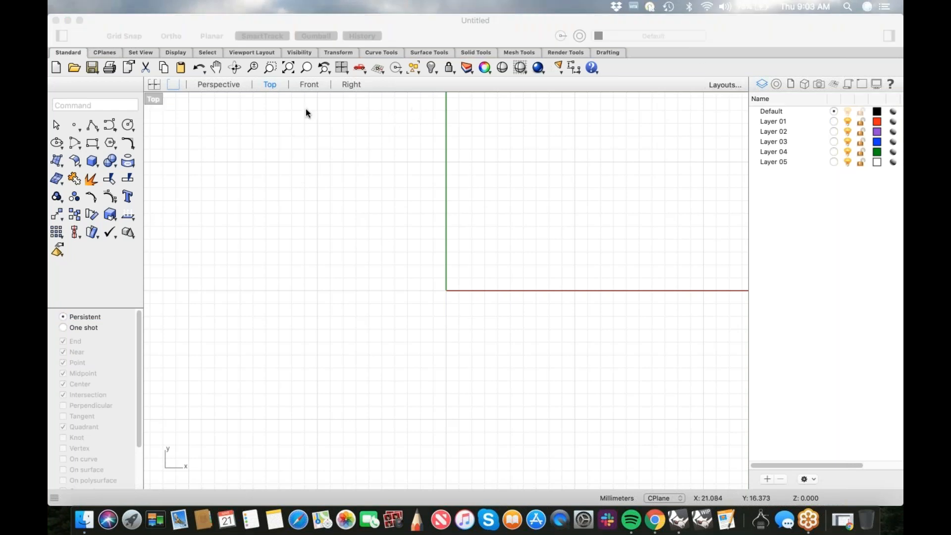
left_click(95, 28)
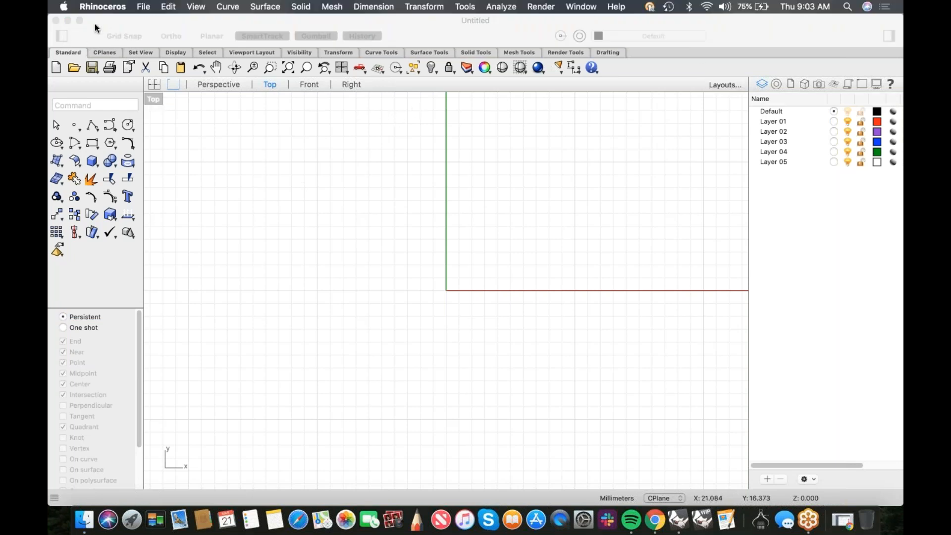
left_click(61, 35)
left_click(61, 35)
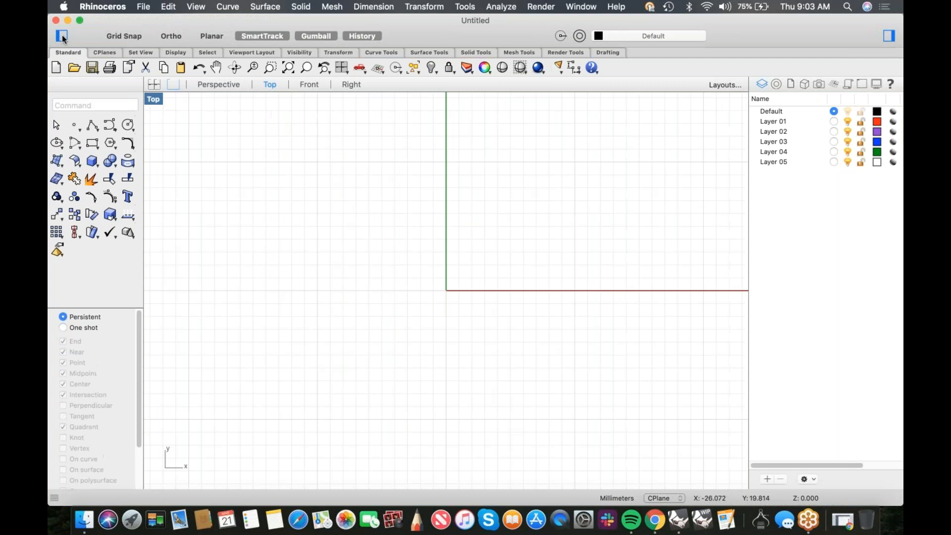
left_click(890, 37)
left_click(890, 37)
- Place bits and knobs.jpg from the Desktop as a picture frame with its lower edge along the X axis in the Top viewport
scroll(544, 214, "up", 3)
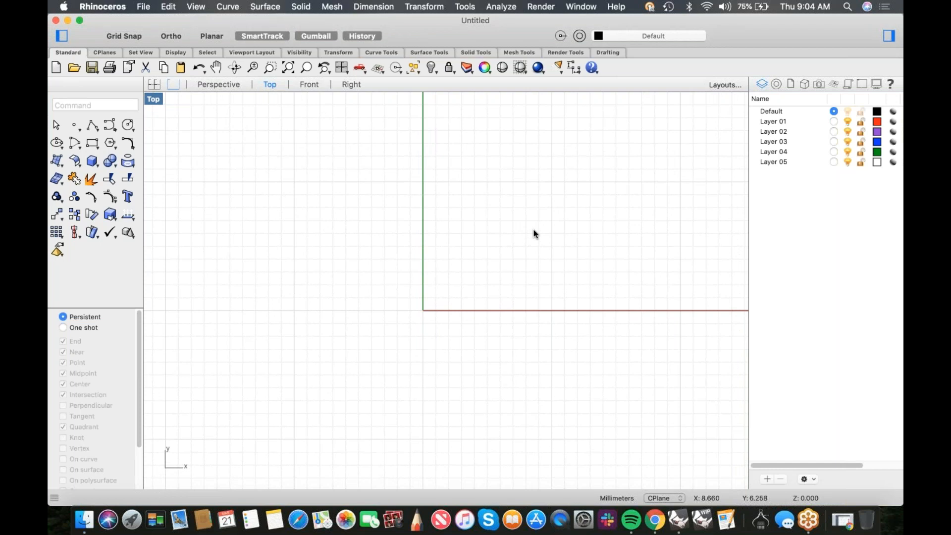
right_click_drag(465, 245, 475, 251)
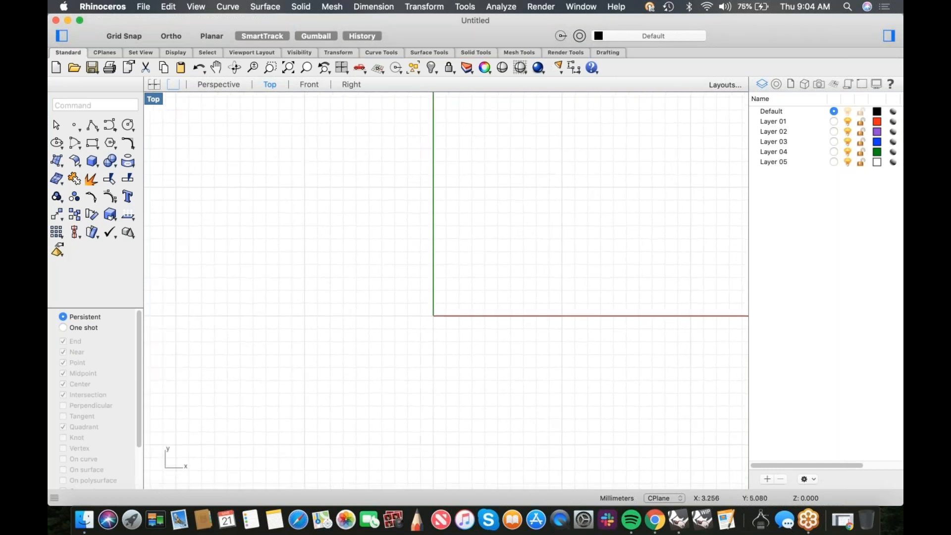
type("PictureFrame")
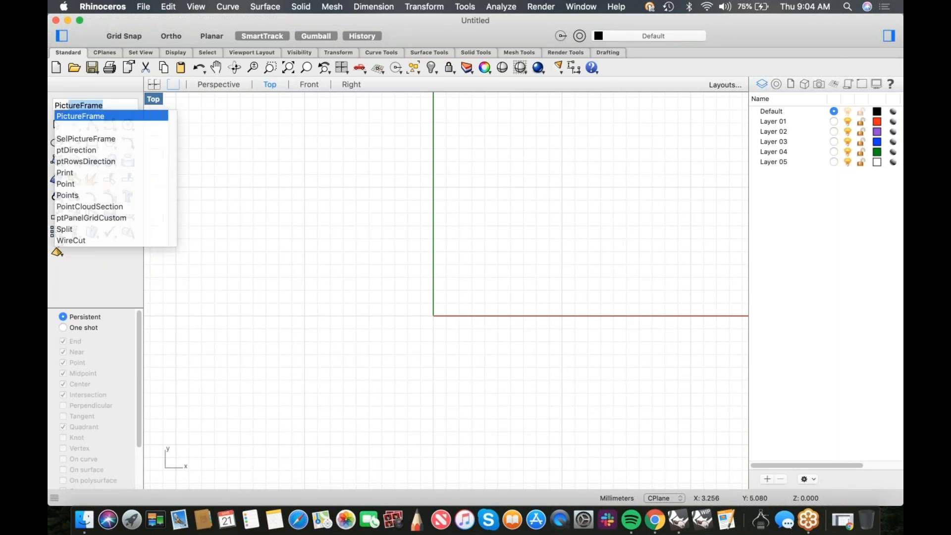
key("Return")
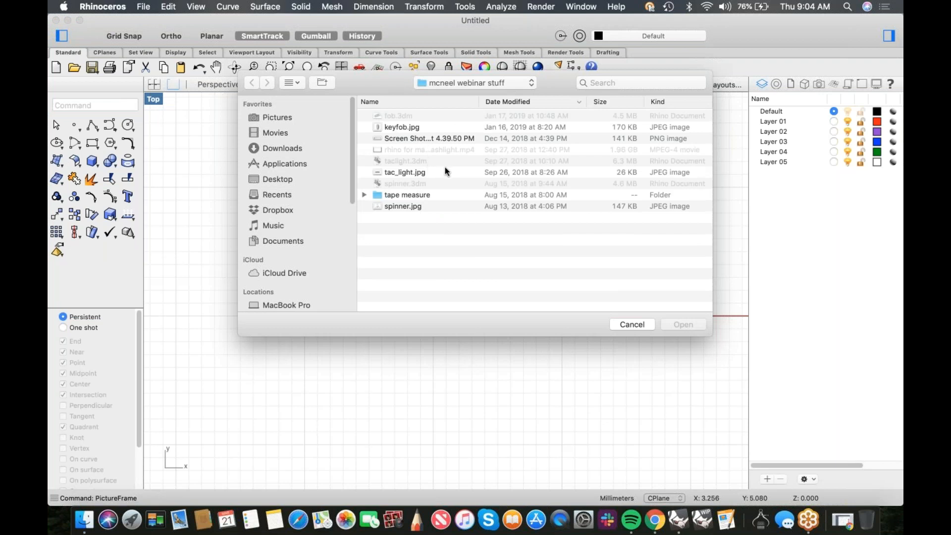
left_click(278, 179)
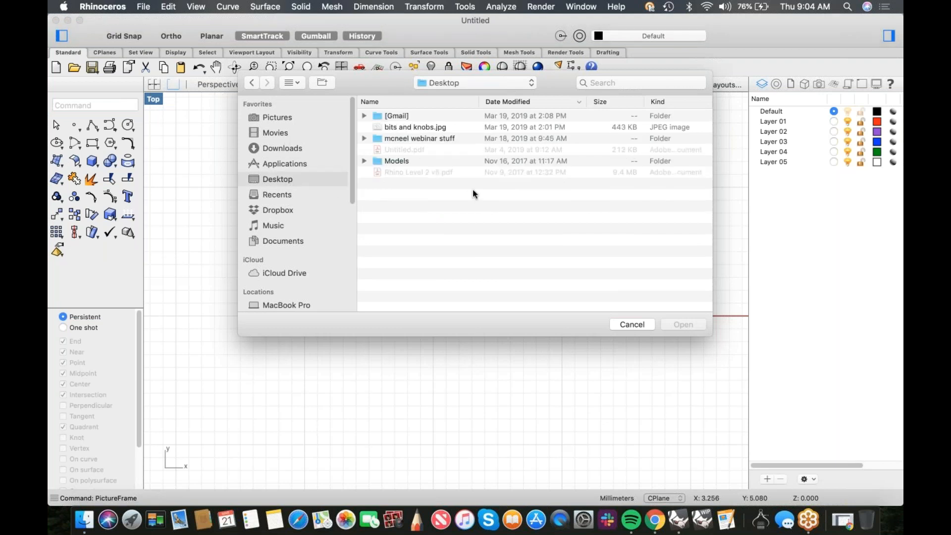
left_click(424, 129)
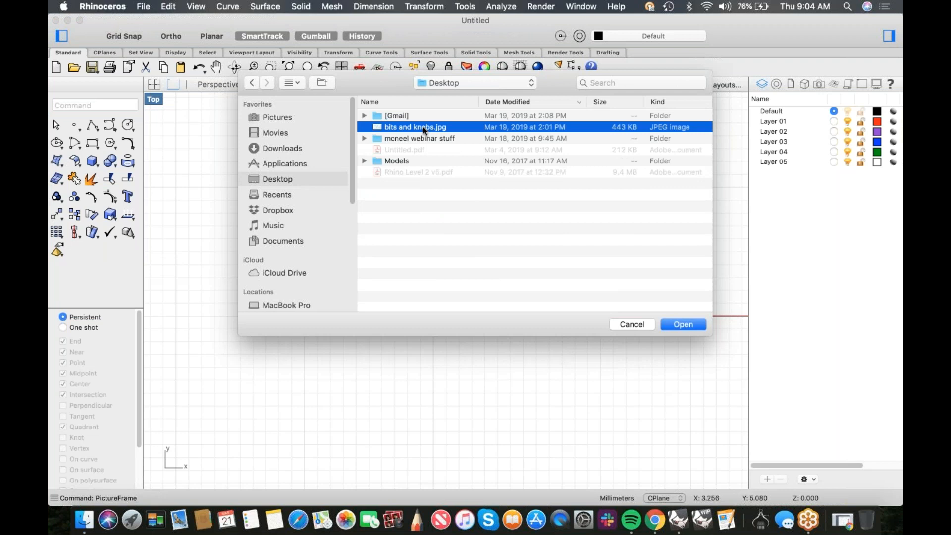
double_click(423, 128)
left_click(294, 315)
key("F8")
left_click(633, 315, "shift")
- Move the sketch picture frame into the negative X, positive Y quadrant, clear of both axes, and deselect it
scroll(456, 210, "up", 6)
scroll(469, 222, "down", 3)
right_click_drag(478, 232, 467, 258)
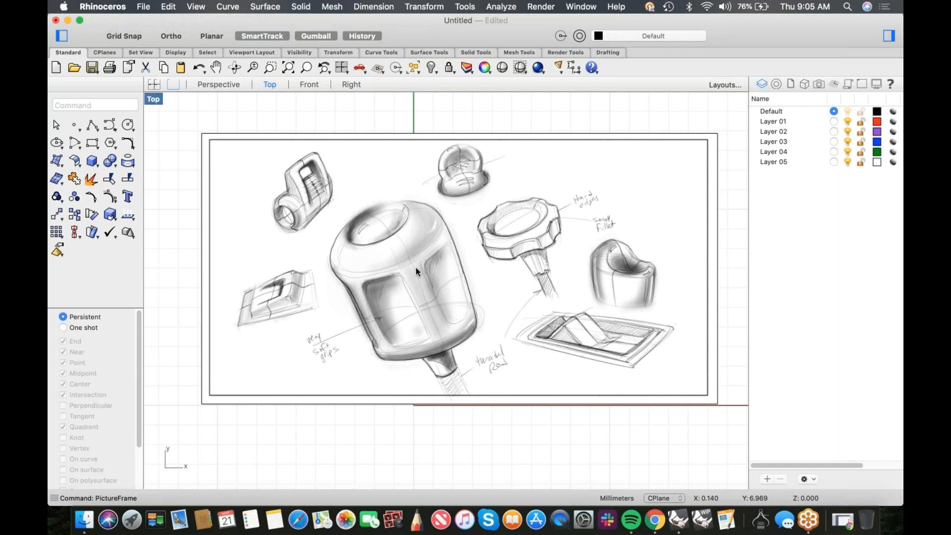
scroll(415, 267, "down", 5)
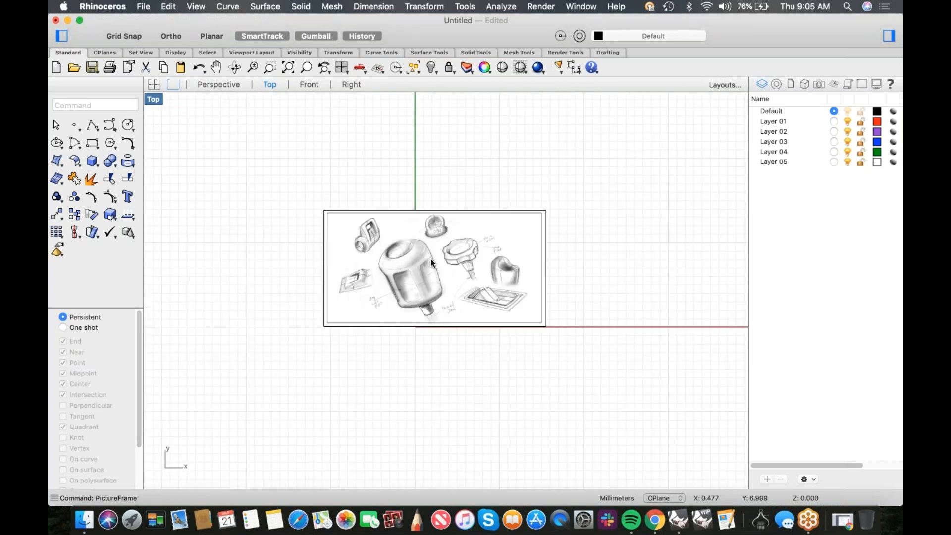
right_click_drag(454, 206, 551, 234)
left_click(550, 295)
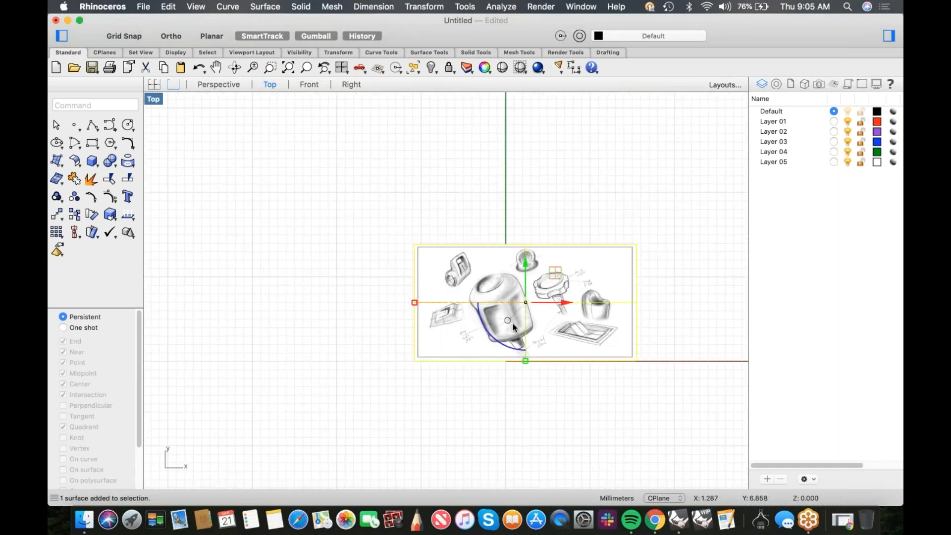
scroll(545, 302, "up", 3)
scroll(544, 325, "up", 5)
scroll(540, 312, "down", 3)
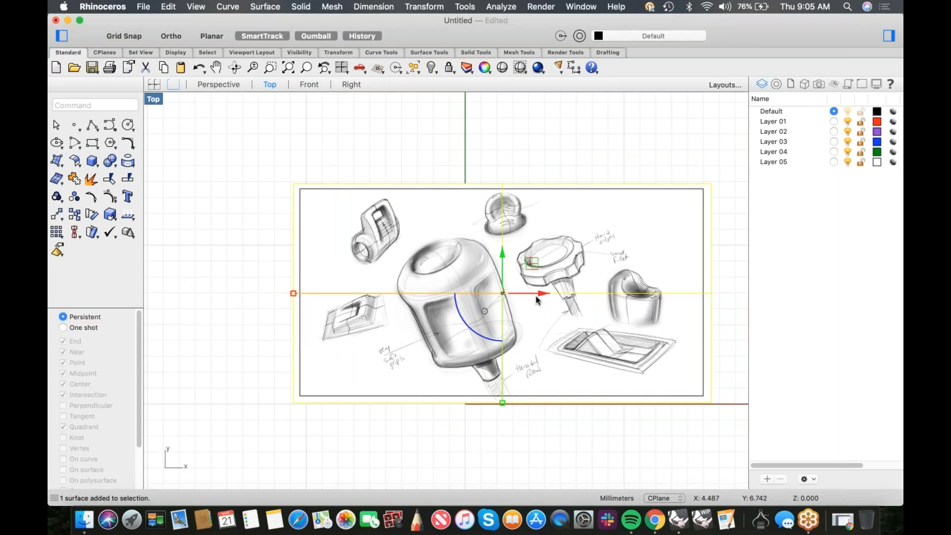
scroll(536, 295, "down", 4)
left_click_drag(516, 294, 320, 189)
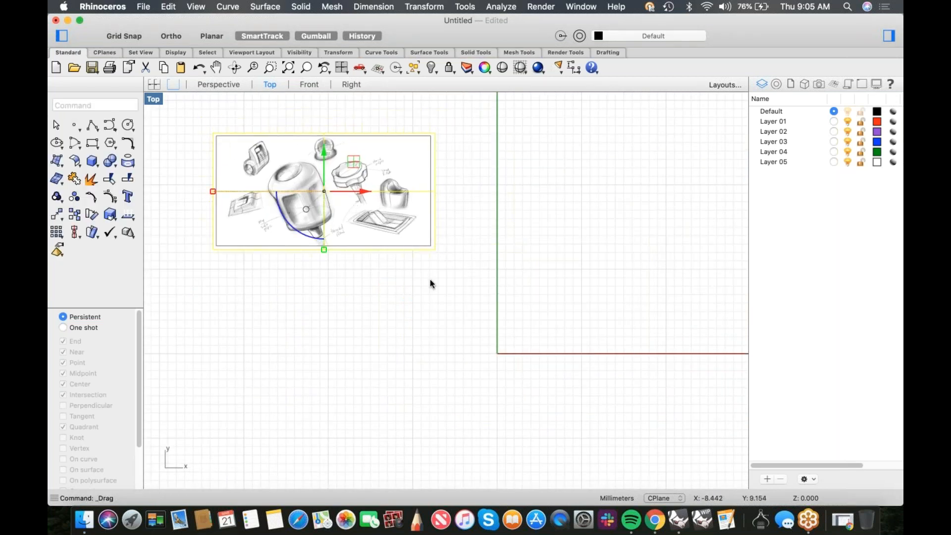
scroll(346, 192, "up", 3)
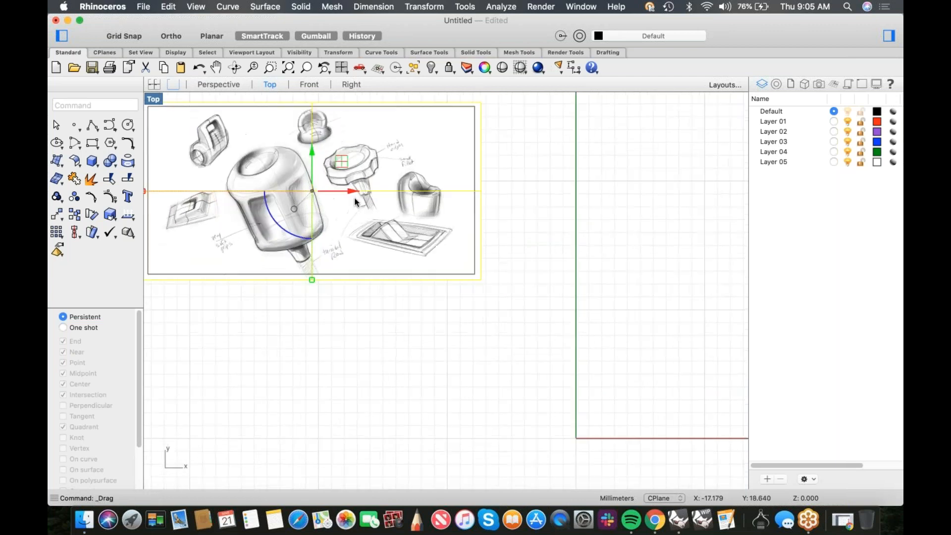
mouse_move(367, 136)
left_mouse_down()
mouse_move(389, 191)
mouse_move(361, 129)
left_mouse_up()
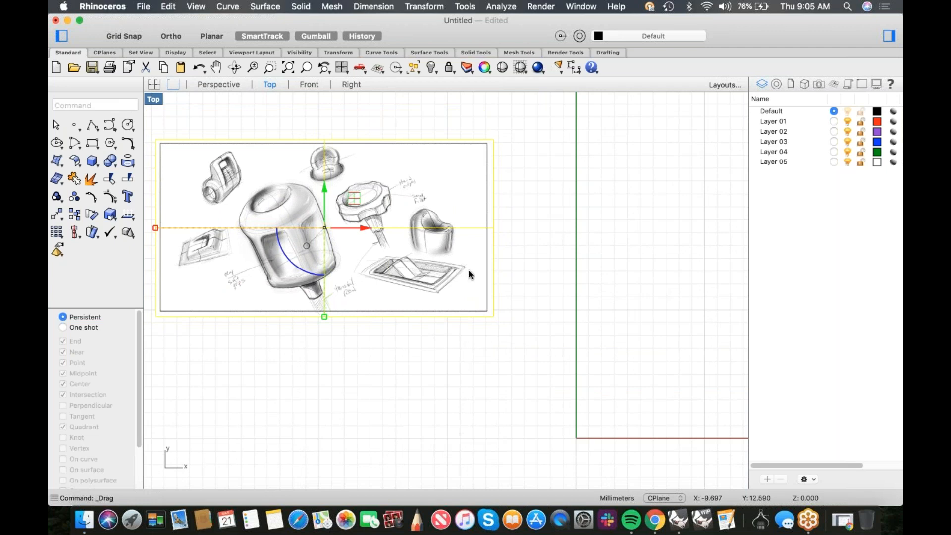
left_click(540, 291)
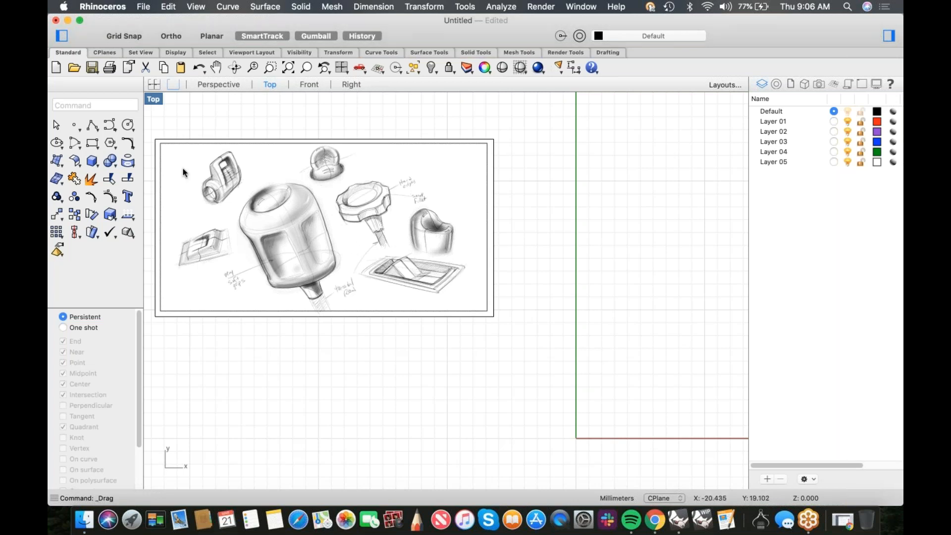
- Move the sketch picture frame to Layer 01 and lock that layer
left_click(388, 245)
right_click(779, 126)
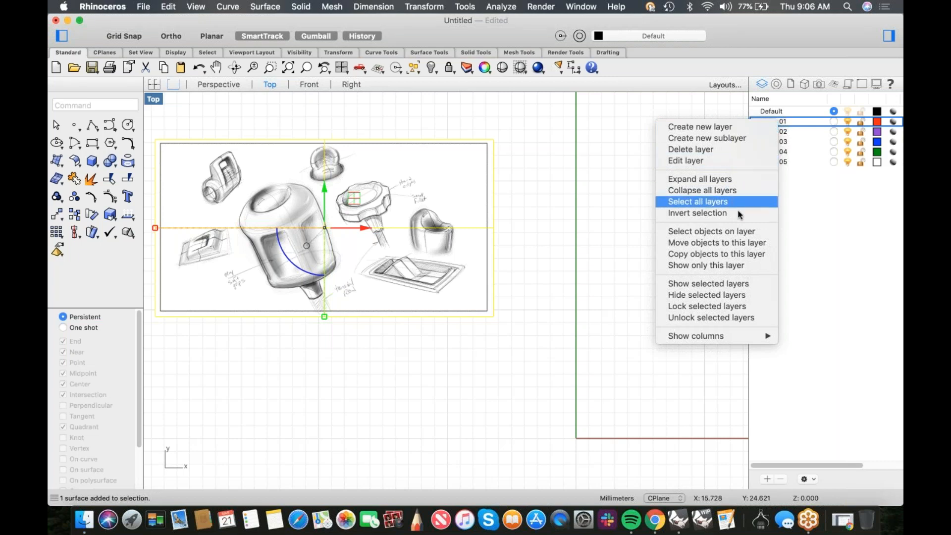
left_click(731, 242)
left_click(861, 122)
- Examine the large knob sketch up close, including its top recess, side grips and threaded rod
scroll(580, 267, "down", 3)
right_click_drag(581, 267, 471, 227)
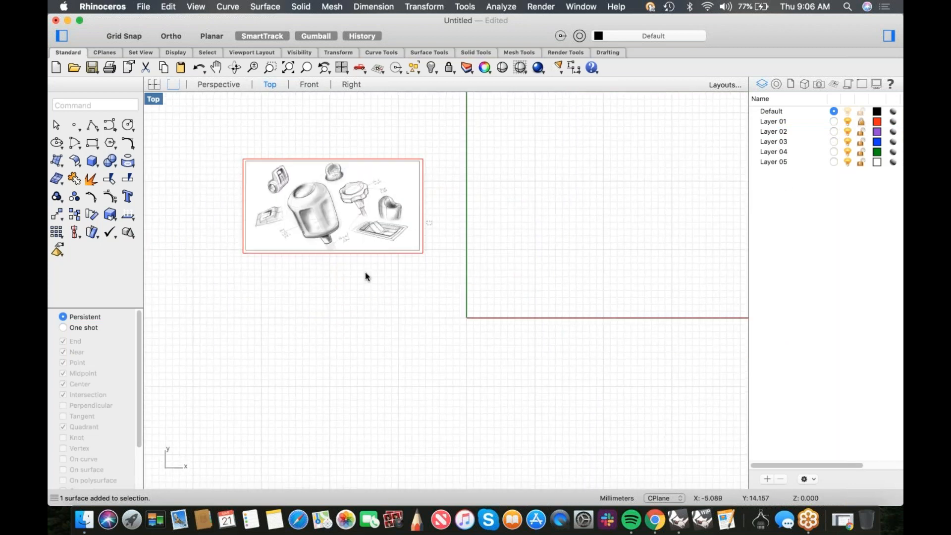
scroll(430, 293, "up", 4)
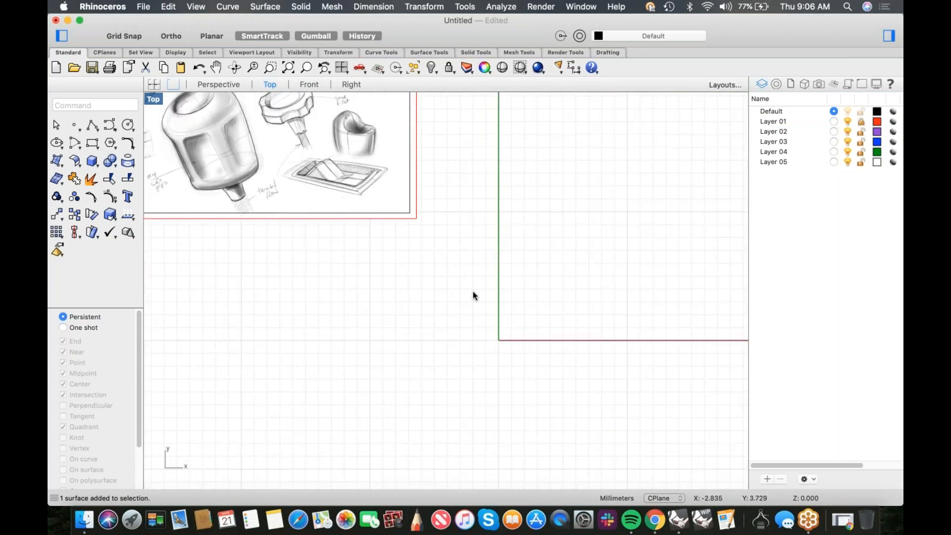
mouse_move(462, 296)
right_mouse_down()
mouse_move(431, 289)
mouse_move(474, 292)
right_mouse_up()
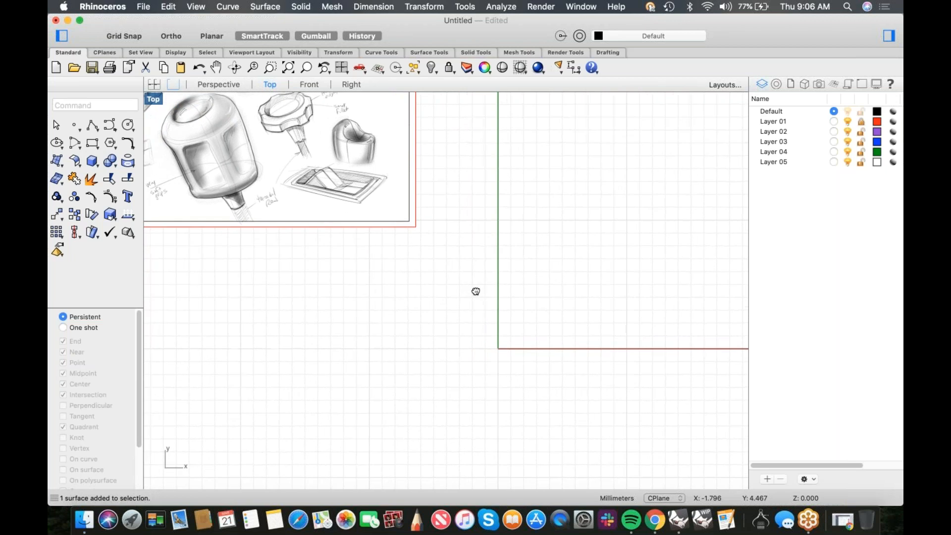
scroll(272, 180, "up", 5)
scroll(273, 180, "down", 4)
scroll(308, 157, "up", 1)
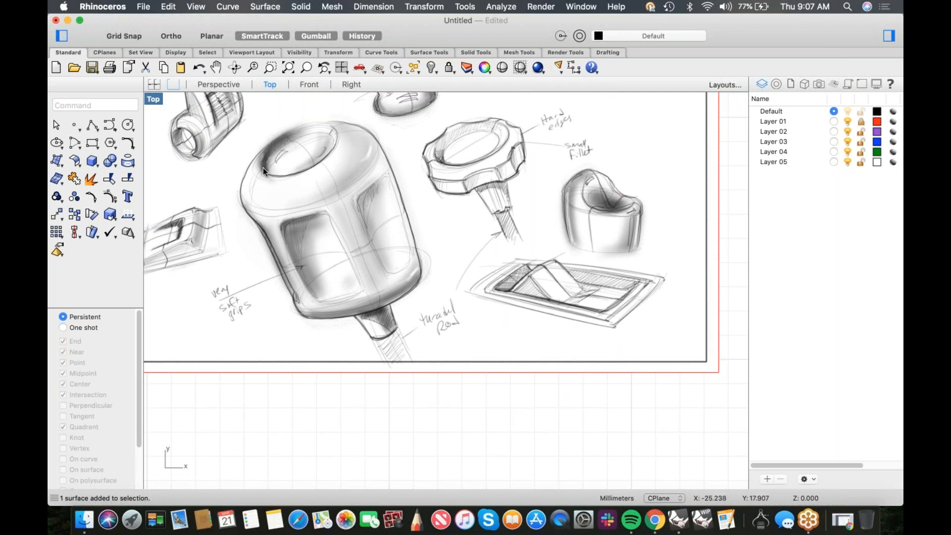
scroll(263, 168, "down", 1)
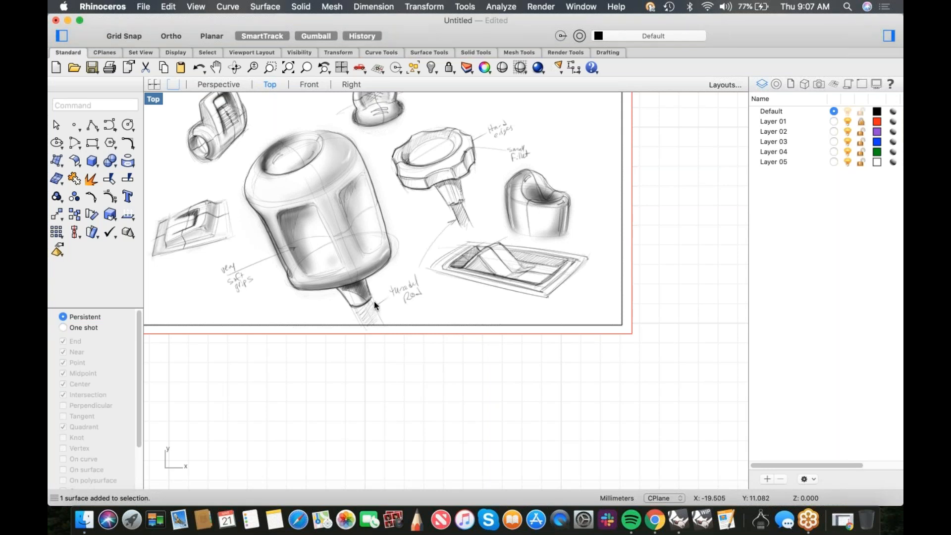
scroll(362, 281, "down", 5)
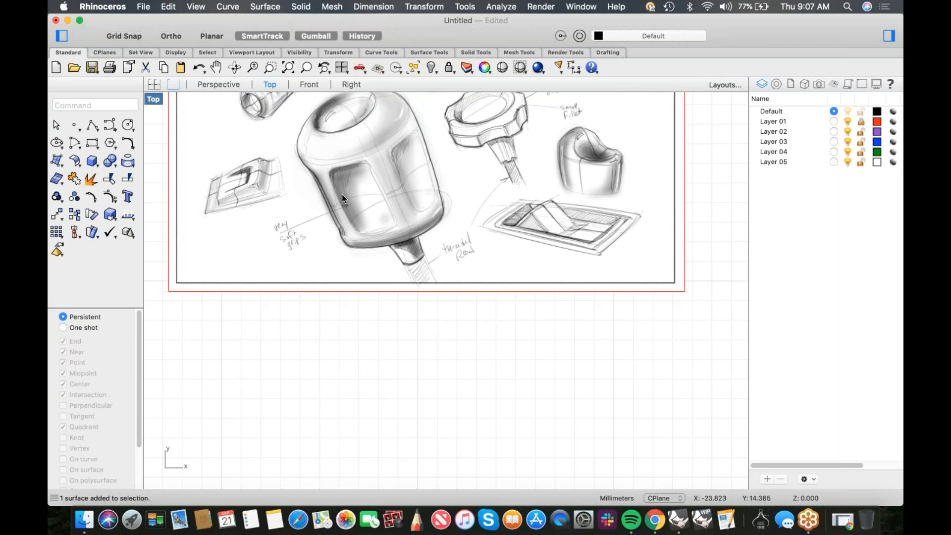
- Draw a degree-3 control point curve below the reference sketch from three points: straight up, then horizontally towards the Y axis
left_click(110, 126)
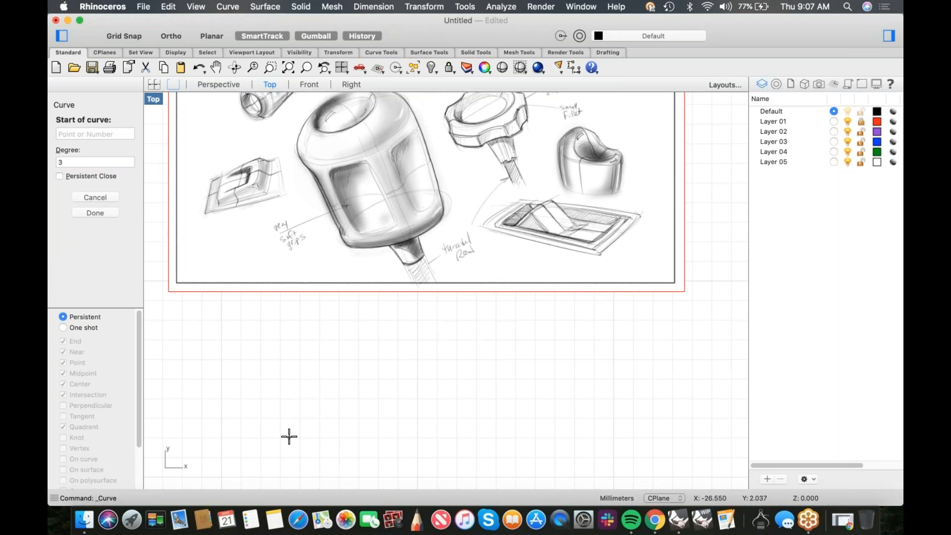
left_click(290, 436)
left_click(289, 334, "shift")
left_click(410, 336, "shift")
key("Return")
- Turn on the new curve's control points and nudge its corner control point slightly outward
left_click_drag(373, 370, 308, 335)
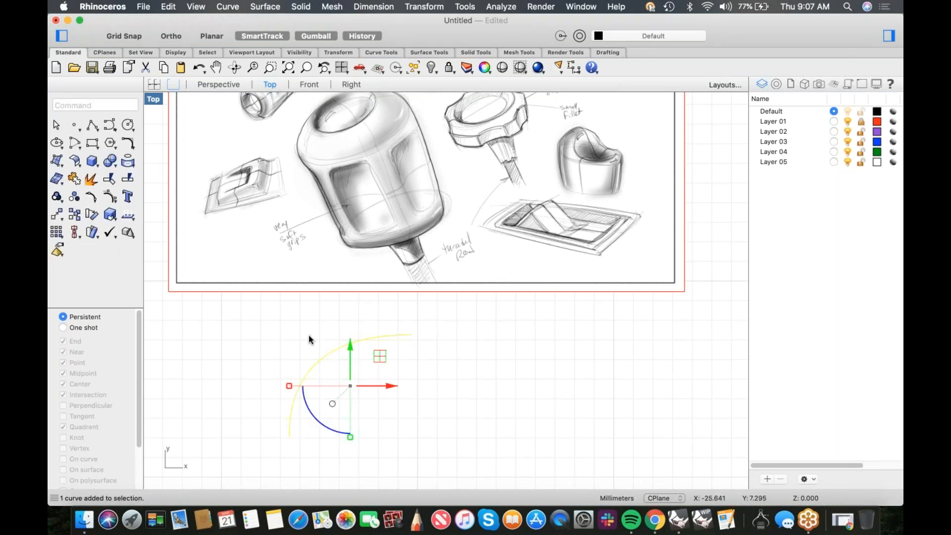
middle_click(270, 346)
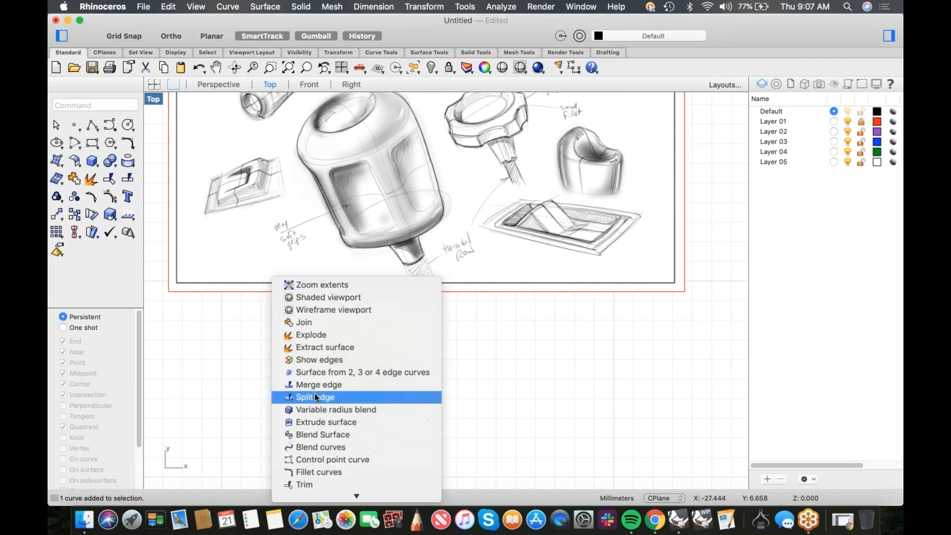
scroll(317, 415, "down", 5)
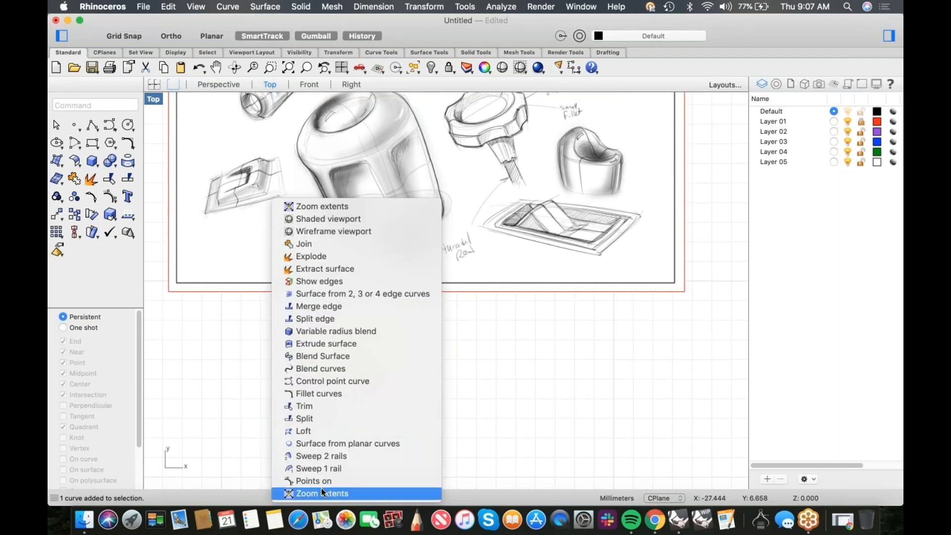
left_click(322, 481)
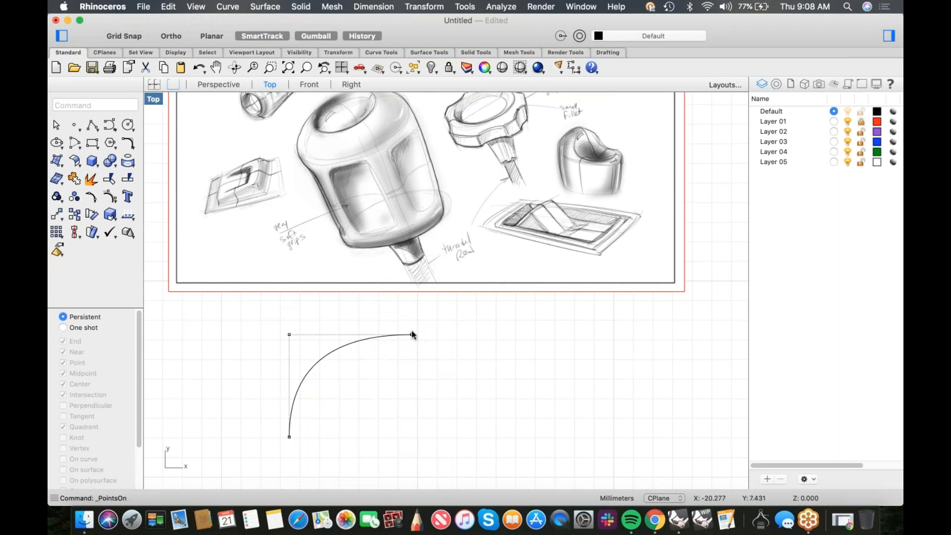
mouse_move(299, 344)
left_mouse_down()
mouse_move(423, 341)
mouse_move(308, 335)
left_mouse_up()
scroll(424, 341, "down", 2)
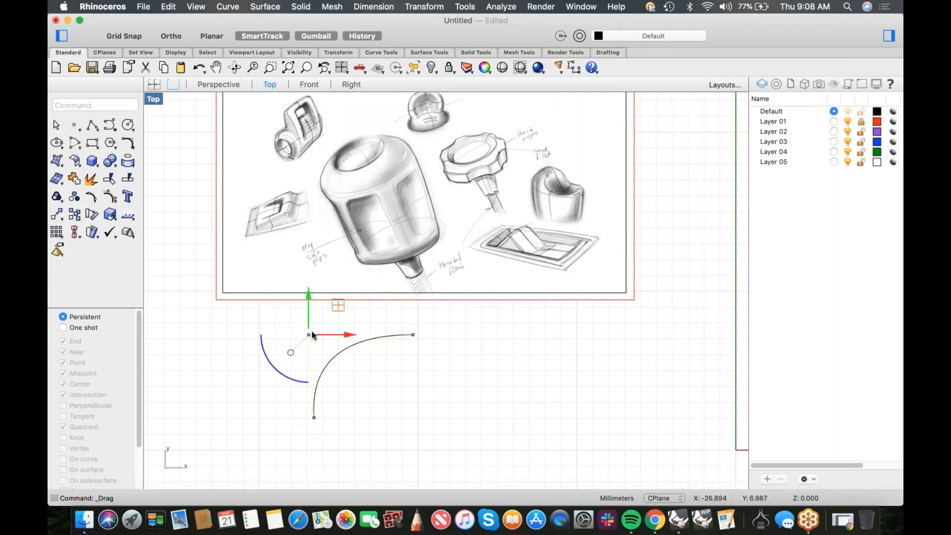
left_click(376, 376)
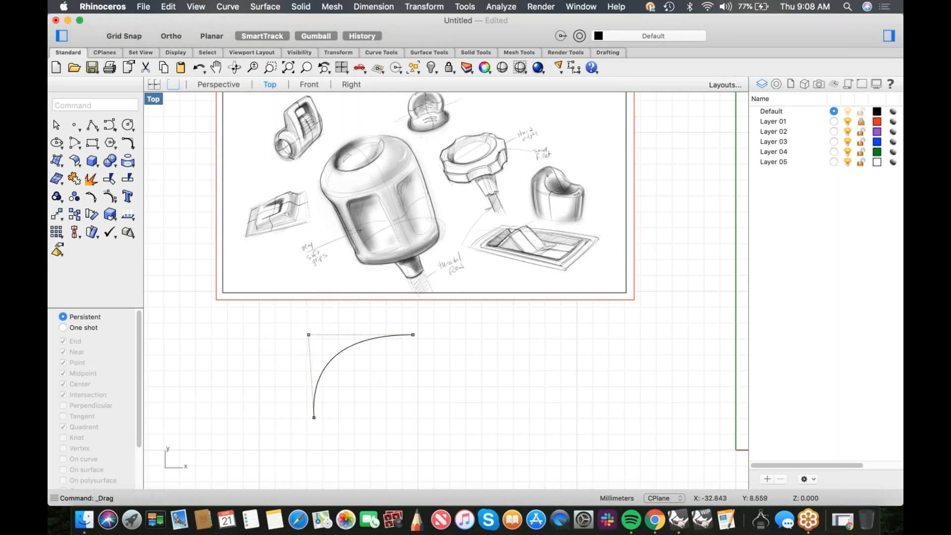
- Draw a second three-point curve from the first curve's upper end, about 5.3 mm horizontally and then down, completing an arch
left_click(111, 127)
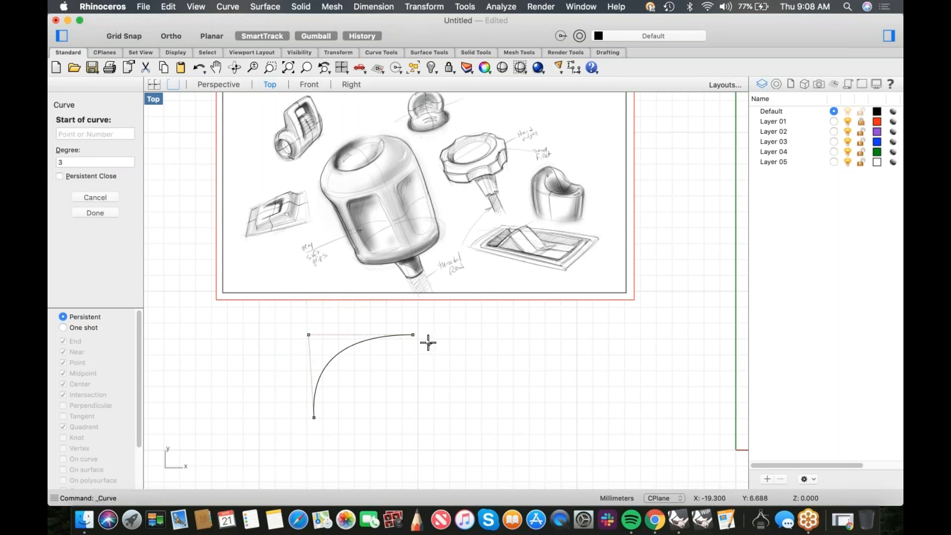
left_click(414, 335)
key("shift")
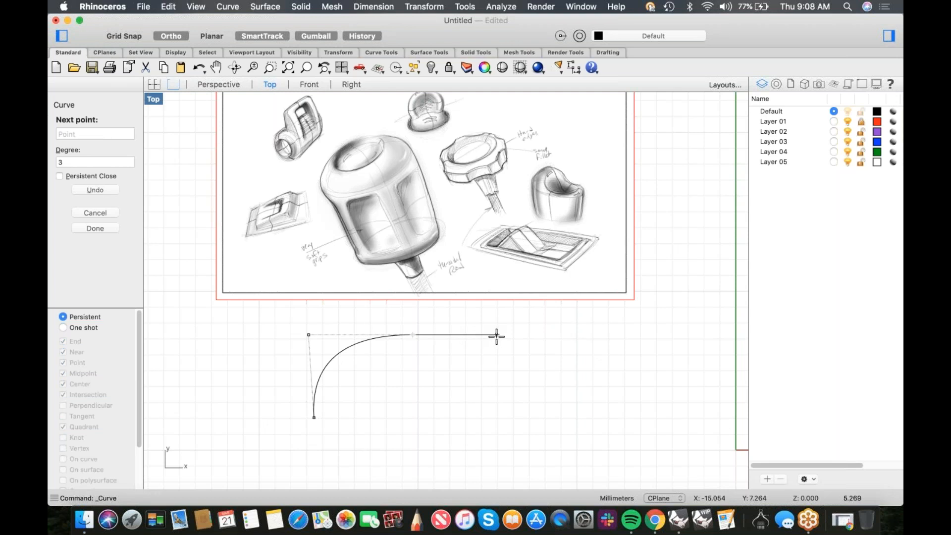
left_click(497, 336, "shift")
left_click(494, 424)
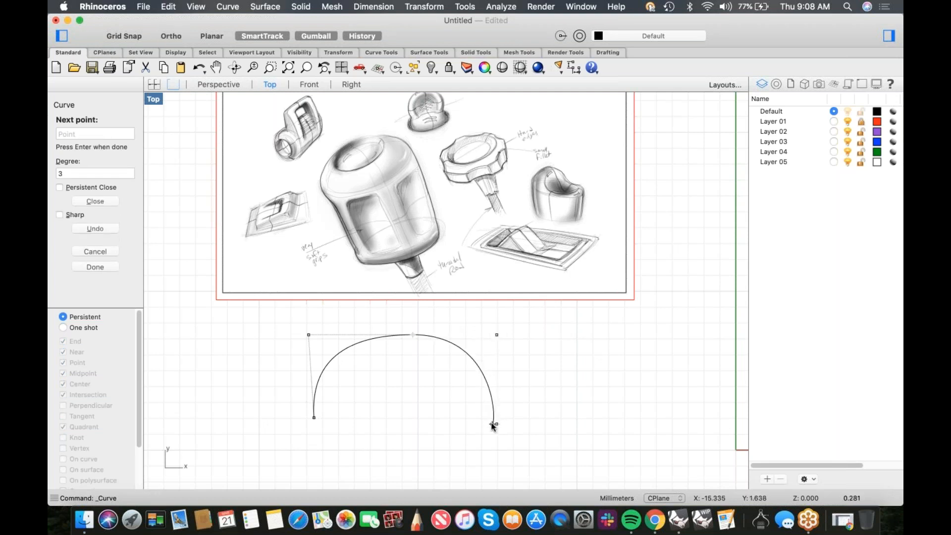
key("Return")
- Turn on the control points of the arch's second curve
left_click(473, 355)
middle_click(520, 352)
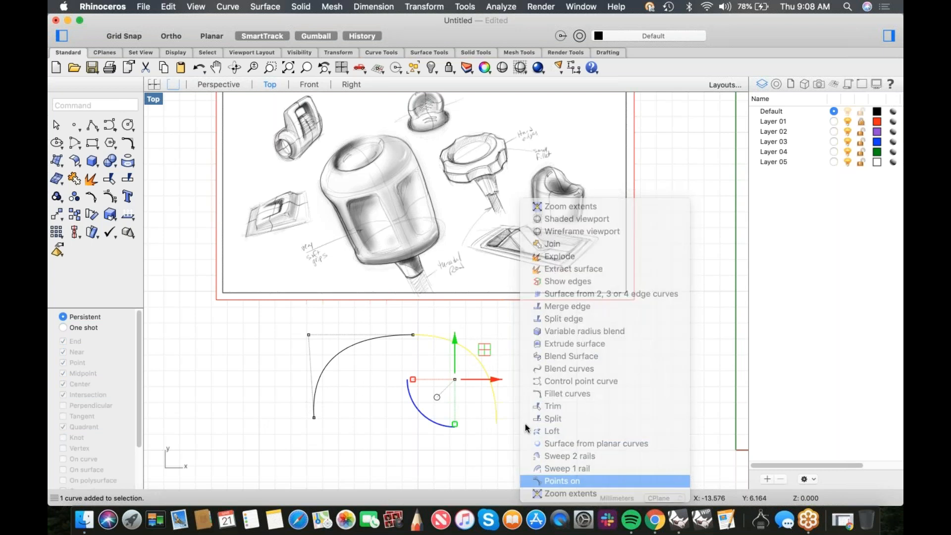
key("Return")
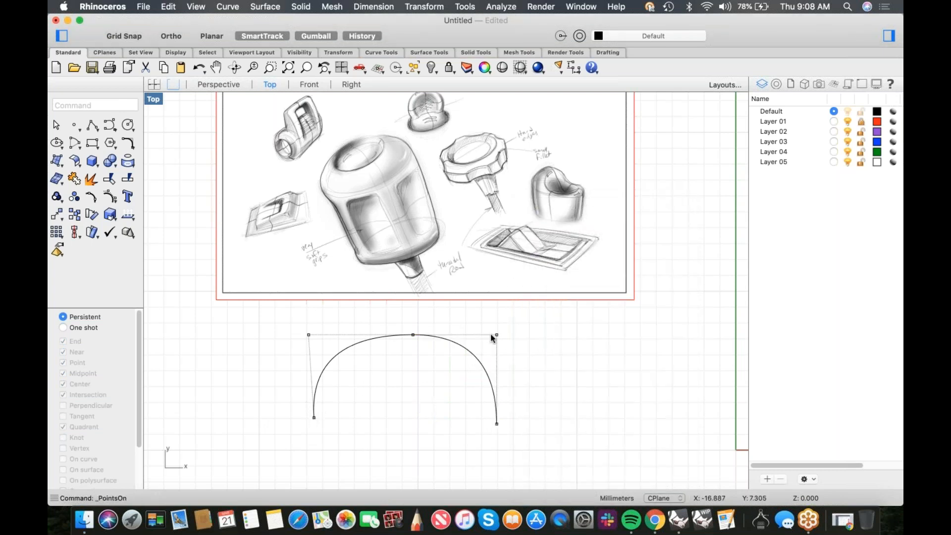
- Draw a seven-point degree-3 wave curve beside the arch, crossing the Y axis, with control points at right-angled corners about 6 mm tall
right_click_drag(395, 357, 228, 339)
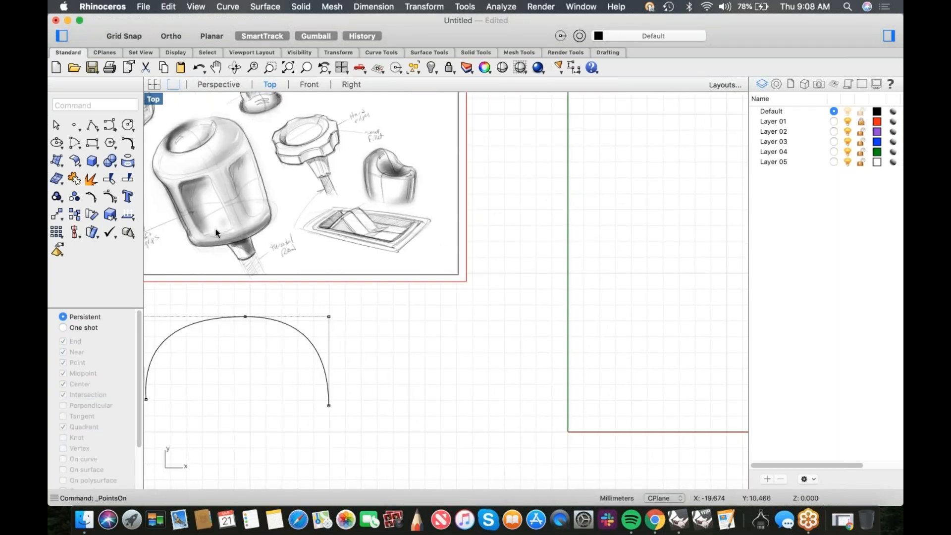
left_click(109, 125)
left_click(420, 420)
key("F8")
left_click(420, 314)
key("F8")
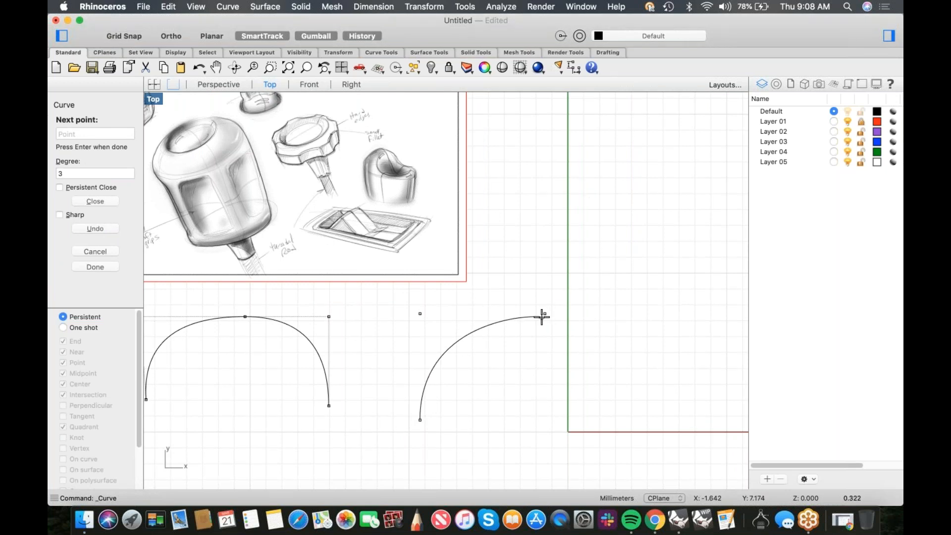
key("F8")
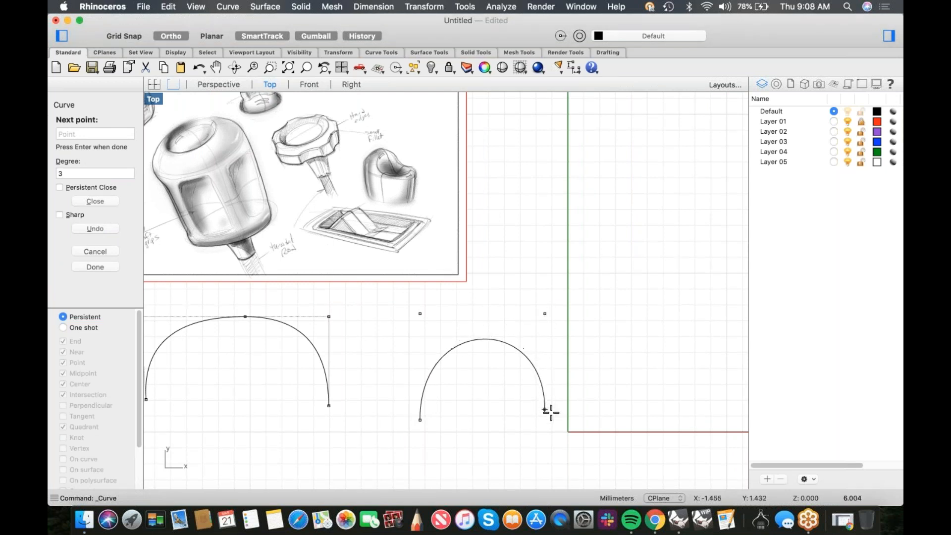
left_click(545, 421)
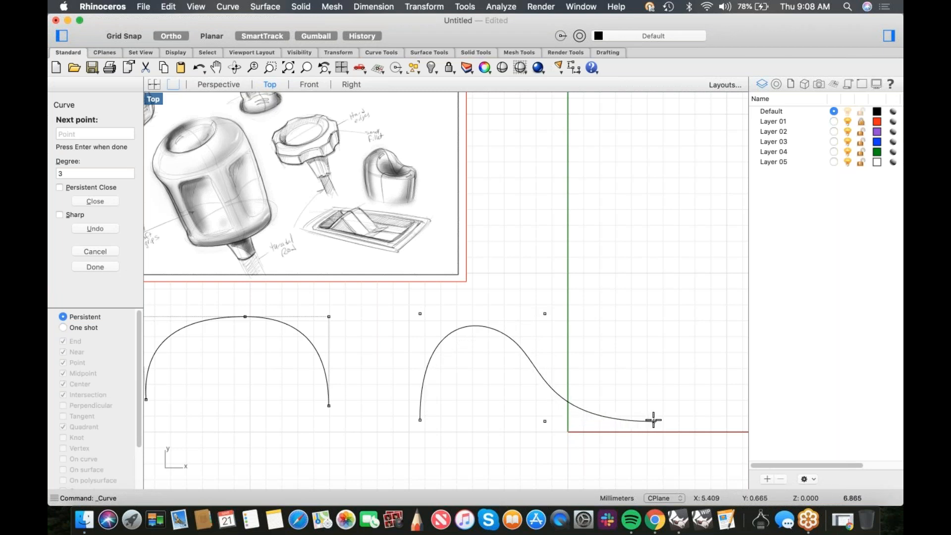
key("F8")
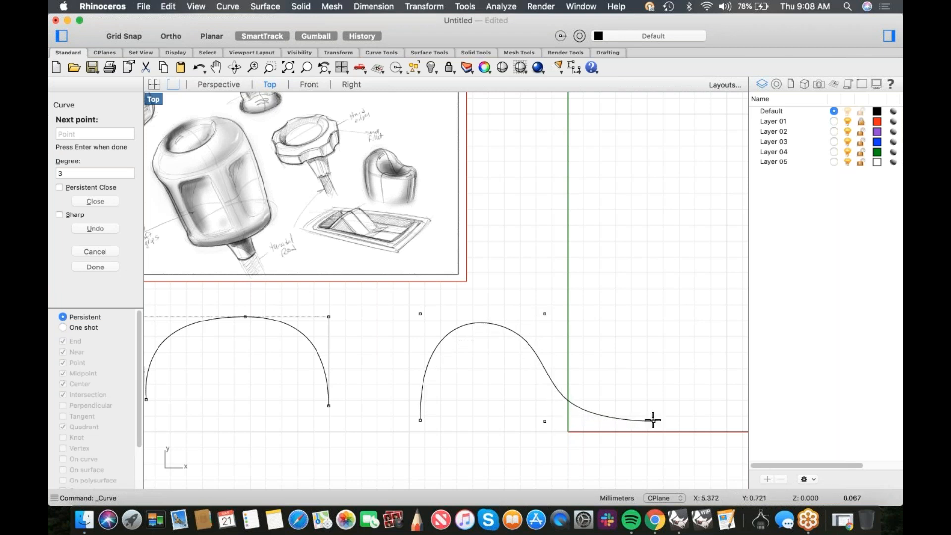
left_click(654, 420)
key("F8")
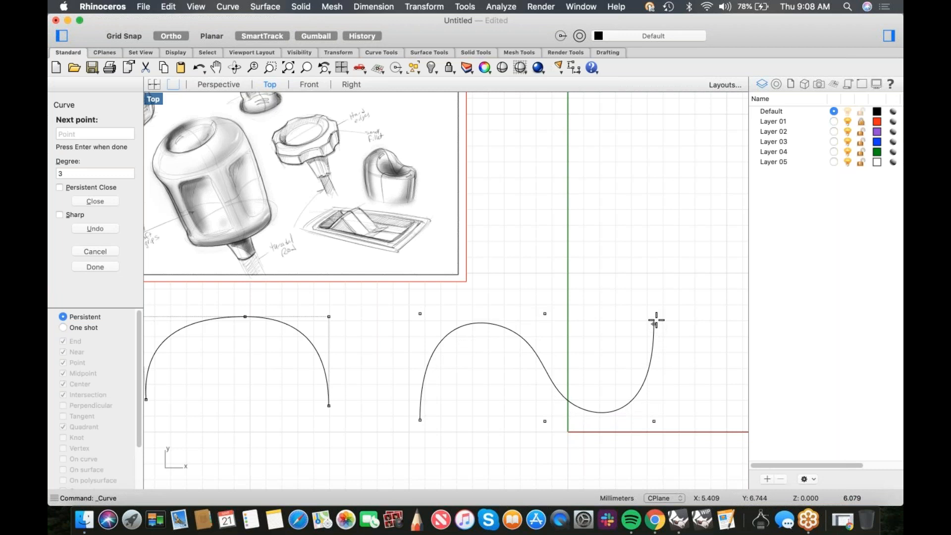
left_click(654, 316)
left_click(734, 314)
key("F8")
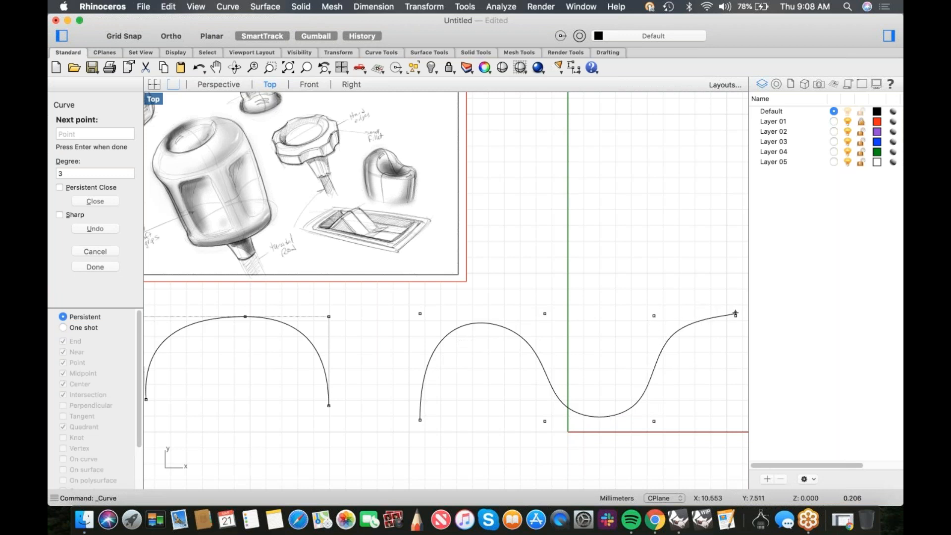
key("Return")
- Turn on the wave curve's control points
left_click(653, 360)
middle_click(612, 332)
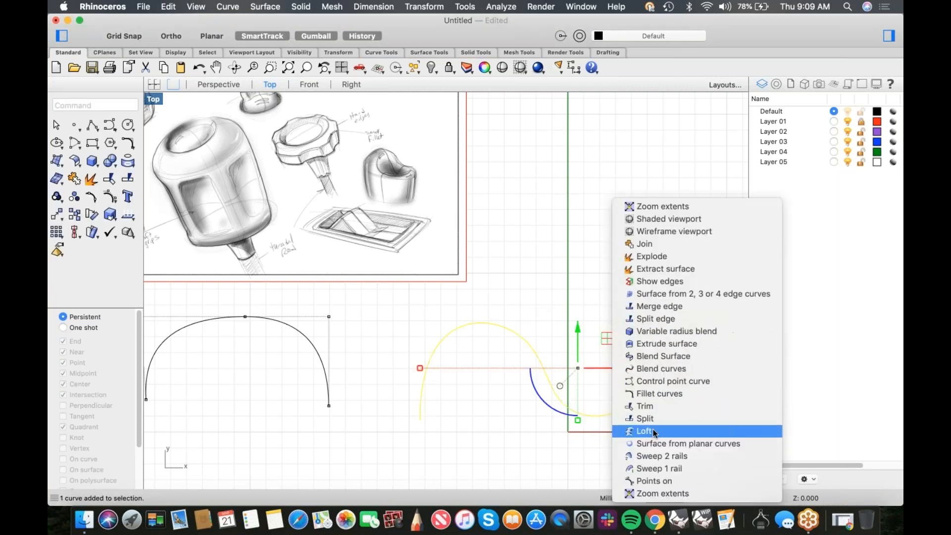
left_click(658, 481)
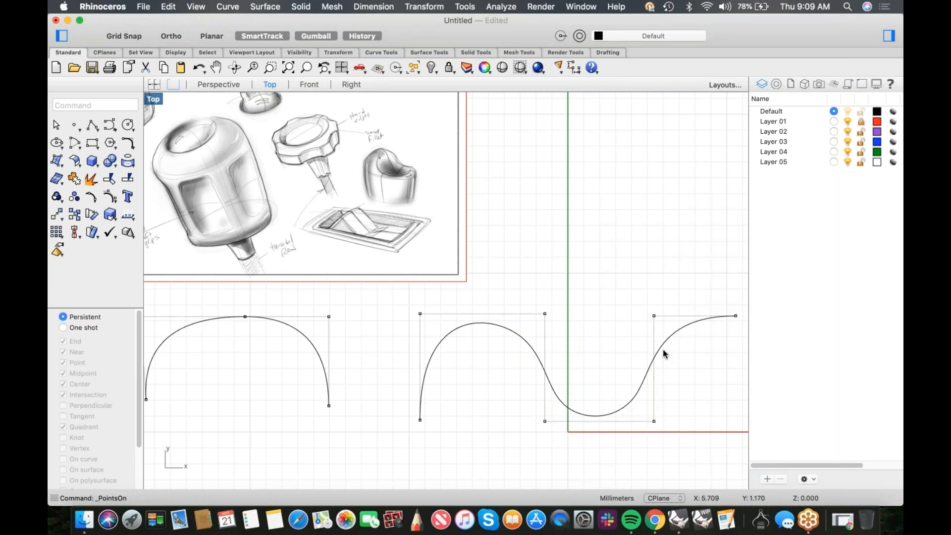
- Examine how the pairs of corner control points shape the wave curve's upper and lower bends
scroll(492, 352, "down", 3)
right_click_drag(502, 348, 502, 299)
scroll(478, 327, "up", 2)
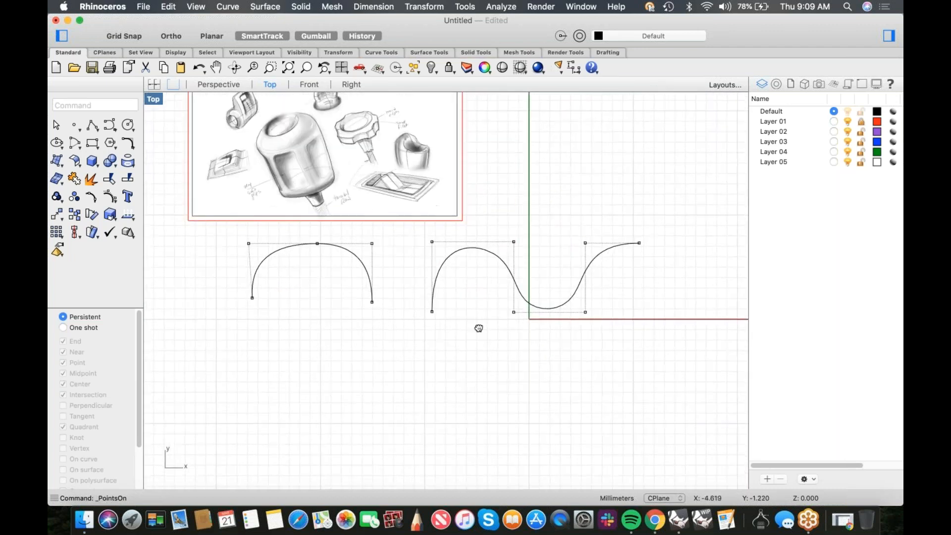
left_click_drag(422, 229, 523, 237)
left_click(382, 255)
left_click(431, 233)
left_click(489, 235)
left_click_drag(422, 228, 519, 307)
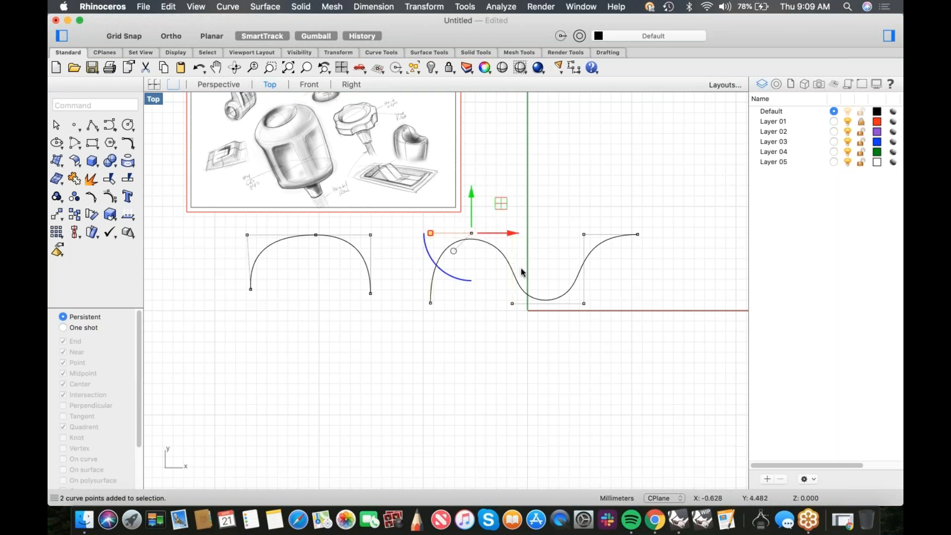
left_click(523, 327)
scroll(444, 278, "up", 3)
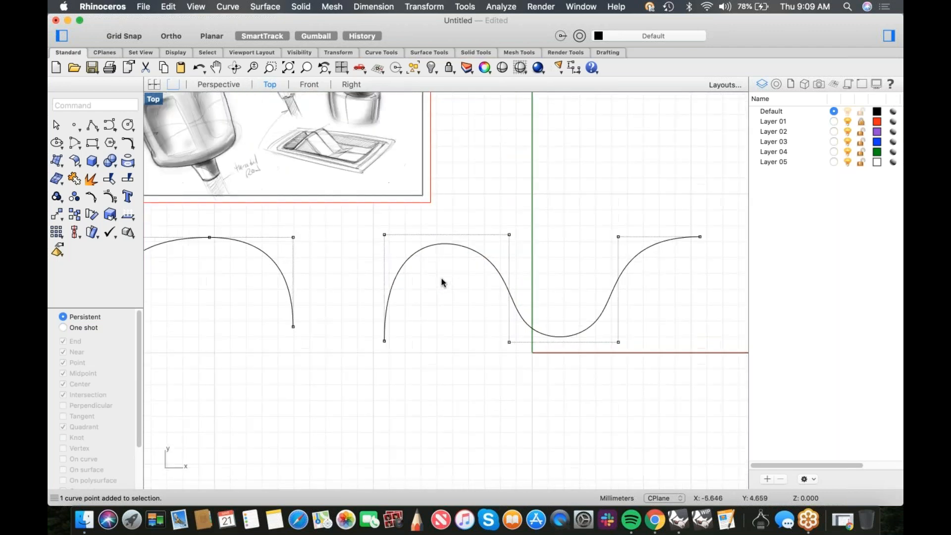
scroll(444, 278, "up", 2)
left_click(524, 224)
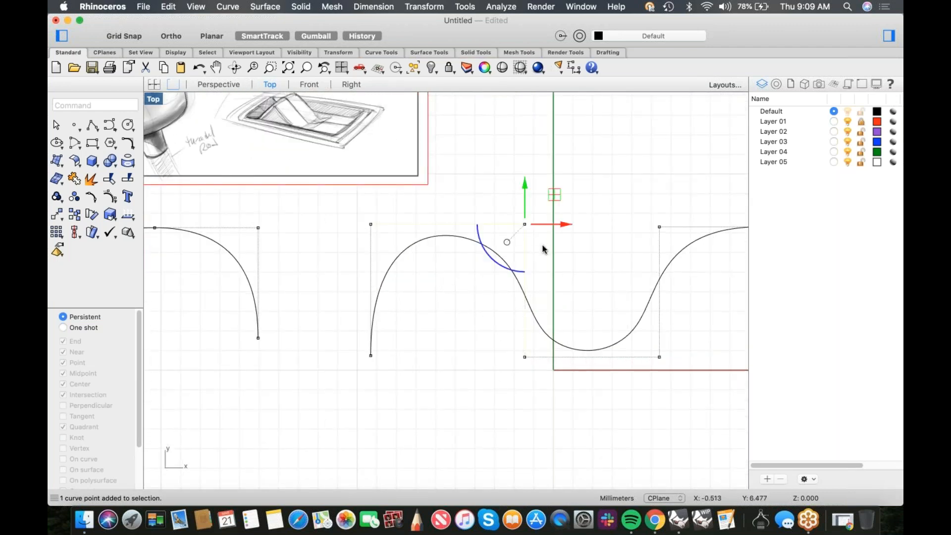
left_click_drag(514, 345, 714, 389)
key("Escape")
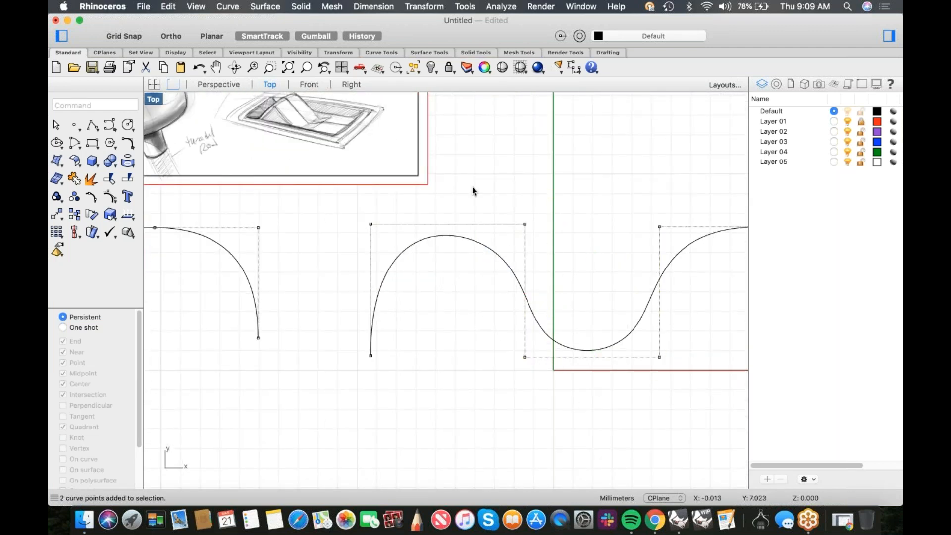
- Draw a ten-point stepped wave curve below the others, with extra control points along its upper and lower runs to form flat sections
scroll(493, 304, "down", 3)
scroll(493, 305, "down", 2)
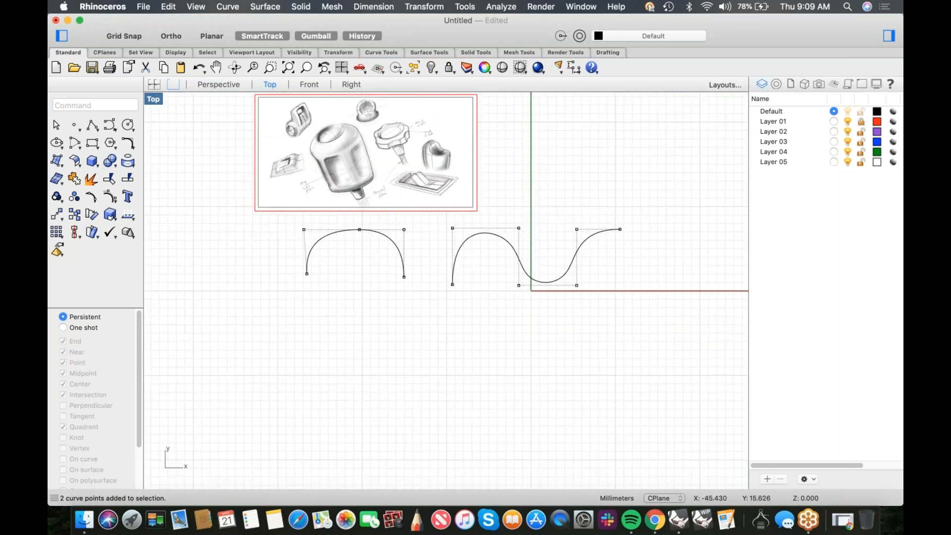
left_click(110, 125)
left_click(323, 395)
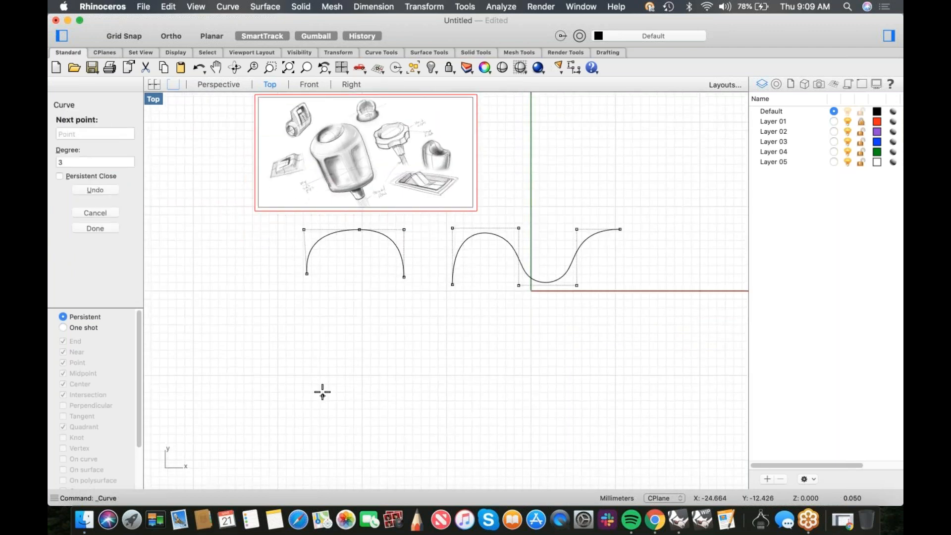
left_click(323, 352)
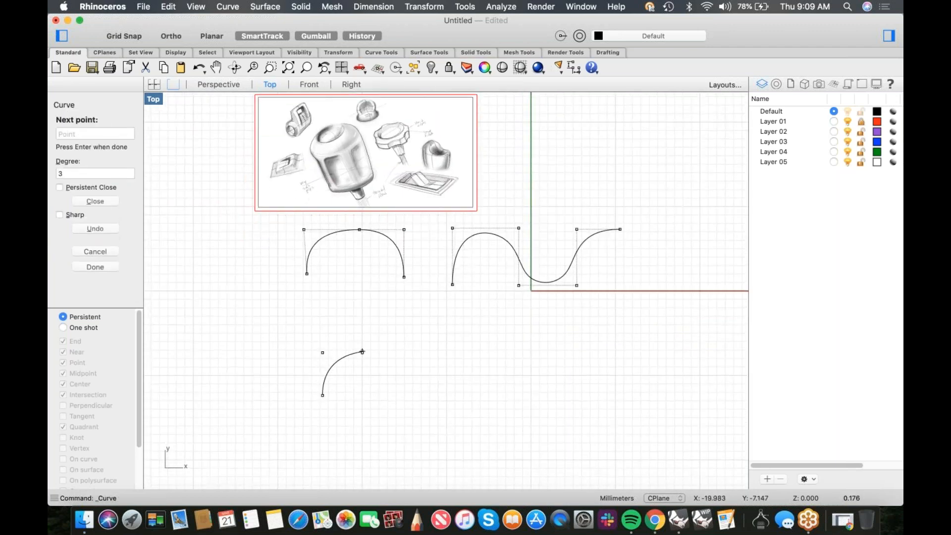
left_click(363, 353)
key("F8")
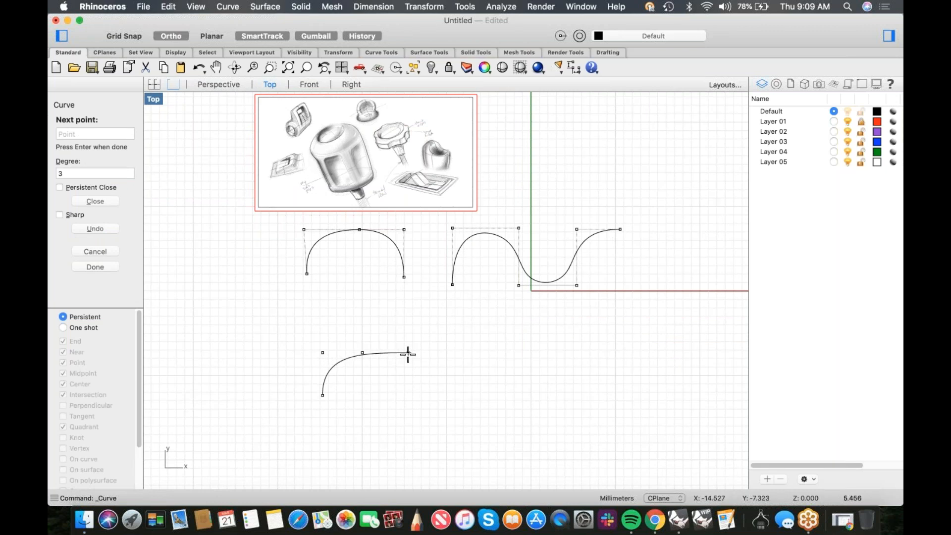
left_click(408, 352)
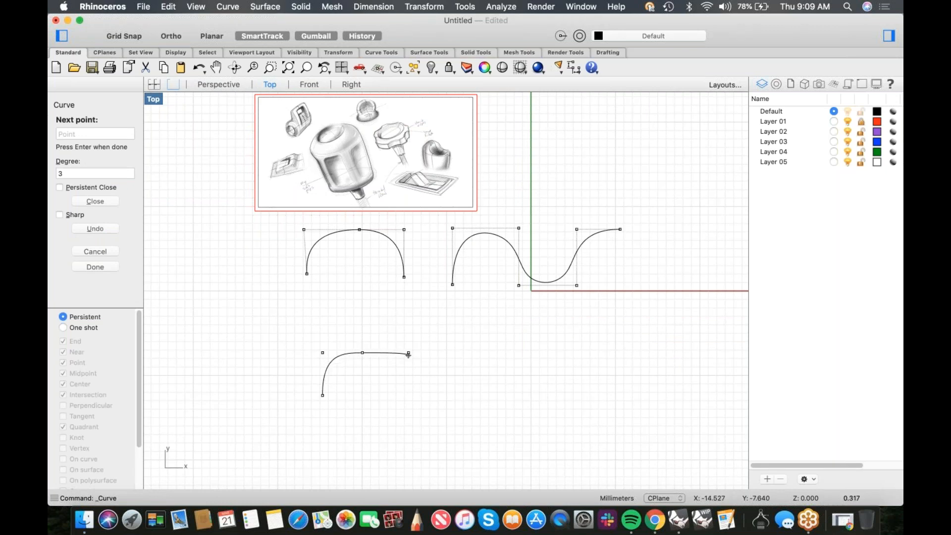
left_click(438, 353)
key("F8")
left_click(438, 393)
key("F8")
left_click(467, 392)
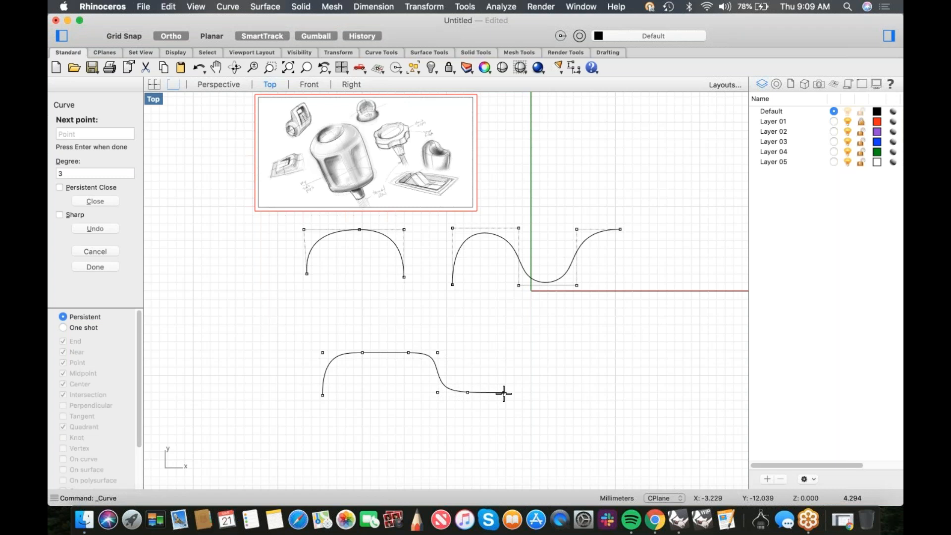
left_click(503, 393)
left_click(522, 392)
left_click(523, 354, "shift")
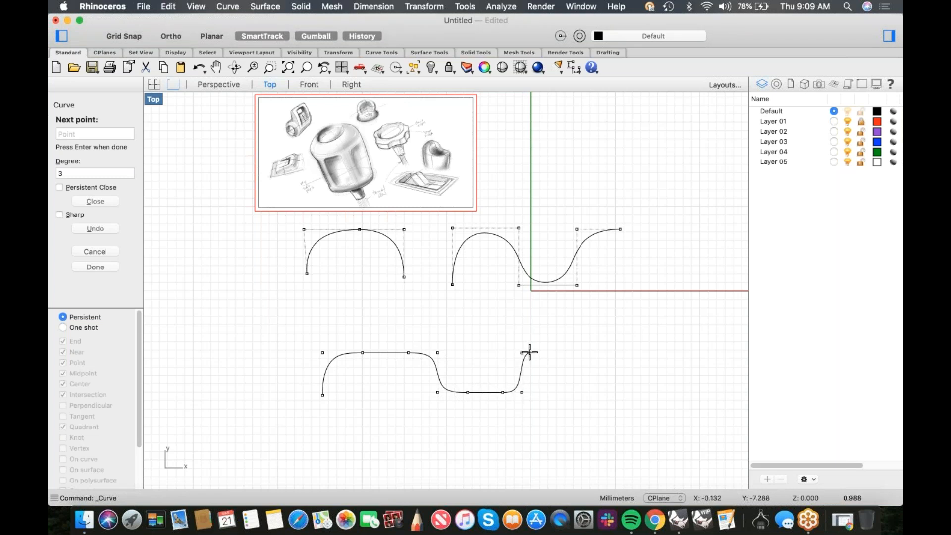
key("Return")
- Turn on the control points of the stepped wave curve
left_click(440, 381)
right_click(404, 392)
scroll(431, 453, "down", 5)
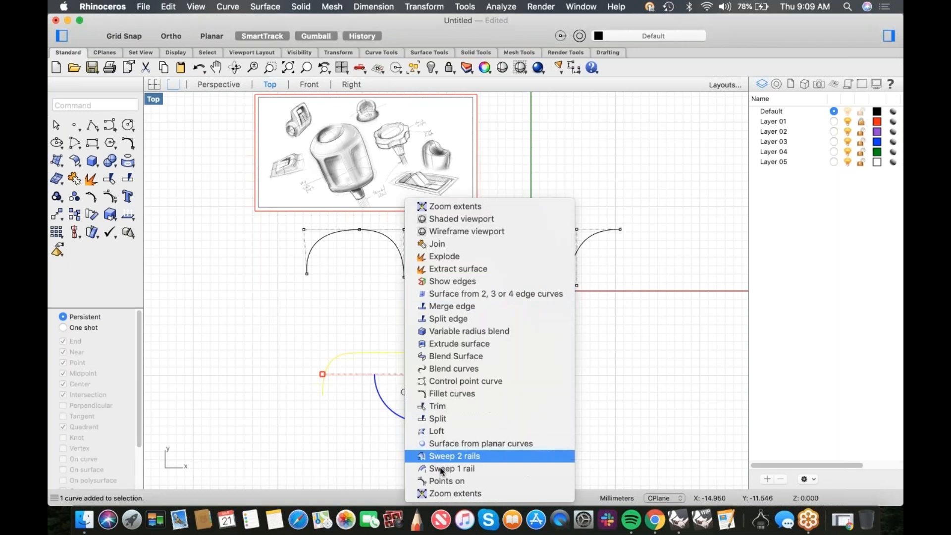
left_click(419, 481)
- Move the three control points around the stepped curve's first corner together to the left, lengthening its upper flat section
scroll(370, 389, "up", 6)
left_click_drag(259, 288, 405, 448)
key("Escape")
left_click_drag(434, 293, 534, 440)
key("Escape")
left_click_drag(197, 262, 436, 474)
left_click_drag(359, 368, 266, 365)
left_click(322, 356)
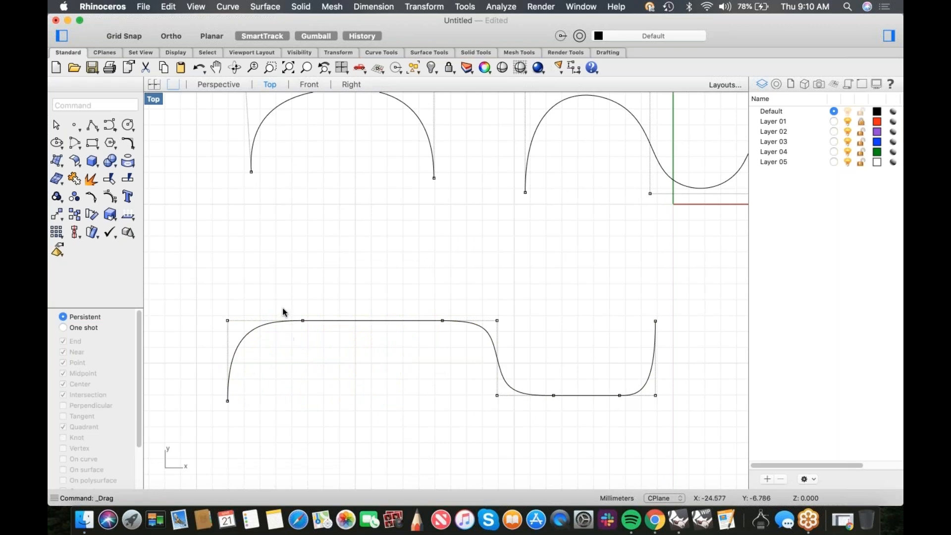
- Slide the control point beside the stepped curve's first corner further right along the upper run, widening that bend
left_click_drag(284, 310, 240, 320)
left_click(283, 364)
left_click_drag(207, 377, 229, 401)
left_click_drag(238, 308, 368, 327)
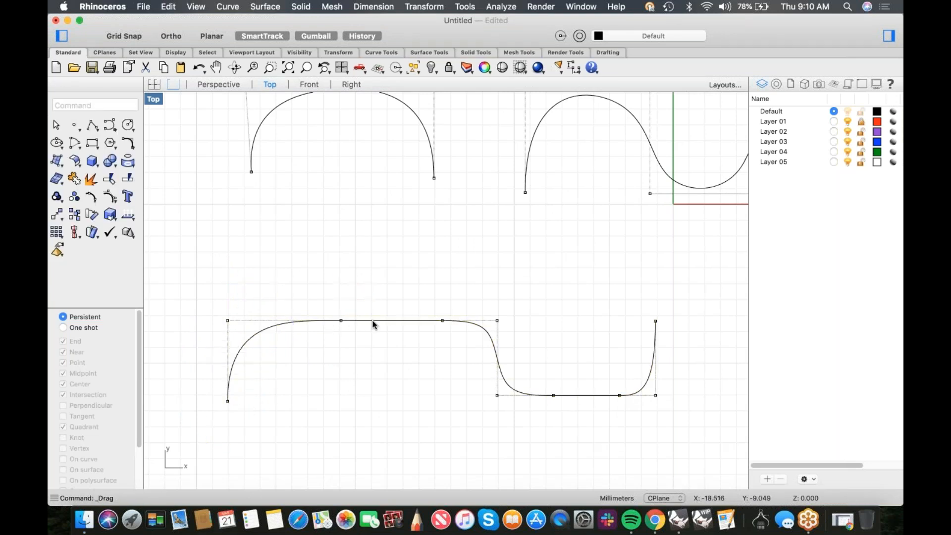
- Examine the large knob's outline and soft grips in the sketch
scroll(384, 322, "down", 5)
scroll(365, 264, "up", 10)
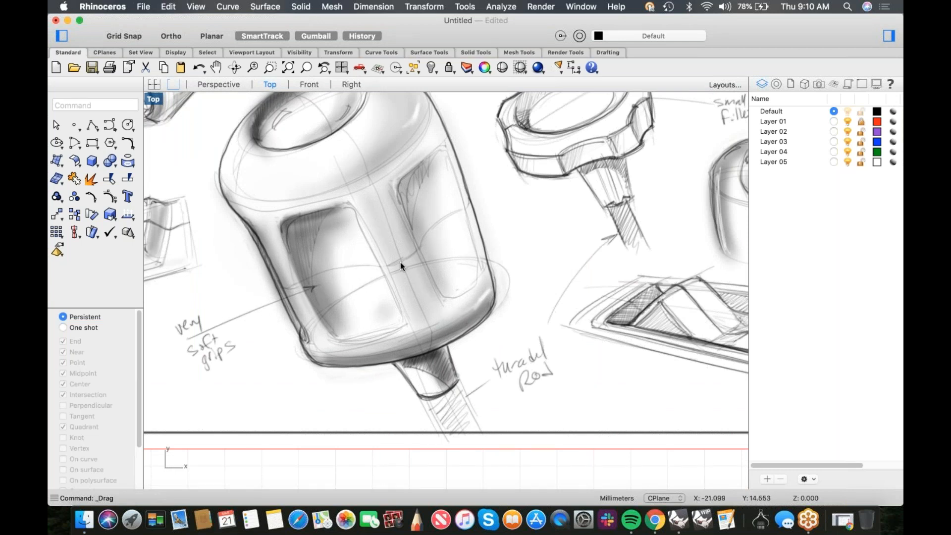
scroll(396, 263, "up", 2)
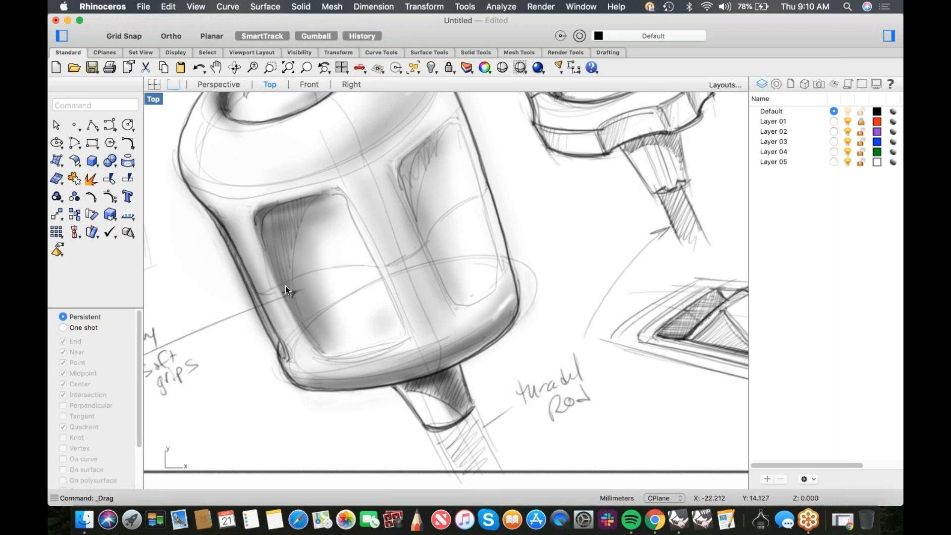
scroll(329, 295, "down", 10)
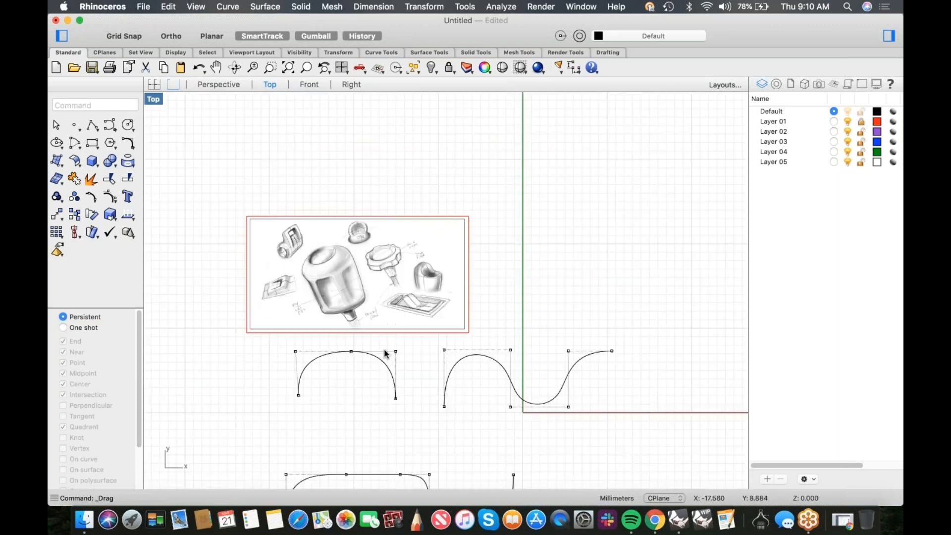
- Delete all the practice curves below the sketch
right_click_drag(323, 354, 294, 320)
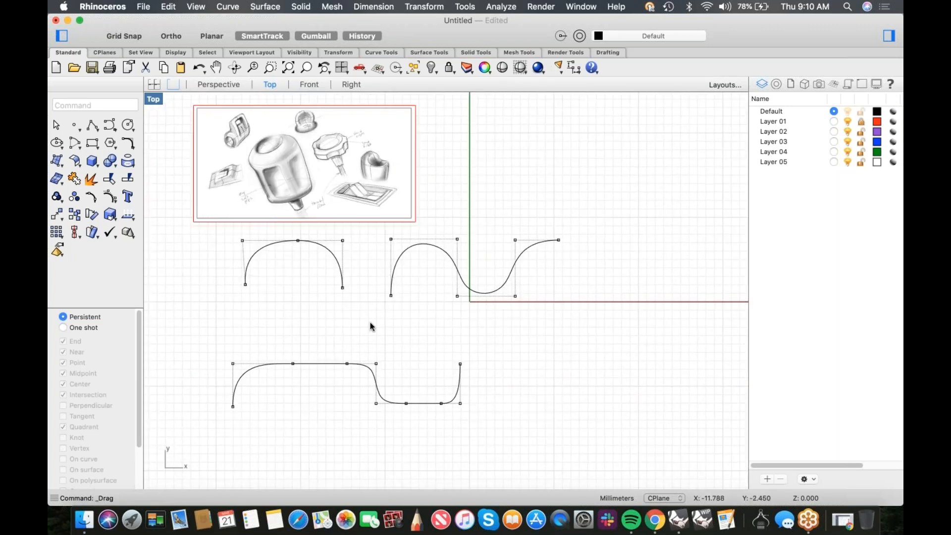
right_click_drag(371, 327, 350, 323)
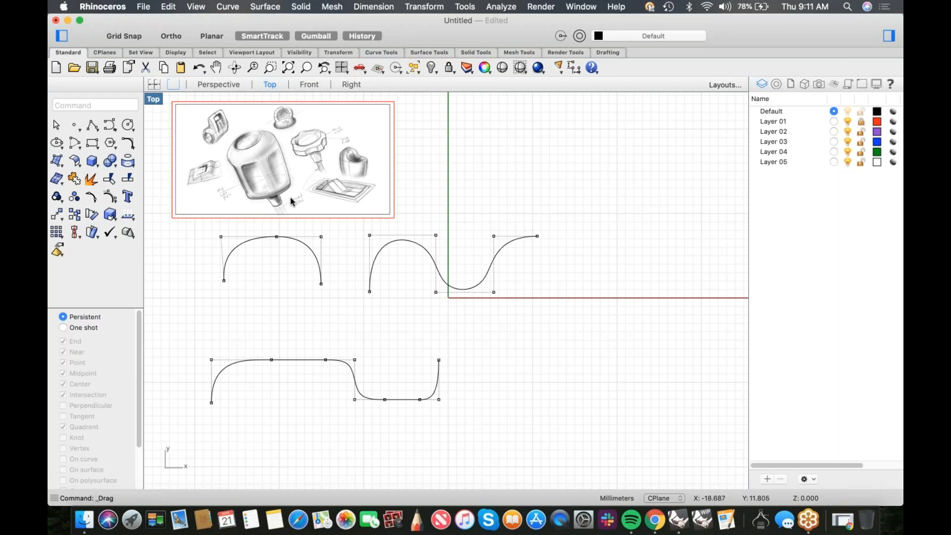
left_click_drag(187, 225, 573, 435)
key("Delete")
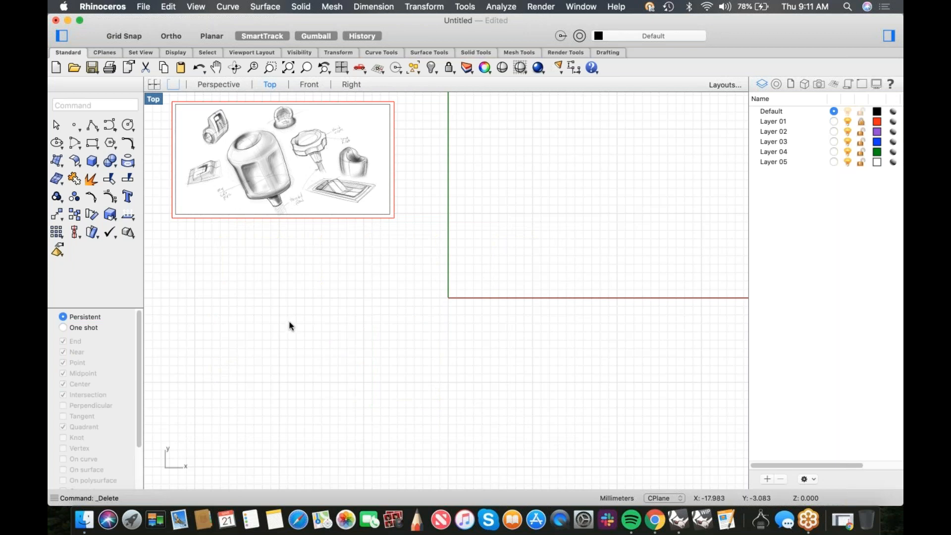
left_click(110, 128)
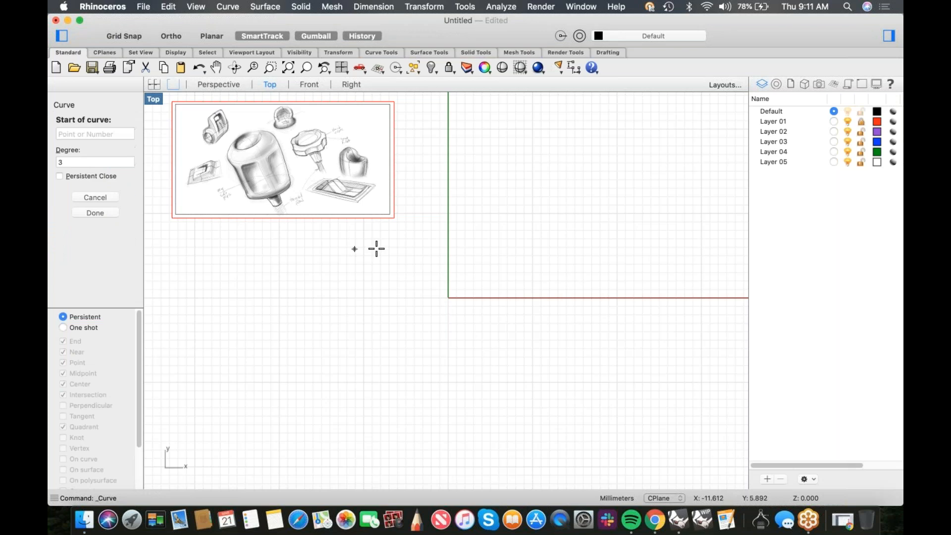
scroll(420, 273, "up", 1)
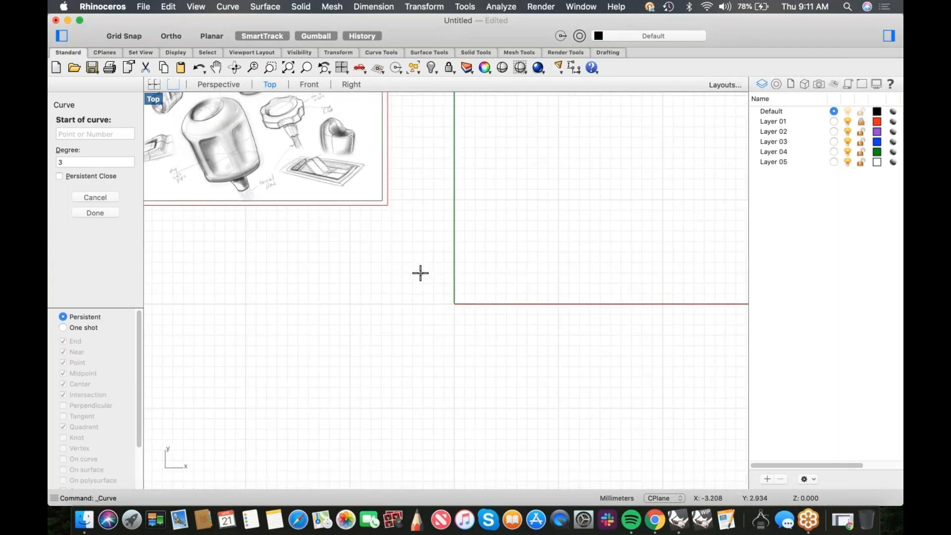
type("0")
key("Return")
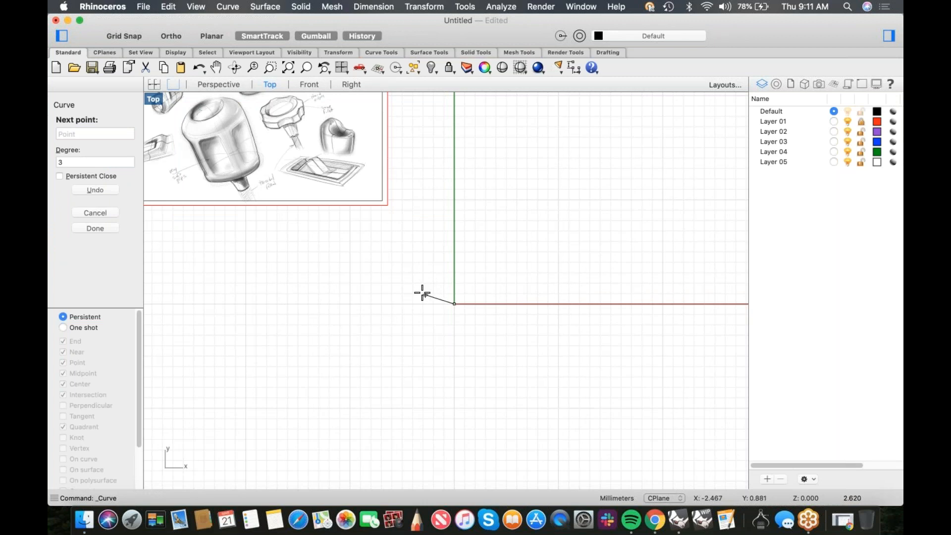
scroll(421, 295, "up", 1)
scroll(430, 298, "down", 2)
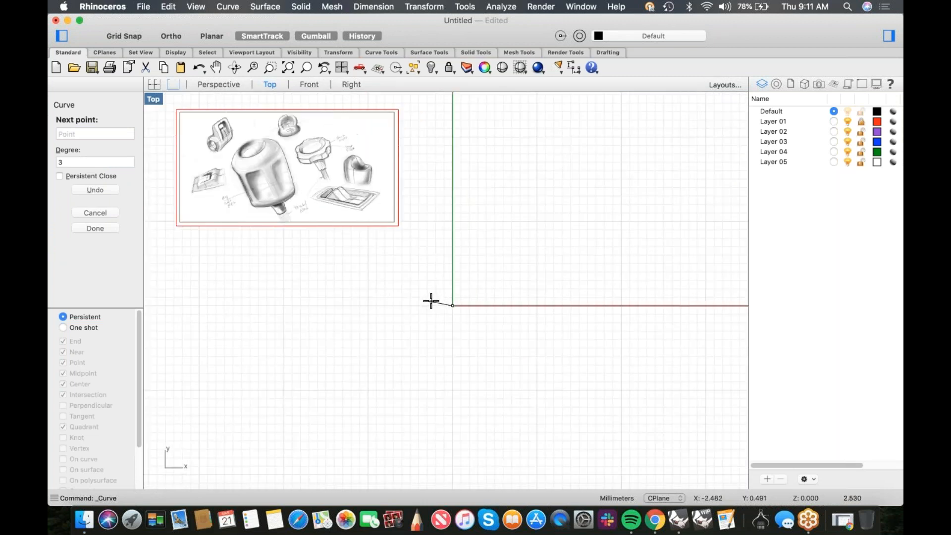
key("Escape")
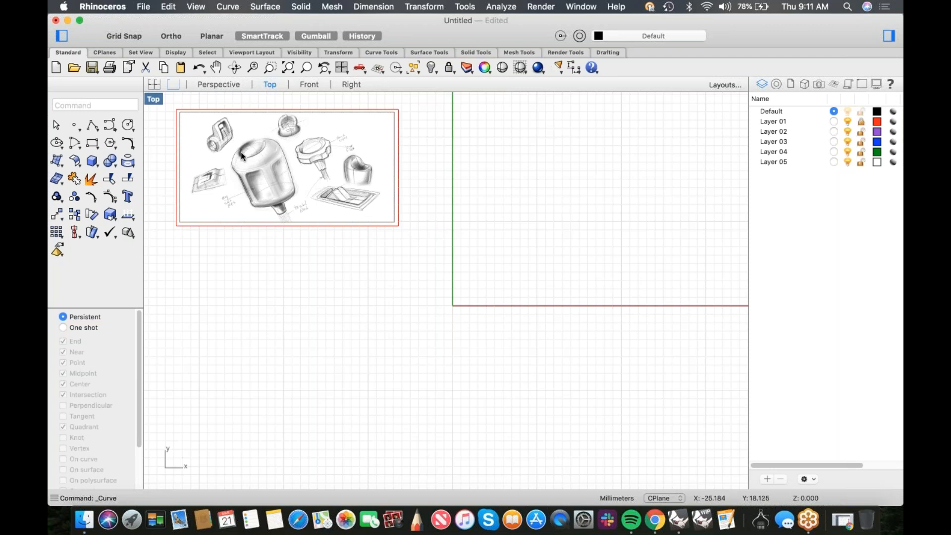
- Draw a short diagonal polyline from (-4, 0) to (-5, 1) using grid snap, and turn grid snap off
left_click(92, 125)
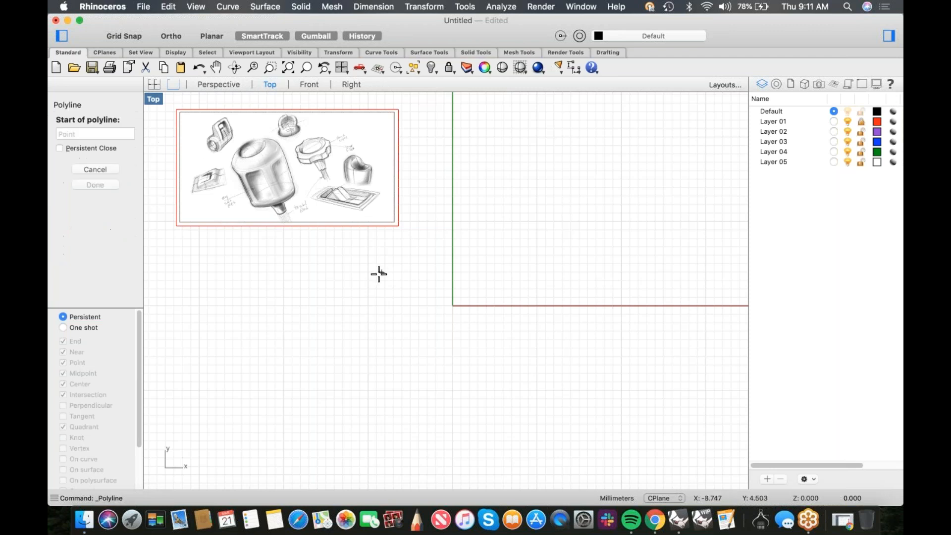
scroll(418, 308, "up", 3)
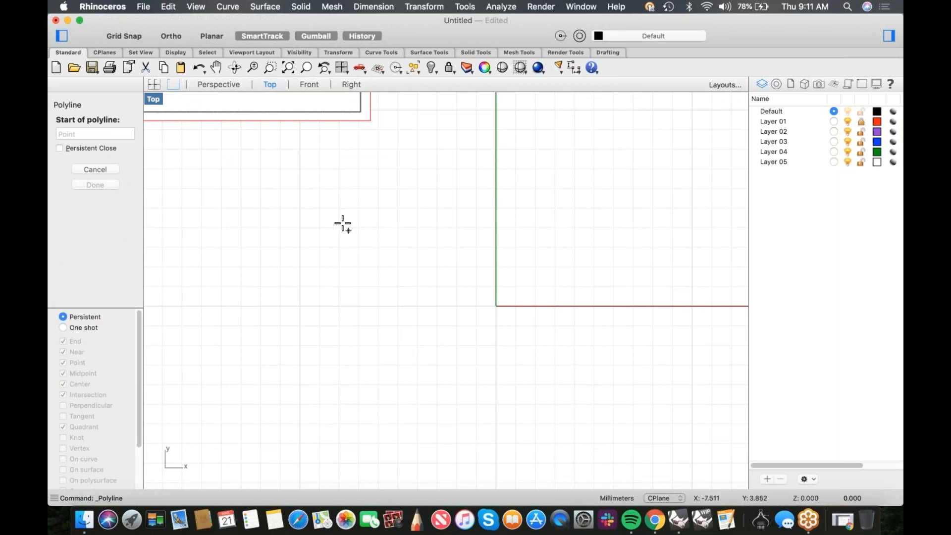
left_click(140, 39)
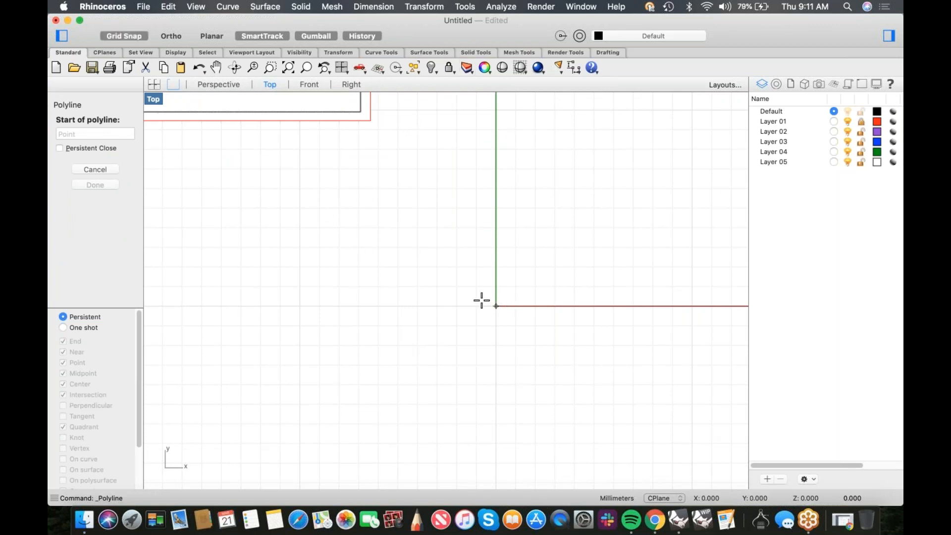
left_click(419, 304)
left_click(397, 286)
key("Return")
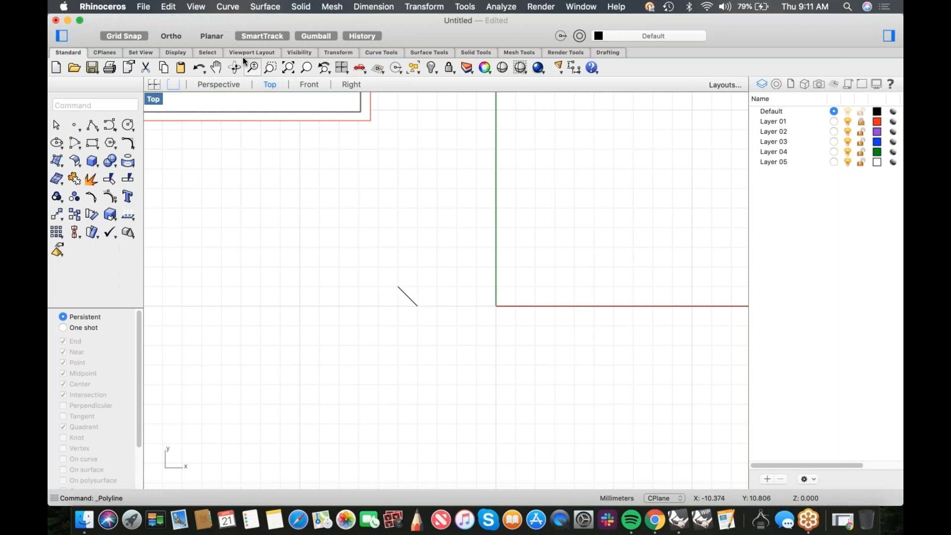
left_click(135, 36)
- Mirror a copy of the short diagonal line about the vertical axis through the origin
scroll(446, 277, "down", 3)
left_click_drag(426, 284, 471, 322)
type("m")
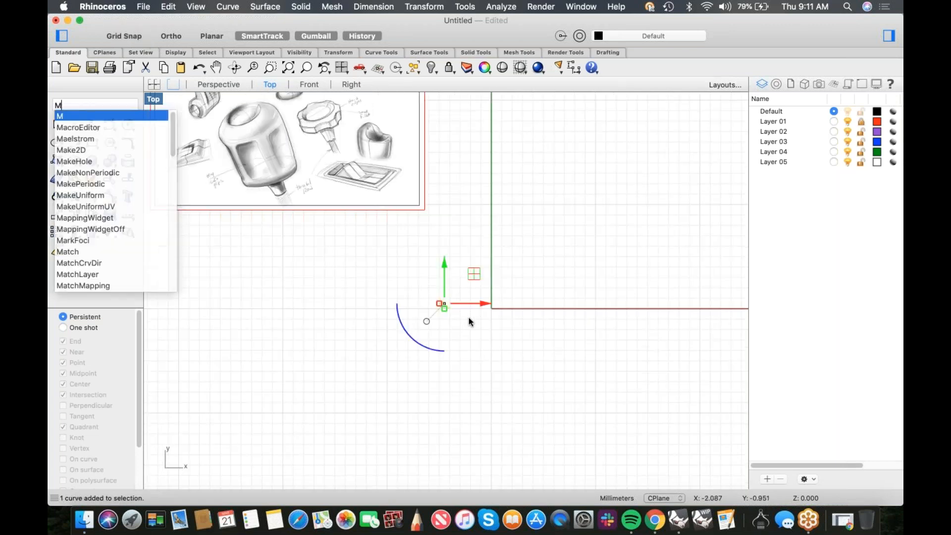
key("Return")
type("0")
key("Return")
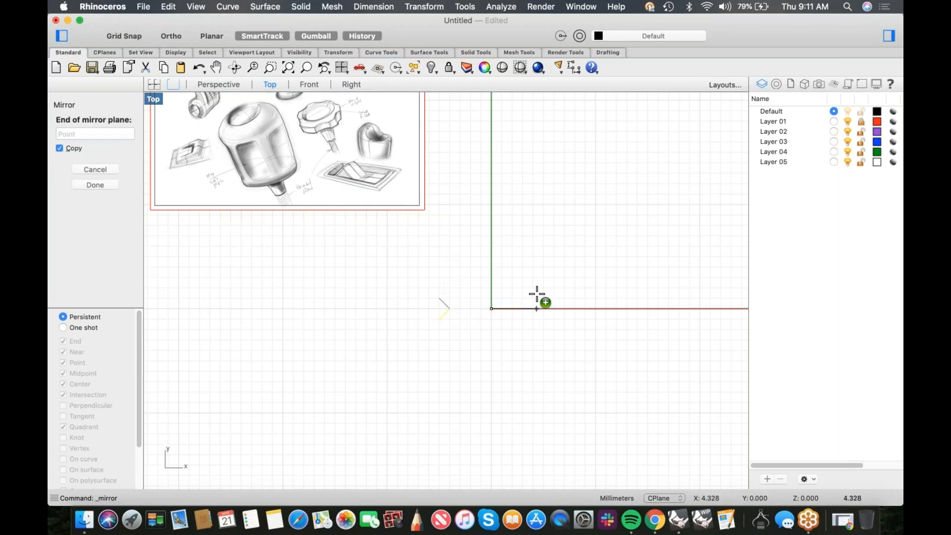
left_click(493, 259)
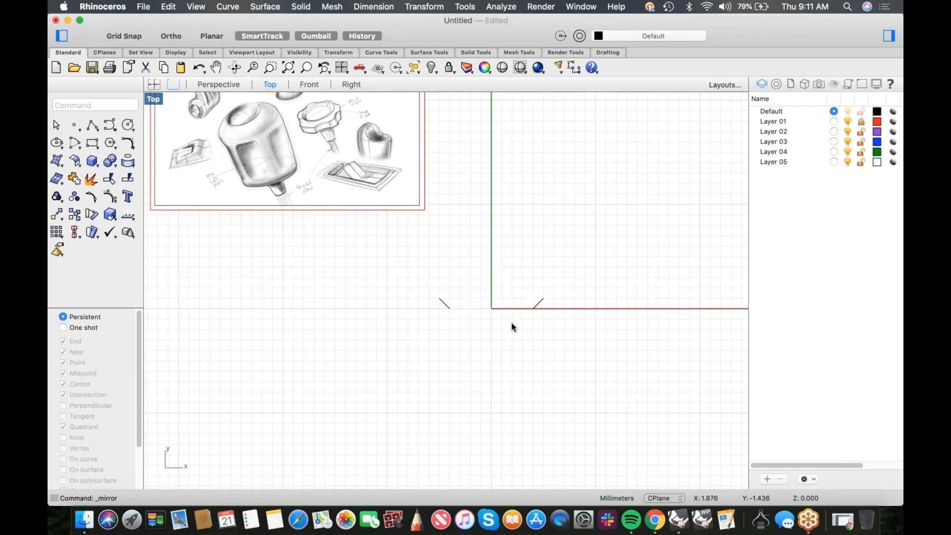
- Draw an arc between the two diagonal lines' inner endpoints, rising about 0.7 mm above the origin on the vertical axis
scroll(533, 319, "up", 3)
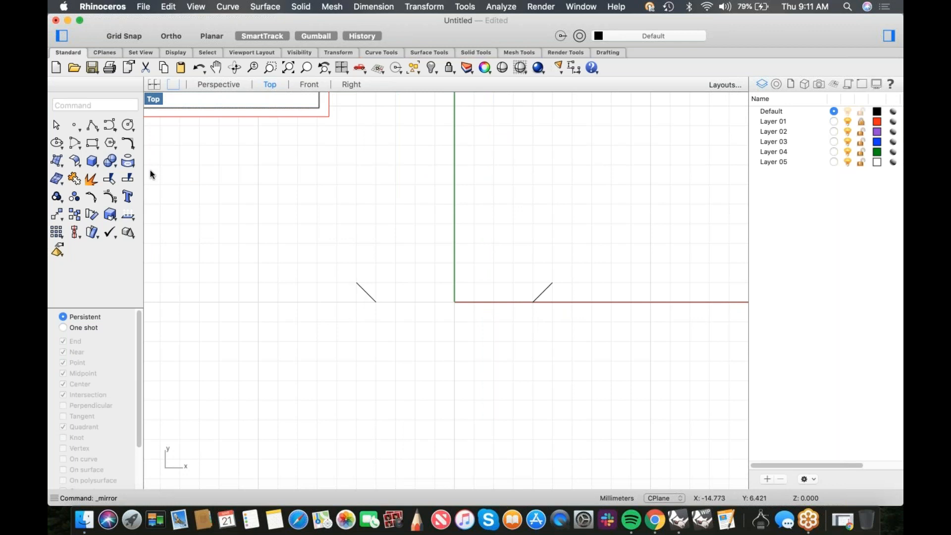
left_click(80, 145)
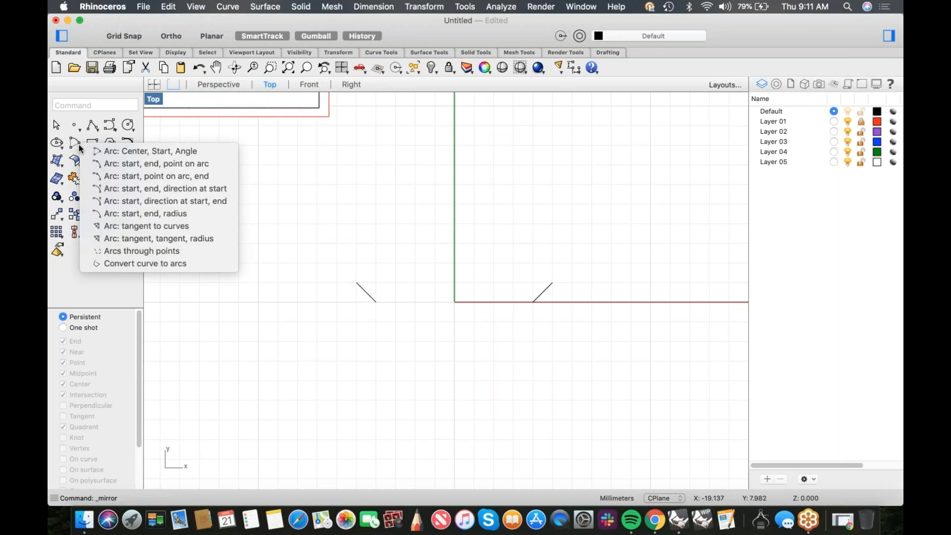
left_click(109, 164)
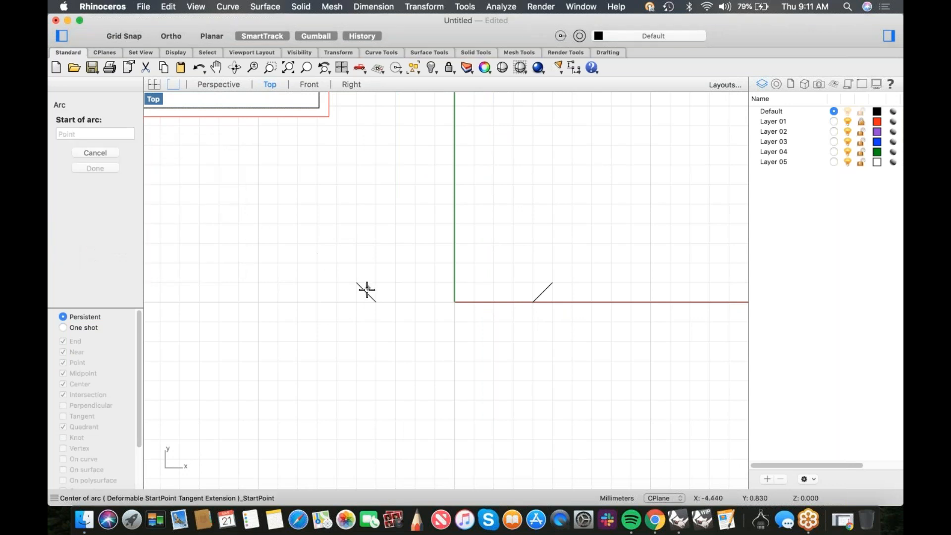
left_click(376, 302)
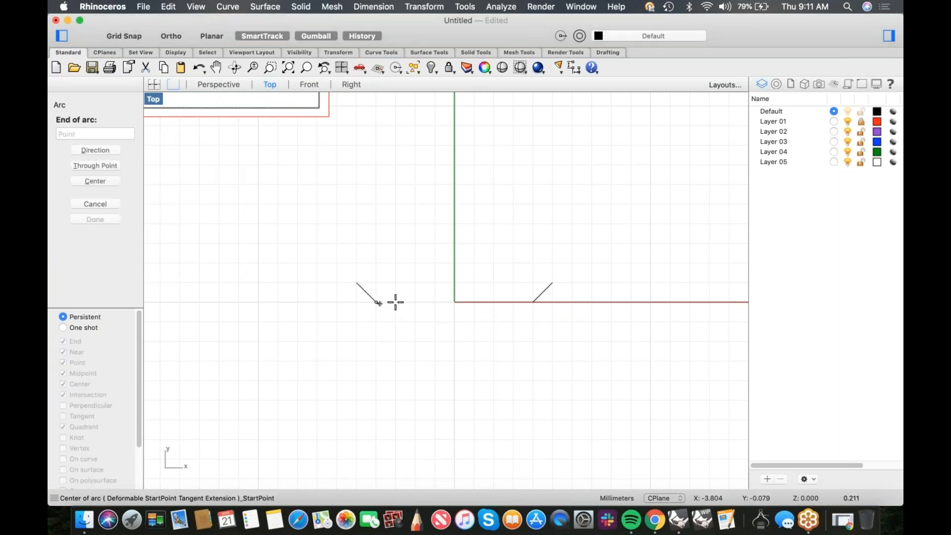
left_click(534, 302)
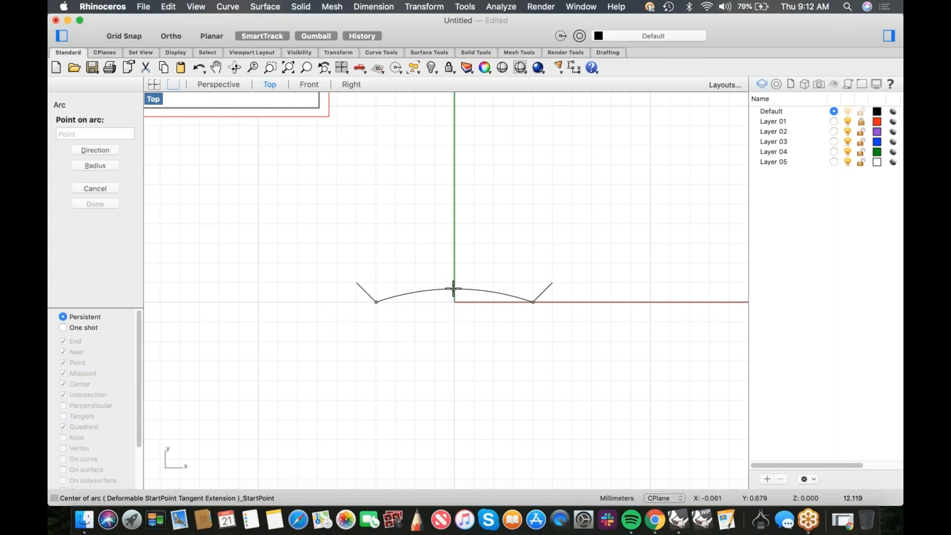
left_click(453, 288)
- Start a degree 3 control point curve at the left diagonal's outer end and place two points level with it, extending outward
scroll(411, 312, "down", 3)
scroll(177, 206, "left", 3)
left_click(106, 125)
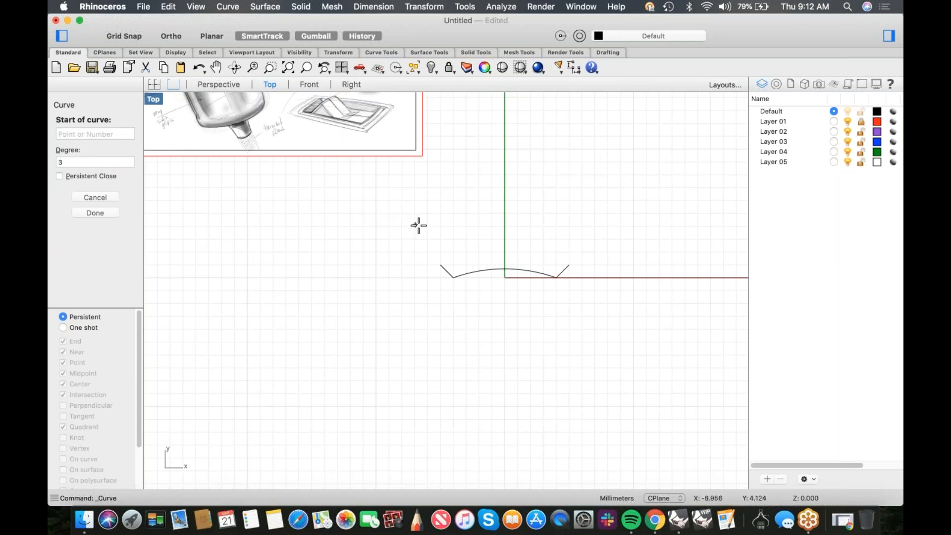
left_click(440, 265)
key("F8")
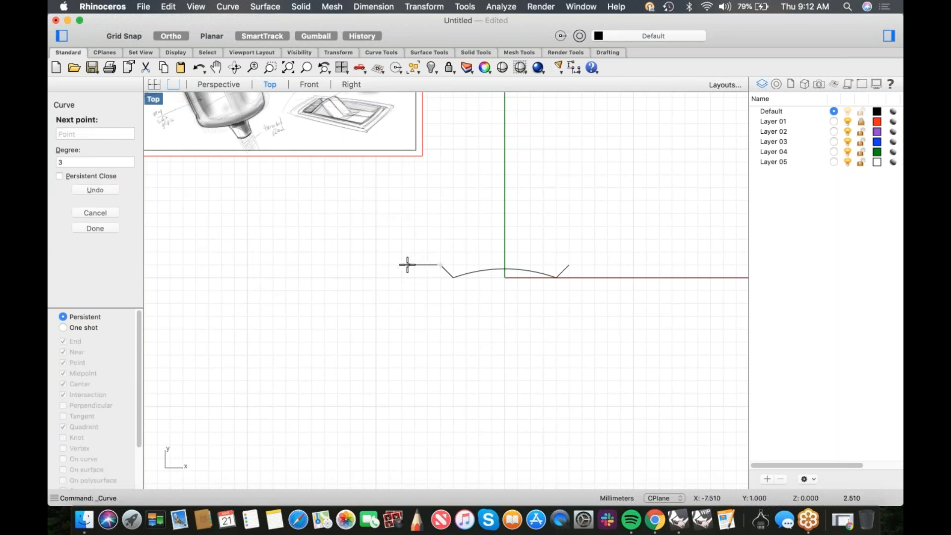
key("F8")
scroll(404, 265, "down", 3)
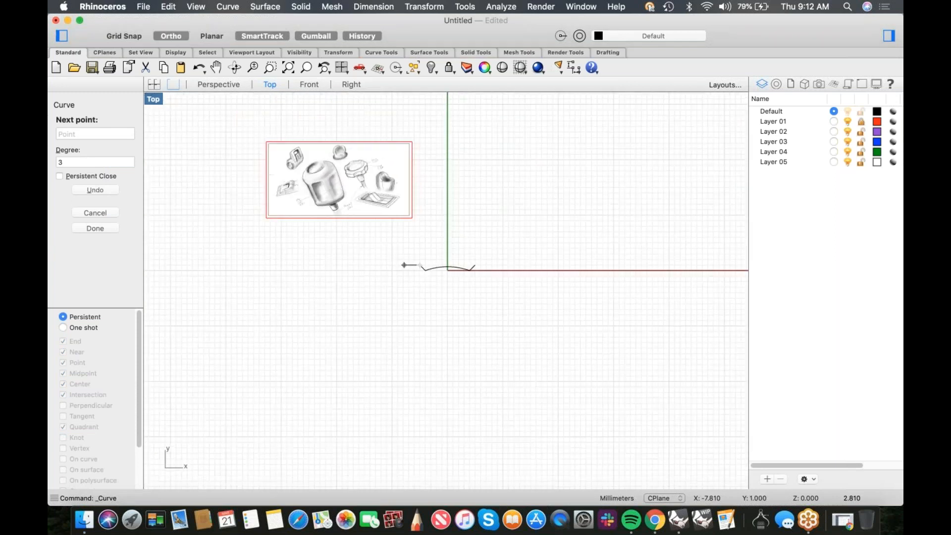
scroll(347, 213, "up", 5)
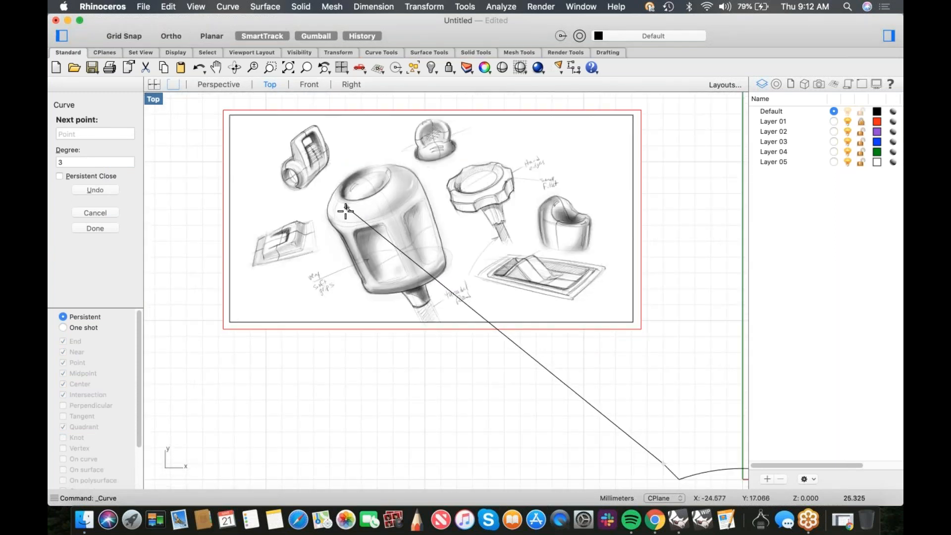
scroll(454, 322, "down", 4)
scroll(455, 299, "up", 6)
key("F8")
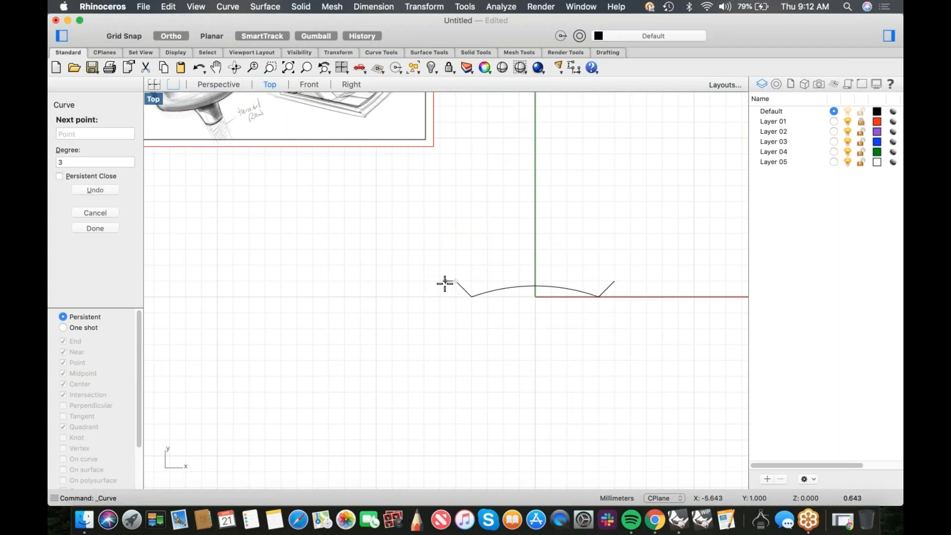
left_click(444, 281)
left_click(420, 281)
- Continue the curve with a point diagonally below the upper corner and another about 16 mm straight beneath it for the knob's side
key("F8")
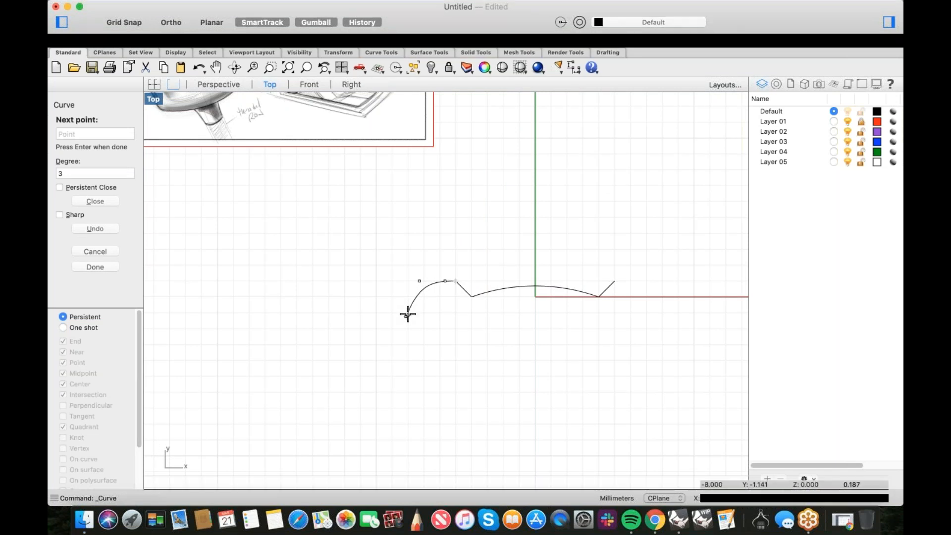
scroll(407, 315, "down", 3)
right_click_drag(408, 314, 416, 249)
left_click(409, 239)
key("F8")
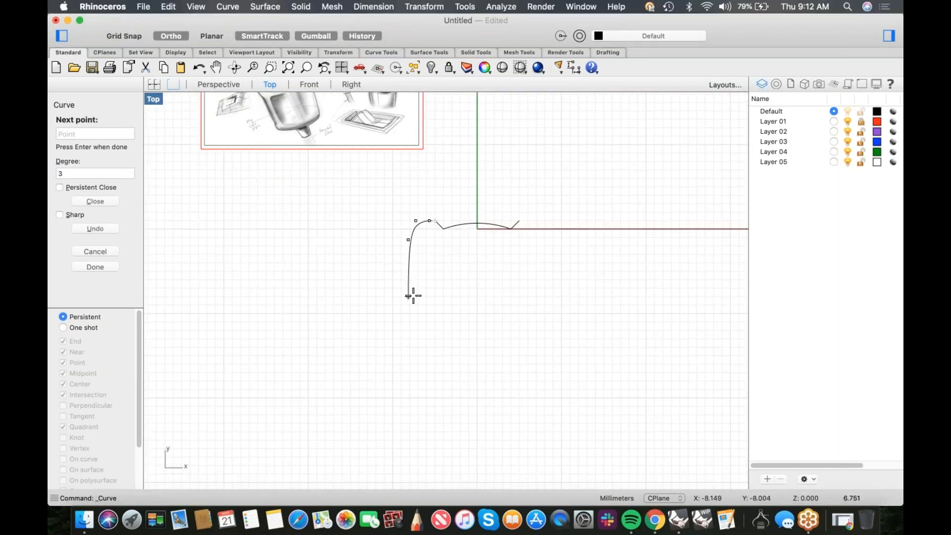
left_click(422, 372)
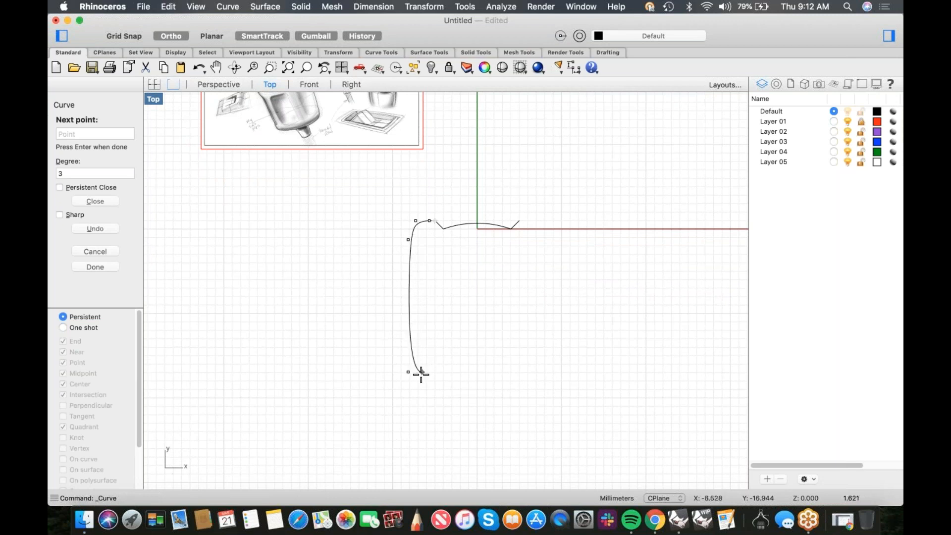
- Complete the control point curve with a point at the lower corner and two level points along the bottom, ending on the vertical axis
left_click(420, 387)
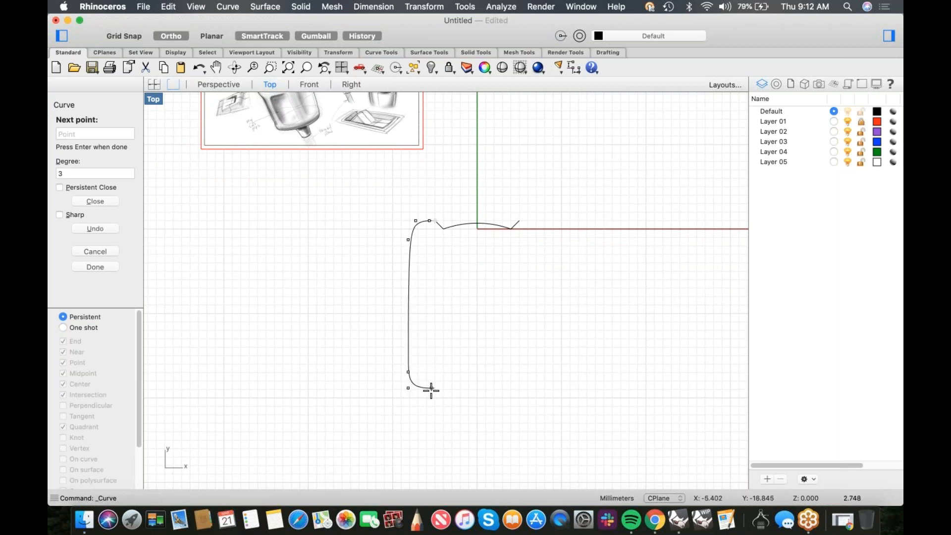
key("F8")
left_click(431, 388)
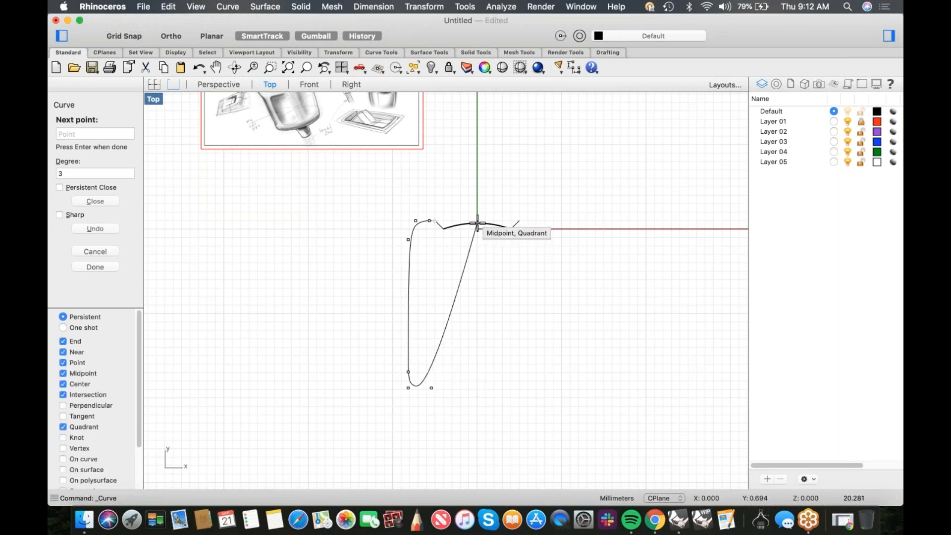
key("F8")
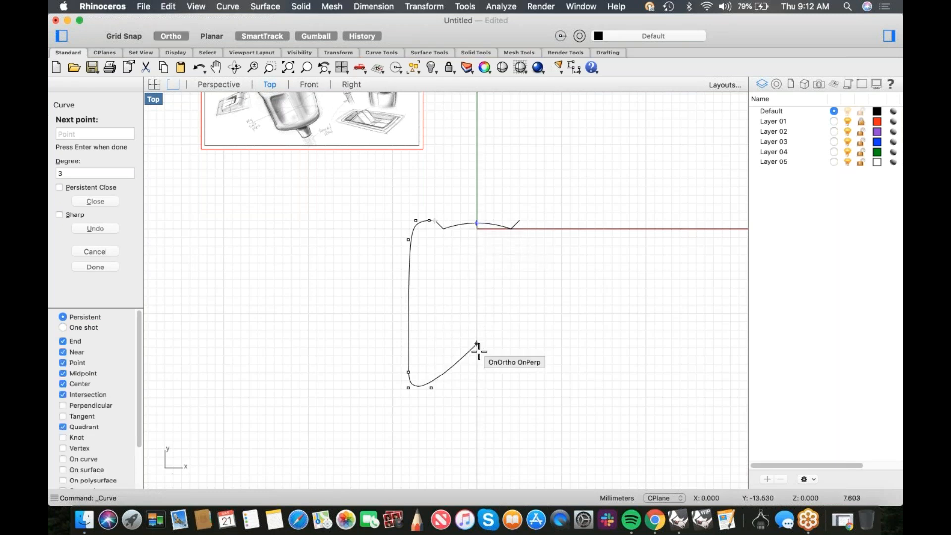
key("F8")
left_click(477, 388)
key("Return")
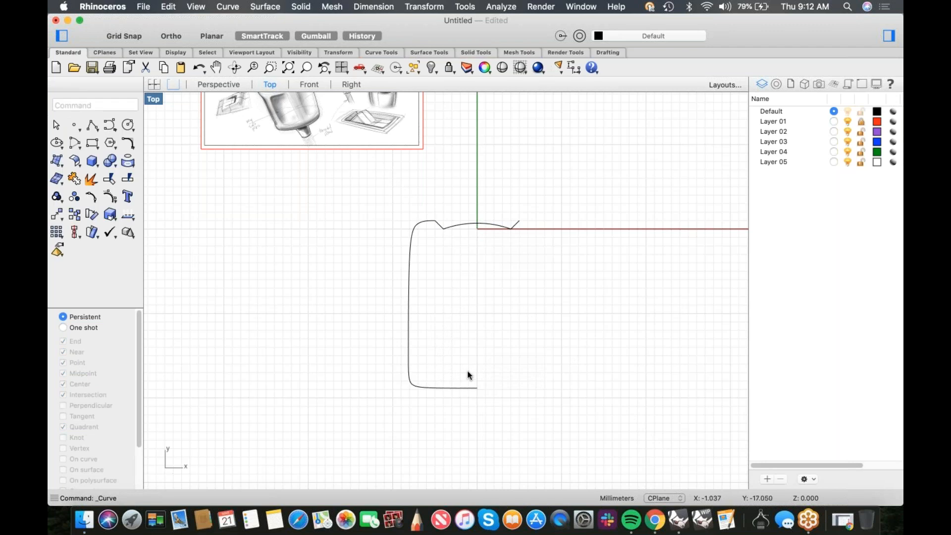
left_click(458, 388)
key("Escape")
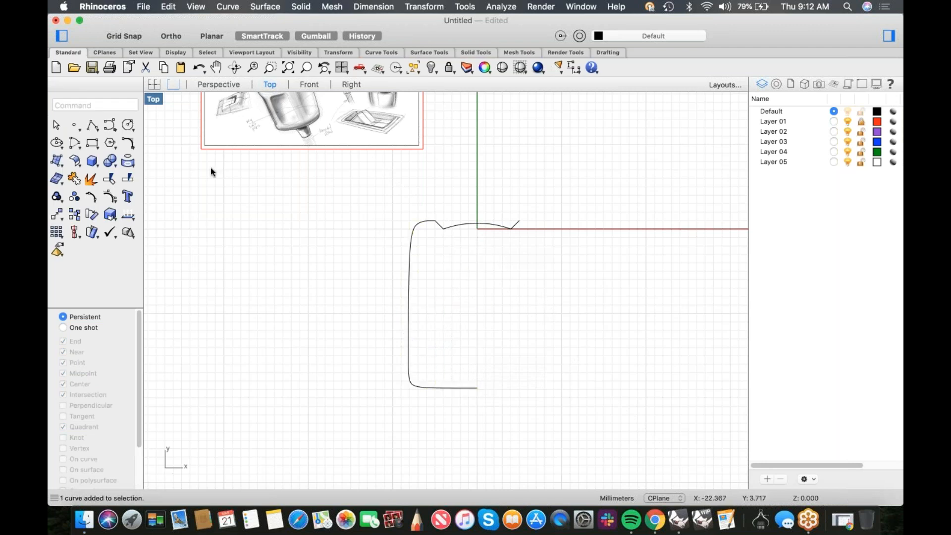
- Draw a vertical line centred on the origin, extending about 9.4 mm to each side
left_click(96, 127)
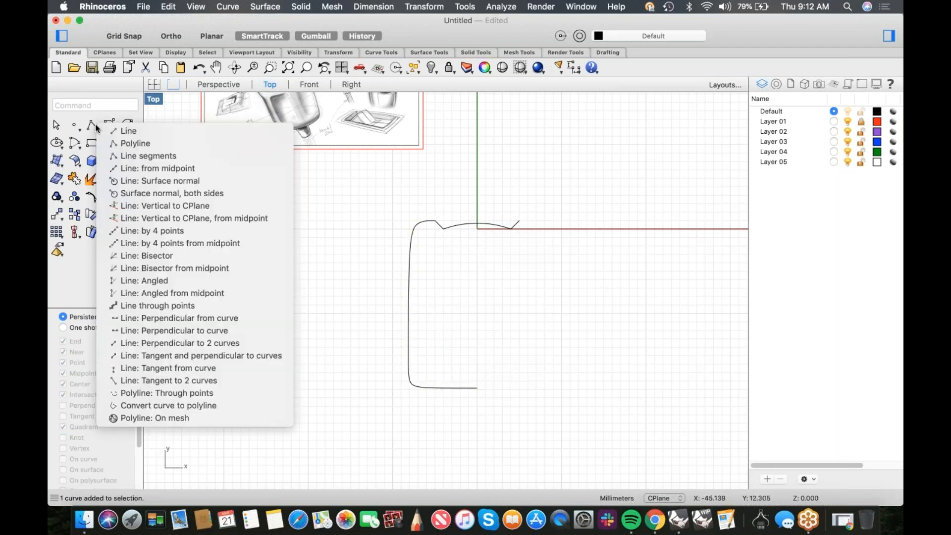
left_click(118, 168)
type("0")
key("Return")
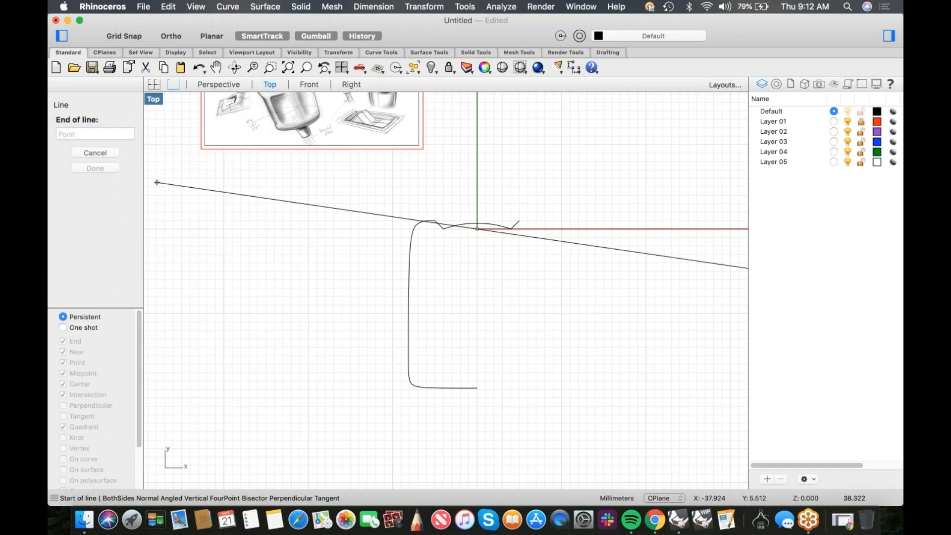
left_click(479, 149)
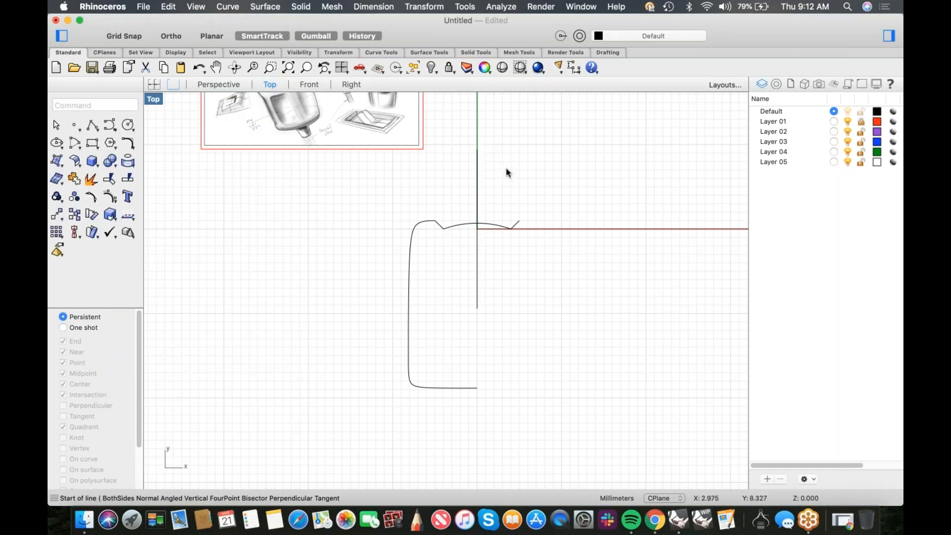
- Trim off the arc's right half with the vertical line and delete the leftover right diagonal line
left_click(475, 182)
type("tr")
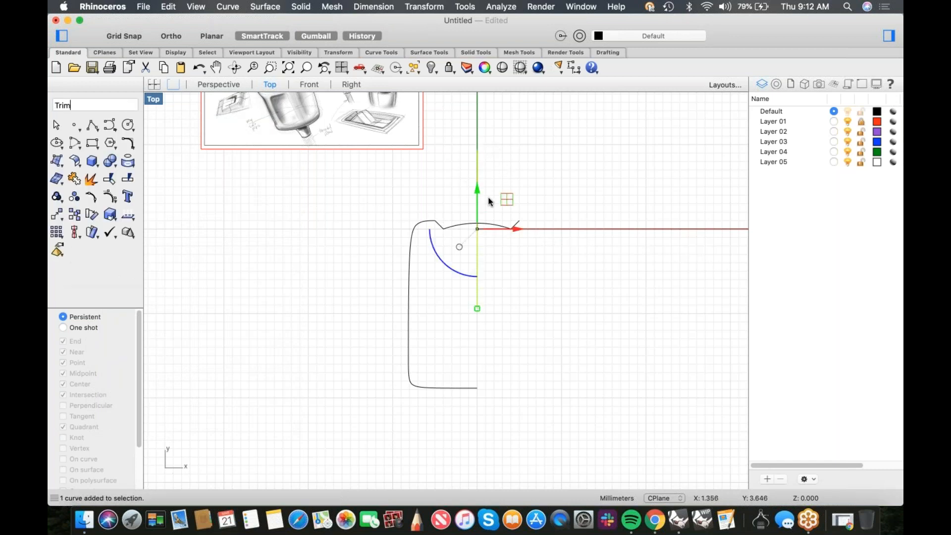
type("im")
key("Return")
left_click(508, 229)
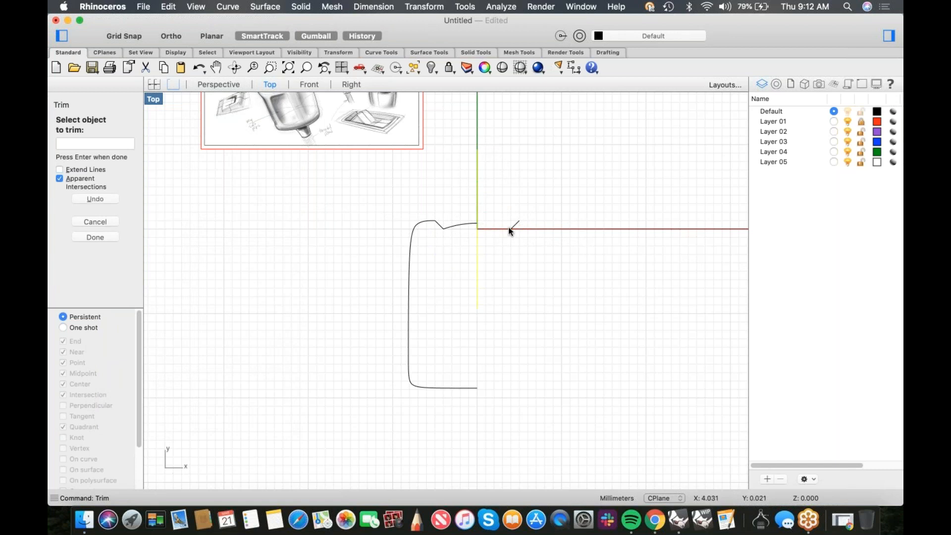
key("Return")
left_click_drag(518, 222, 502, 244)
key("Delete")
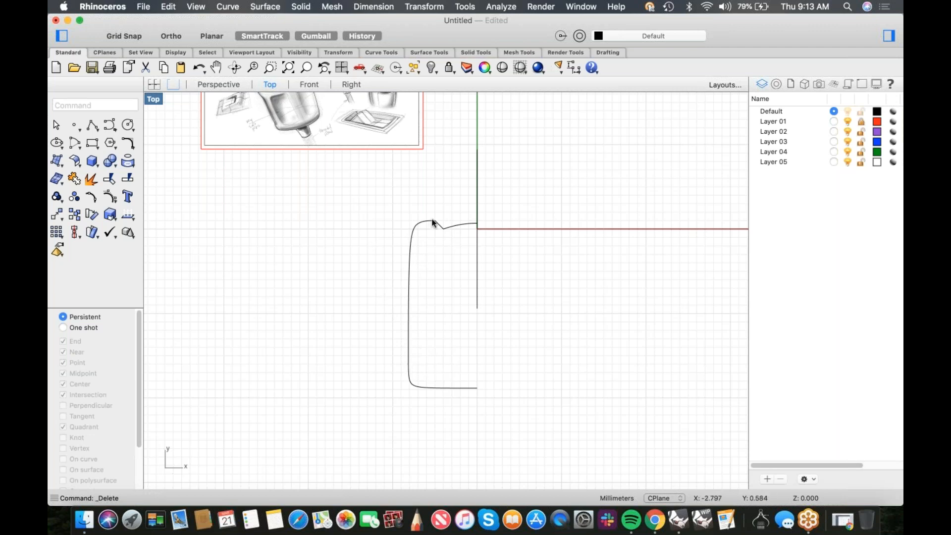
- Turn on the control points of the knob's outer side curve
left_click(417, 224)
scroll(430, 239, "up", 4)
middle_click(429, 239)
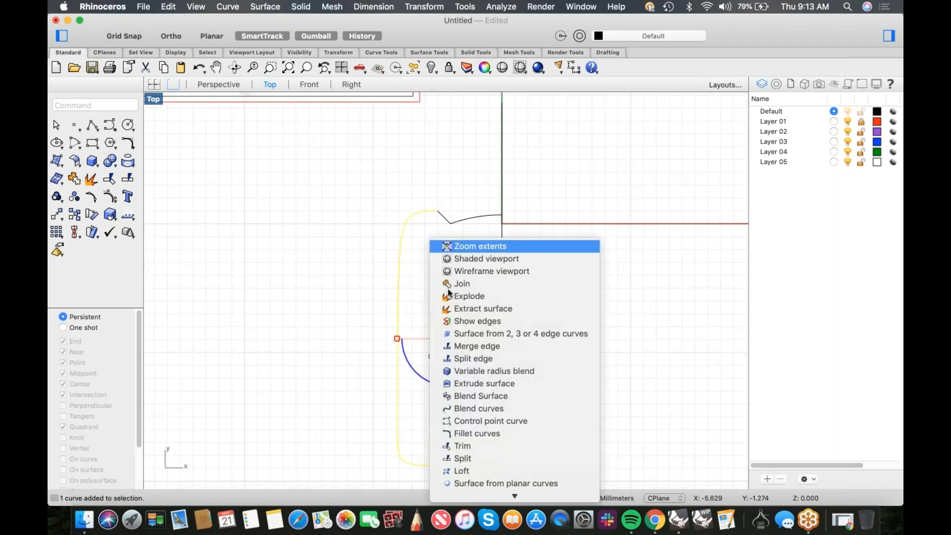
scroll(466, 342, "down", 1)
left_click(490, 469)
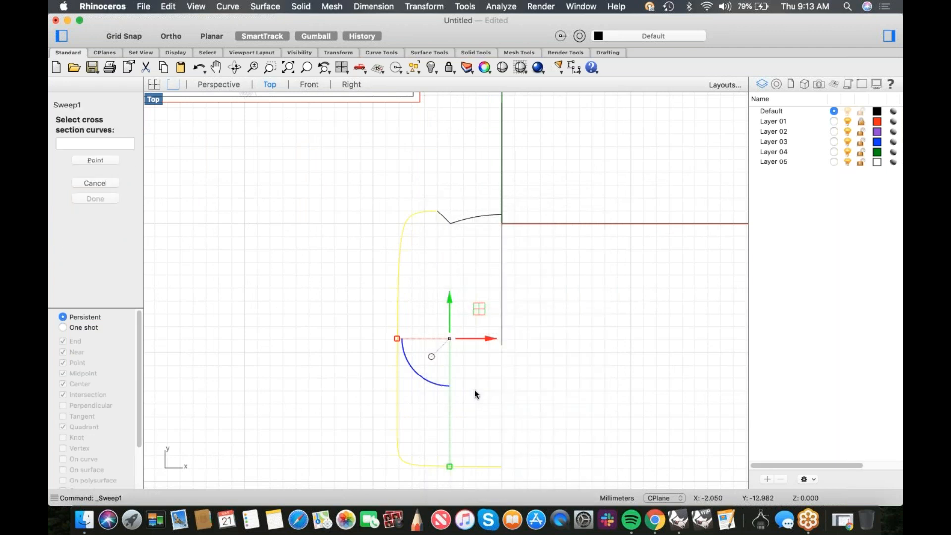
scroll(477, 394, "up", 2)
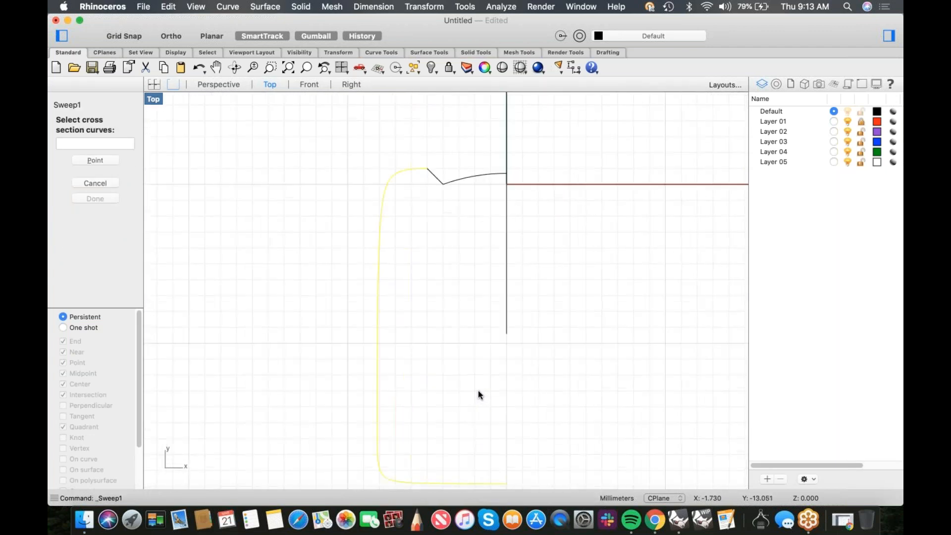
middle_click(477, 390)
scroll(495, 397, "down", 3)
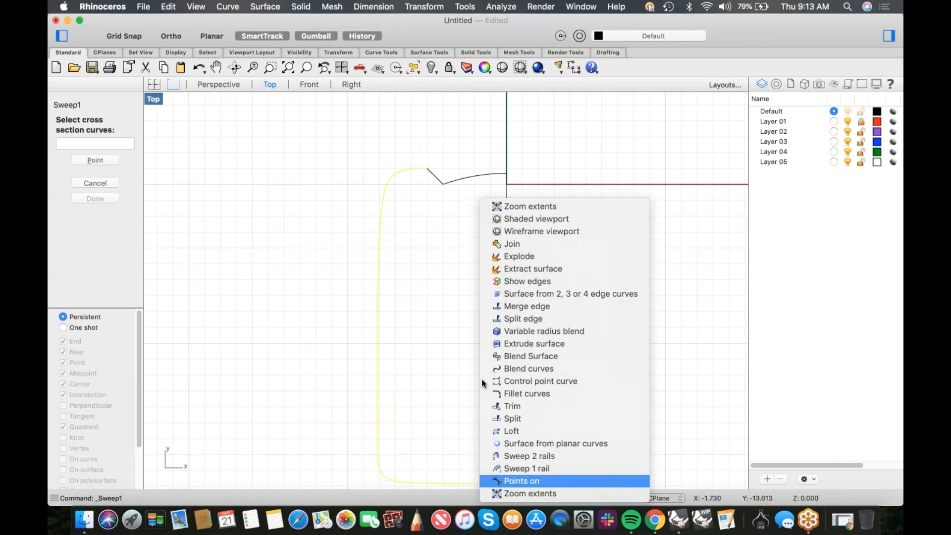
left_click(490, 481)
- Reshape the upper corner by moving its top point toward the diagonal, the corner point outward and the upper side point downward
scroll(431, 171, "up", 6)
mouse_move(407, 179)
left_mouse_down()
mouse_move(407, 166)
mouse_move(342, 166)
mouse_move(424, 166)
mouse_move(413, 166)
left_mouse_up()
left_click(397, 203)
left_click(378, 166)
left_click(383, 194)
left_click(378, 166)
left_click(376, 229)
left_click(330, 233)
left_click_drag(328, 233, 322, 251)
left_click(418, 241)
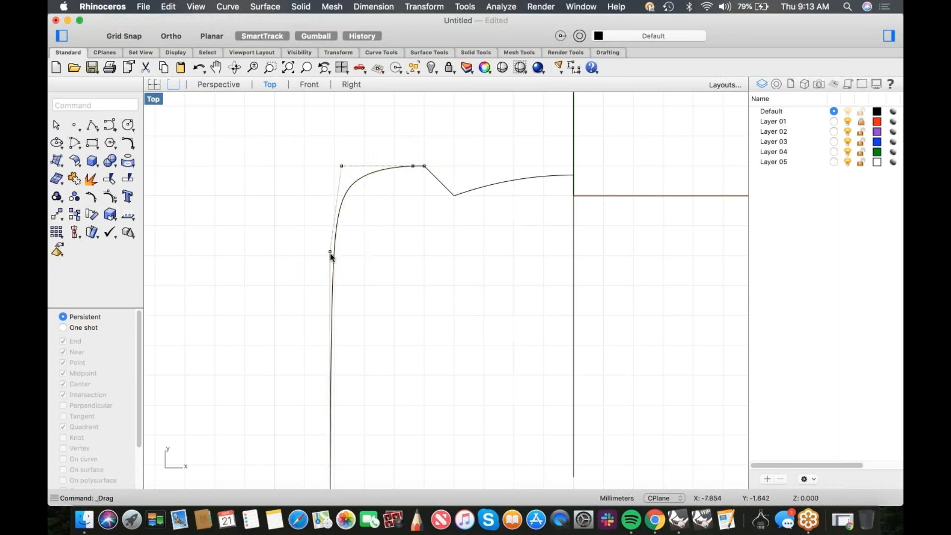
- Soften the lower corner by moving the lower side control point upward and the bottom's middle point toward the axis
scroll(378, 206, "down", 5)
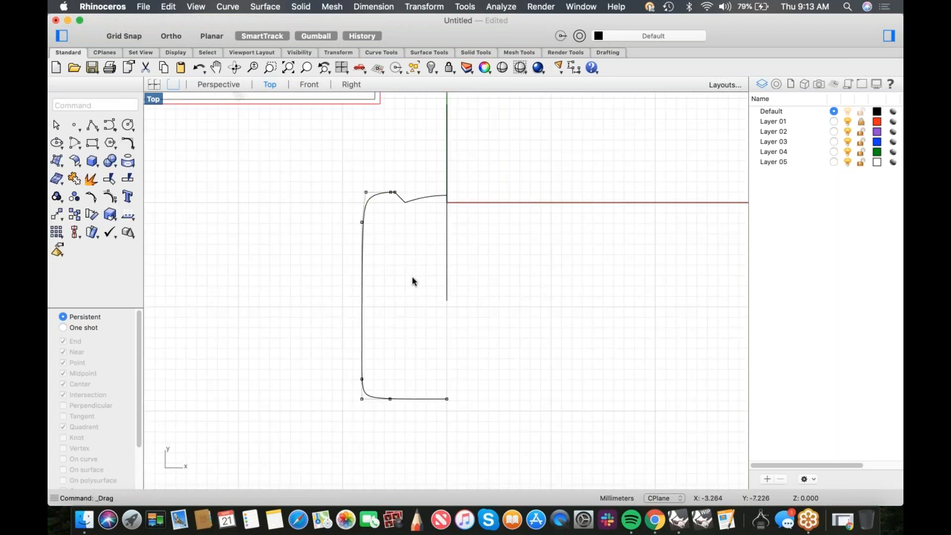
left_click(361, 379)
left_click_drag(363, 350, 362, 325)
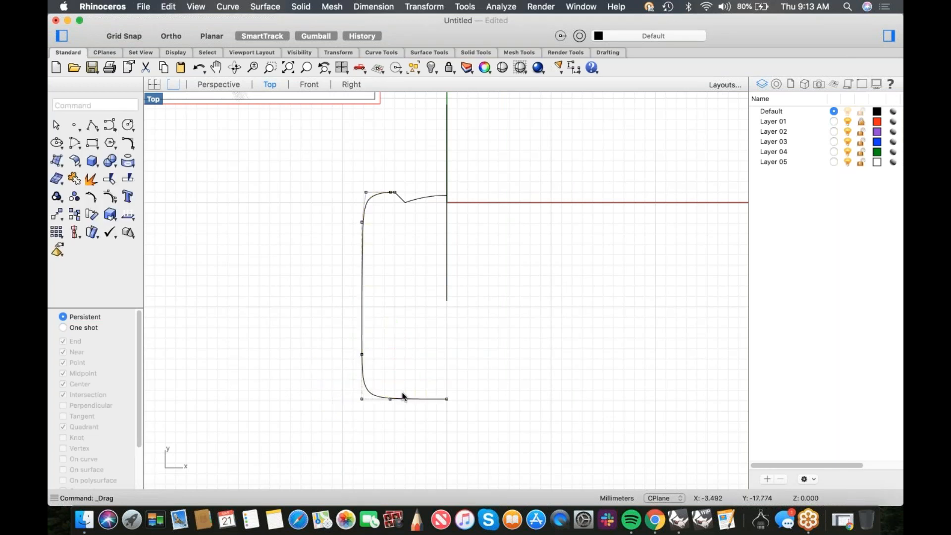
left_click(390, 399)
left_click_drag(421, 398, 432, 399)
scroll(427, 301, "down", 2)
right_click_drag(427, 299, 406, 289)
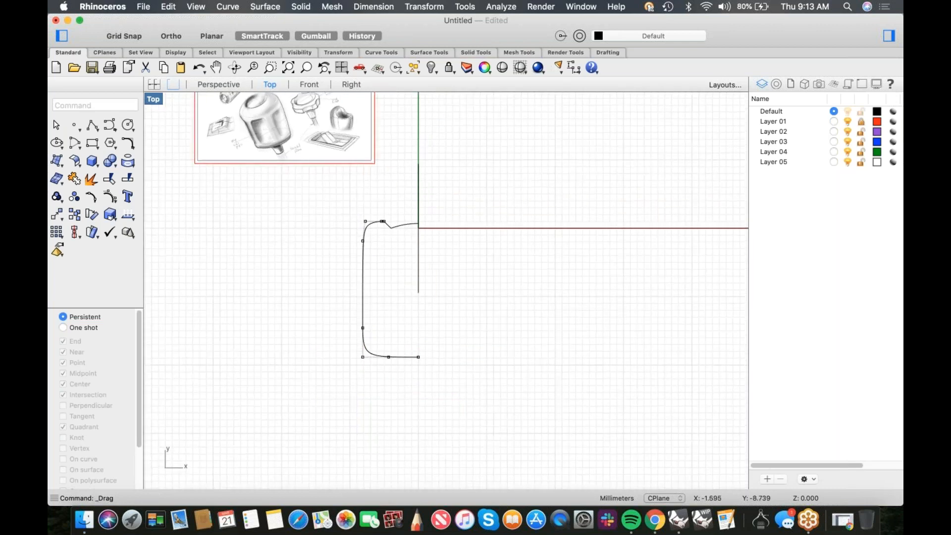
- Join the outer side curve, the diagonal line and the arc into a single profile curve
left_click_drag(343, 205, 477, 398)
type("join")
key("Return")
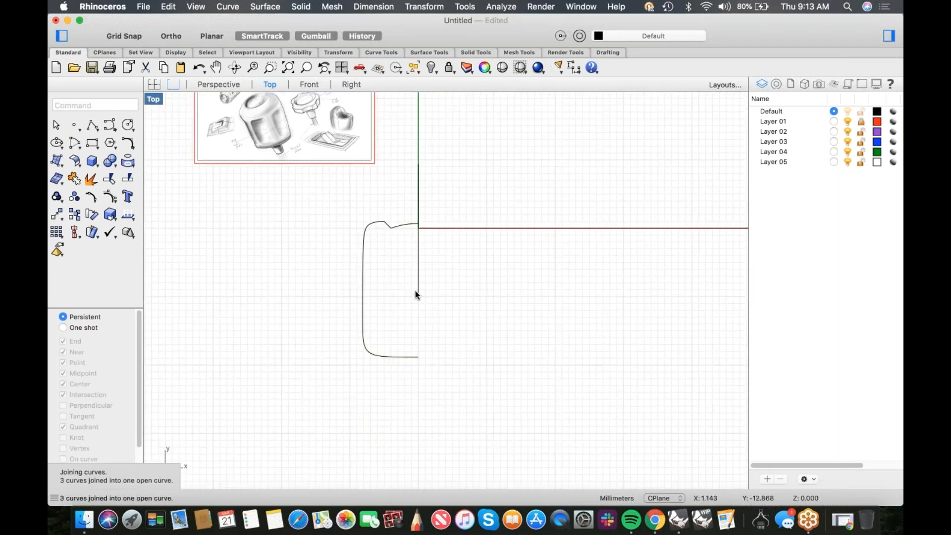
scroll(411, 297, "up", 3)
scroll(397, 285, "down", 3)
- Revolve the joined profile in the perspective view a full circle about the vertical centre line, from the origin to its lower end
type("p")
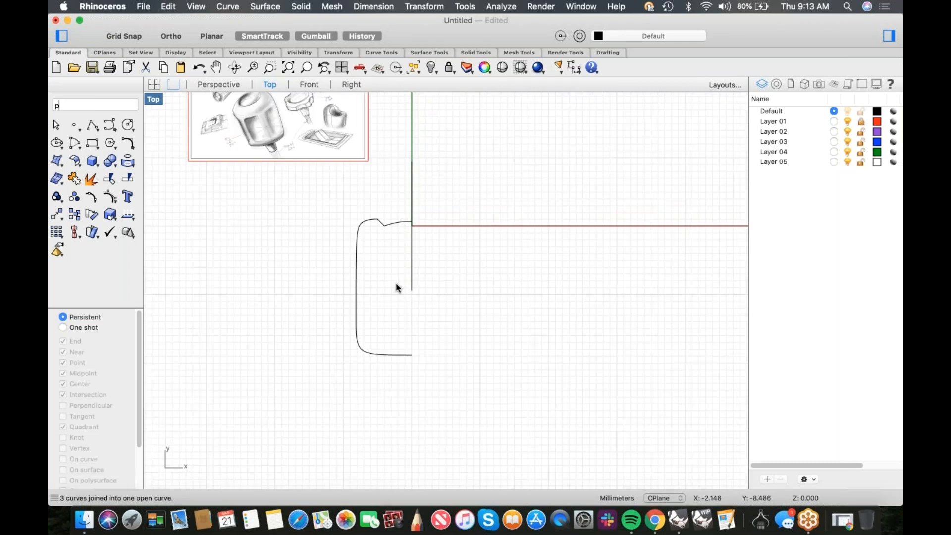
key("Return")
scroll(394, 287, "up", 3)
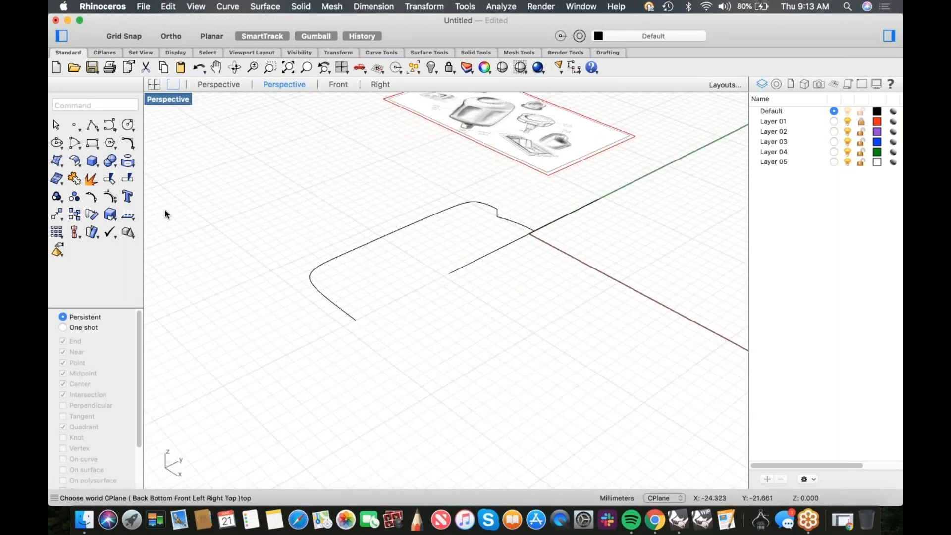
left_click(63, 167)
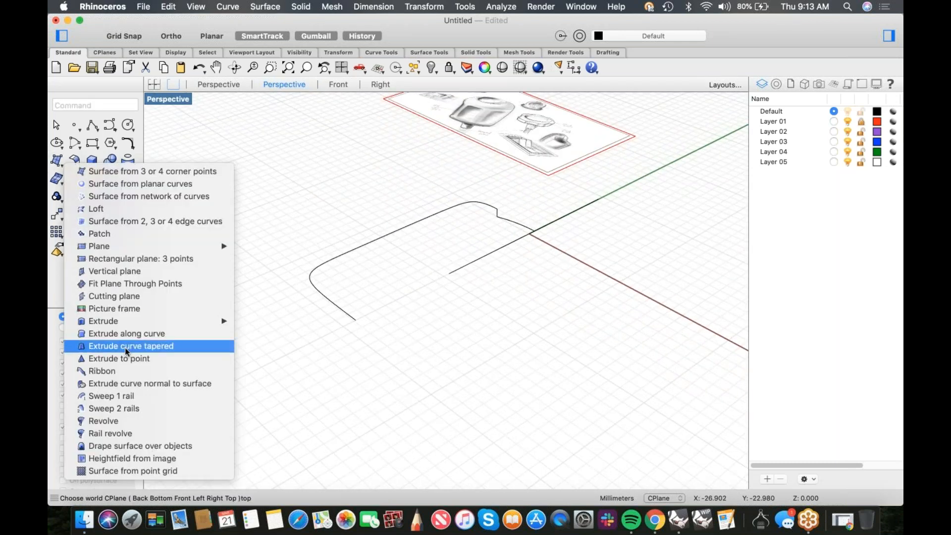
left_click(115, 424)
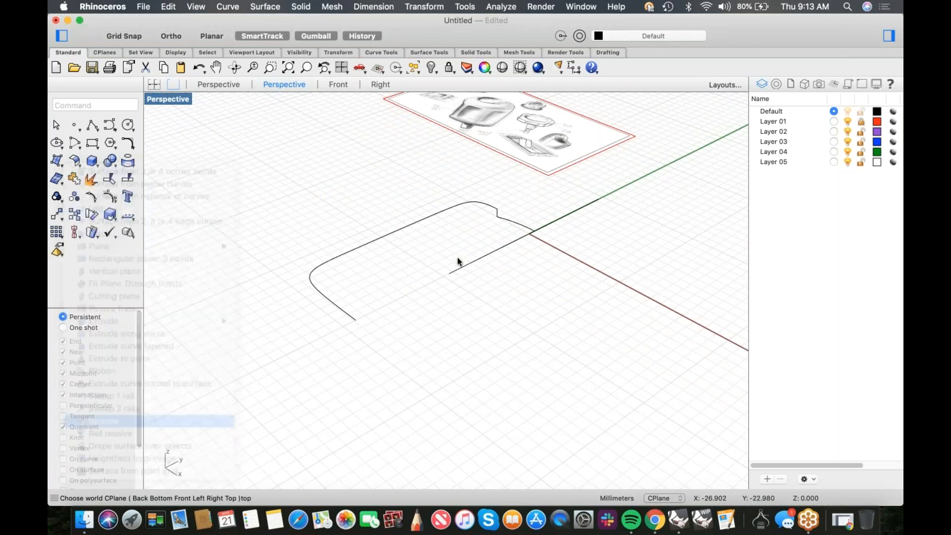
left_click(438, 213)
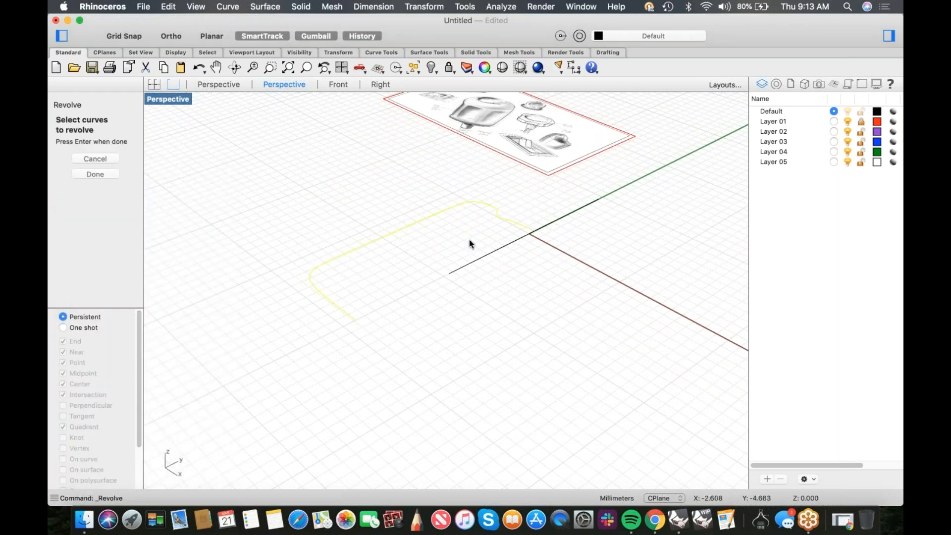
left_click(529, 234)
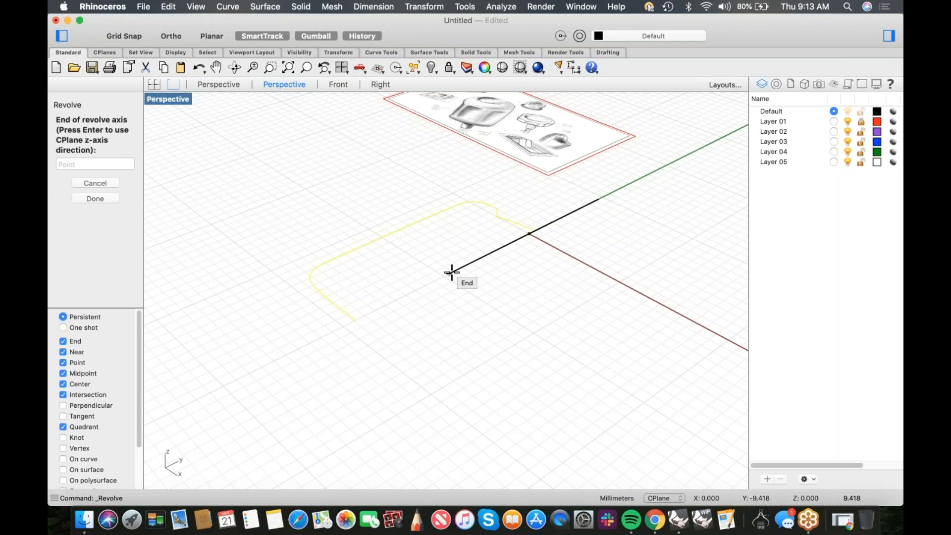
left_click(450, 272)
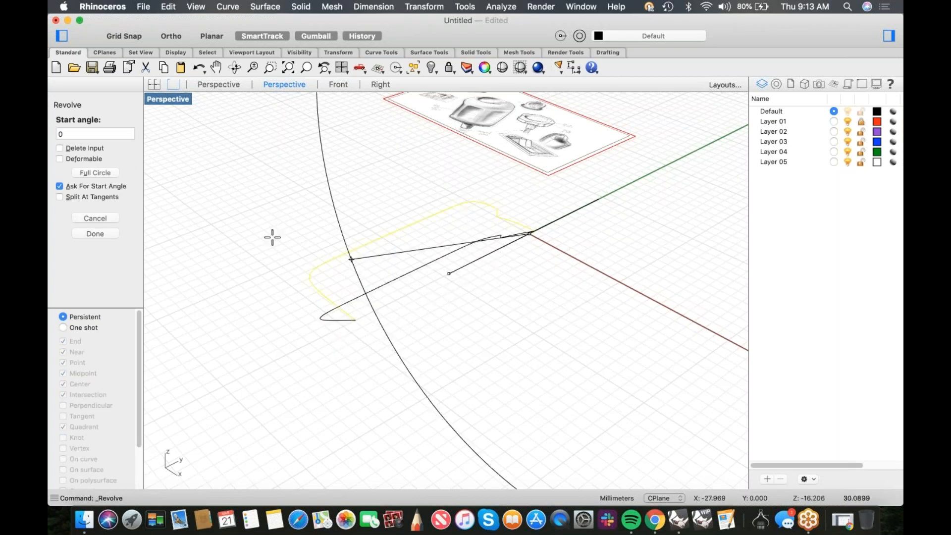
left_click(103, 171)
- Set the perspective view to shaded display and inspect the revolved knob from its recessed end
scroll(436, 293, "up", 3)
scroll(471, 198, "down", 3)
left_click(502, 67)
mouse_move(445, 247)
right_mouse_down()
mouse_move(429, 314)
mouse_move(476, 312)
mouse_move(448, 315)
right_mouse_up()
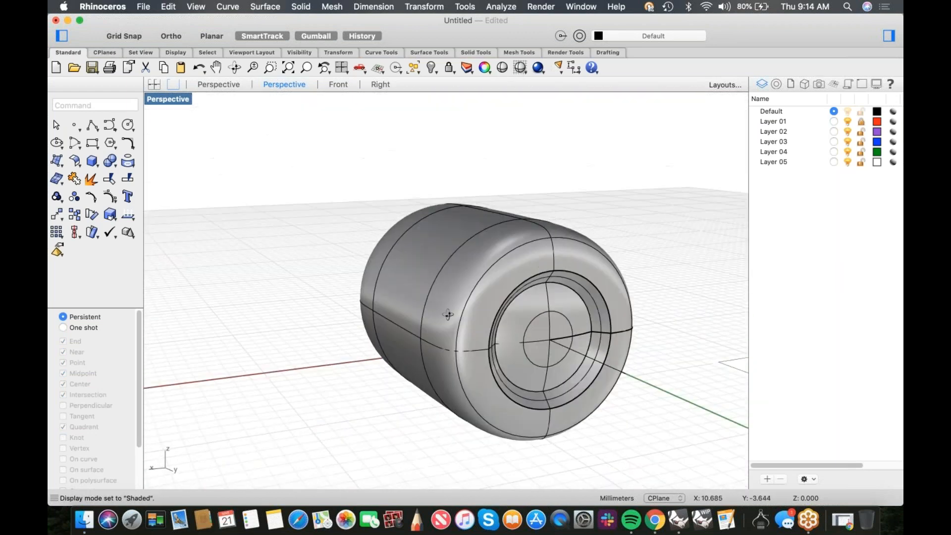
- Try to turn on the control points of the revolved knob polysurface
left_click(504, 340)
middle_click(341, 283)
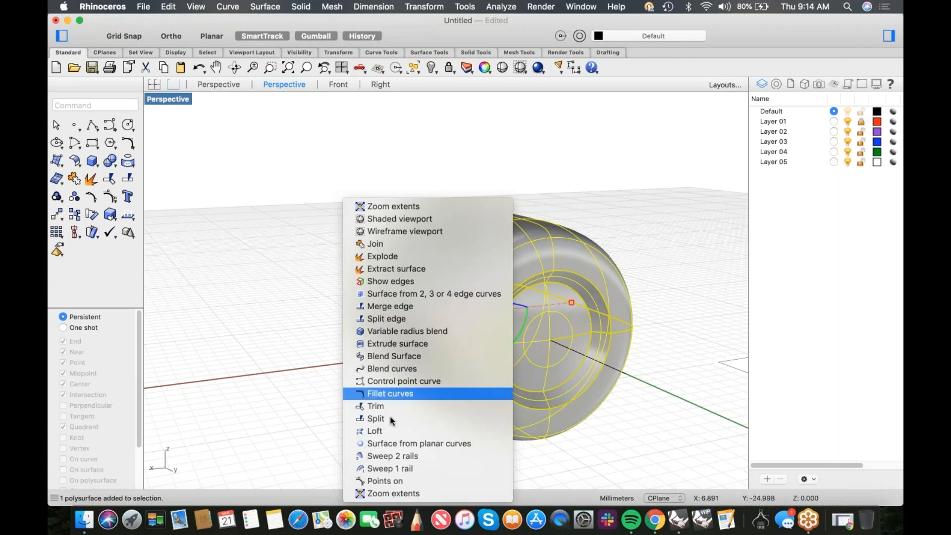
left_click(399, 480)
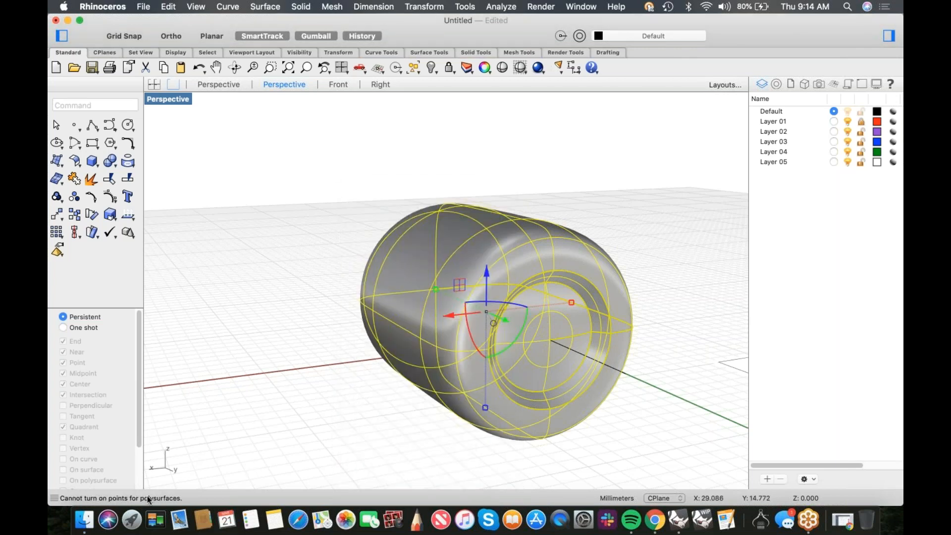
left_click(321, 320)
- Explode the knob polysurface and hide everything except its large outer body surface
right_click(404, 329)
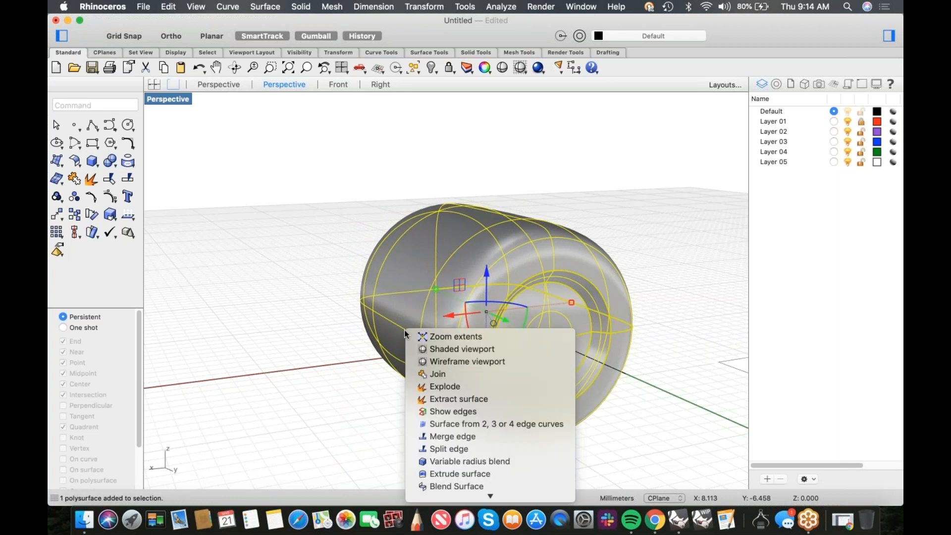
left_click(433, 386)
left_click(445, 362)
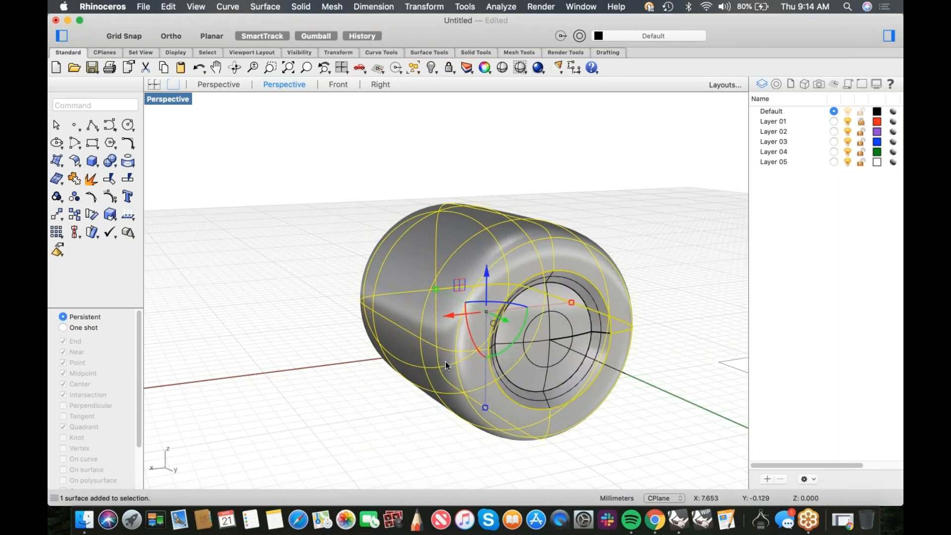
type("hide")
key("Return")
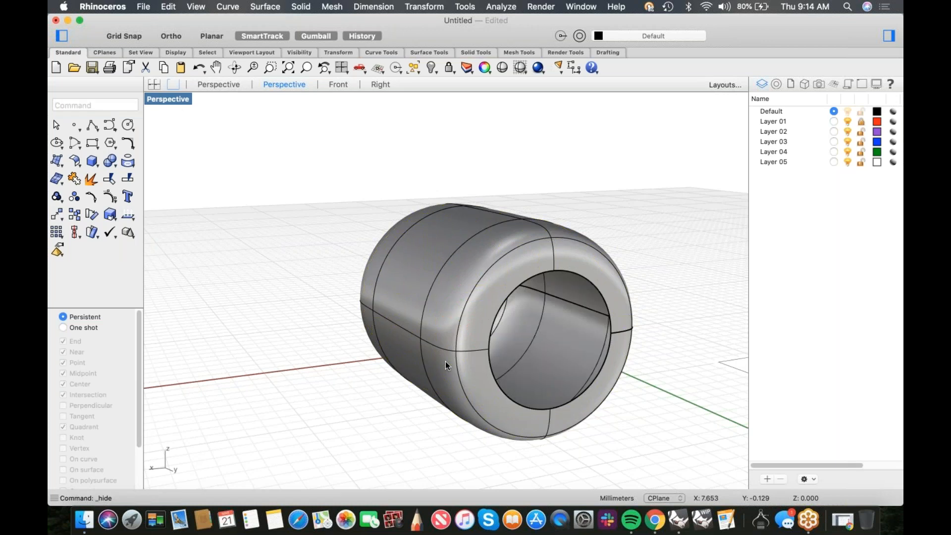
- Turn on the control points of the large outer body surface
mouse_move(496, 346)
right_mouse_down()
mouse_move(569, 329)
mouse_move(397, 334)
mouse_move(480, 345)
right_mouse_up()
left_click(480, 346)
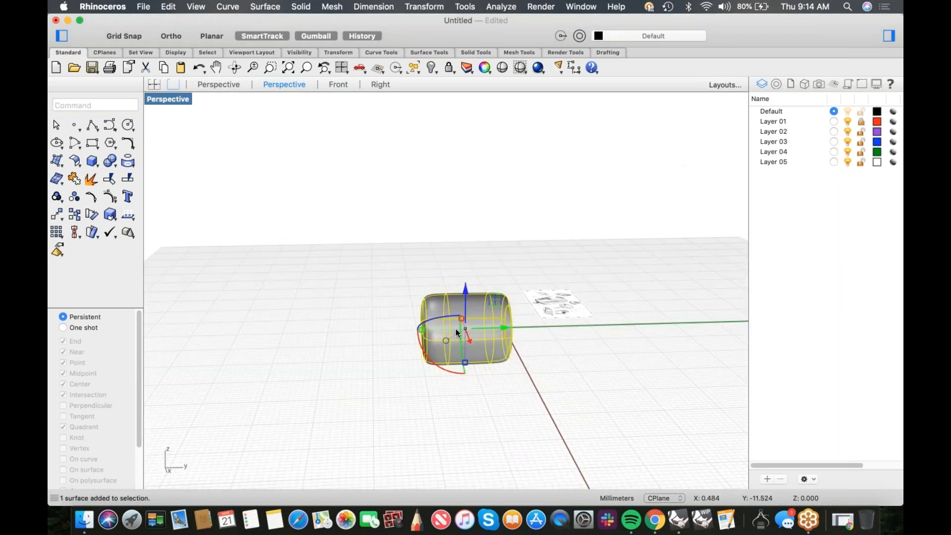
right_click(494, 338)
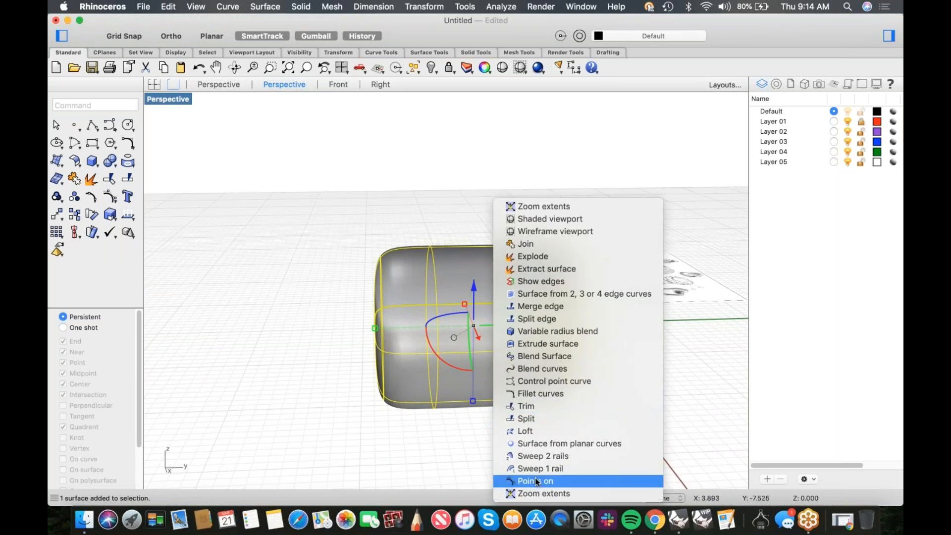
left_click(527, 480)
mouse_move(525, 396)
right_mouse_down()
mouse_move(436, 398)
mouse_move(567, 399)
mouse_move(523, 391)
right_mouse_up()
- Try rebuilding the outer body surface with 49 U and 12 V points at degree 1 in both directions
type("Rebuild")
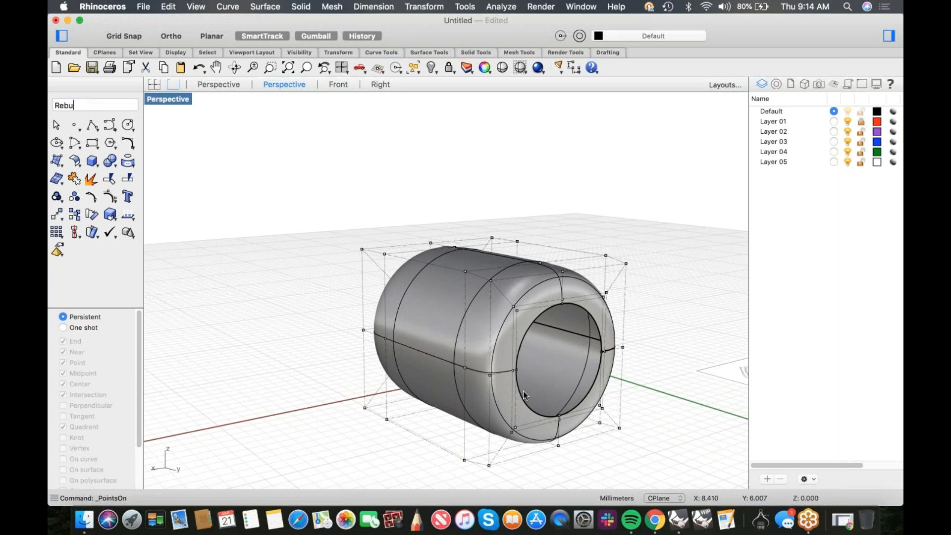
key("Return")
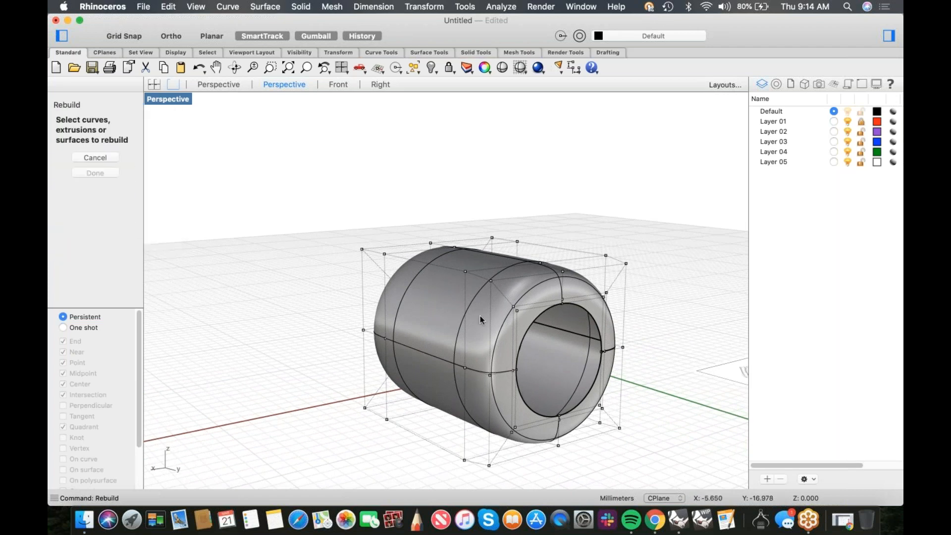
left_click(480, 316)
key("Return")
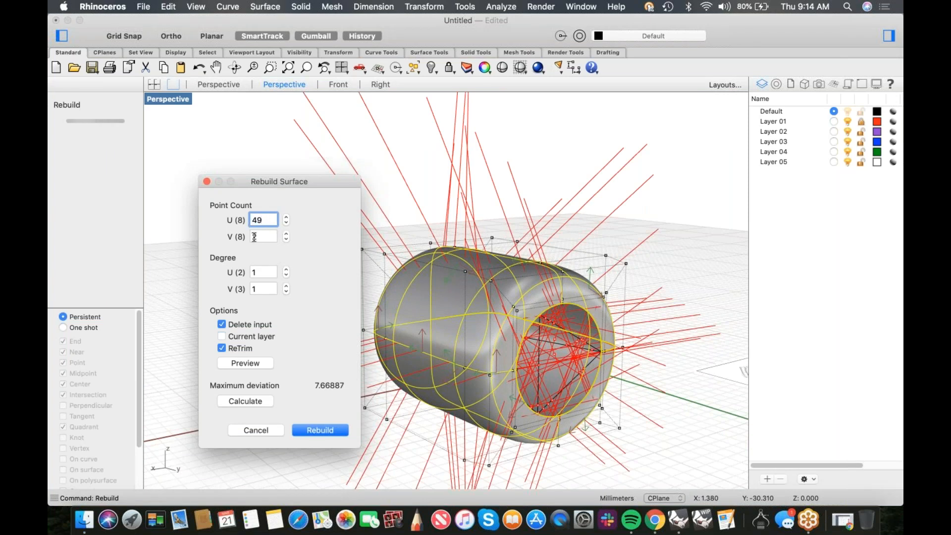
left_click_drag(259, 236, 249, 237)
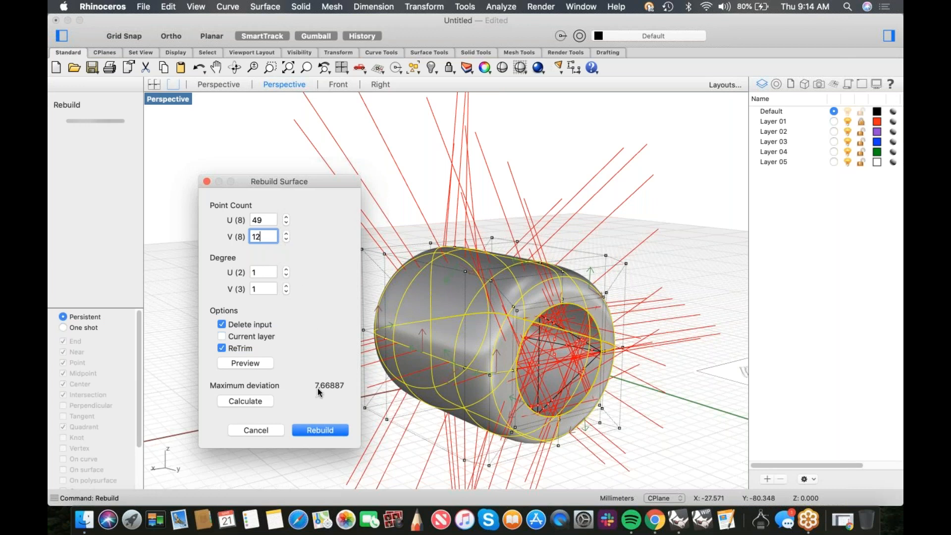
left_click(252, 364)
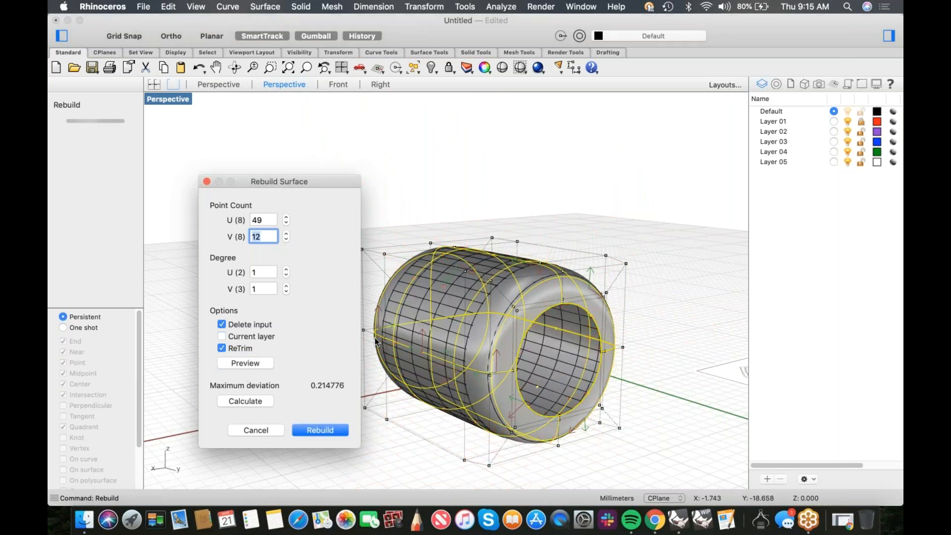
left_click(320, 430)
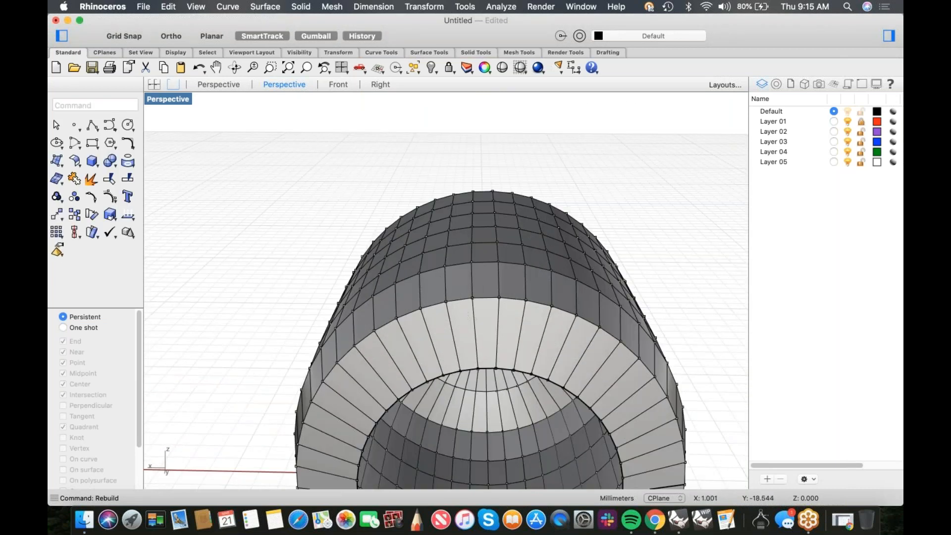
key("super+z")
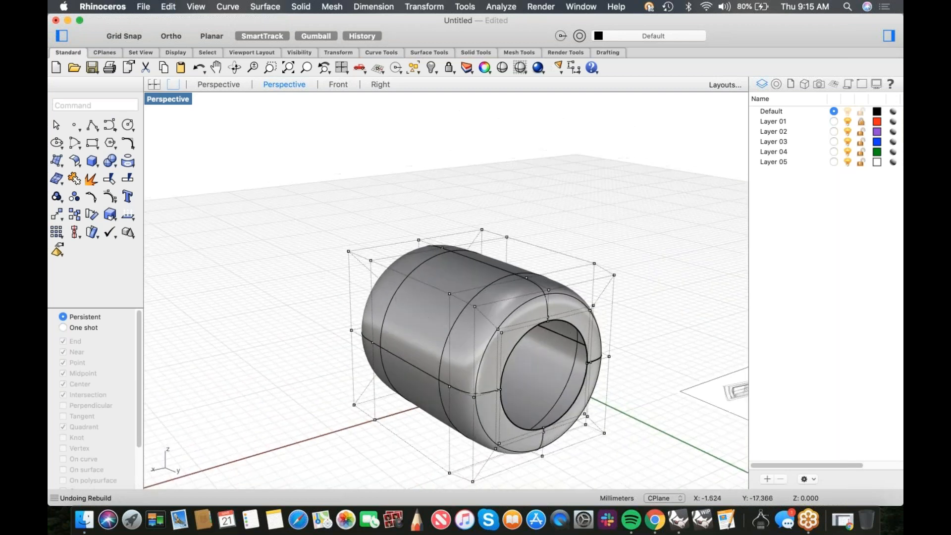
- Rebuild the outer body surface with 49 U and 12 V points at degree 3 in both directions, previewing it first
type("reb")
key("Return")
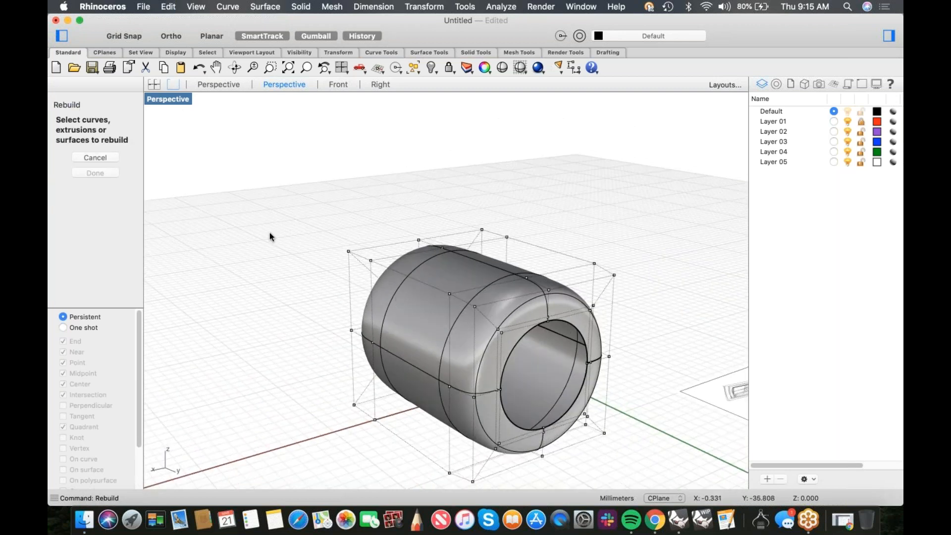
left_click(483, 292)
key("Return")
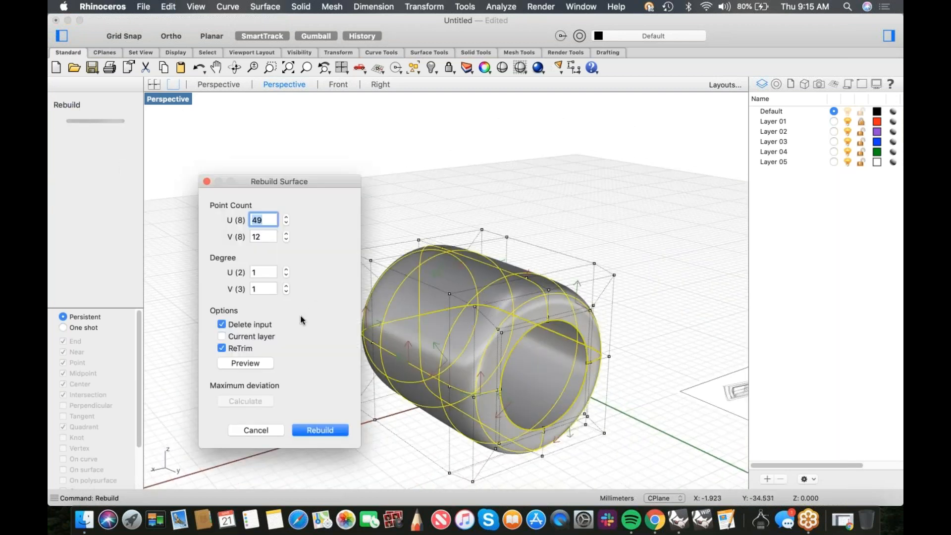
key("Tab")
key("Tab")
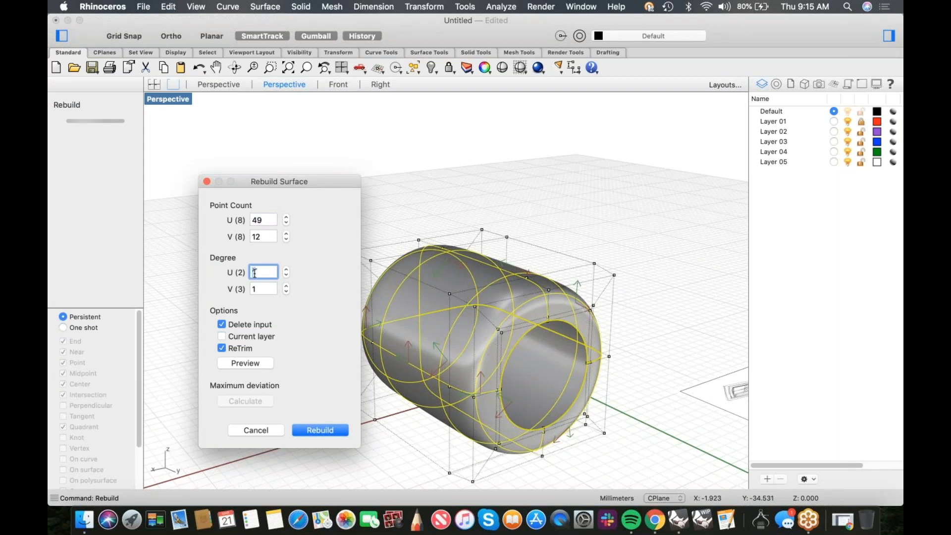
type("3")
key("Tab")
type("3")
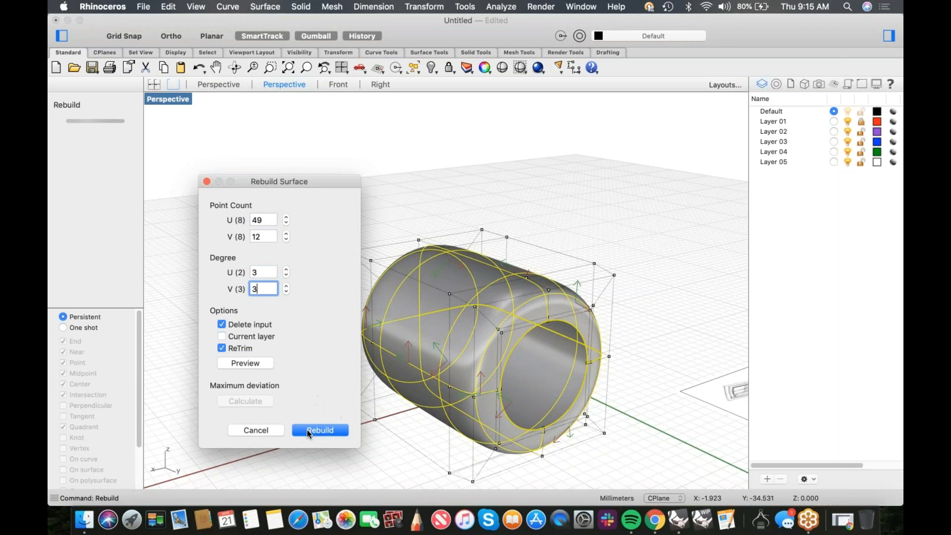
left_click(228, 360)
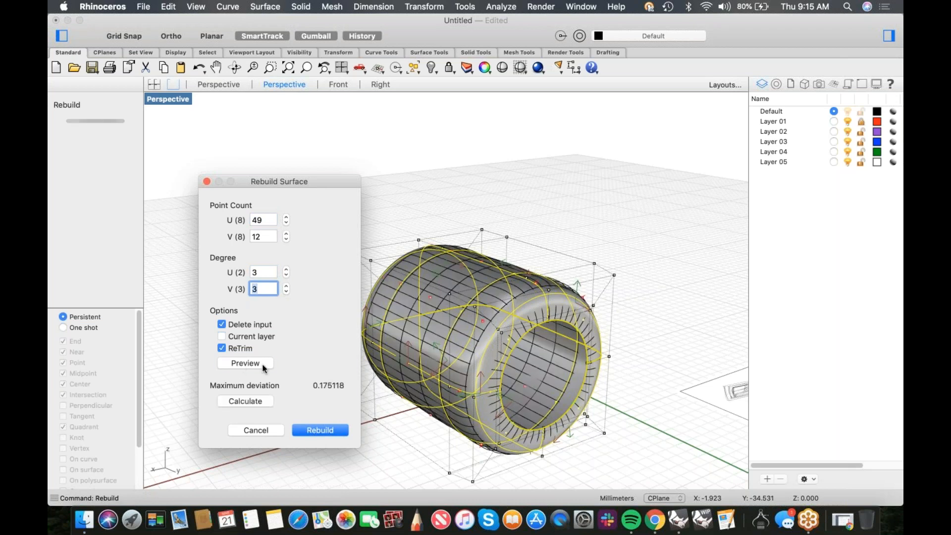
left_click(320, 430)
- Examine the rebuilt body's control point layout in the perspective, top and front views
right_click_drag(340, 340, 375, 330)
scroll(447, 298, "up", 6)
key("ctrl+F1")
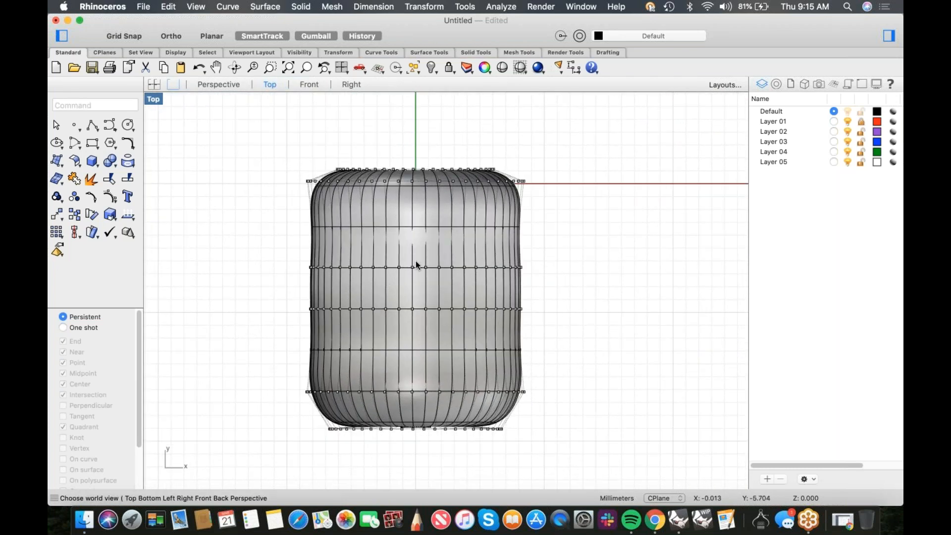
key("ctrl+F2")
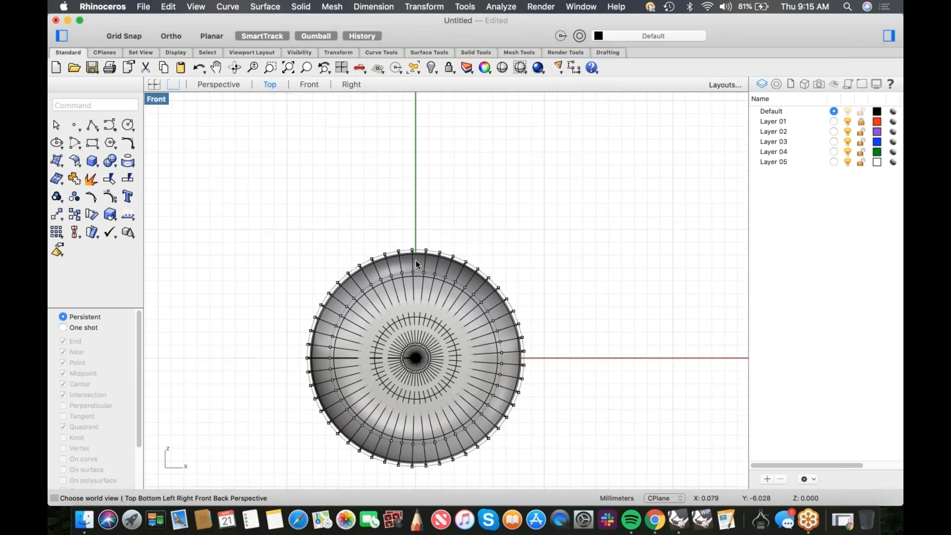
scroll(430, 299, "up", 4)
right_click_drag(430, 247, 427, 172)
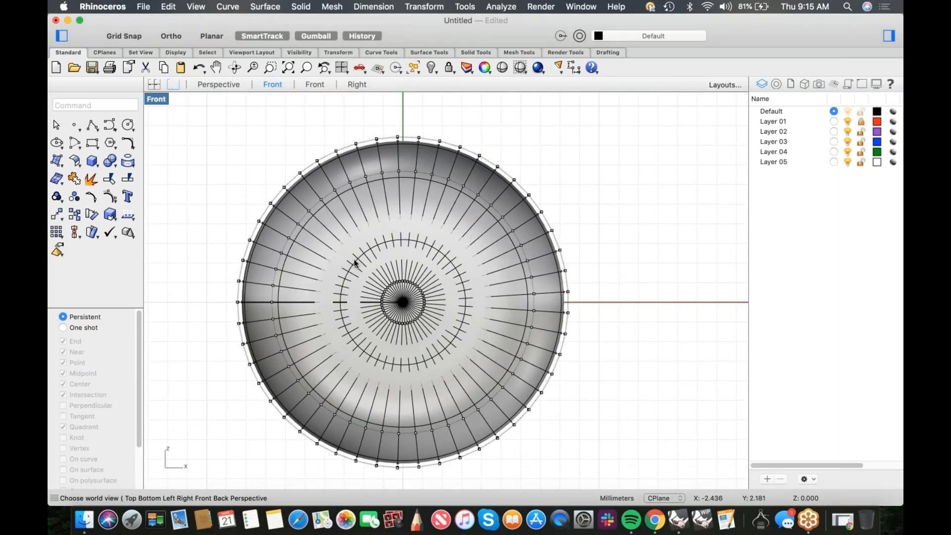
right_click_drag(312, 297, 362, 274)
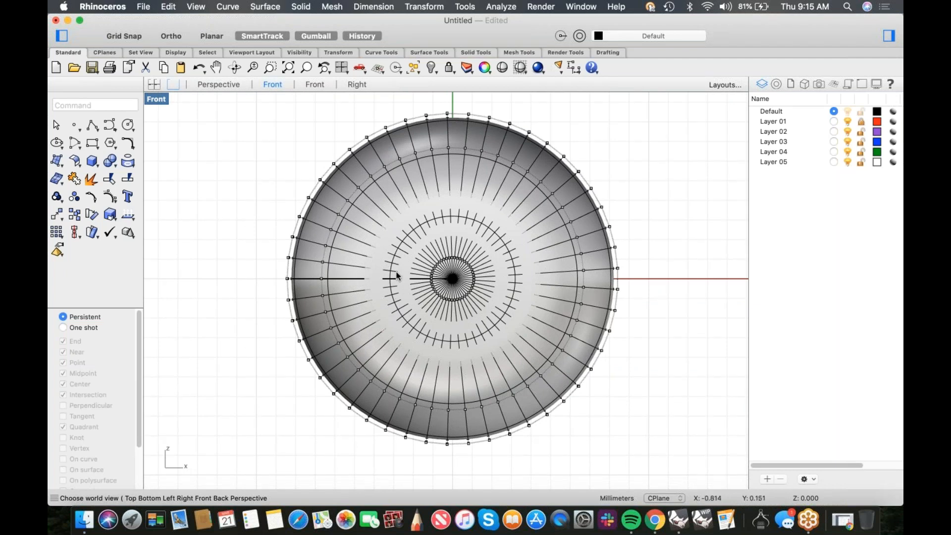
right_click_drag(400, 258, 367, 270)
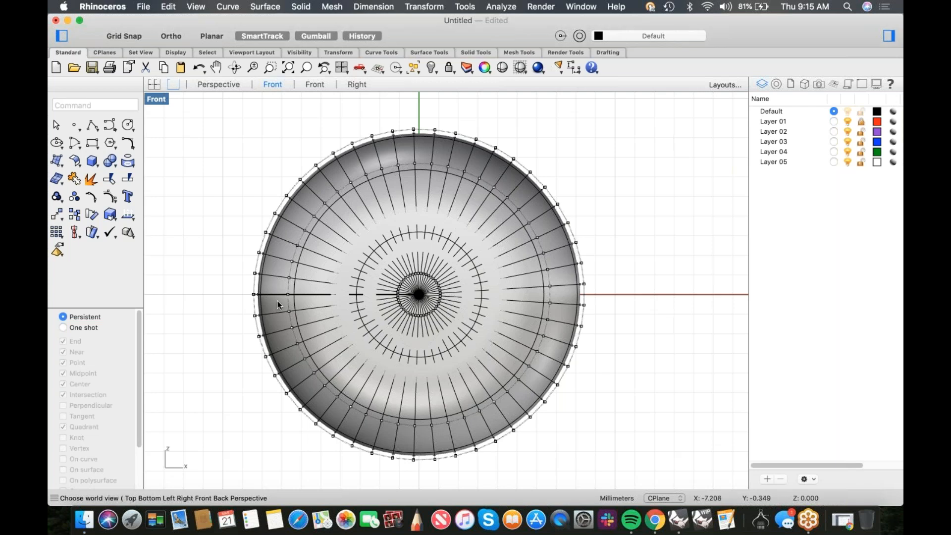
- Try to move the body's surface seam to the opposite side on the horizontal axis with SrfSeam
type("S")
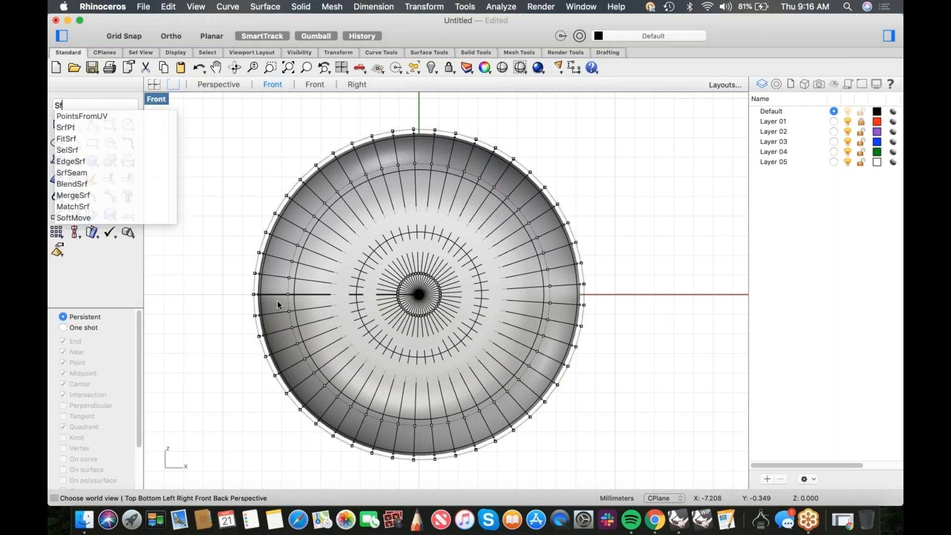
type("rfSeam")
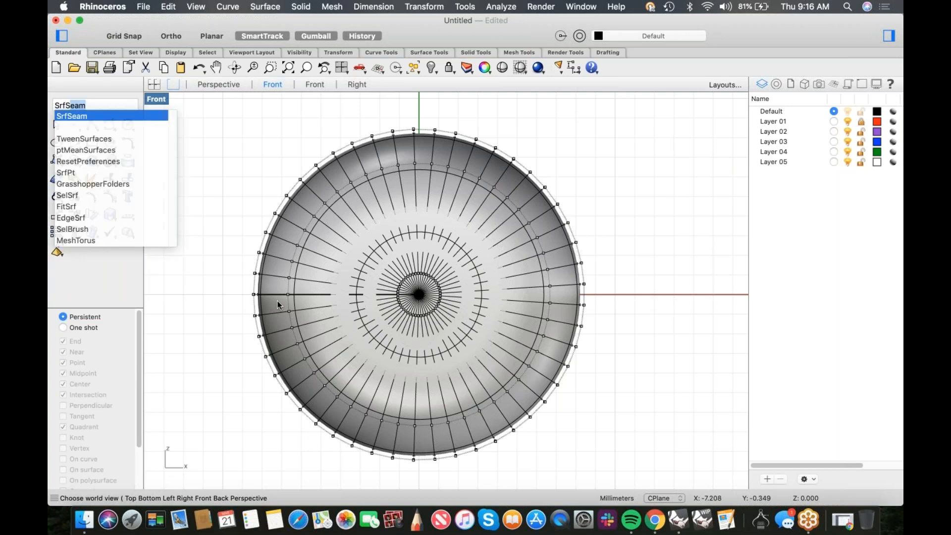
key("Return")
left_click(277, 301)
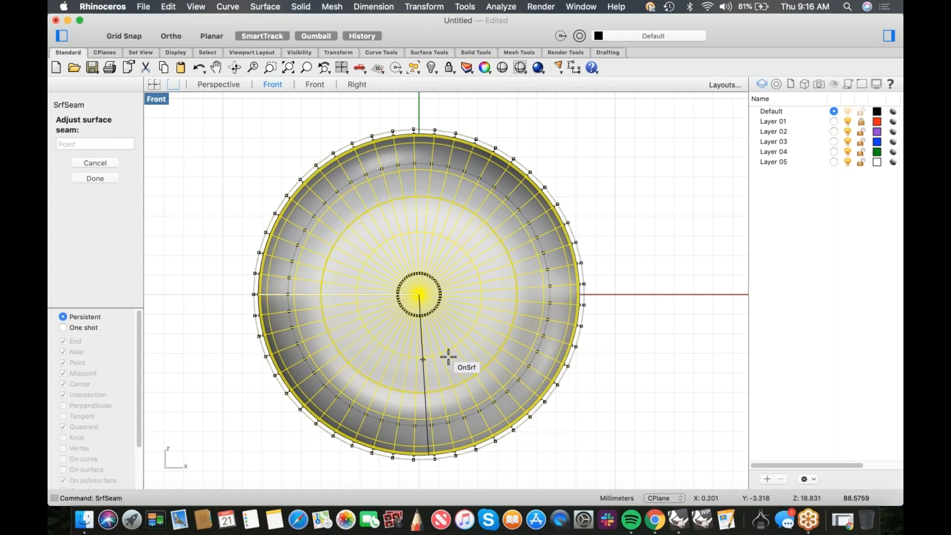
left_click(550, 296)
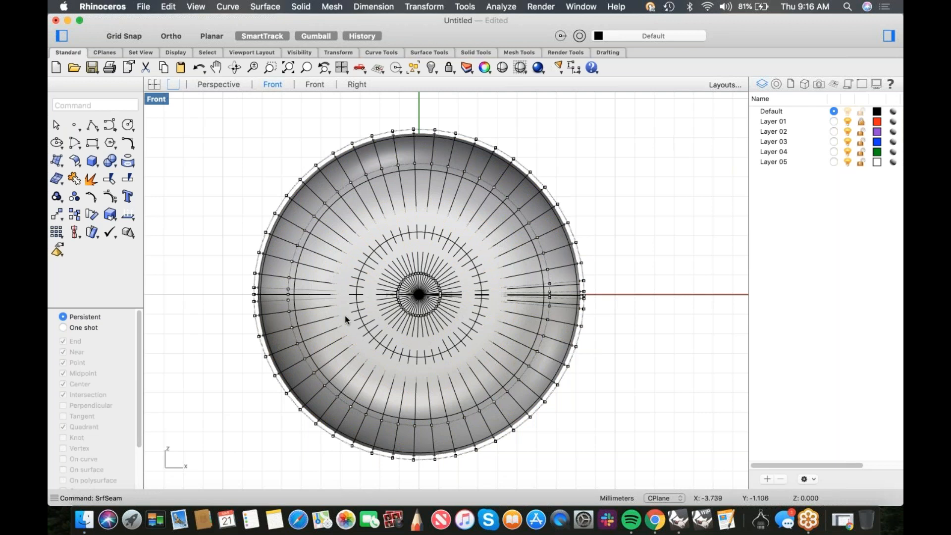
key("super+z")
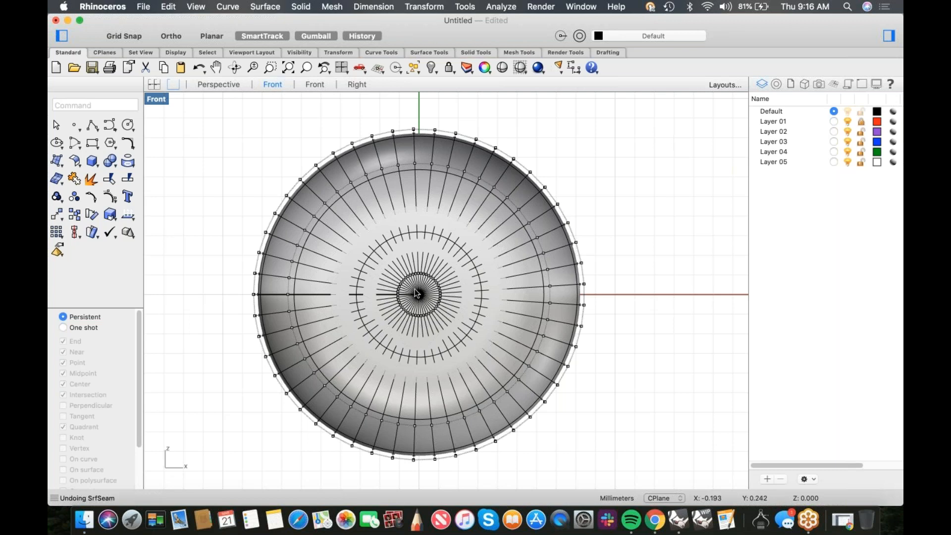
- Rotate all control points of the body about the origin in the front view so one column lines up with the vertical axis
left_click_drag(227, 127, 626, 488)
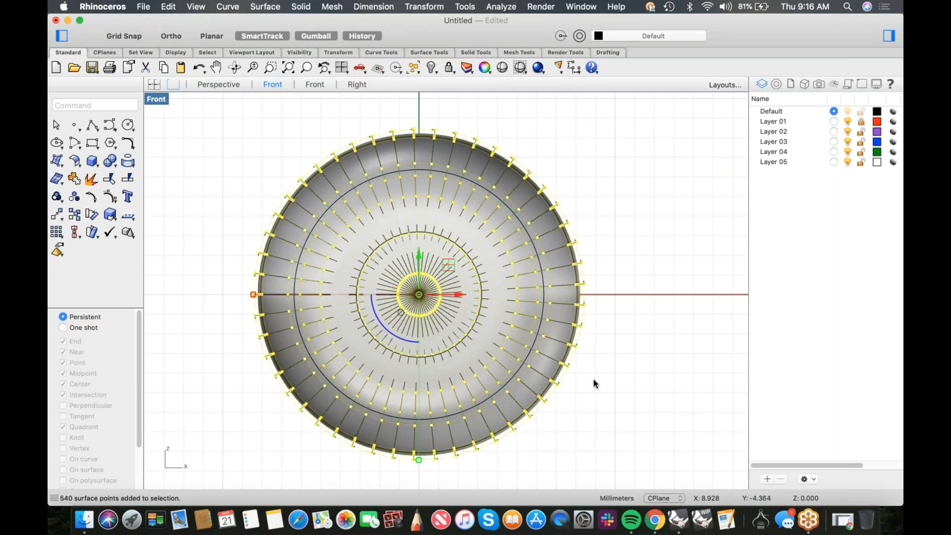
type("ro")
key("Return")
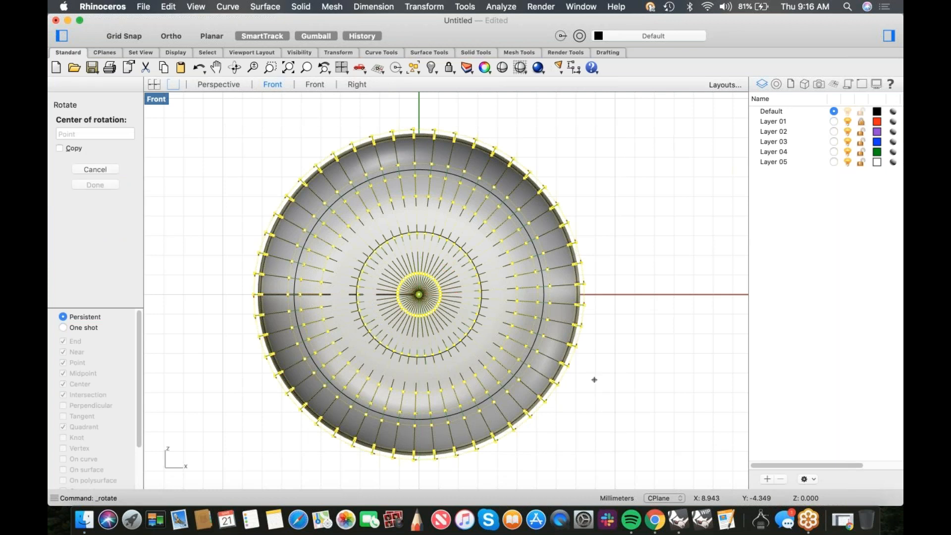
type("0")
key("Return")
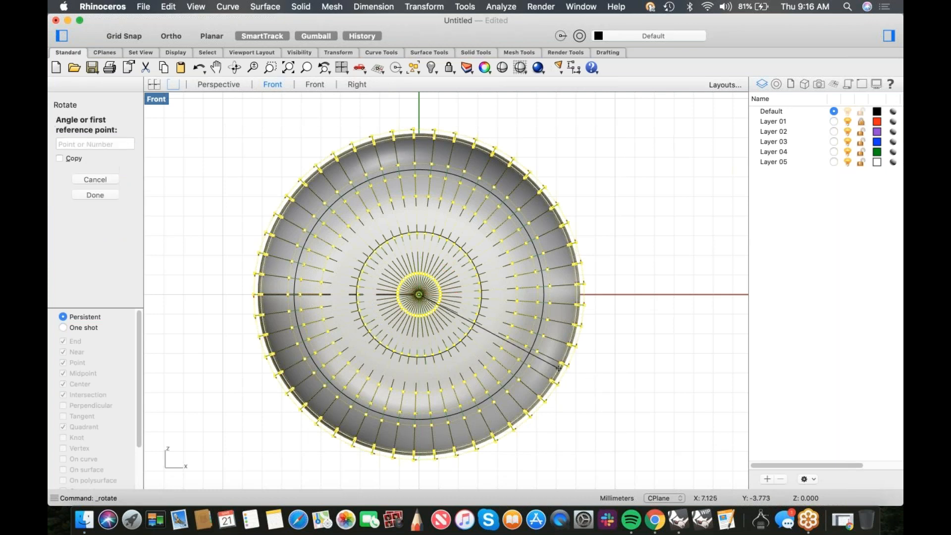
scroll(425, 156, "up", 10)
scroll(427, 137, "down", 10)
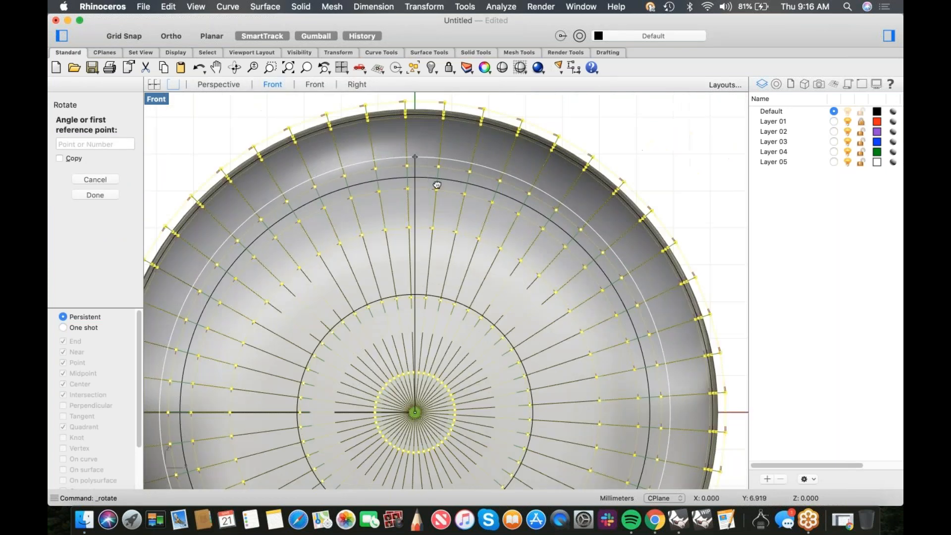
scroll(419, 144, "up", 10)
left_click(414, 149)
key("F8")
left_click(410, 128)
key("F8")
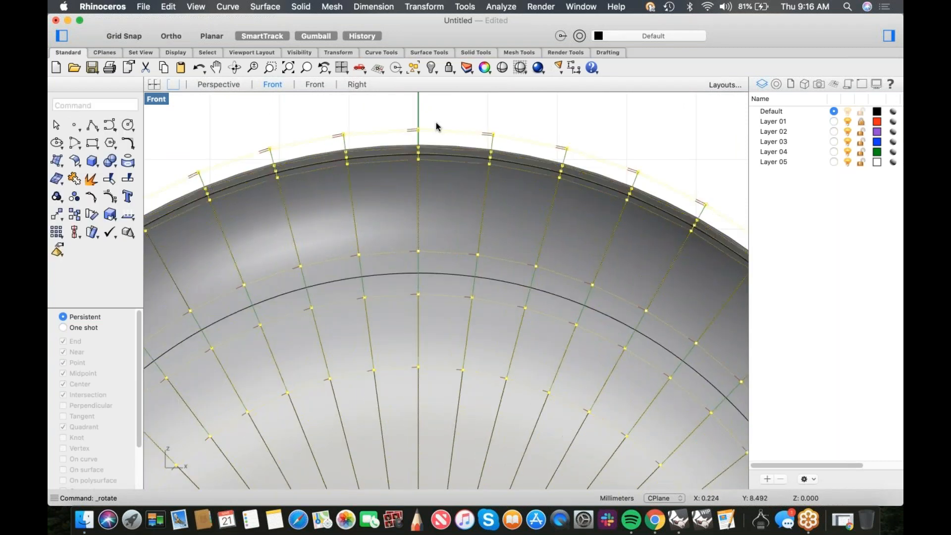
- Select the control points of the seven uppermost columns around the vertical axis in the front view and show them in the top view
scroll(437, 129, "down", 5)
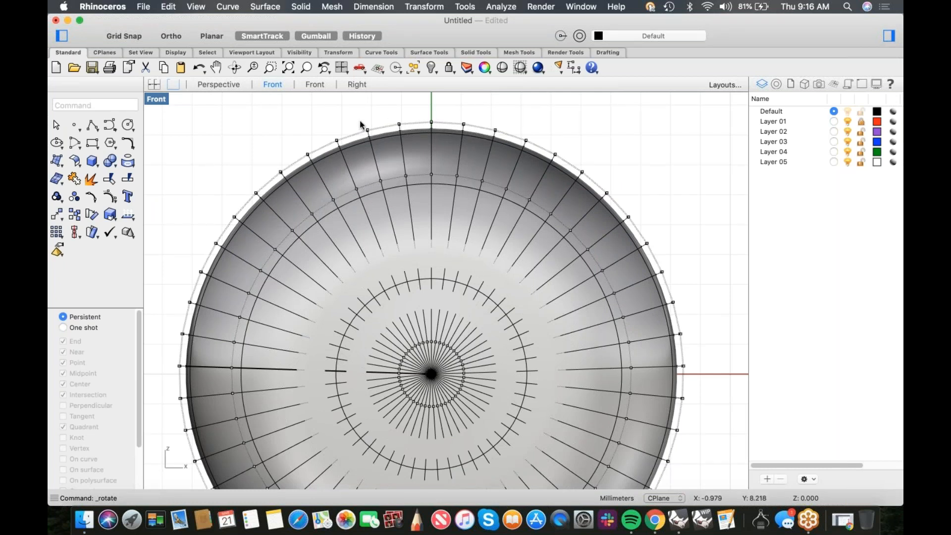
left_click_drag(322, 122, 449, 131)
left_click_drag(458, 121, 506, 142, "shift")
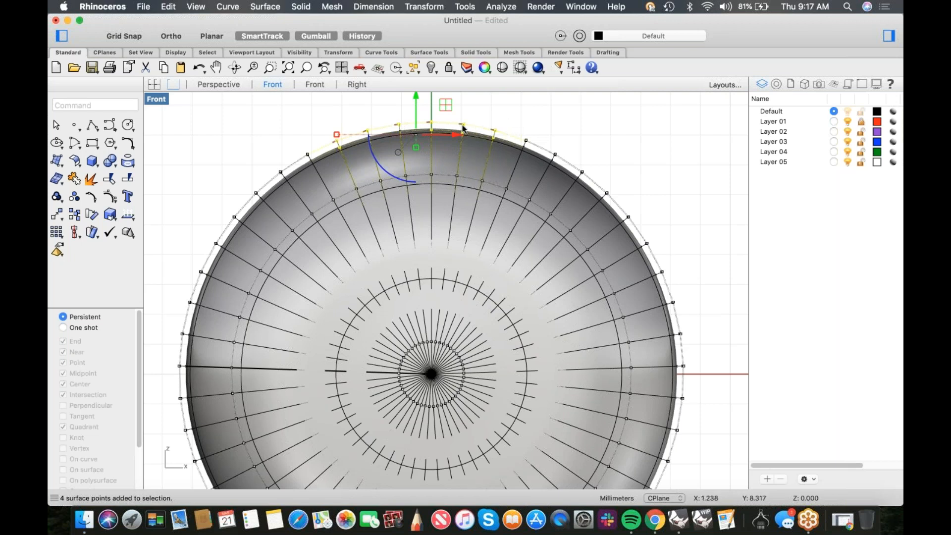
left_click_drag(520, 130, 542, 140, "shift")
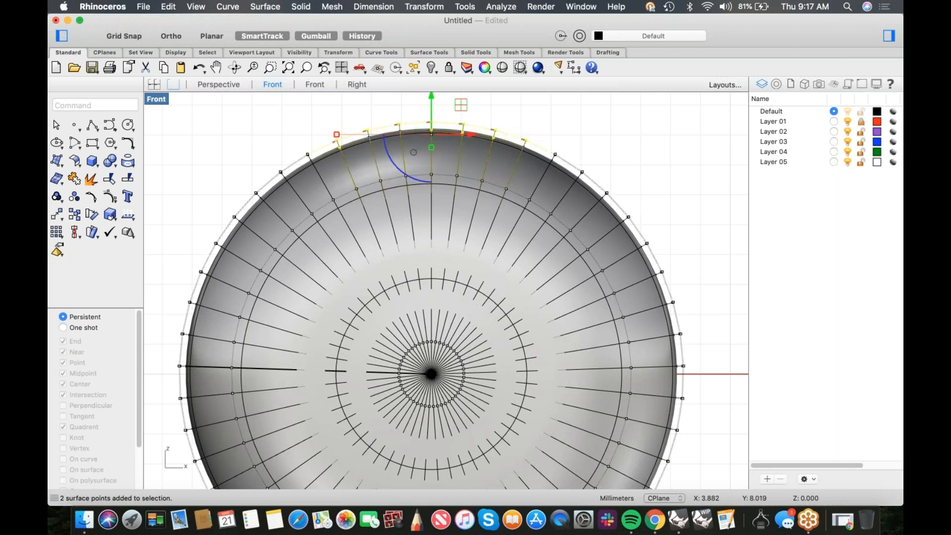
right_click_drag(553, 130, 538, 146)
key("ctrl+super+t")
scroll(490, 203, "down", 4)
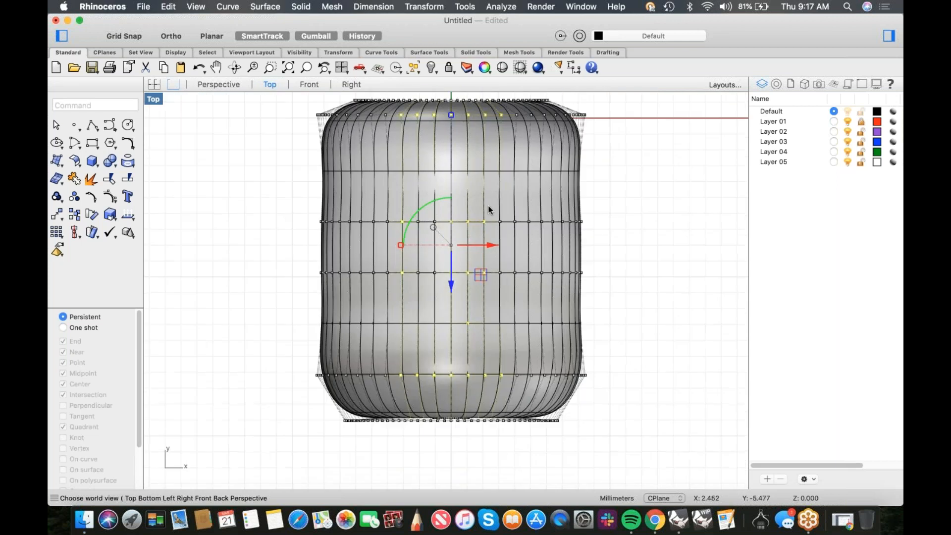
scroll(468, 187, "up", 2)
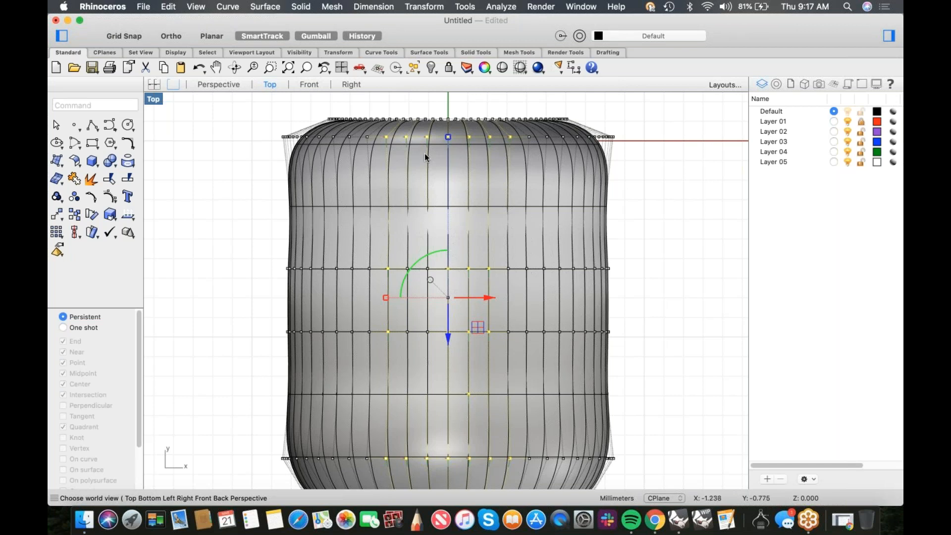
right_click_drag(557, 154, 230, 122)
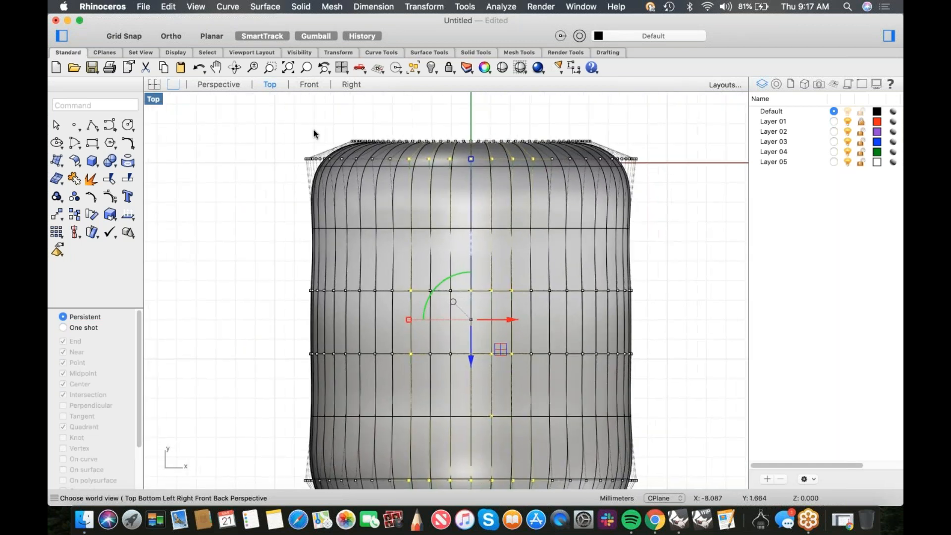
- Remove the control point rows near both ends of the body from the selection in the top view
left_click_drag(655, 178, 657, 179, "super")
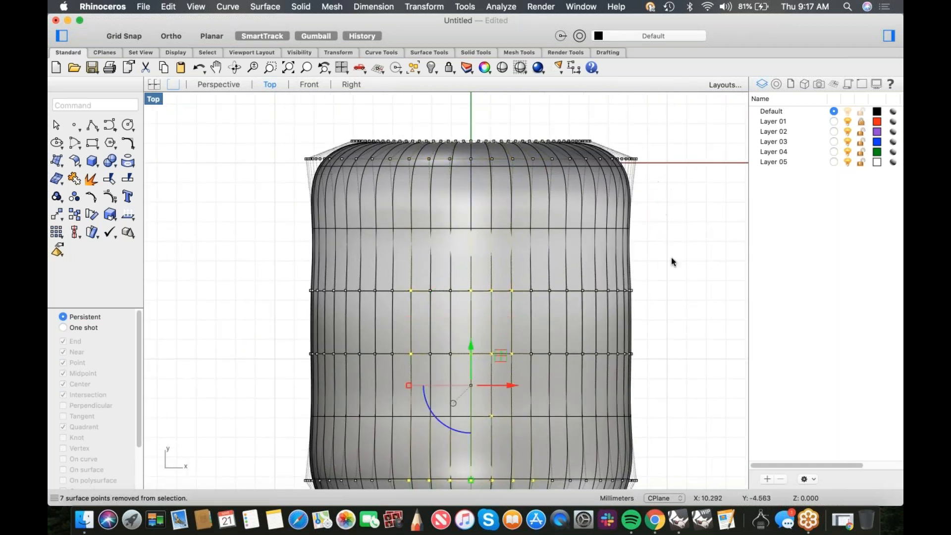
scroll(637, 178, "down", 5)
scroll(637, 178, "right", 2)
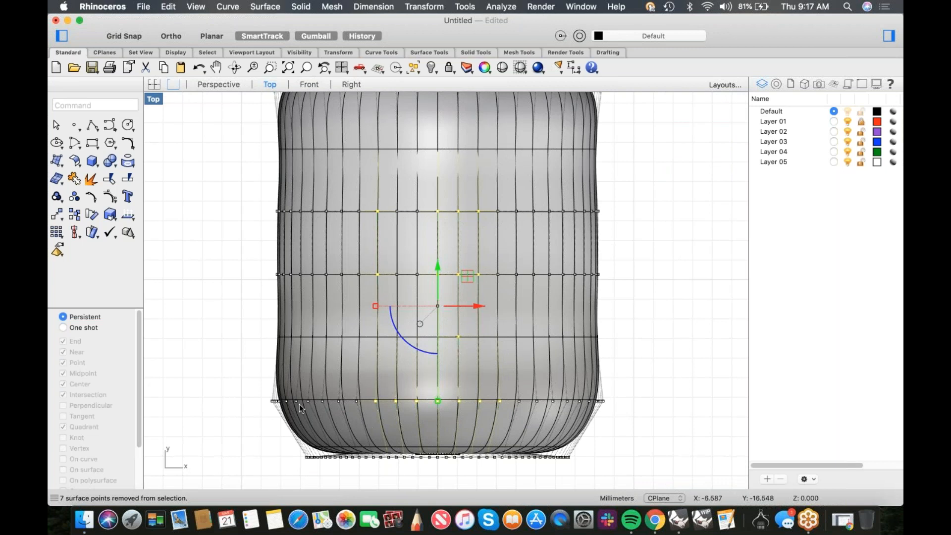
left_click_drag(224, 379, 640, 441, "super")
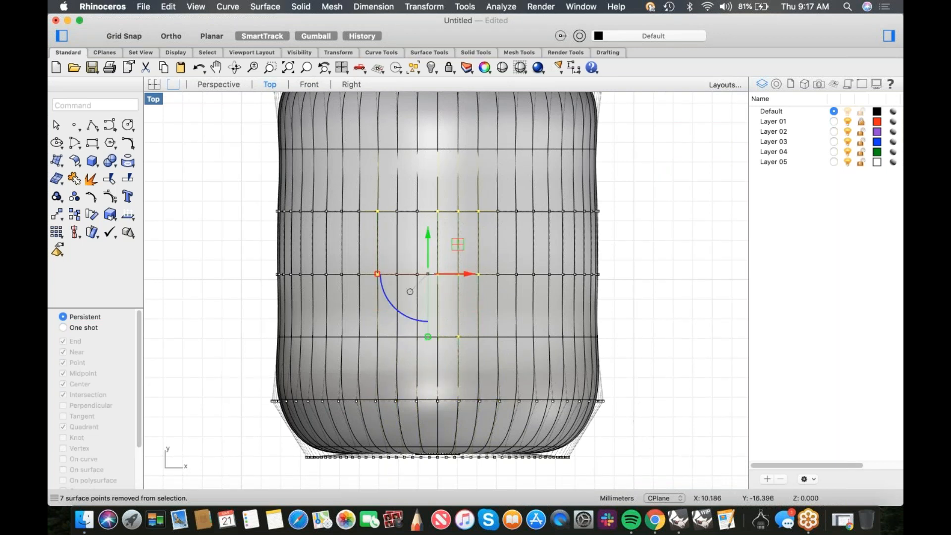
- Try to push the selected control points down into the body in the perspective view, and undo the move
right_click_drag(637, 409, 623, 416)
type("4")
key("Return")
scroll(504, 293, "up", 5)
right_click_drag(505, 293, 521, 255)
right_click_drag(444, 267, 535, 267)
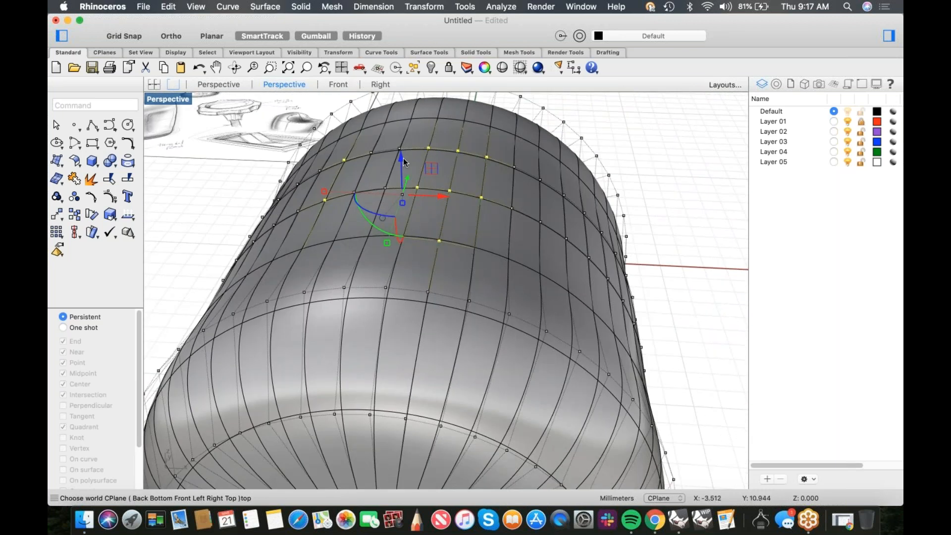
mouse_move(402, 162)
left_mouse_down()
mouse_move(402, 154)
mouse_move(391, 212)
left_mouse_up()
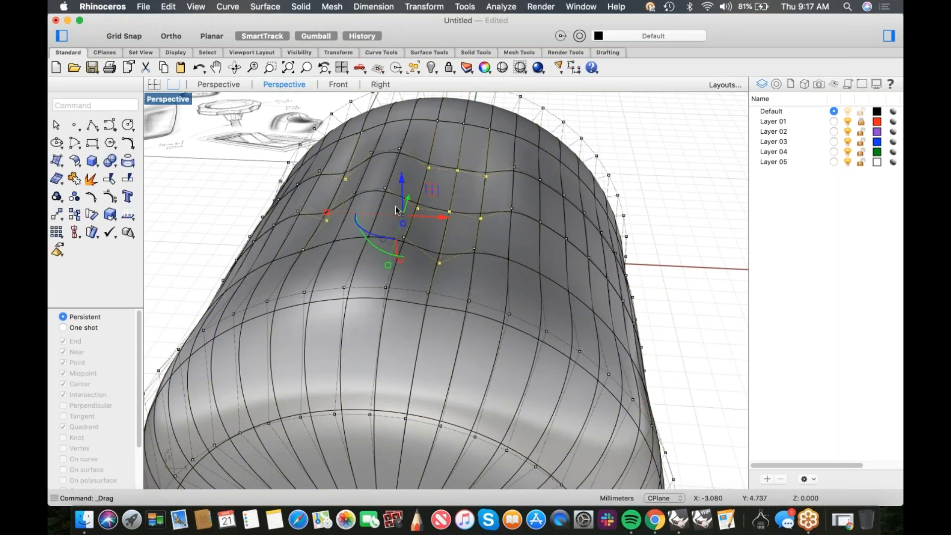
key("super+z")
- Set the perspective view to wireframe display
right_click_drag(364, 205, 455, 228)
right_click(456, 228)
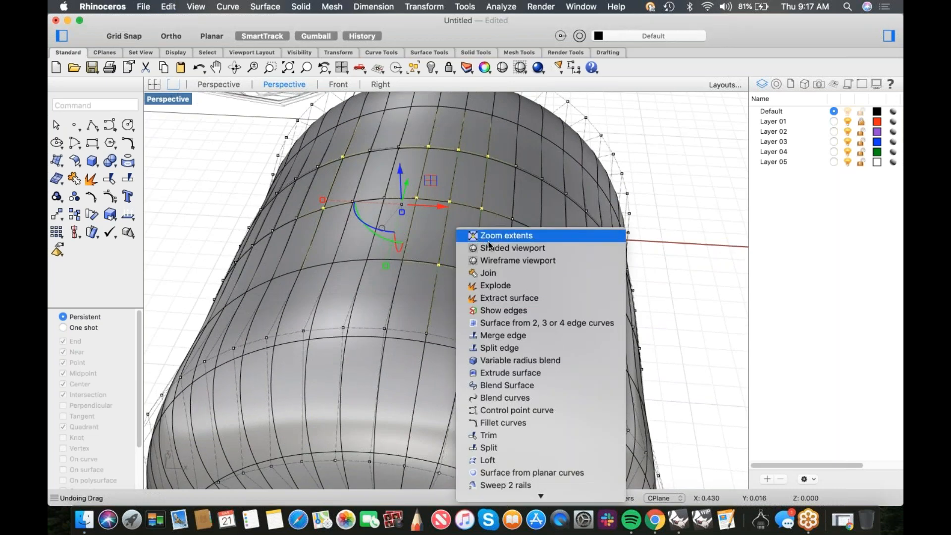
left_click(492, 260)
scroll(431, 249, "up", 5)
right_click_drag(434, 247, 434, 248)
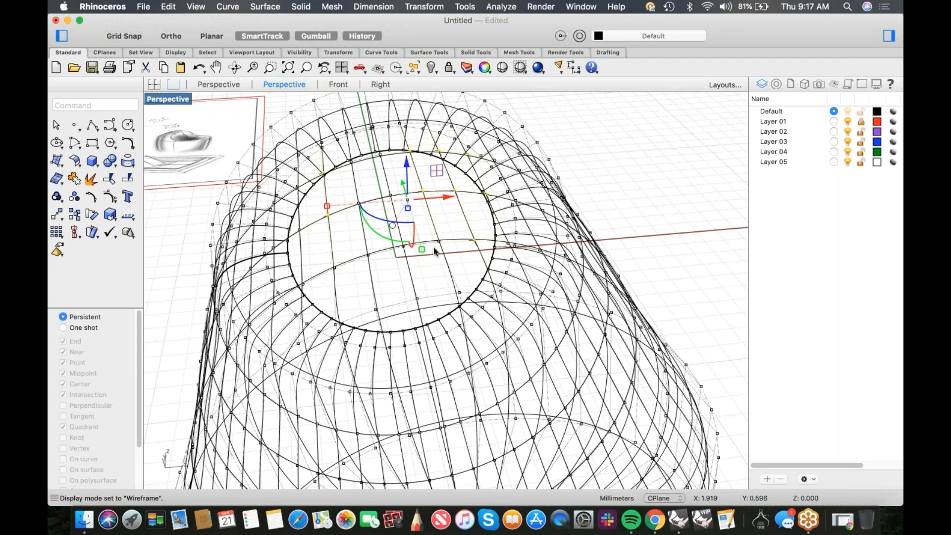
- Reselect the outer control points of the seven uppermost columns, three on each side of the vertical axis, in the front view
key("super+2")
scroll(410, 153, "up", 4)
key("Escape")
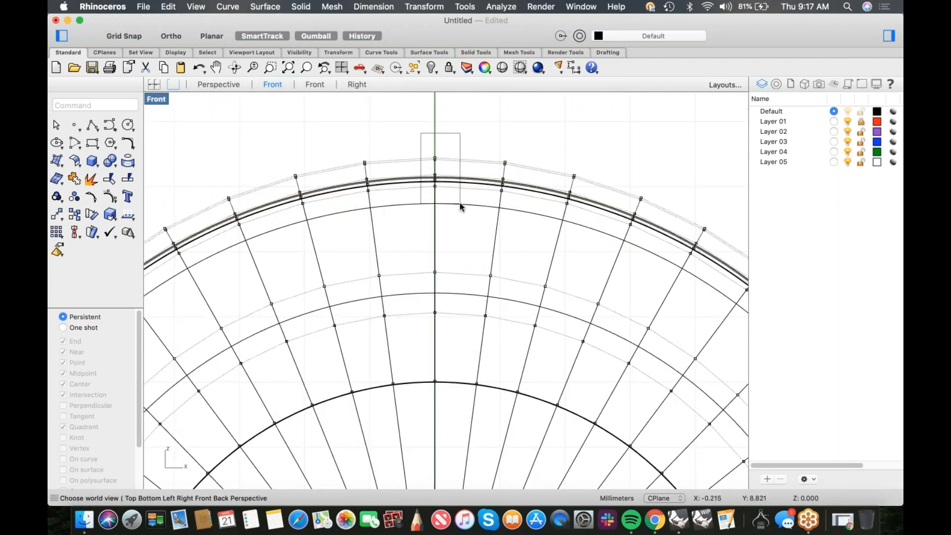
left_click_drag(459, 203, 461, 203)
left_click_drag(524, 218, 524, 219, "shift")
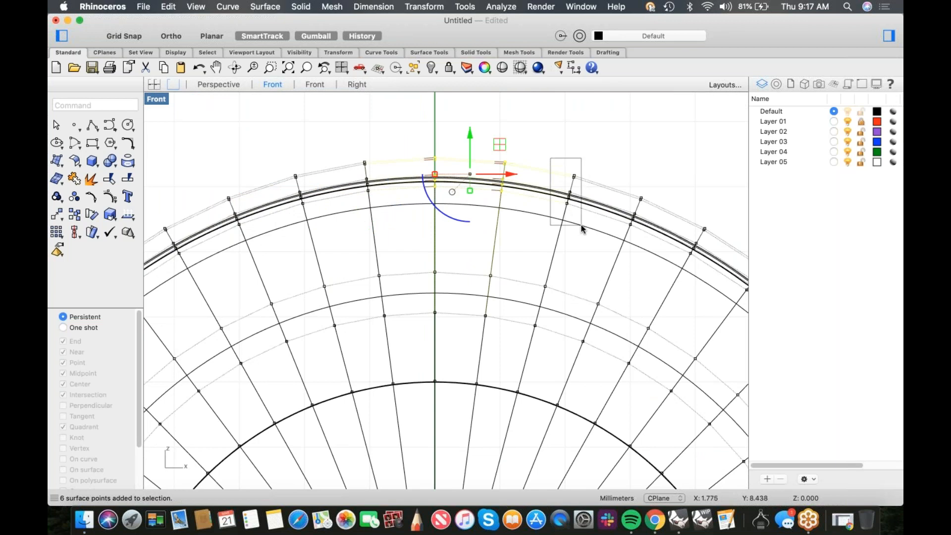
left_click_drag(582, 228, 583, 227, "shift")
left_click_drag(647, 235, 606, 241, "shift")
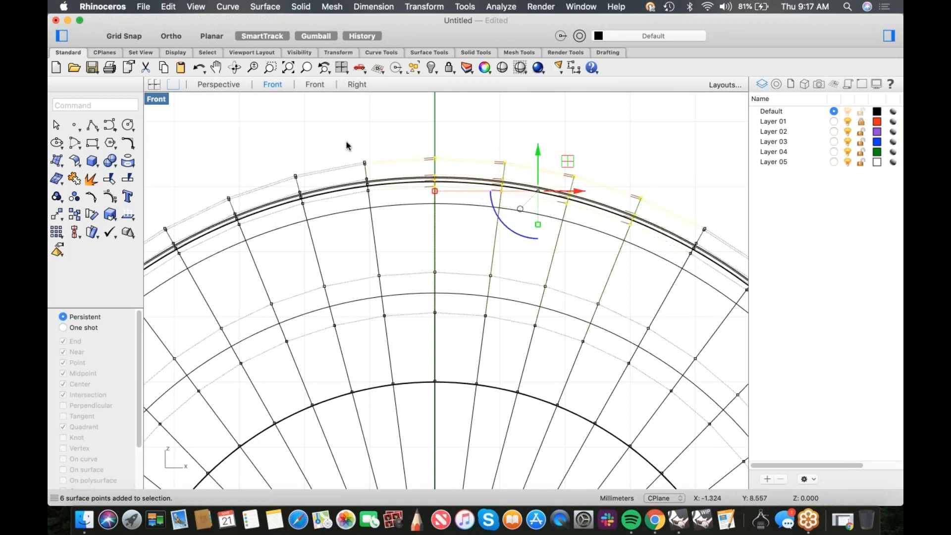
left_click_drag(377, 206, 378, 207, "shift")
left_click_drag(324, 221, 324, 220, "shift")
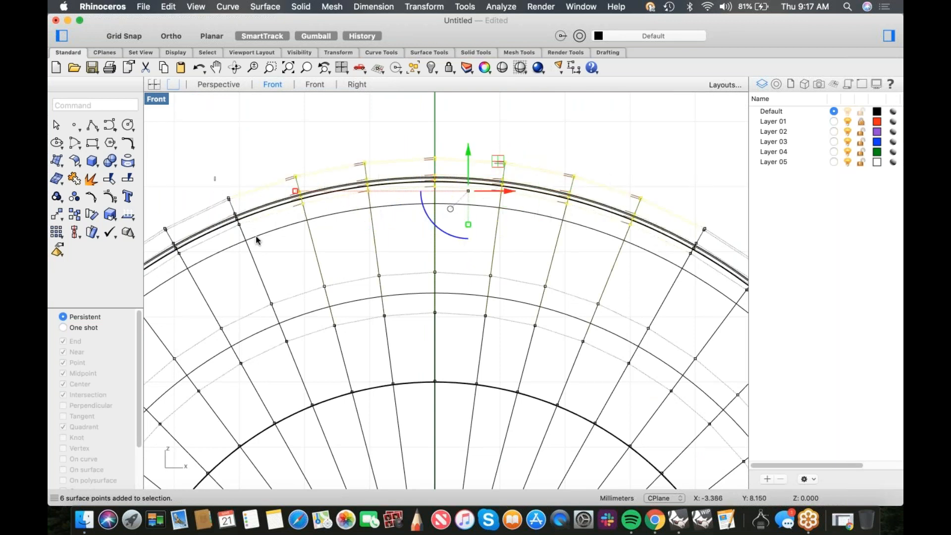
left_click_drag(263, 252, 263, 251, "shift")
- In the top view, remove the control point rows near both ends of the body from the selection
type("t")
key("Return")
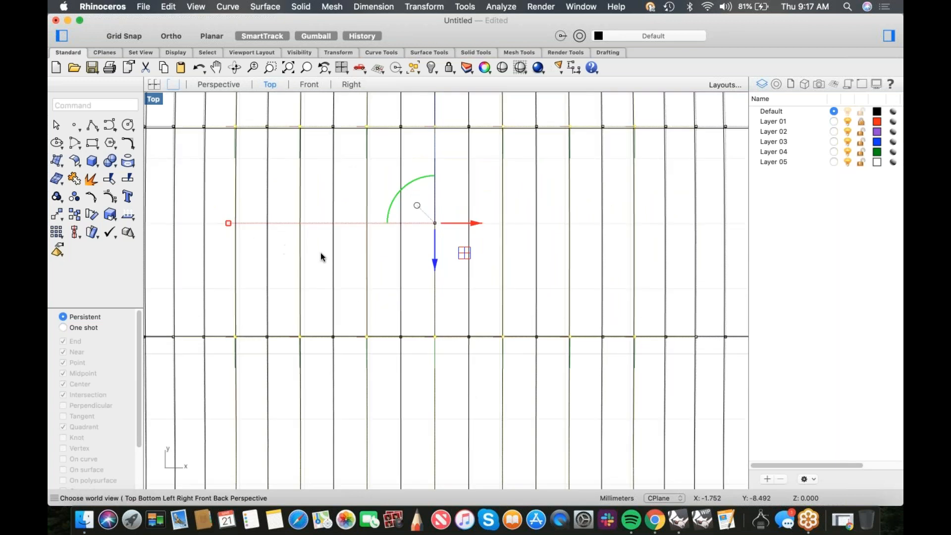
scroll(339, 244, "down", 10)
right_click_drag(347, 242, 363, 282)
scroll(376, 282, "down", 5)
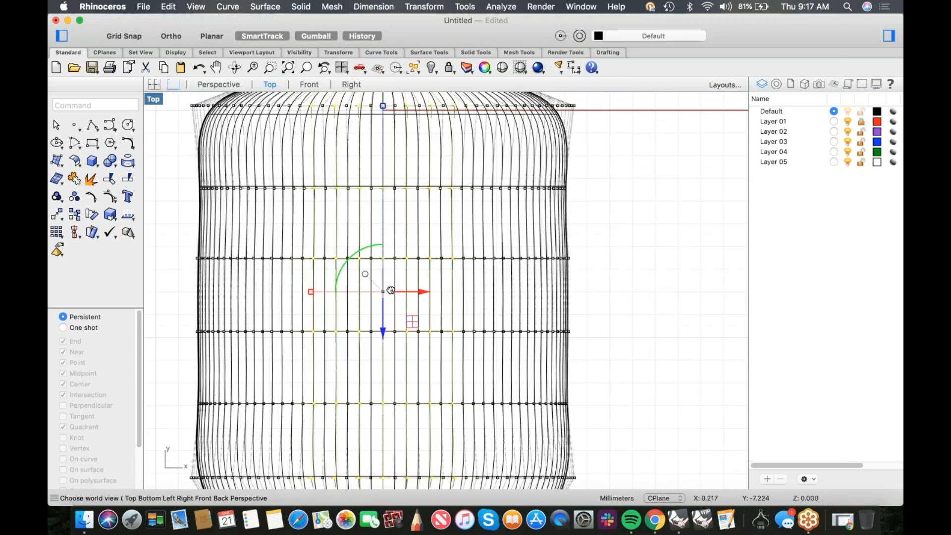
left_click_drag(230, 151, 600, 238, "super")
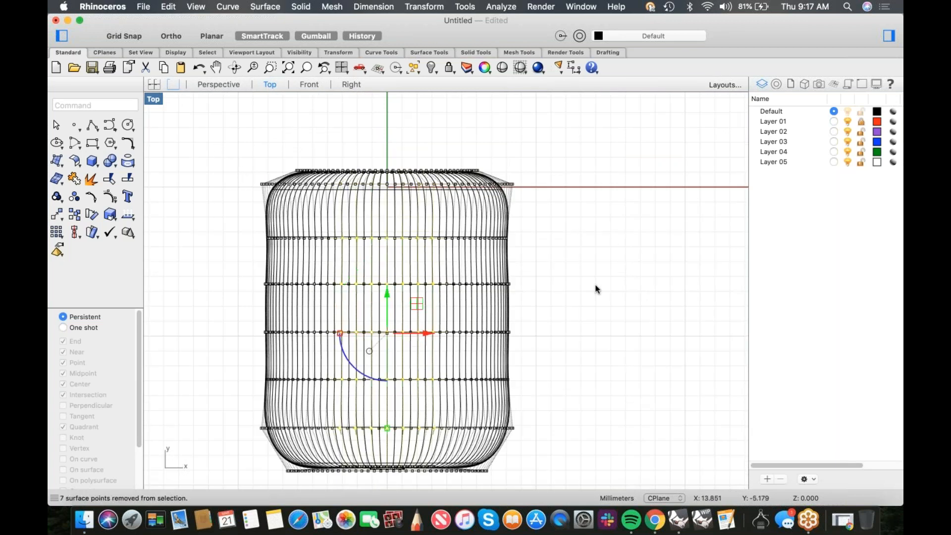
right_click_drag(601, 237, 609, 167)
left_click_drag(223, 337, 636, 427)
- Show the body shaded in perspective and move the selected control points straight down to sink a recess into its upper side
type("p")
key("Return")
middle_click(610, 312)
left_click(639, 330)
scroll(527, 297, "up", 10)
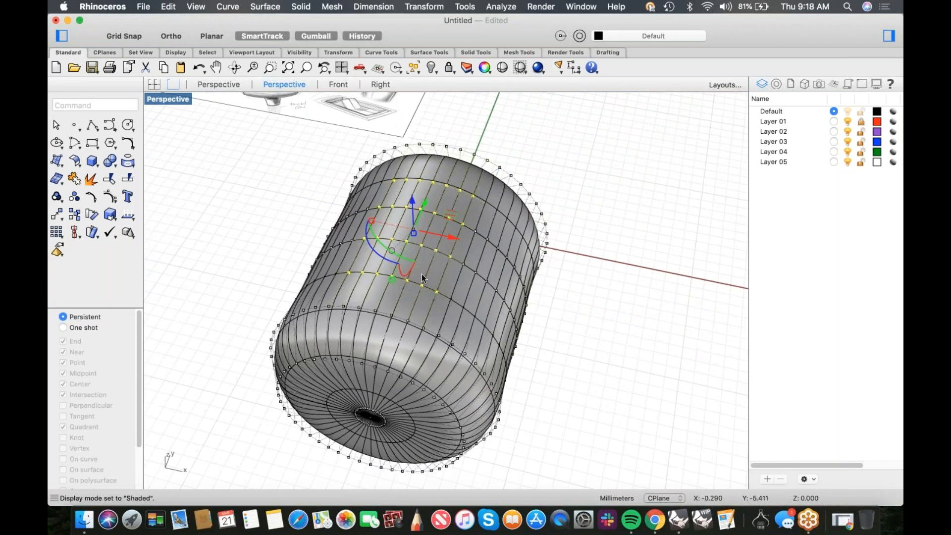
mouse_move(464, 289)
right_mouse_down()
mouse_move(480, 300)
mouse_move(523, 299)
mouse_move(459, 305)
right_mouse_up()
scroll(442, 299, "up", 2)
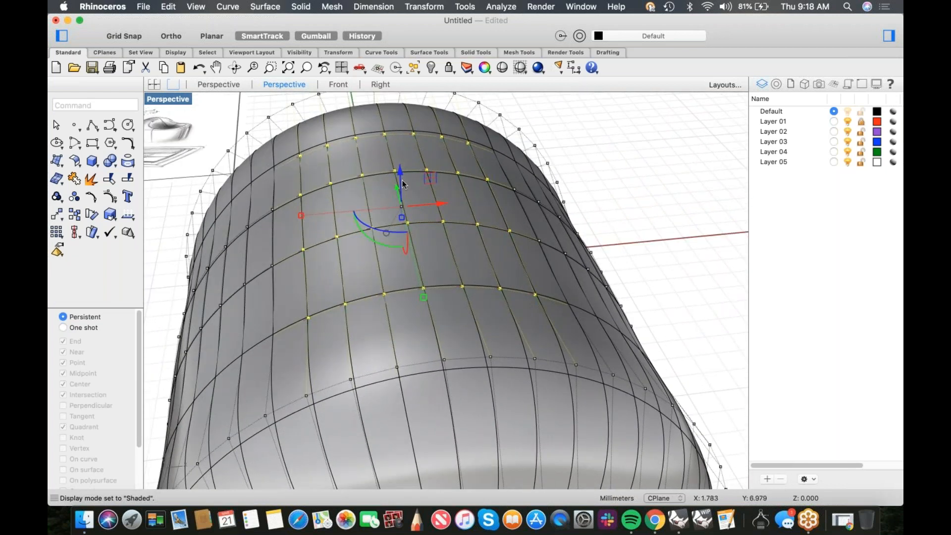
left_click_drag(401, 174, 399, 244)
scroll(440, 229, "up", 3)
left_click(584, 175)
scroll(584, 176, "down", 5)
right_click_drag(584, 176, 522, 235)
scroll(506, 275, "up", 4)
left_click_drag(481, 216, 531, 283)
right_click_drag(531, 283, 492, 306)
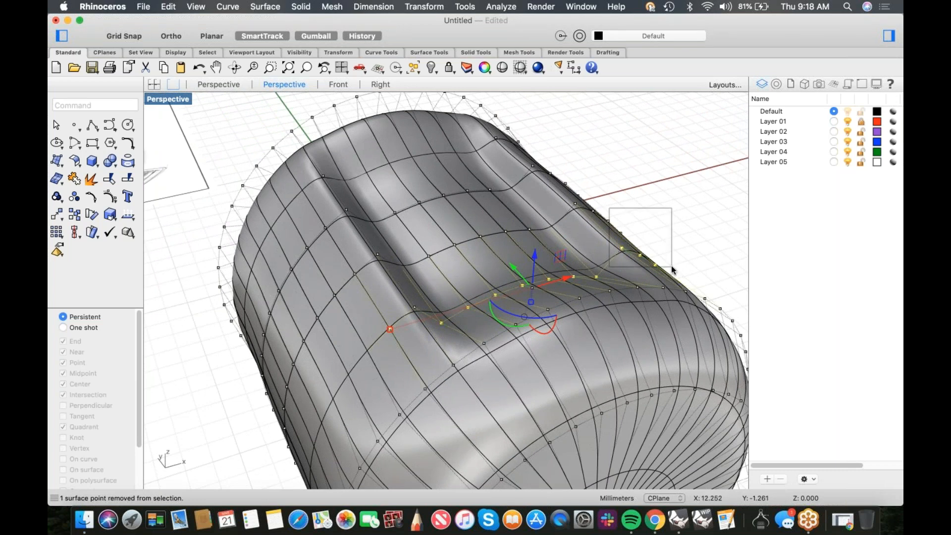
left_click_drag(681, 270, 680, 271, "super")
right_click_drag(681, 271, 623, 319)
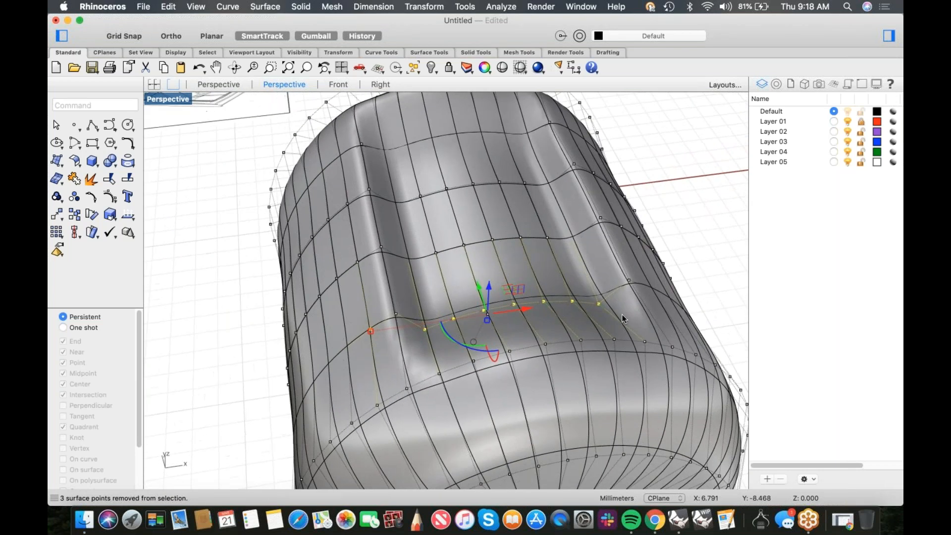
right_click_drag(451, 308, 444, 316)
key("Escape")
- Select the control point column along the recess's negative-X edge with SelV, leaving out its points near both body ends
left_click(429, 388)
type("selv")
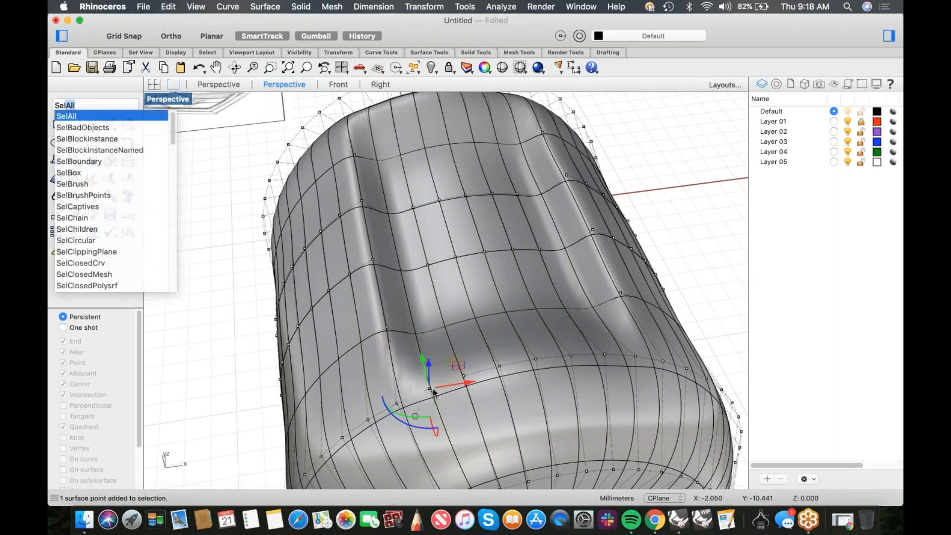
key("Return")
right_click_drag(442, 363, 412, 205)
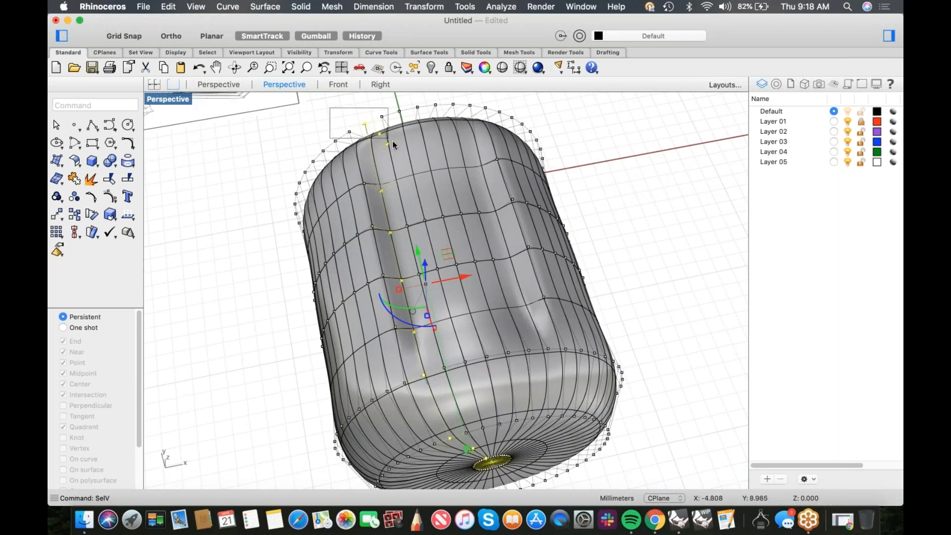
left_click_drag(398, 150, 398, 151, "super")
left_click_drag(445, 427, 562, 468, "super")
- Add the matching column along the recess's positive-X edge with SelV, leaving out its points near both body ends
right_click_drag(433, 353, 505, 360)
left_click(493, 380, "shift")
type("selv")
key("Return")
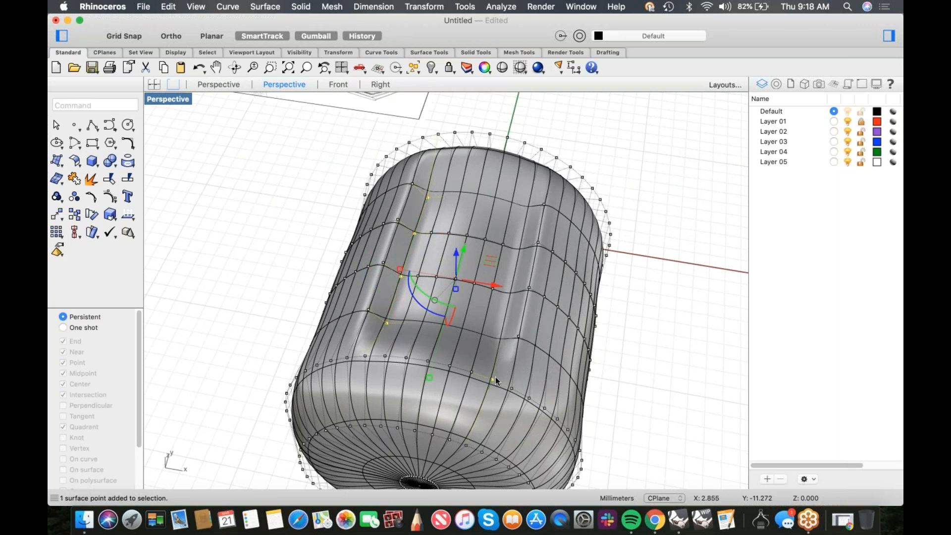
right_click_drag(522, 206, 442, 170)
left_click_drag(323, 113, 610, 171)
right_click_drag(652, 270, 631, 298)
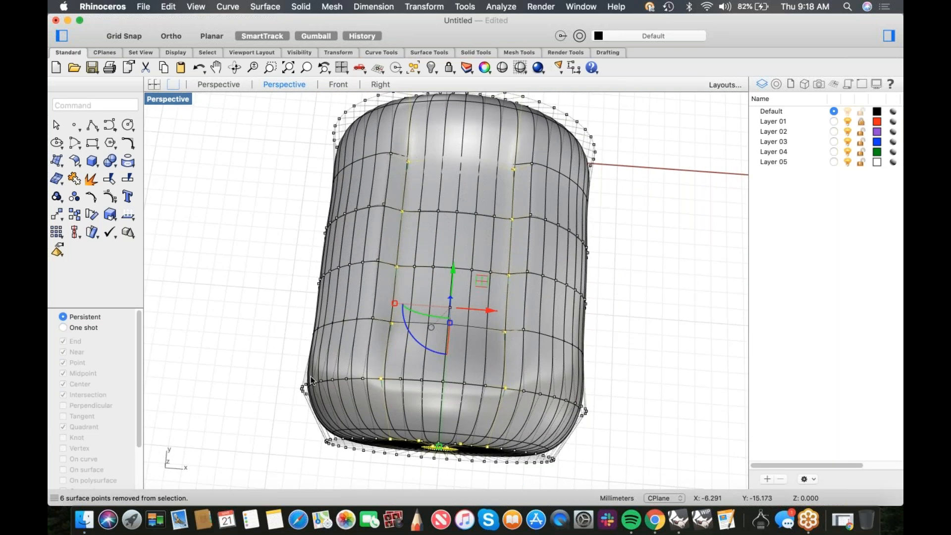
left_click_drag(266, 373, 592, 473, "super")
- Try to stretch the two selected edge columns lengthwise along the Y axis, and undo the scaling
right_click_drag(574, 411, 465, 356)
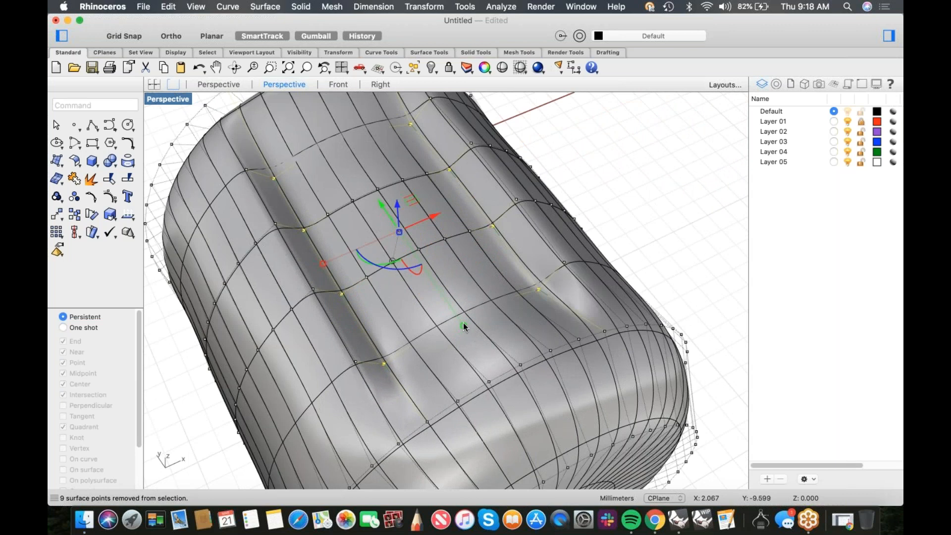
left_click_drag(463, 325, 448, 353)
right_click_drag(448, 349, 367, 324)
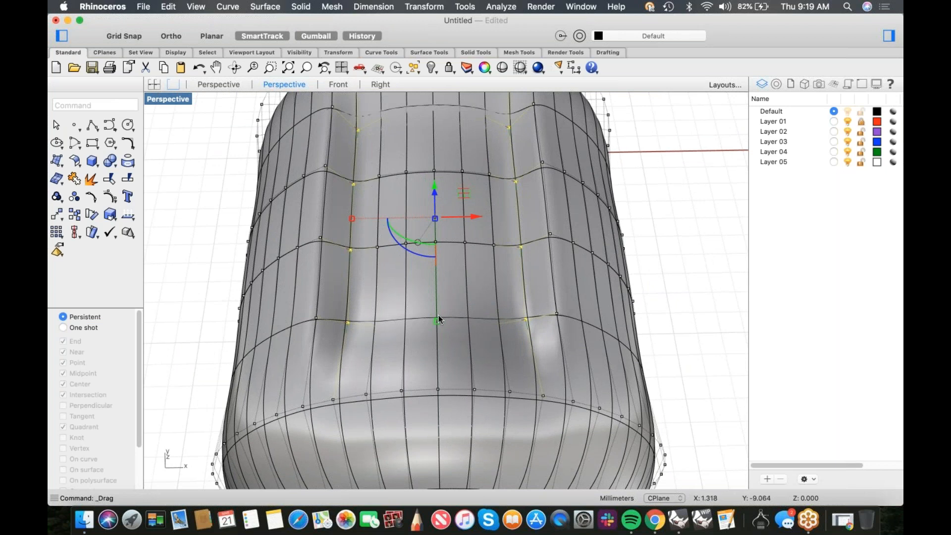
right_click_drag(477, 321, 345, 293)
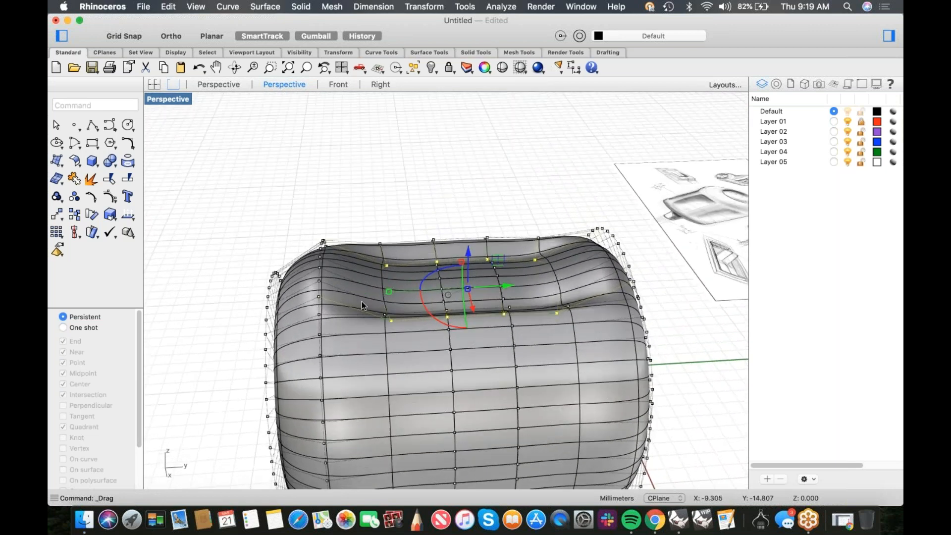
scroll(602, 300, "up", 4)
mouse_move(567, 297)
right_mouse_down()
mouse_move(558, 319)
mouse_move(576, 308)
mouse_move(567, 282)
mouse_move(565, 327)
mouse_move(570, 317)
right_mouse_up()
key("super+z")
- In wireframe display, add the control points between the two edge columns at both ends of the recess to the selection
right_click(563, 294)
left_click(595, 325)
scroll(526, 192, "up", 5)
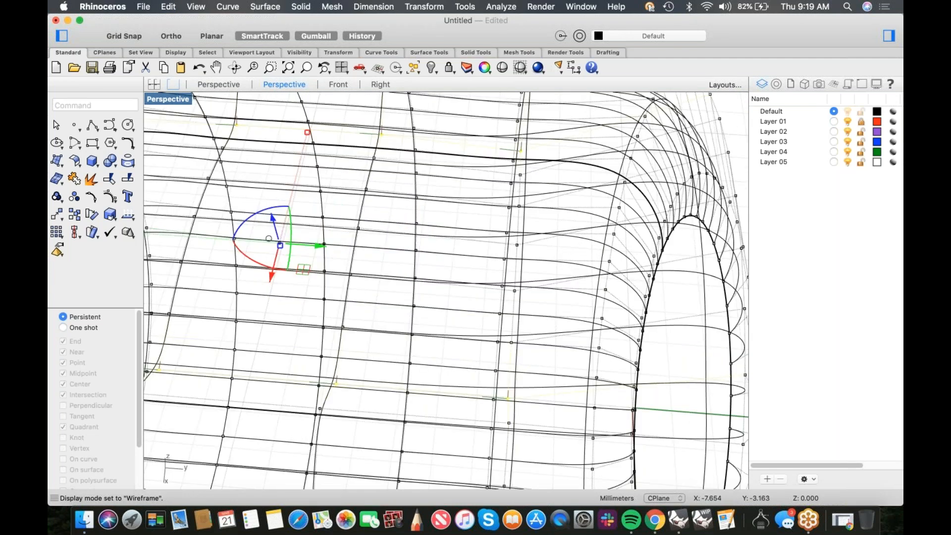
left_click(520, 175, "shift")
left_click(519, 206, "shift")
left_click(517, 245, "shift")
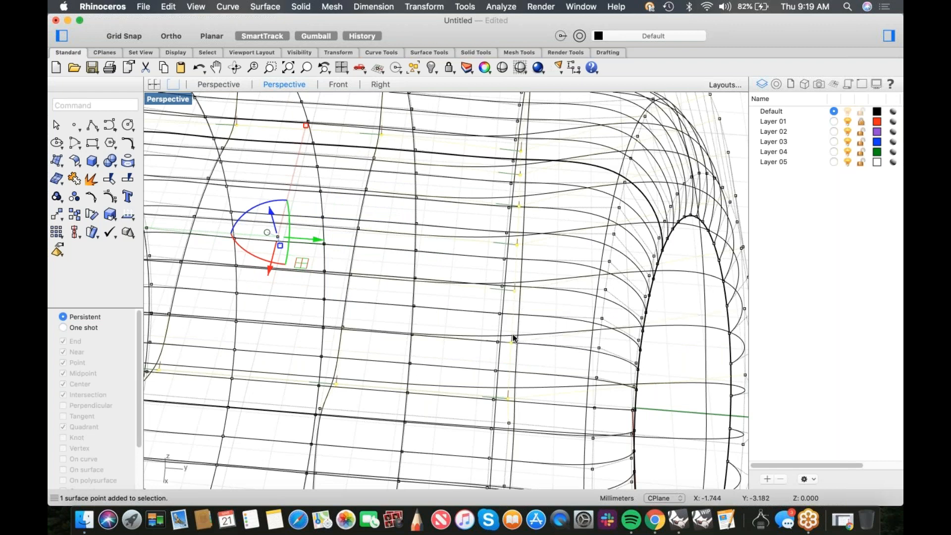
scroll(510, 341, "down", 8)
scroll(351, 280, "up", 5)
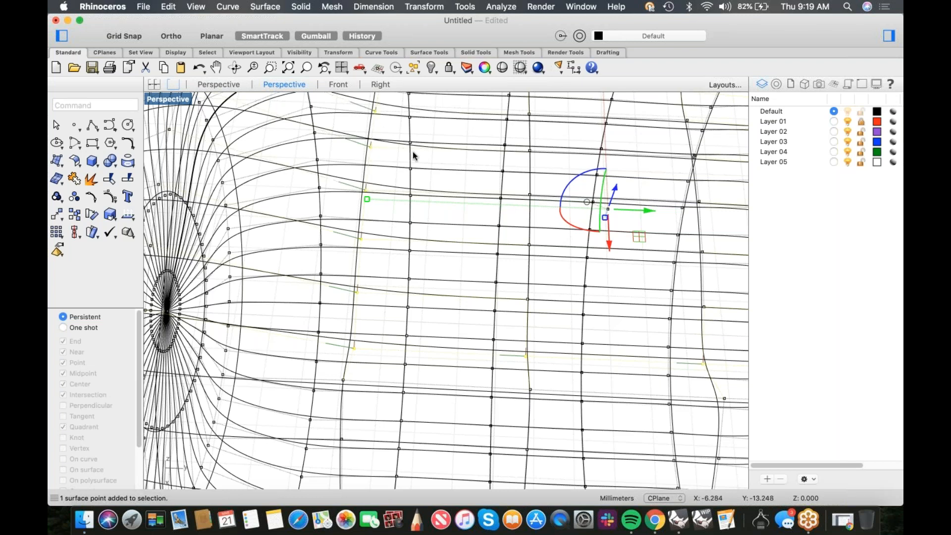
scroll(432, 209, "down", 6)
- Return to shaded display and scale the recess's selected perimeter points outward along the Y axis to lengthen the recess
right_click(433, 209)
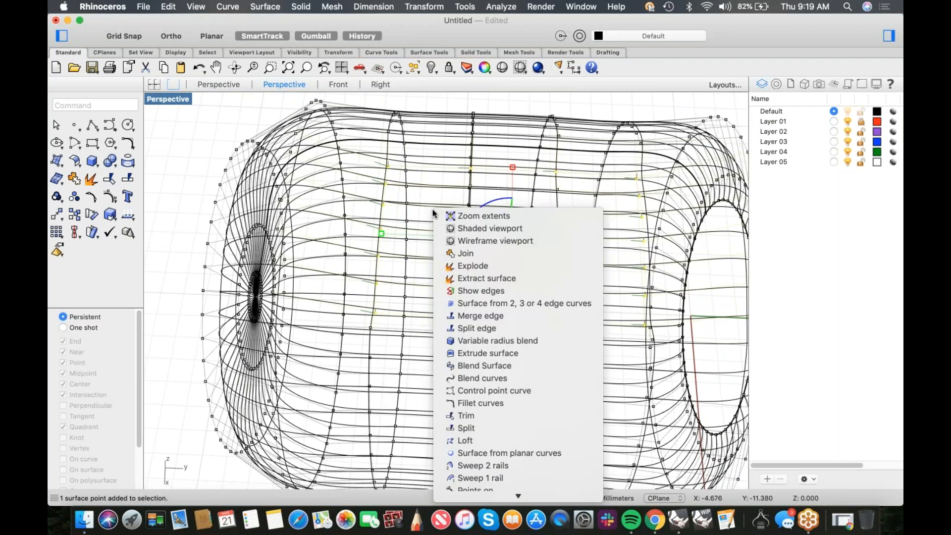
left_click(461, 229)
scroll(451, 227, "down", 3)
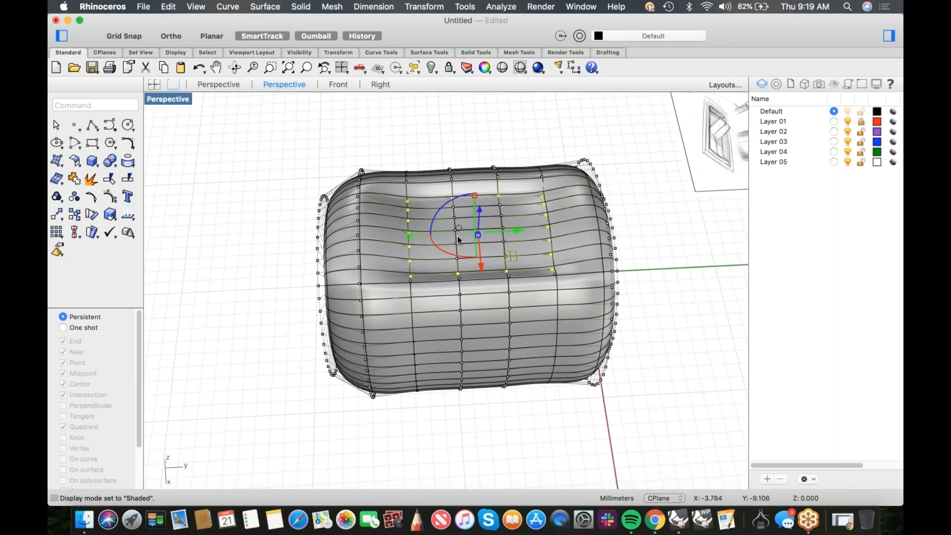
scroll(457, 235, "up", 3)
left_click_drag(382, 236, 341, 249)
scroll(336, 251, "up", 2)
scroll(341, 249, "down", 2)
scroll(371, 237, "down", 2)
- Keep only the recess's end row nearest the origin selected and move it along the Y axis toward the body's middle
left_click_drag(251, 135, 400, 354, "super")
left_click_drag(555, 227, 521, 227)
scroll(524, 226, "down", 2)
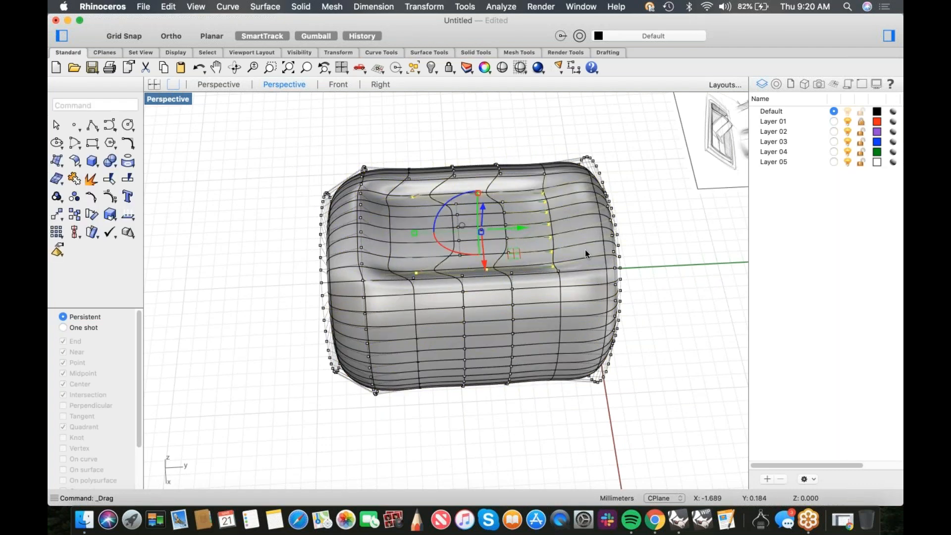
key("super+z")
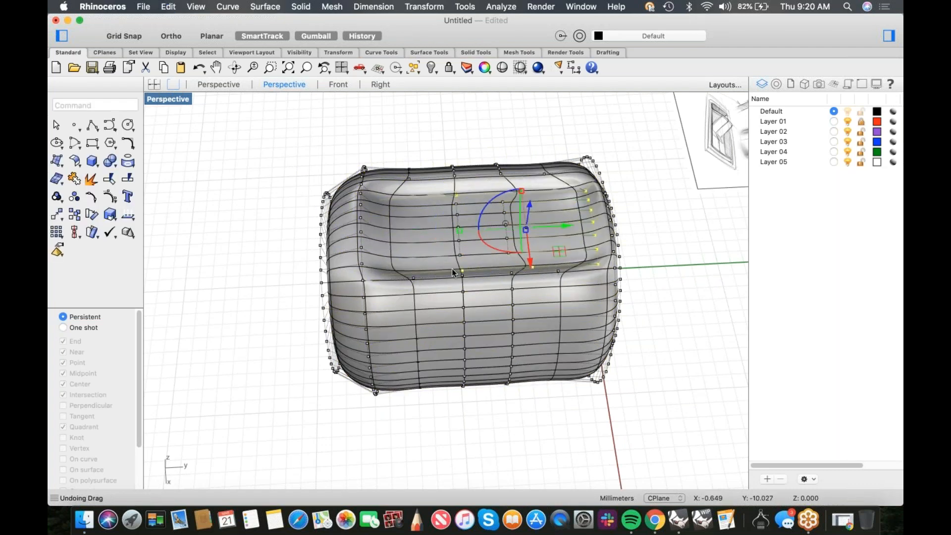
left_click_drag(465, 316, 470, 318, "super")
left_click_drag(535, 290, 538, 290, "super")
left_click_drag(631, 224, 565, 230)
left_click(658, 223)
- Examine the shape and depth of the finger recess in the perspective and front views
mouse_move(651, 241)
right_mouse_down()
mouse_move(647, 289)
mouse_move(617, 319)
mouse_move(665, 249)
mouse_move(610, 312)
mouse_move(626, 300)
mouse_move(623, 310)
right_mouse_up()
right_click_drag(609, 318, 595, 304)
key("ctrl+super+f")
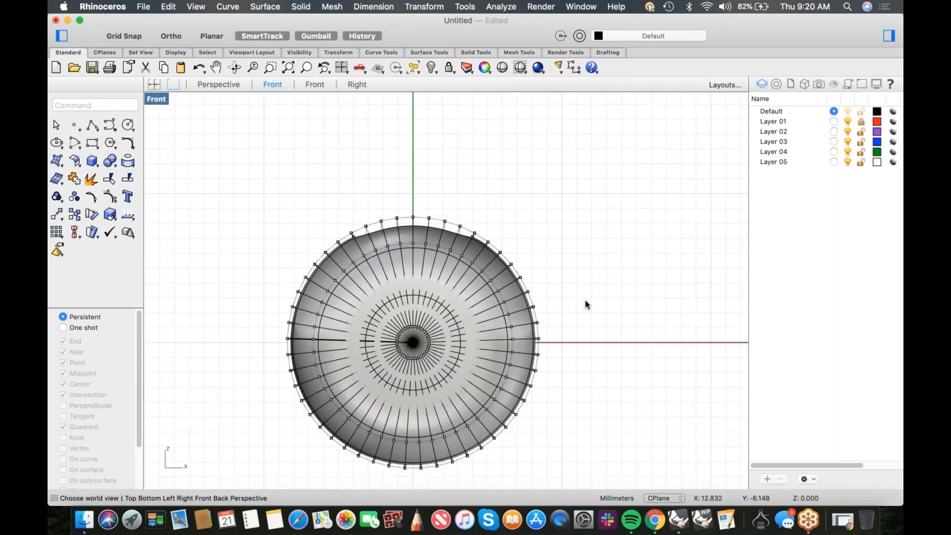
key("ctrl+super+p")
mouse_move(426, 266)
right_mouse_down()
mouse_move(421, 276)
mouse_move(325, 281)
mouse_move(592, 312)
mouse_move(599, 297)
mouse_move(537, 308)
mouse_move(606, 348)
mouse_move(633, 295)
mouse_move(628, 315)
mouse_move(543, 310)
mouse_move(526, 319)
mouse_move(552, 339)
right_mouse_up()
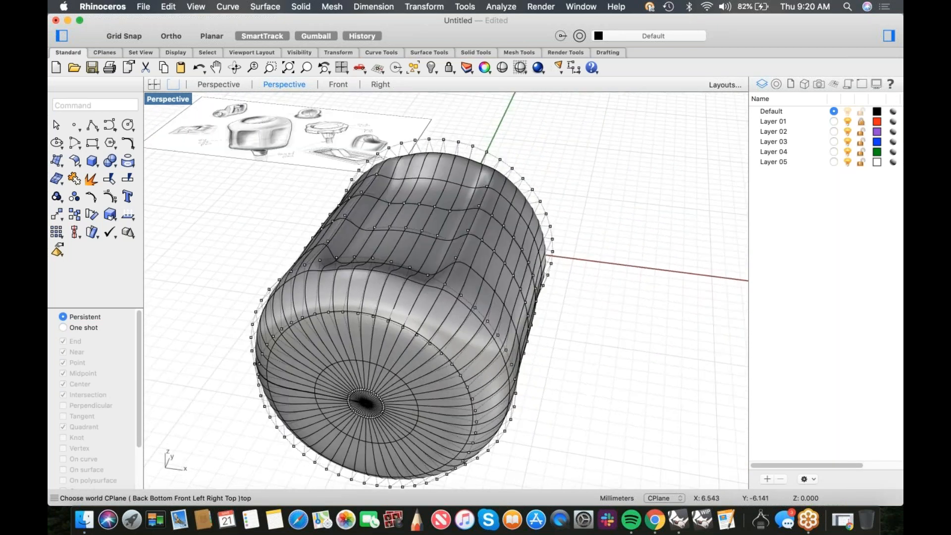
key("ctrl+super+f")
scroll(452, 280, "up", 5)
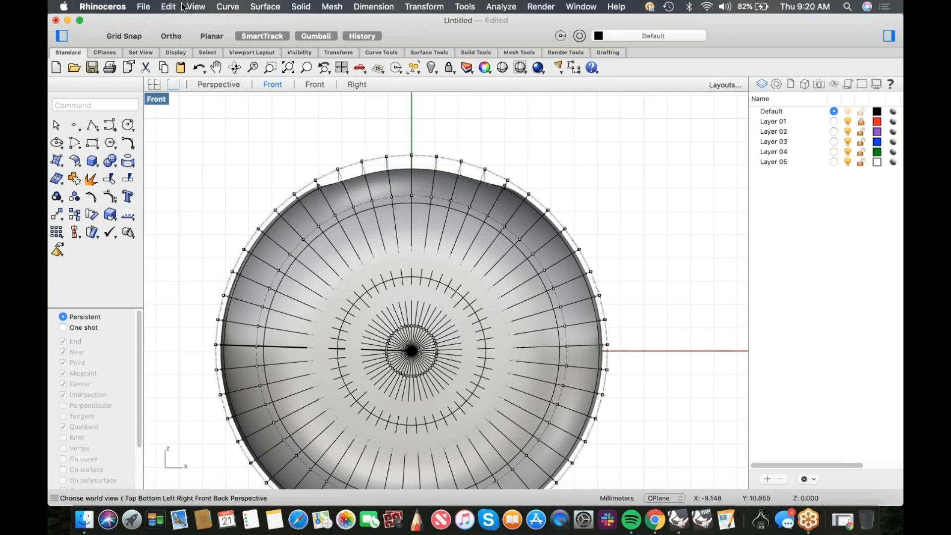
- Draw a vertical line in the front view from the origin to above the body's top edge
left_click(94, 129)
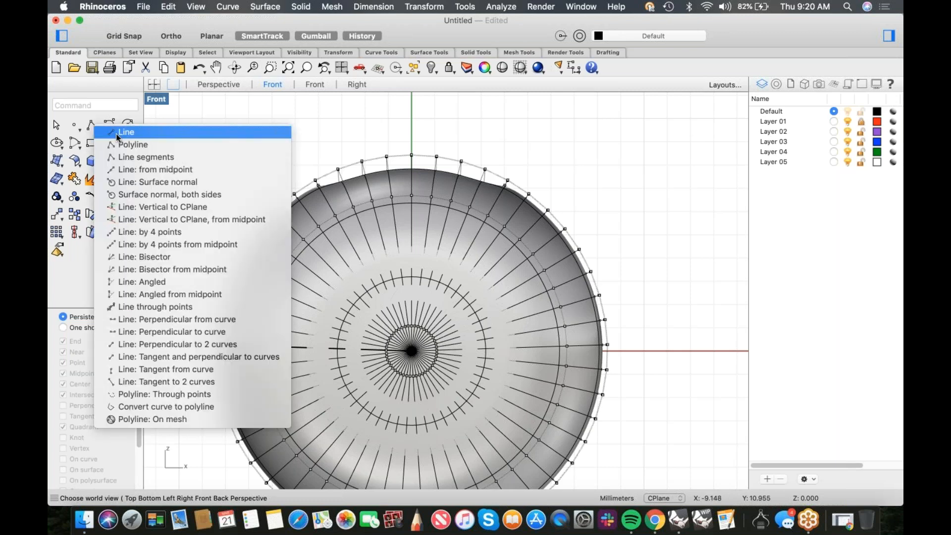
left_click(111, 129)
type("0")
key("Return")
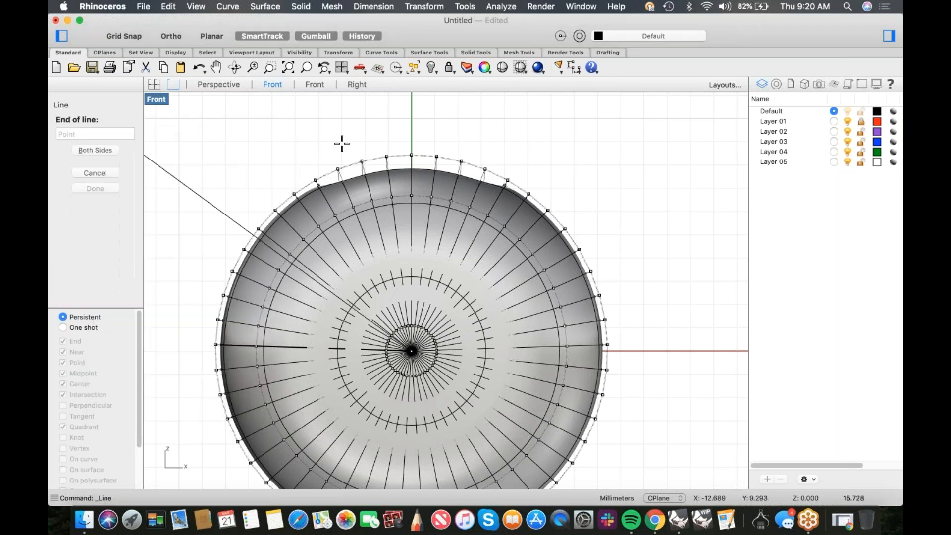
key("Escape")
right_click(446, 130)
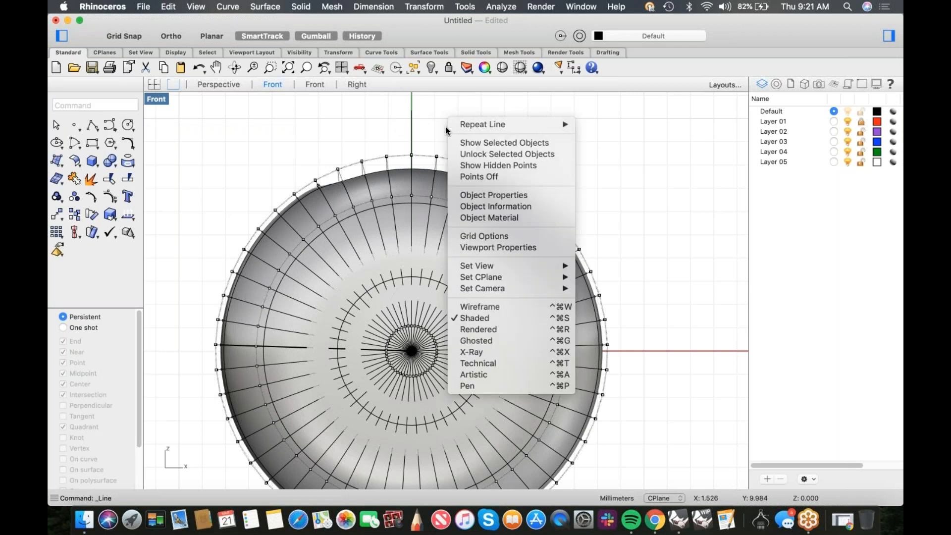
left_click(386, 121)
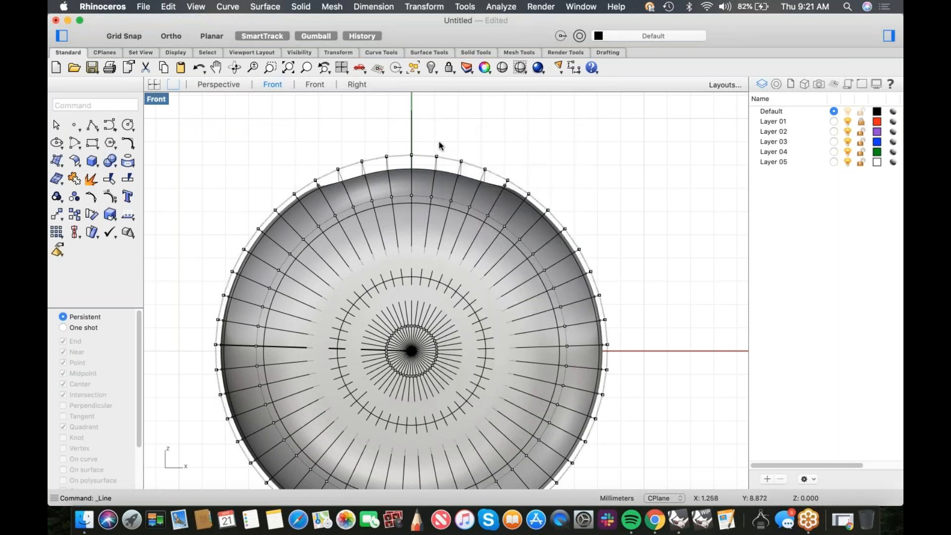
- Polar array the vertical line around the origin with 12 items over 360 degrees
left_click_drag(446, 129, 373, 150)
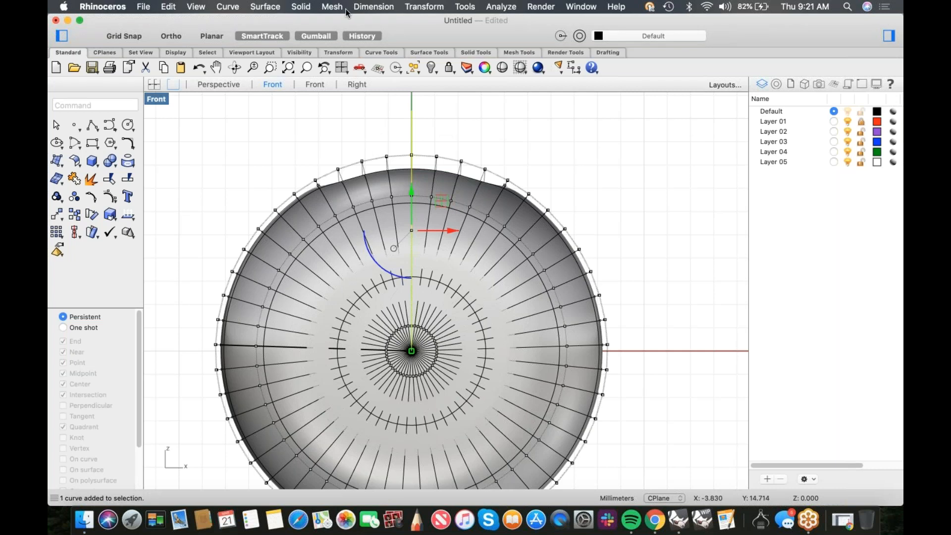
left_click(424, 7)
mouse_move(444, 141)
left_click(535, 153)
type("0")
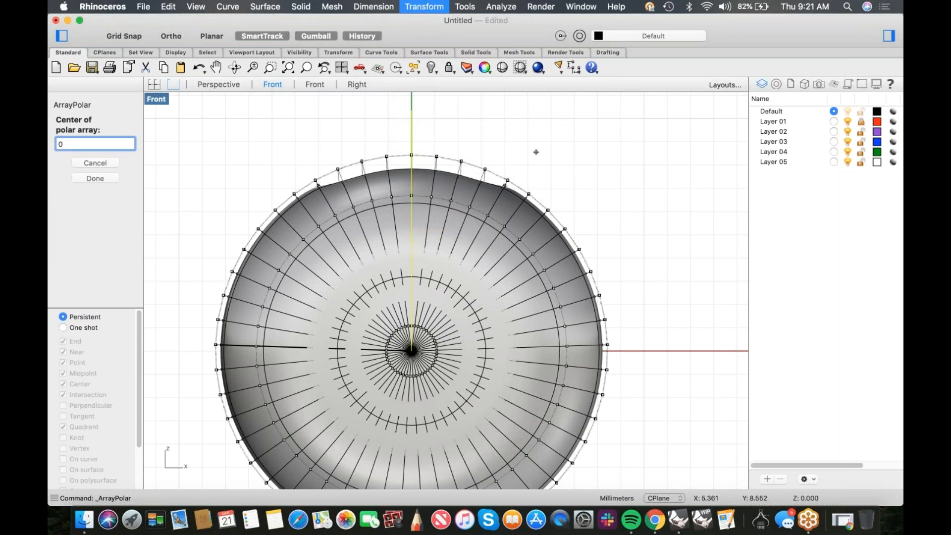
key("Return")
type("6")
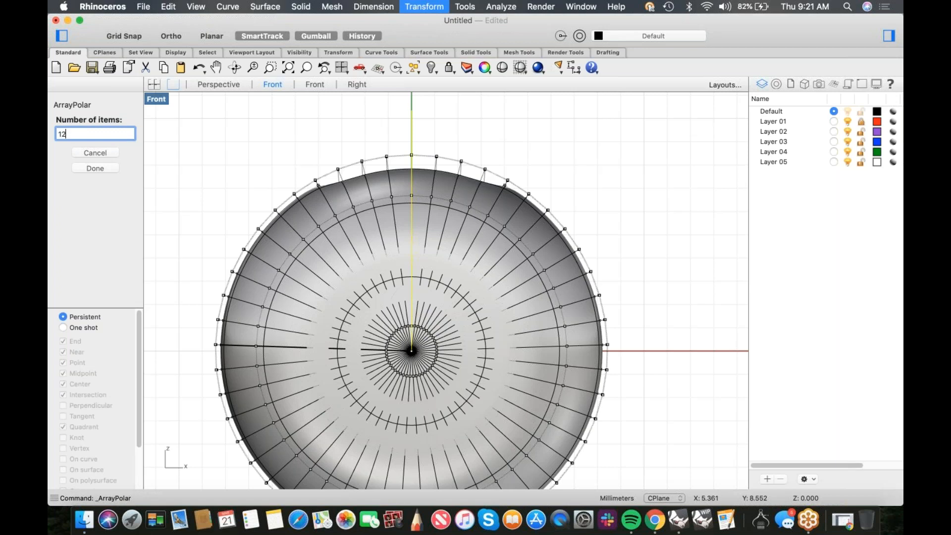
key("Return")
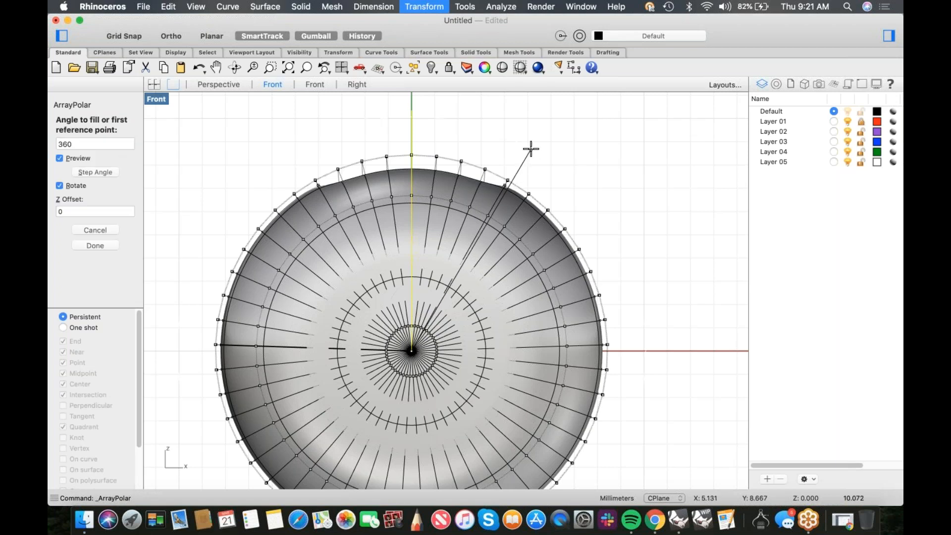
key("Return")
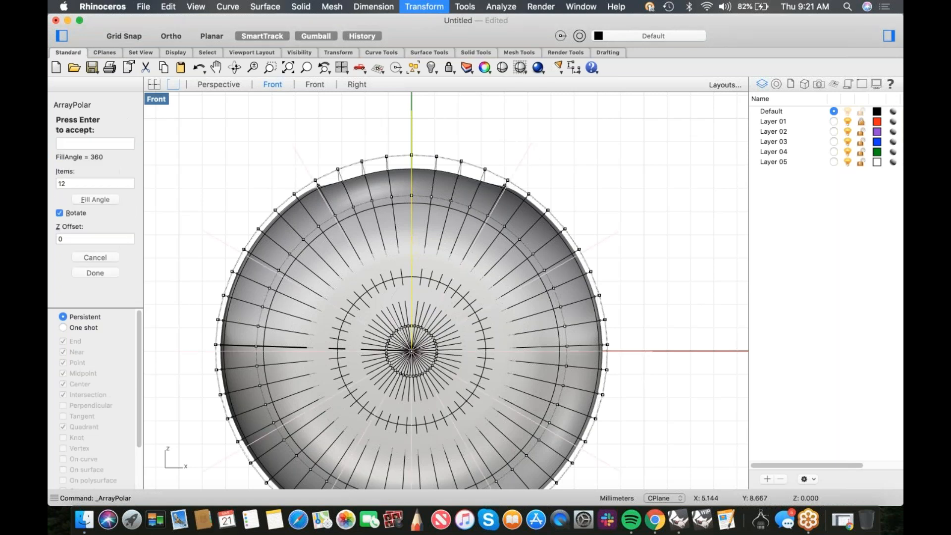
key("Return")
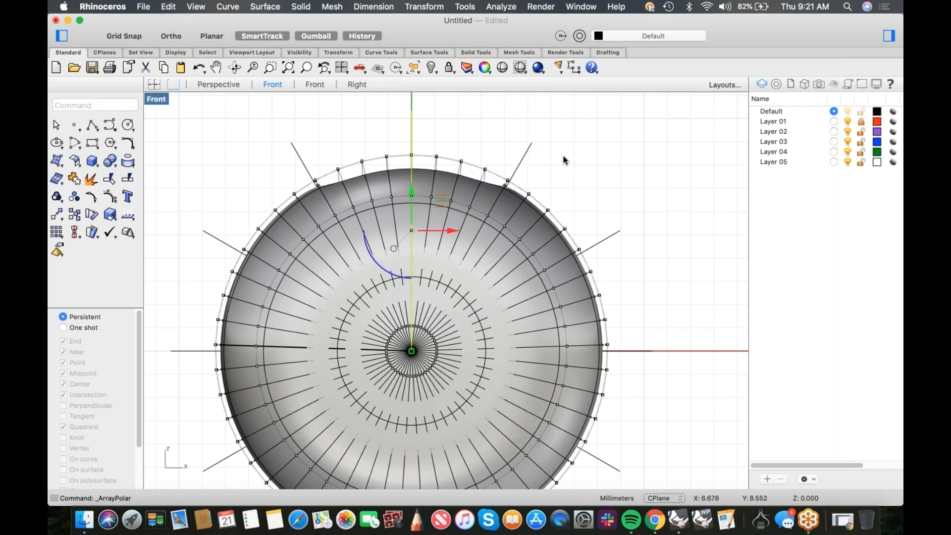
- Extrude the two radial lines flanking the finger recess along the Y axis past the body's far end to form guide surfaces
right_click_drag(454, 174, 459, 158)
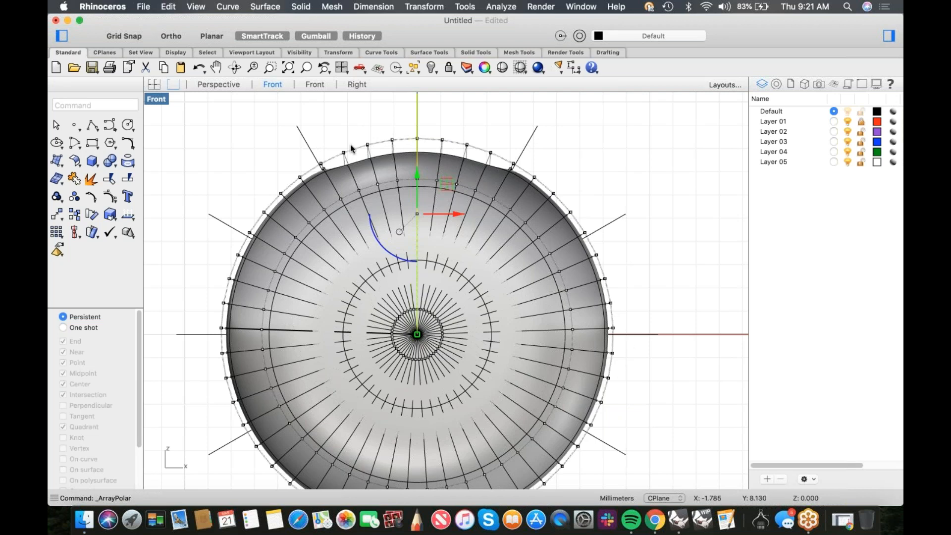
scroll(372, 147, "up", 5)
scroll(316, 191, "down", 5)
scroll(315, 192, "up", 5)
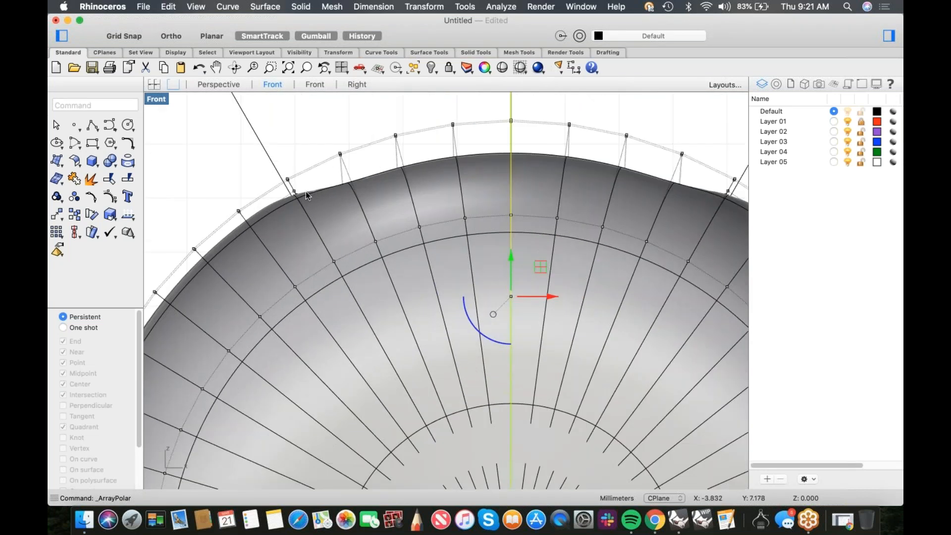
scroll(311, 184, "down", 5)
scroll(298, 203, "up", 5)
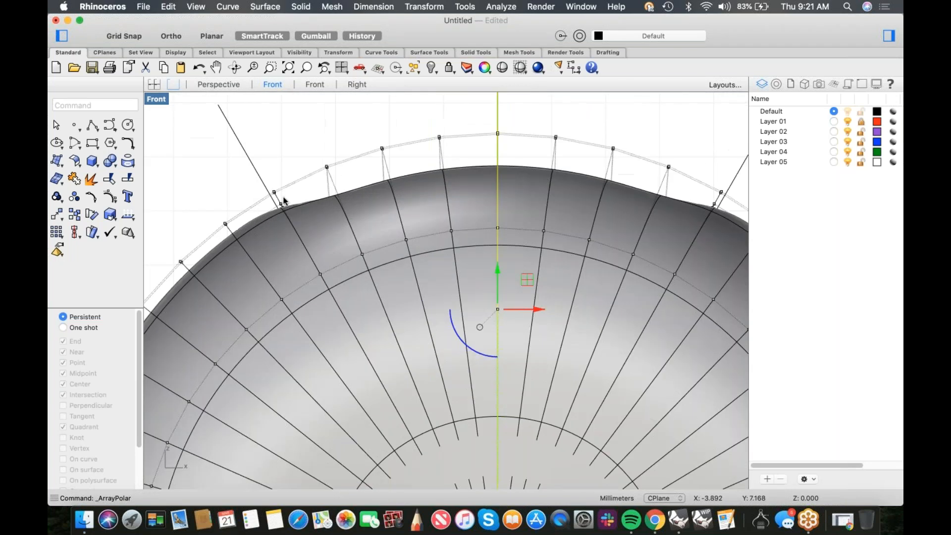
key("Return")
mouse_move(396, 253)
right_mouse_down()
mouse_move(462, 279)
mouse_move(570, 165)
right_mouse_up()
left_click(524, 177)
left_click(695, 233, "shift")
right_click_drag(640, 277, 664, 281)
left_click_drag(668, 274, 292, 443)
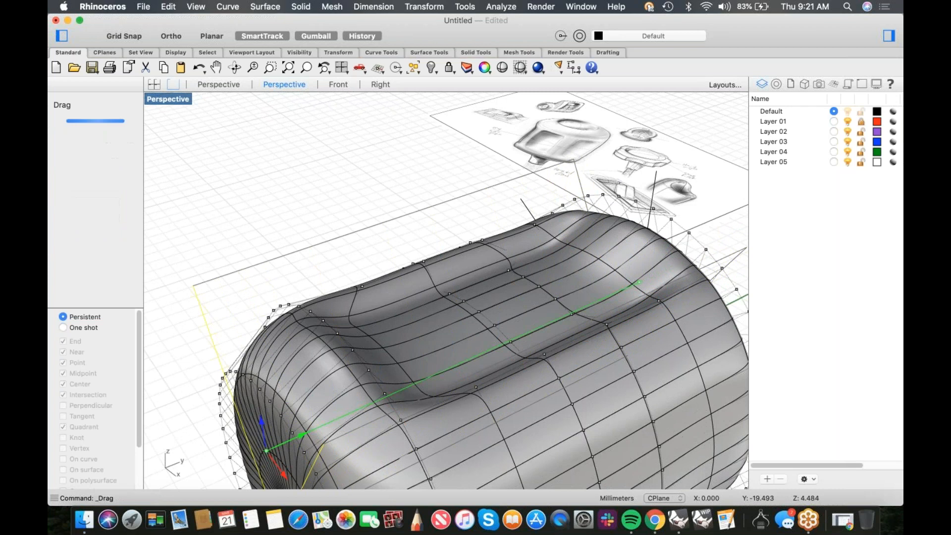
left_click_drag(266, 374, 262, 370)
mouse_move(405, 210)
right_mouse_down()
mouse_move(426, 244)
mouse_move(463, 240)
mouse_move(472, 218)
mouse_move(455, 262)
mouse_move(510, 311)
right_mouse_up()
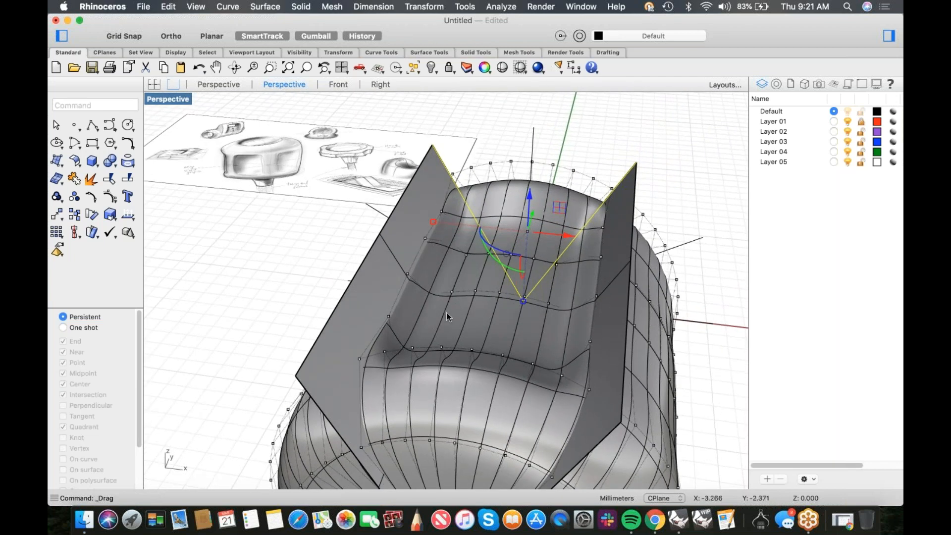
- Set the perspective view to wireframe display and bring up the front view of the recess
scroll(548, 383, "up", 5)
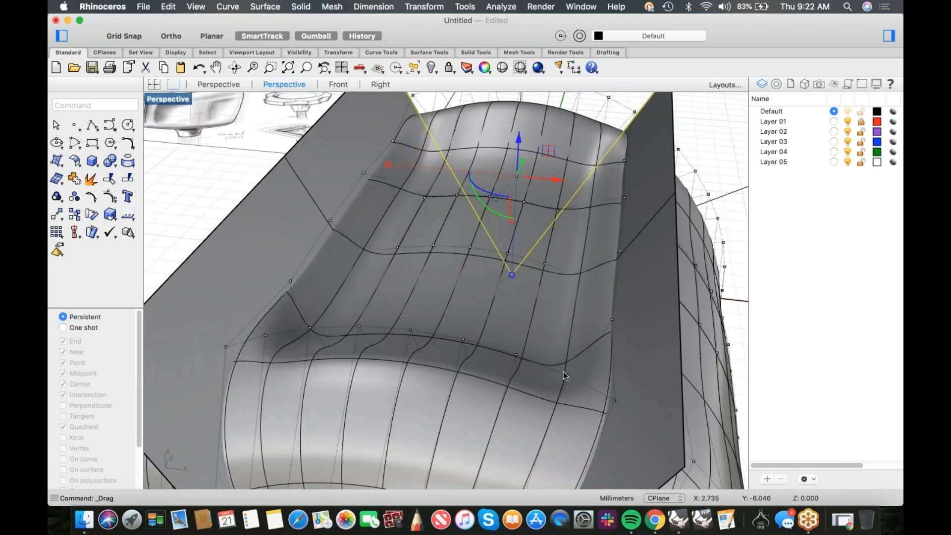
scroll(572, 306, "down", 10)
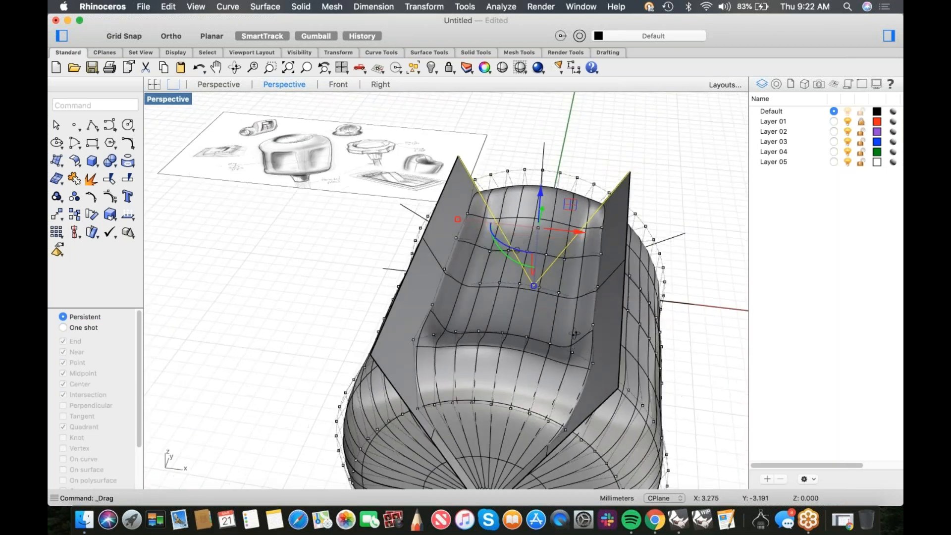
scroll(575, 335, "up", 5)
middle_click(566, 337)
left_click(589, 365)
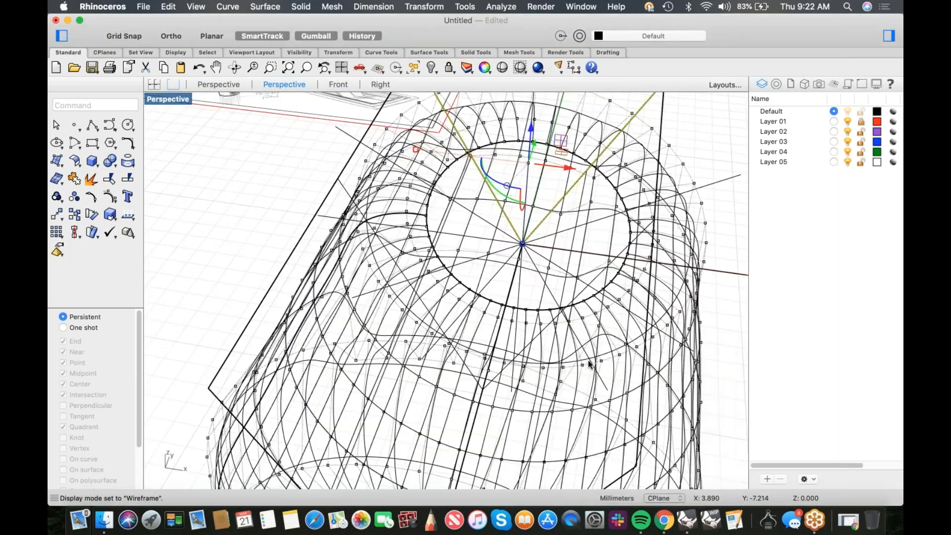
right_click_drag(588, 357, 592, 326)
key("ctrl+F2")
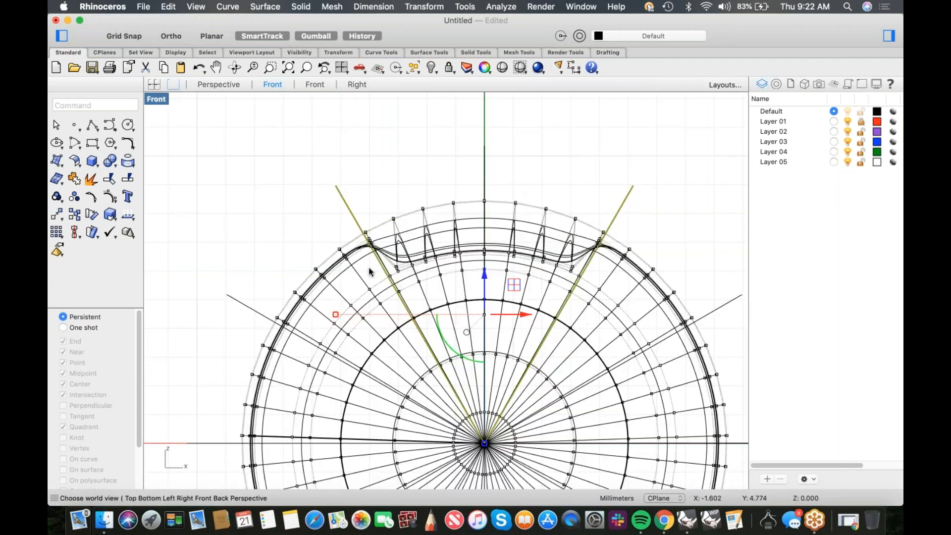
- Clear the selection and turn the body surface's control points back on
scroll(374, 246, "up", 3)
left_click_drag(353, 201, 366, 224)
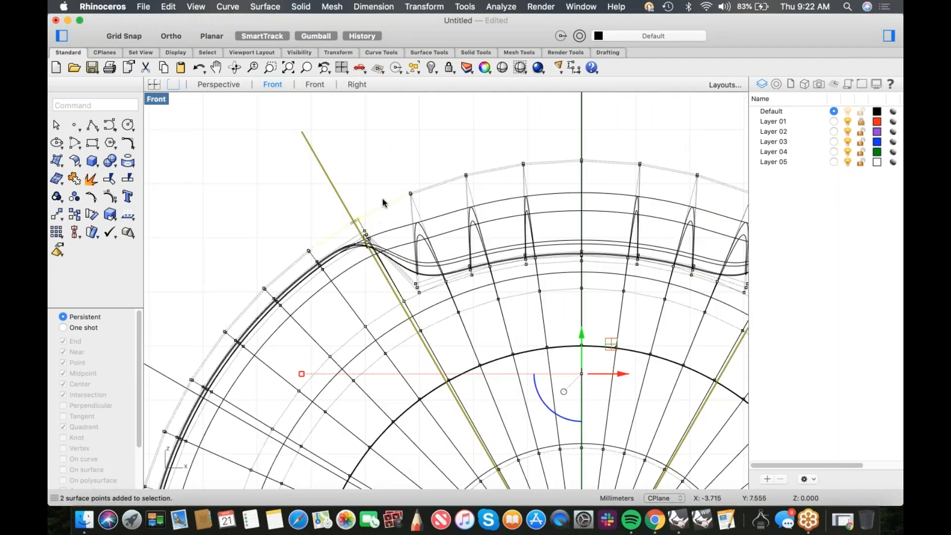
key("Escape")
left_click(399, 224)
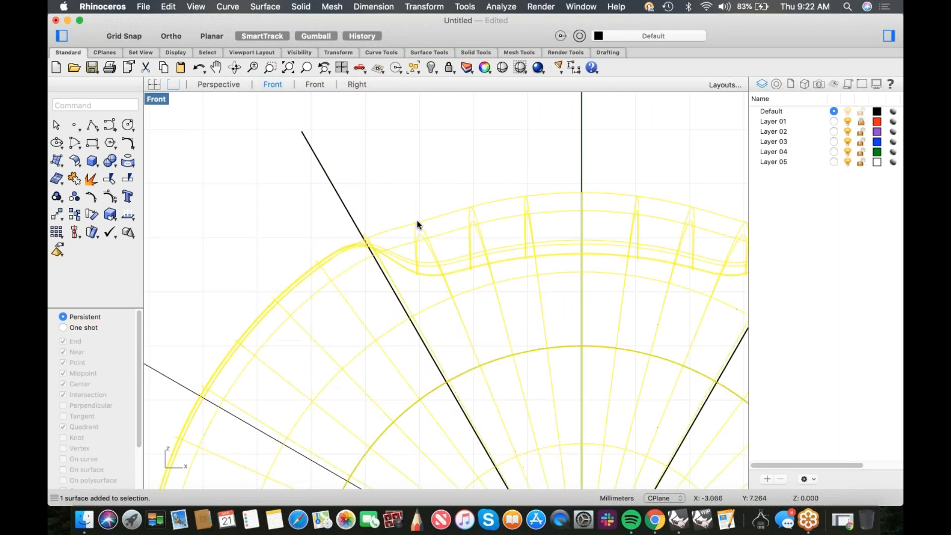
middle_click(421, 222)
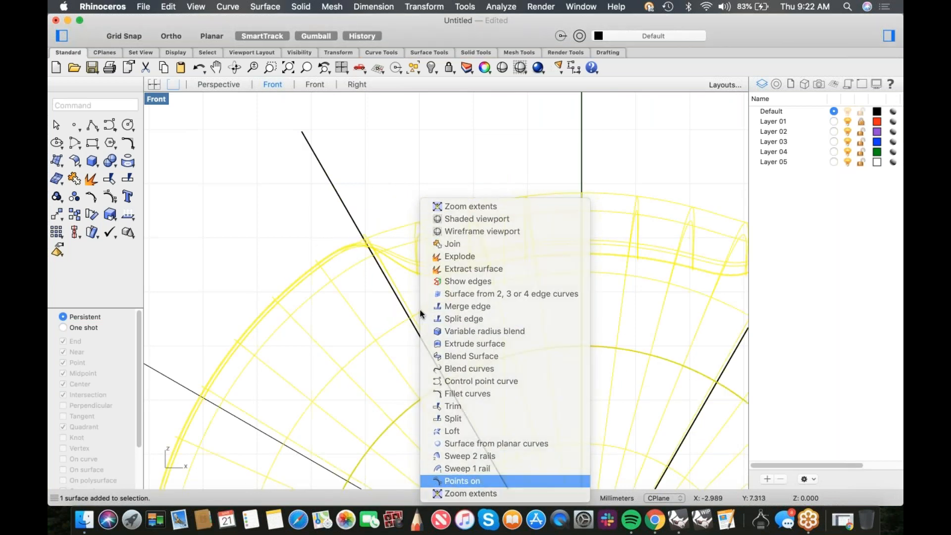
left_click(465, 478)
- Select the full columns of control points lying near both guide lines at the recess's side edges, using SelV
scroll(382, 237, "up", 2)
left_click_drag(328, 177, 347, 208)
scroll(396, 235, "down", 10)
right_click_drag(508, 267, 431, 258)
scroll(571, 205, "up", 6)
left_click_drag(571, 193, 611, 224)
type("selv")
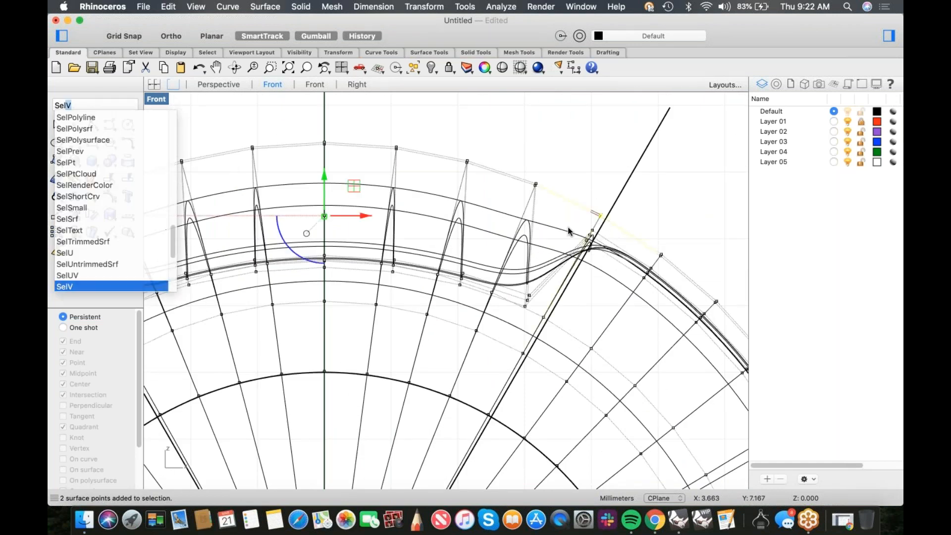
key("Return")
scroll(548, 236, "down", 8)
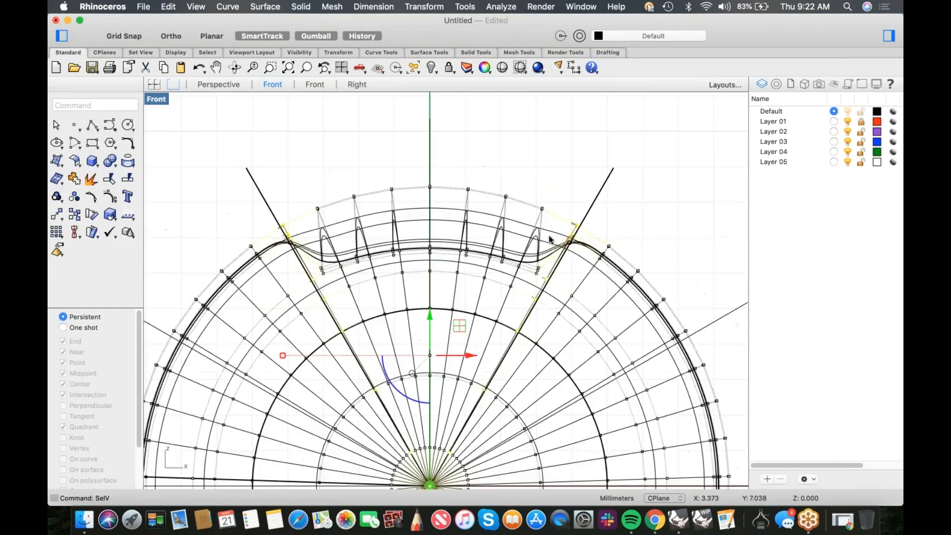
- In the top view, deselect the edge-column points beyond both ends of the recess
key("ctrl+F1")
scroll(512, 235, "down", 6)
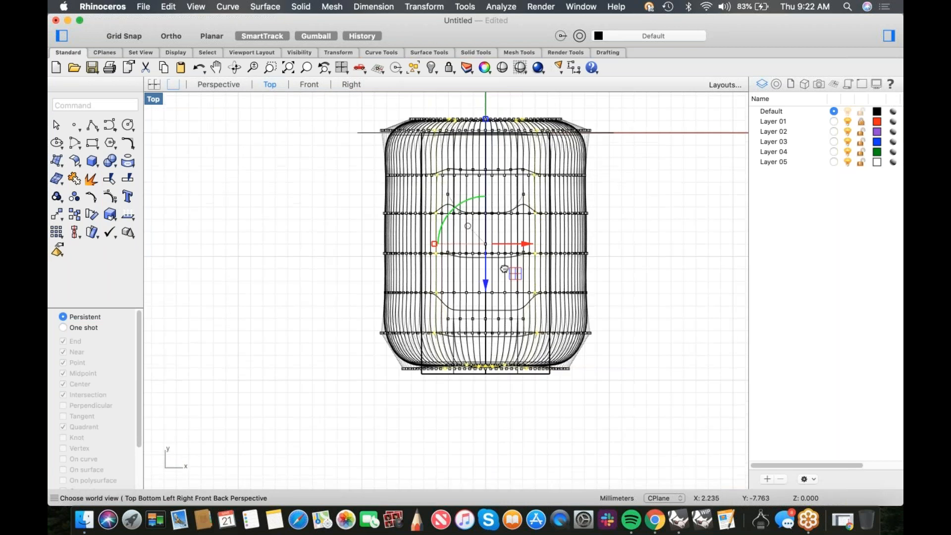
left_click_drag(345, 140, 637, 195, "super")
left_click_drag(349, 395, 630, 429, "super")
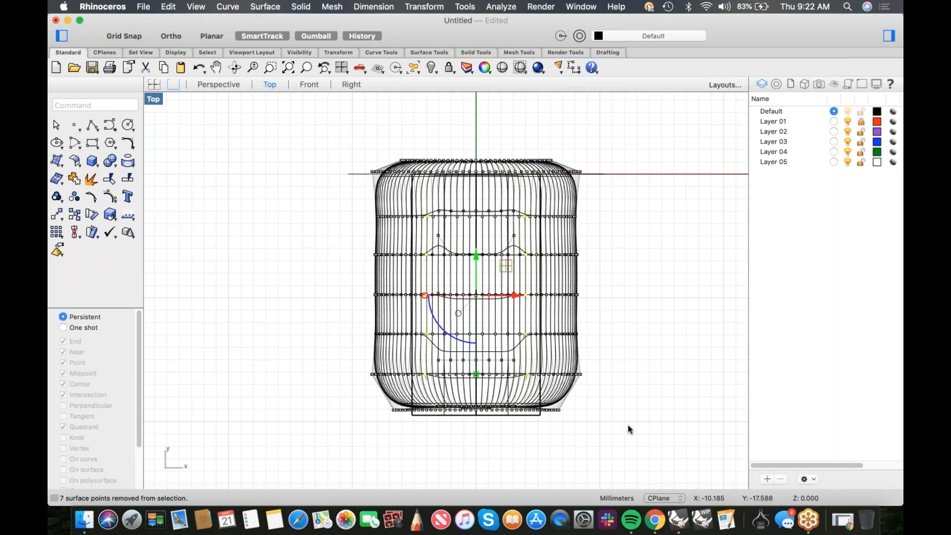
- Return to the shaded perspective view and examine the recess's edge points against the two guide surfaces
key("super+4")
scroll(406, 207, "up", 2)
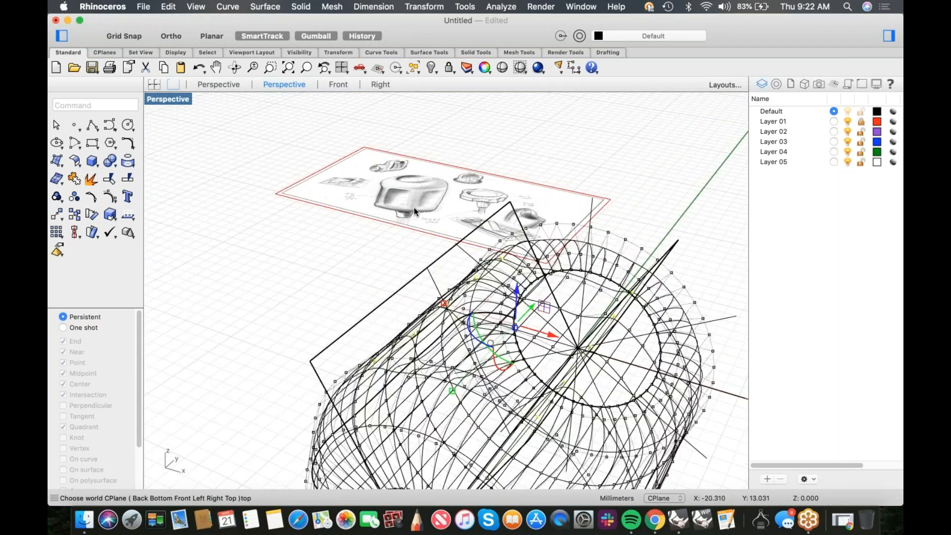
middle_click(415, 207)
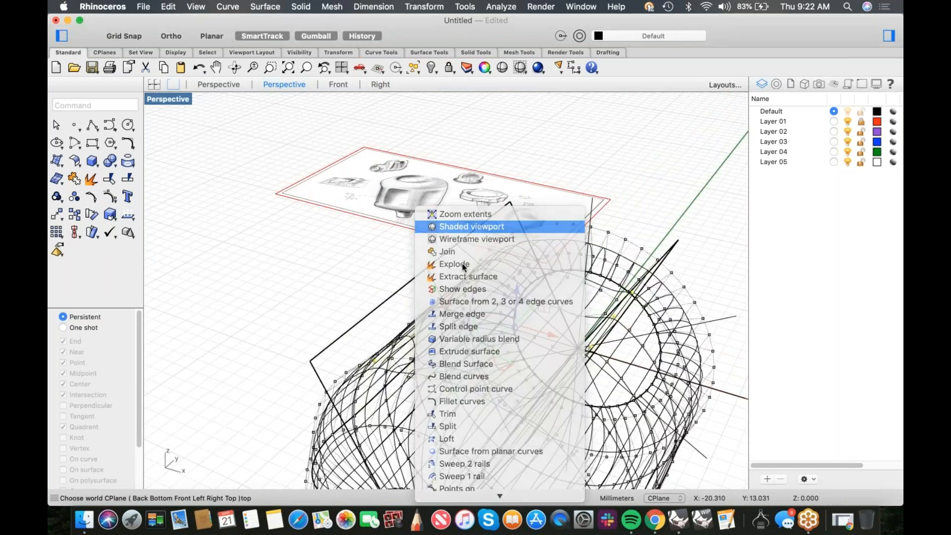
left_click(454, 227)
scroll(465, 313, "right", 5)
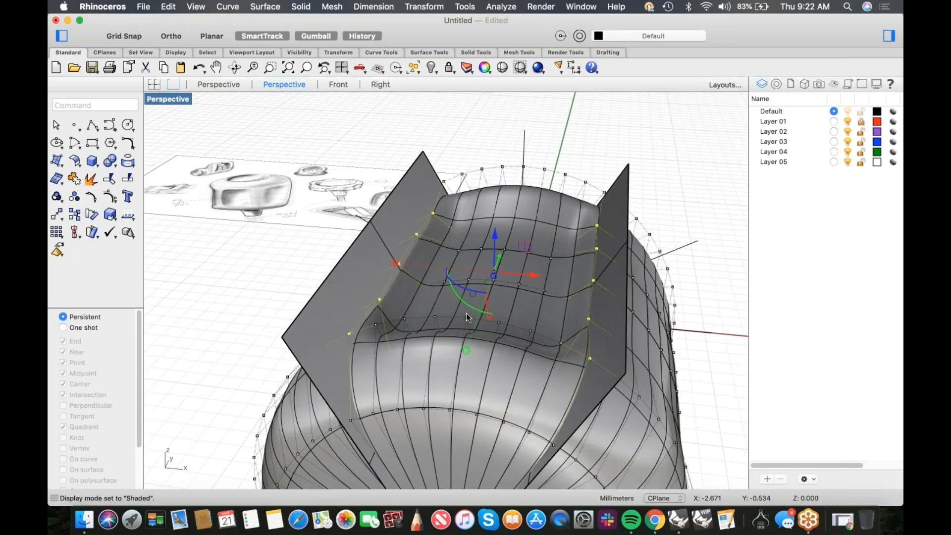
scroll(465, 313, "right", 5)
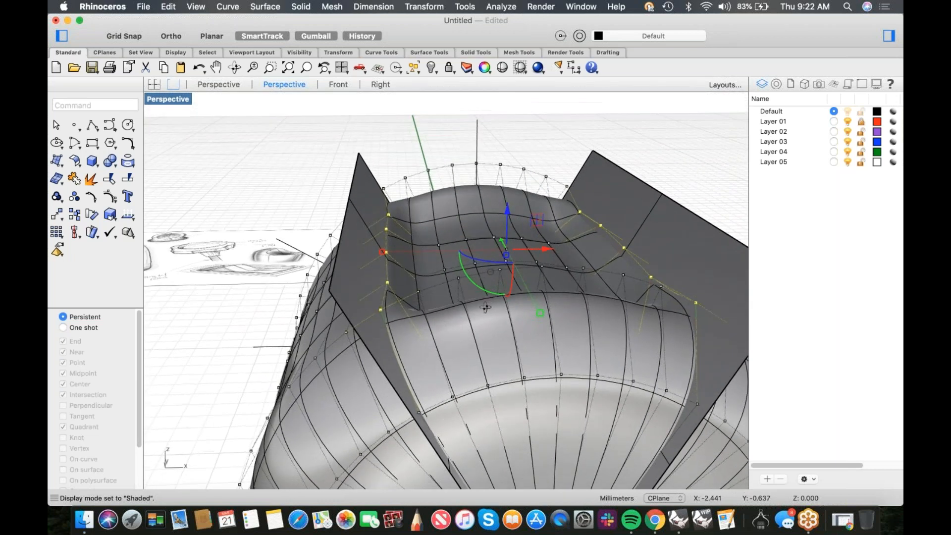
scroll(485, 308, "right", 5)
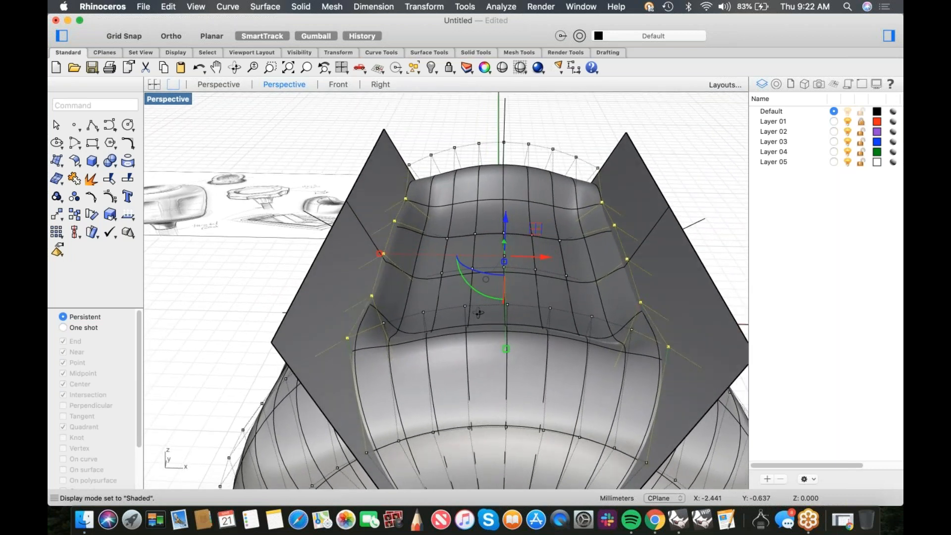
scroll(480, 314, "right", 5)
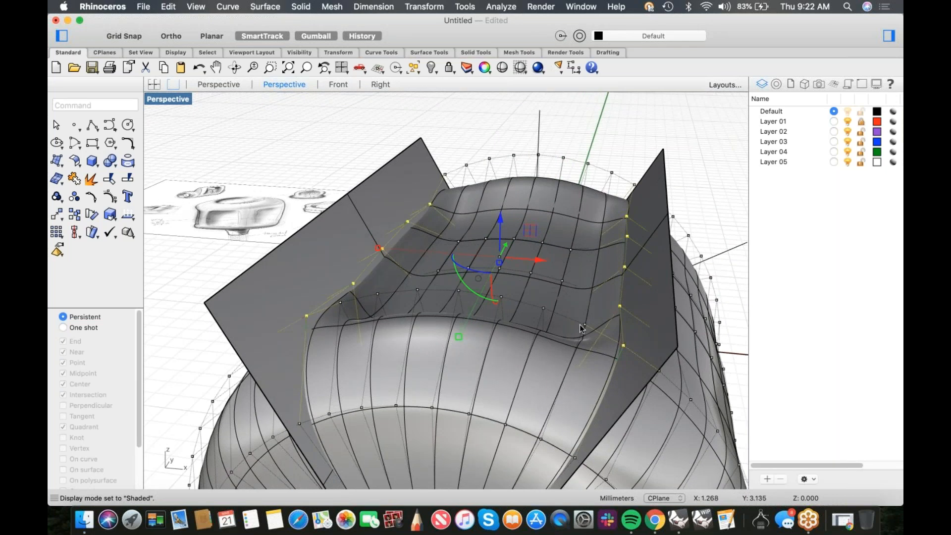
- Select the two full columns of control points just inside the recess's side edges, using SelV
left_click(586, 328)
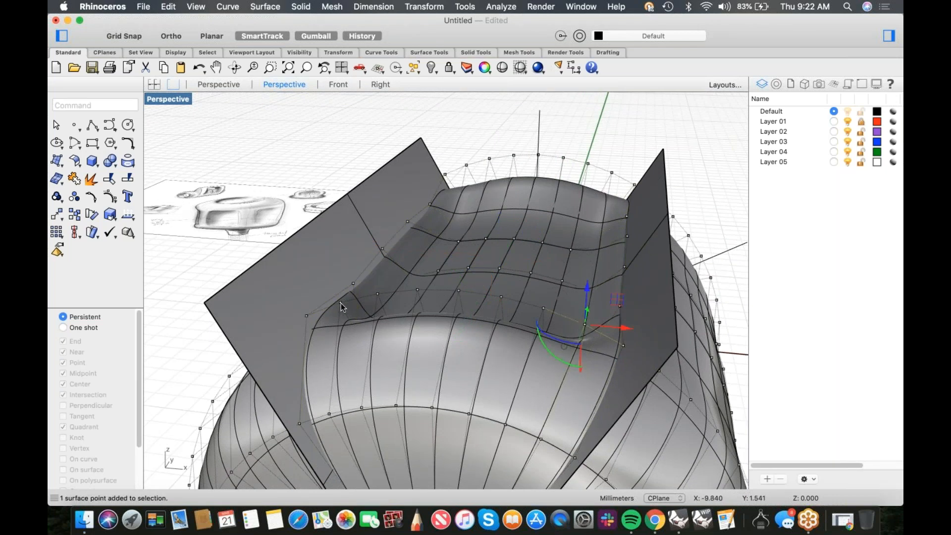
scroll(439, 325, "right", 5)
type("selv")
key("Return")
scroll(439, 302, "down", 5)
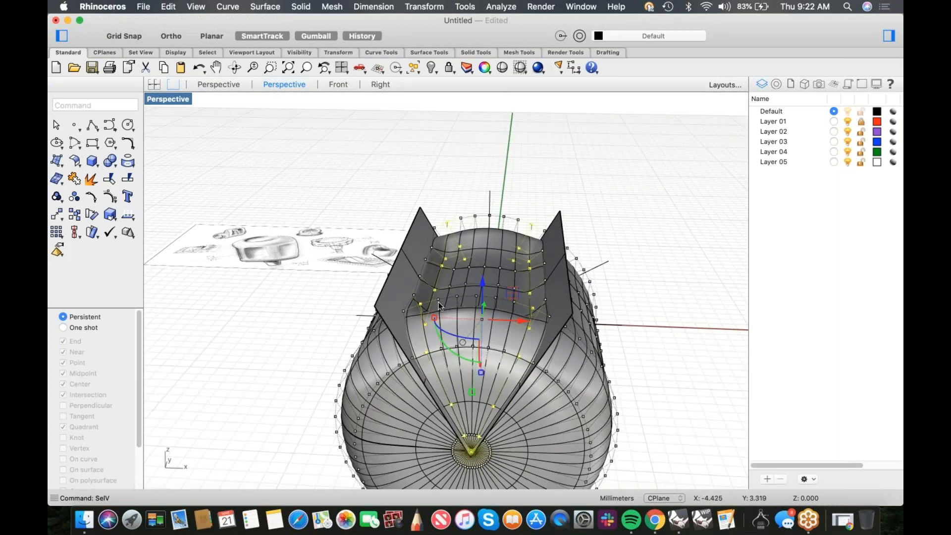
- In the top view, remove the inner-column points beyond both ends of the recess from the selection
type("top")
key("Return")
left_click_drag(308, 119, 640, 187, "super")
left_click_drag(294, 424, 665, 479, "super")
left_click_drag(511, 428, 651, 453, "super")
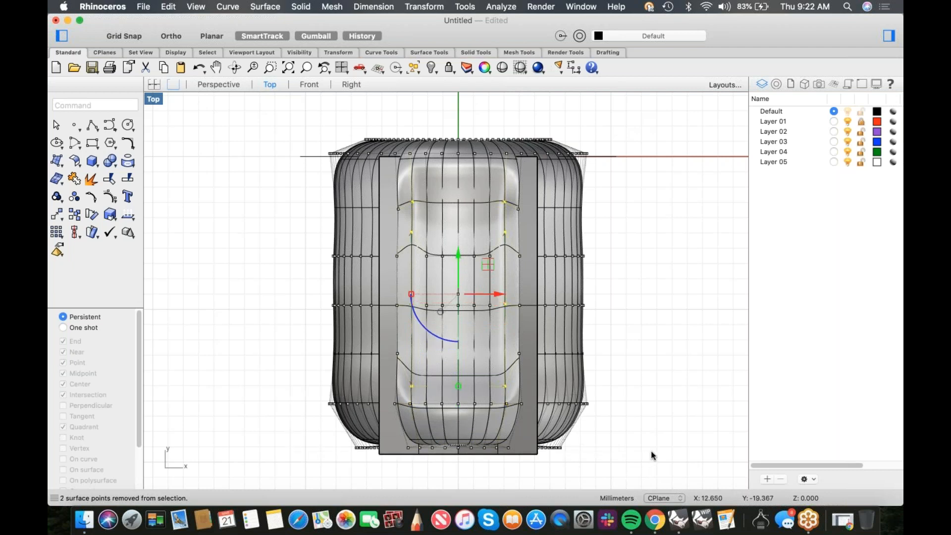
- In the perspective view, raise the selected inner-column points along both sides of the recess slightly and check the resulting edges
key("ctrl+super+p")
scroll(448, 317, "up", 6)
right_click_drag(447, 317, 500, 312)
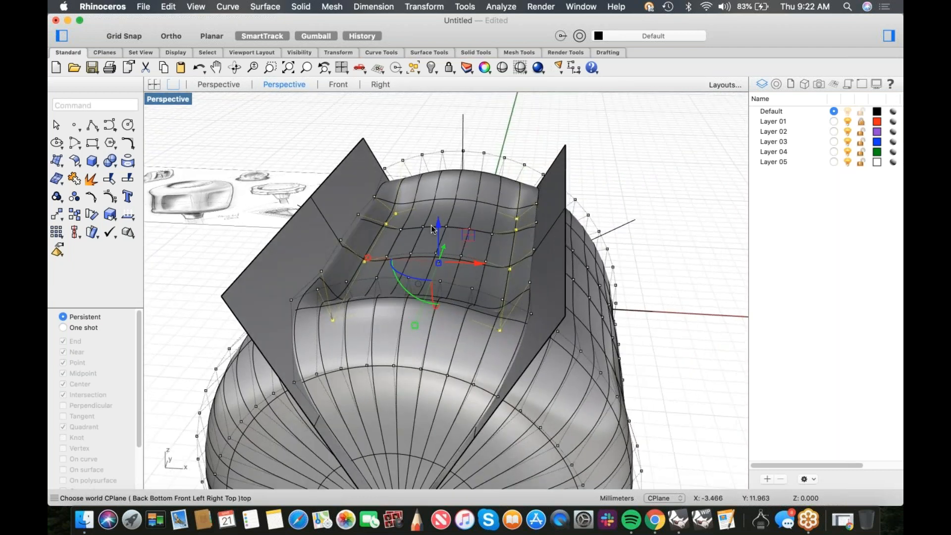
scroll(430, 227, "up", 3)
mouse_move(443, 246)
left_mouse_down()
mouse_move(441, 223)
mouse_move(440, 232)
left_mouse_up()
right_click_drag(447, 242, 433, 271)
scroll(481, 258, "down", 3)
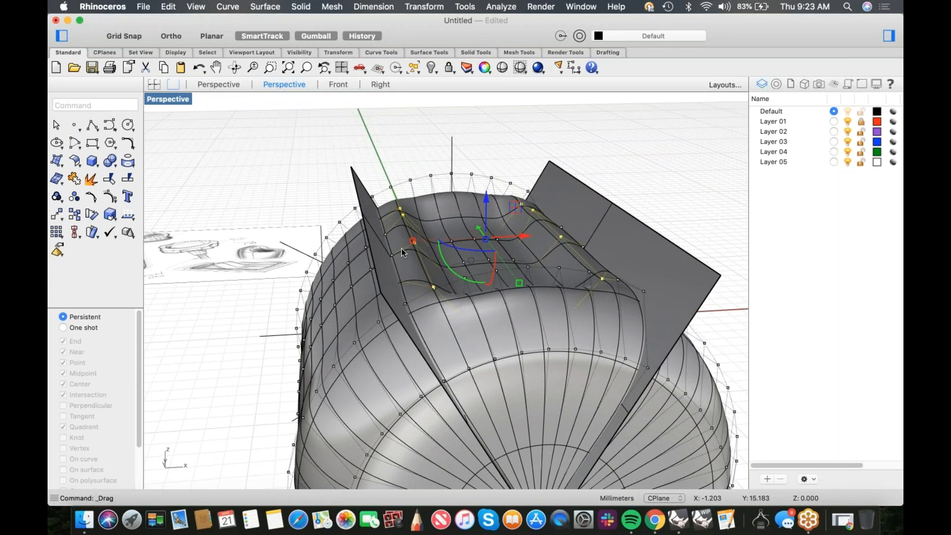
right_click_drag(466, 260, 548, 272)
right_click_drag(623, 265, 704, 287)
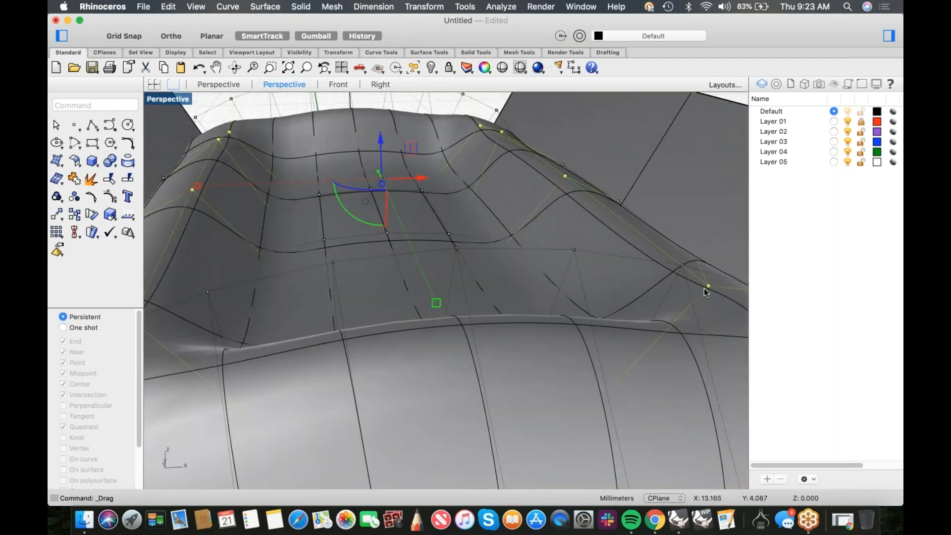
- Select the two inner-column points at the near end of the recess and adjust their position slightly
left_click(708, 287)
right_click_drag(365, 312, 345, 300)
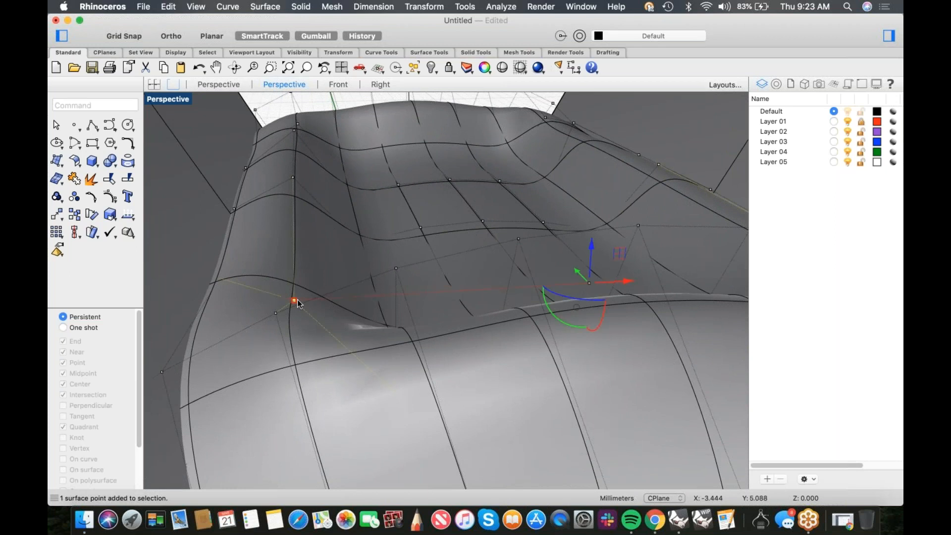
scroll(296, 299, "down", 5)
left_click_drag(386, 264, 378, 277)
- Select only the four inner-column control points along the right side of the recess
right_click_drag(425, 277, 379, 274)
scroll(442, 273, "up", 3)
scroll(442, 271, "up", 2)
right_click_drag(442, 271, 463, 284)
right_click_drag(425, 232, 457, 270)
left_click(415, 193, "shift")
left_click(423, 204, "shift")
key("Escape")
left_click(414, 194)
left_click(423, 203, "shift")
left_click(445, 249, "shift")
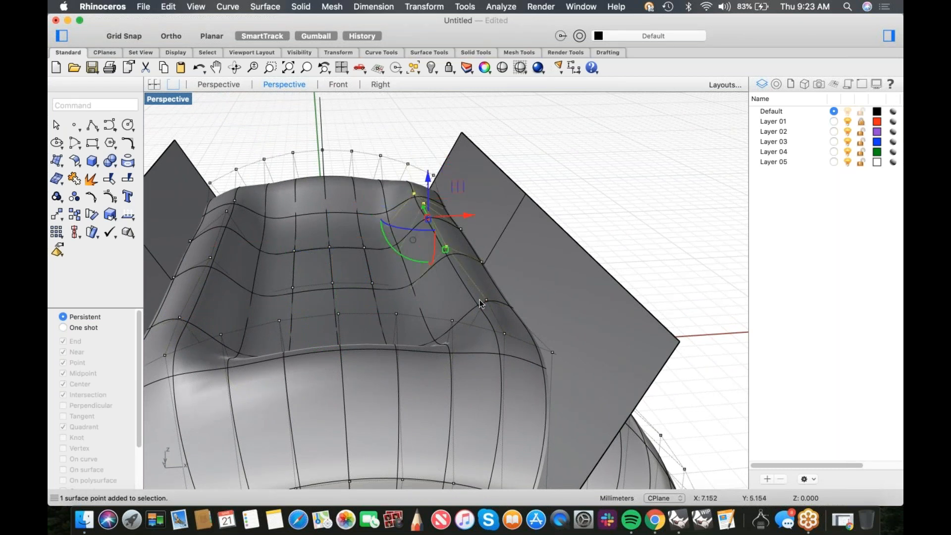
left_click(486, 300, "shift")
right_click_drag(511, 335, 500, 327)
- In the front view, relocate the gumball onto the neighbouring hull control point and flatten the four selected points vertically to its level
key("ctrl+super+f")
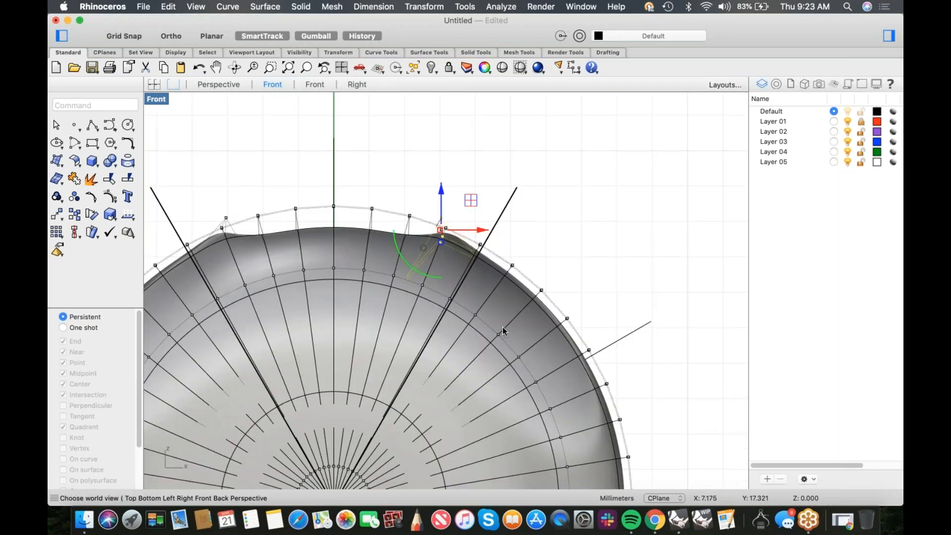
scroll(463, 255, "up", 6)
scroll(433, 223, "up", 5)
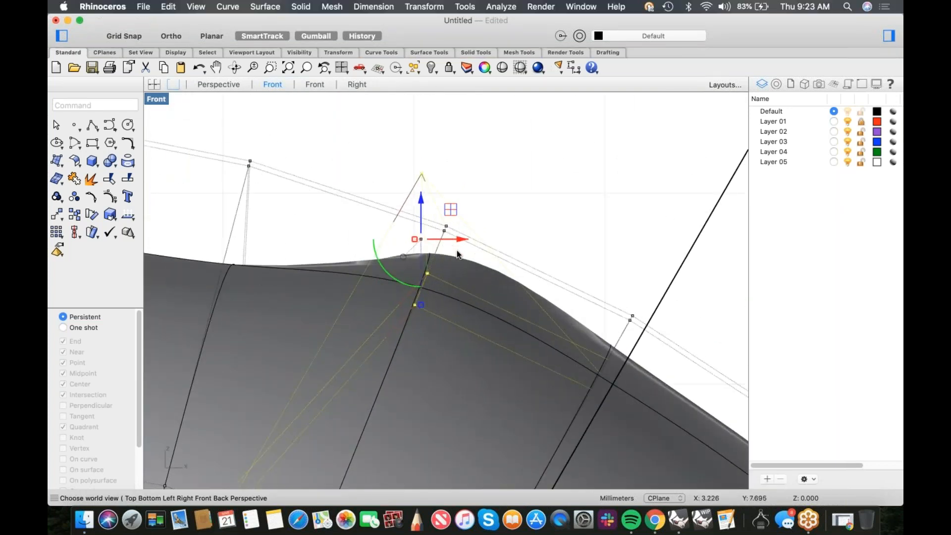
type("locateGumball")
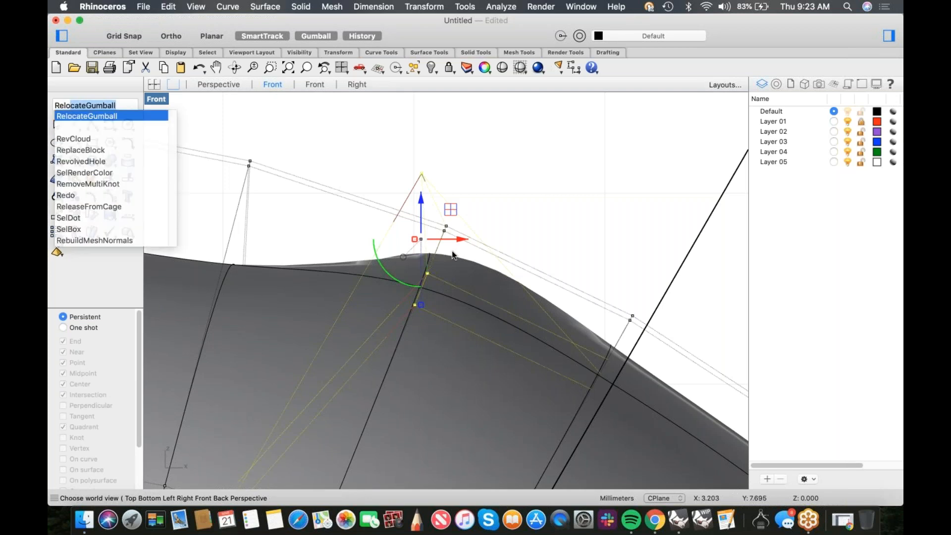
key("Return")
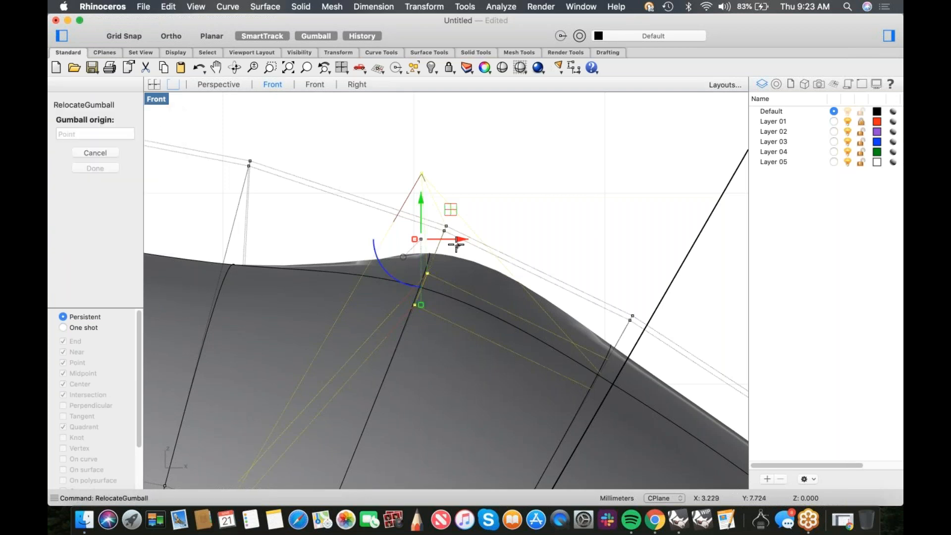
left_click(451, 227)
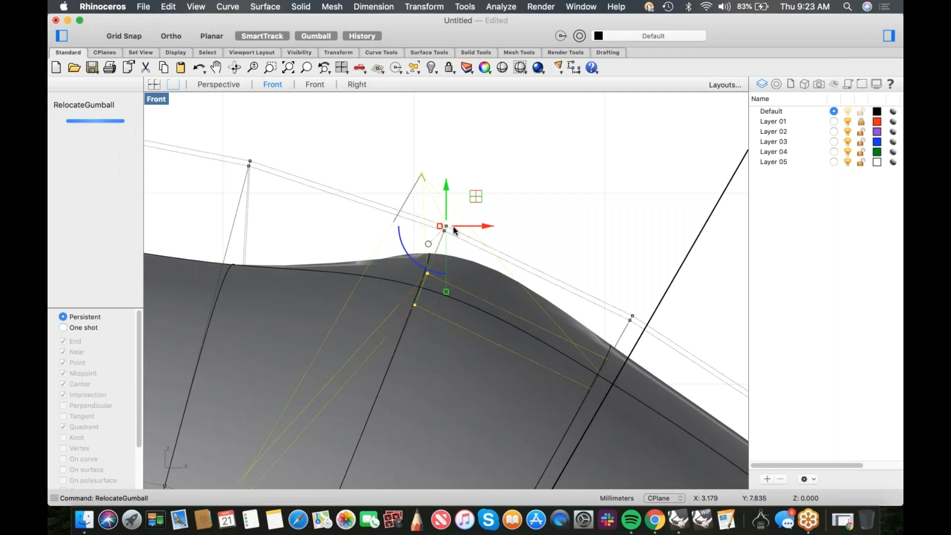
left_click(446, 292)
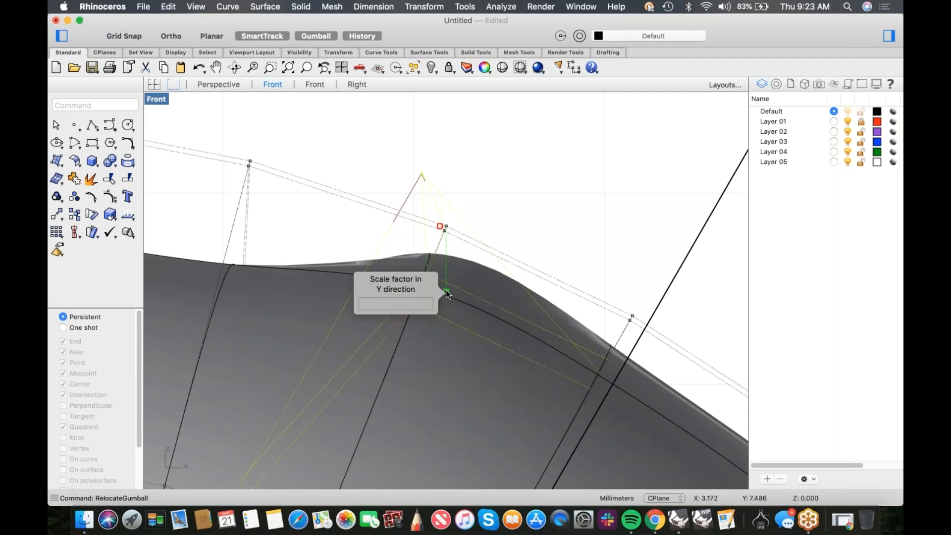
key("Return")
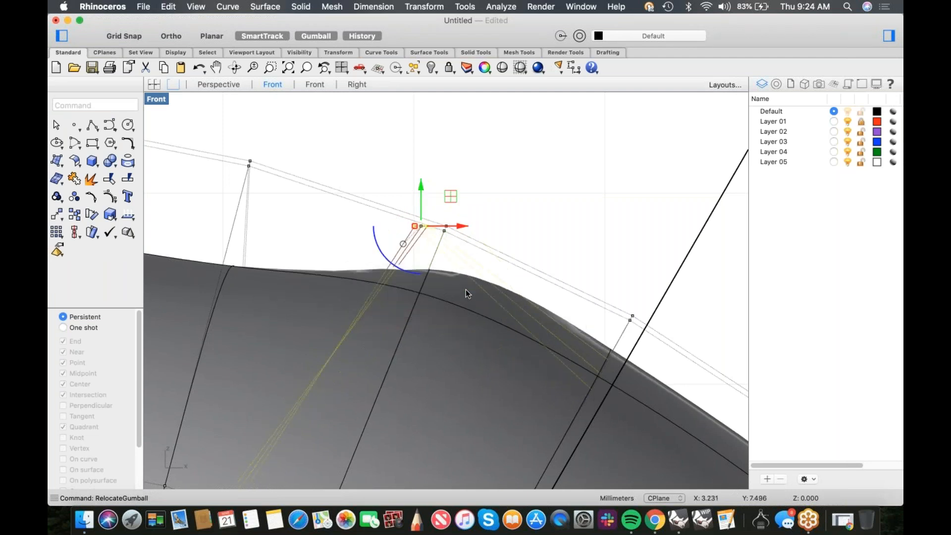
- Move the flattened right-side points slightly inward and down towards the recess, and deselect them
scroll(470, 288, "down", 3)
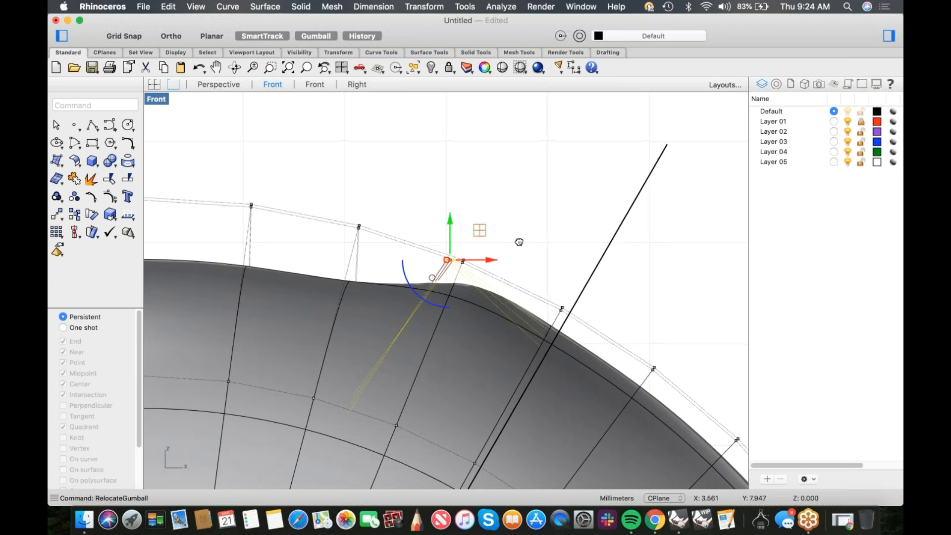
scroll(484, 252, "up", 2)
scroll(484, 253, "up", 1)
left_click_drag(488, 245, 459, 269)
left_click(562, 243)
- In the perspective view, select the full inner column of control points on the left side of the recess using SelV
scroll(541, 277, "down", 8)
scroll(457, 271, "left", 10)
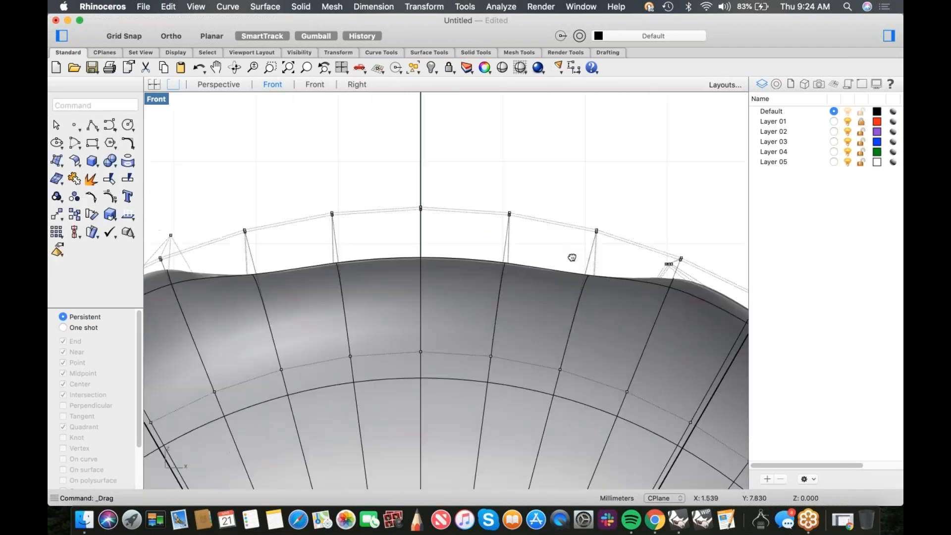
scroll(347, 255, "up", 3)
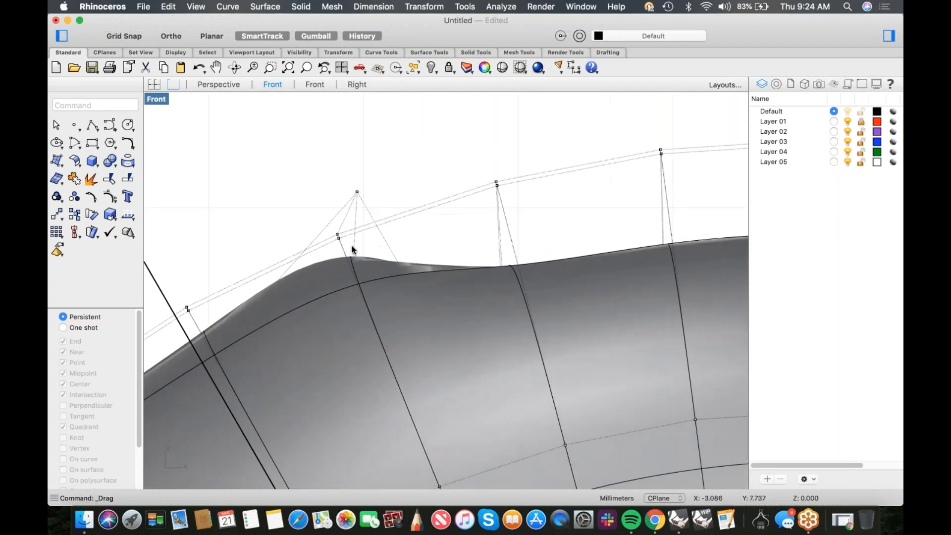
key("ctrl+F4")
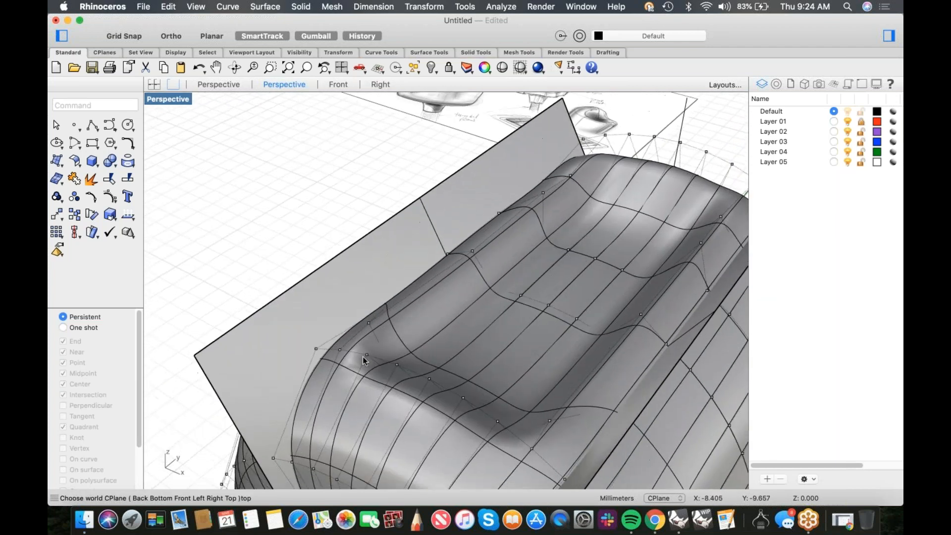
right_click_drag(406, 347, 439, 315)
scroll(438, 296, "up", 5)
left_click(438, 296)
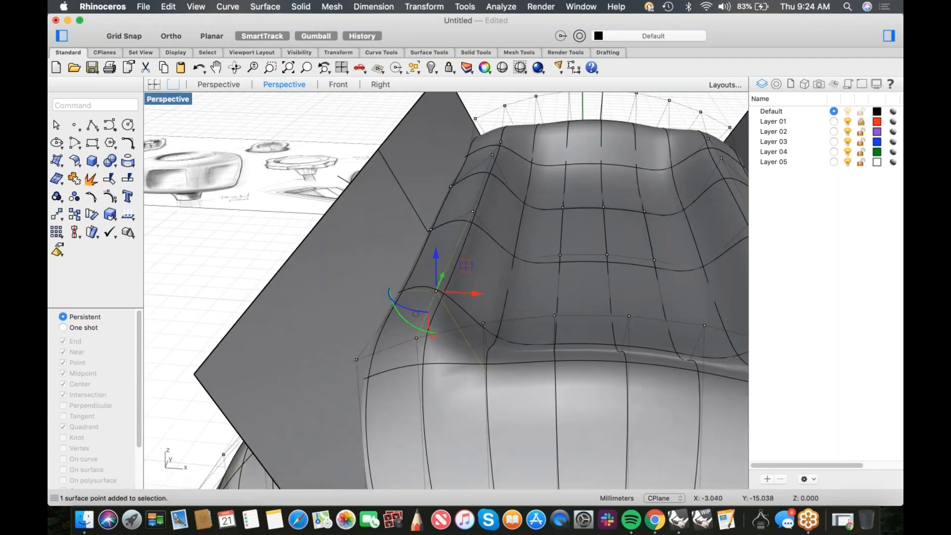
type("SelV")
key("Return")
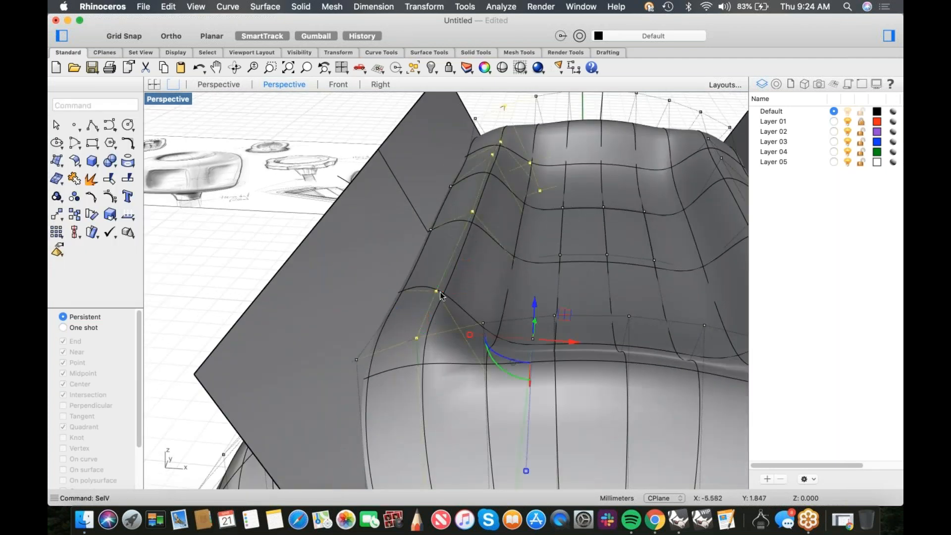
- Remove the left-column points beyond both ends of the recess from the selection and show the front view
scroll(439, 305, "down", 5)
scroll(307, 378, "down", 5)
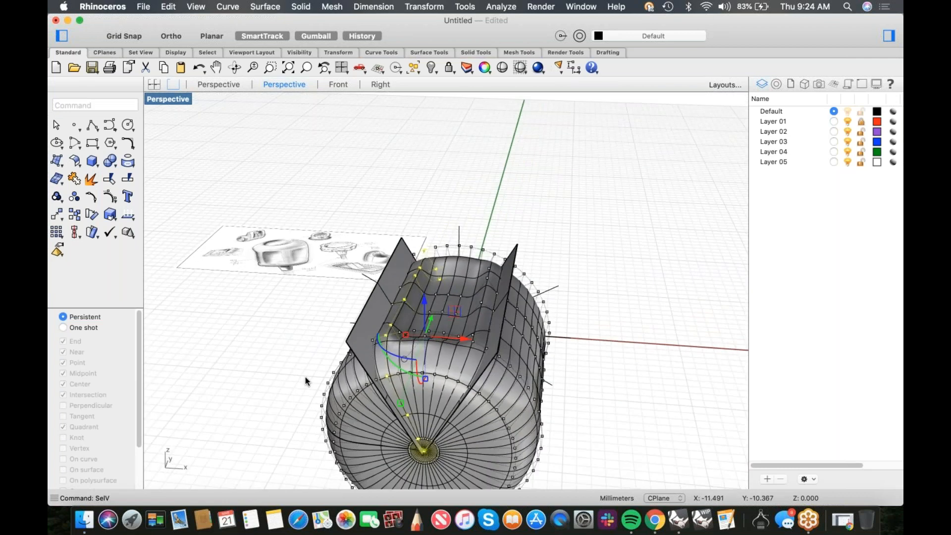
left_click_drag(295, 354, 533, 461)
right_click_drag(443, 267, 453, 318)
scroll(396, 372, "up", 5)
left_click(390, 368, "super")
scroll(406, 223, "down", 5)
left_click_drag(312, 185, 535, 224, "super")
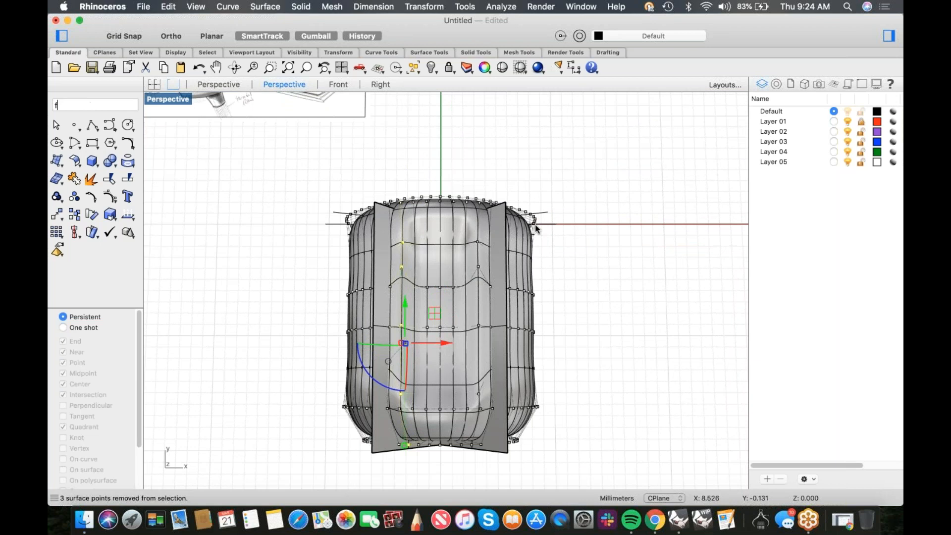
key("ctrl+super+f")
scroll(409, 300, "up", 10)
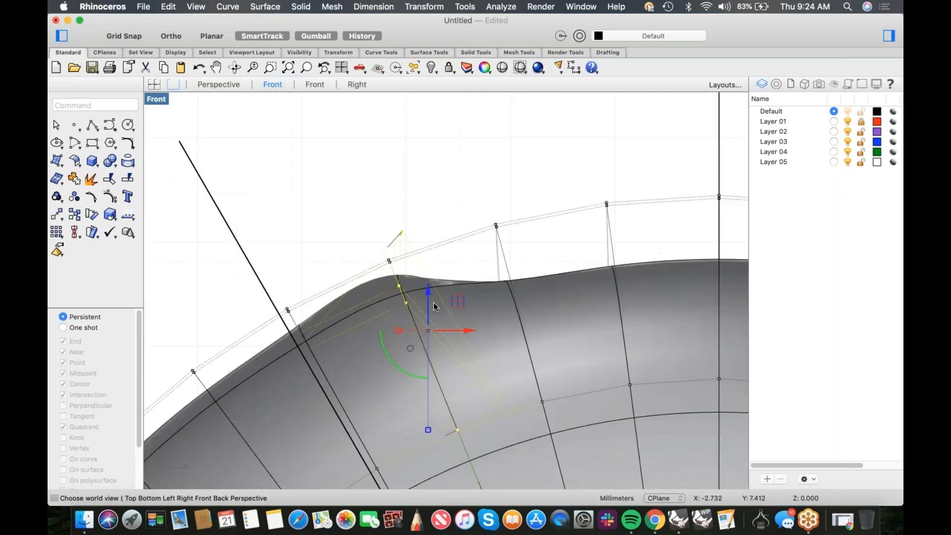
type("relo")
key("Return")
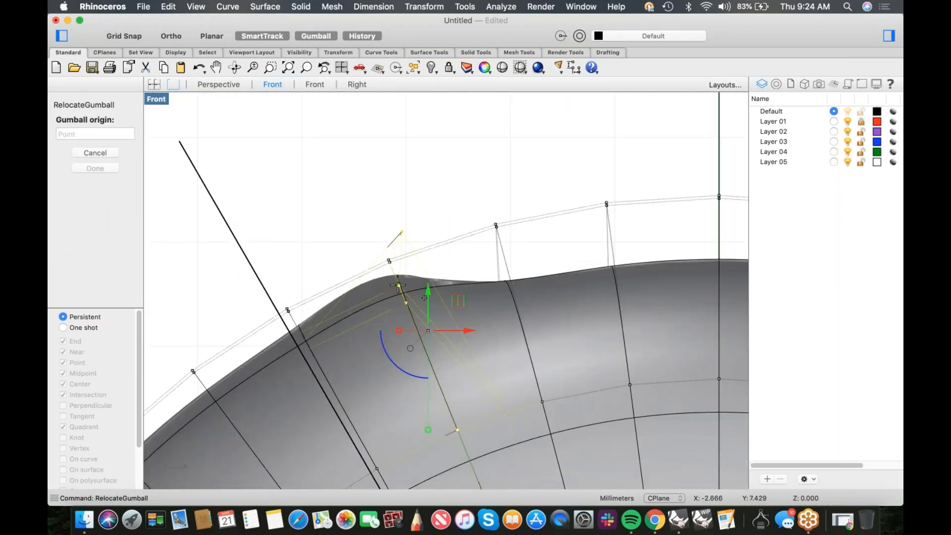
left_click(389, 260)
key("Return")
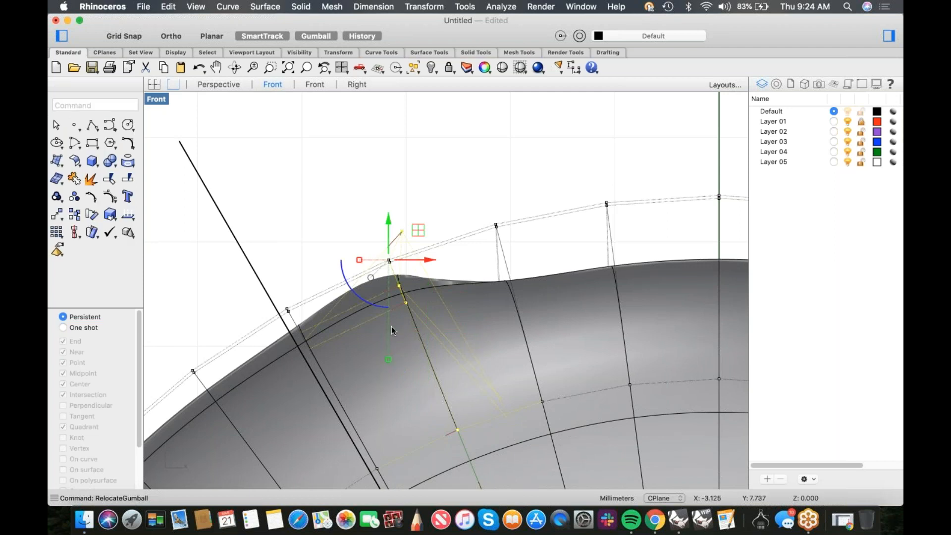
left_click(389, 360)
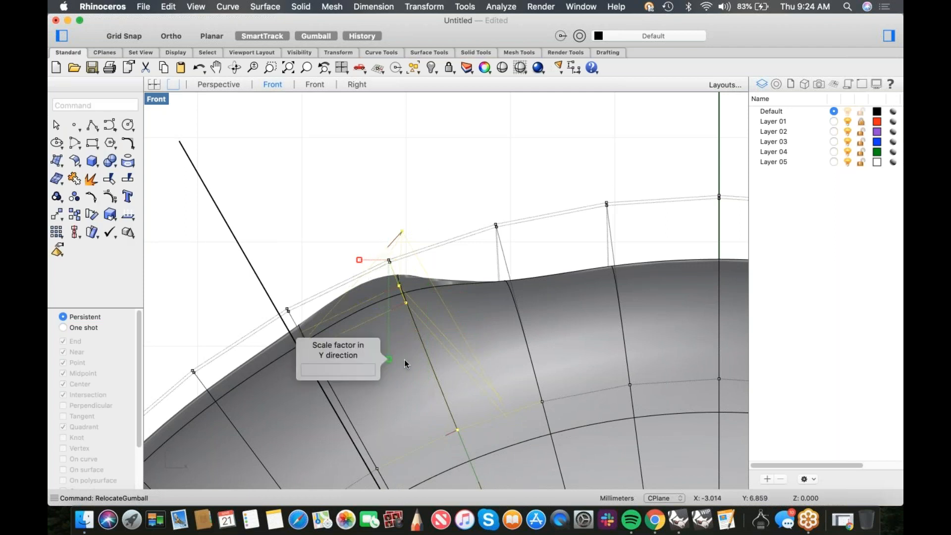
right_click_drag(462, 413, 451, 386)
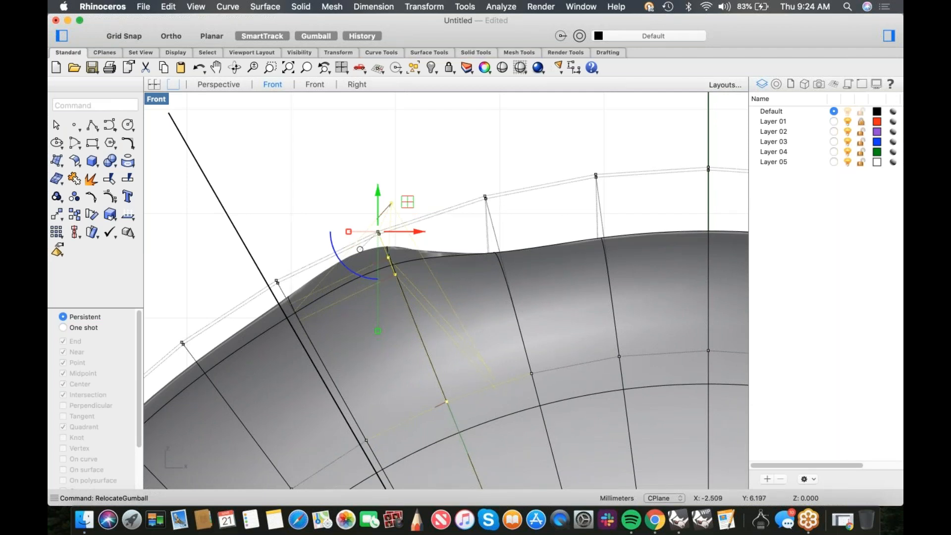
- Deselect the extra lower point, relocate the gumball onto the neighbouring hull point, and flatten the remaining left-side points with Y scale factor 0
left_click(446, 401, "super")
type("rg")
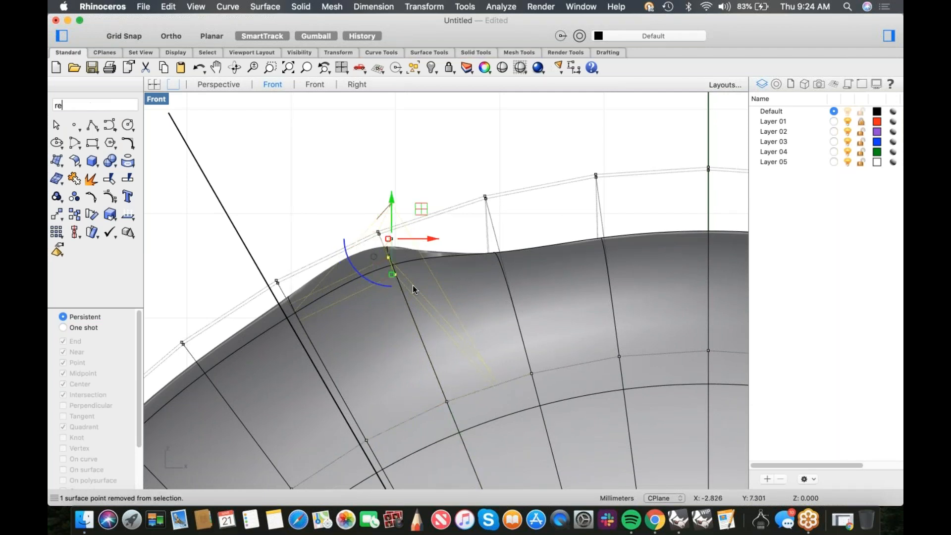
key("Return")
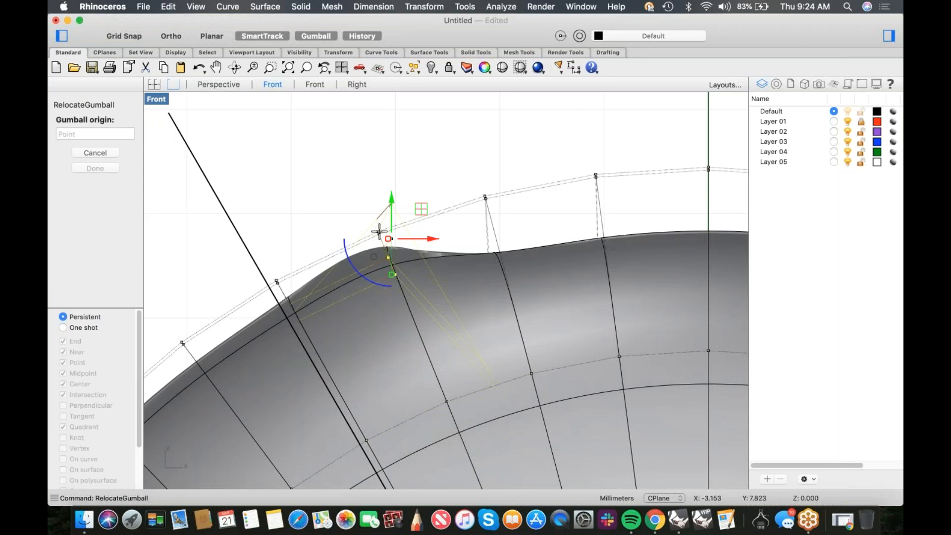
left_click(375, 231)
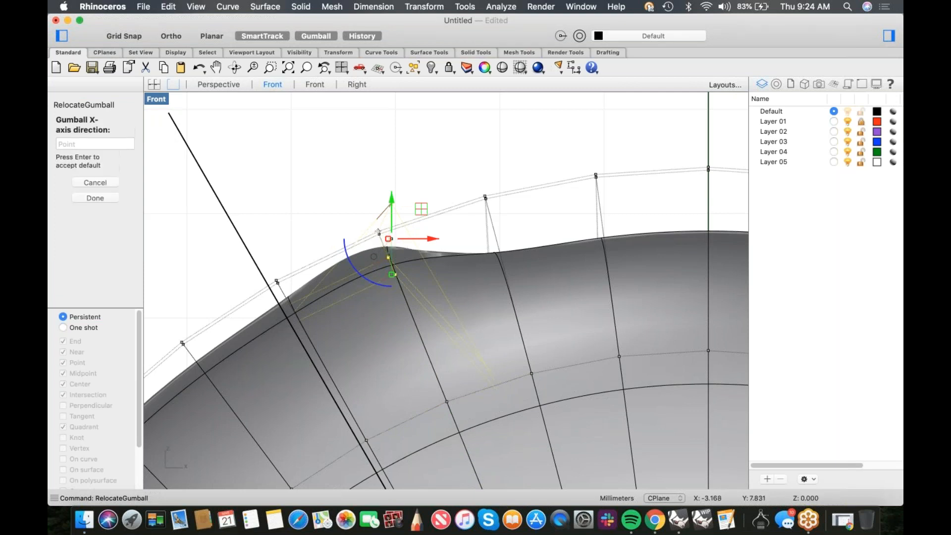
key("Return")
left_click(377, 268)
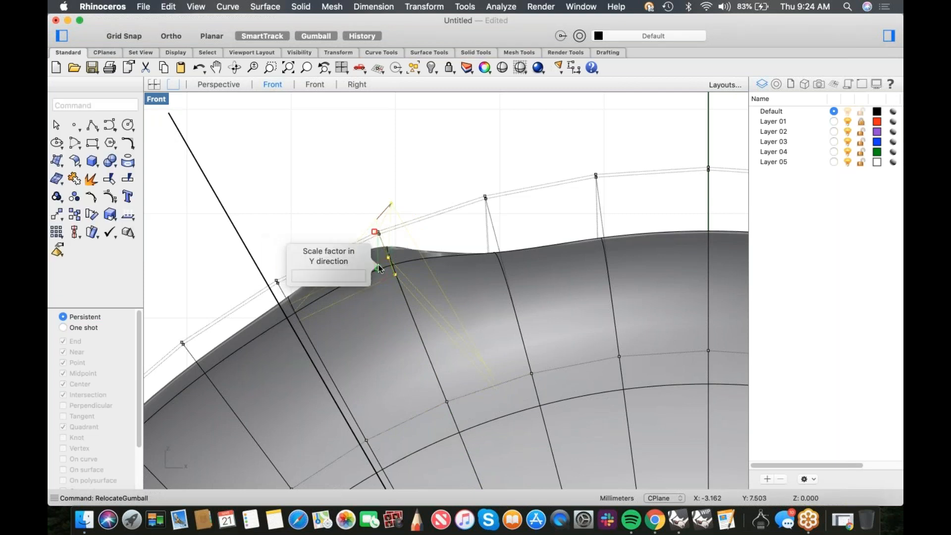
type("0")
key("Return")
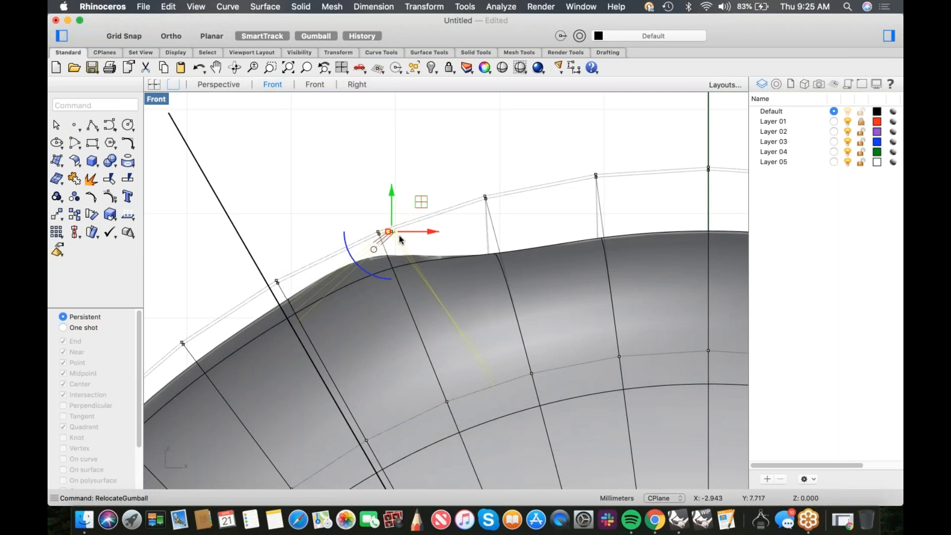
- Move the flattened left-side points slightly inward towards the recess and deselect them
left_click_drag(389, 231, 415, 236)
left_click(324, 225)
scroll(351, 217, "down", 10)
right_click_drag(350, 216, 320, 212)
- In the perspective view, select both guide surfaces and scale them lengthwise so they extend past the ends of the knob
type("p")
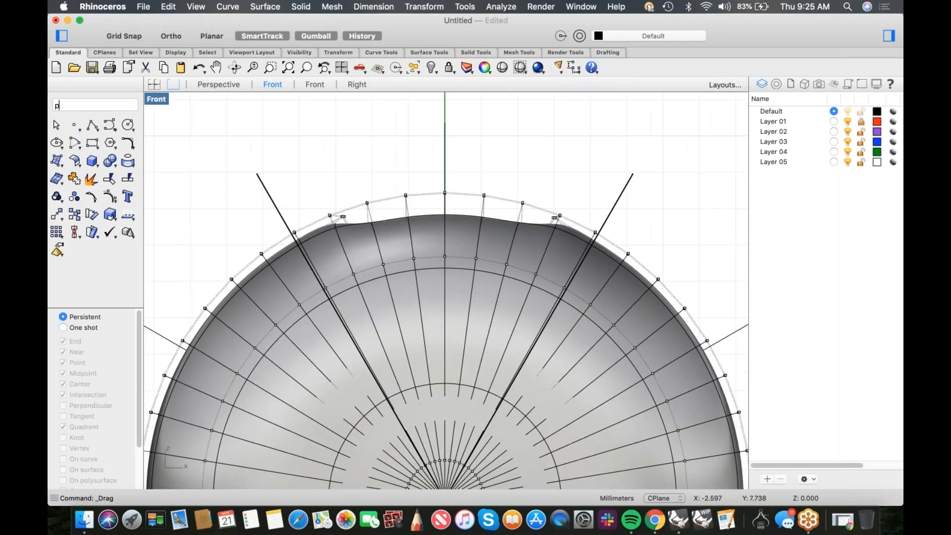
key("Return")
right_click_drag(381, 248, 341, 263)
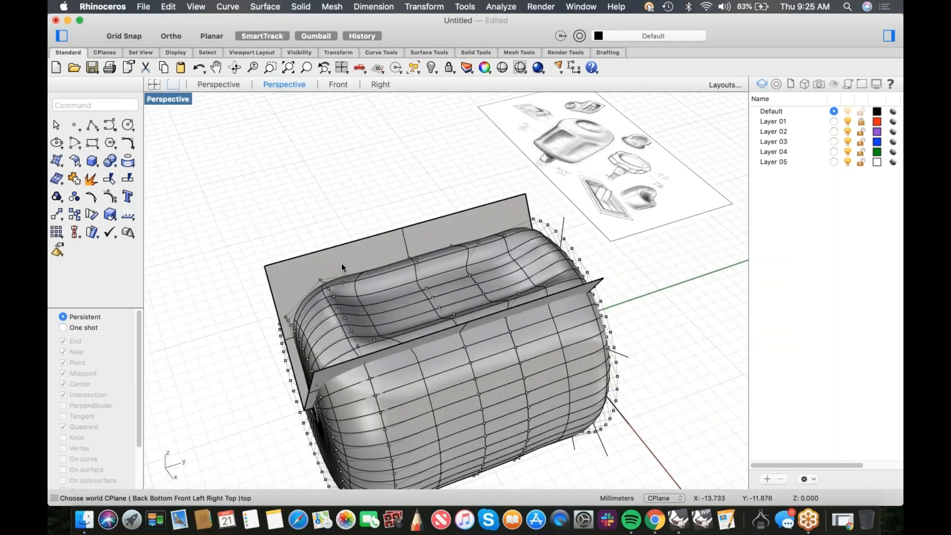
scroll(341, 263, "up", 2)
left_click(341, 263)
left_click(313, 421, "shift")
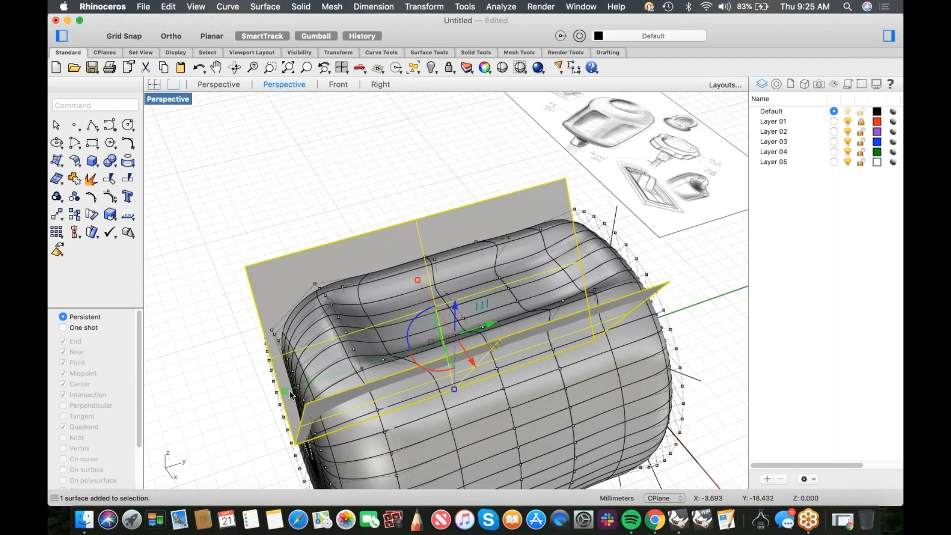
left_click_drag(284, 392, 194, 399)
right_click_drag(339, 363, 424, 332, "shift")
- Trim away the knob surface outside the two guide surfaces, keeping the recess segment, and select that segment
type("t")
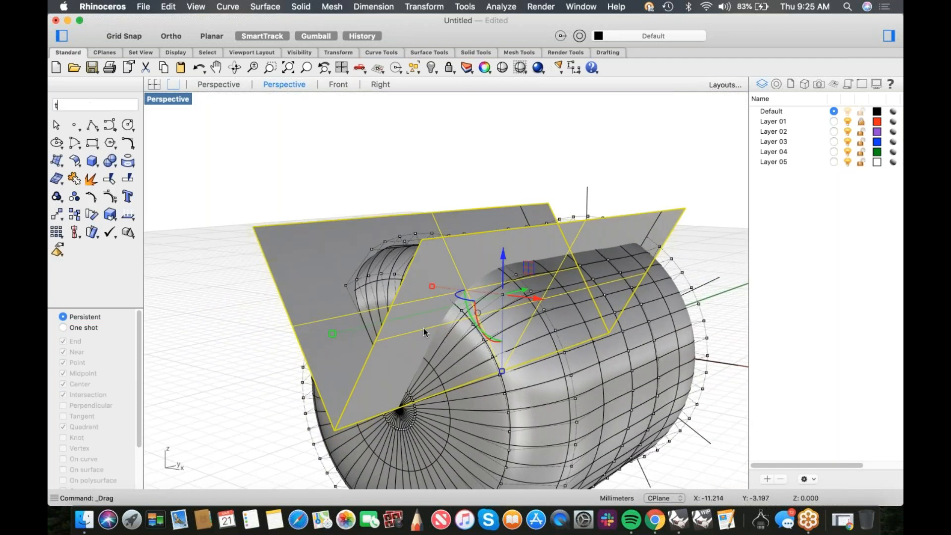
type("rim")
key("Return")
right_click_drag(534, 424, 447, 406)
left_click(391, 400)
key("Return")
left_click(456, 356)
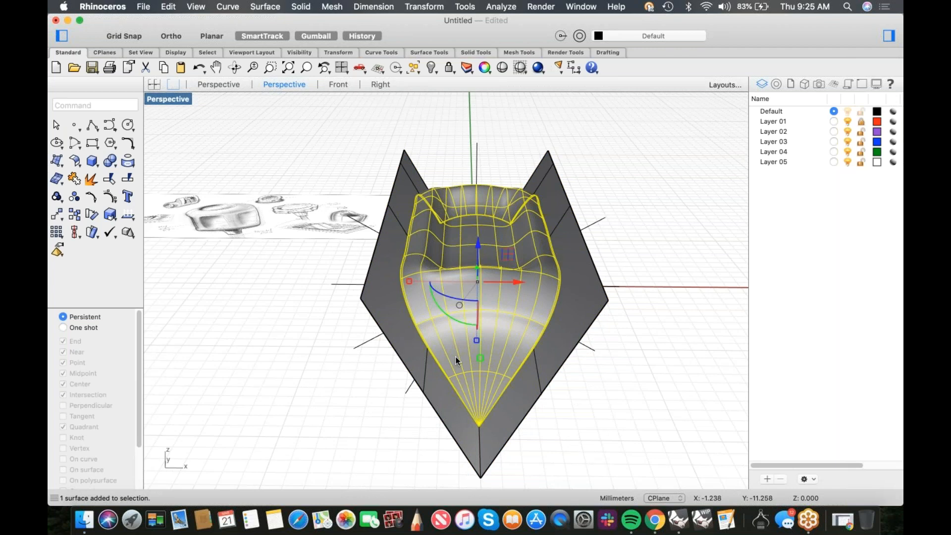
- In the front view, polar-array the recess segment about the origin with 6 items over 360 degrees
key("ctrl+F2")
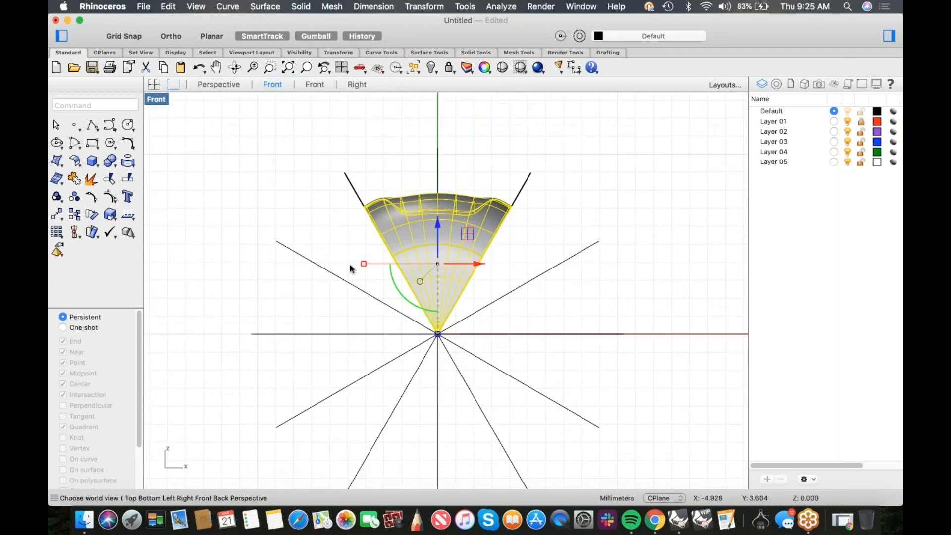
left_click(424, 6)
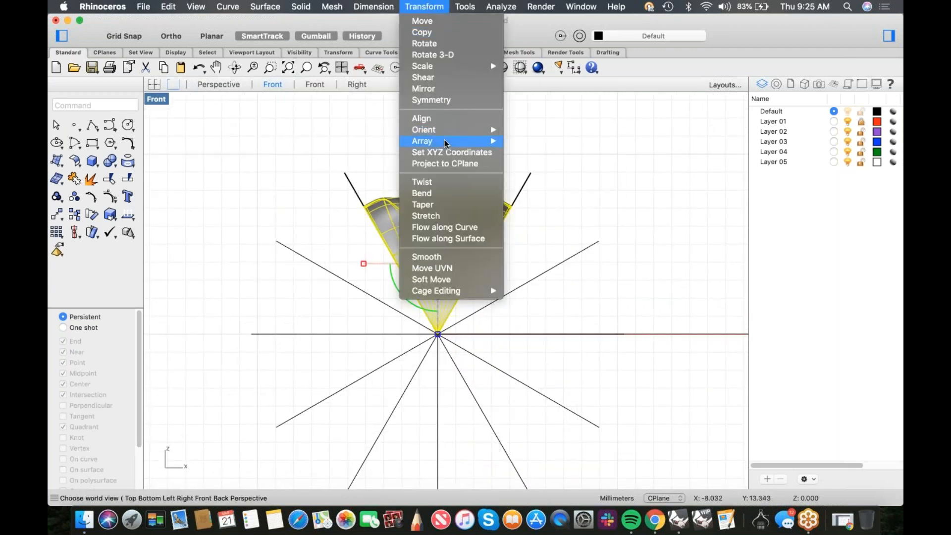
mouse_move(444, 143)
left_click(523, 153)
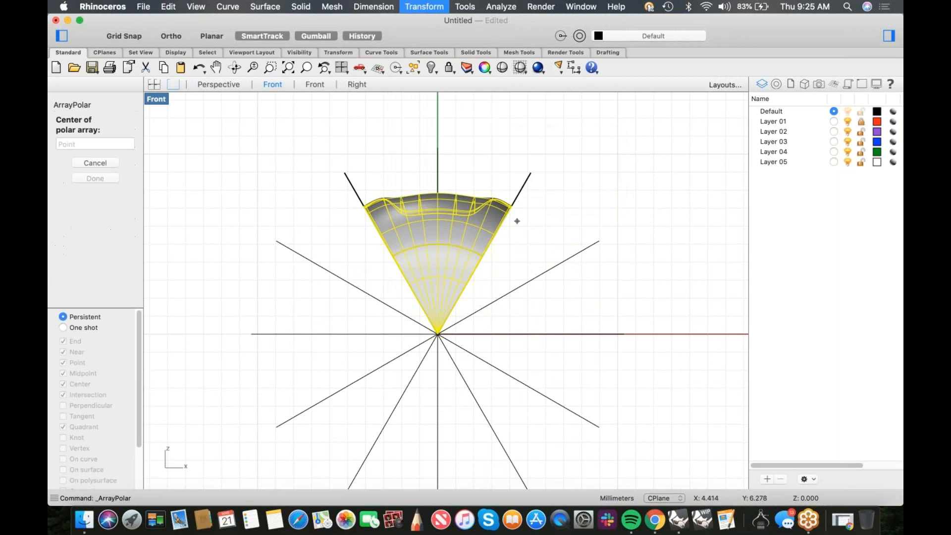
type("0")
key("Return")
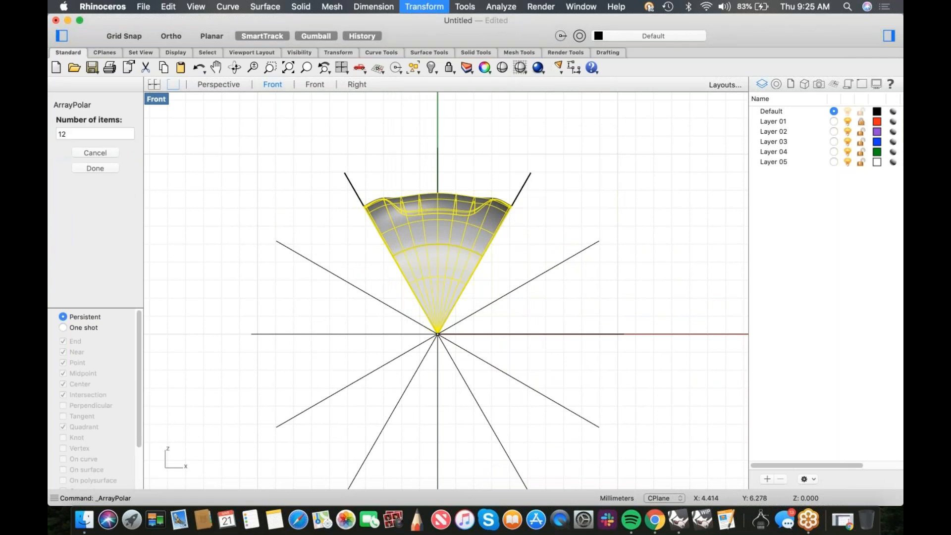
type("6")
key("Return")
key("Return")
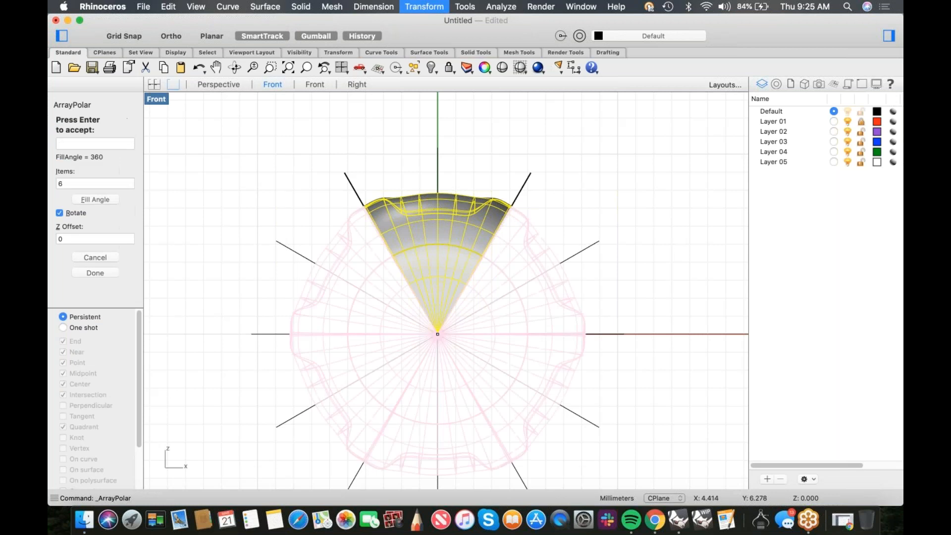
key("Return")
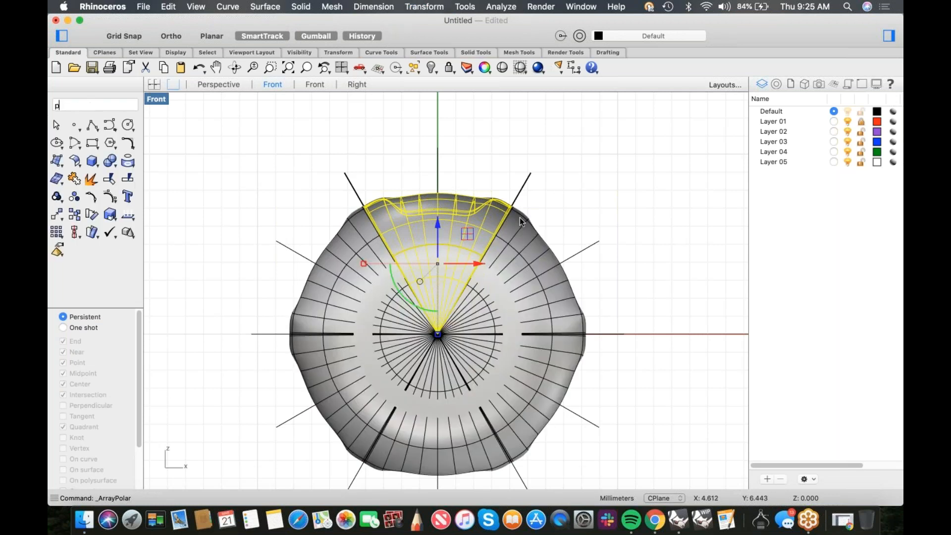
- In the perspective view, select both planar guide surfaces and delete them
key("ctrl+F4")
right_click_drag(416, 199, 455, 195)
left_click(367, 198)
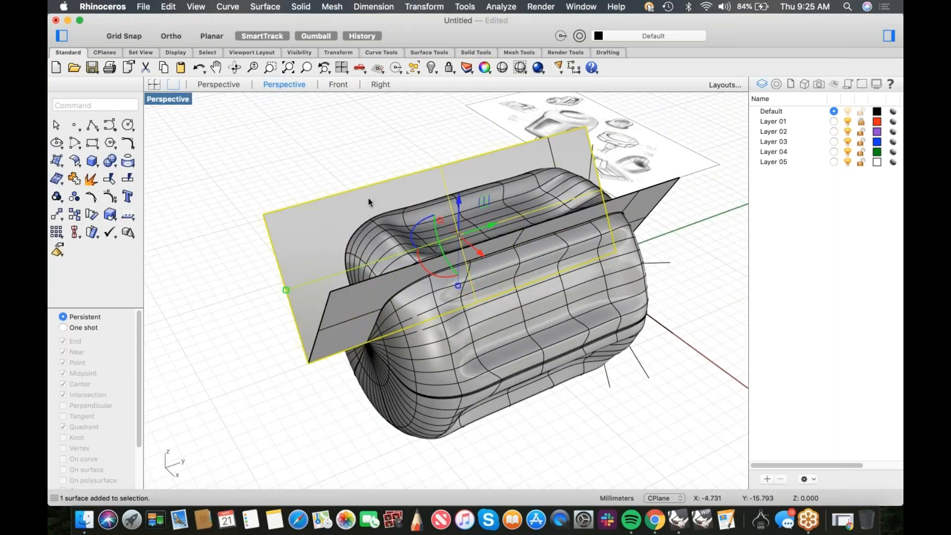
left_click(326, 329, "shift")
key("Delete")
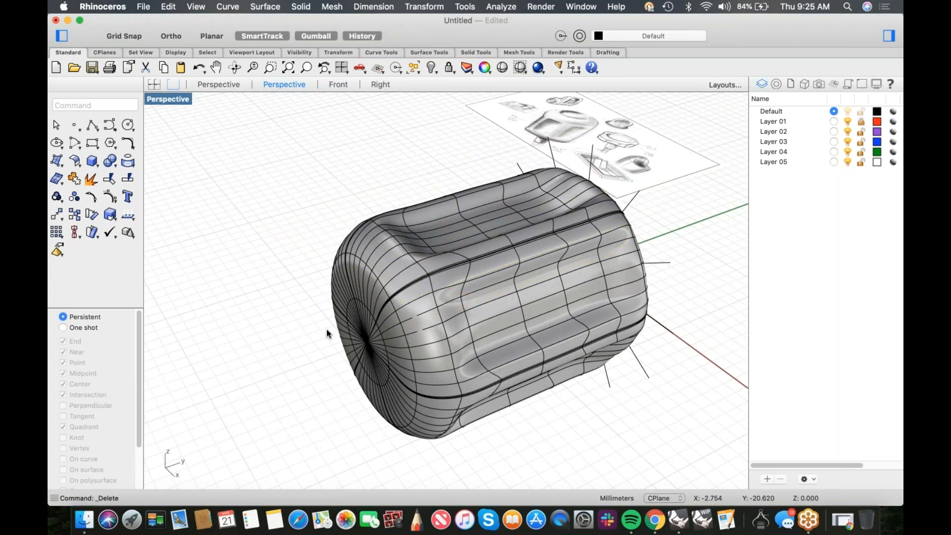
- Try to join all the arrayed knob segments into one polysurface
right_click_drag(326, 329, 544, 313)
key("Home")
key("Home")
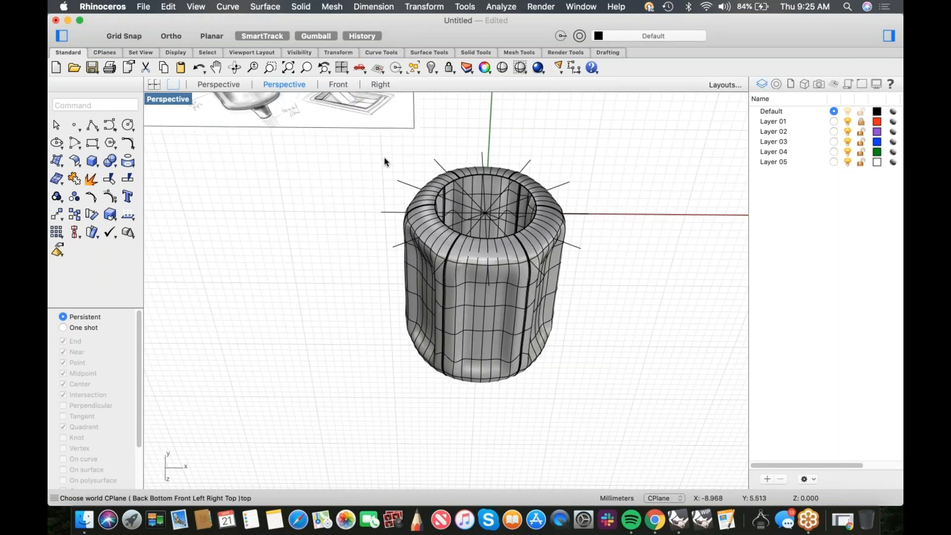
left_click_drag(567, 210, 630, 412)
type("join")
key("Return")
- Show the naked edges of the knob segments and examine the seams between neighbouring segments up close
middle_click(630, 412)
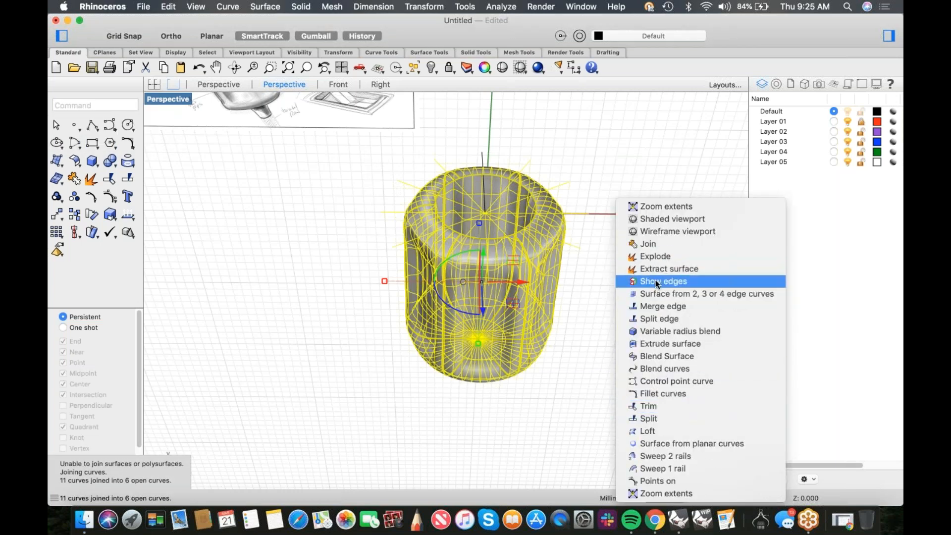
left_click(621, 287)
right_click_drag(600, 289, 426, 305)
scroll(427, 304, "up", 5)
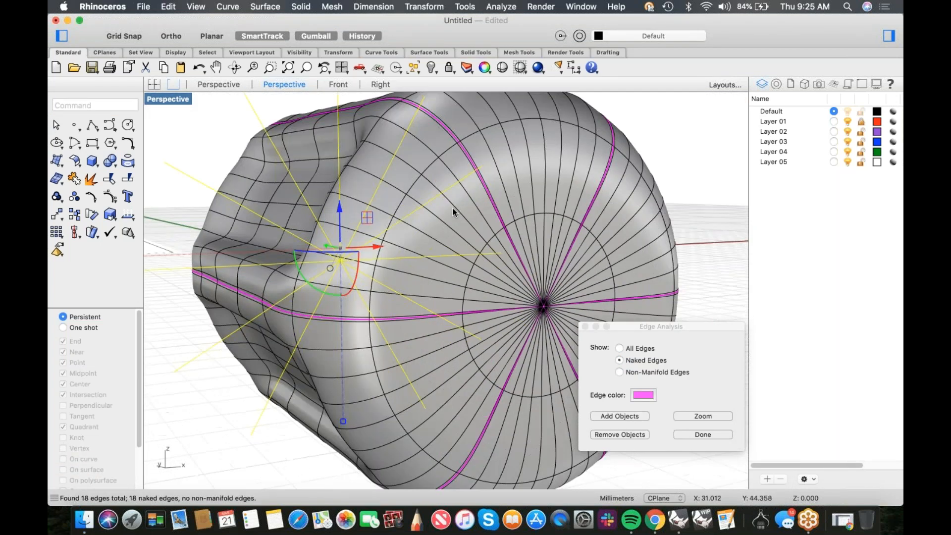
right_click_drag(453, 213, 441, 162)
scroll(304, 159, "up", 5)
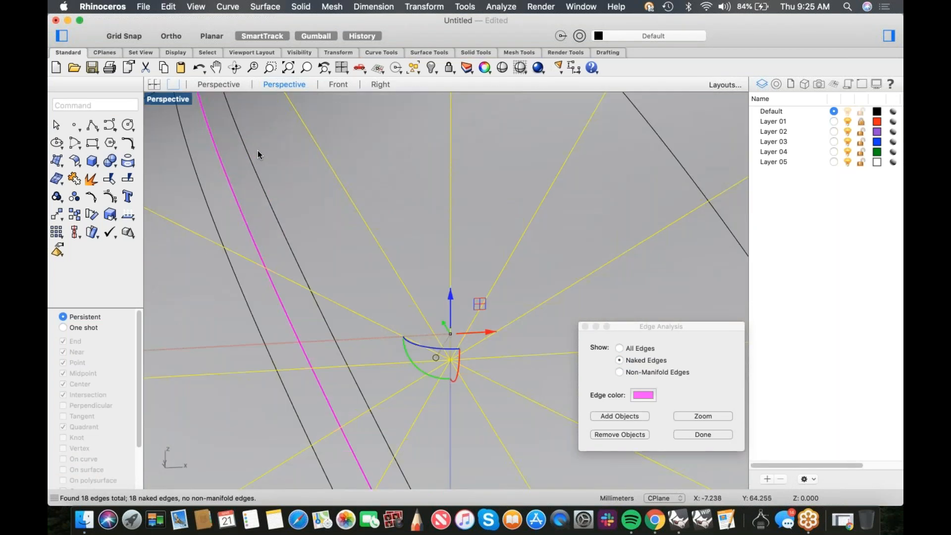
scroll(314, 192, "down", 3)
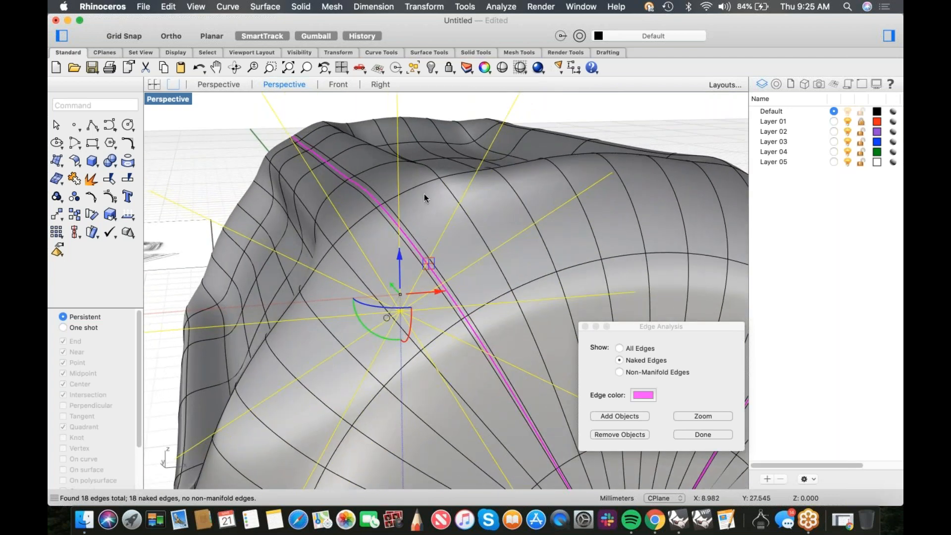
- Try again to join the knob surfaces along the open seam, then clear the selection
left_click(423, 198)
type("join")
key("Return")
left_click(202, 153)
- Examine the naked seams between segments closely in the perspective and front views to find where their edges fail to meet
right_click_drag(370, 217, 313, 206)
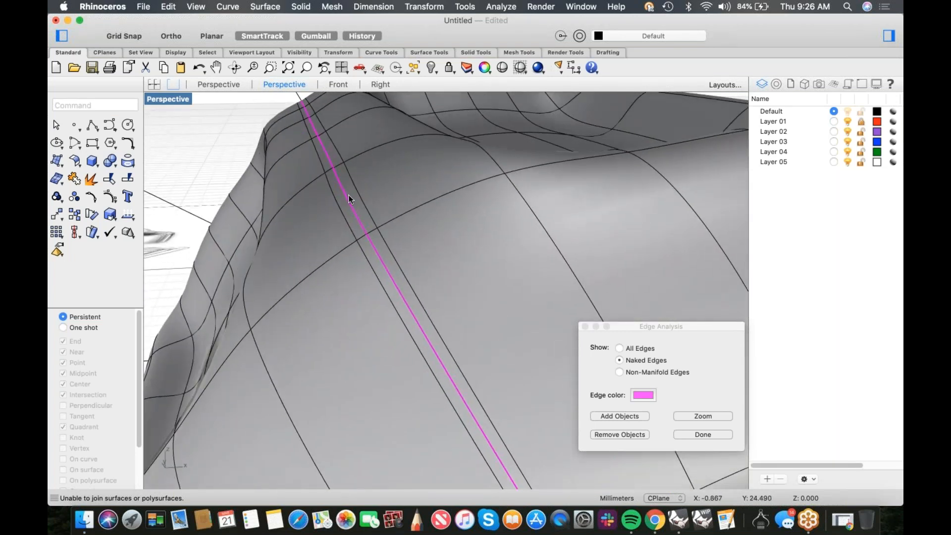
scroll(349, 197, "down", 6)
mouse_move(424, 210)
right_mouse_down()
mouse_move(405, 210)
mouse_move(414, 213)
right_mouse_up()
scroll(415, 239, "up", 10)
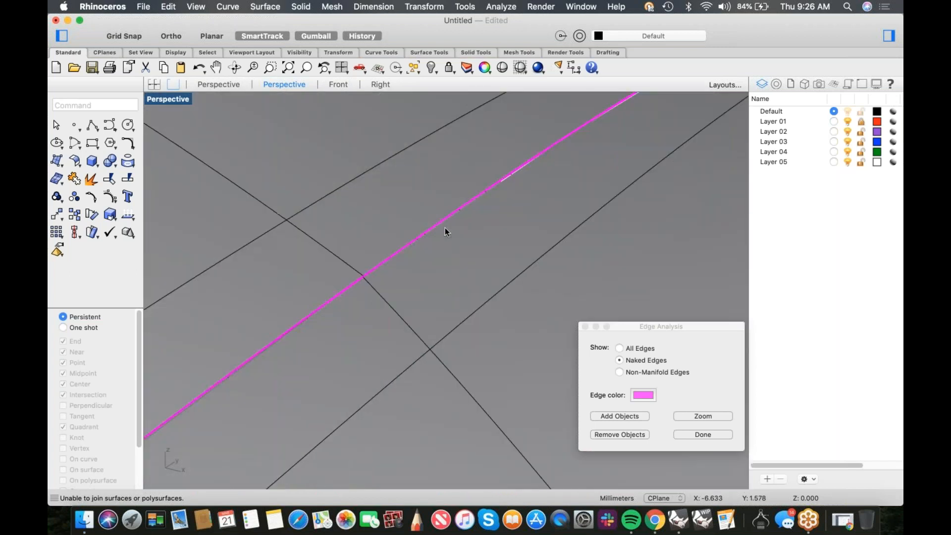
scroll(444, 228, "down", 8)
key("ctrl+super+f")
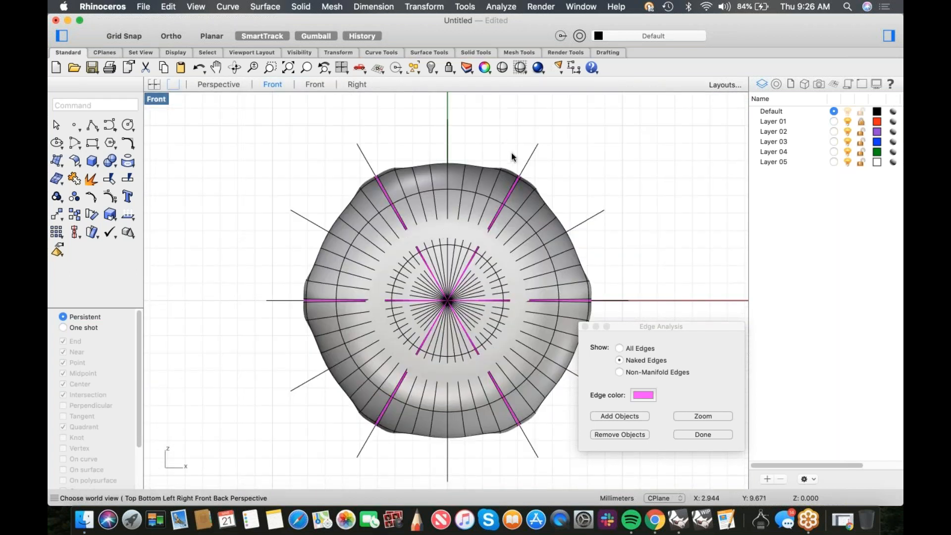
scroll(527, 192, "up", 10)
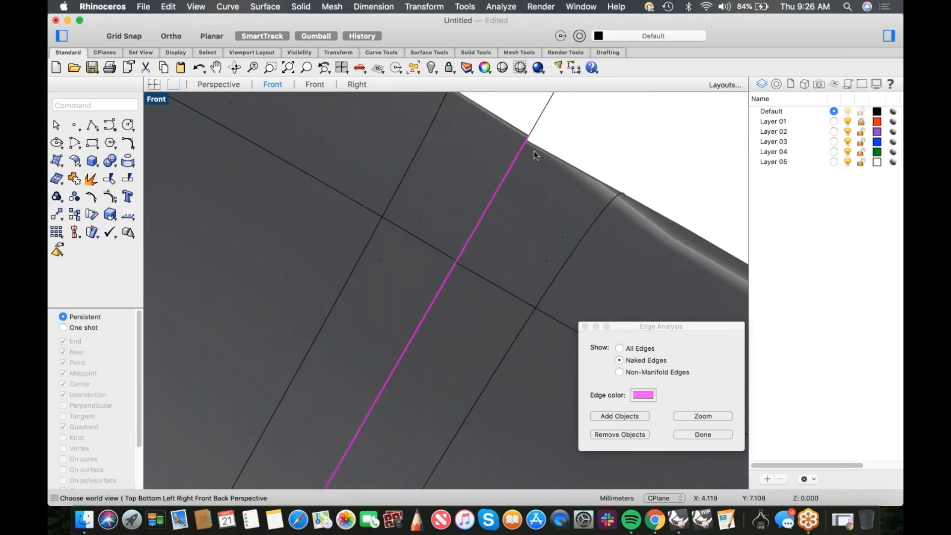
scroll(535, 154, "down", 2)
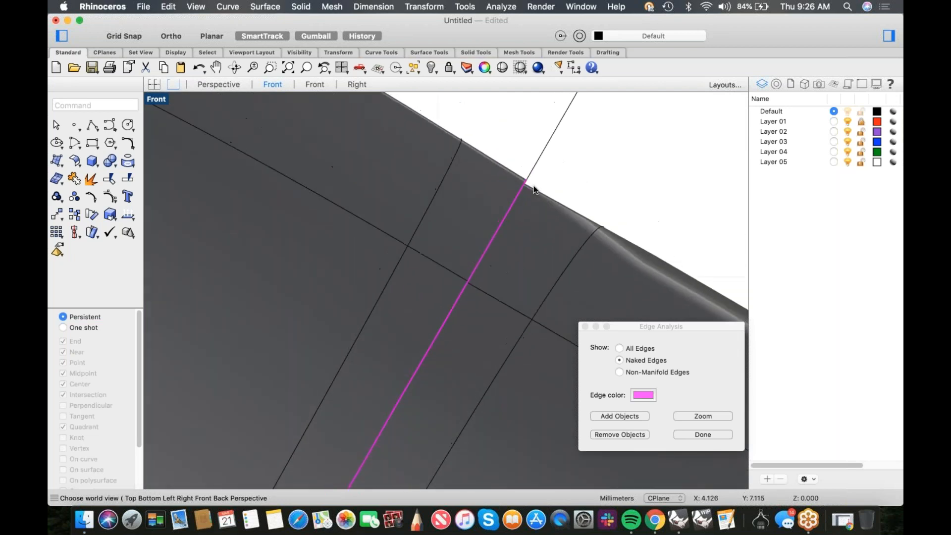
scroll(508, 186, "down", 10)
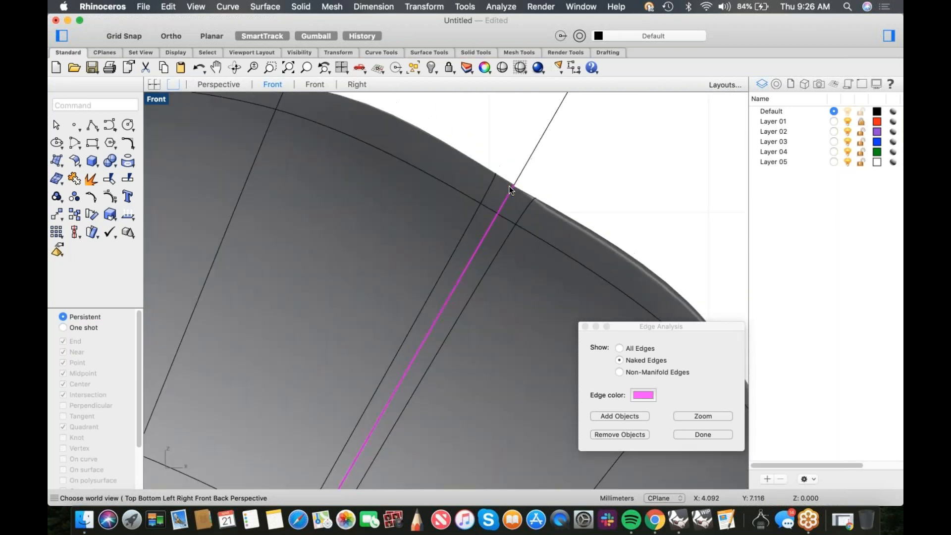
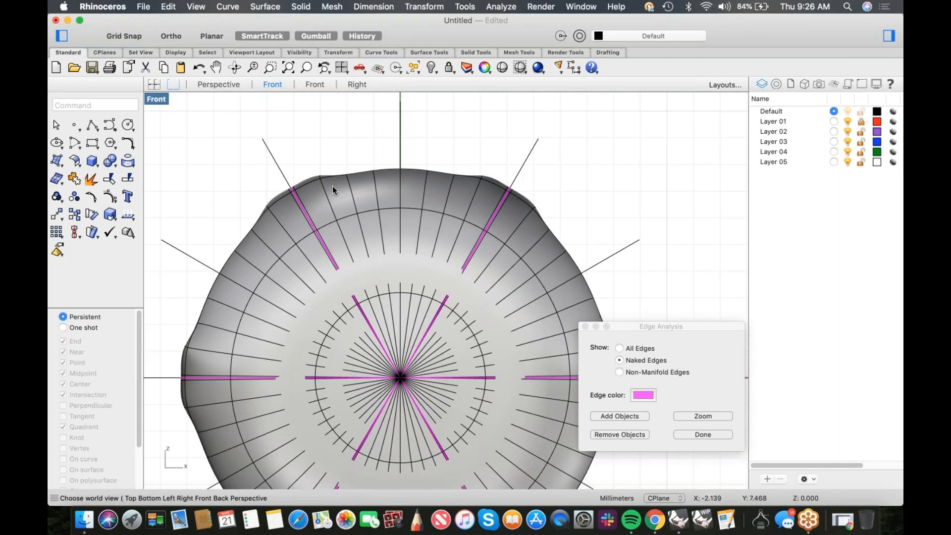
scroll(446, 182, "down", 3)
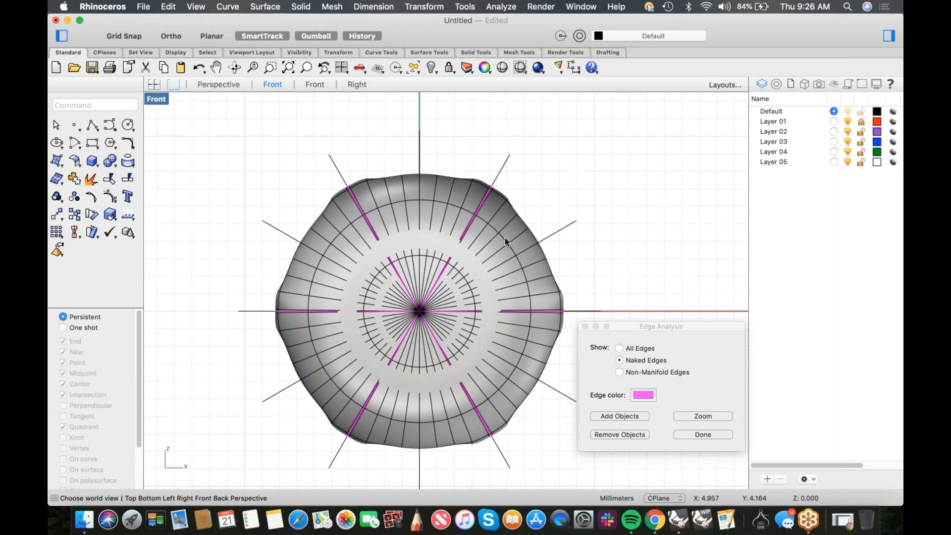
- Delete the five arrayed copies, keeping the original recess segment, and explode the joined construction curve that includes the vertical centreline
left_click(504, 263)
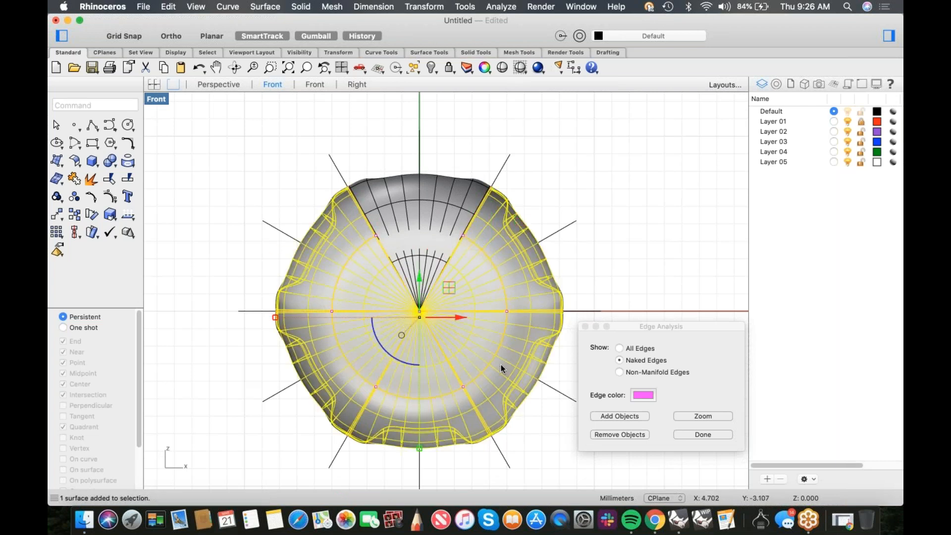
key("Delete")
left_click(394, 159)
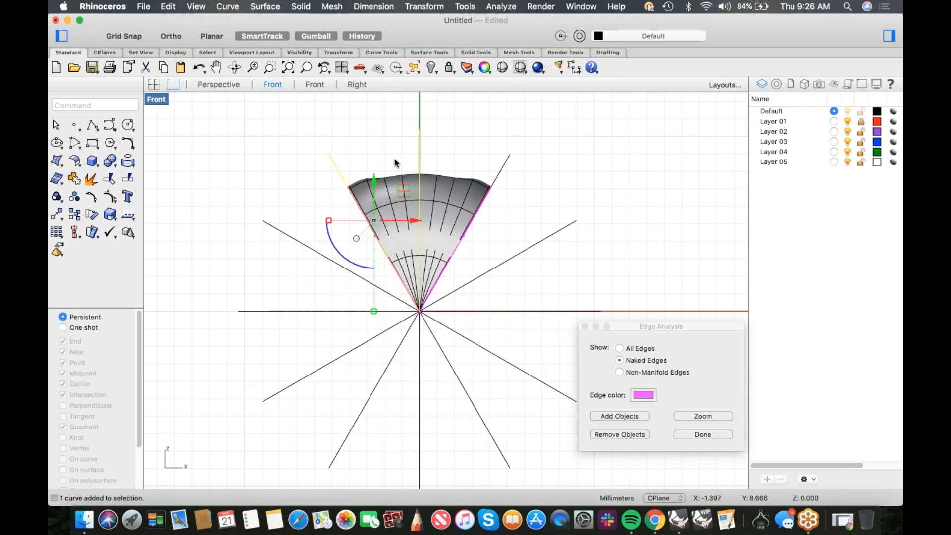
middle_click(411, 150)
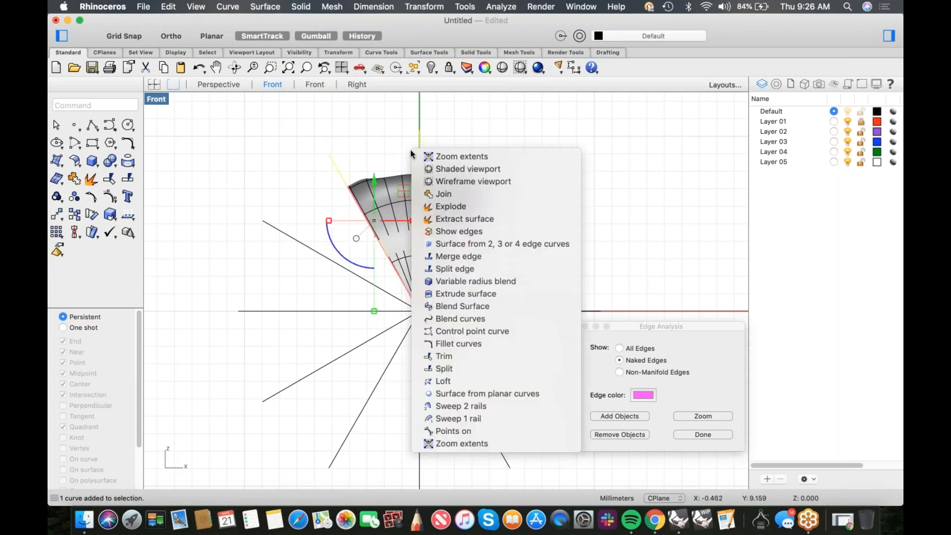
left_click(449, 206)
- Use the vertical centreline to trim away the right half of the recess segment
left_click(420, 173)
type("trim")
key("Return")
left_click(452, 189)
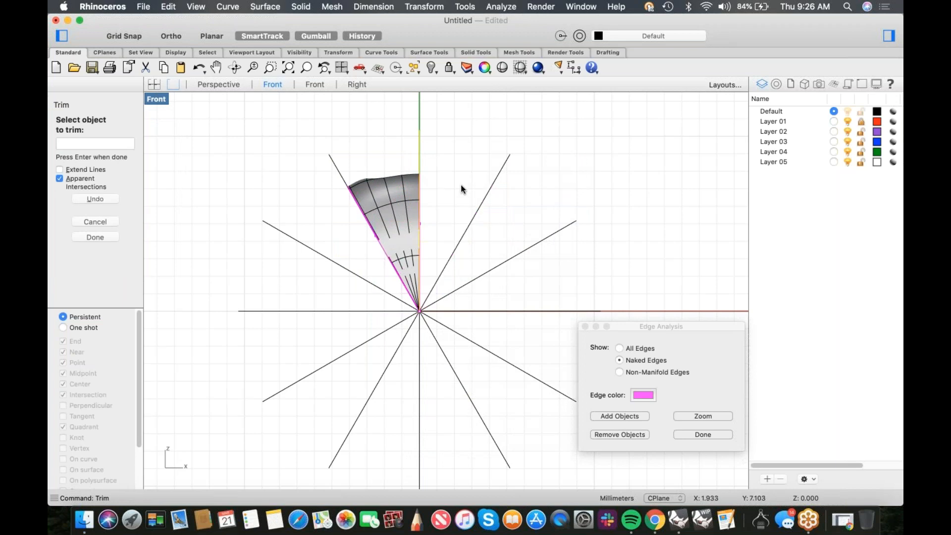
key("Return")
- Mirror the remaining half segment across the vertical centreline through the origin and join the two halves
left_click(414, 186)
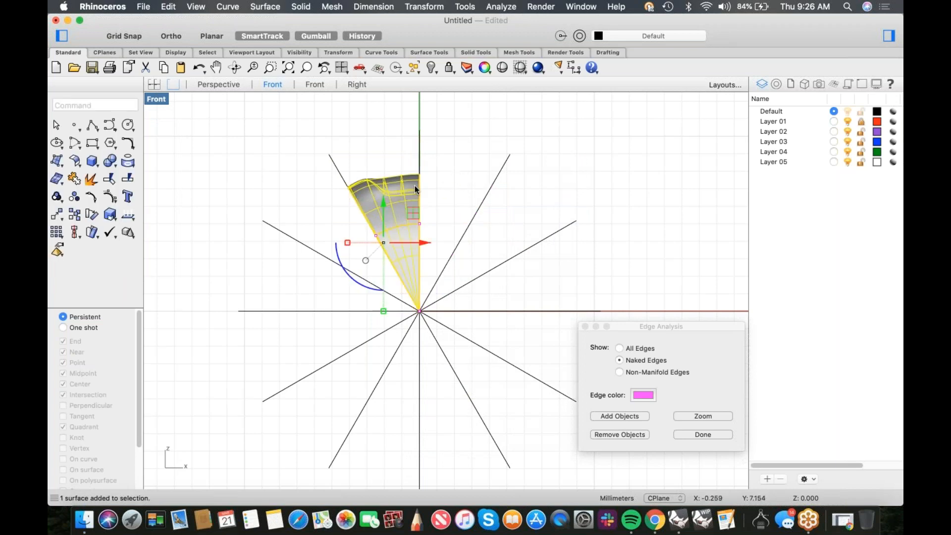
type("mirror")
key("Return")
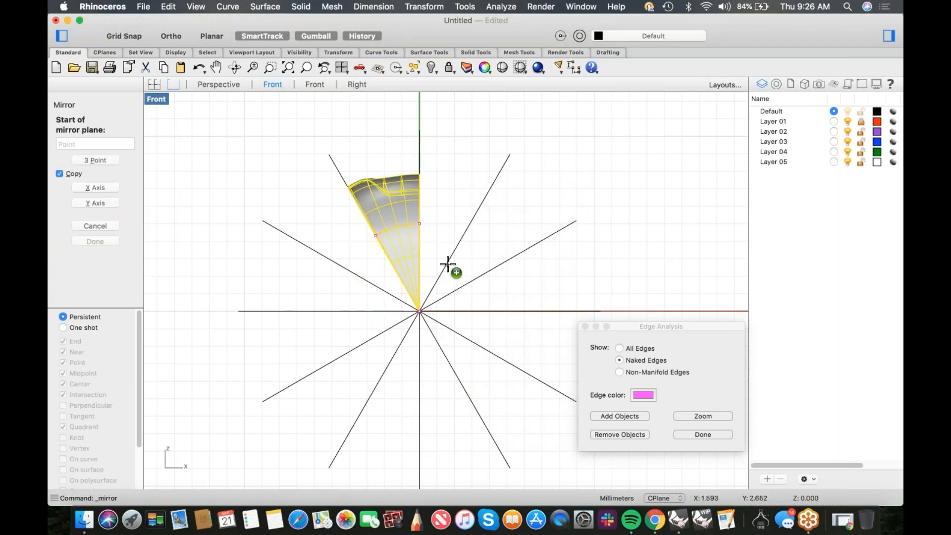
left_click(420, 312)
left_click(420, 208)
left_click(445, 203, "shift")
type("join")
key("Return")
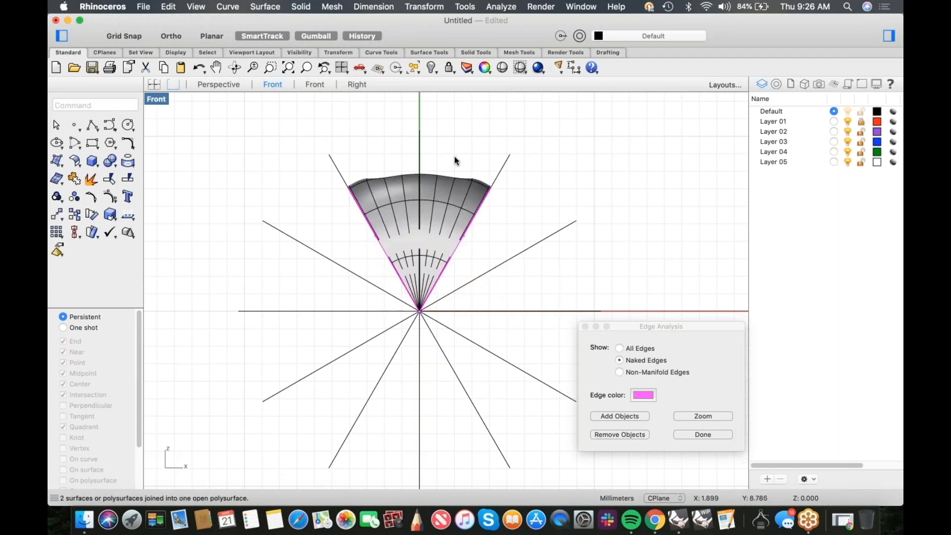
- Polar-array the joined recess segment about the origin with 6 items over a 360-degree fill angle
left_click(456, 198)
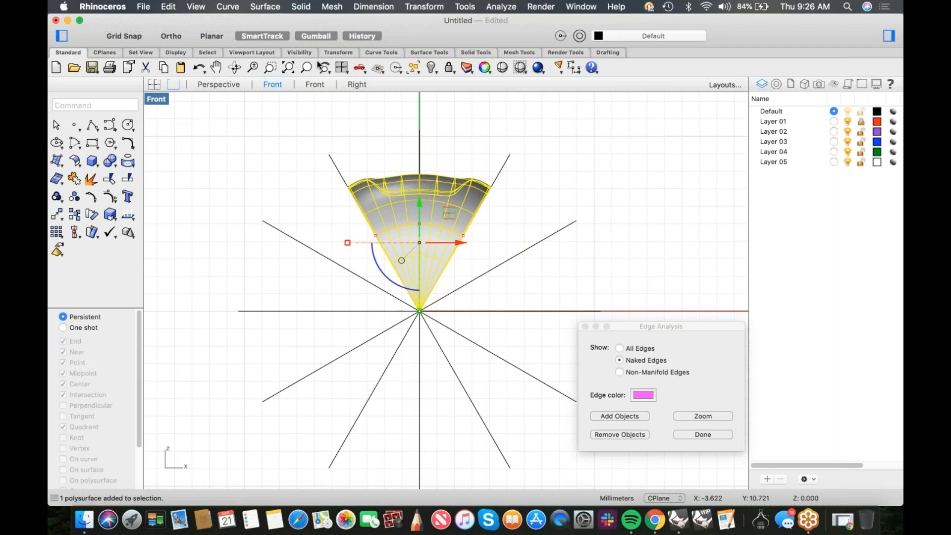
left_click(424, 7)
mouse_move(445, 141)
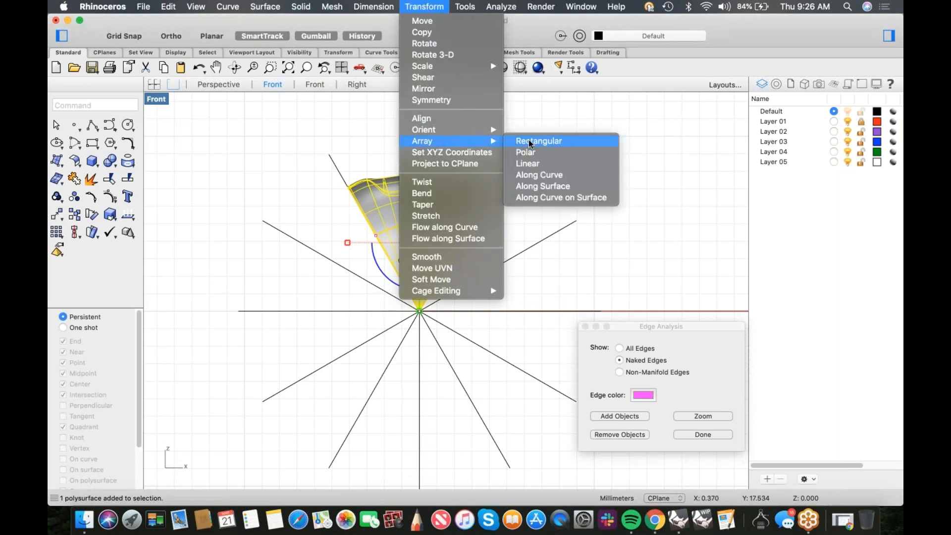
left_click(528, 151)
type("0")
key("Return")
type("6")
key("Return")
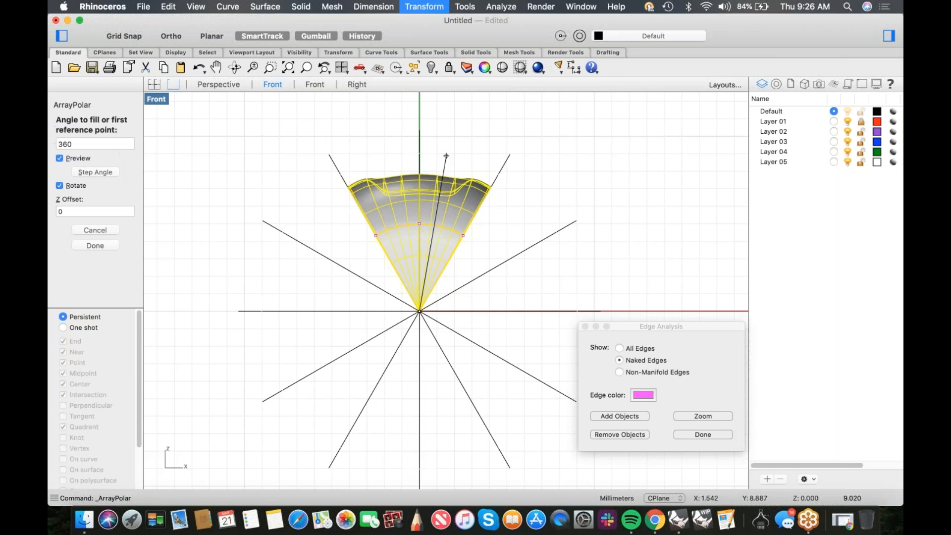
key("Return")
key("Return")
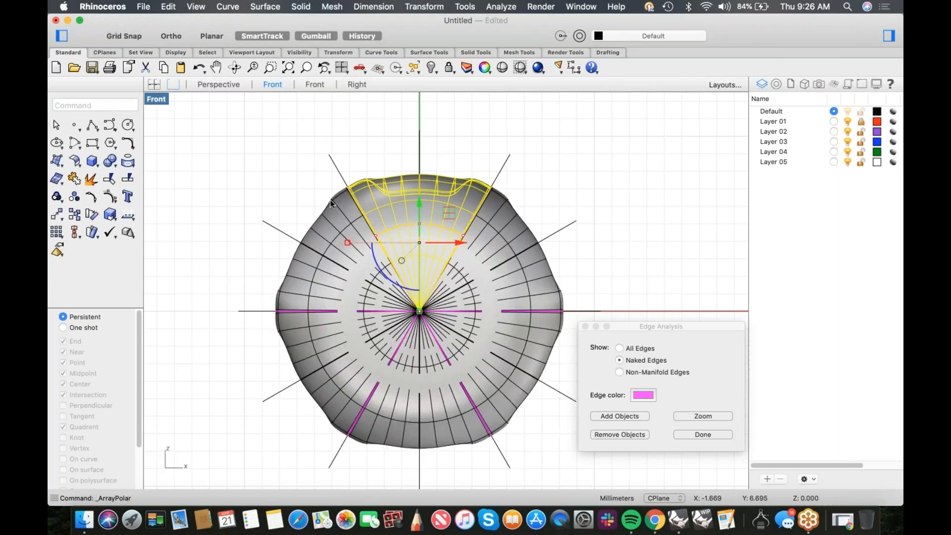
- Select all six arrayed segments and join them into one polysurface, then deselect
scroll(310, 197, "down", 2)
left_click_drag(249, 150, 534, 435)
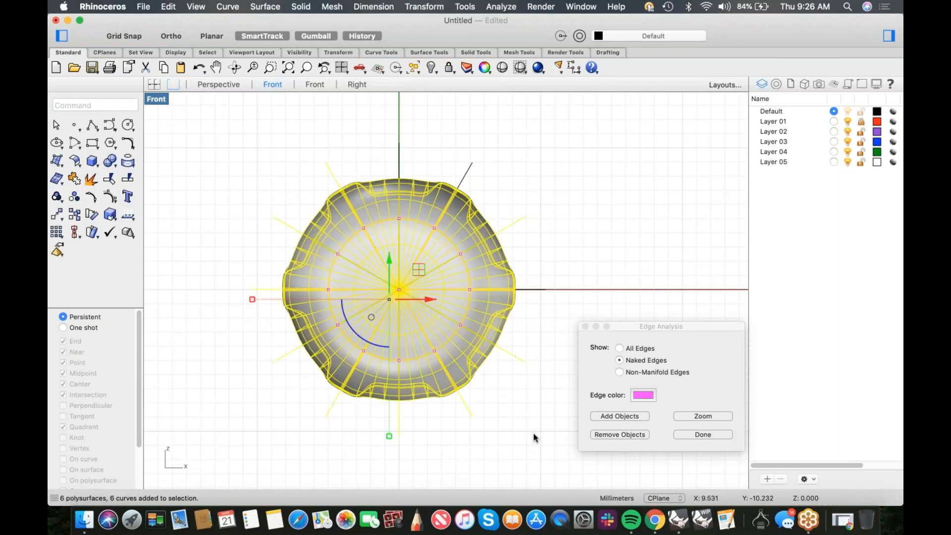
type("join")
key("Return")
left_click(562, 202)
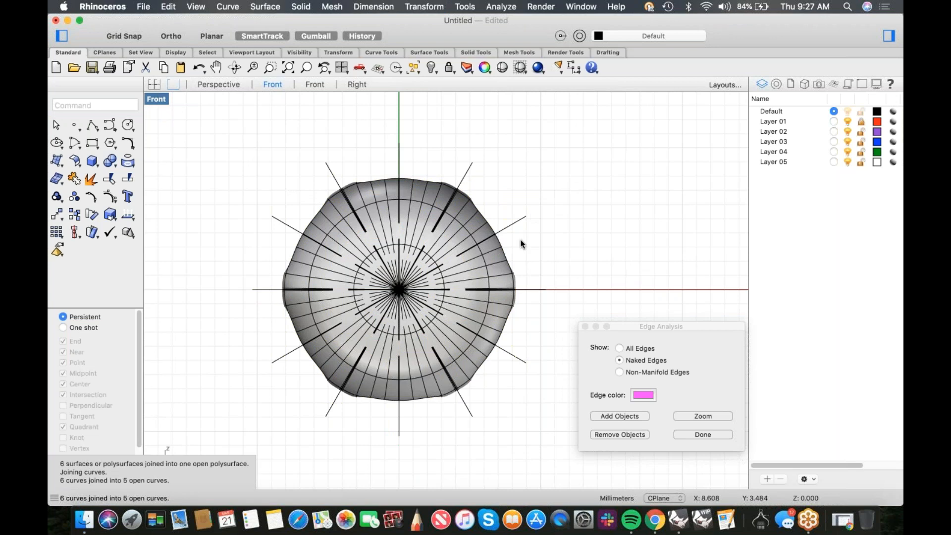
- Inspect the knob's open end in the perspective view and unhide the hidden surfaces of the end recess
type("4")
key("Return")
right_click_drag(508, 243, 472, 231)
right_click_drag(569, 229, 497, 224)
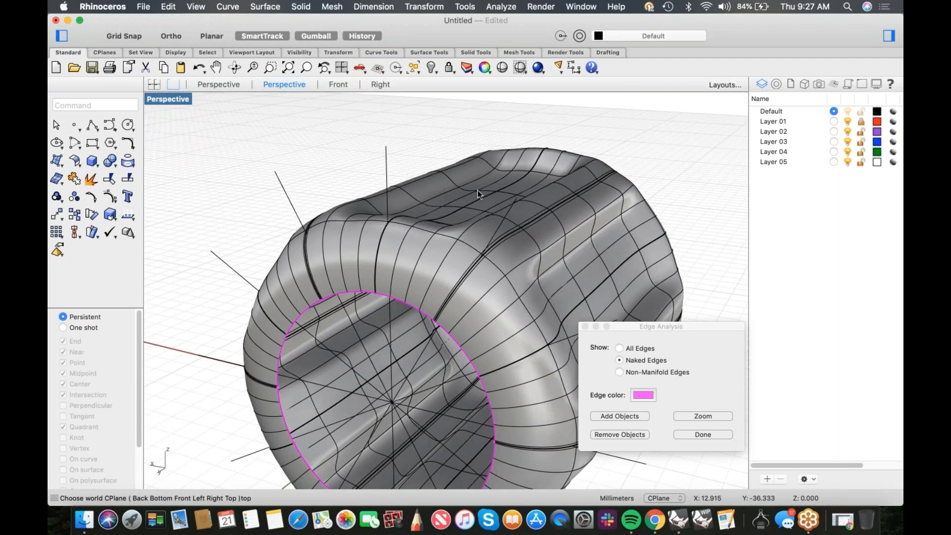
mouse_move(532, 245)
right_mouse_down()
mouse_move(456, 227)
mouse_move(545, 217)
mouse_move(529, 227)
right_mouse_up()
right_click_drag(421, 208, 485, 228)
key("ctrl+alt+h")
- Select the ring-shaped wall surface of the end recess and join it to the knob body
left_click(473, 225)
key("Down")
key("Return")
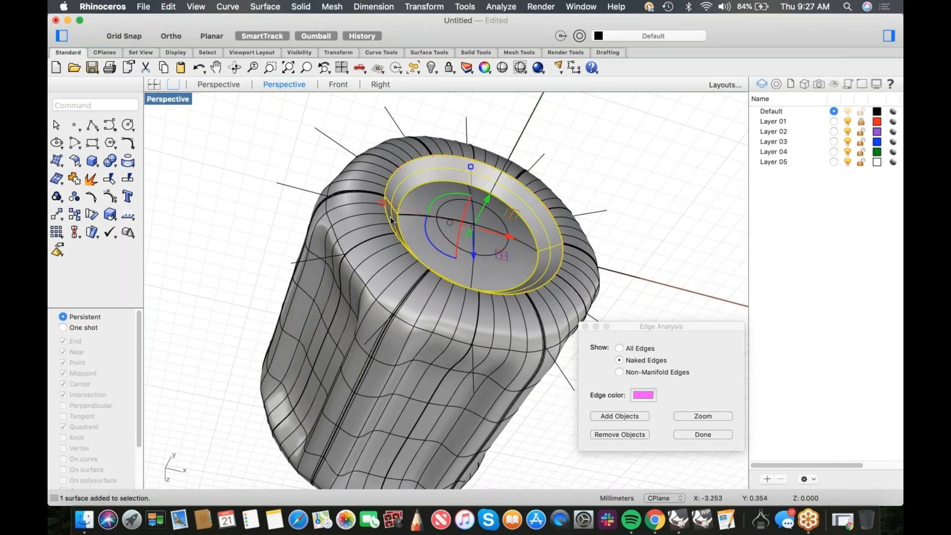
left_click(367, 231)
type("join")
key("Return")
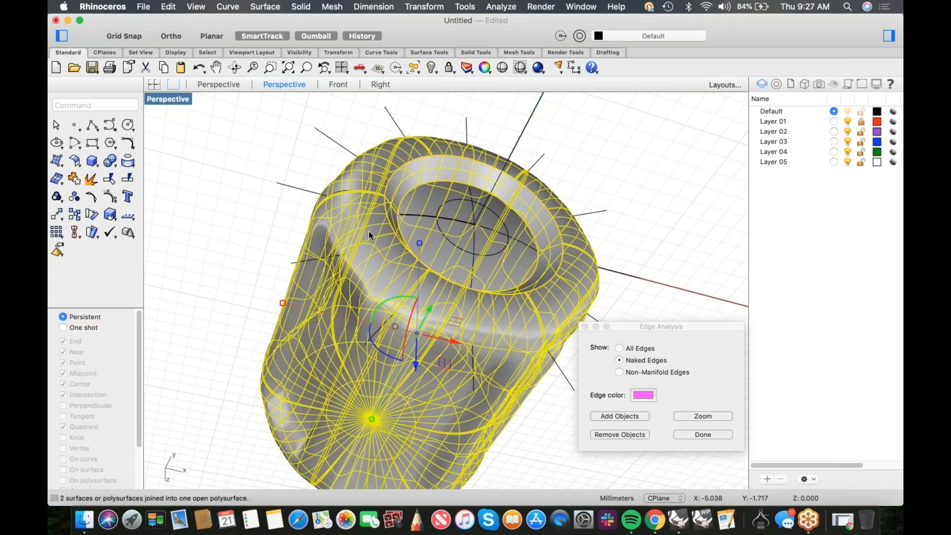
- Join the circular floor surface of the end recess to the knob body to close it
right_click_drag(497, 201, 501, 242)
left_click(465, 246)
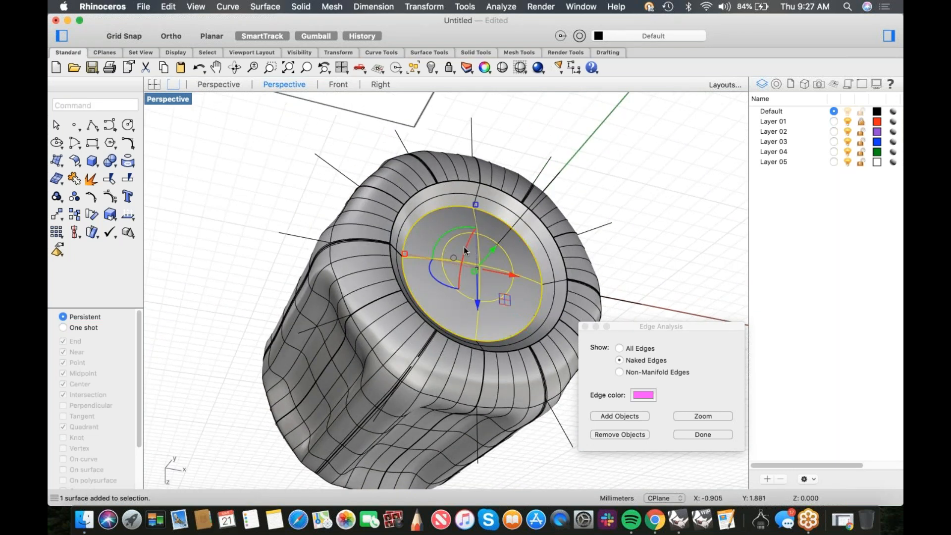
left_click(426, 207, "shift")
type("join")
key("Return")
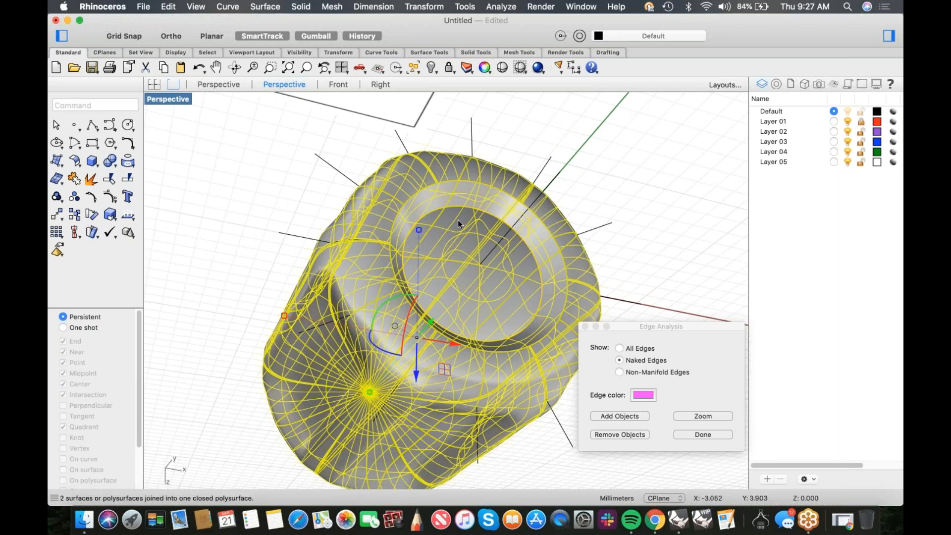
- Clear the knob body selection and select all the curves in the model
scroll(566, 220, "down", 3)
right_click_drag(566, 220, 543, 236)
type("c")
left_click(54, 120)
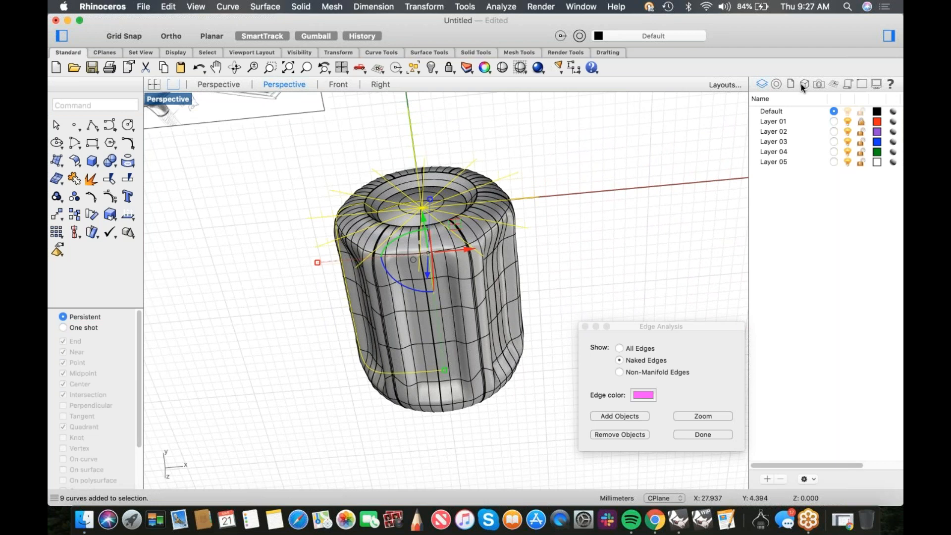
- Rename Layer 01 as "curves"
double_click(775, 122)
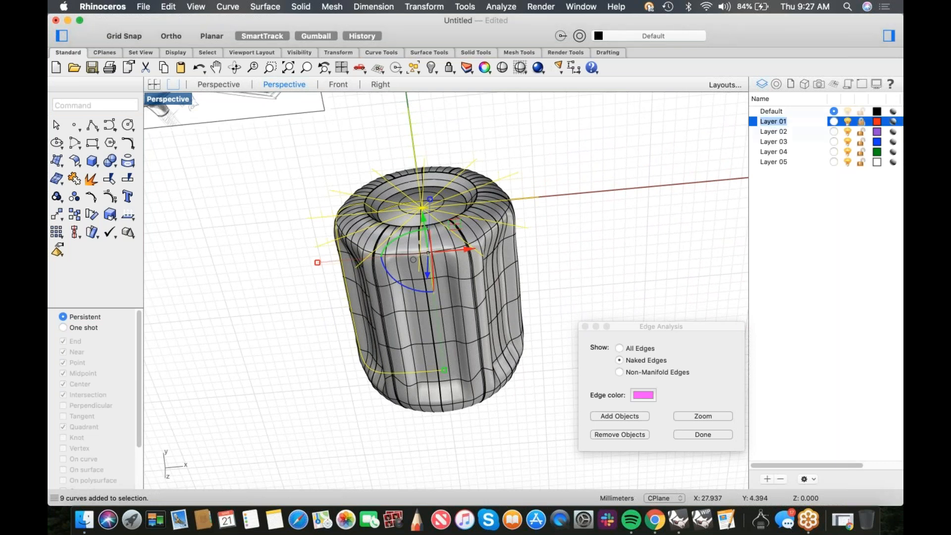
type("curves")
key("Return")
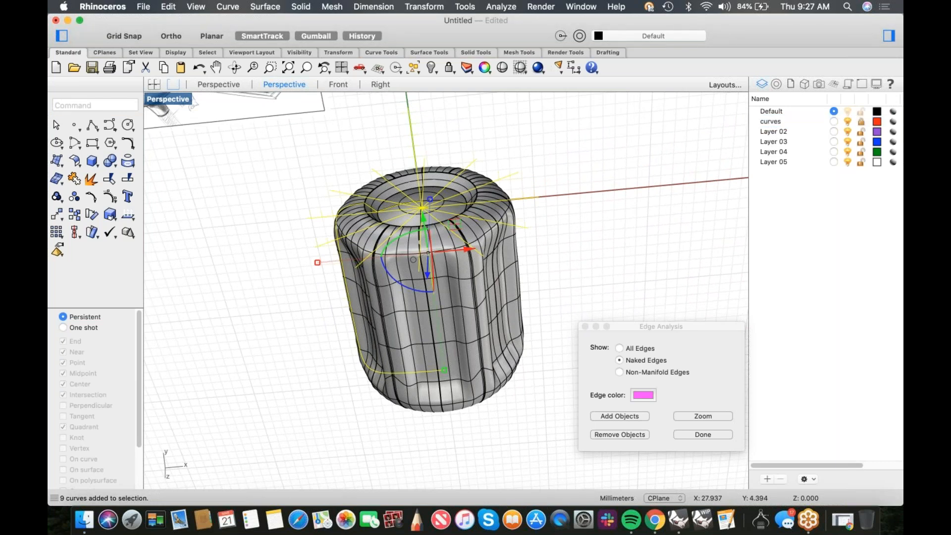
- Move the selected construction curves to the curves layer and hide that layer
right_click(779, 123)
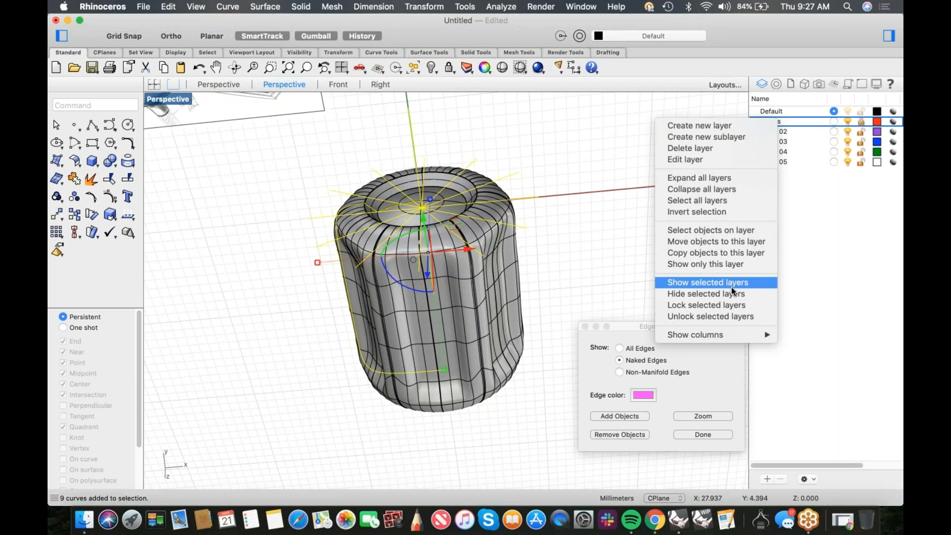
left_click(724, 241)
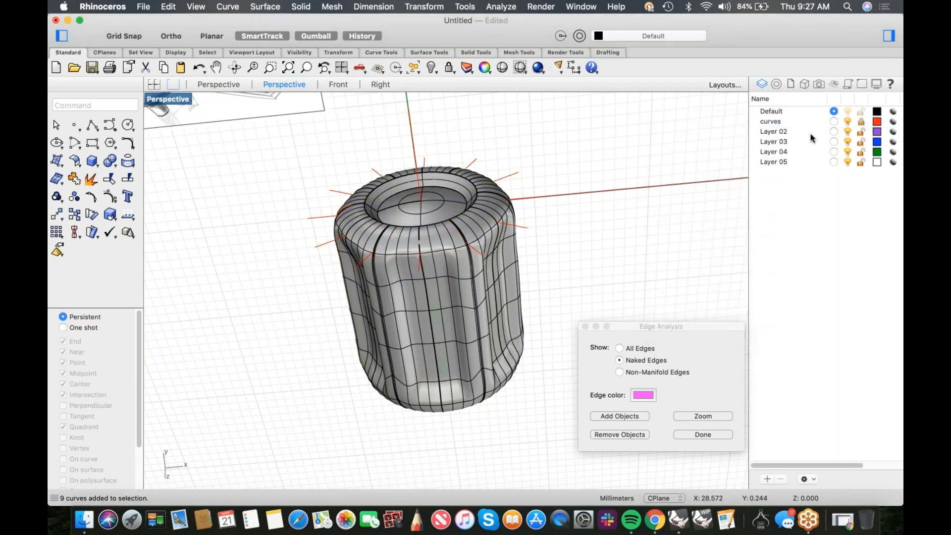
left_click(847, 121)
- Examine the knob's rounded closed end in the front and top views
right_click_drag(555, 245, 501, 230)
key("super+2")
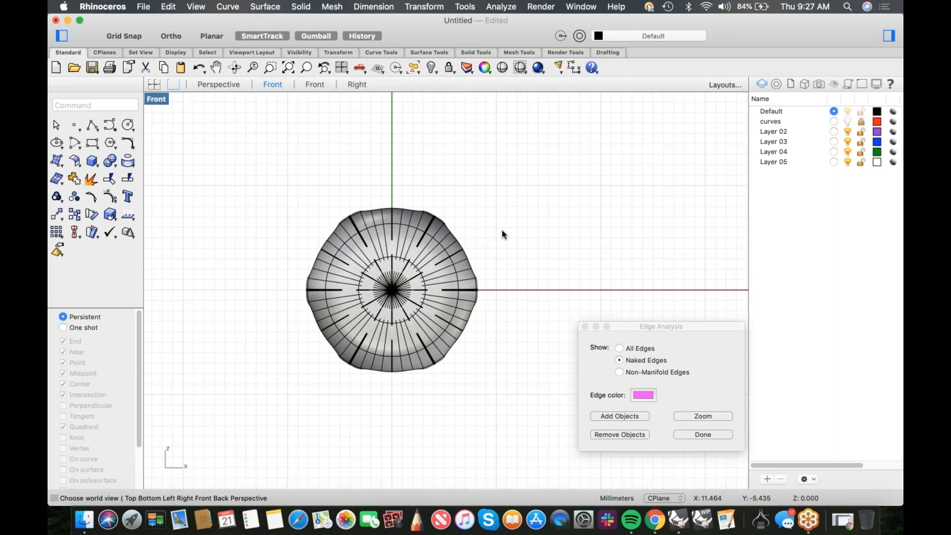
key("super+3")
key("super+2")
type("t")
key("Return")
scroll(438, 298, "up", 5)
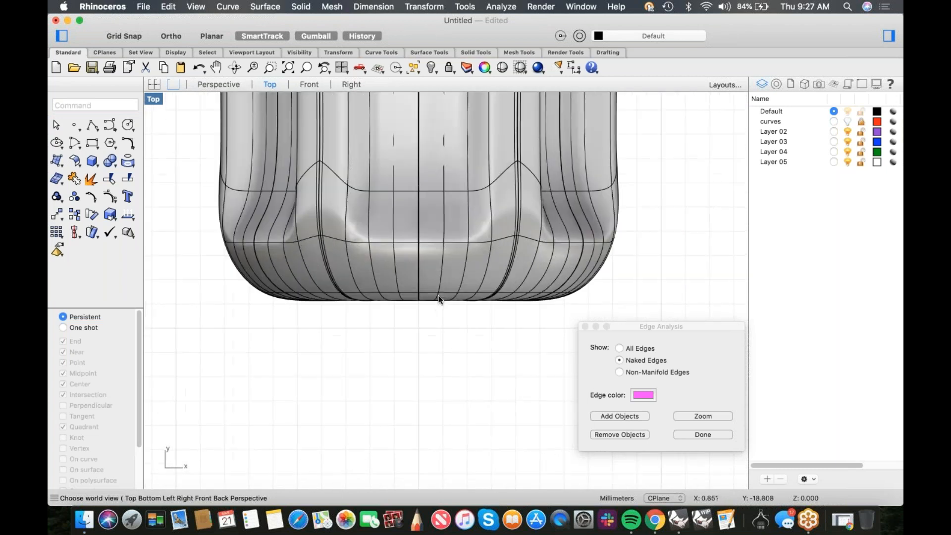
scroll(424, 292, "up", 4)
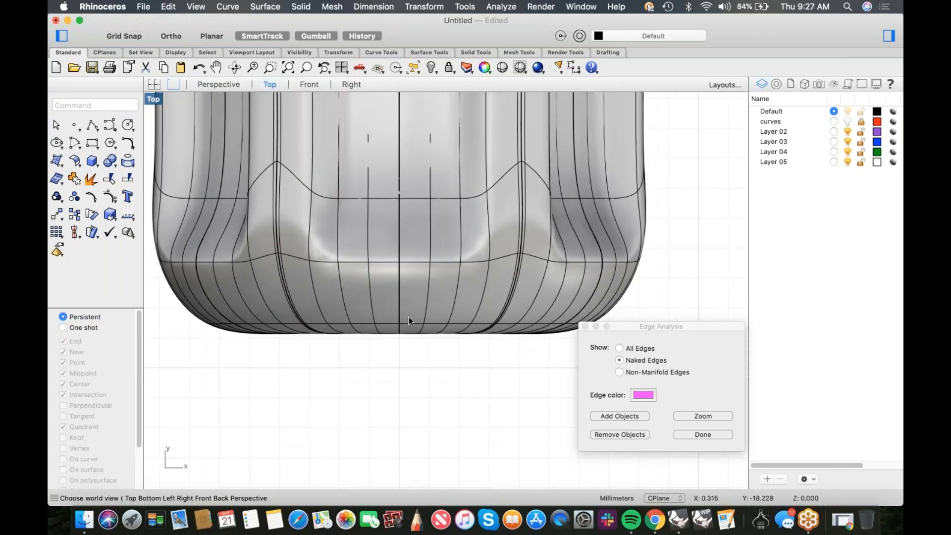
scroll(433, 310, "down", 5)
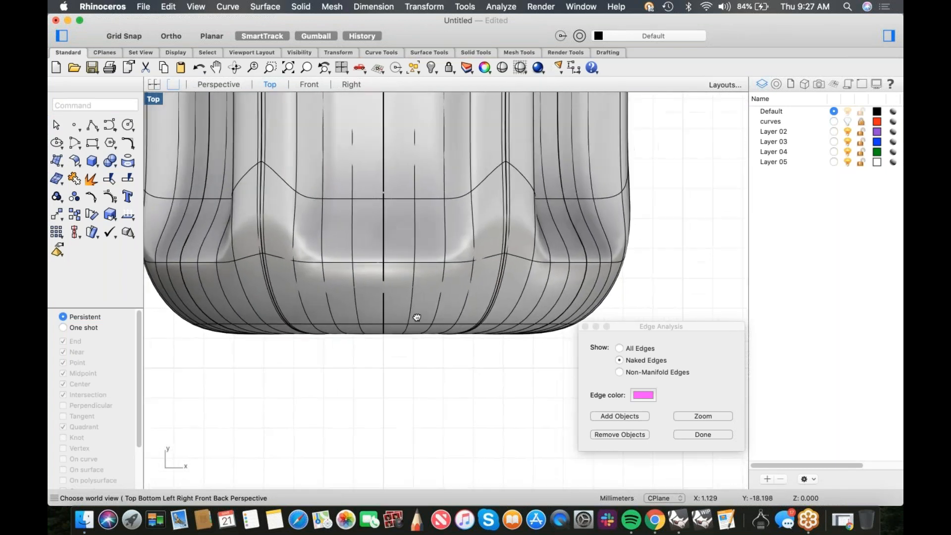
scroll(448, 292, "down", 2)
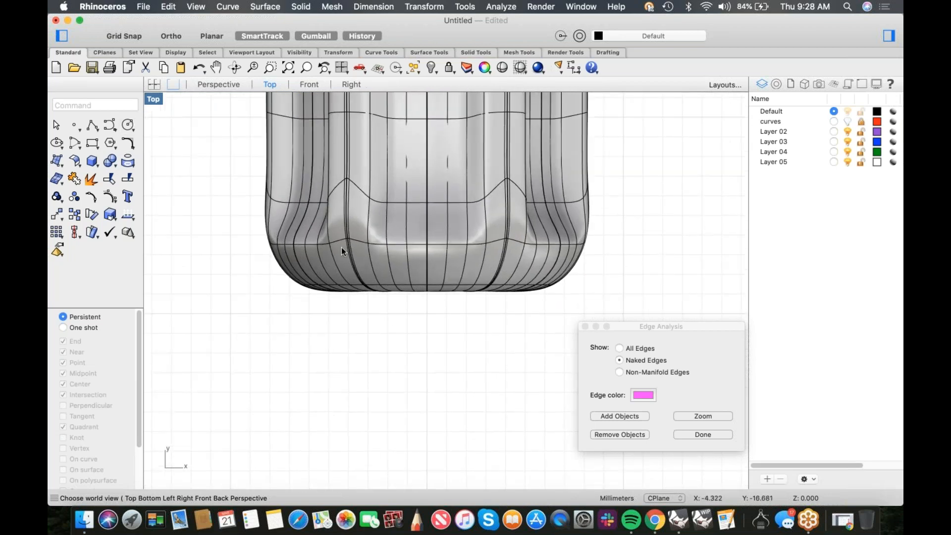
- Start a solid cylinder centred on the pole of the knob's closed end and set its radius freehand
type("p")
key("Return")
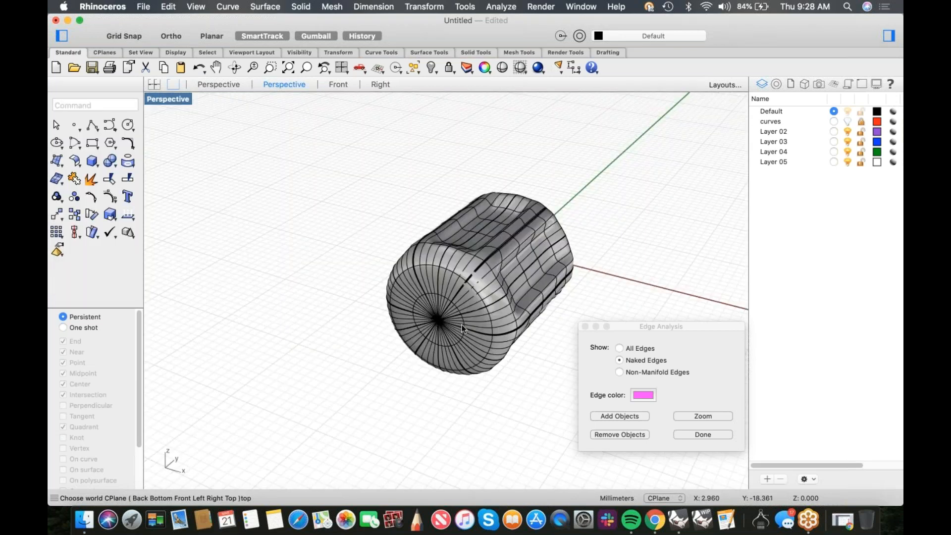
scroll(429, 308, "up", 5)
scroll(429, 308, "up", 2)
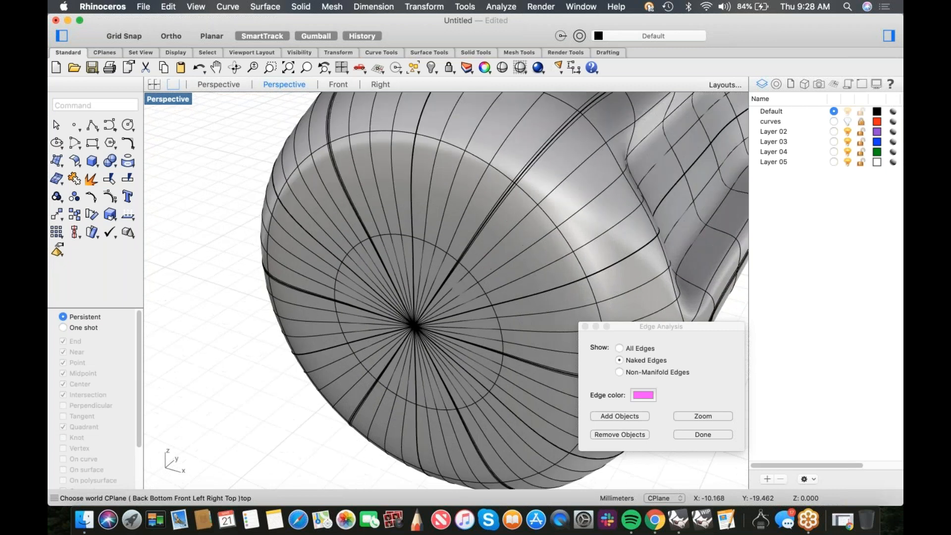
left_click(98, 168)
left_click(142, 185)
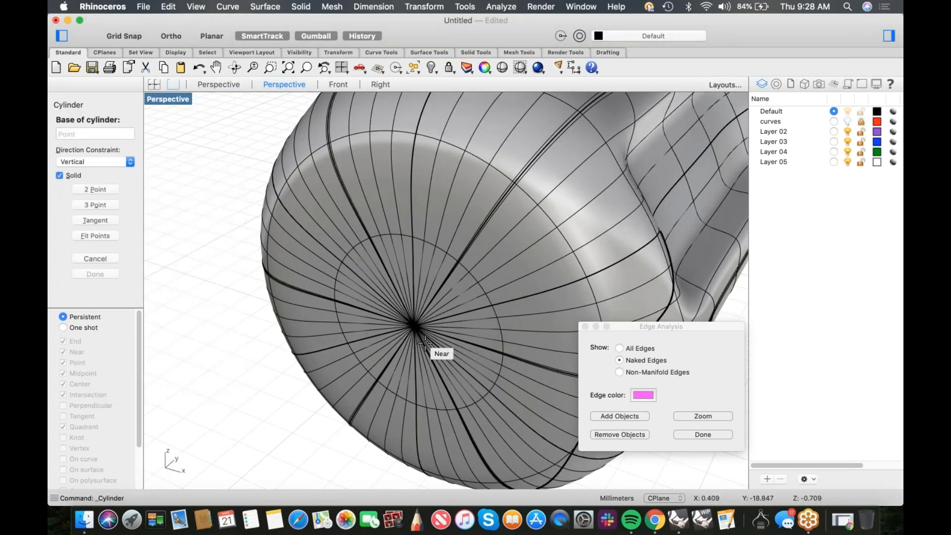
left_click(415, 325)
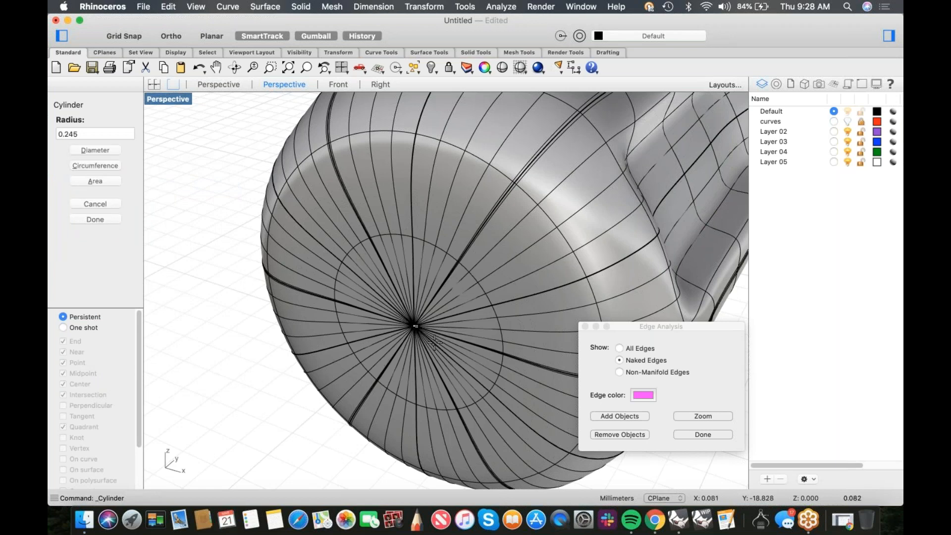
key("shift")
left_click(478, 365, "shift")
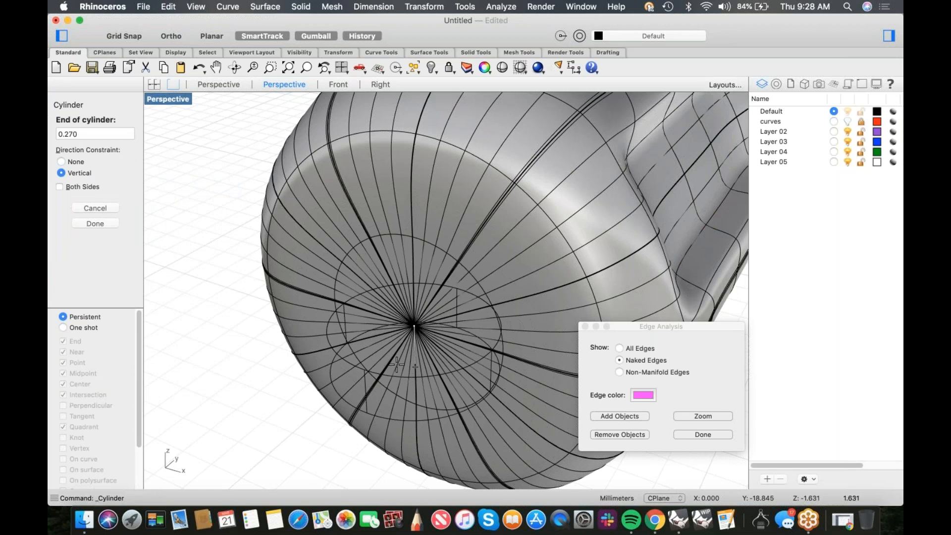
- Set the cylinder's direction constraint to None and extend it outward along the knob's axis by about 7 mm
left_click(61, 161)
scroll(309, 350, "down", 5)
key("shift")
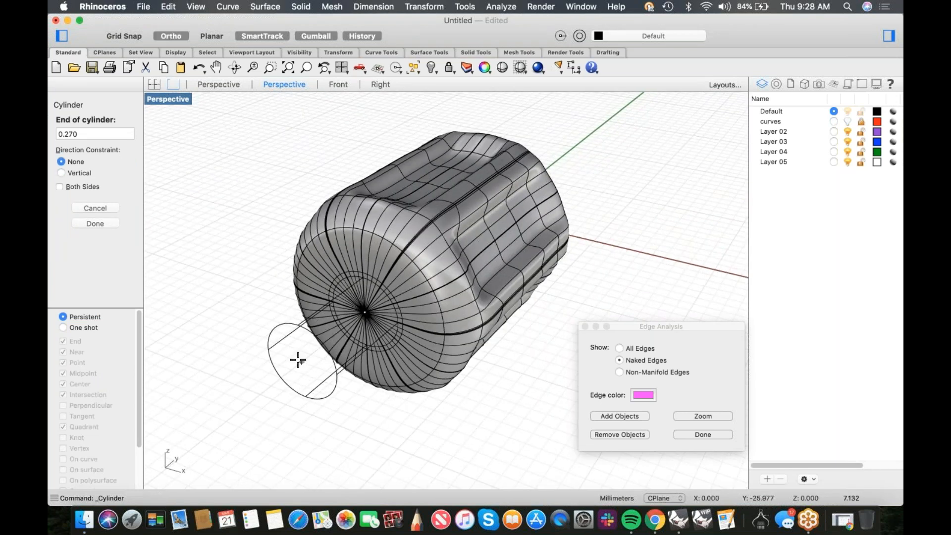
left_click(288, 363, "shift")
- Move the cylinder slightly along the knob's axis so that its inner end sinks into the knob body
right_click_drag(286, 366, 397, 297)
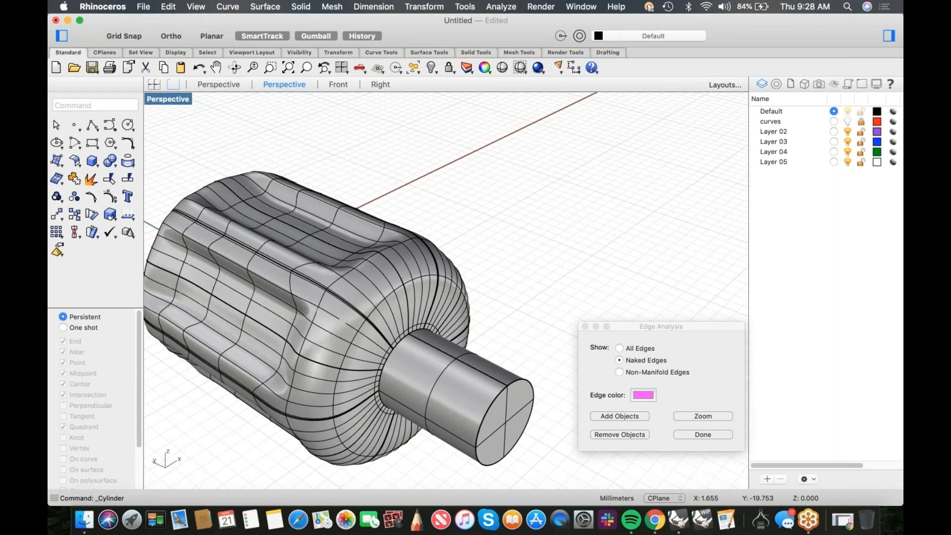
scroll(406, 280, "up", 3)
left_click(414, 295)
scroll(414, 295, "up", 1)
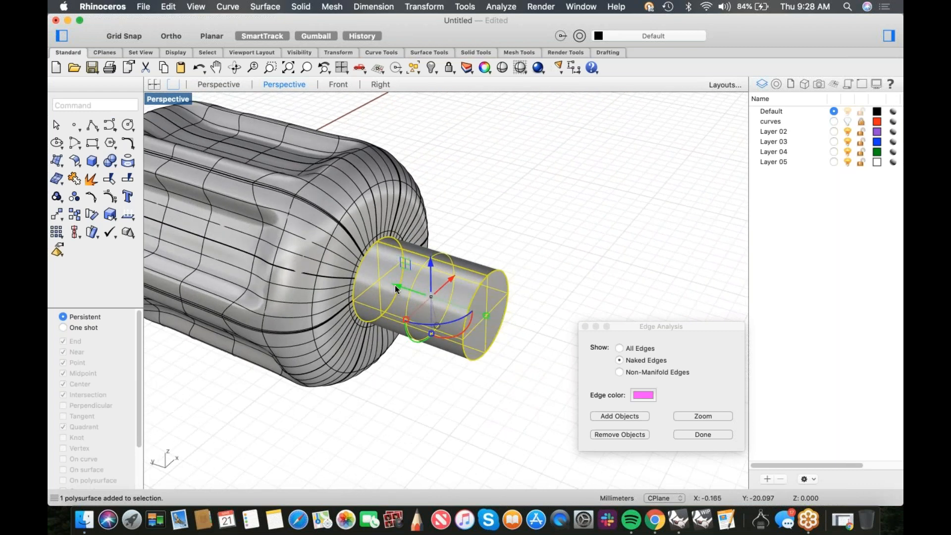
mouse_move(431, 296)
left_mouse_down()
mouse_move(404, 290)
mouse_move(435, 301)
left_mouse_up()
left_click(516, 302)
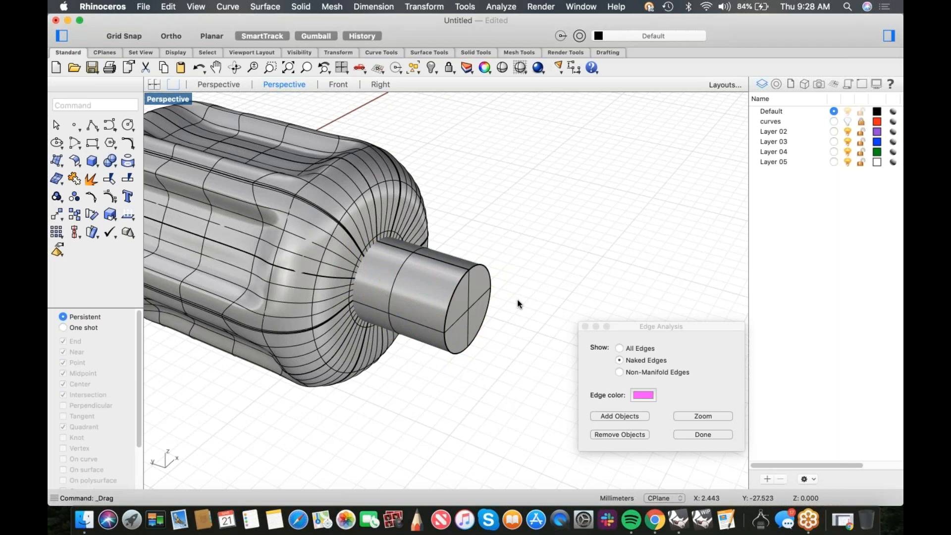
- Taper the cylinder by uniformly scaling down its outer end face
left_click(475, 308)
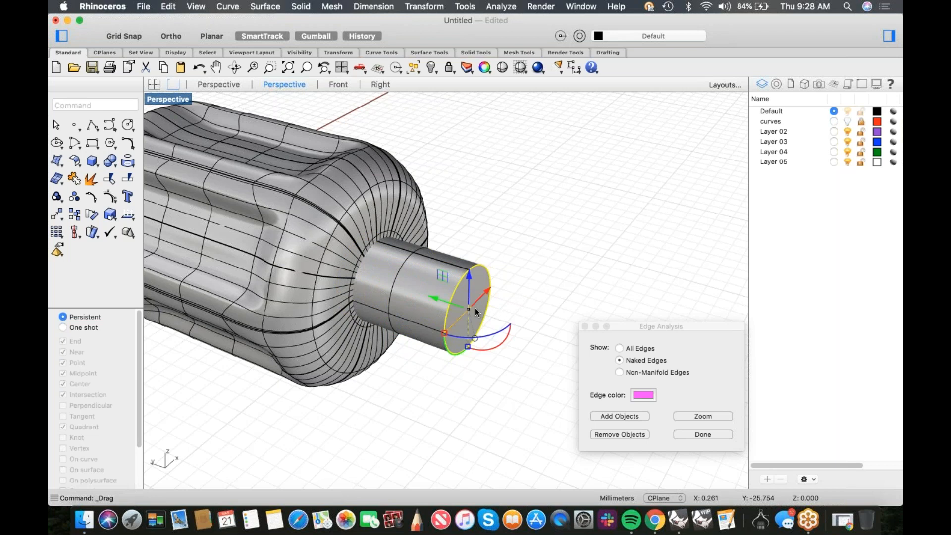
left_click(429, 296)
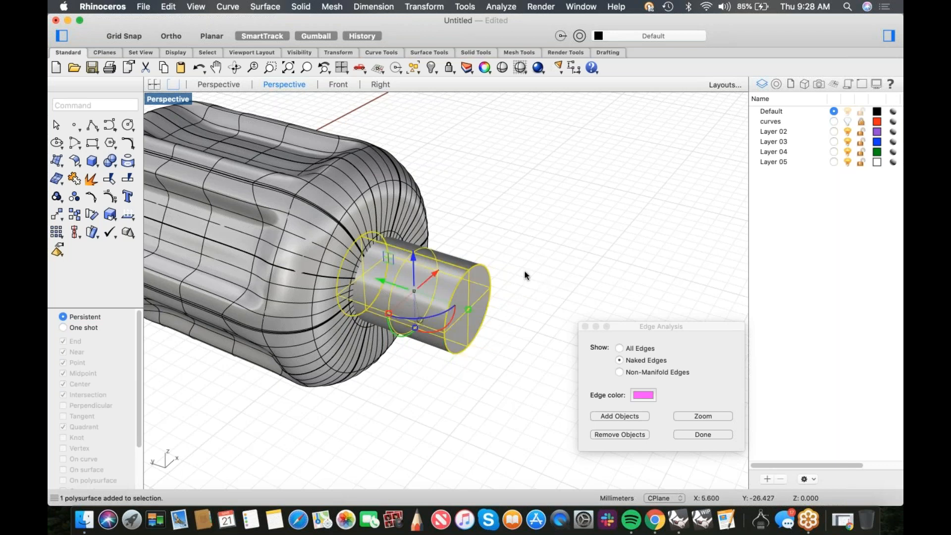
left_click(503, 304)
left_click(472, 306)
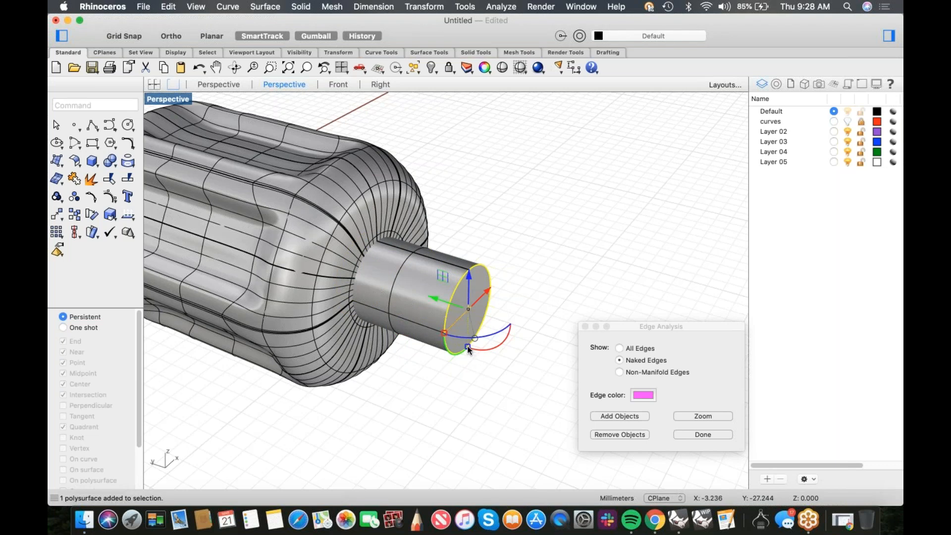
left_click_drag(445, 333, 453, 332, "shift")
- Join the tapered shaft and the knob body into one solid with Boolean Union
mouse_move(518, 290)
right_mouse_down()
mouse_move(478, 322)
mouse_move(477, 291)
mouse_move(519, 290)
mouse_move(509, 302)
right_mouse_up()
scroll(508, 299, "up", 3)
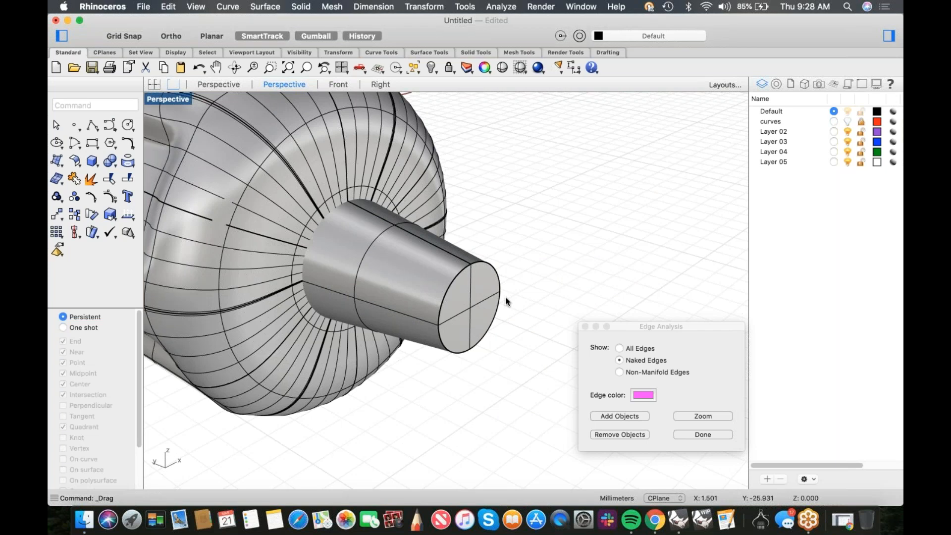
left_click(426, 268)
left_click(427, 197, "shift")
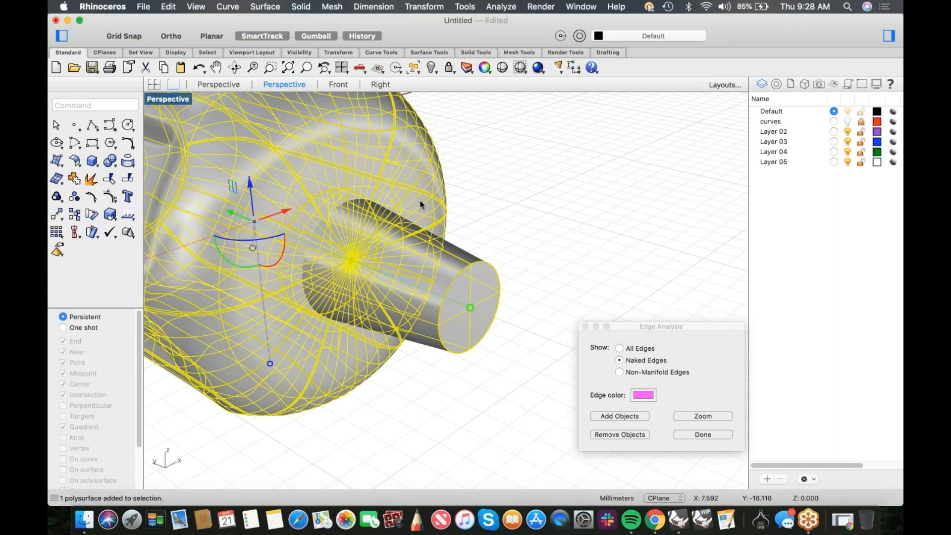
left_click(109, 161)
right_click_drag(550, 221, 610, 222, "shift")
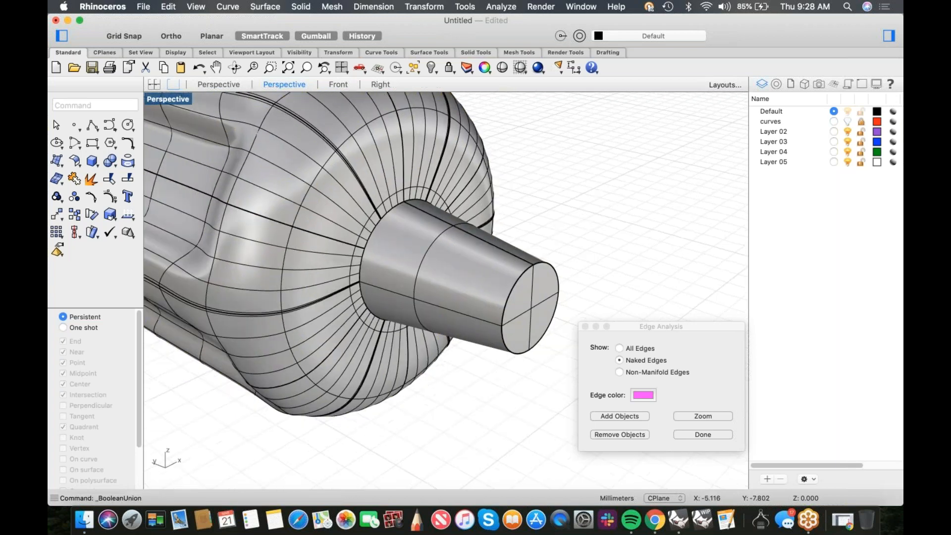
- Apply a variable radius blend of 1 mm to the chained edges where the shaft meets the knob
left_click(108, 162)
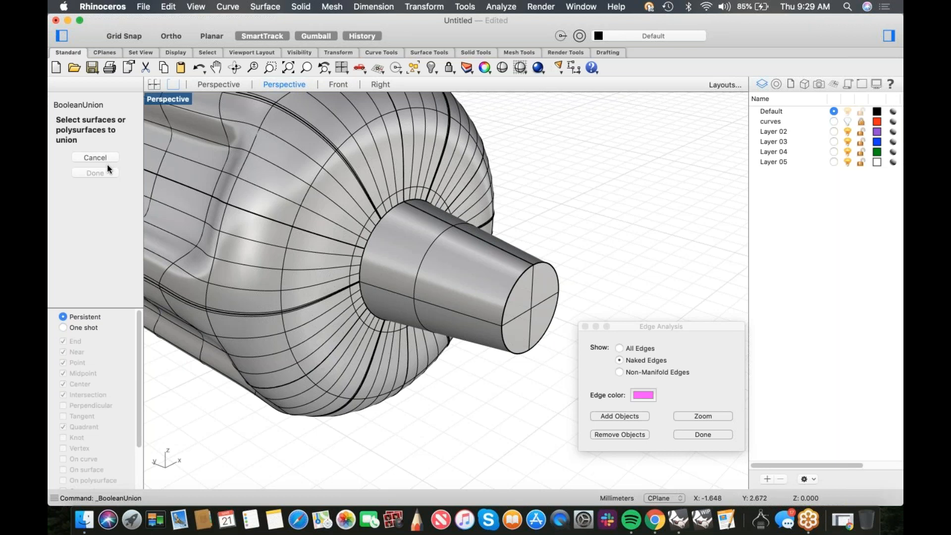
left_click(107, 158)
left_click(113, 166)
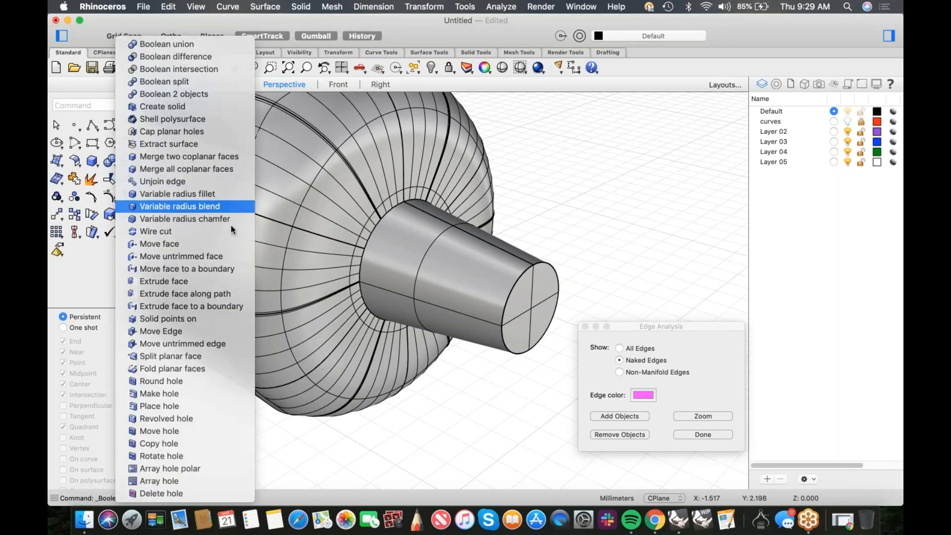
left_click(173, 206)
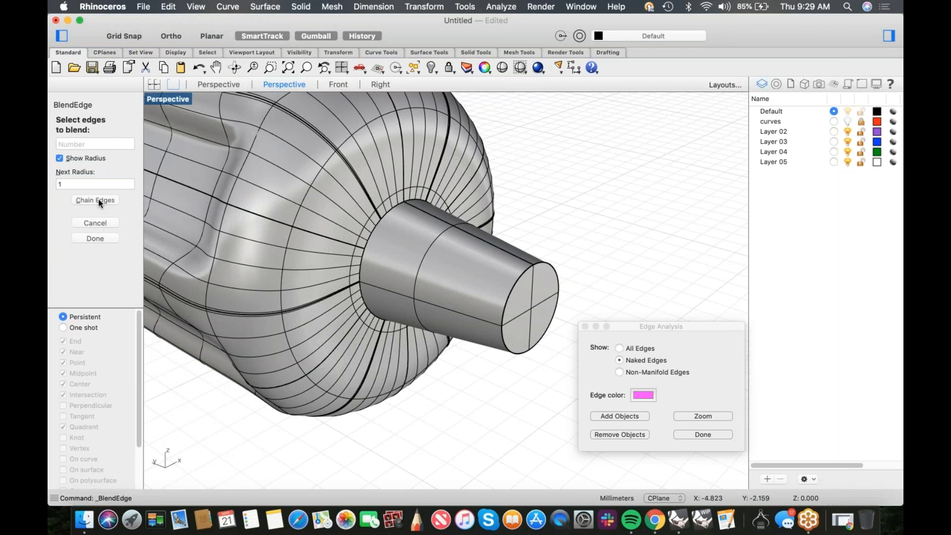
left_click(98, 199)
left_click(361, 254)
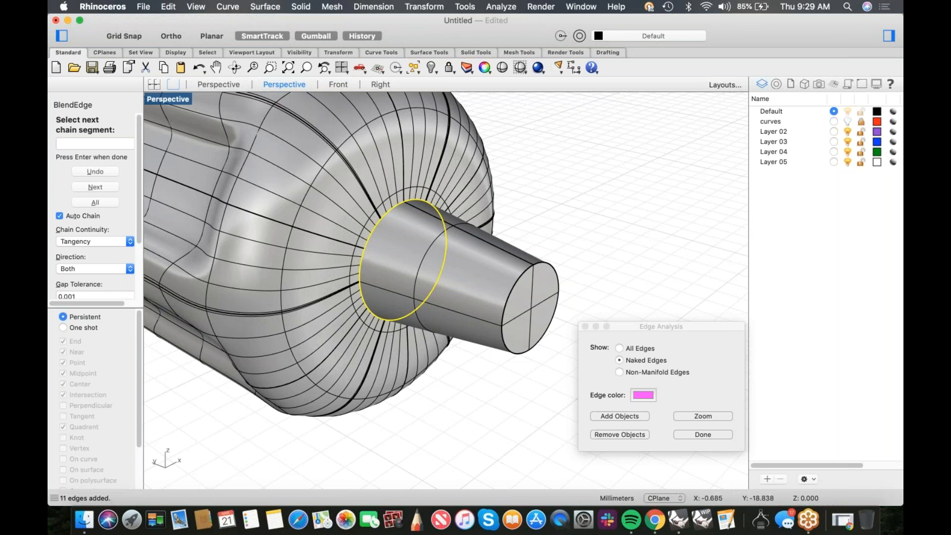
key("Return")
right_click_drag(451, 377, 468, 365)
key("Return")
key("Return")
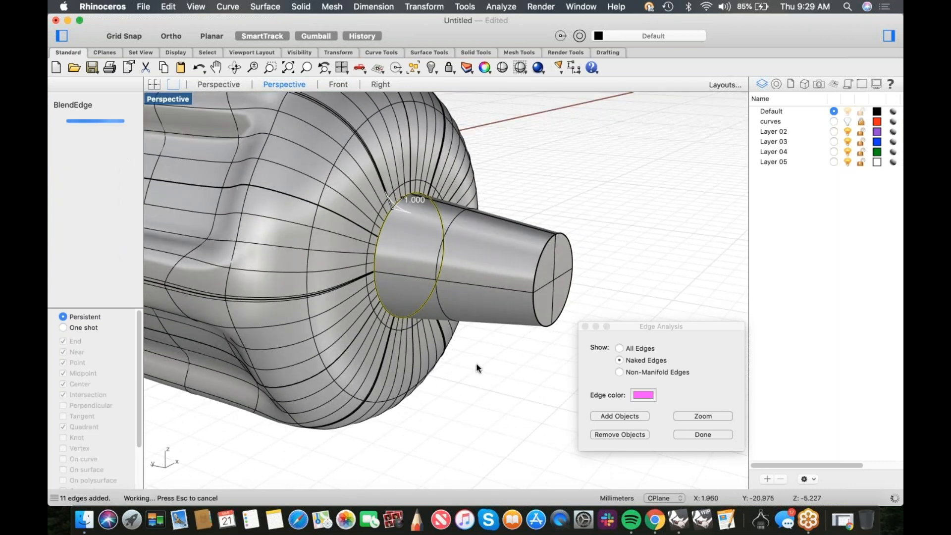
- Examine the joined knob and shaft from all sides in a shaded preview without wires, dismissing the Flash Player alert
mouse_move(475, 365)
right_mouse_down()
mouse_move(456, 387)
mouse_move(434, 313)
mouse_move(449, 329)
mouse_move(466, 394)
mouse_move(478, 362)
right_mouse_up()
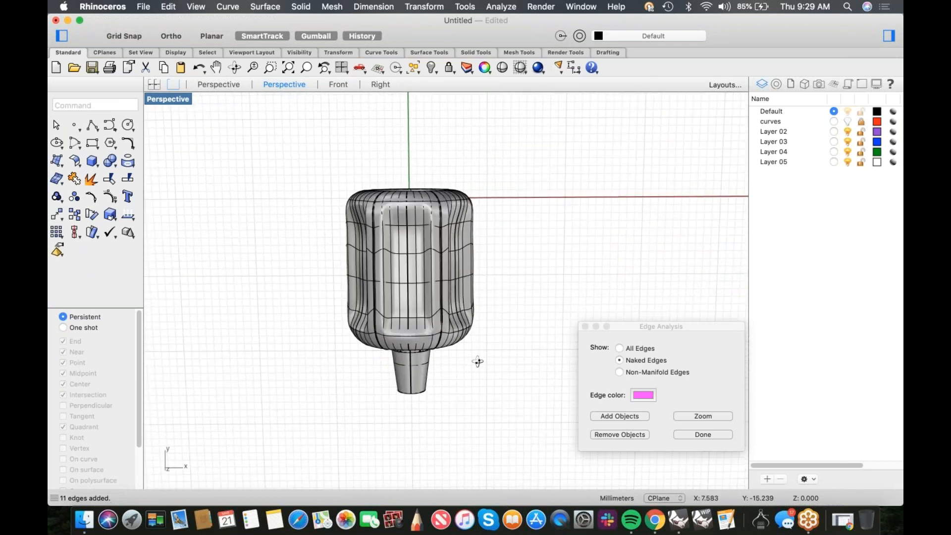
left_click(502, 67)
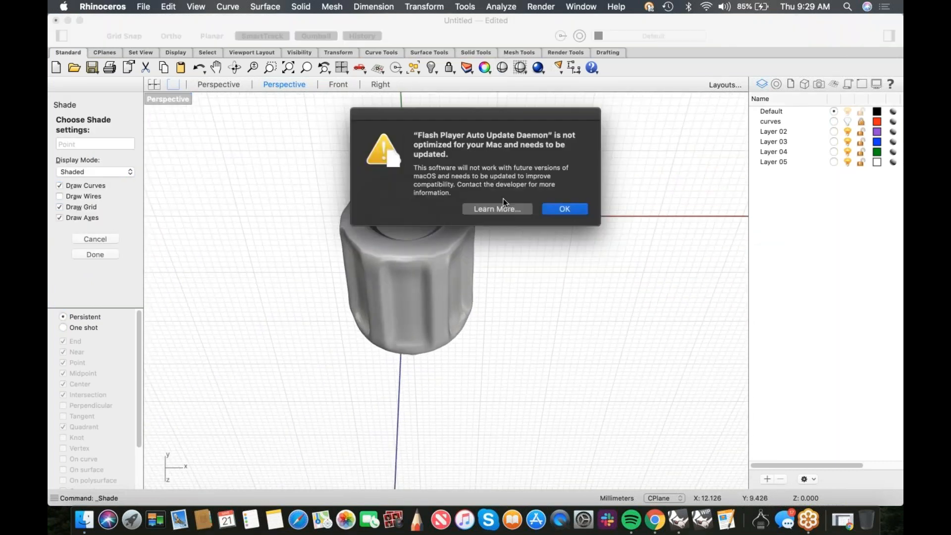
left_click(565, 209)
right_click_drag(542, 208, 548, 164)
scroll(469, 299, "up", 5)
right_click_drag(468, 299, 466, 260)
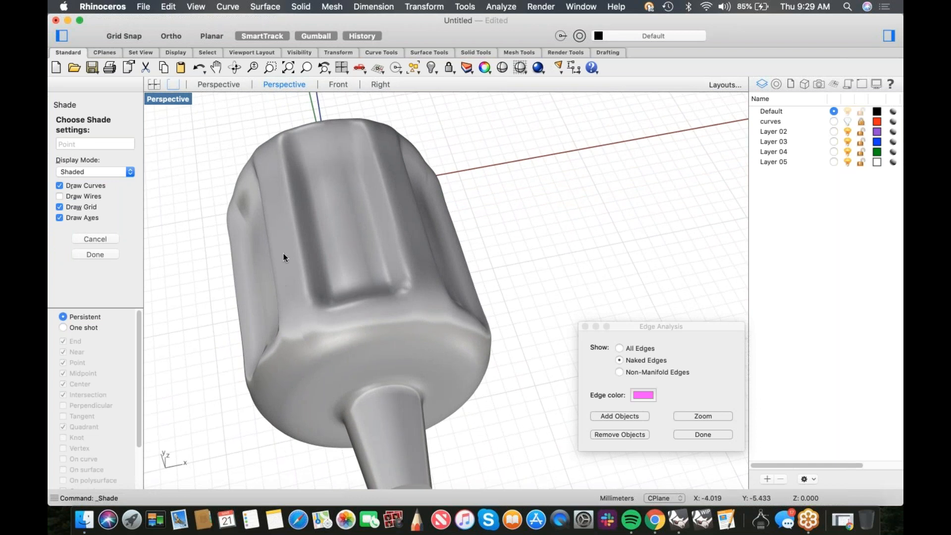
right_click_drag(466, 261, 362, 207)
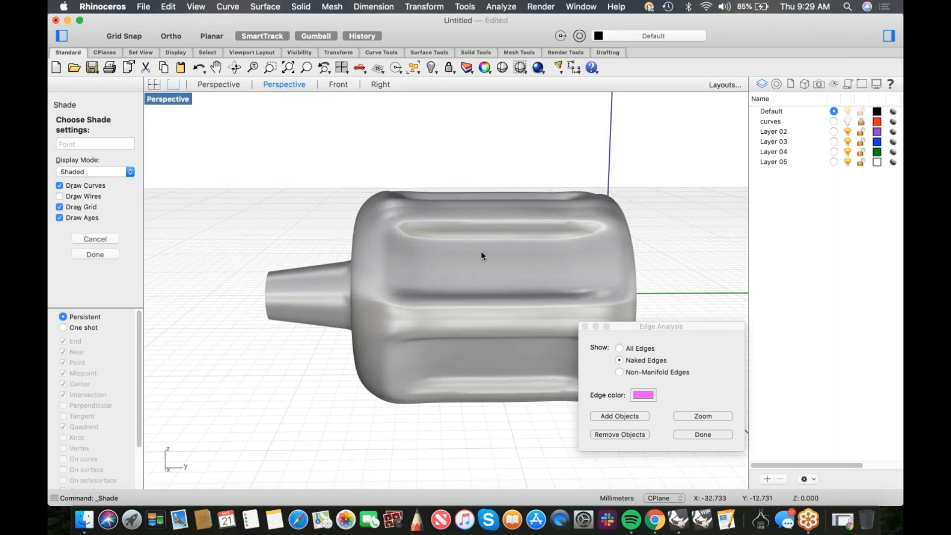
right_click_drag(468, 238, 459, 260)
scroll(515, 290, "up", 5)
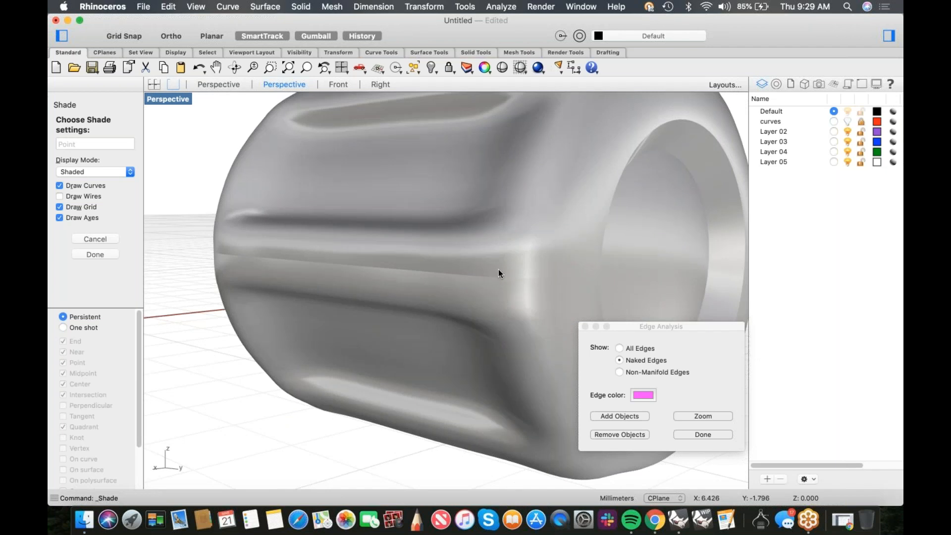
scroll(486, 247, "down", 5)
right_click_drag(486, 247, 414, 248)
key("Return")
- Explode the united knob and shaft solid into separate surfaces
middle_click(509, 237)
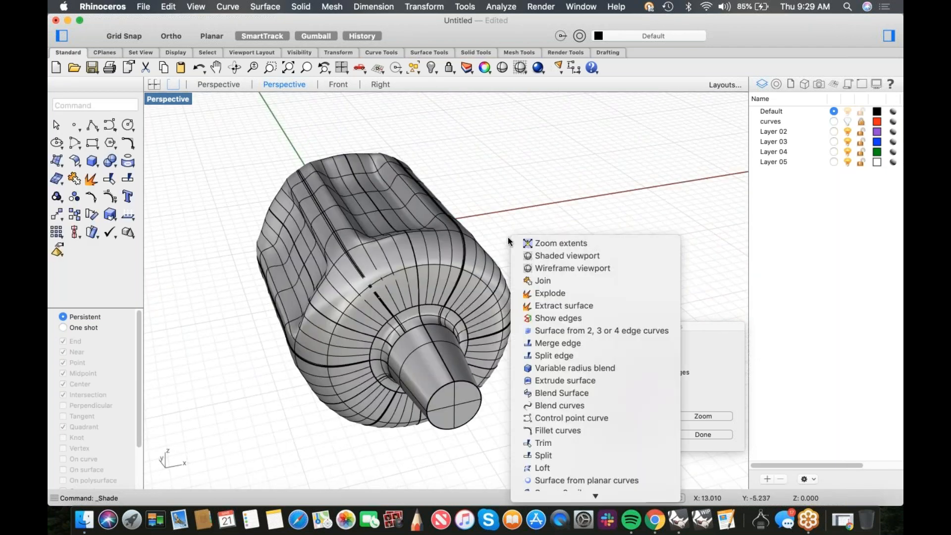
left_click(531, 286)
middle_click(537, 279)
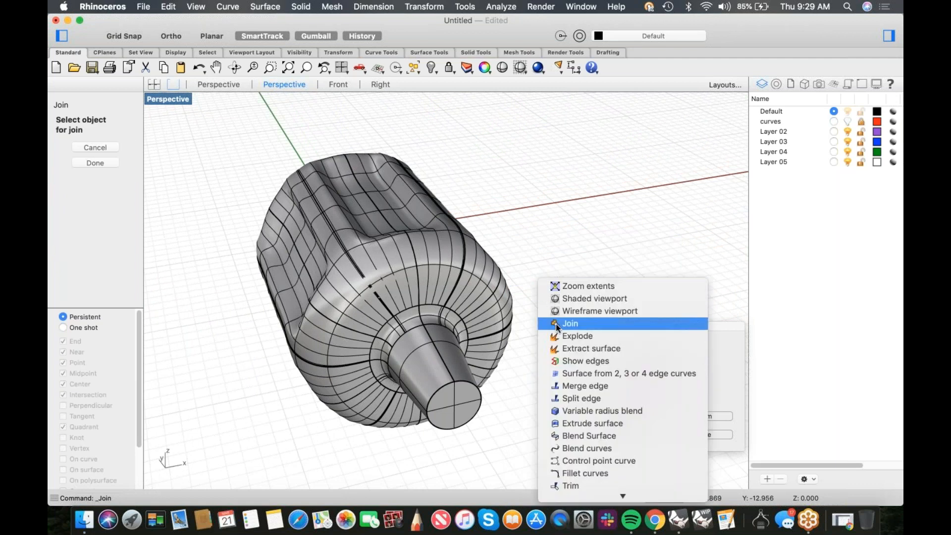
left_click(560, 333)
left_click(378, 268)
key("Return")
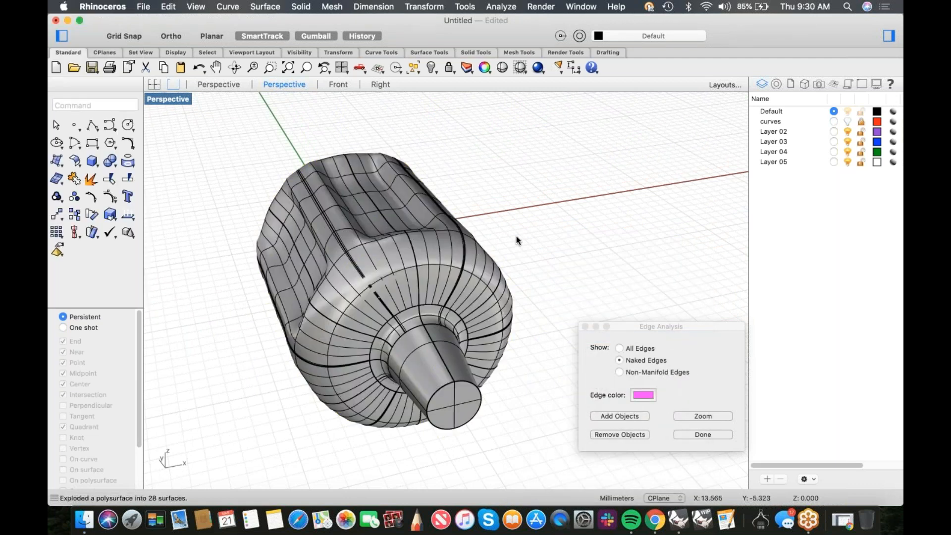
- Isolate two neighbouring fluted surfaces of the knob body by hiding all other surfaces
scroll(422, 258, "up", 7)
left_click(422, 258)
left_click(539, 274, "shift")
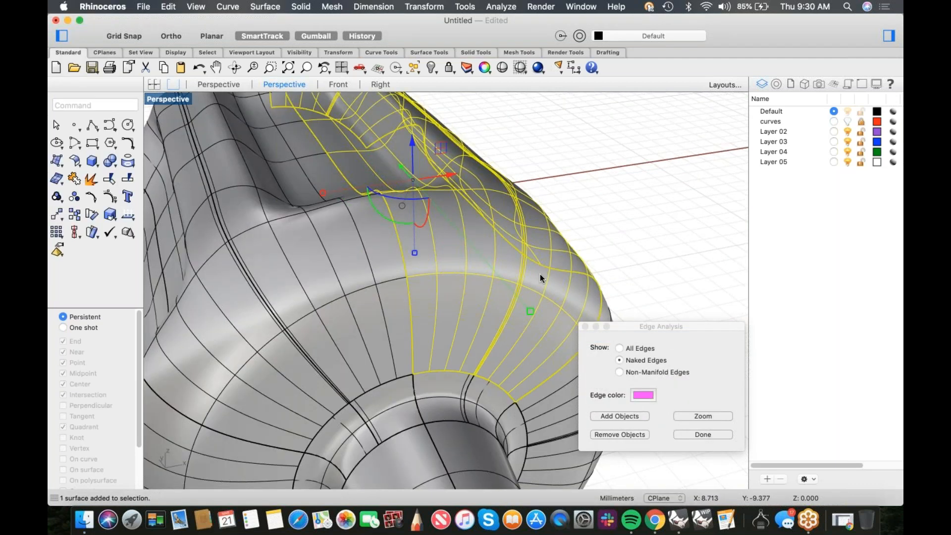
key("super+h")
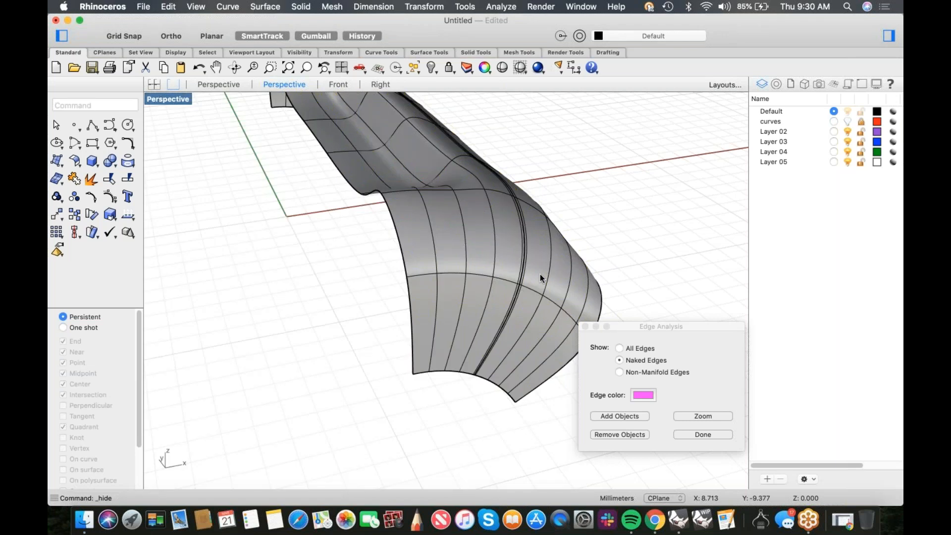
- Turn on the control points of the two isolated surfaces in the Front view and examine them along the seam
key("ctrl+F2")
right_click_drag(445, 201, 451, 304)
scroll(430, 212, "up", 8)
left_click(428, 208)
left_click(377, 192, "shift")
scroll(392, 333, "down", 8)
middle_click(392, 332)
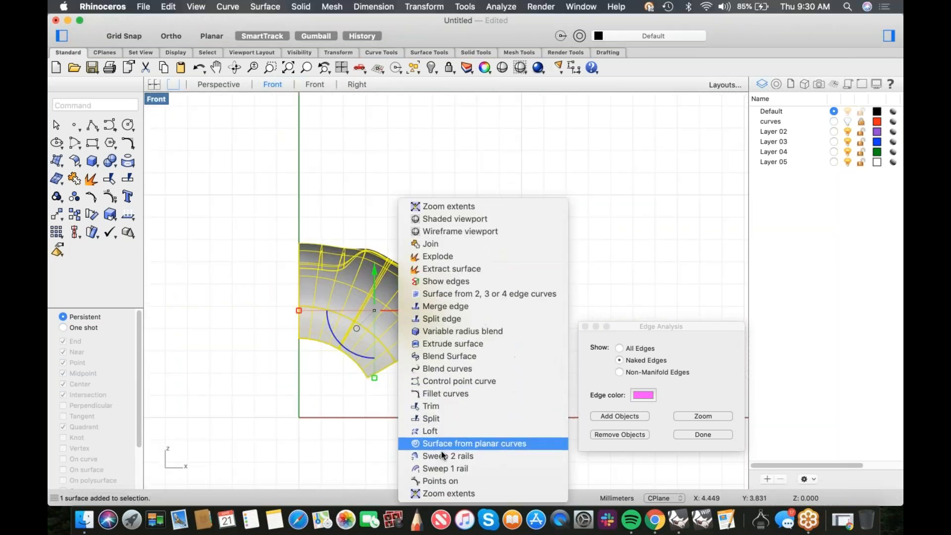
left_click(446, 481)
scroll(393, 271, "up", 10)
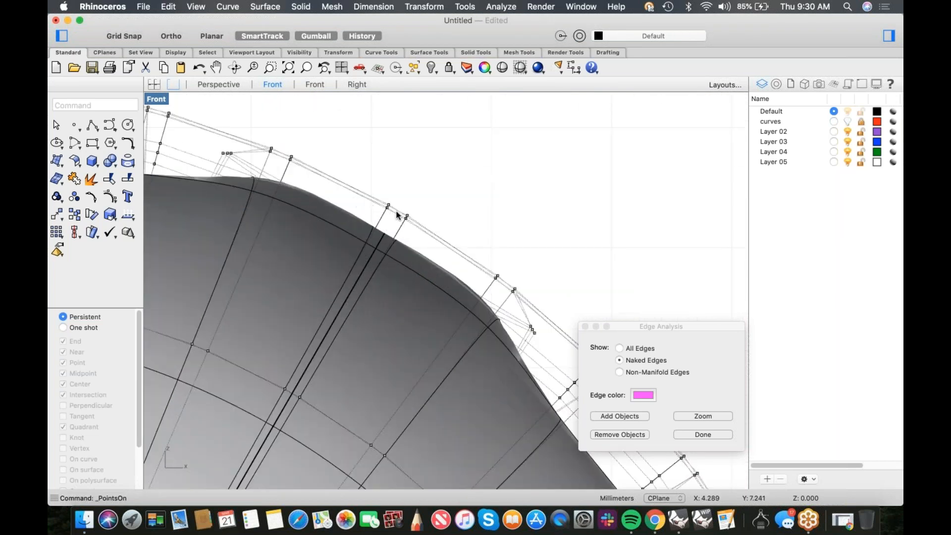
scroll(401, 221, "down", 3)
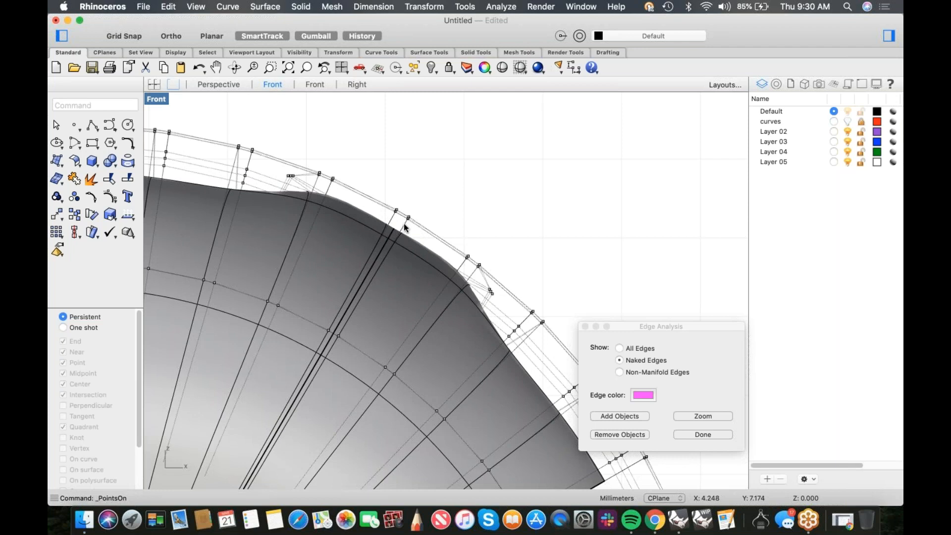
- Return to the Front view of the two isolated surfaces with their control points turned off
type("4")
key("Return")
right_click_drag(365, 319, 408, 306)
type("2")
key("Return")
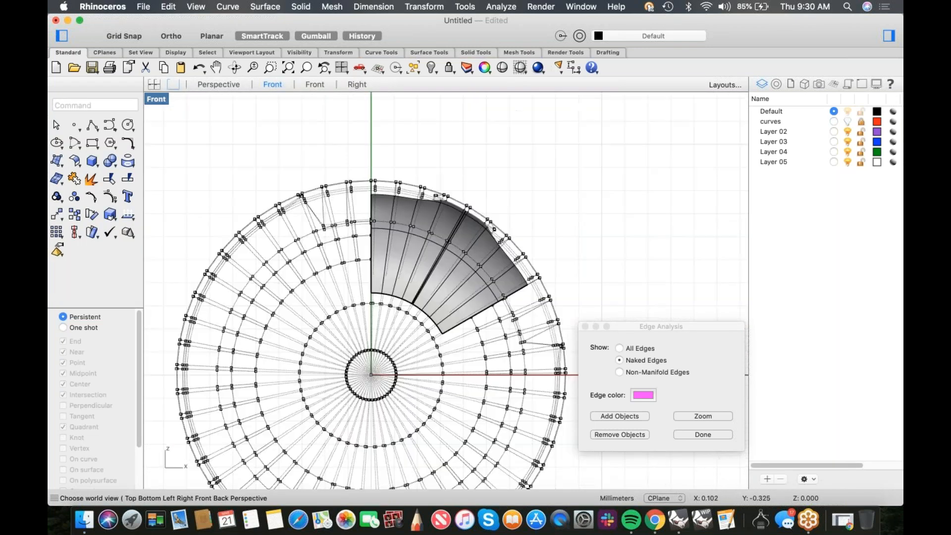
scroll(433, 284, "up", 6)
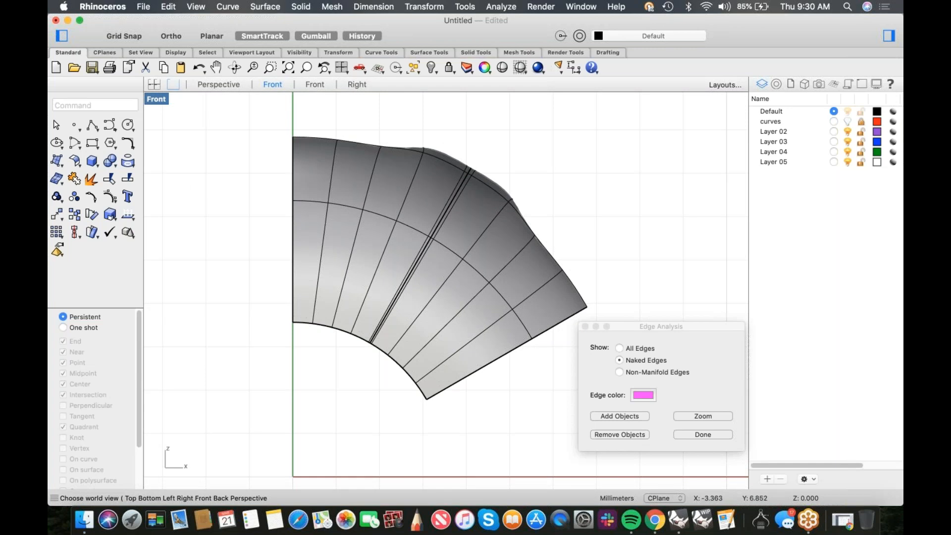
- Draw an open three-segment polyline around the seam between the two surfaces, with its long sides parallel to the seam
left_click(95, 127)
left_click(348, 343)
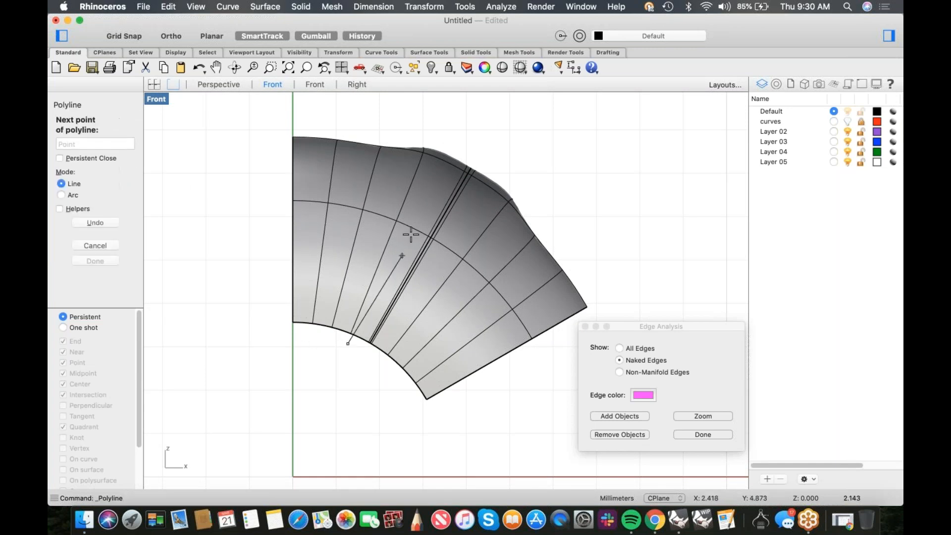
left_click(454, 145)
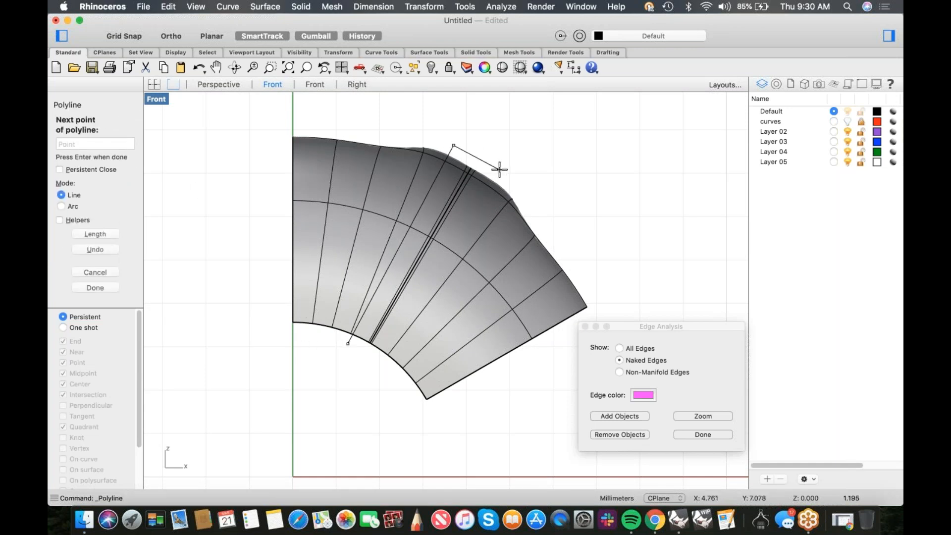
left_click(500, 171)
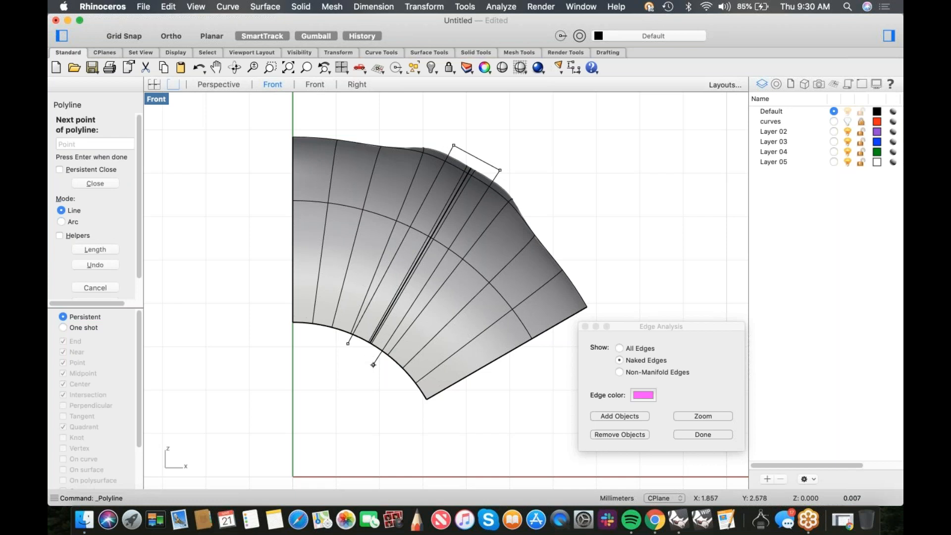
left_click(373, 365)
key("Return")
- Trim away the strip of surface along the seam using the polyline as the cutter, and return to the Perspective view
left_click(484, 169)
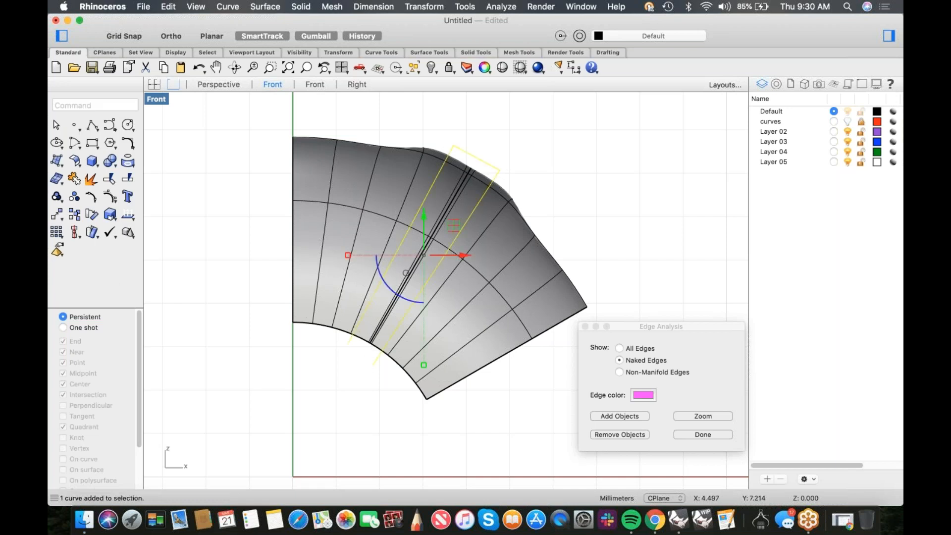
key("Return")
left_click(469, 186)
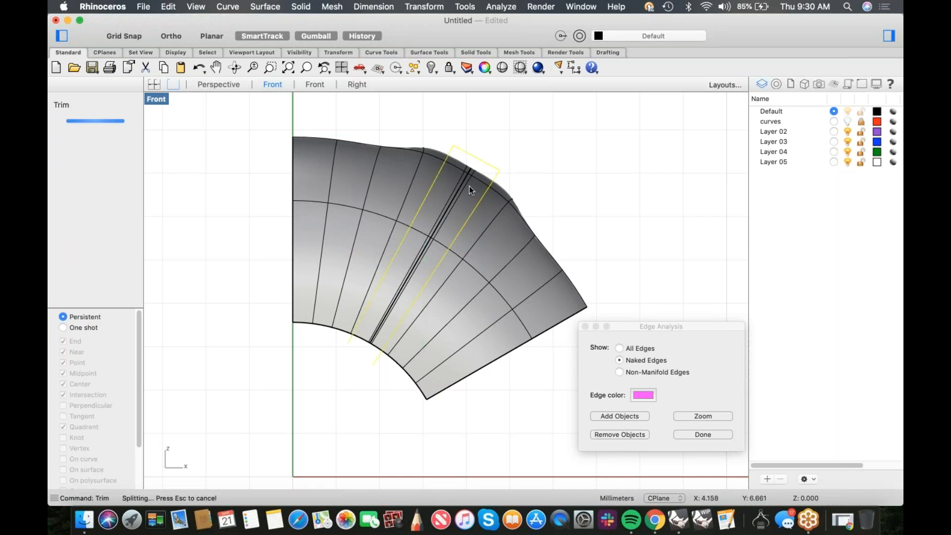
type("p")
key("Return")
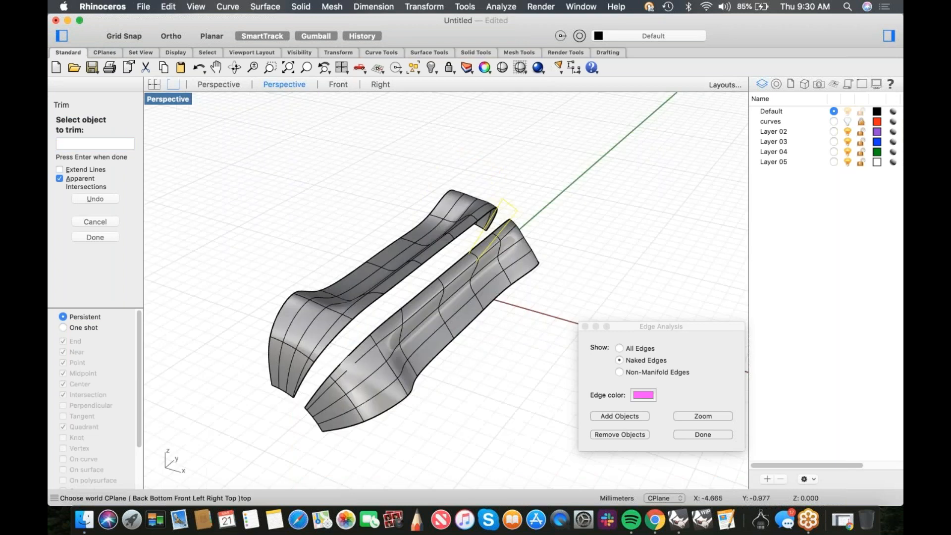
- Bridge the gap between the two trimmed edges with Blend Surface, using Curvature continuity and 1.000 bulge on both sides
right_click_drag(389, 277, 398, 257)
middle_click(398, 257)
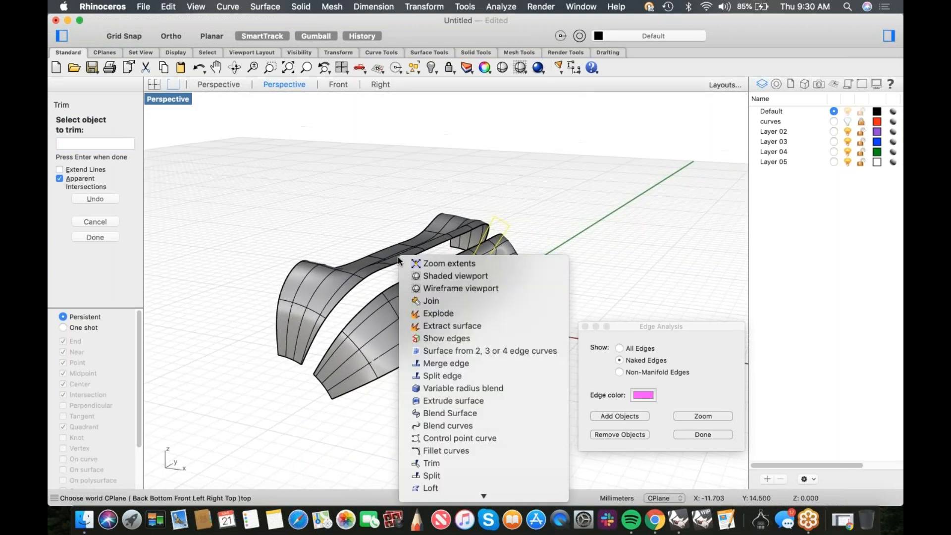
left_click(468, 412)
left_click(320, 359)
left_click(320, 362)
key("Return")
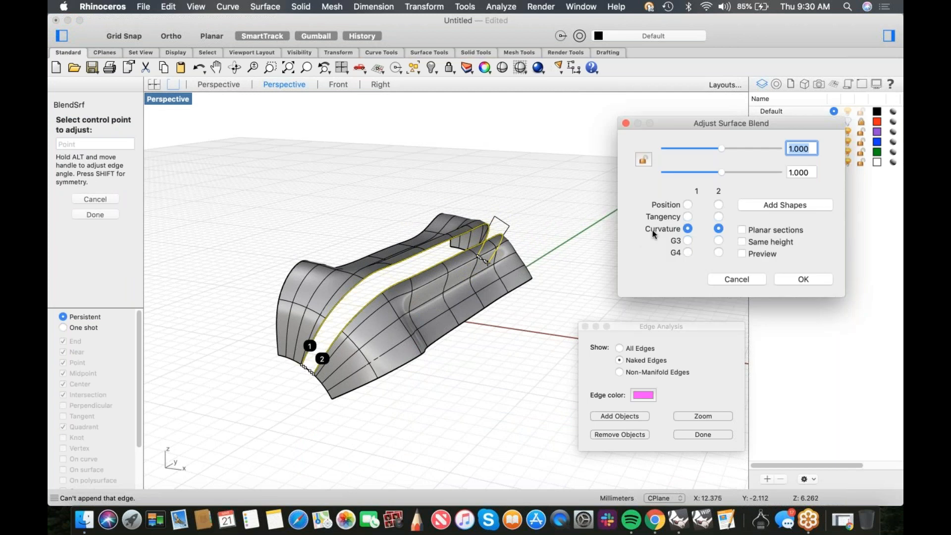
left_click(803, 280)
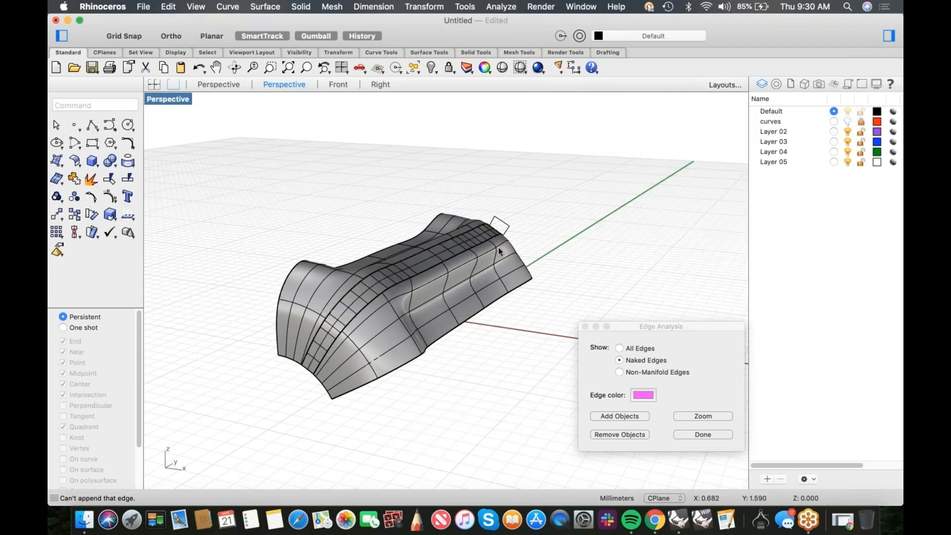
- Join the blend with the two trimmed surfaces and inspect the result in a shaded preview without wires
key("super+a")
key("super+j")
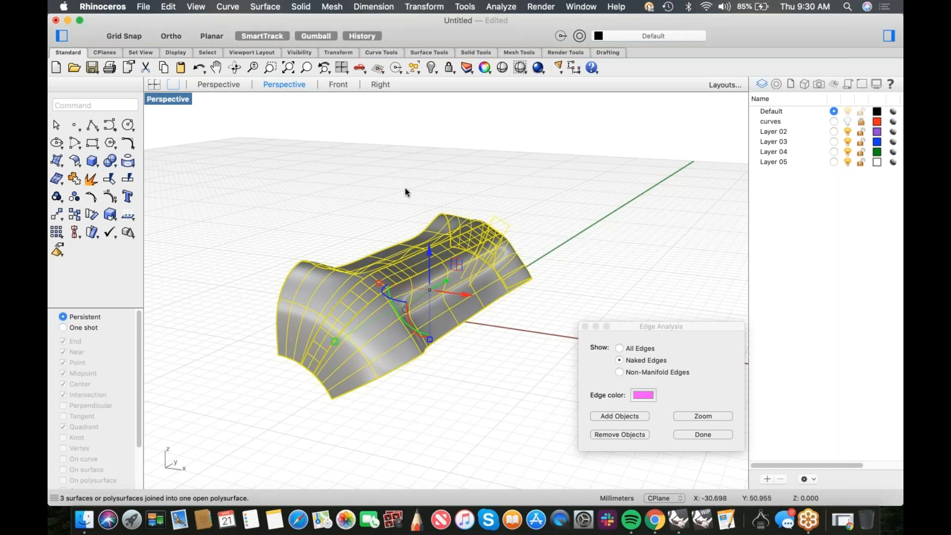
key("Escape")
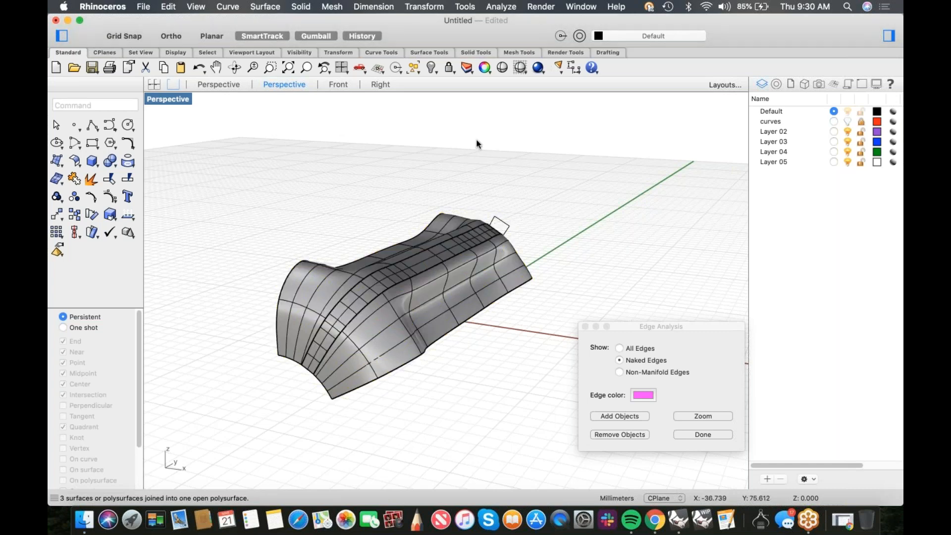
left_click(520, 67)
mouse_move(496, 189)
right_mouse_down()
mouse_move(442, 208)
mouse_move(393, 198)
mouse_move(388, 206)
mouse_move(395, 190)
mouse_move(388, 202)
mouse_move(397, 206)
mouse_move(467, 146)
mouse_move(404, 323)
right_mouse_up()
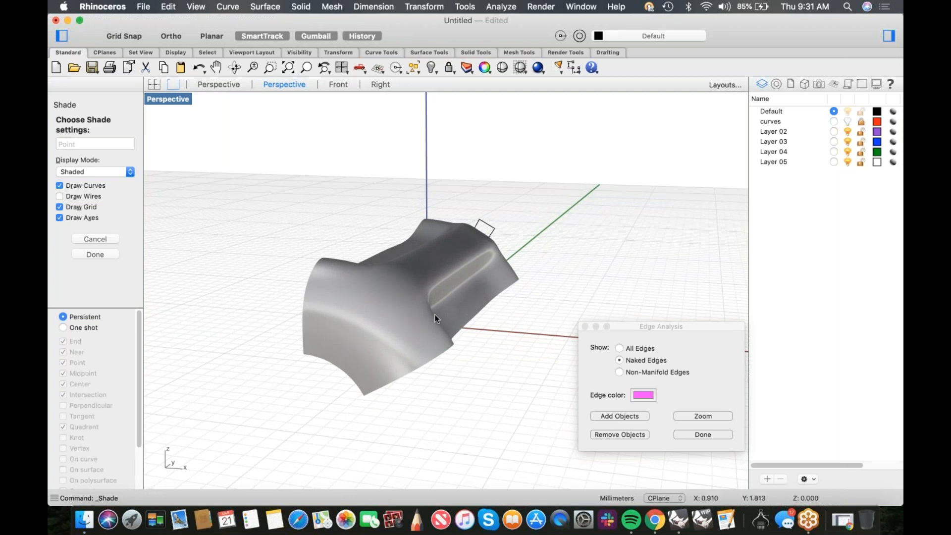
key("Escape")
- Undo the seam edits back to before the polyline and show all hidden knob surfaces
key("super+alt+h")
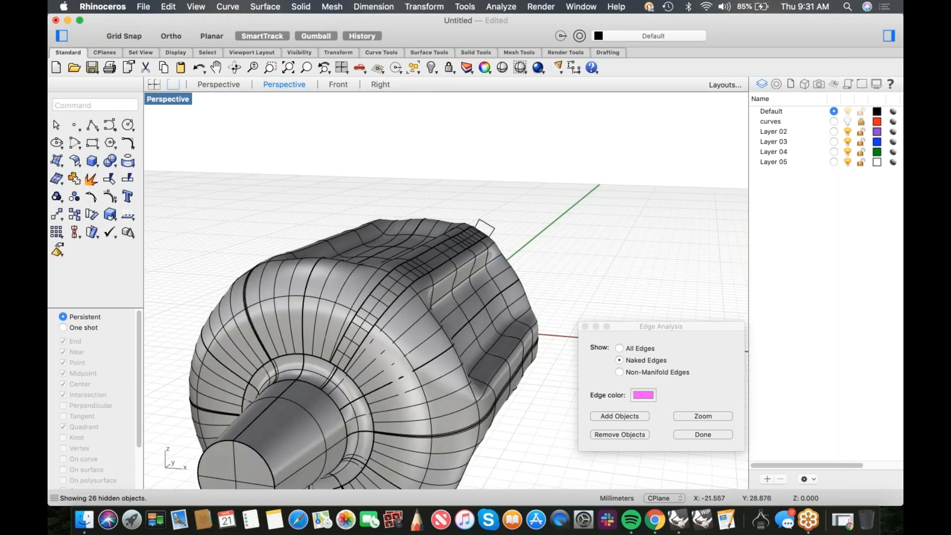
key("super+z")
key("super+z")
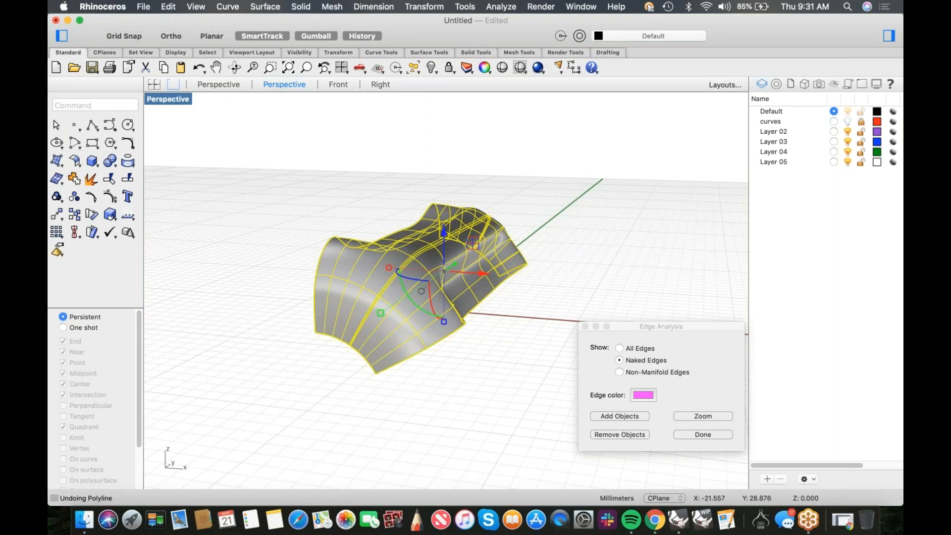
key("super+alt+h")
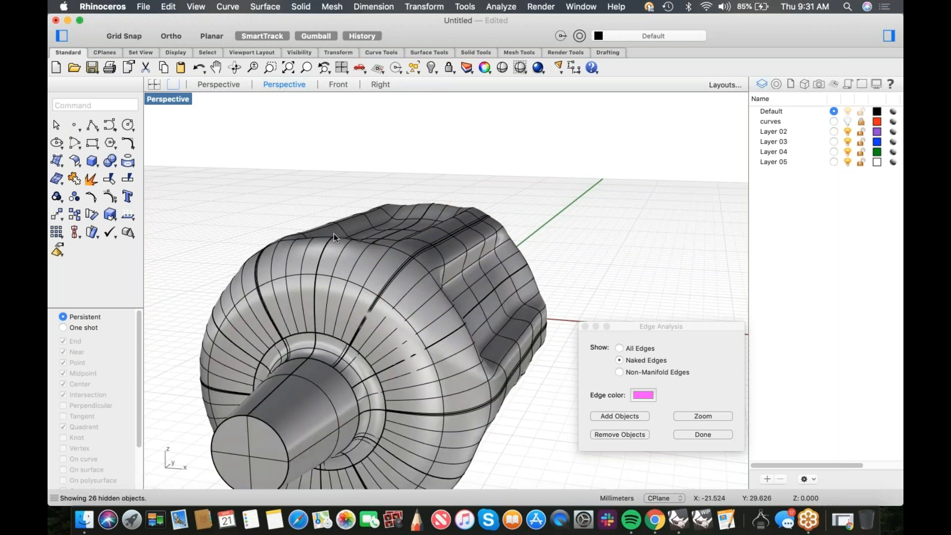
- Join all the exploded knob and shaft surfaces back into one polysurface
scroll(328, 229, "down", 4)
left_click_drag(236, 174, 546, 465)
key("super+j")
left_click(478, 391)
- Copy the round floor face of the recess at the knob's open end outward along the knob's axis
right_click_drag(478, 390, 395, 308)
scroll(379, 296, "up", 5)
scroll(379, 297, "down", 5)
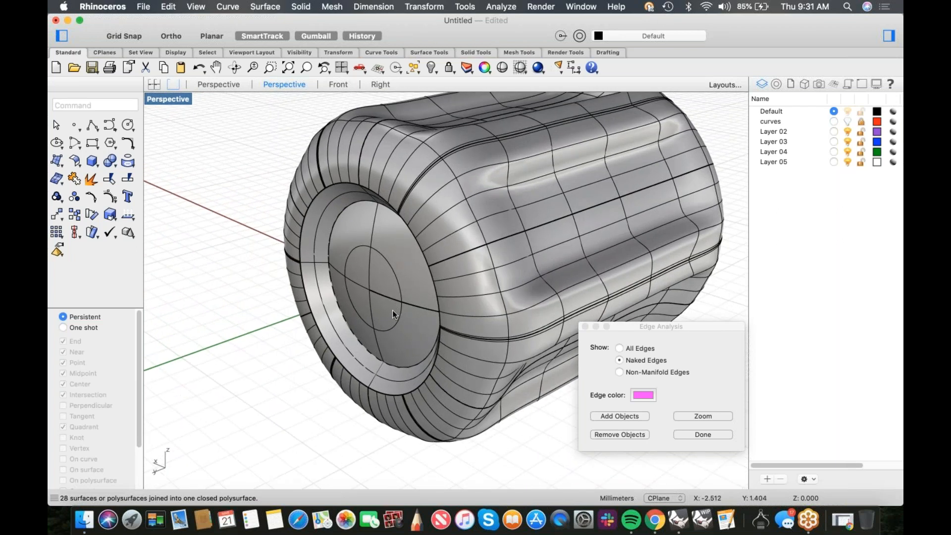
left_click(393, 310, "shift+super")
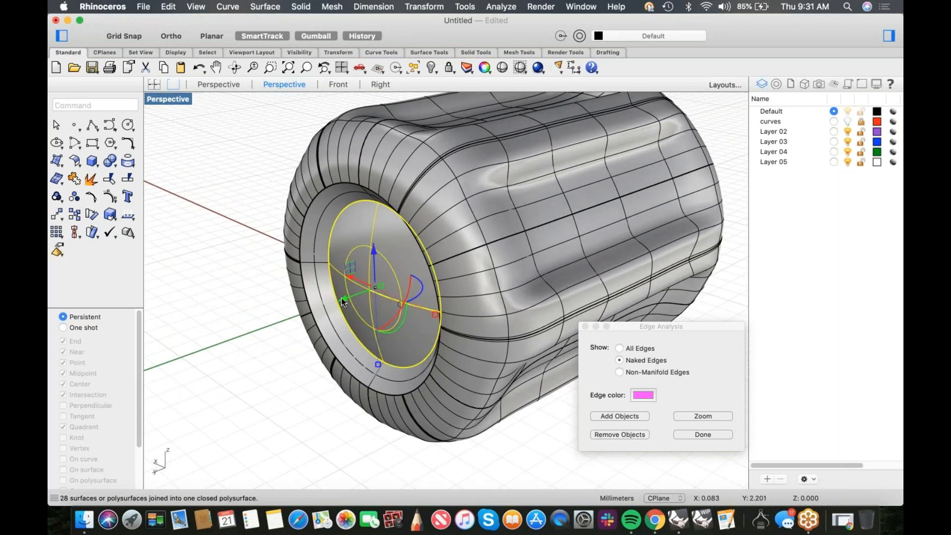
left_click_drag(341, 299, 276, 322)
key("alt")
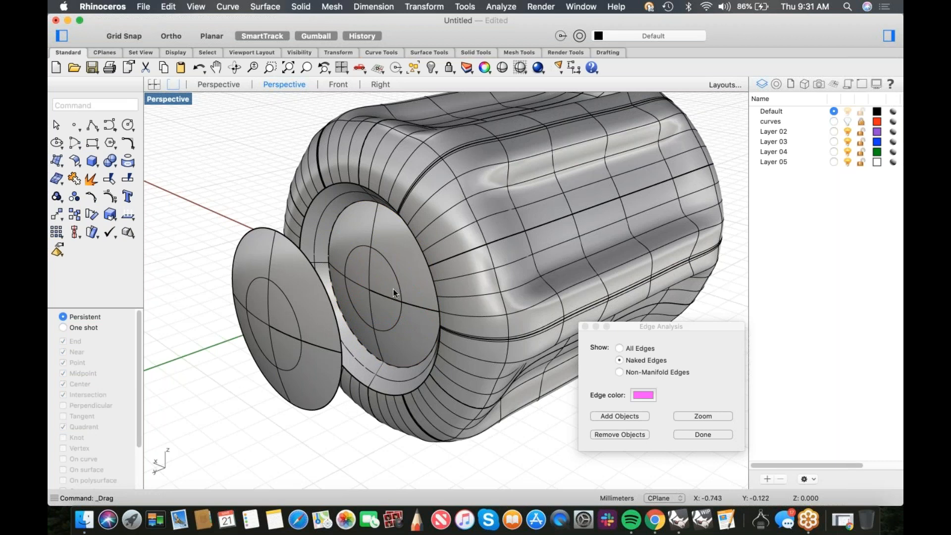
- Extrude the recess floor face slightly deeper into the knob so that a narrow step forms around it
scroll(380, 278, "up", 5)
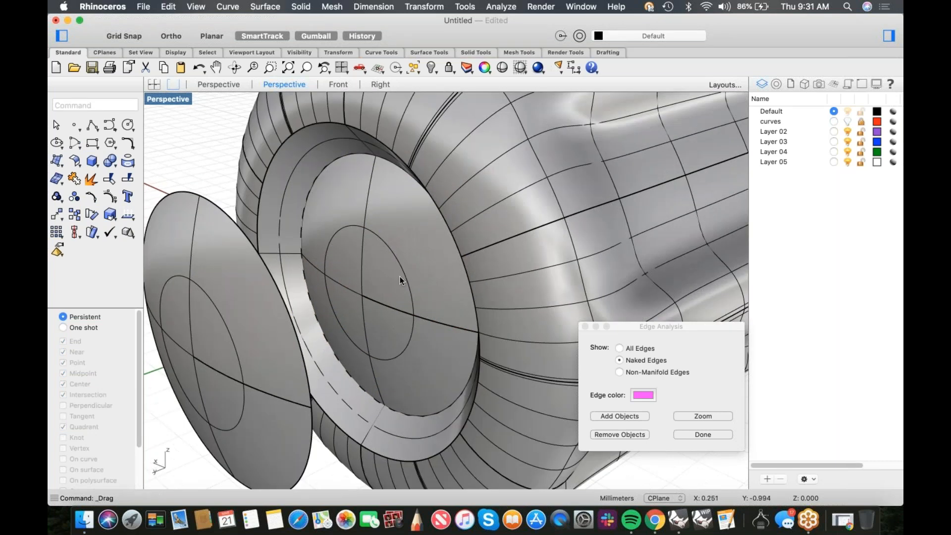
left_click(400, 279)
left_click_drag(340, 304, 382, 294)
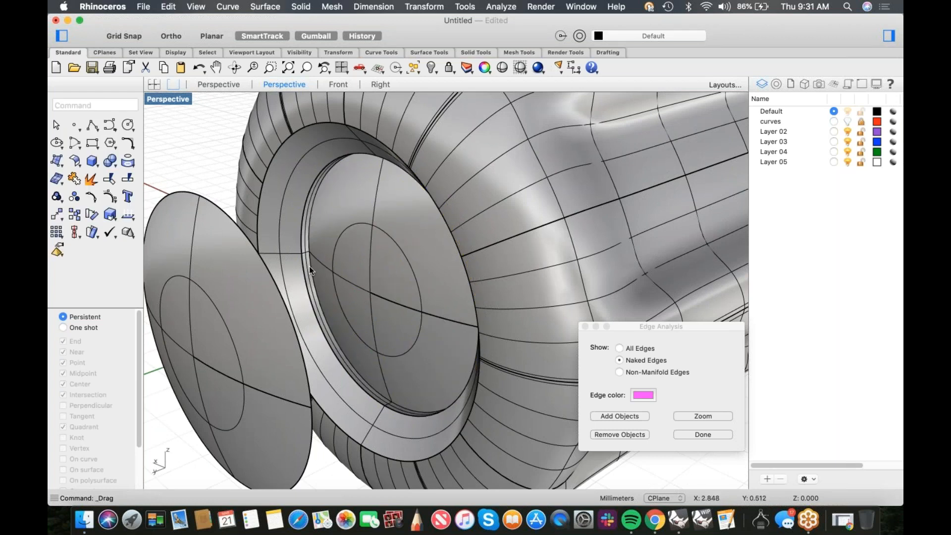
- Extrude the copied disc along the knob's axis to give it a small thickness
scroll(269, 316, "down", 5)
left_click(264, 322)
scroll(254, 333, "up", 4)
left_click_drag(223, 339, 232, 340)
left_click(228, 164)
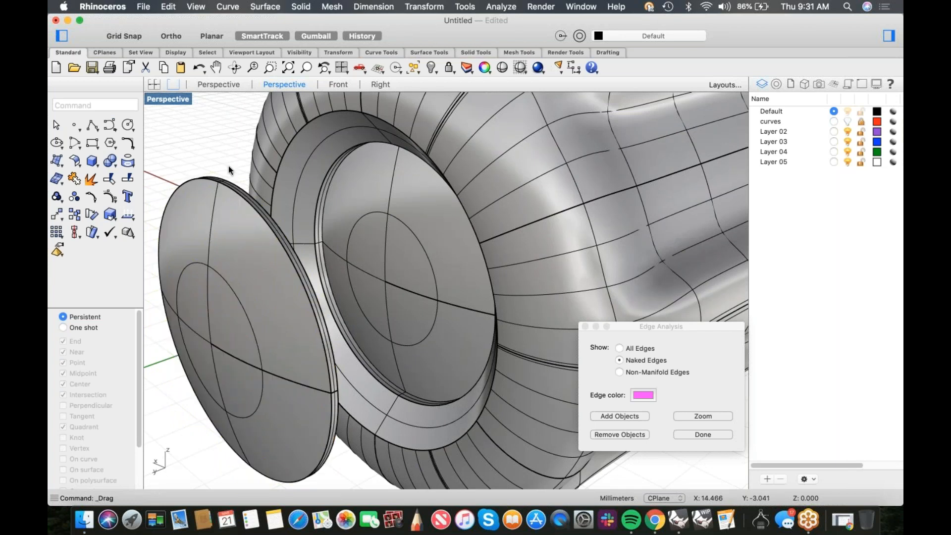
- Move the thickened disc along the knob's axis into the stepped recess
scroll(263, 278, "left", 10)
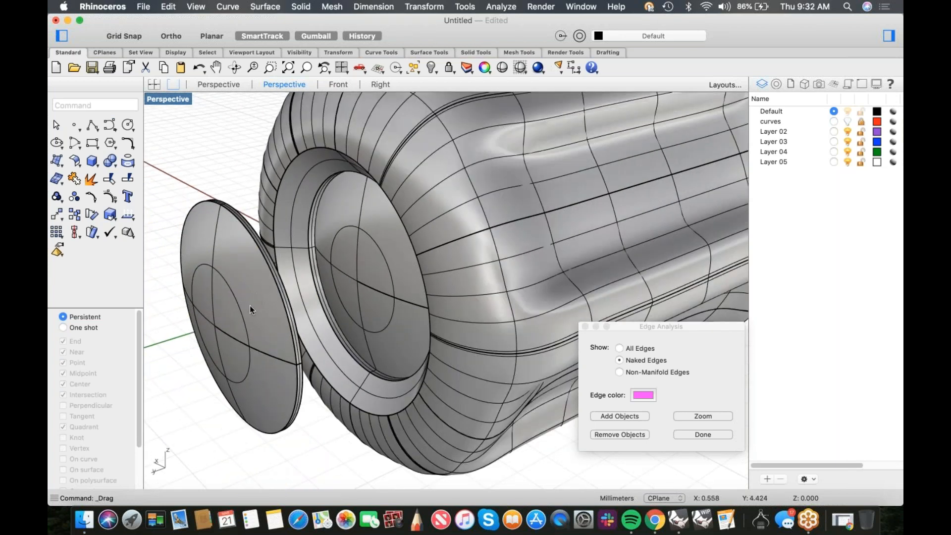
left_click(250, 308)
left_click_drag(190, 336, 362, 292)
- Scale the disc in the recess by a factor of .995
right_click_drag(328, 305, 395, 308)
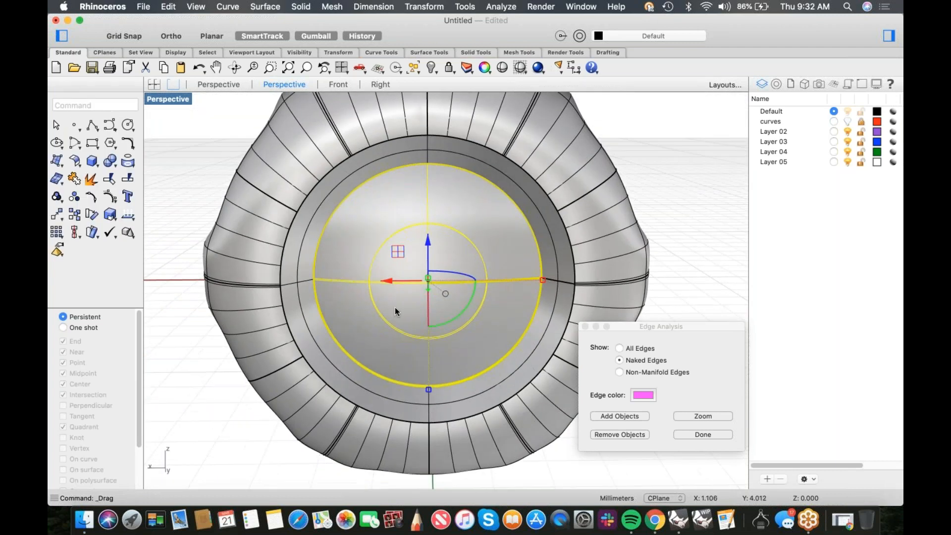
left_click(429, 391)
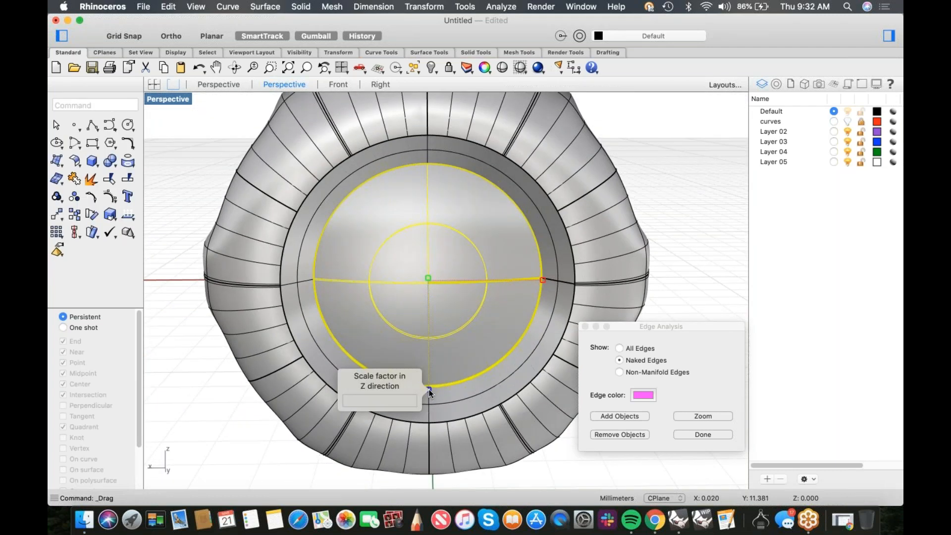
type(".995")
key("Return")
- Deselect the disc, display the model in wireframe and switch to the Top view at the knob's recessed end
right_click_drag(436, 282, 353, 263)
left_click(681, 222)
right_click(361, 270)
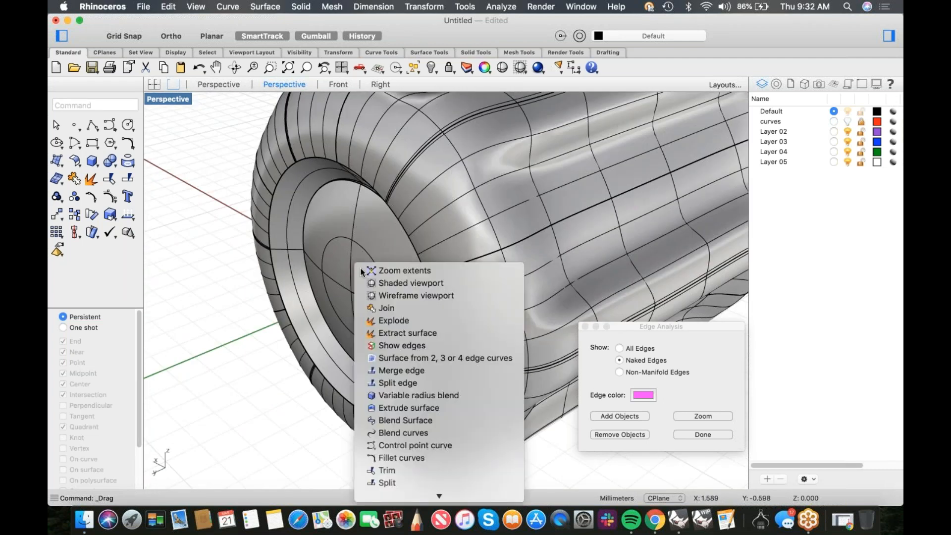
left_click(383, 296)
type("top")
key("Return")
scroll(367, 247, "up", 6)
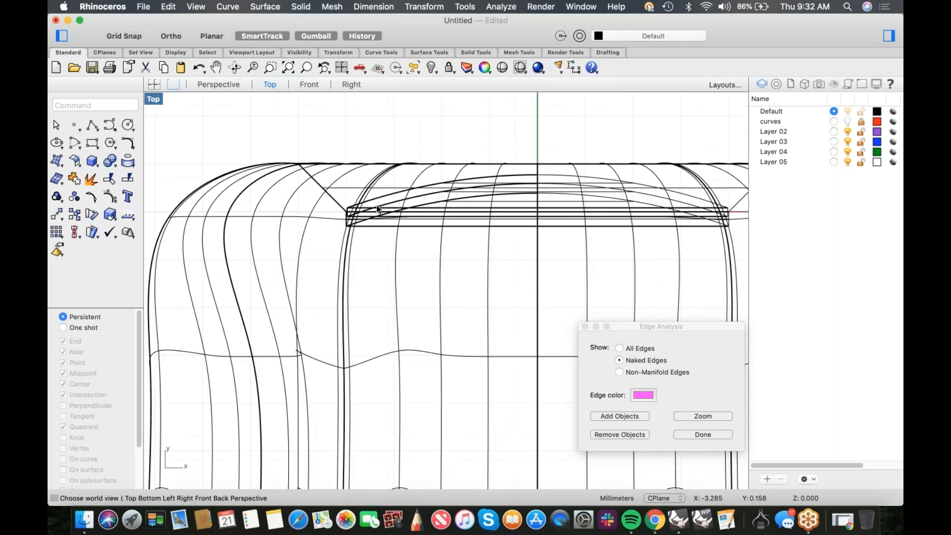
- Move the scaled disc along the knob's axis so that it sits inside the stepped recess
left_click(352, 192)
scroll(354, 203, "down", 8)
right_click_drag(402, 213, 268, 238)
scroll(268, 237, "down", 4)
left_click_drag(490, 195, 489, 231)
scroll(214, 269, "up", 10)
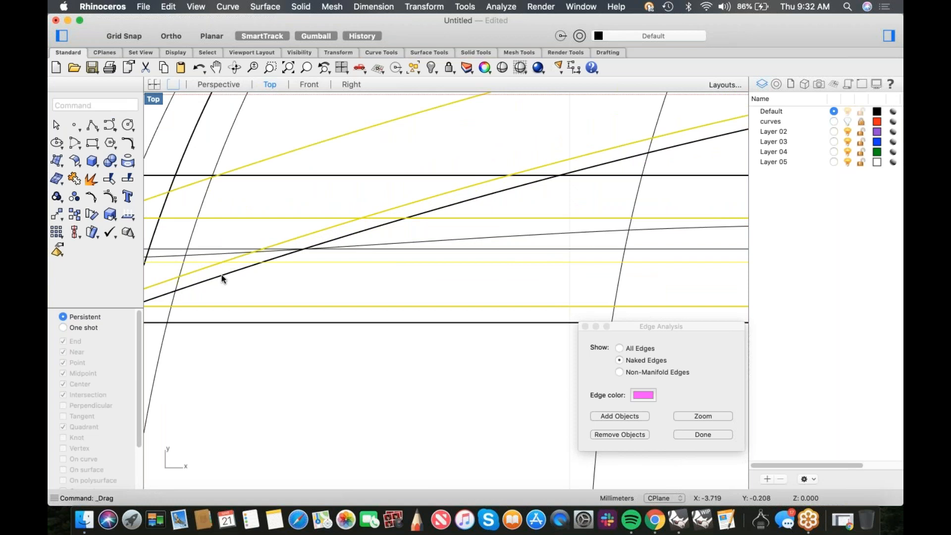
scroll(222, 278, "down", 5)
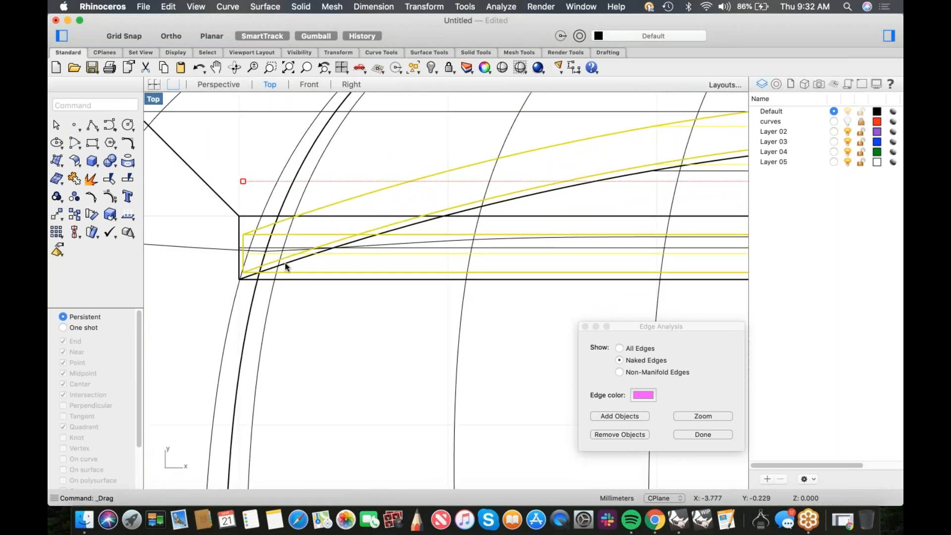
- Return to the Perspective view, set the display to shaded and examine the knob's stem end
key("super+4")
left_click(263, 201)
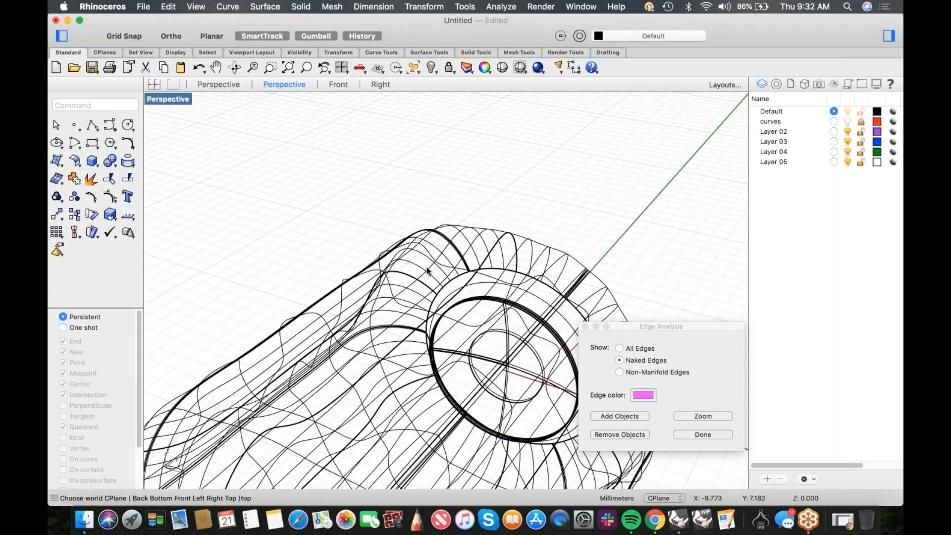
scroll(263, 200, "down", 5)
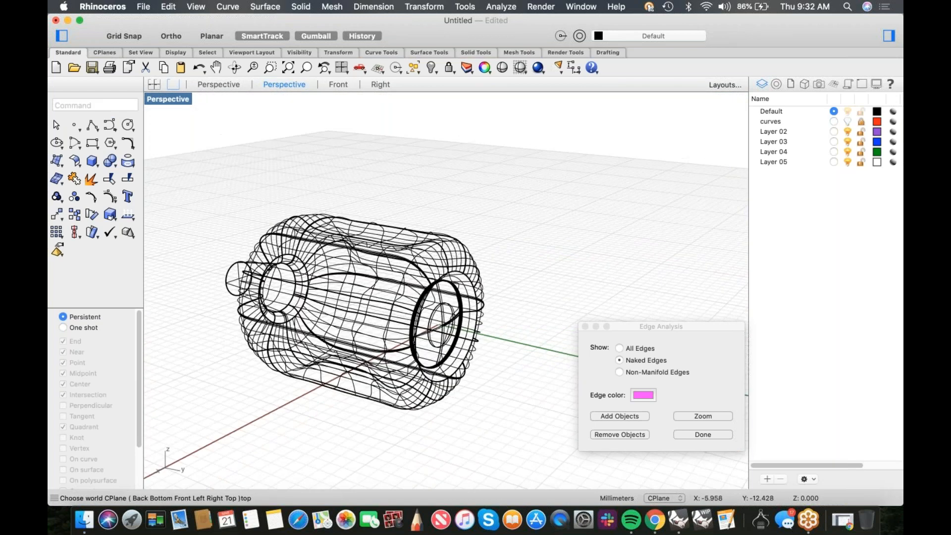
left_click(520, 68)
right_click_drag(515, 347, 288, 317)
right_click_drag(426, 342, 290, 313, "shift")
right_click_drag(559, 346, 454, 366)
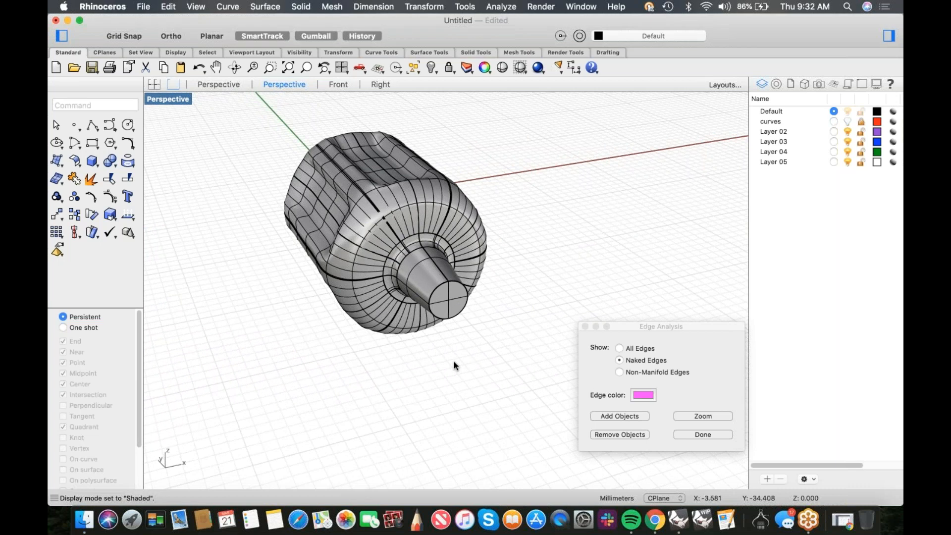
- Switch to Chrome and search the web for "mcmaster carr"
left_click(655, 521)
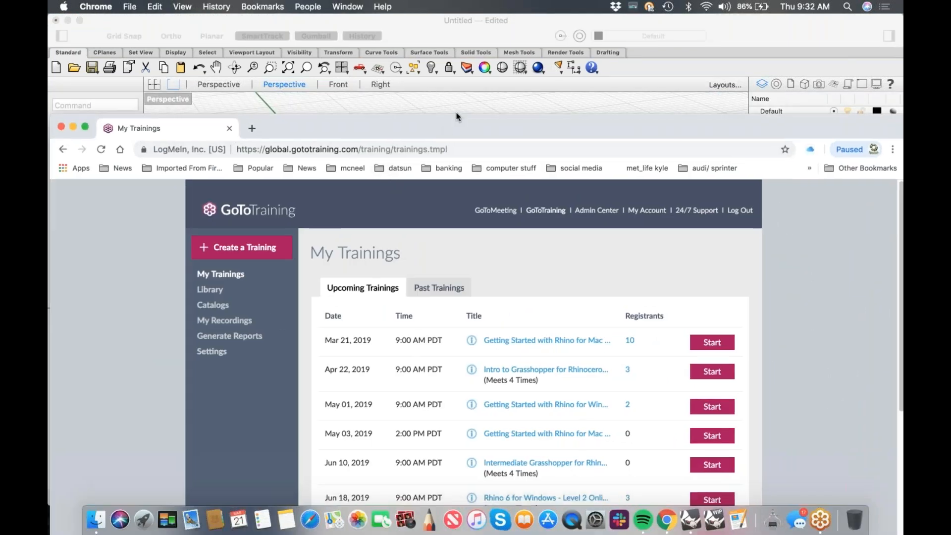
left_click_drag(456, 126, 473, 68)
left_click(489, 100)
type("m")
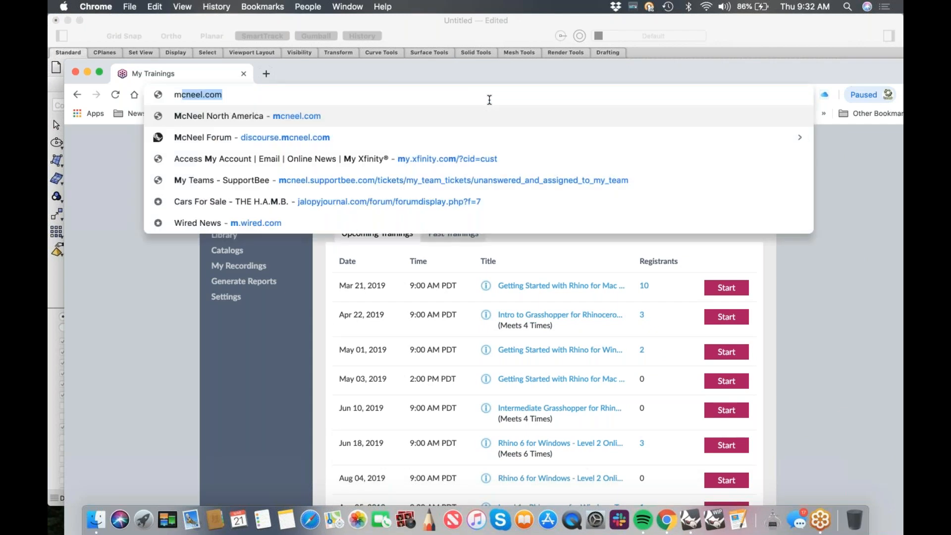
type("cnmastercarr")
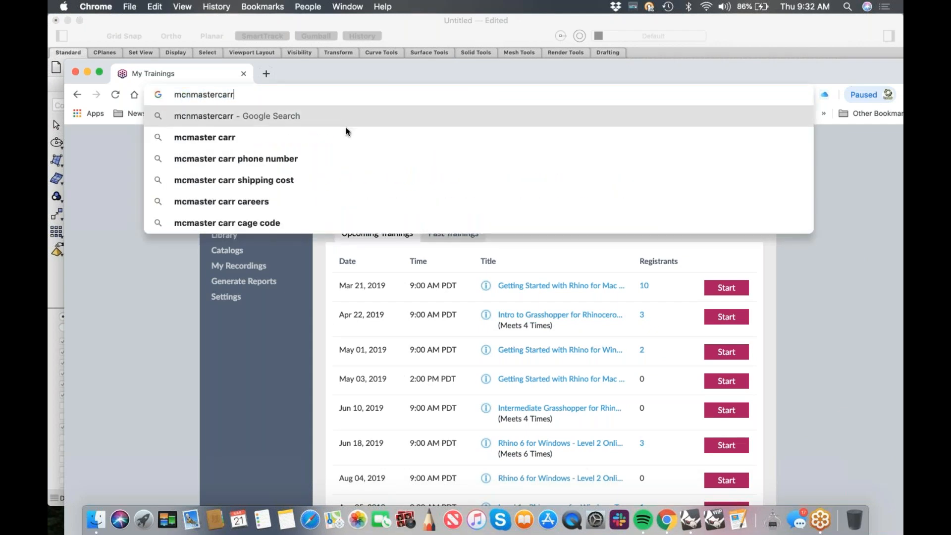
left_click(228, 139)
left_click_drag(353, 73, 345, 34)
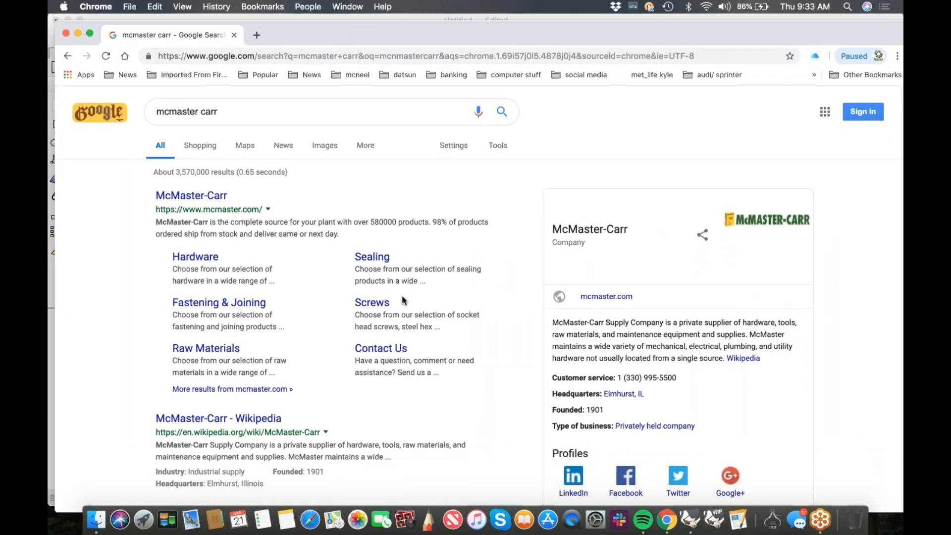
- Open the McMaster-Carr site, go to Threaded Rods and Studs and narrow the products to Metric
left_click(185, 197)
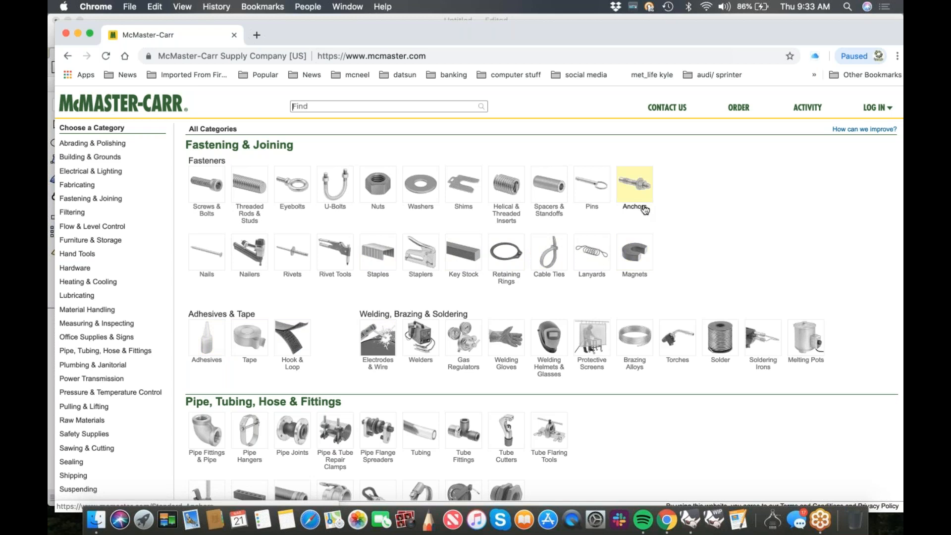
left_click(249, 185)
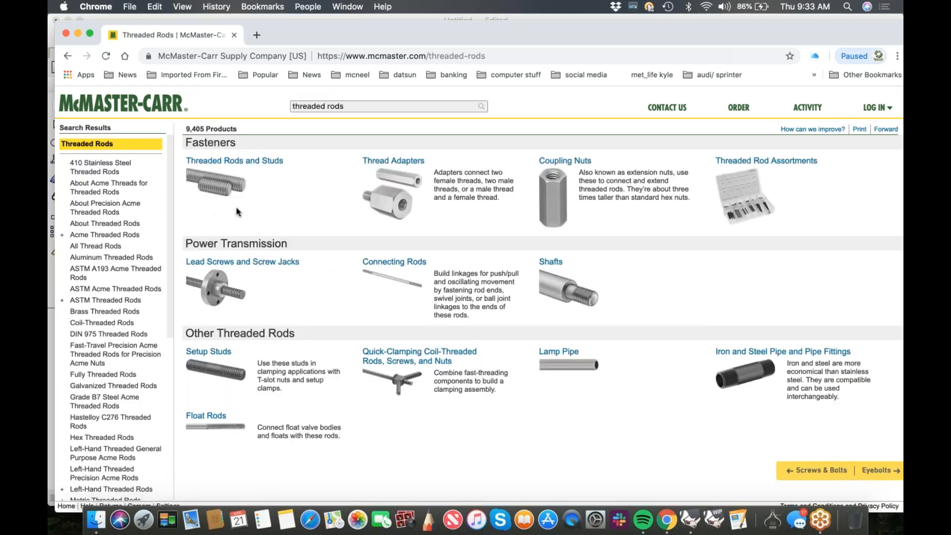
left_click(218, 183)
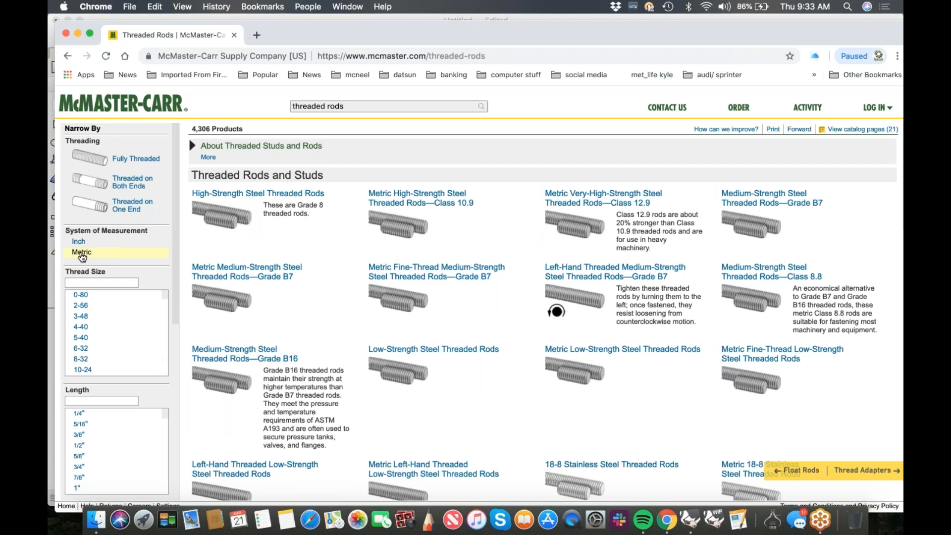
left_click(82, 251)
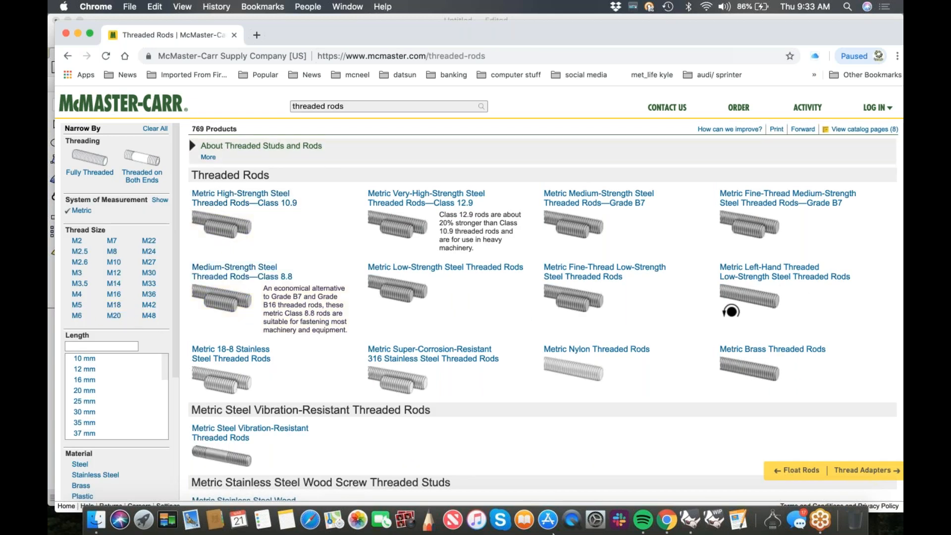
- Switch back to Rhino and, in the Front view, add a diameter dimension to the circular end of the knob's stem
left_click(690, 520)
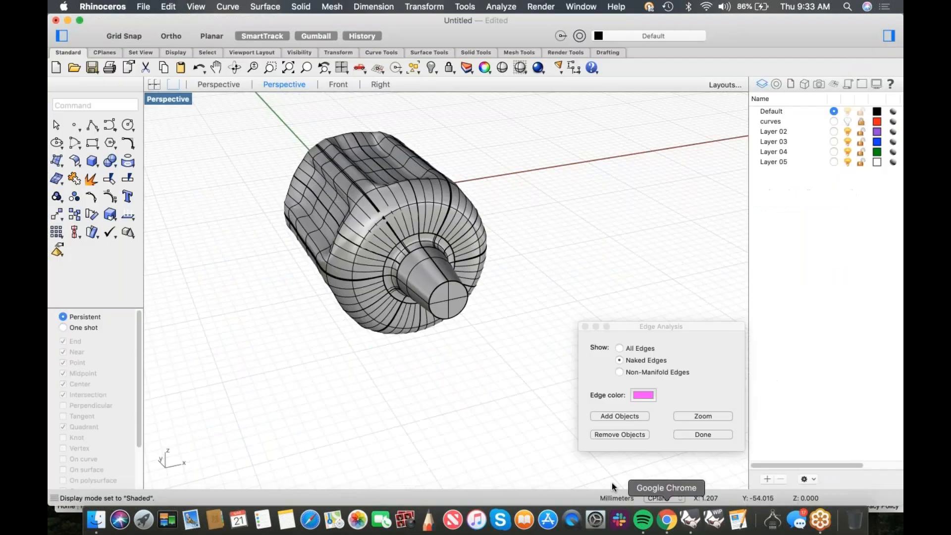
scroll(455, 314, "up", 4)
key("ctrl+super+f")
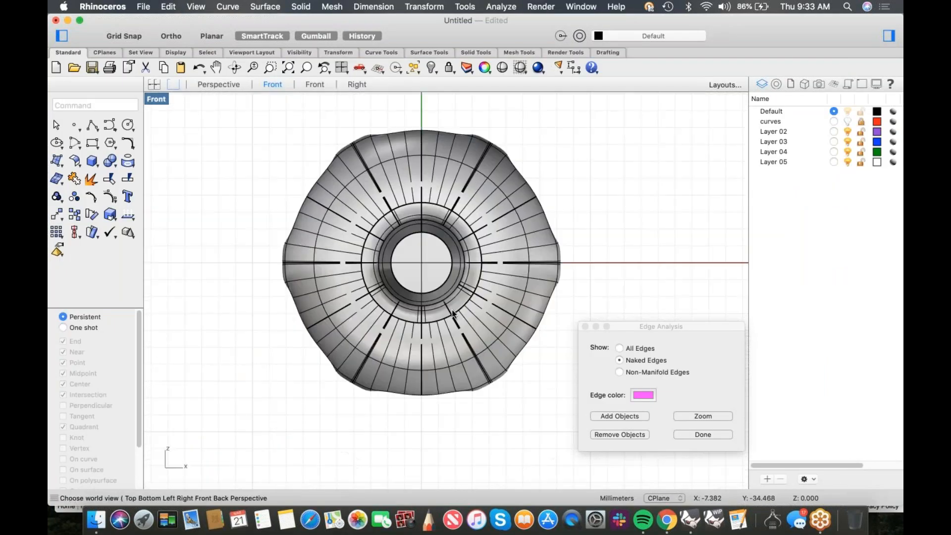
scroll(383, 246, "up", 4)
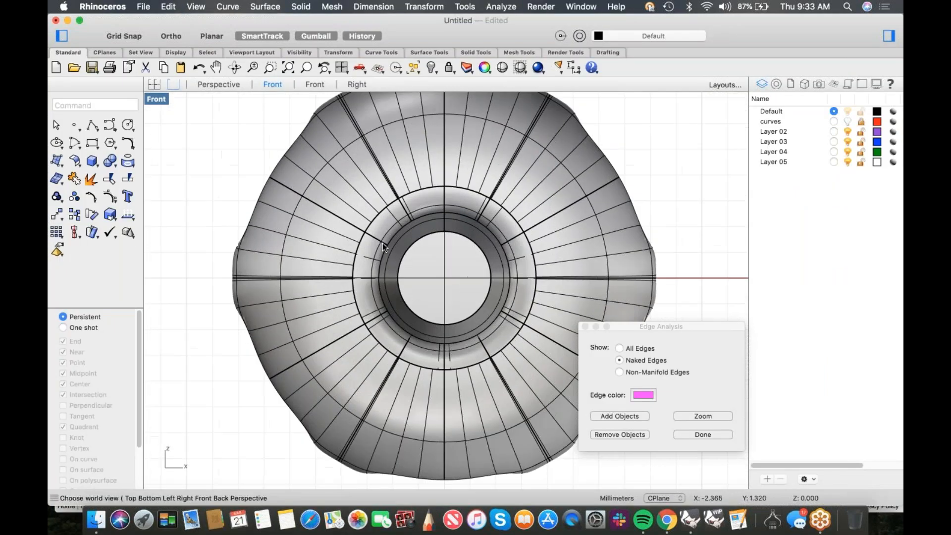
left_click(374, 8)
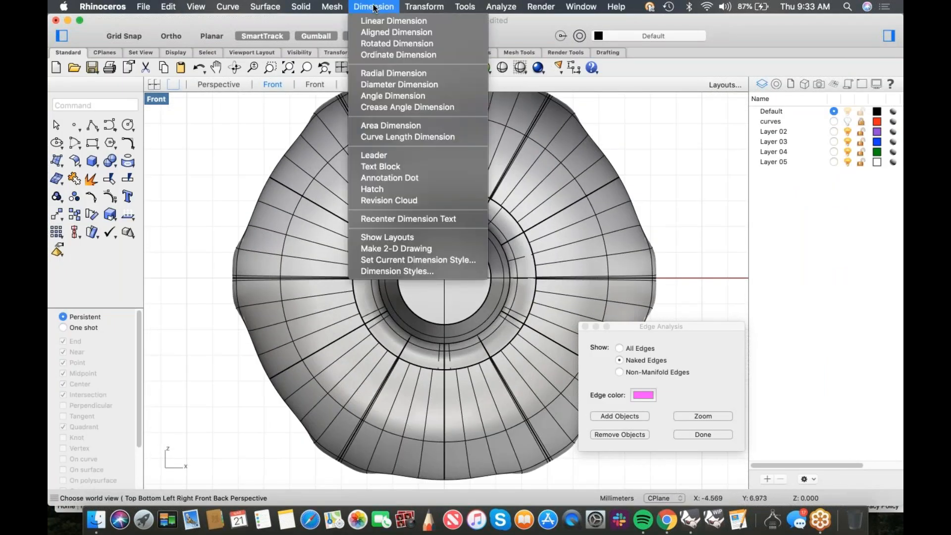
left_click(382, 84)
left_click(485, 254)
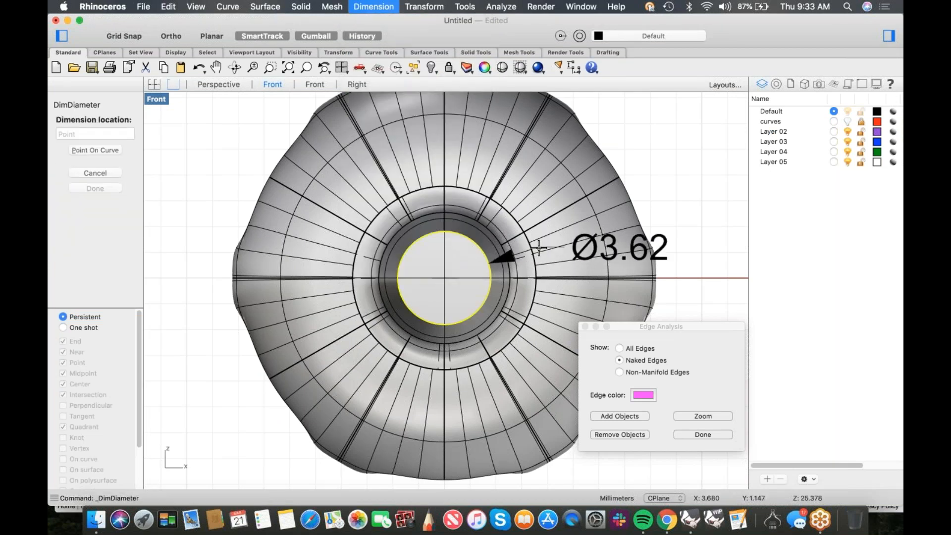
left_click(620, 229)
right_click_drag(569, 246, 511, 247)
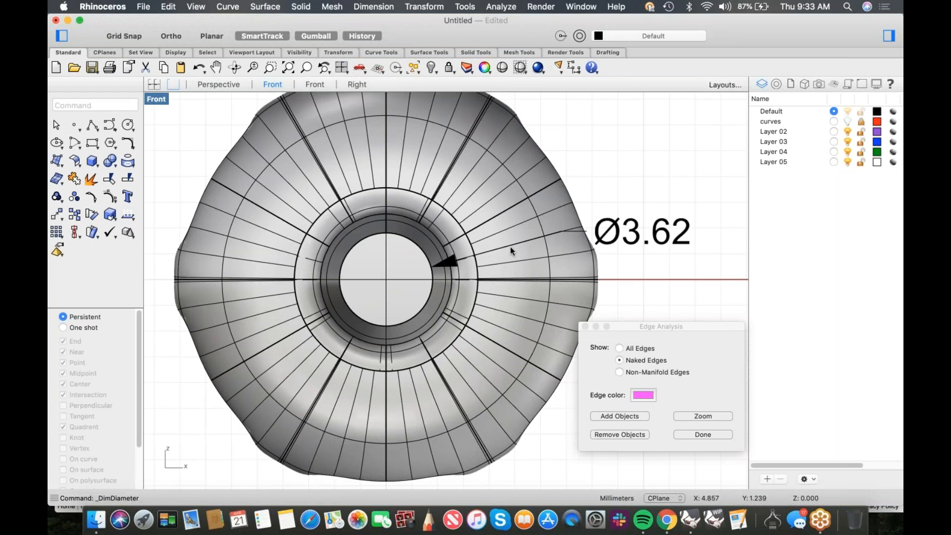
- Try to scale the knob down uniformly without including the diameter dimension in the selection
scroll(510, 247, "down", 4)
left_click(509, 278)
left_click_drag(327, 263, 387, 269, "shift")
scroll(441, 268, "up", 3)
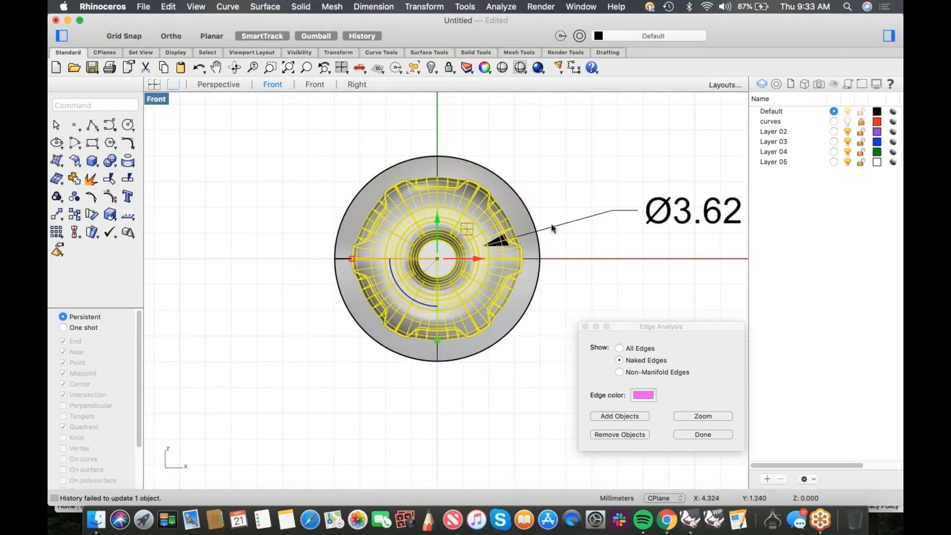
left_click(523, 225)
key("super+z")
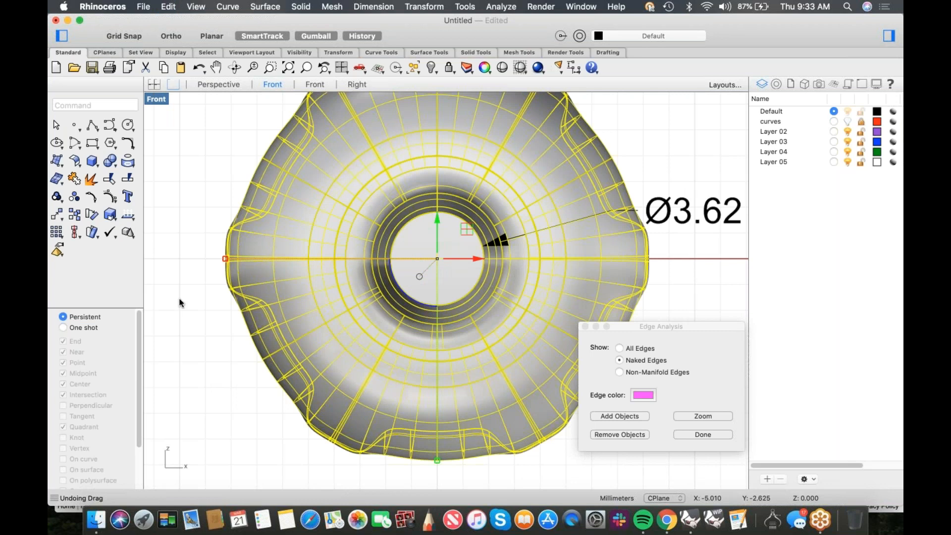
- Scale the knob parts and the diameter dimension down together to a stem end diameter of about 1.75 mm
left_click(215, 297)
scroll(208, 278, "down", 5)
left_click_drag(191, 194, 421, 403)
scroll(223, 290, "up", 4)
left_click_drag(211, 281, 302, 288)
scroll(430, 286, "up", 4)
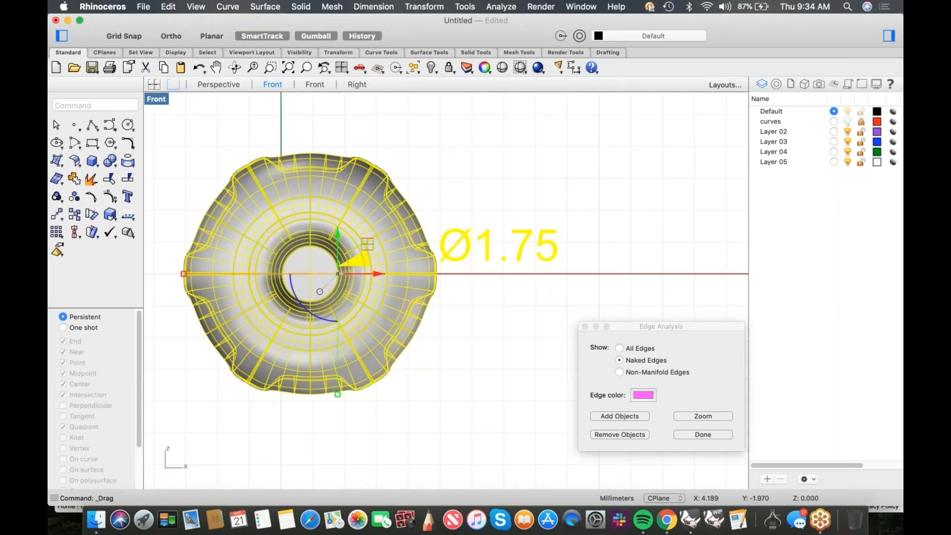
right_click_drag(414, 337, 470, 354)
left_click(474, 364)
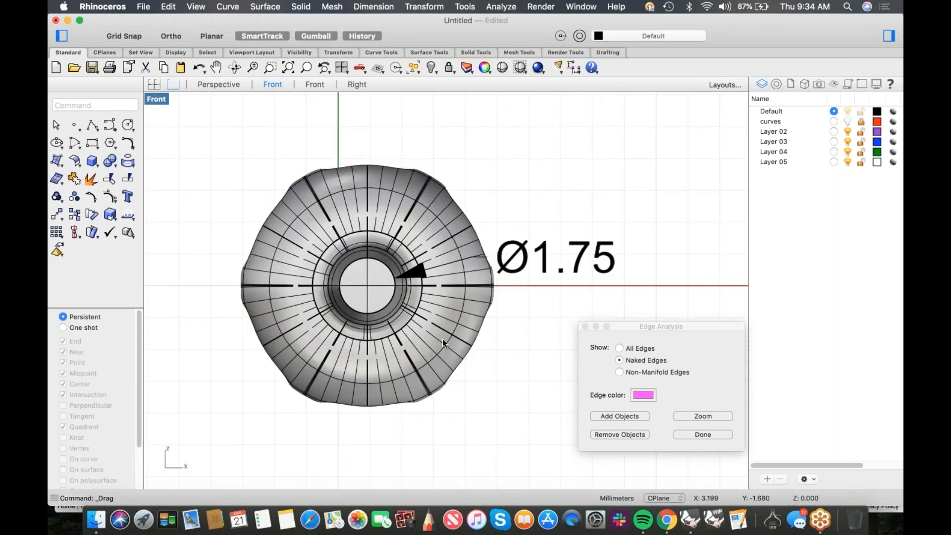
- Scale the whole knob down further to a stem end diameter of about 0.76 mm and delete the diameter dimension
left_click_drag(228, 155, 547, 442)
left_click_drag(240, 285, 313, 293)
scroll(434, 304, "up", 5)
left_click(420, 251)
key("Delete")
- Move all the knob parts from the centre of the stem end to the origin (0)
right_click_drag(224, 225, 301, 221)
left_click_drag(269, 164, 543, 426)
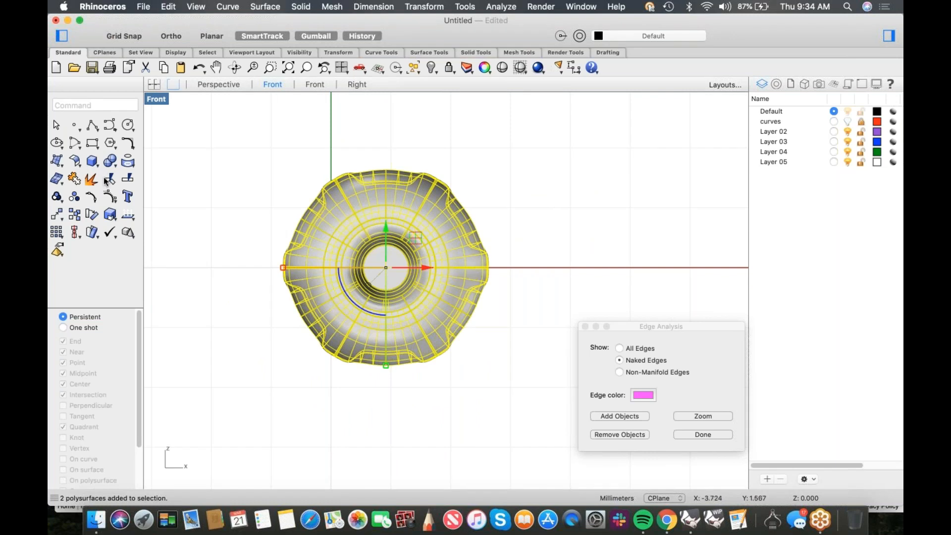
left_click(92, 232)
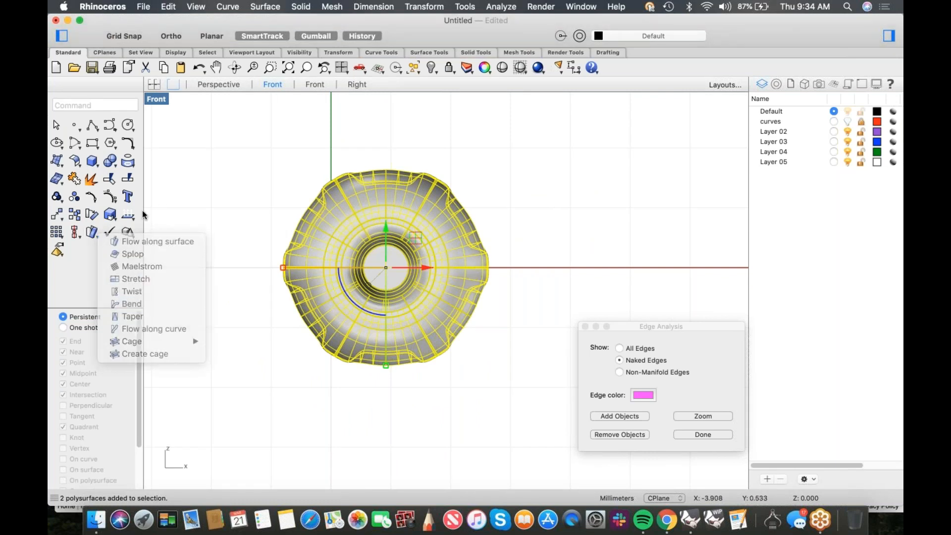
type("move")
key("Return")
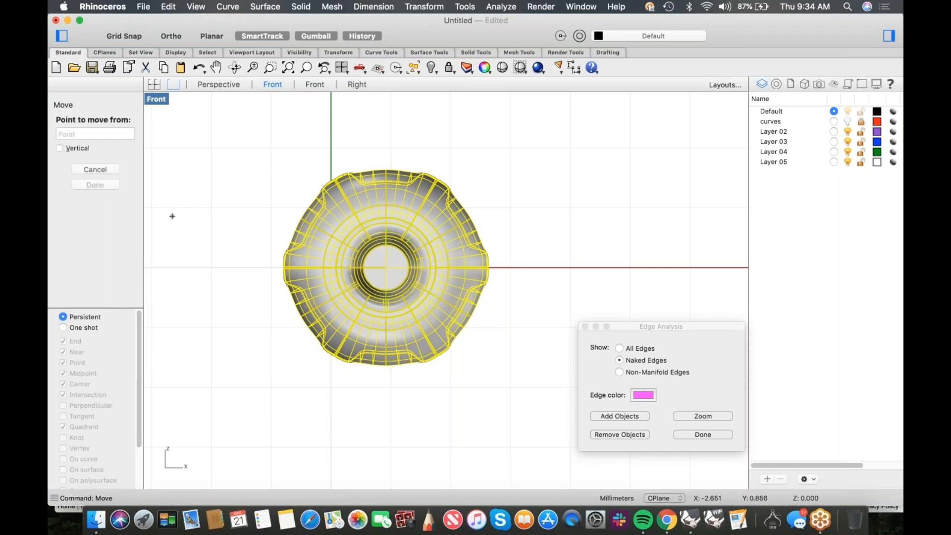
left_click(376, 276)
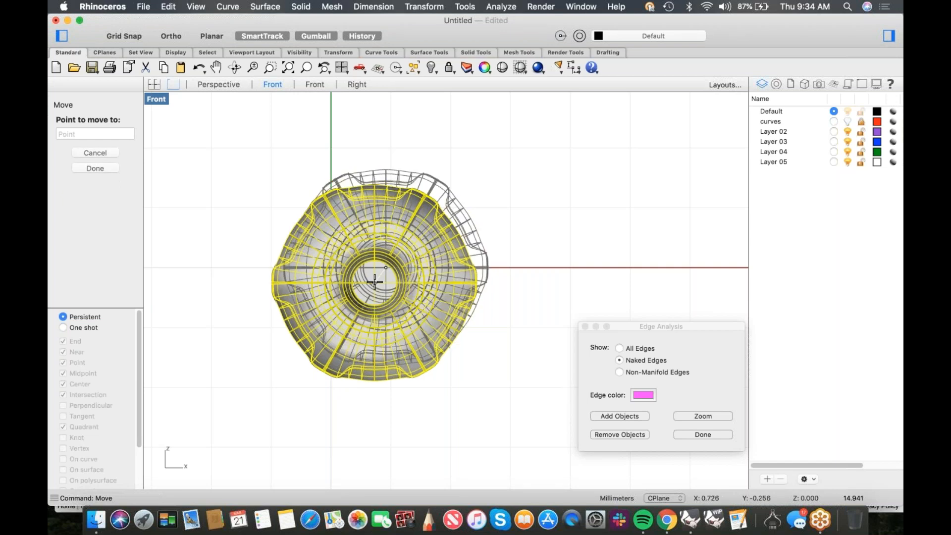
type("0")
key("Return")
scroll(371, 281, "left", 3)
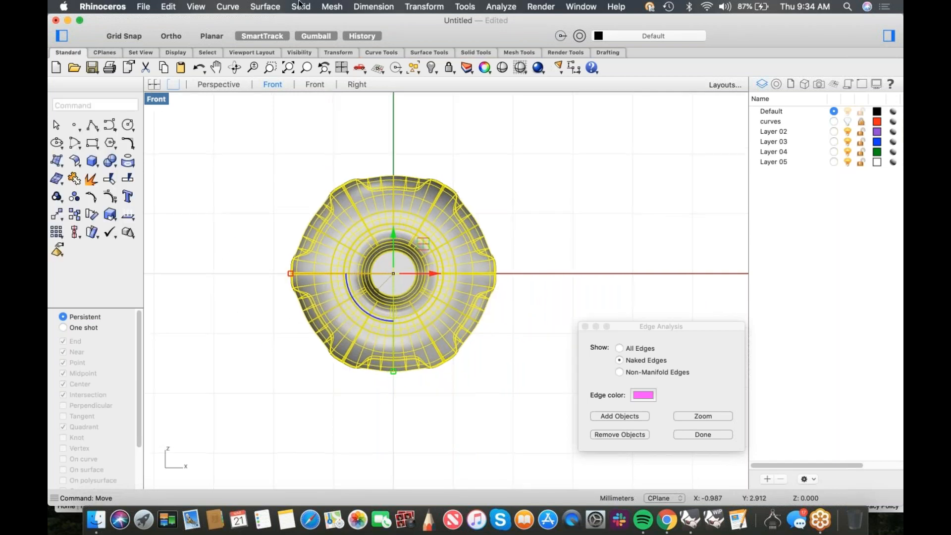
- Check the stem end of the reduced knob with a temporary diameter dimension and delete that dimension
left_click(370, 8)
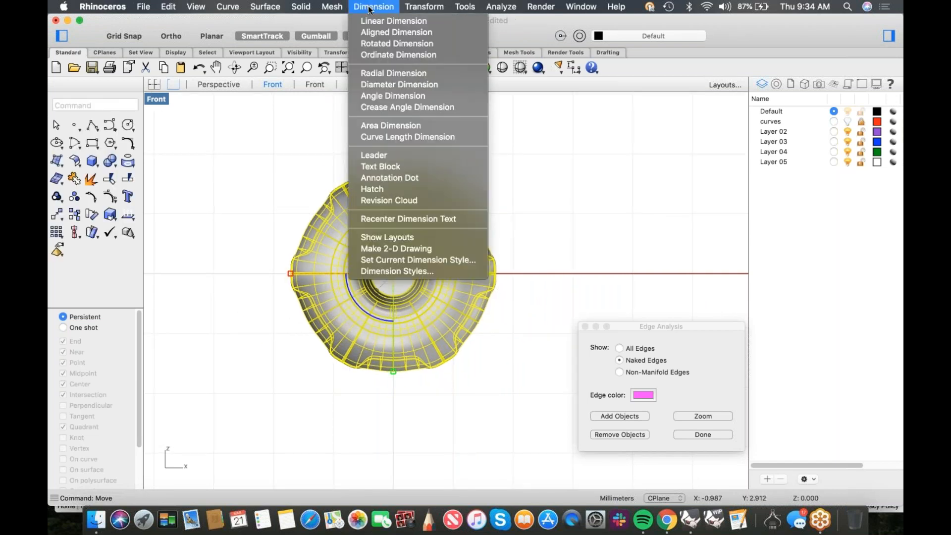
left_click(387, 84)
scroll(406, 239, "up", 3)
left_click(408, 264)
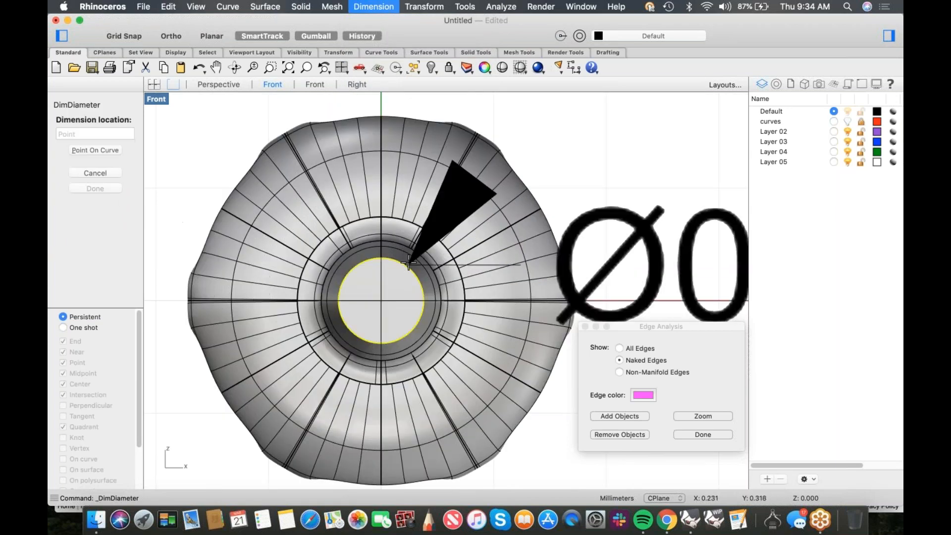
scroll(471, 233, "down", 5)
left_click(674, 220)
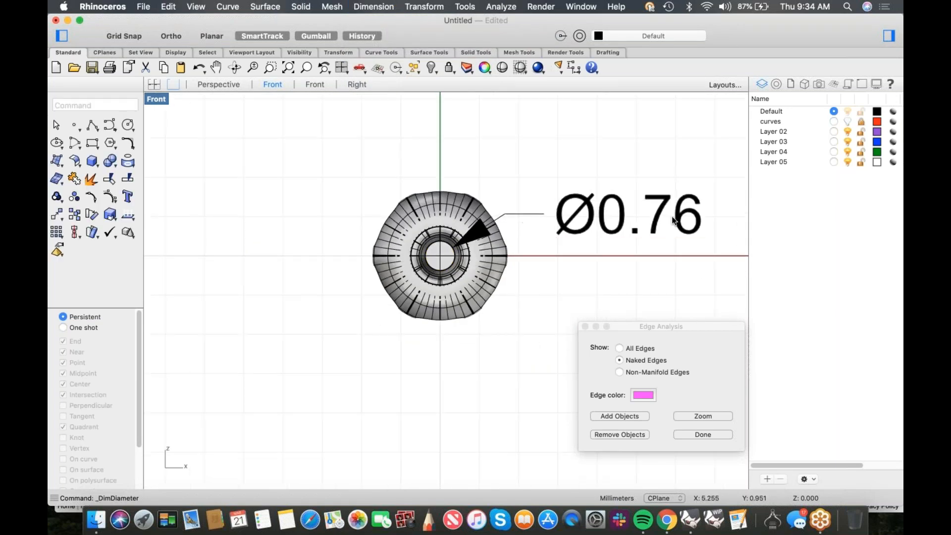
left_click(576, 237)
key("Delete")
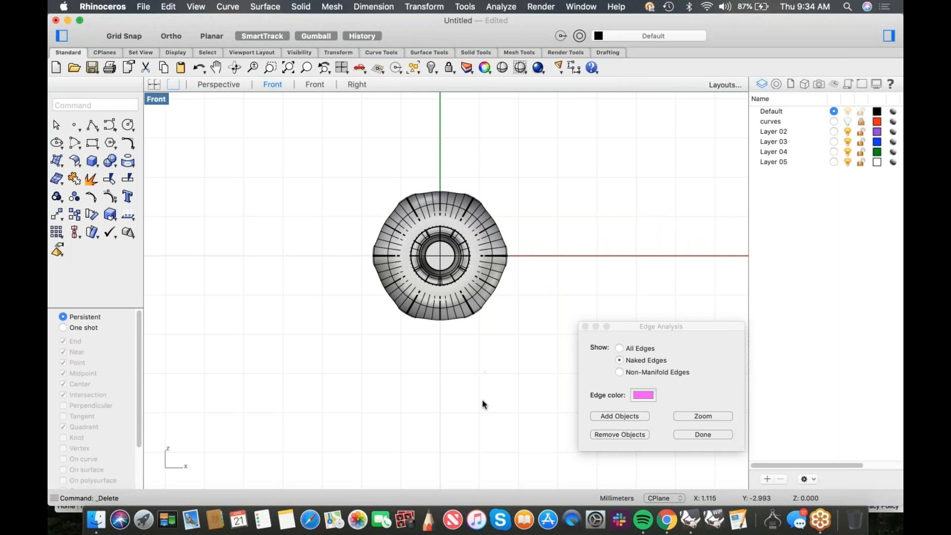
- Switch to the McMaster-Carr page in Chrome, change the threaded-rod measurement system to Inch and show High-Strength Steel Threaded Rods
left_click(667, 519)
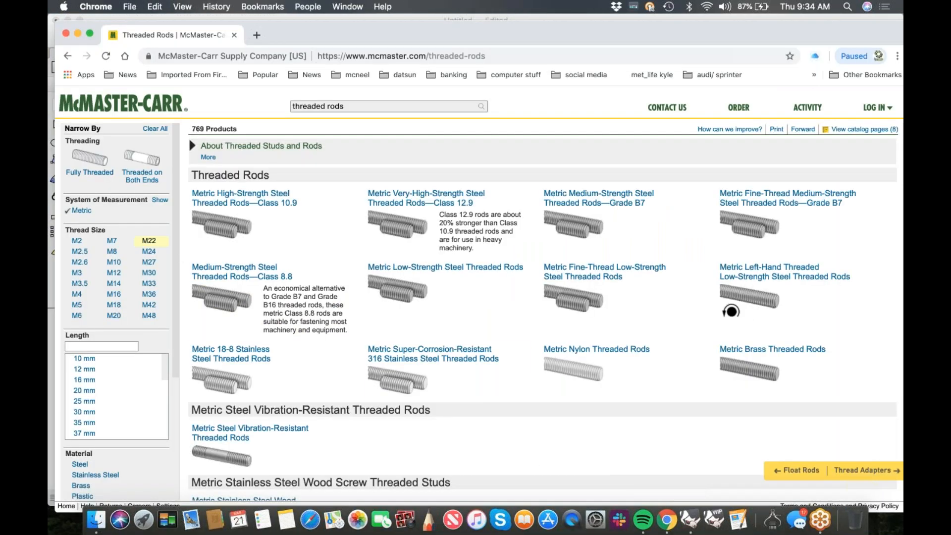
left_click(68, 56)
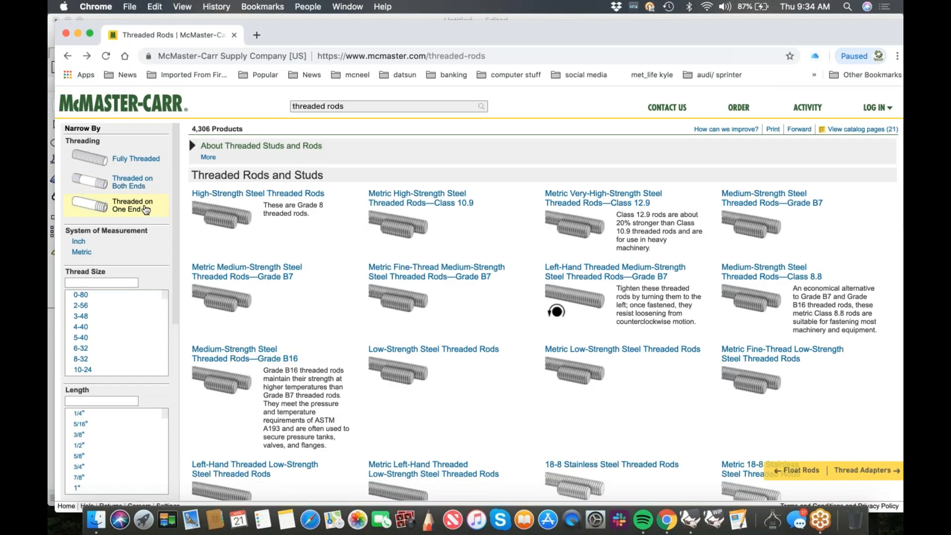
left_click(79, 241)
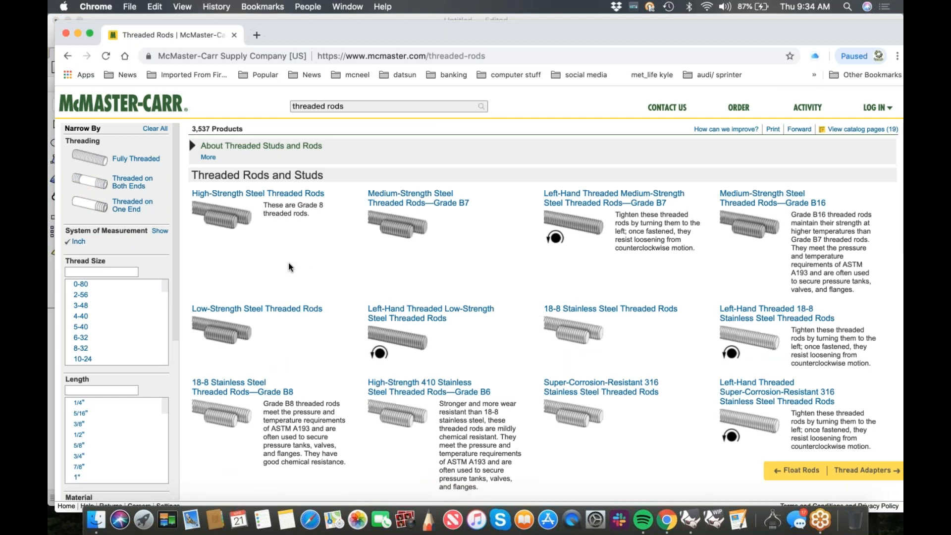
left_click(286, 198)
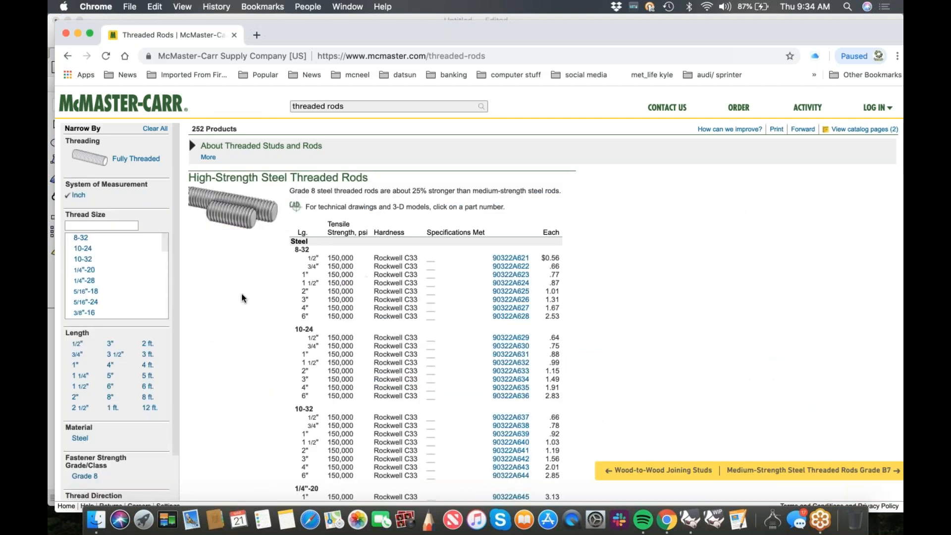
- Filter the rods to thread size 5/8"-11 and open the product detail page of the 4" long rod
scroll(166, 250, "down", 1)
scroll(163, 257, "down", 5)
scroll(158, 267, "down", 1)
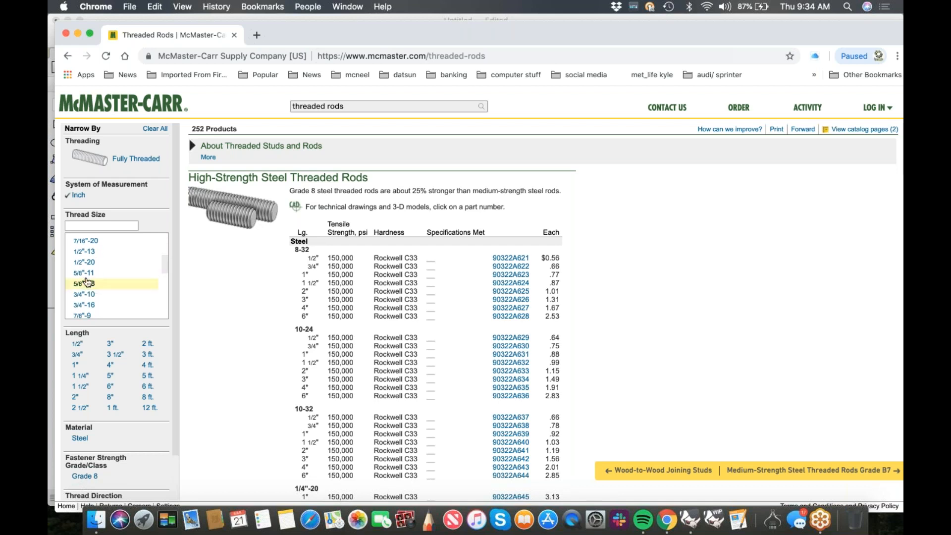
left_click(84, 272)
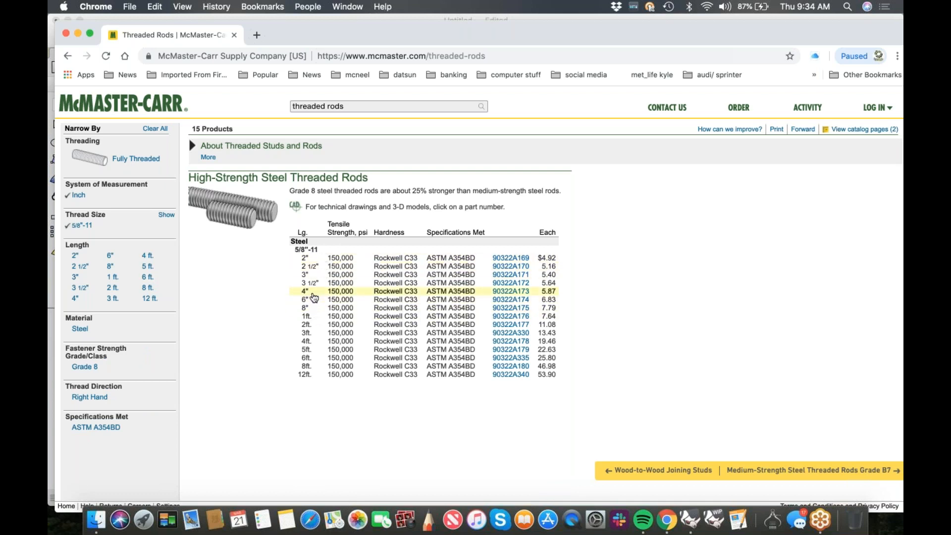
left_click(315, 297)
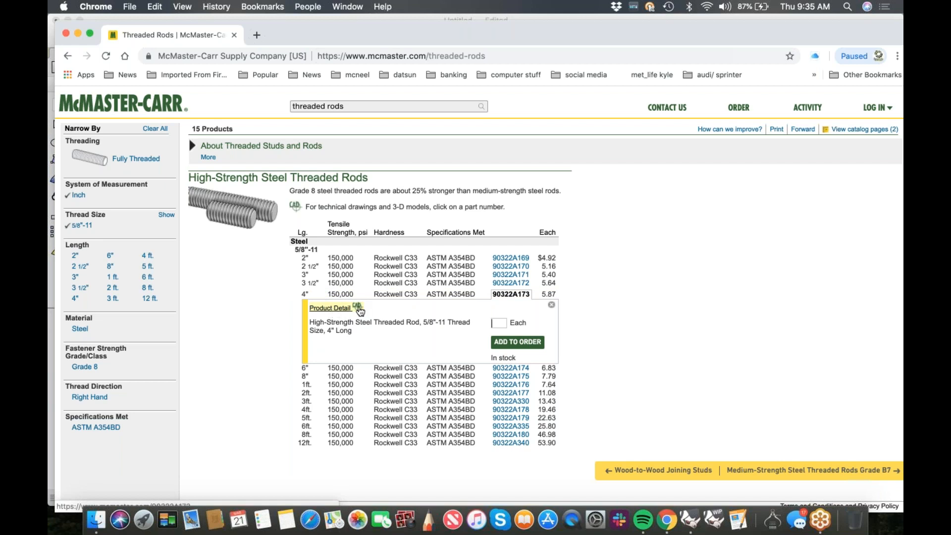
left_click(340, 310)
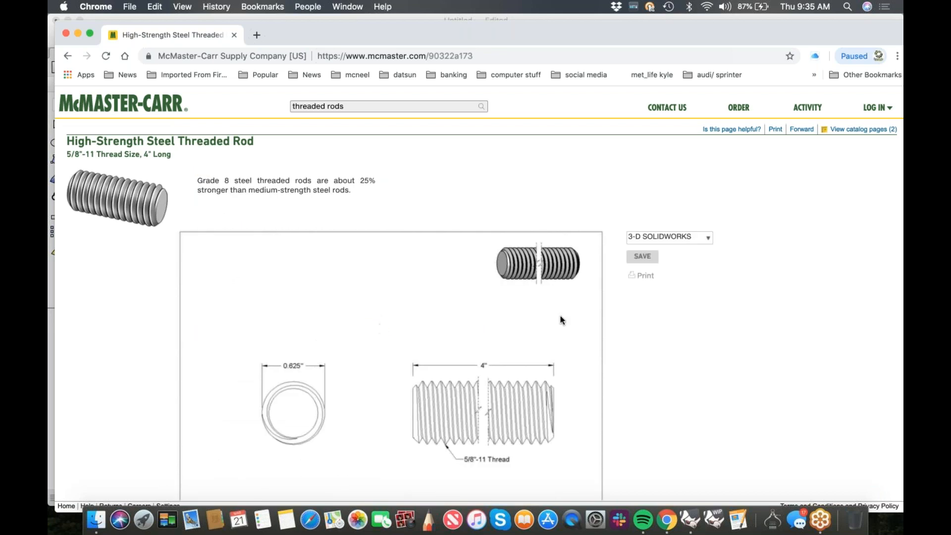
- Download the rod's CAD model in 3-D STEP format
left_click(690, 242)
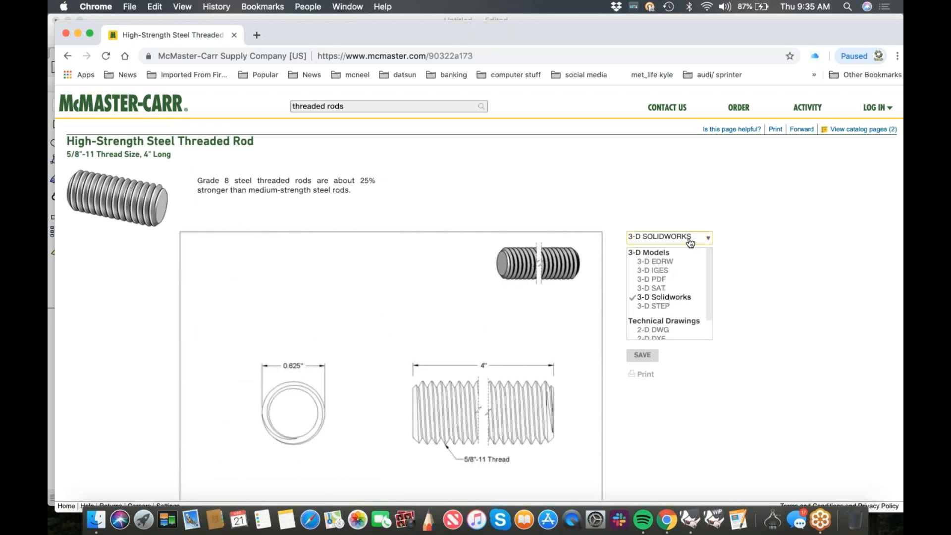
left_click(660, 306)
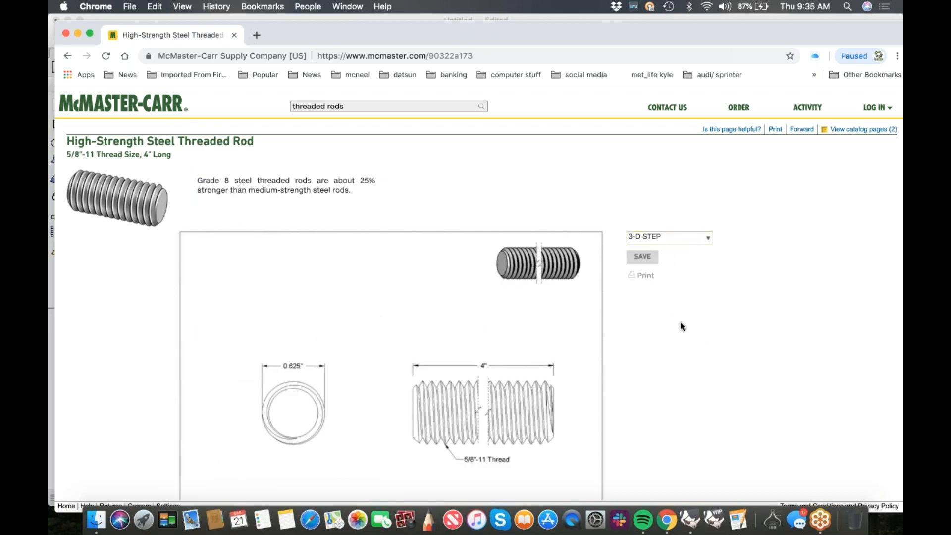
left_click(647, 258)
left_click(641, 257)
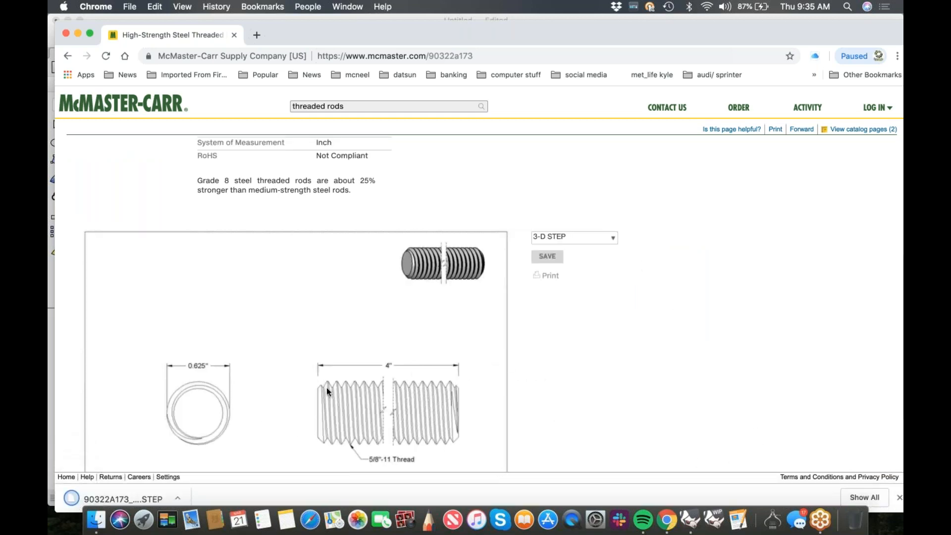
- Move the browser aside to uncover the Rhino window and show the downloaded STEP file in Finder
left_click_drag(450, 40, 727, 51)
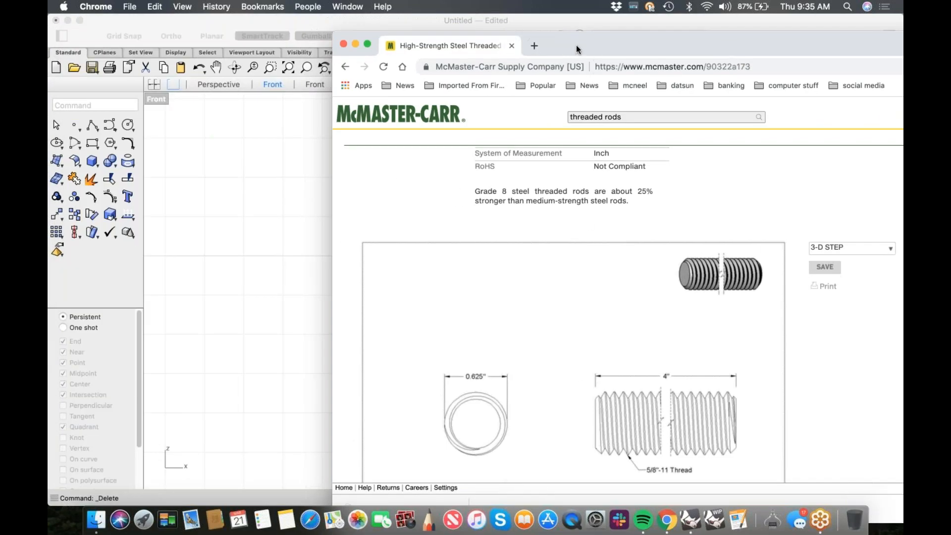
left_click_drag(576, 46, 480, 28)
left_click(359, 493)
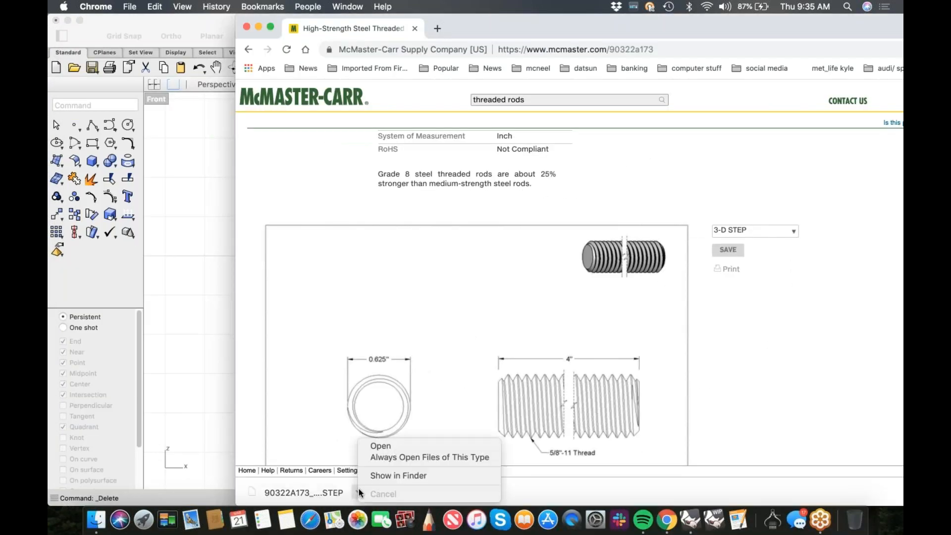
left_click(411, 476)
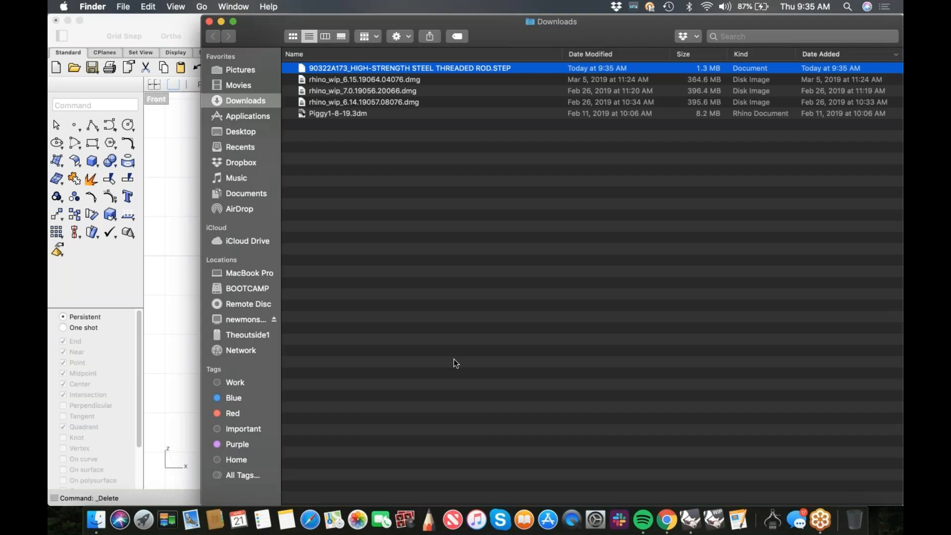
- Try to drop the downloaded STEP file from Finder into the Rhino model, repositioning the Rhino window beside it
left_click_drag(436, 68, 53, 120)
left_click_drag(223, 156, 258, 214)
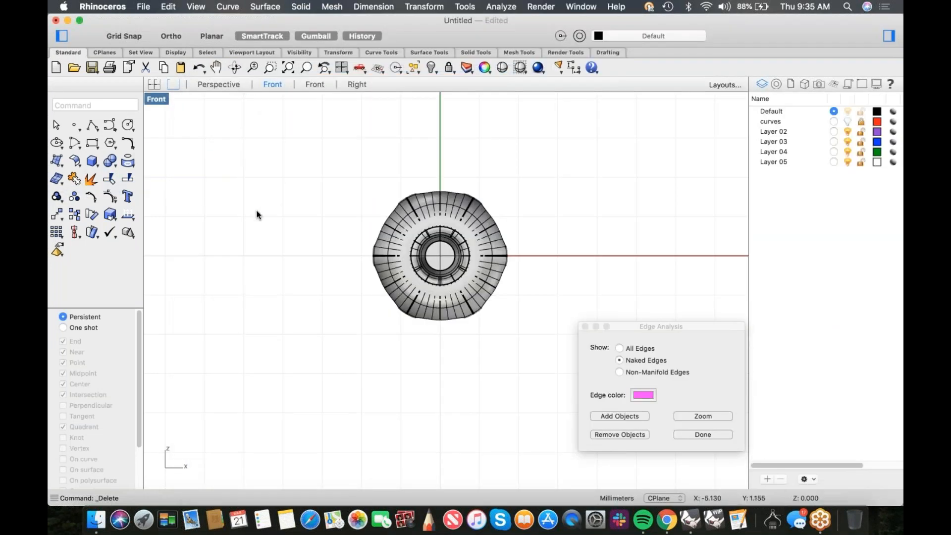
left_click_drag(543, 23, 506, 133)
left_click_drag(403, 67, 300, 293)
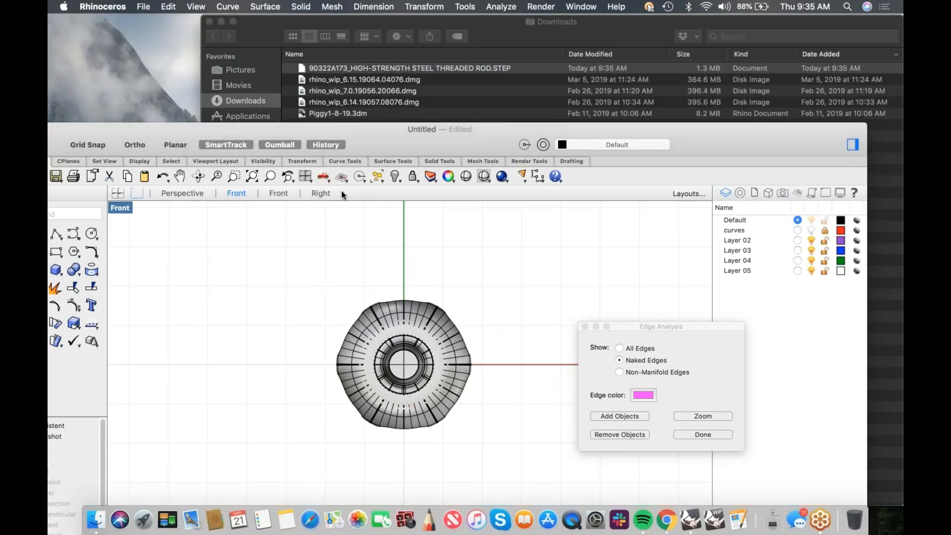
left_click_drag(391, 136, 481, 111)
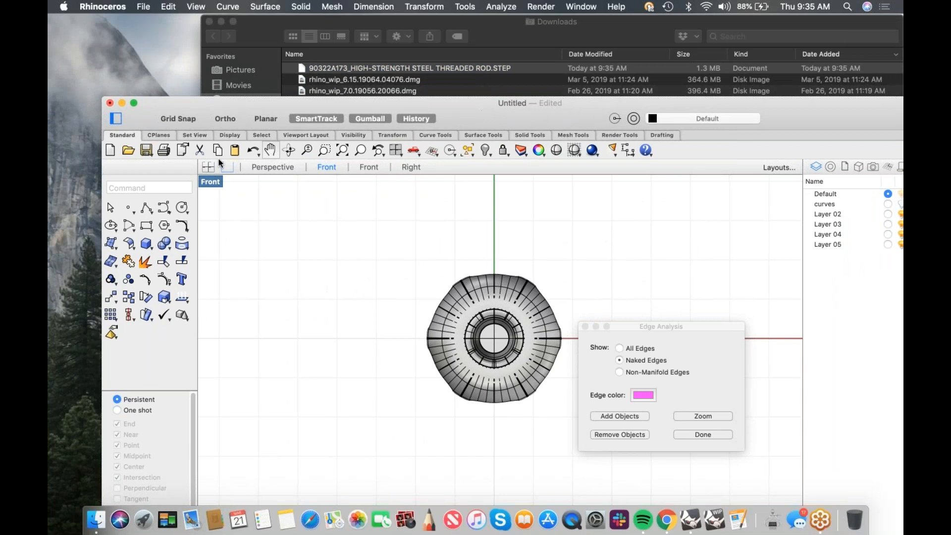
- Import the threaded rod STEP file from Downloads with its geometry scaled by 25.4, and delete the imported rod
left_click(146, 7)
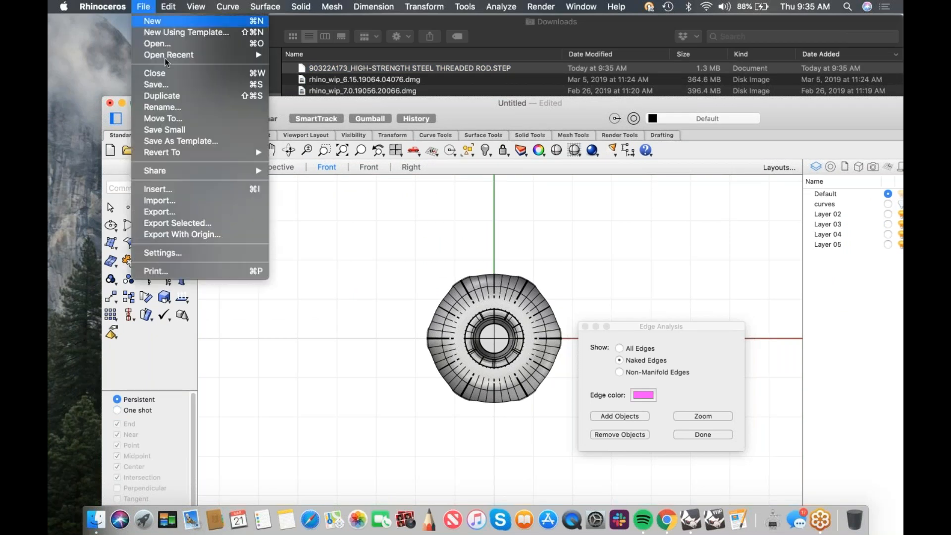
left_click(183, 203)
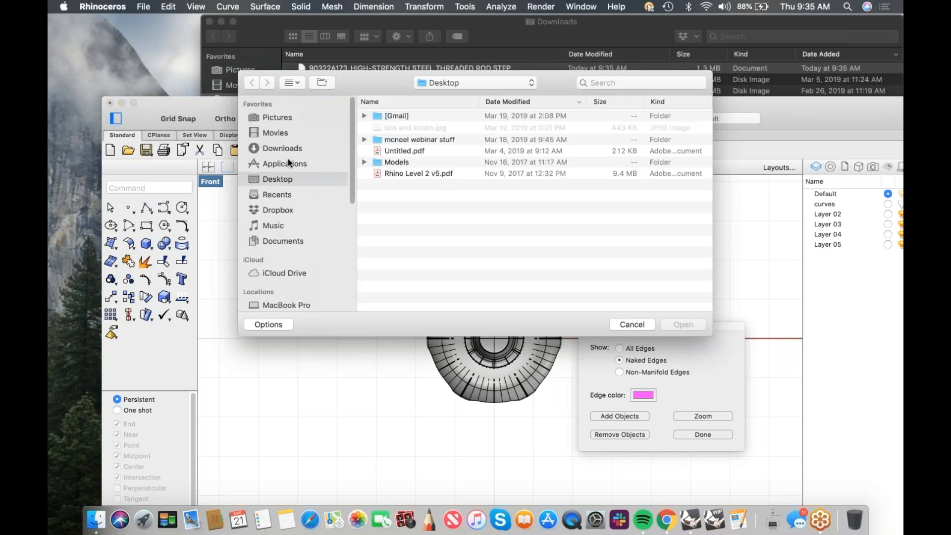
left_click(280, 148)
left_click(451, 116)
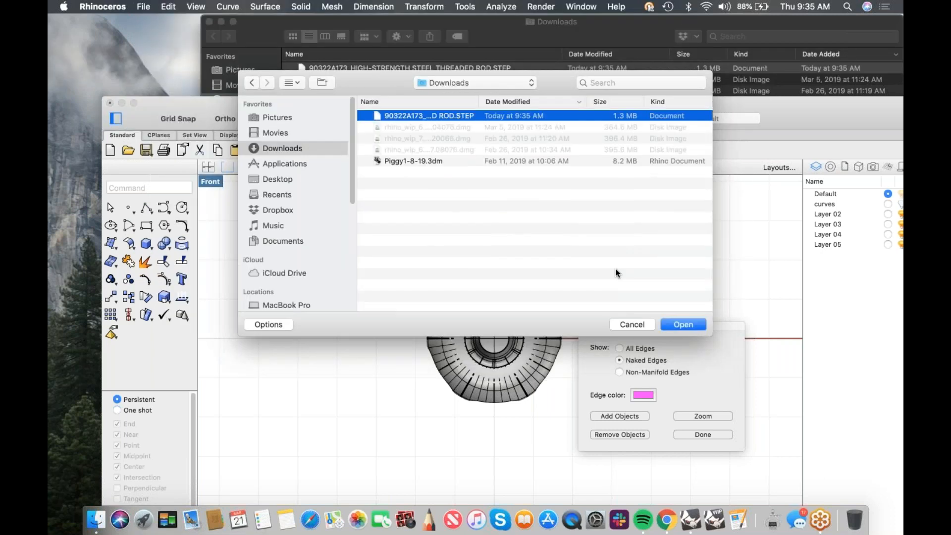
key("Return")
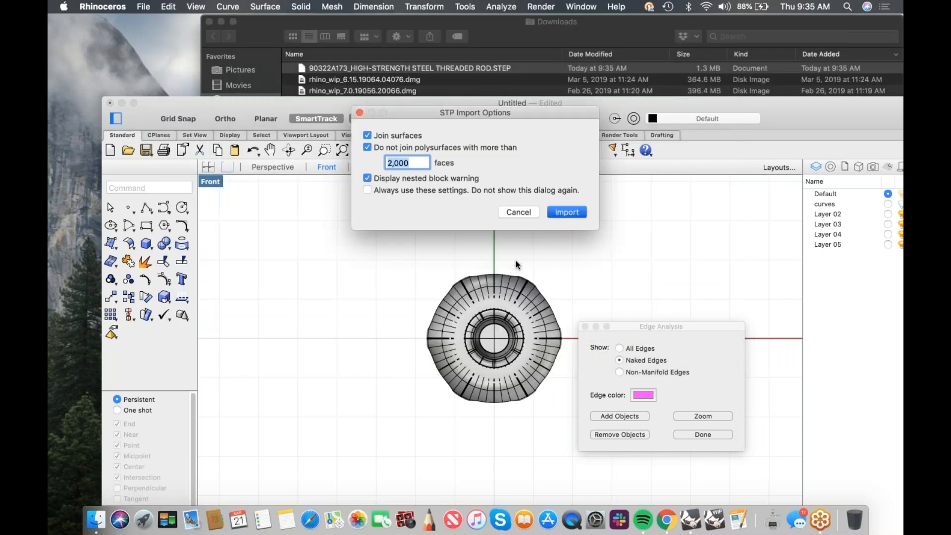
key("Return")
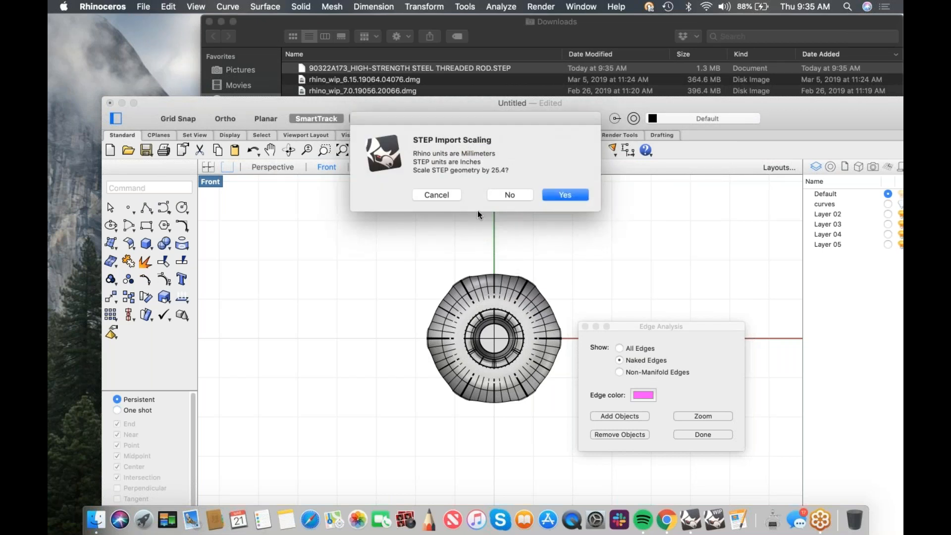
left_click(570, 194)
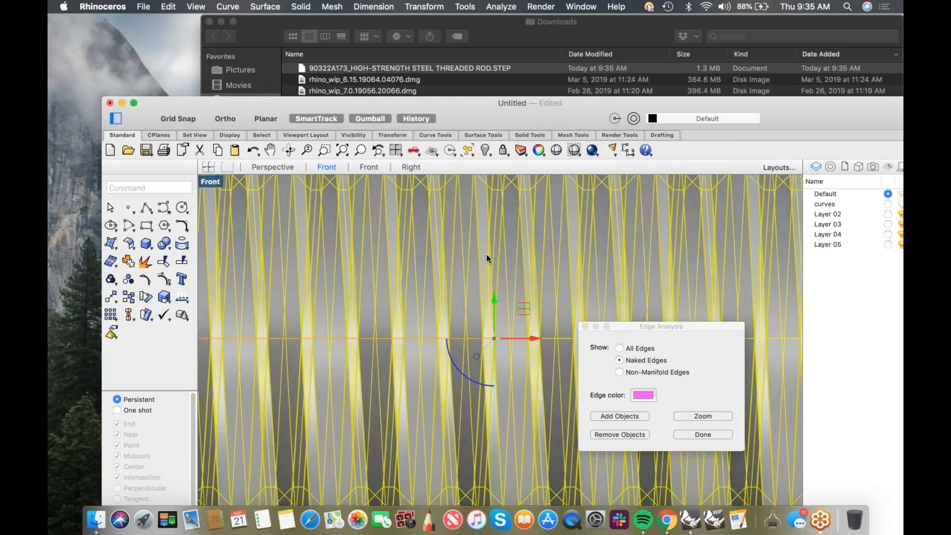
scroll(487, 255, "down", 5)
key("Delete")
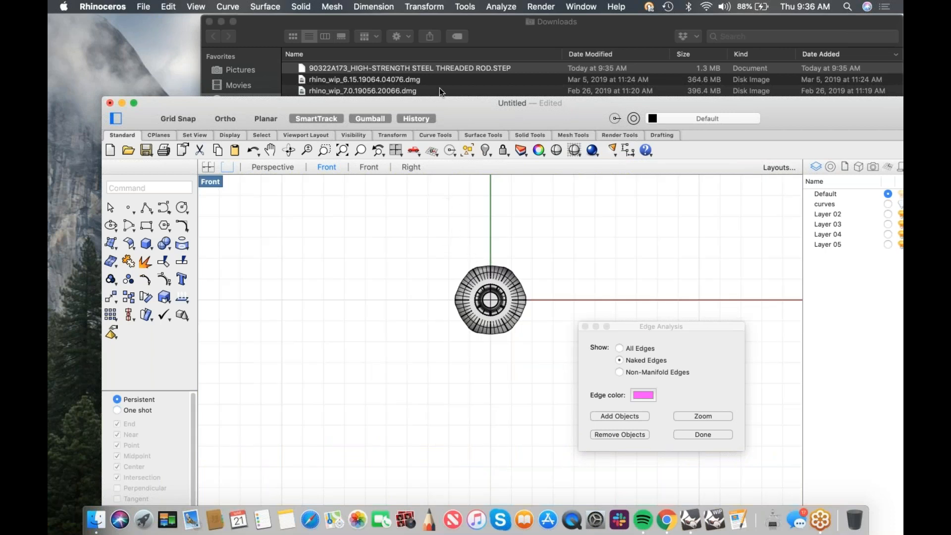
- Import the threaded rod STEP file from Downloads with the default import options and without scaling its geometry
left_click(151, 7)
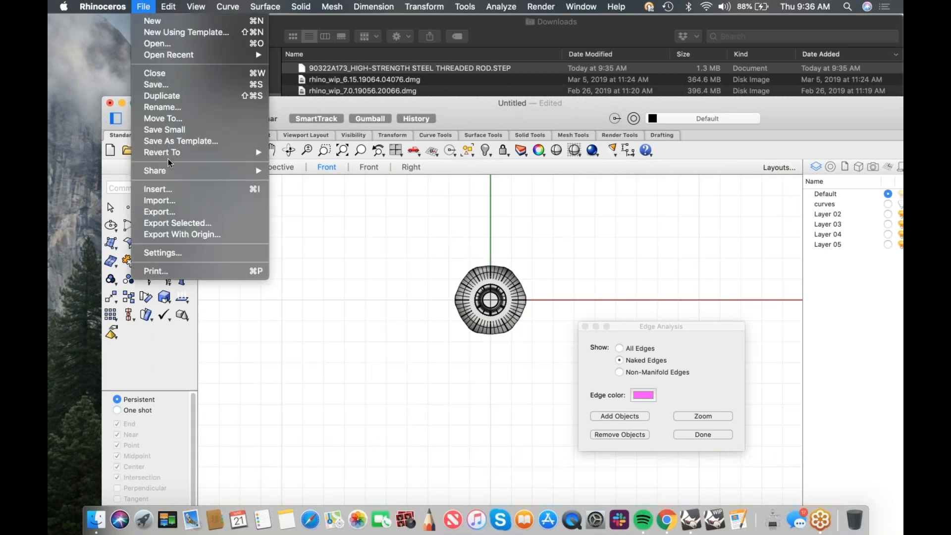
left_click(168, 201)
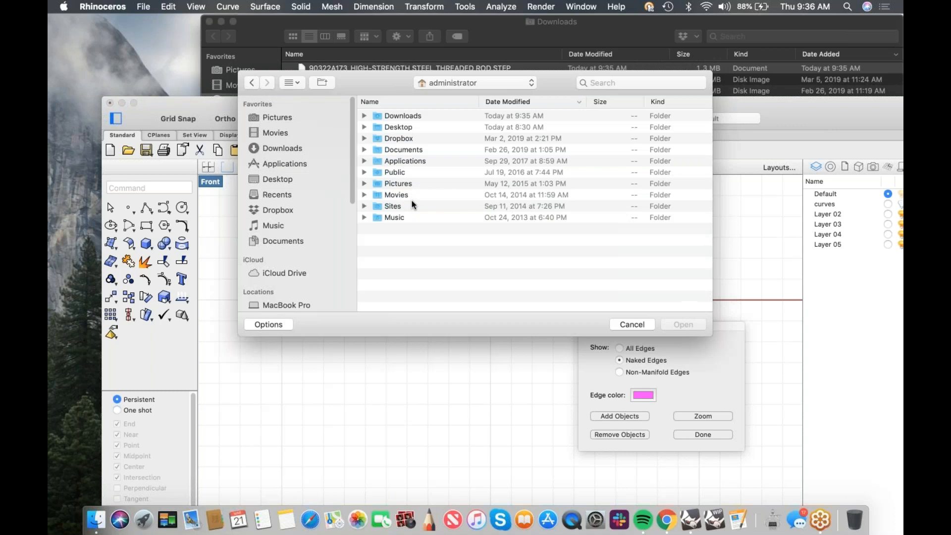
left_click(403, 116)
left_click(364, 115)
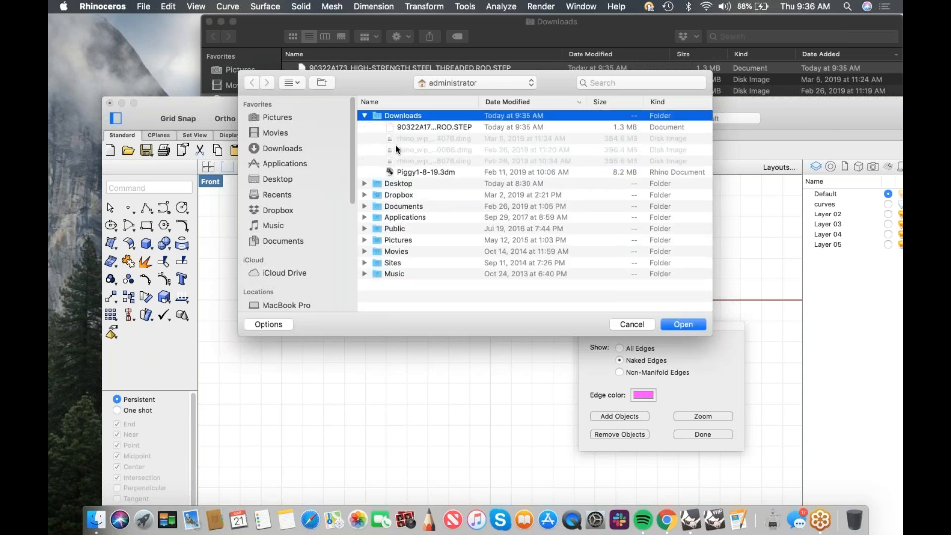
left_click(421, 128)
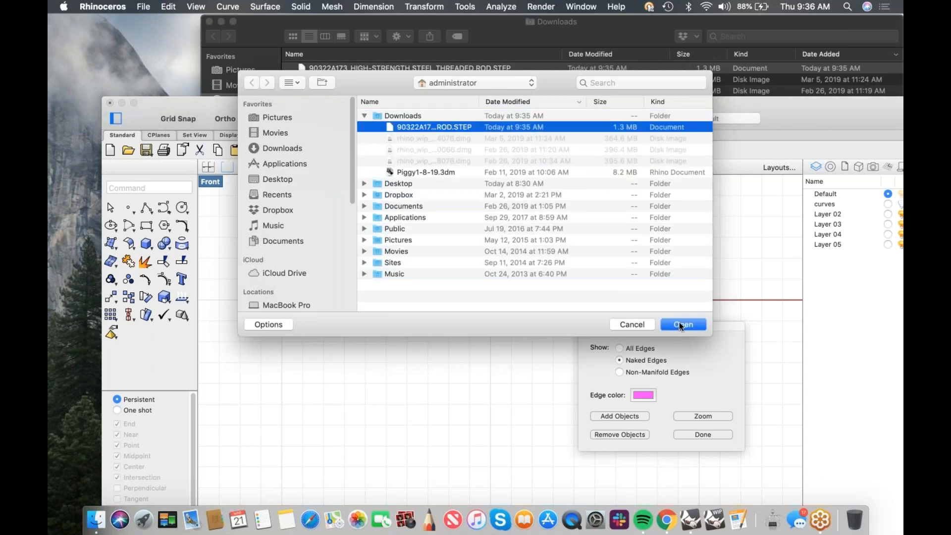
left_click(683, 324)
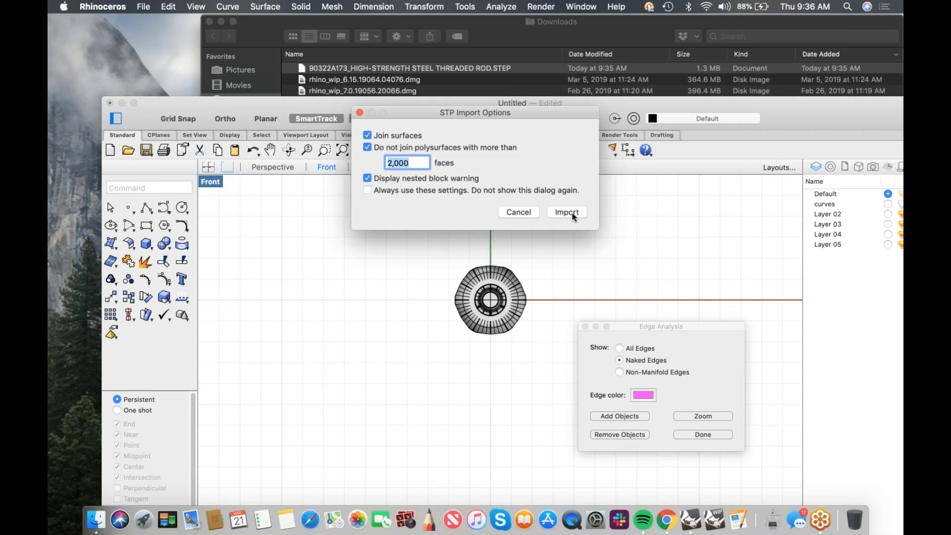
key("Return")
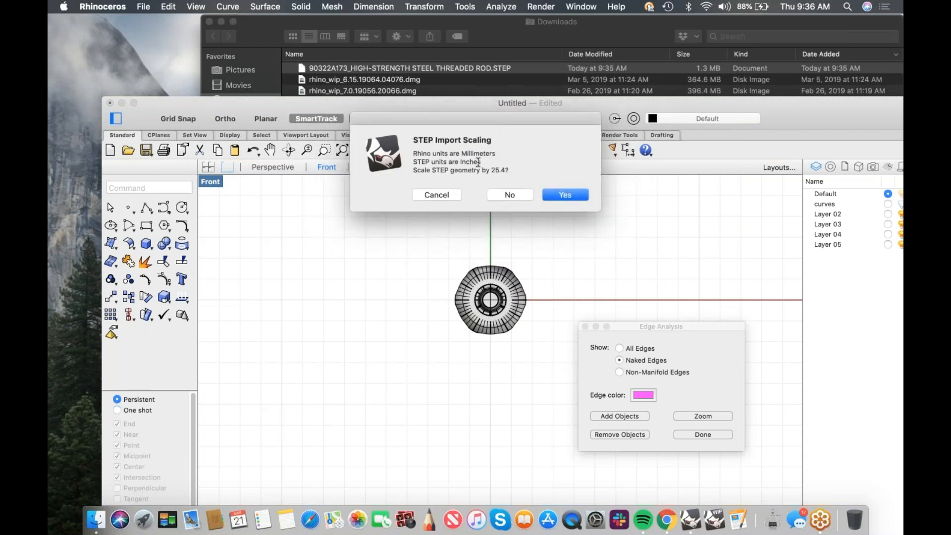
left_click(511, 195)
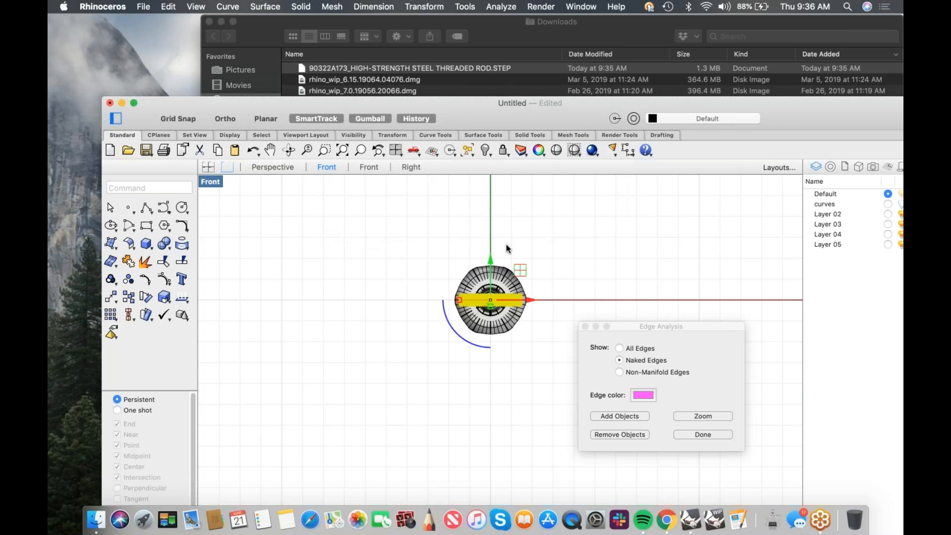
- Show the imported rod and the knob's stem end in the Perspective view and enlarge the Rhino window to full size
scroll(511, 297, "up", 5)
type("p")
key("Return")
right_click_drag(487, 331, 466, 364)
scroll(501, 372, "up", 8)
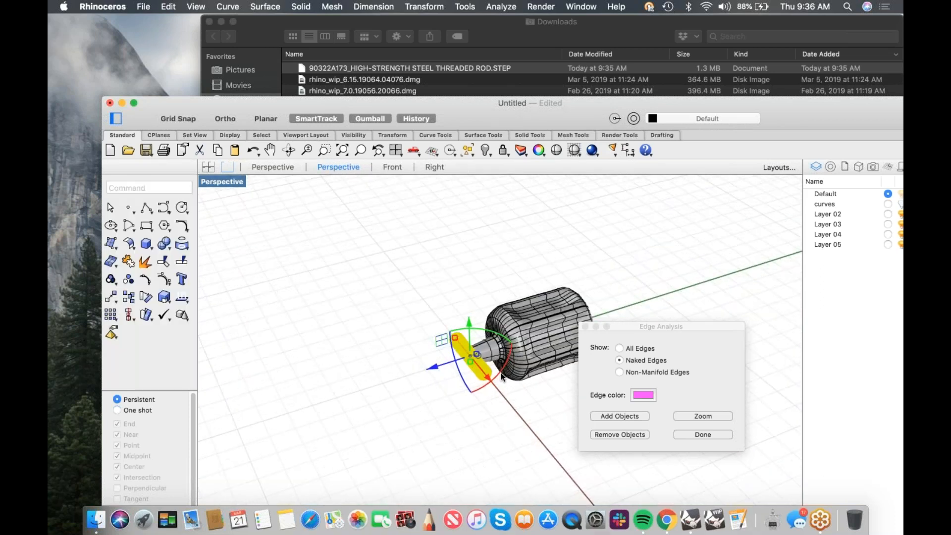
scroll(500, 373, "up", 4)
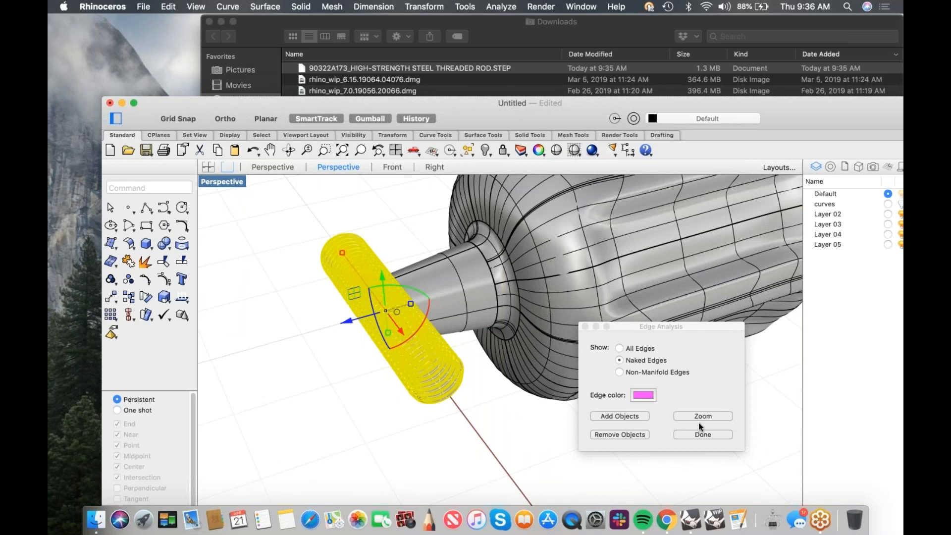
double_click(498, 104)
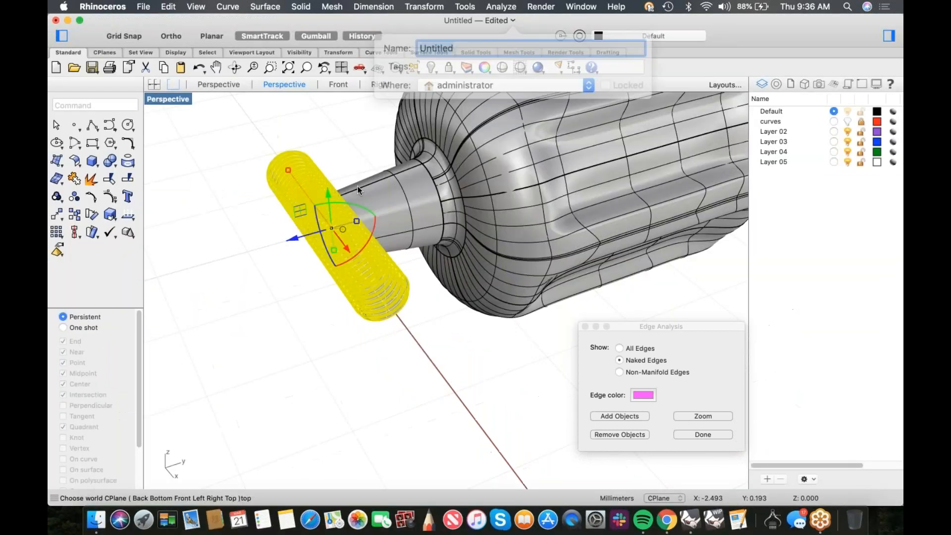
left_click(388, 376)
left_click(378, 299)
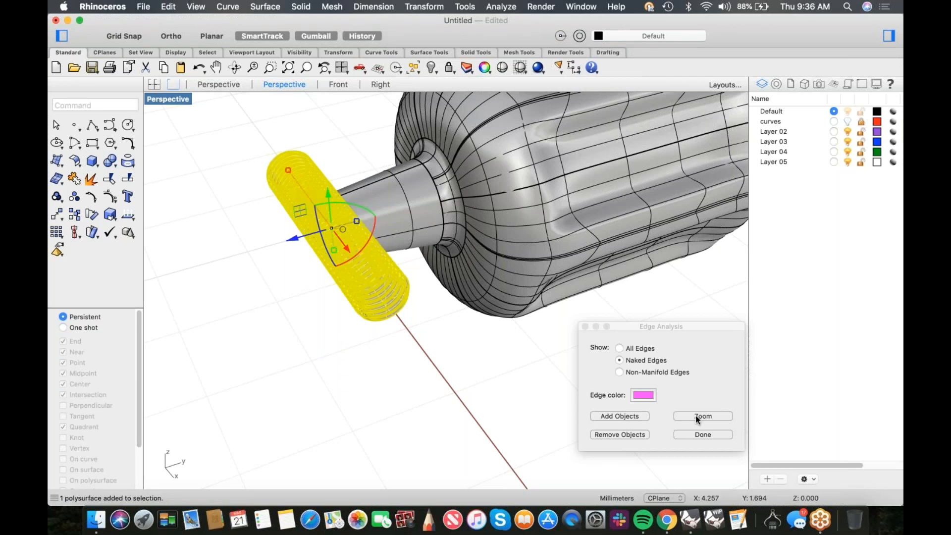
- Check the threaded rod for naked edges with Edge Analysis
left_click(627, 418)
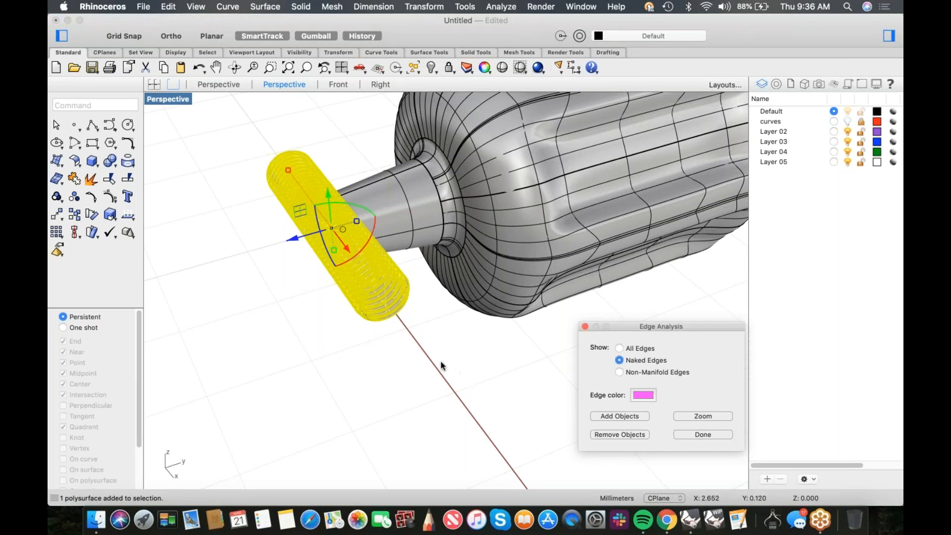
left_click(617, 416)
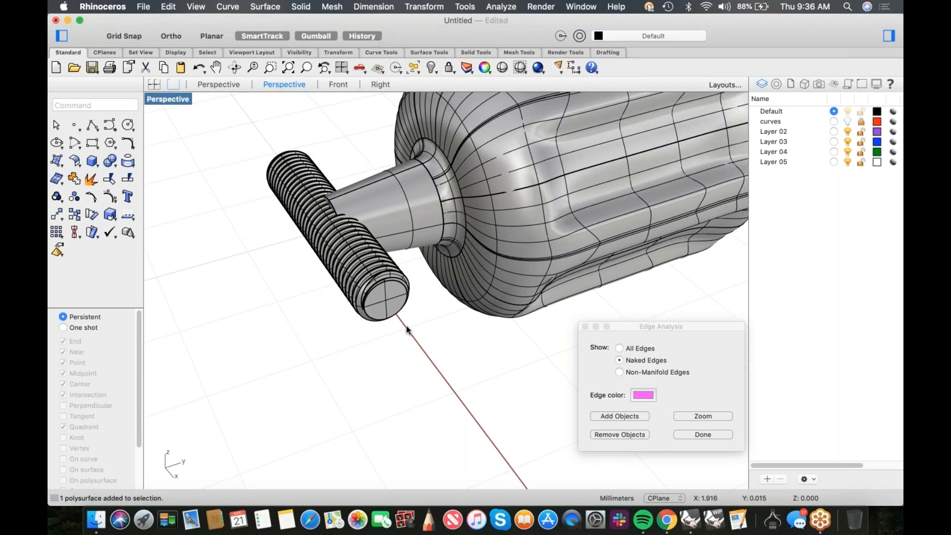
right_click(397, 317)
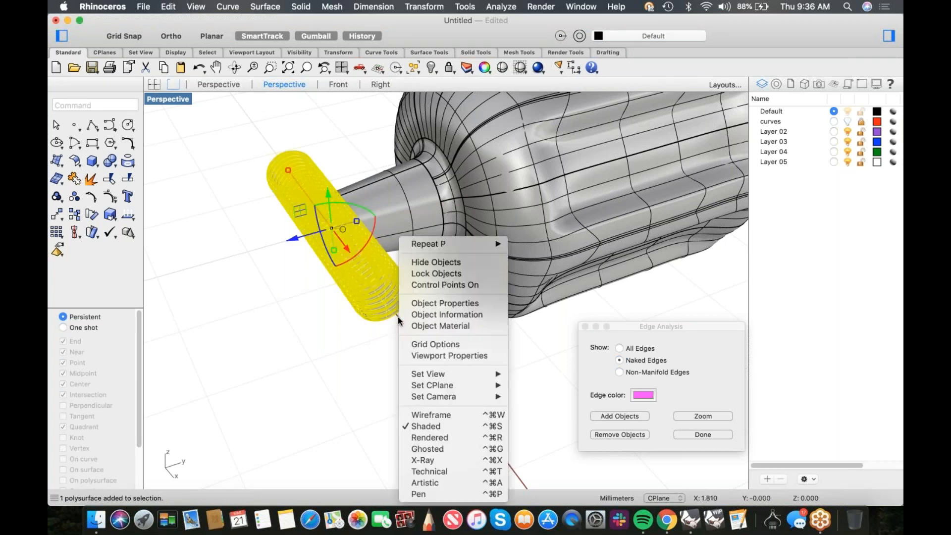
left_click(617, 416)
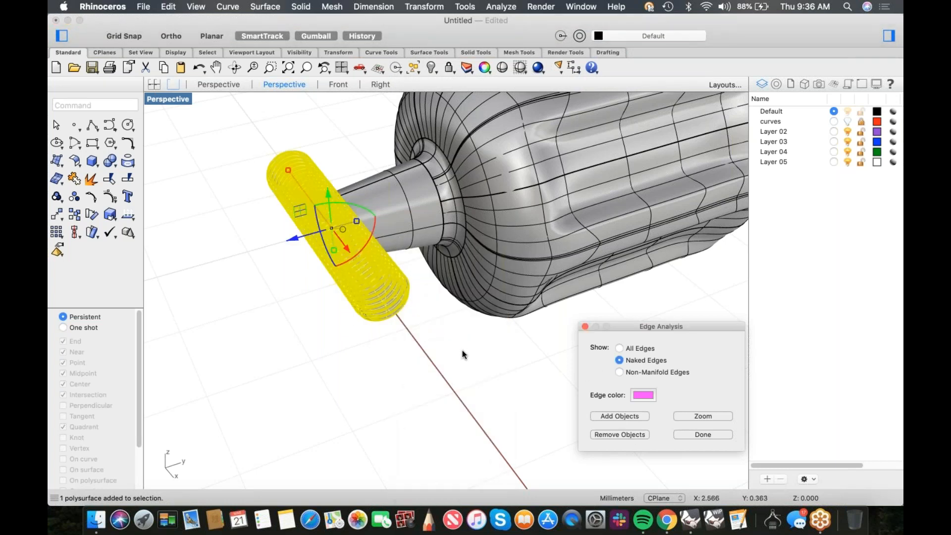
- Rotate the threaded rod 90 degrees in the horizontal plane so it lines up with the knob's stem
right_click_drag(442, 342, 389, 299)
left_click(393, 317)
left_click(453, 308)
left_click(349, 263)
type("90")
key("Return")
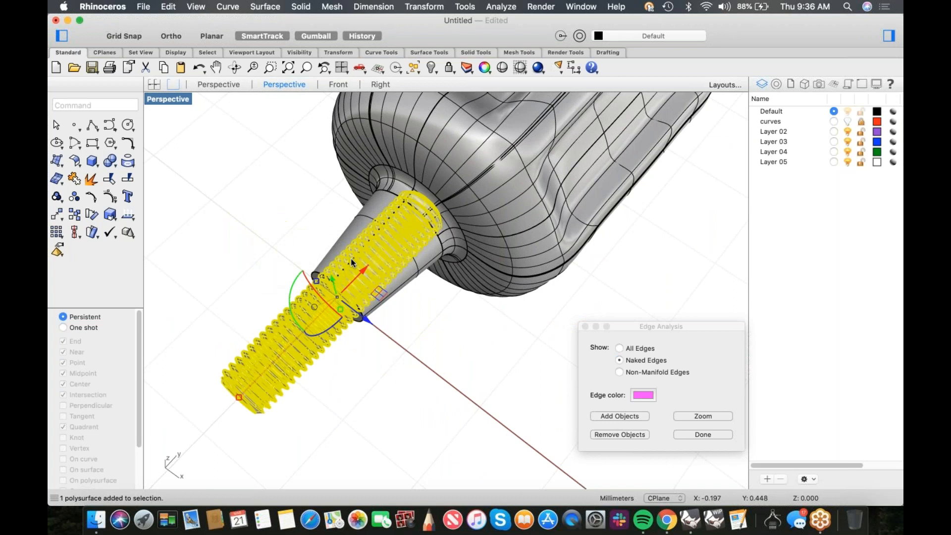
left_click(428, 305)
right_click_drag(436, 337, 464, 323)
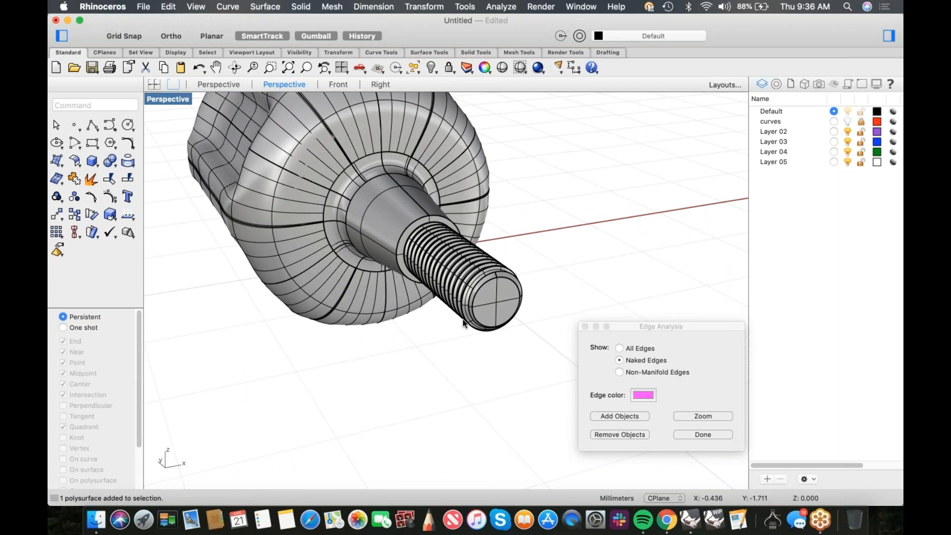
- Subtract the threaded rod from the knob with Boolean Difference, keeping the rod by leaving Delete Input off
left_click(110, 161)
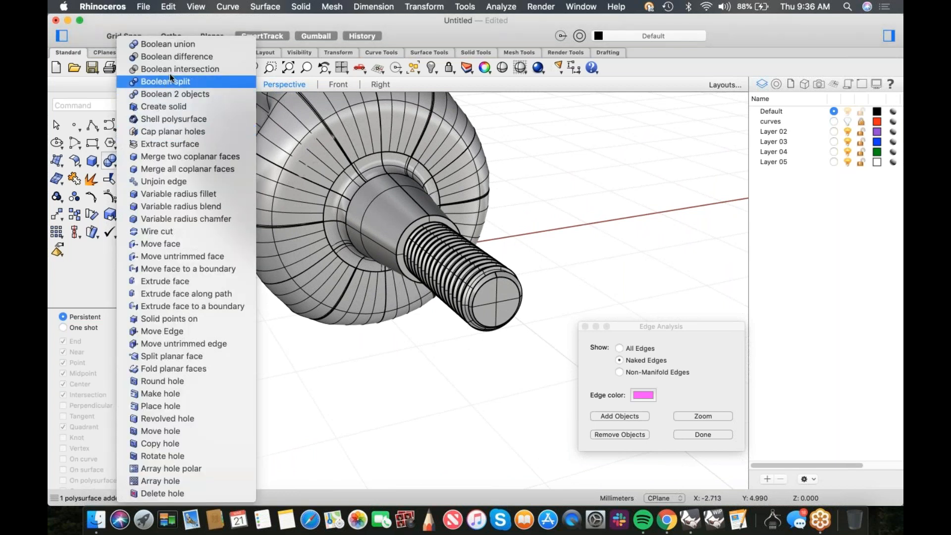
left_click(198, 57)
left_click(322, 274)
key("Return")
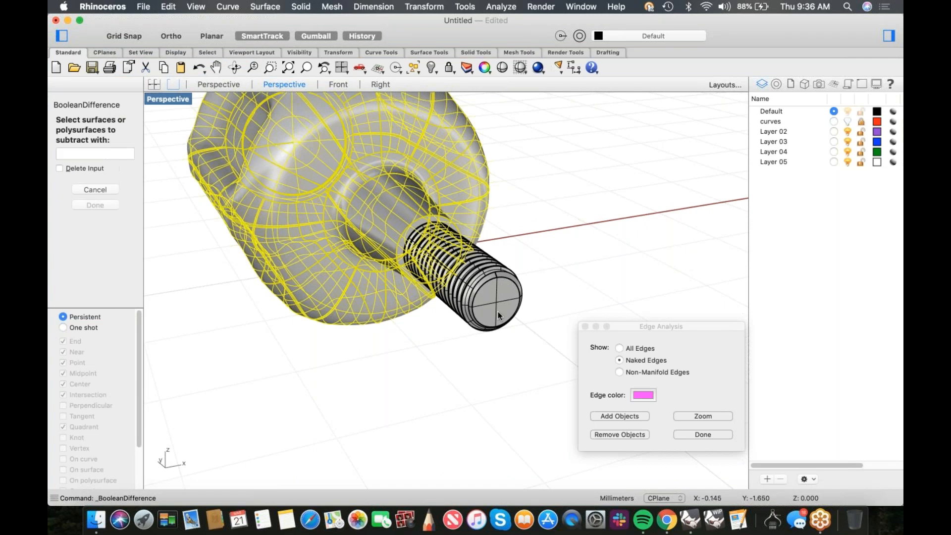
left_click(491, 311)
key("Return")
- Hide the threaded rod to inspect the threaded hole cut into the stem's end, and show the rod again
left_click(494, 304)
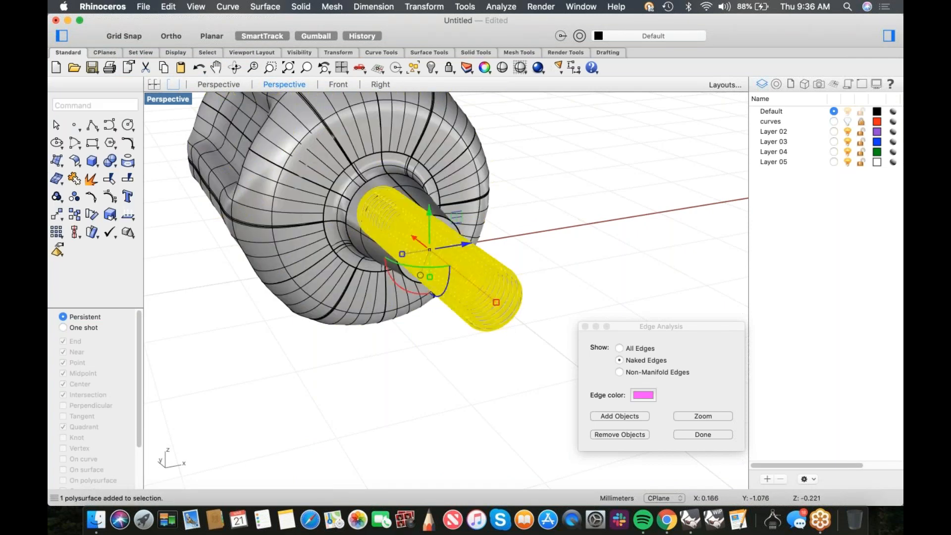
type("hide")
key("Return")
right_click_drag(487, 305, 469, 297)
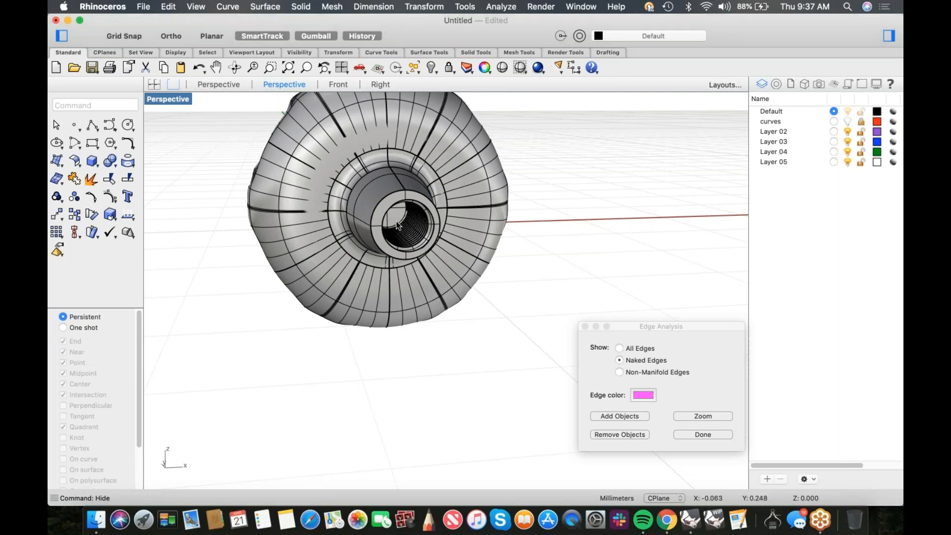
key("ctrl+alt+h")
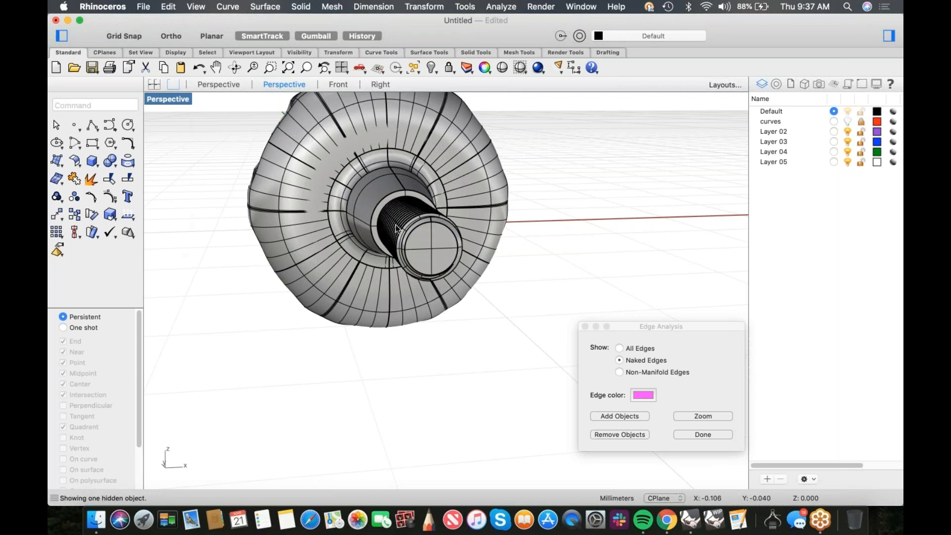
- Examine how the threaded rod sits in the stem's end, up close and together with the whole knob
key("Home")
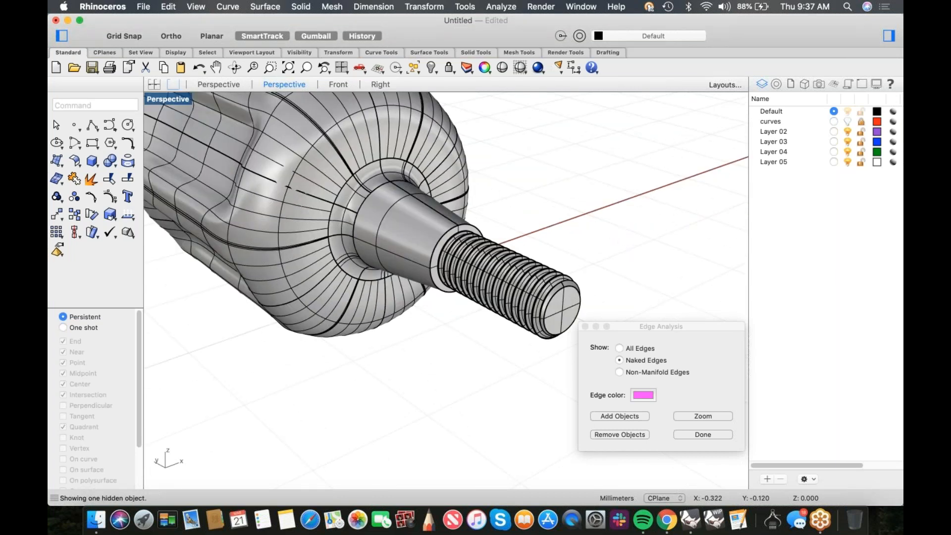
scroll(444, 271, "down", 5)
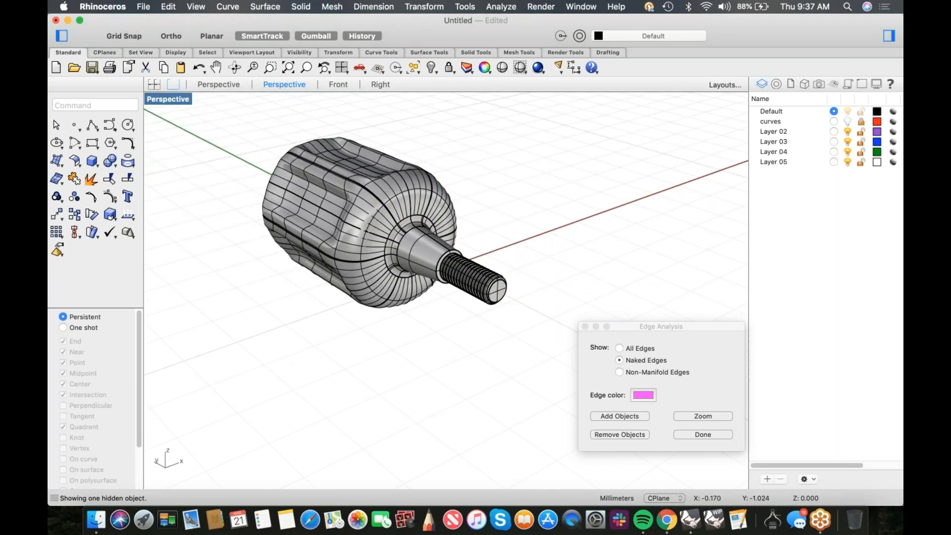
left_click(471, 268)
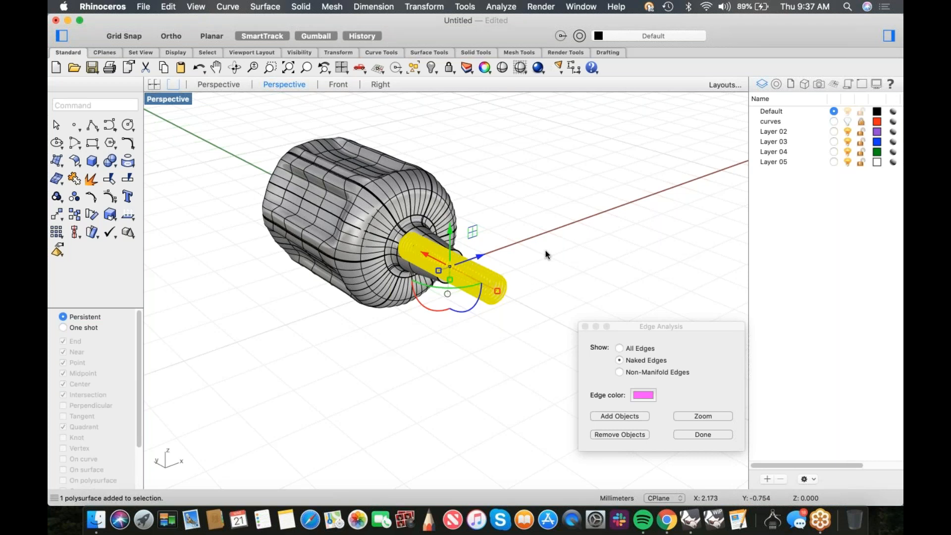
left_click(517, 266)
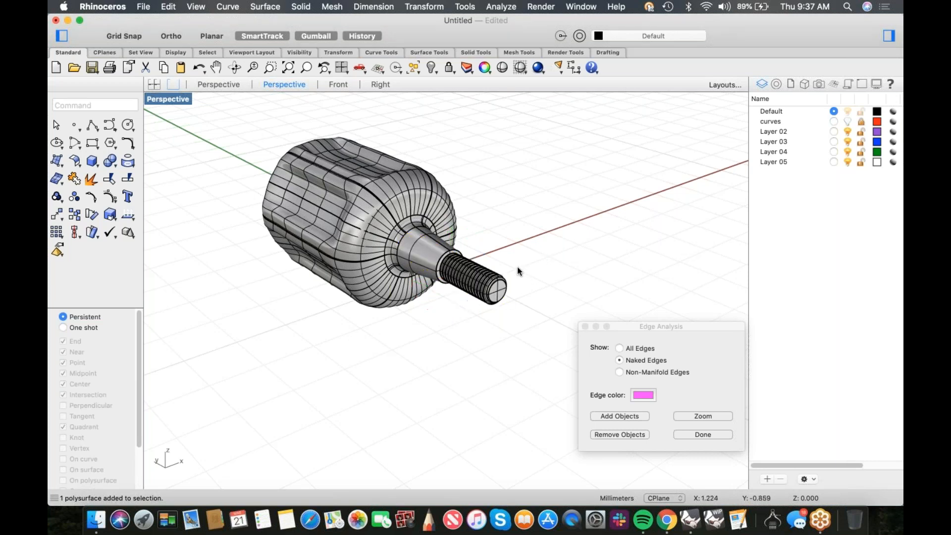
scroll(471, 282, "up", 5)
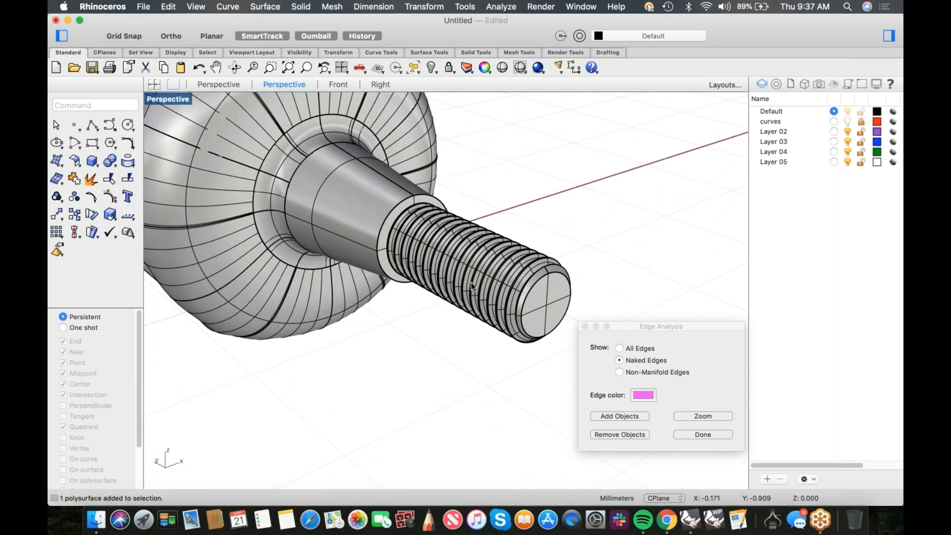
scroll(477, 274, "down", 5)
right_click_drag(478, 274, 410, 316)
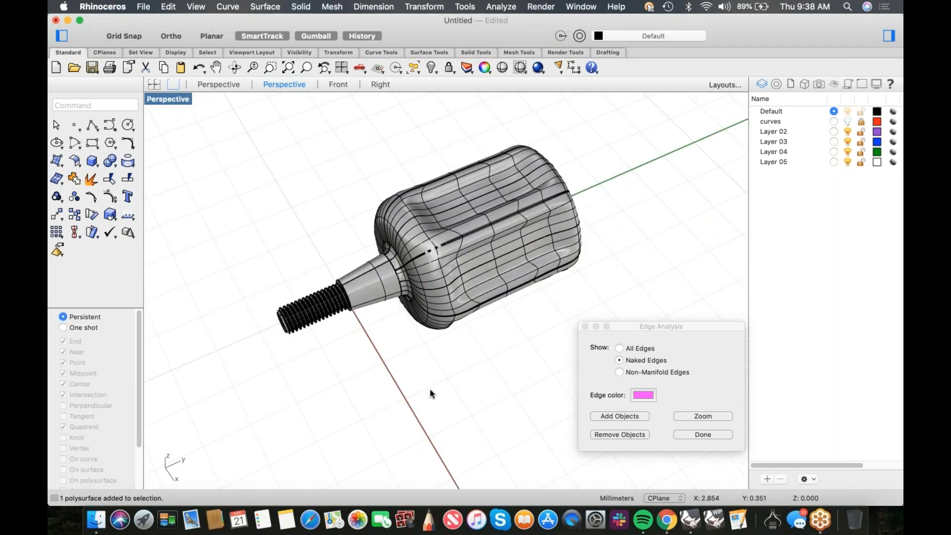
- Switch to Chrome, return to the McMaster-Carr home page, look over its product categories, and minimize the browser window
left_click(665, 520)
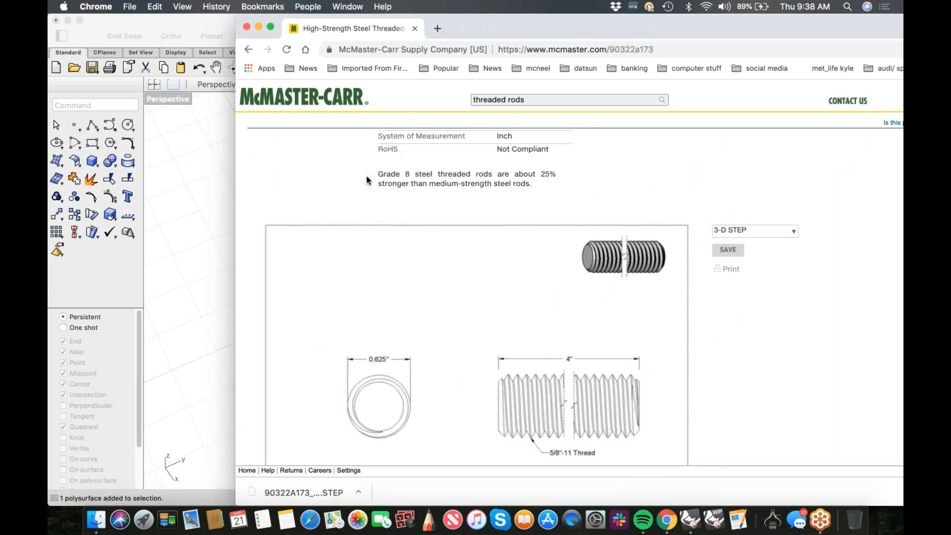
left_click(248, 50)
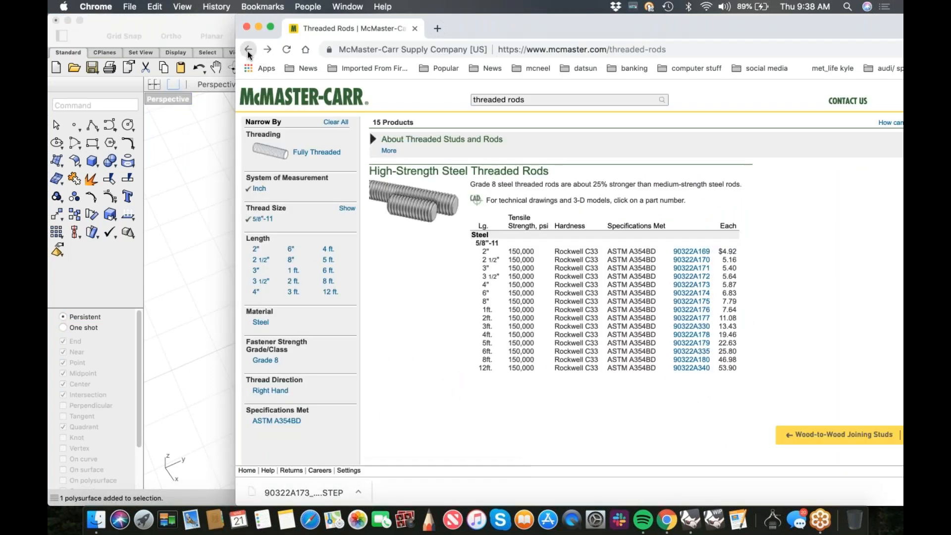
left_click(249, 50)
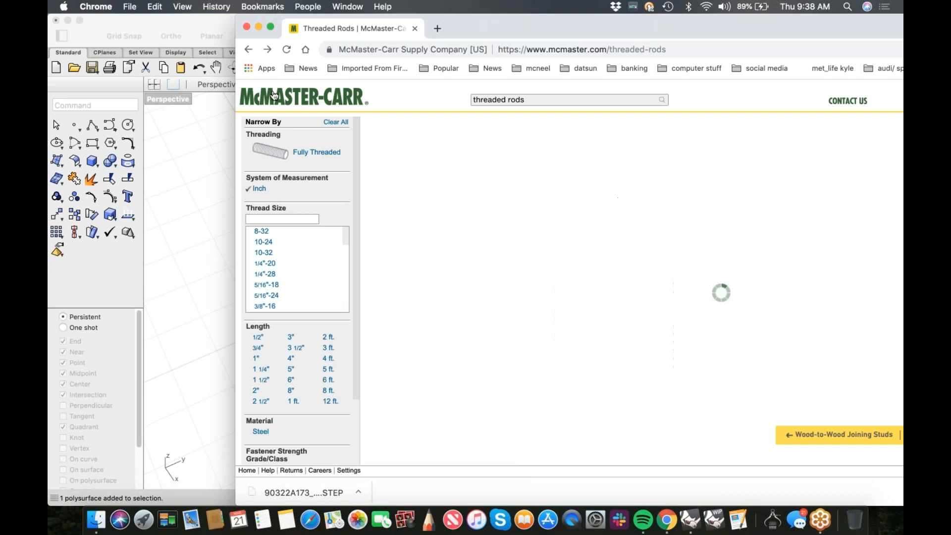
left_click(249, 50)
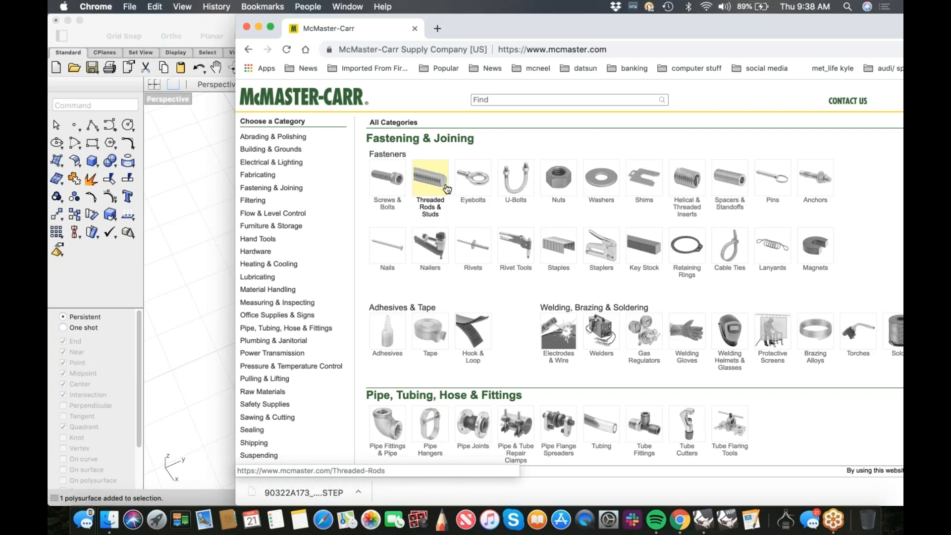
scroll(510, 243, "down", 4)
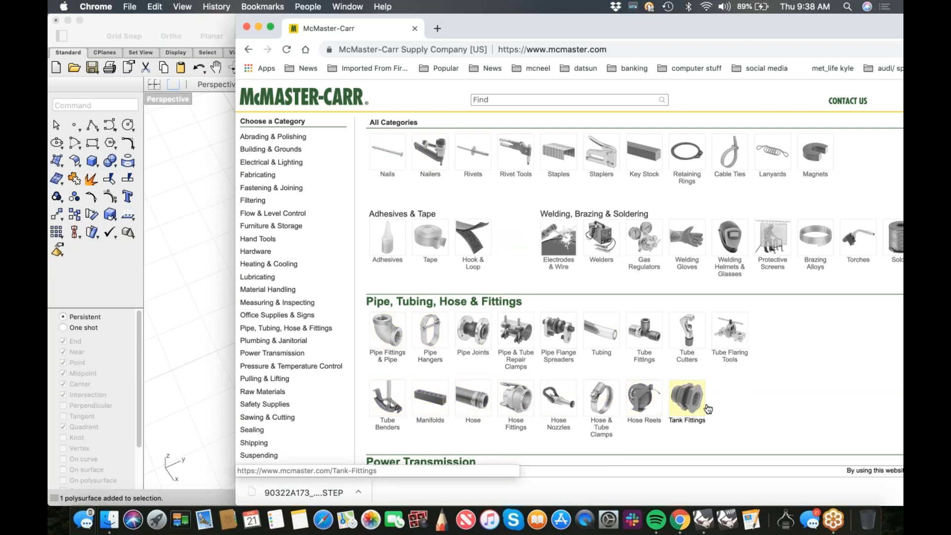
scroll(601, 347, "up", 5)
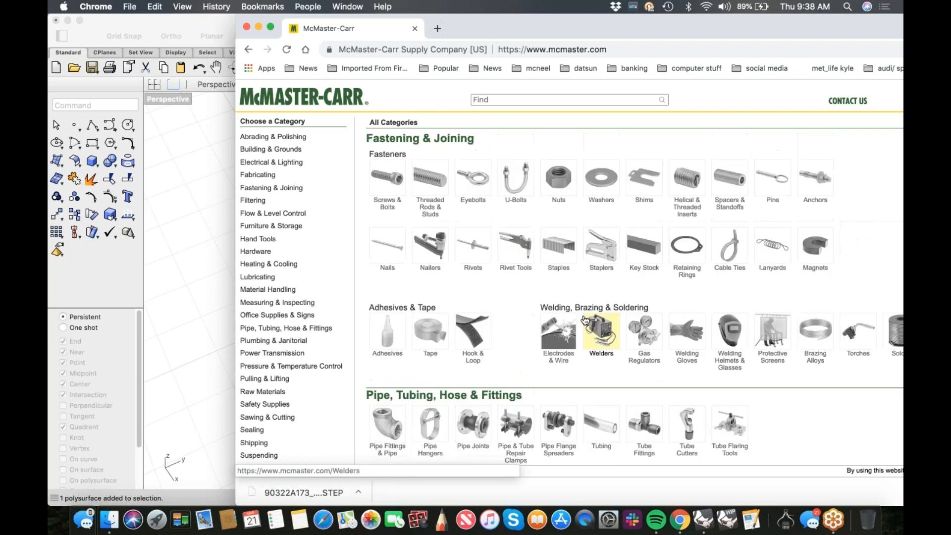
left_click_drag(602, 35, 483, 50)
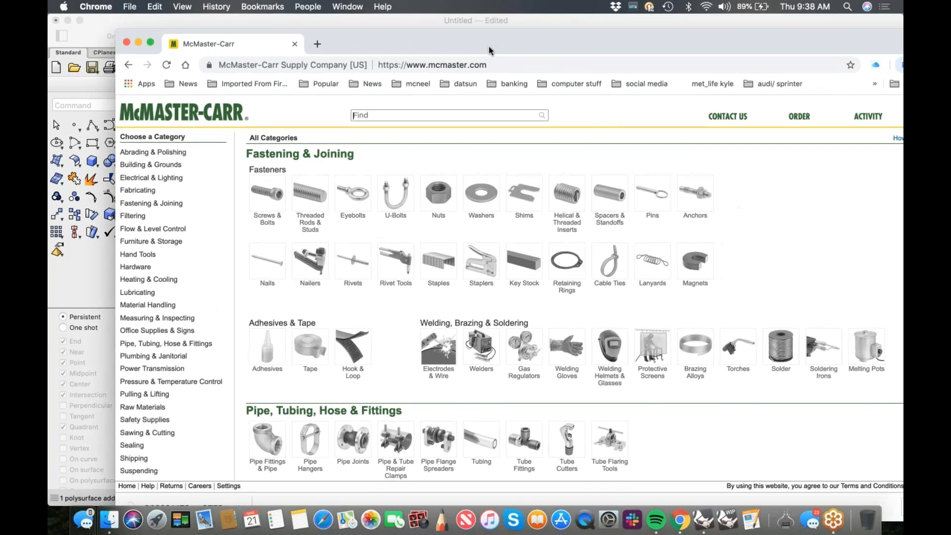
left_click(139, 44)
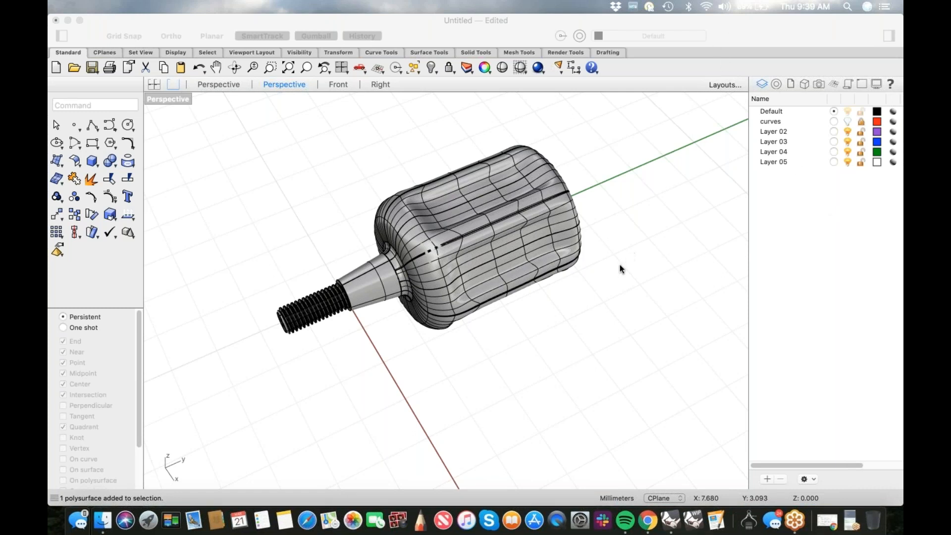
- Move the knob and the threaded rod to Layer 03 and hide that layer
scroll(614, 278, "down", 3)
left_click(599, 292)
scroll(600, 292, "down", 3)
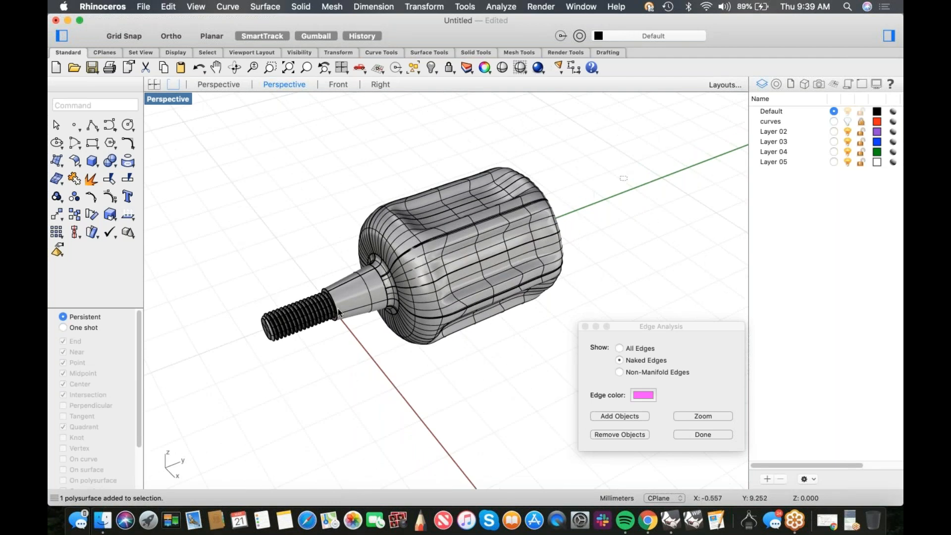
key("super+a")
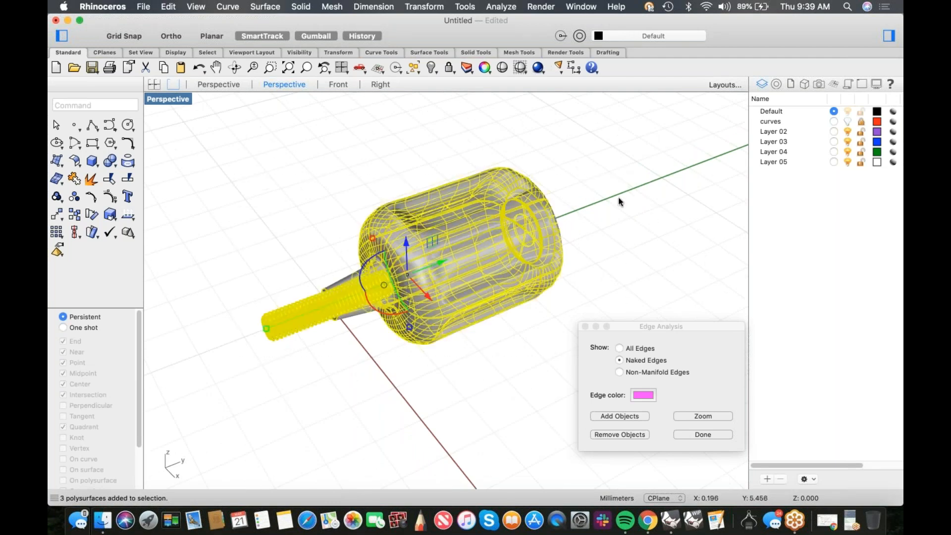
right_click(784, 141)
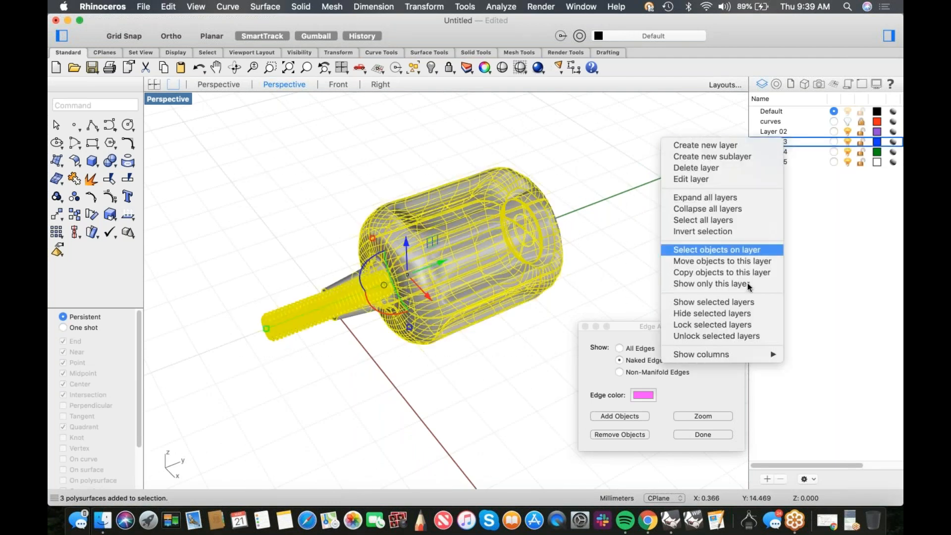
left_click(725, 262)
left_click(848, 142)
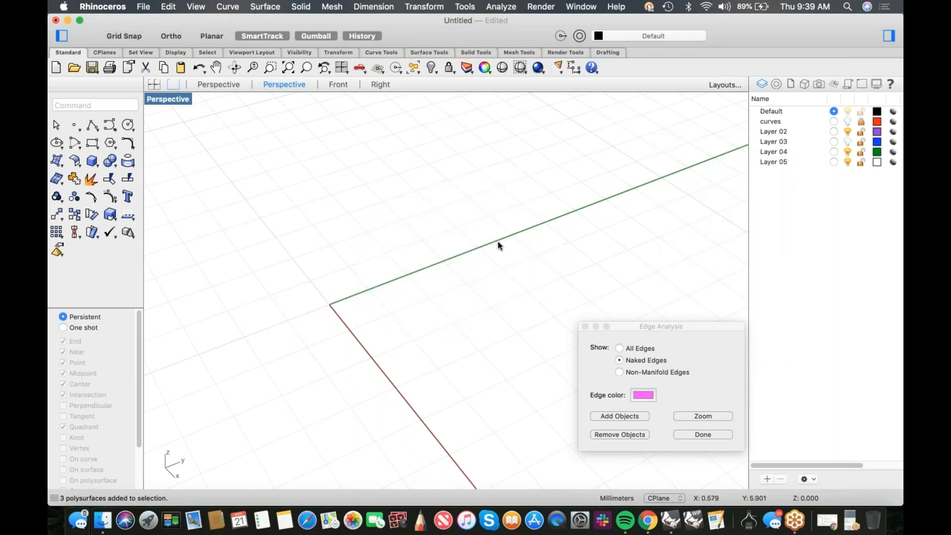
- Make the curves layer current and move the reference sketch picture to Layer 05
left_click(835, 122)
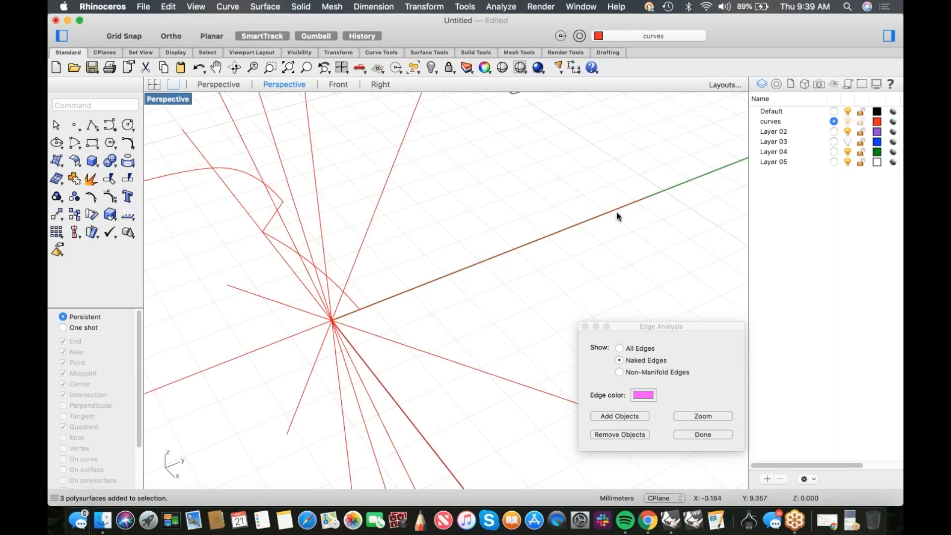
scroll(616, 213, "down", 5)
right_click_drag(588, 222, 515, 247)
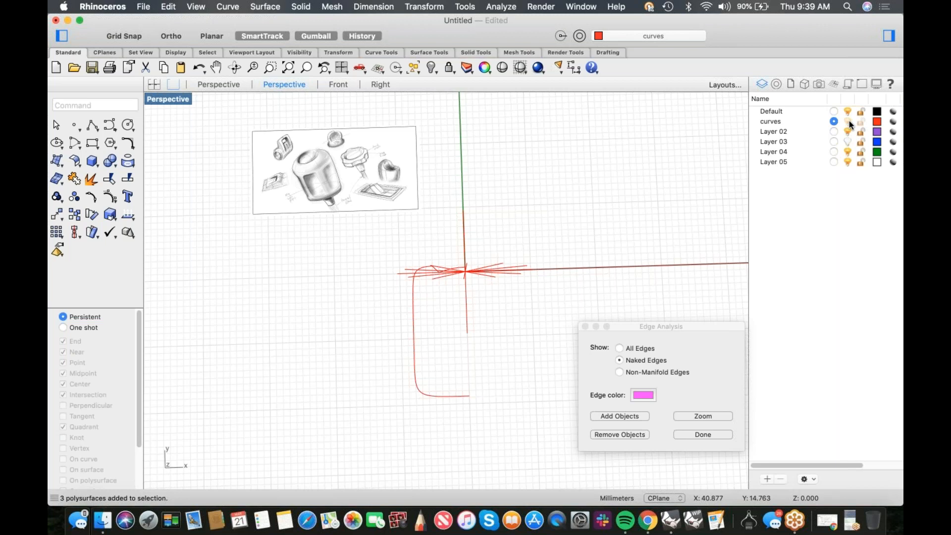
left_click(370, 210)
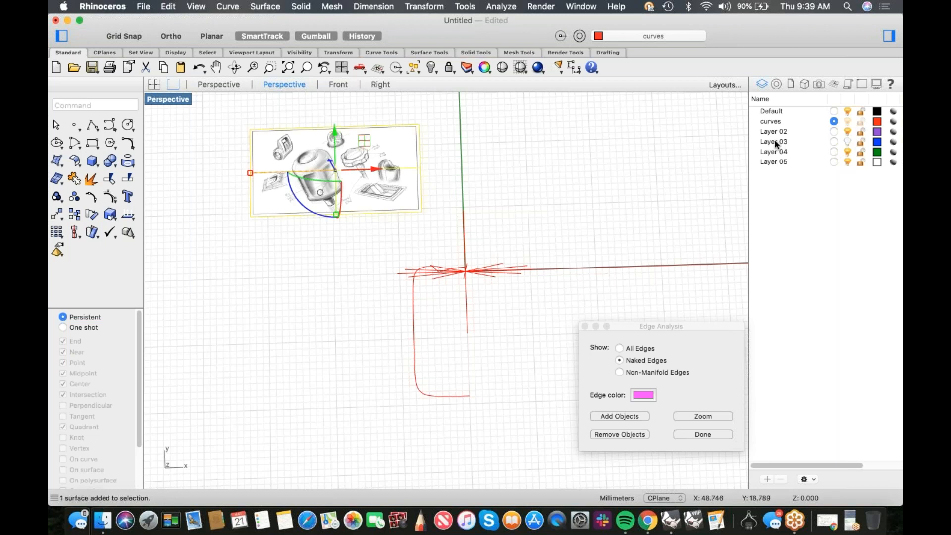
right_click(769, 160)
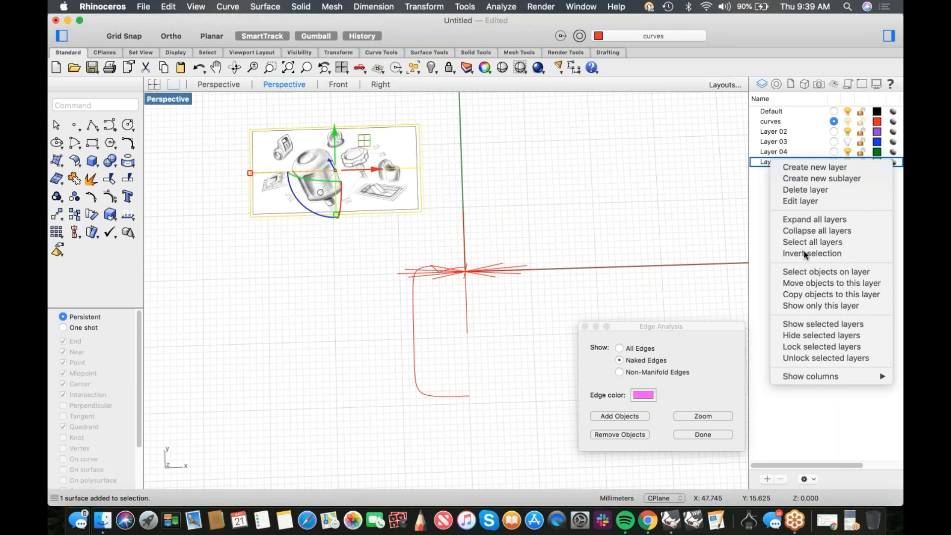
left_click(804, 285)
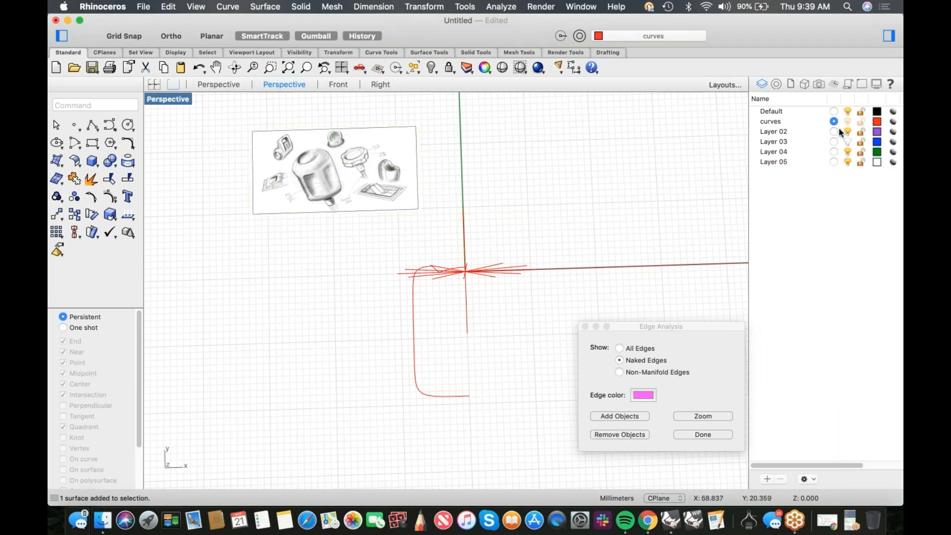
- Return to the Default layer with the curves layer hidden, and lock Layer 05
left_click(834, 111)
left_click(848, 121)
left_click(862, 162)
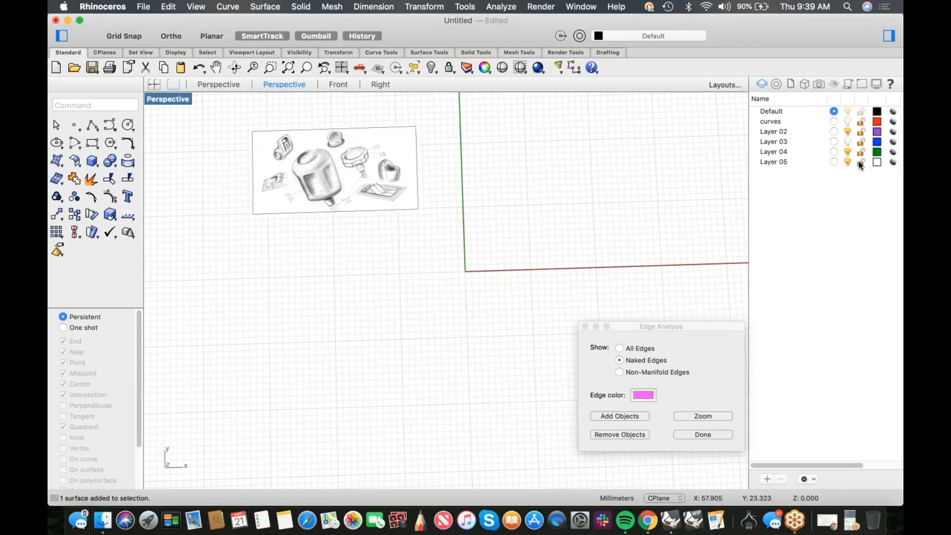
- Examine the scooped, saddle-topped knob drawing in the reference sketch and close the edge analysis
scroll(470, 197, "up", 3)
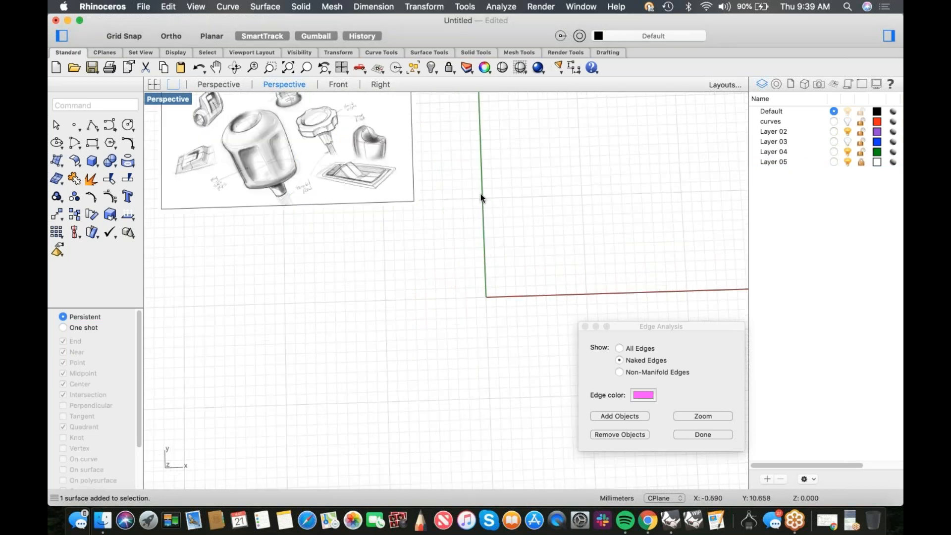
scroll(543, 234, "up", 2)
scroll(548, 229, "up", 2)
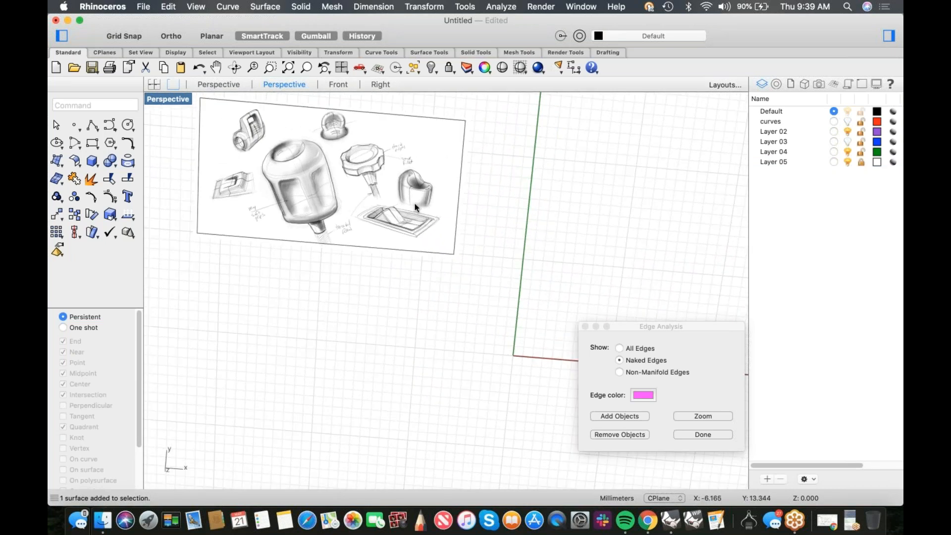
scroll(267, 152, "up", 4)
right_click_drag(268, 153, 317, 198, "shift")
scroll(324, 198, "down", 5)
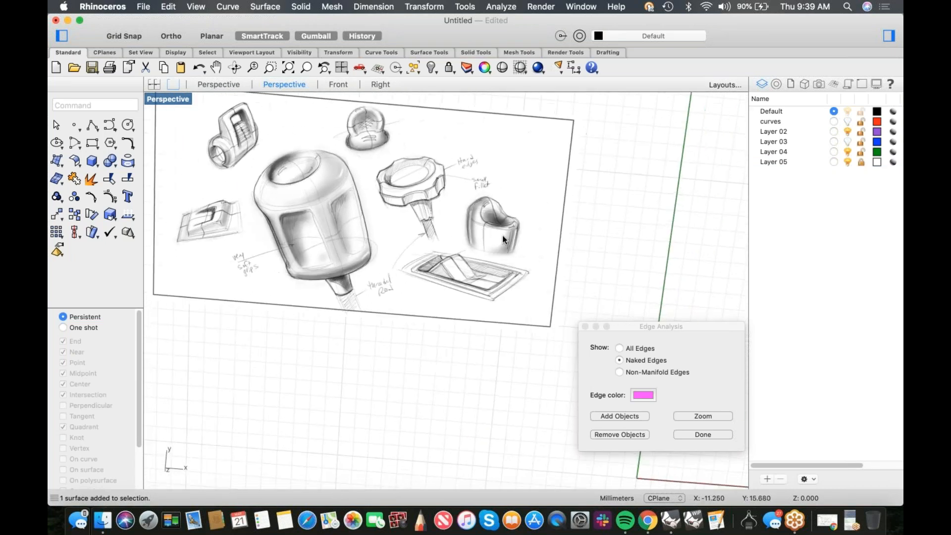
scroll(507, 210, "up", 8)
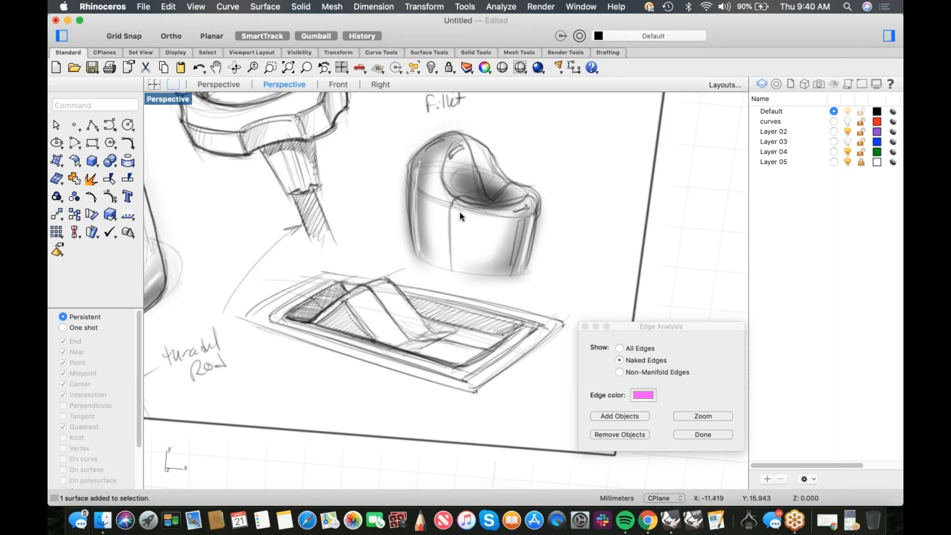
scroll(460, 216, "down", 5)
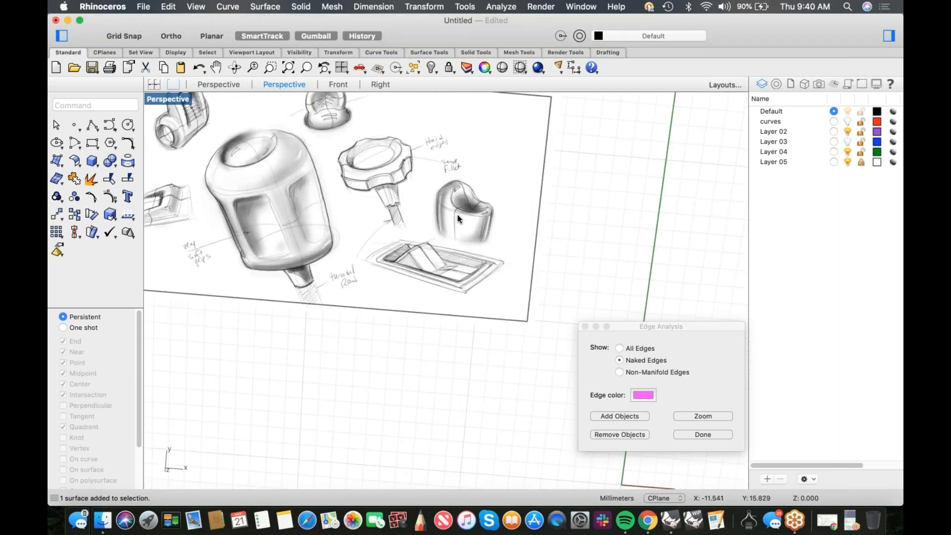
left_click(703, 435)
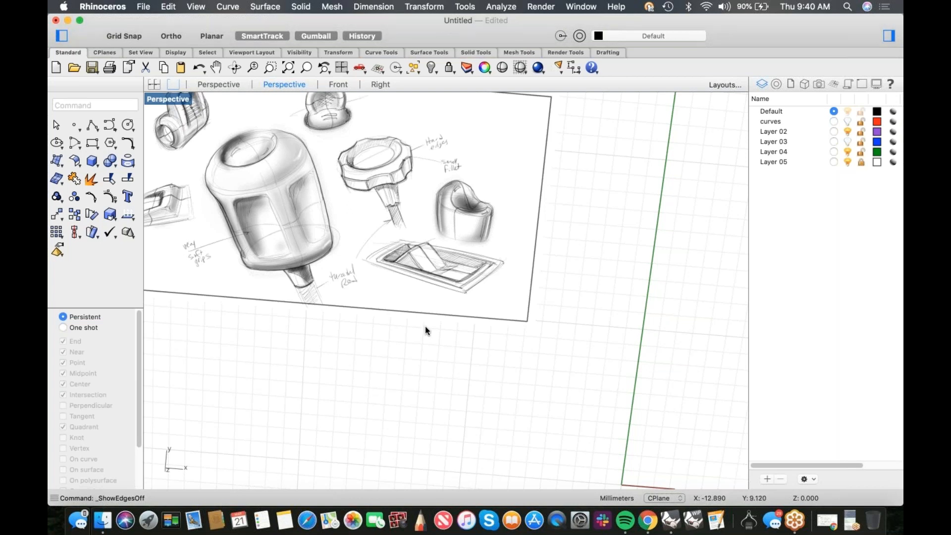
- Draw an ellipse centred on the origin on the Default layer, with its long axis along X
scroll(456, 326, "down", 5)
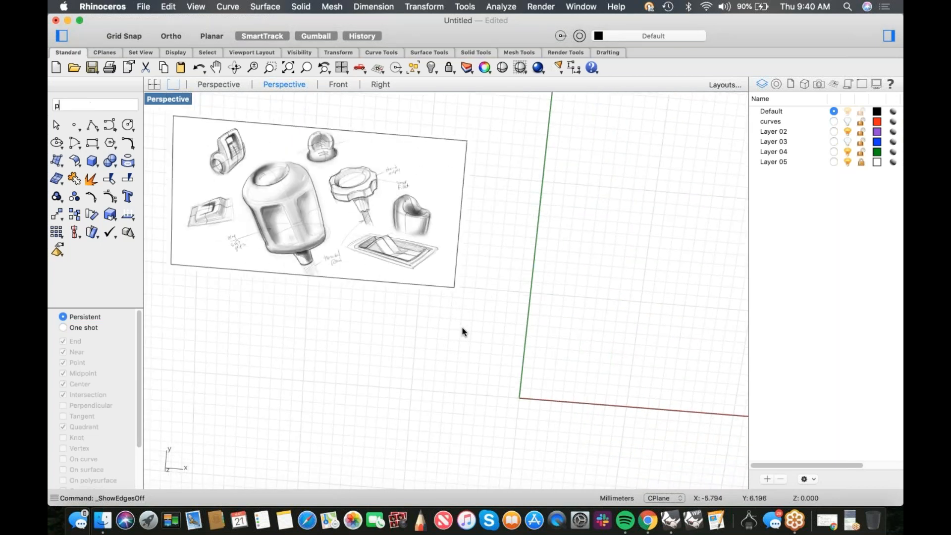
key("F4")
scroll(348, 317, "up", 2)
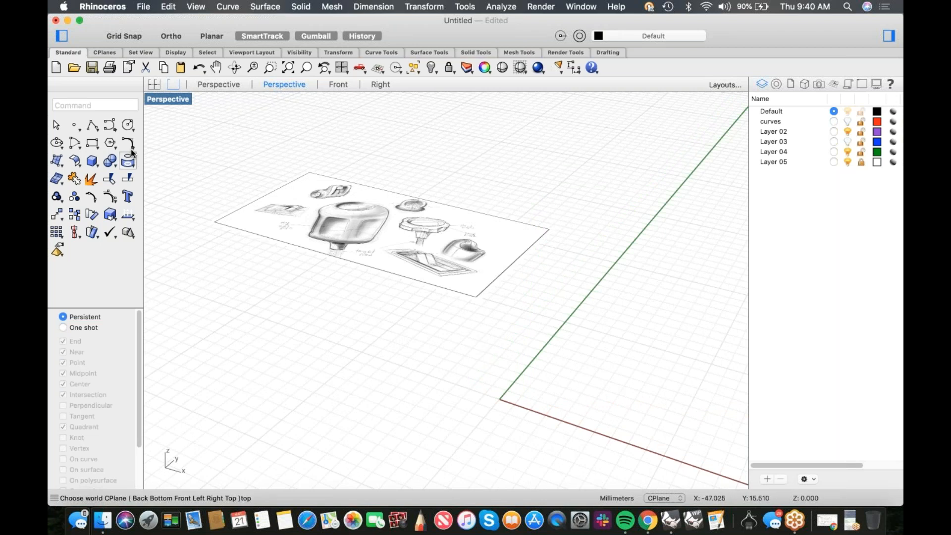
left_click(57, 143)
type("0")
key("Return")
left_click(445, 380)
left_click(448, 391)
- Extrude the ellipse straight up into an open wall surface
right_click_drag(492, 413, 558, 353, "shift")
left_click(538, 365)
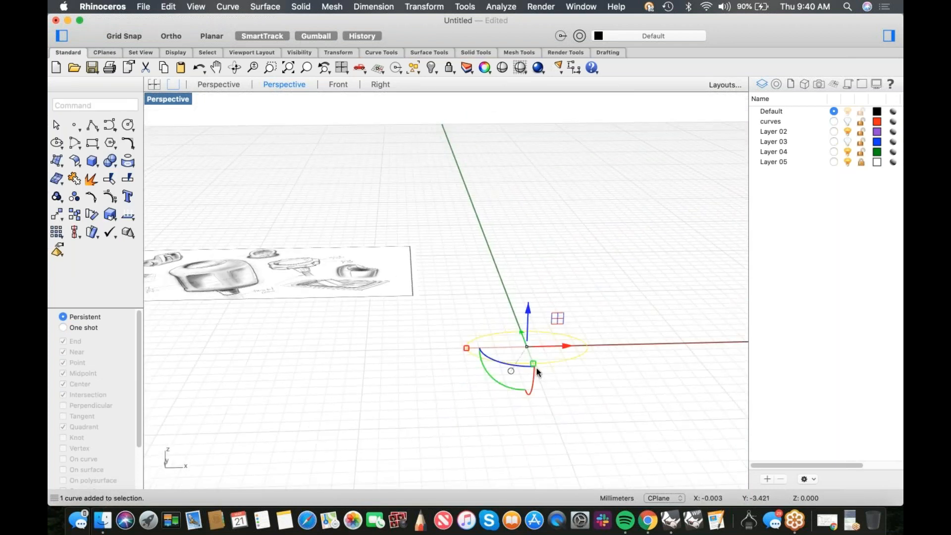
left_click_drag(528, 312, 531, 272)
right_click_drag(539, 274, 590, 331)
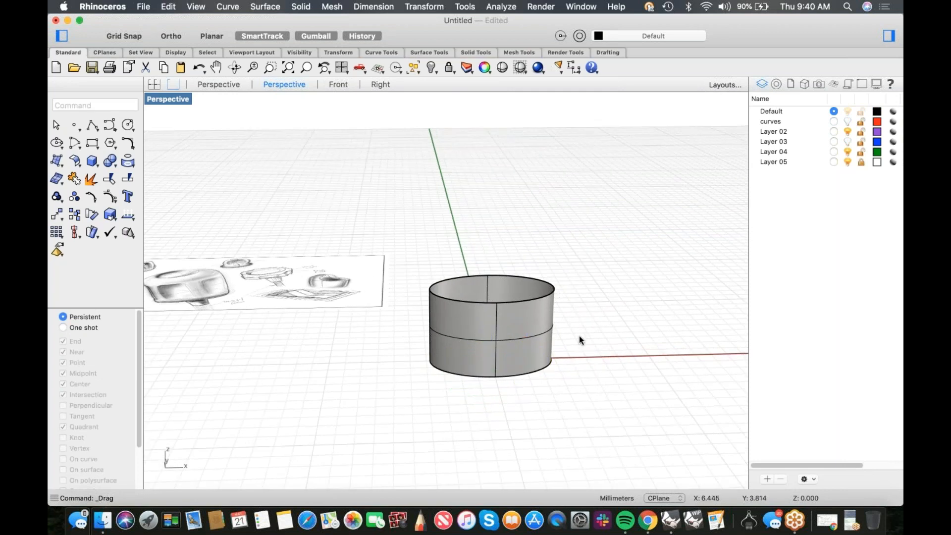
- Scale the wall's top edge slightly outward so the sides flare toward the rim
scroll(583, 335, "up", 3)
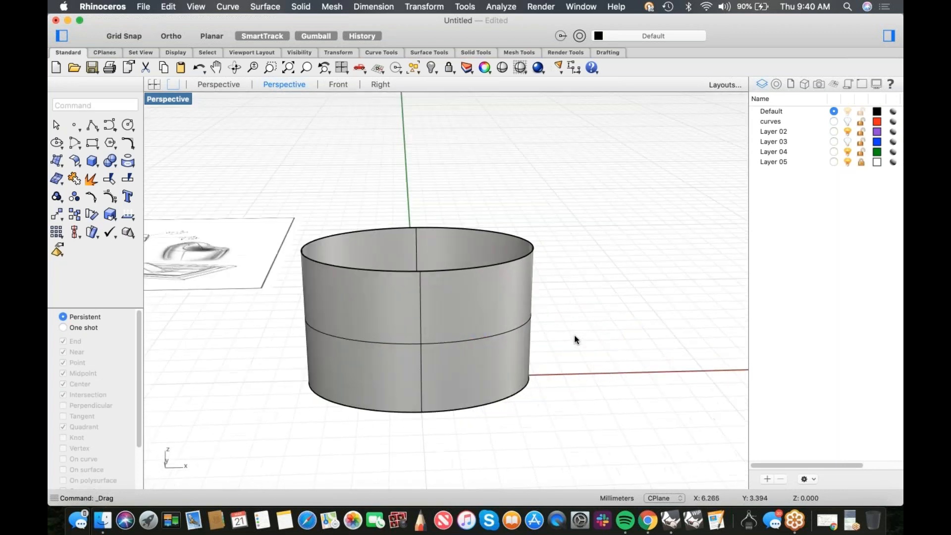
left_click(459, 269)
left_click_drag(301, 250, 289, 246)
key("Escape")
right_click_drag(436, 271, 565, 289, "shift")
scroll(535, 283, "down", 3)
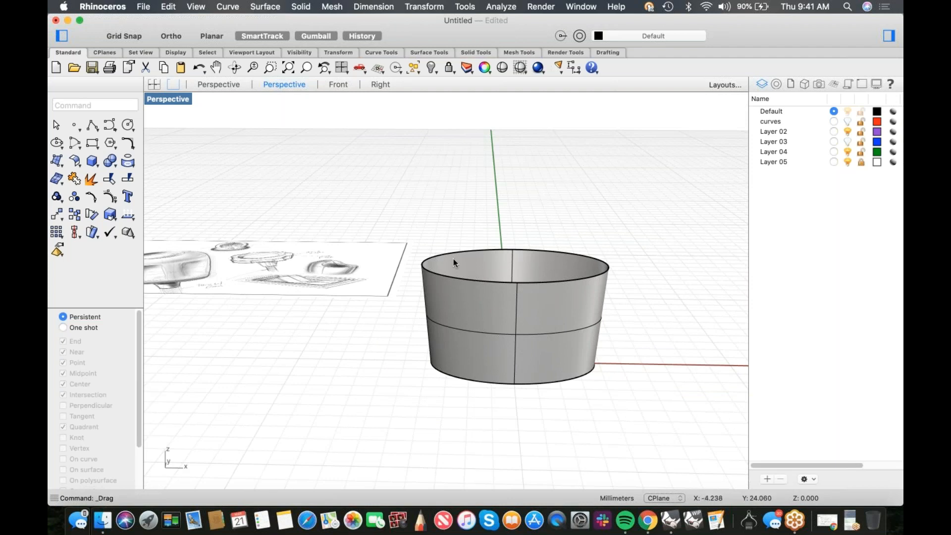
- In the Top view, place two single points along the ellipse's long axis, one at the origin and one halfway toward its negative-X end
left_click(74, 125)
key("ctrl+F1")
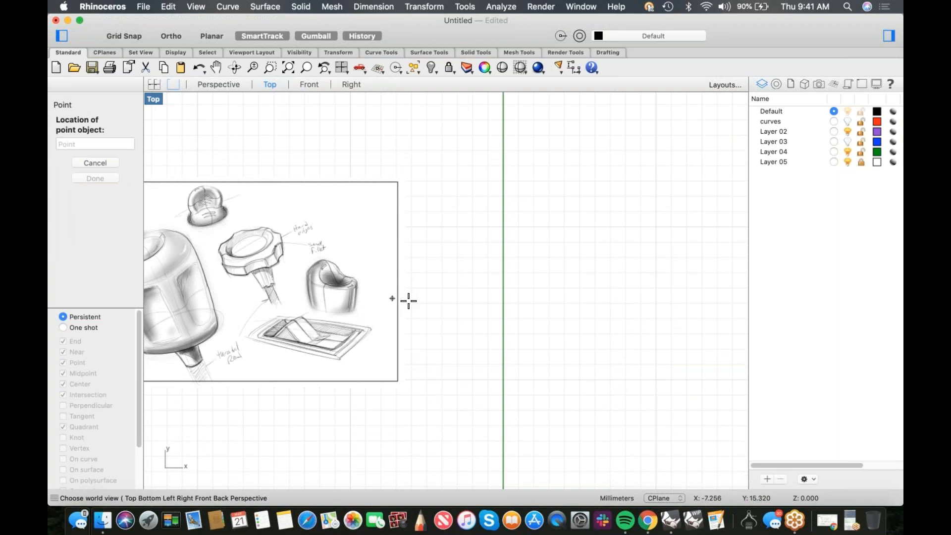
scroll(426, 296, "down", 5)
scroll(446, 322, "up", 10)
left_click(433, 391)
left_click(433, 391)
left_click_drag(433, 391, 369, 392)
right_click(442, 364)
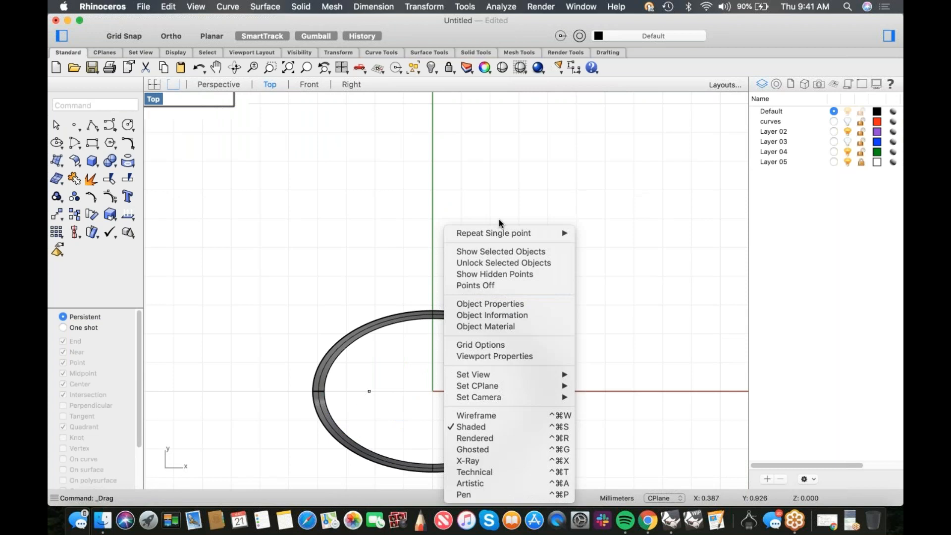
left_click(494, 233)
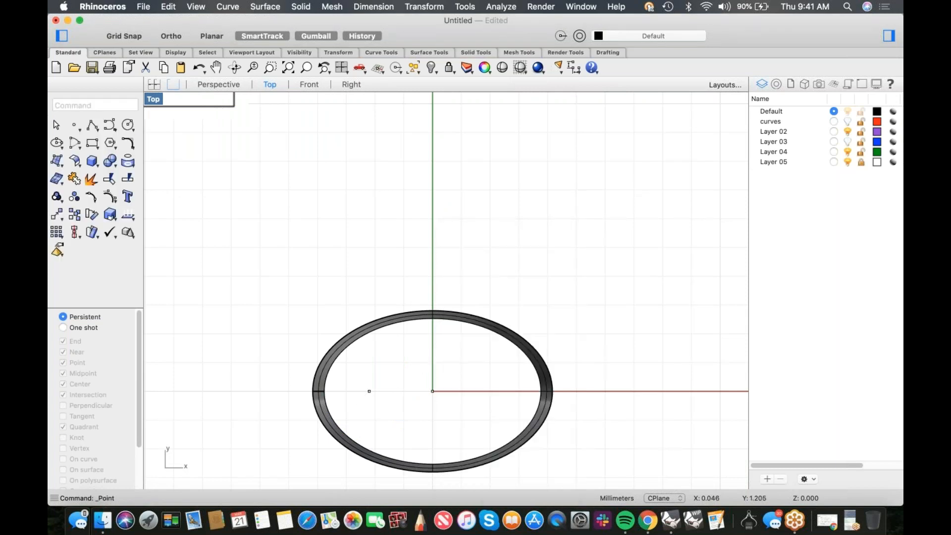
- Raise both points above the wall's rim in the Front view
left_click_drag(367, 375, 454, 403)
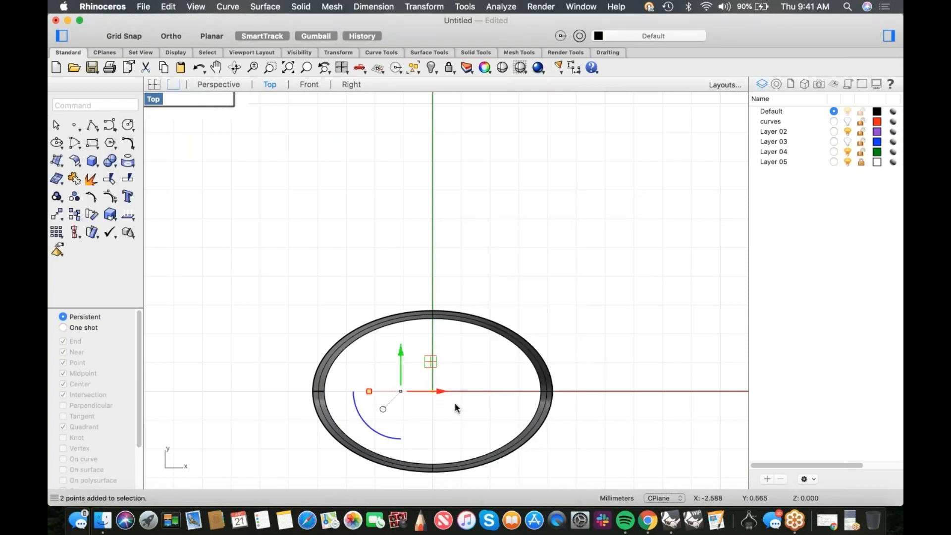
type("f")
key("Return")
right_click_drag(426, 372, 428, 409)
left_click_drag(409, 354, 480, 218)
- Adjust the two points so the central one sits low over the opening and the outer one higher, and return to the Perspective view
left_click_drag(465, 178, 450, 230)
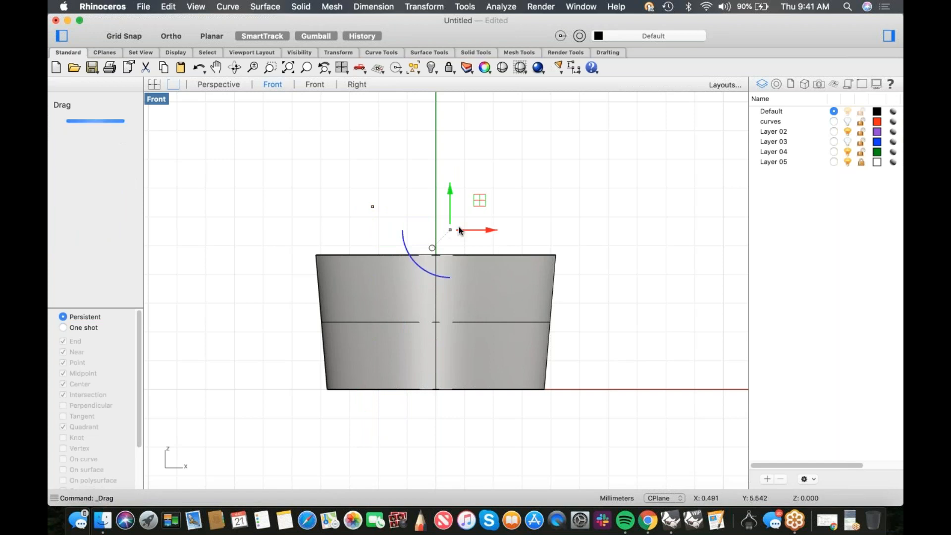
left_click(465, 205)
left_click(373, 206)
left_click_drag(400, 178, 383, 154)
left_click(445, 183)
scroll(445, 183, "up", 2)
key("super+4")
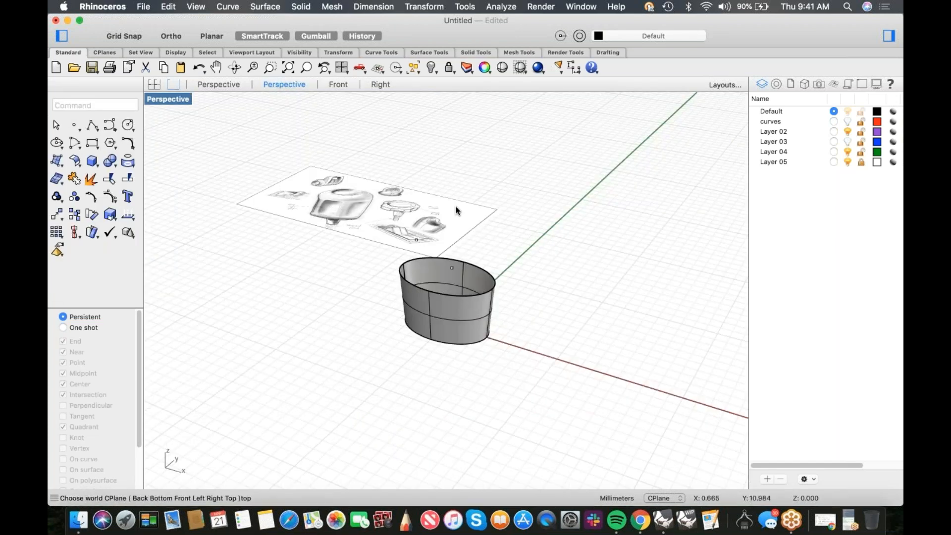
- Start a Patch surface using the wall's top edge and the two points as input
right_click_drag(444, 316, 430, 369, "shift")
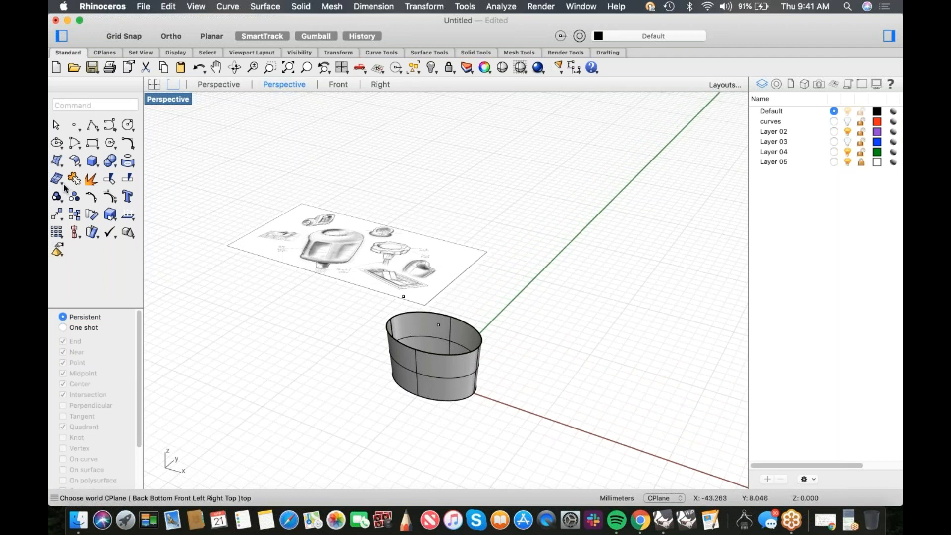
left_click(57, 160)
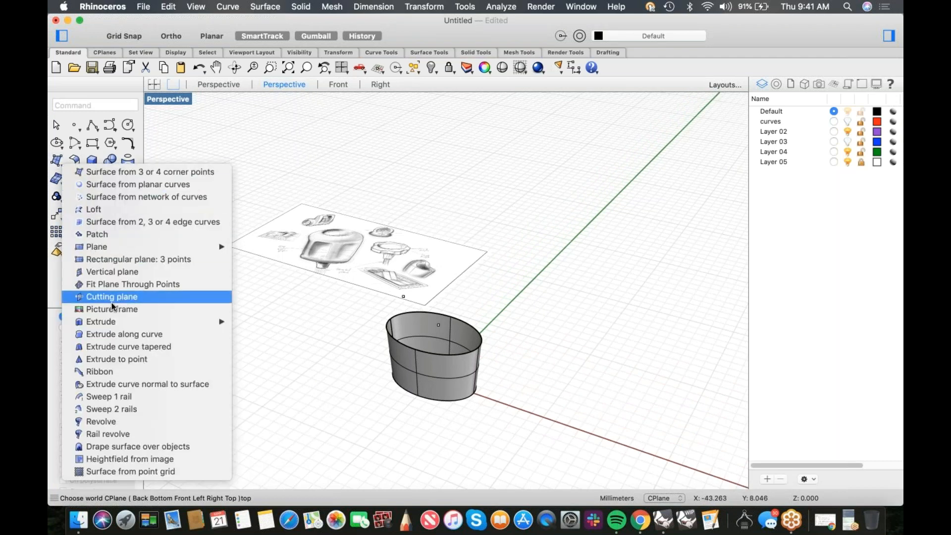
left_click(109, 233)
left_click(404, 343)
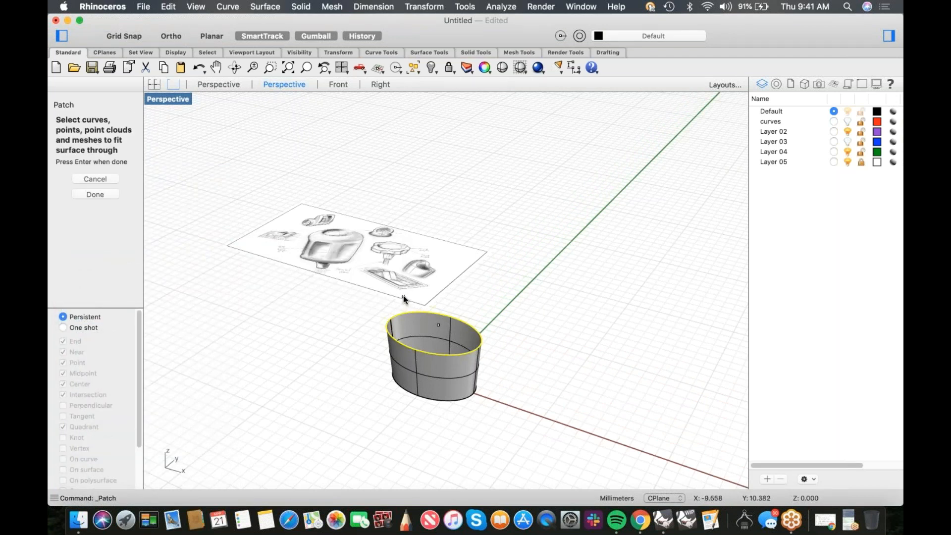
left_click(438, 325)
right_click_drag(438, 325, 460, 326)
scroll(460, 326, "up", 4)
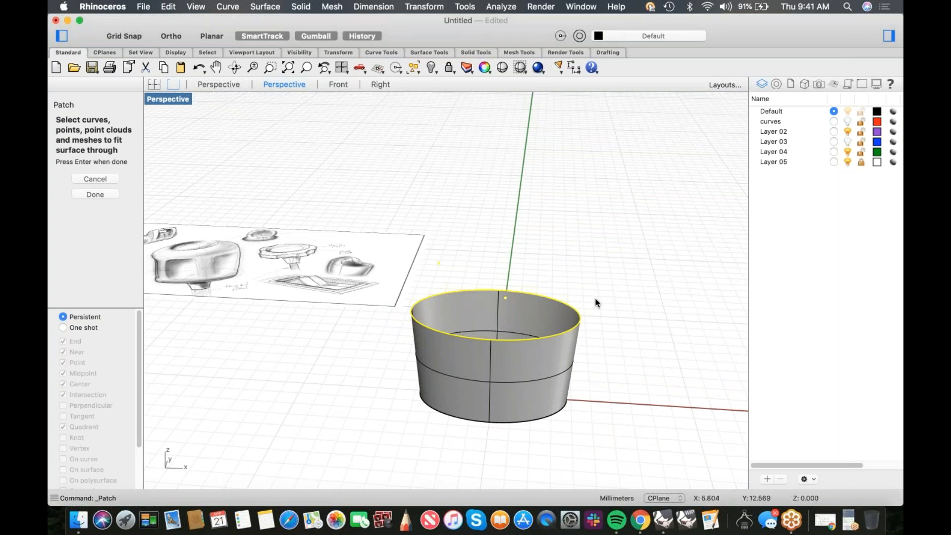
- Set the patch to 10 U spans, 10 V spans and stiffness 1, preview it, and create the surface
key("Return")
key("Tab")
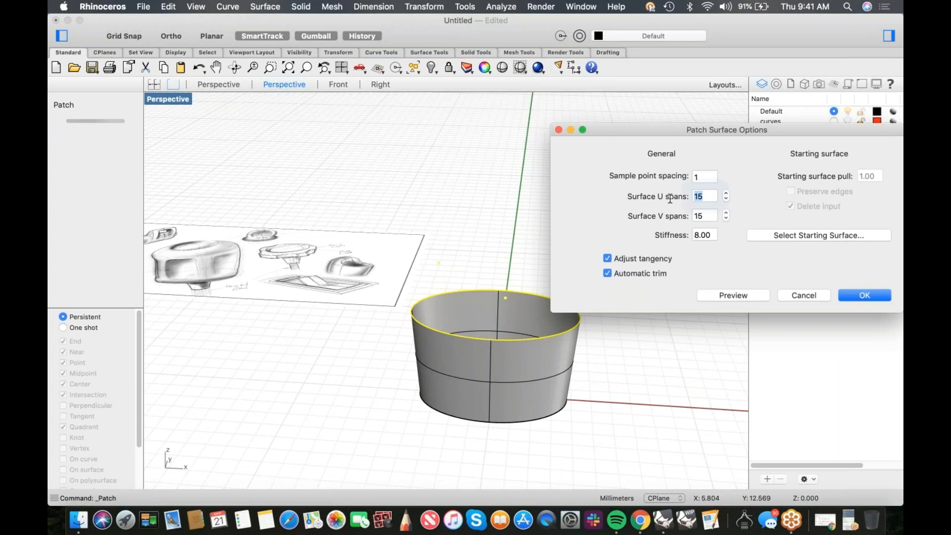
type("10")
key("Tab")
type("1")
key("Tab")
type("1")
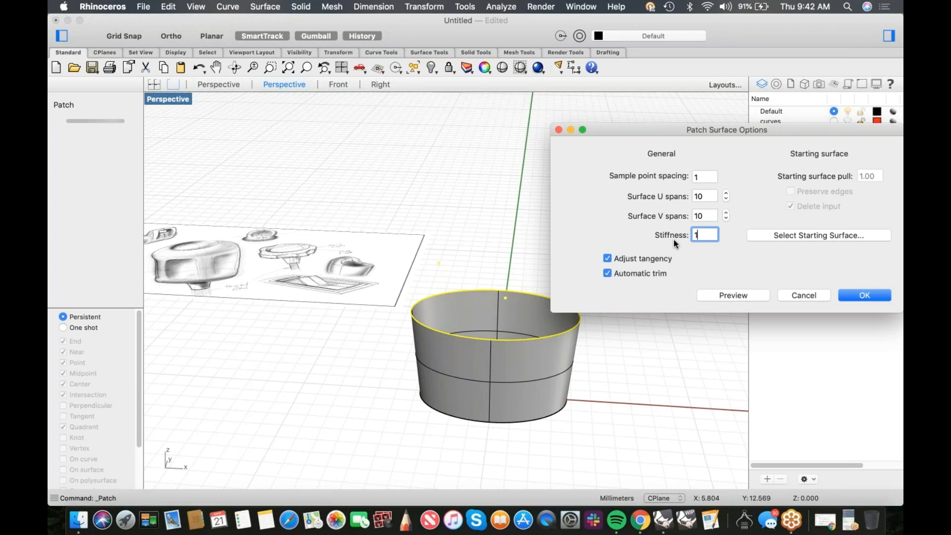
left_click(740, 296)
mouse_move(624, 370)
right_mouse_down()
mouse_move(594, 374)
mouse_move(615, 371)
right_mouse_up()
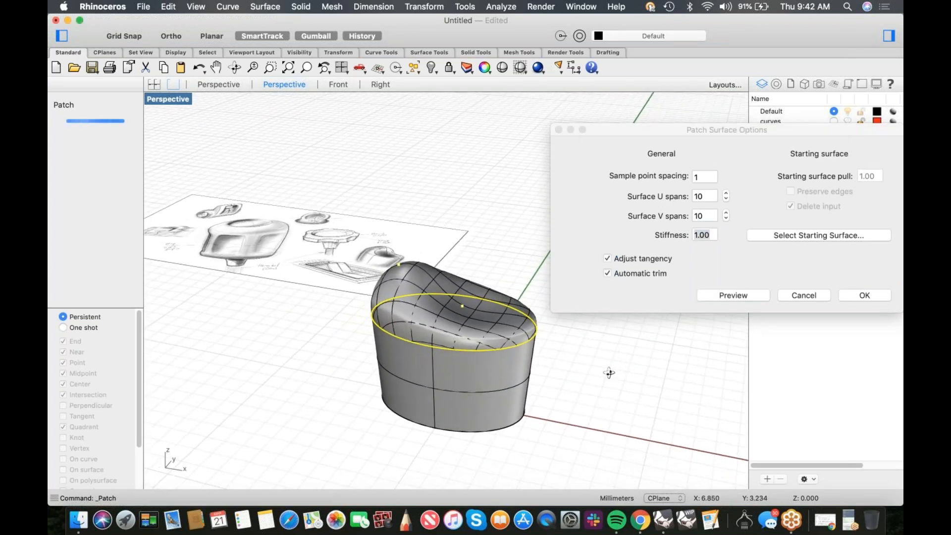
left_click(865, 296)
- Move the outer point higher and toward the knob's middle to make the patch's hump taller
scroll(505, 307, "up", 5)
right_click_drag(526, 303, 522, 291)
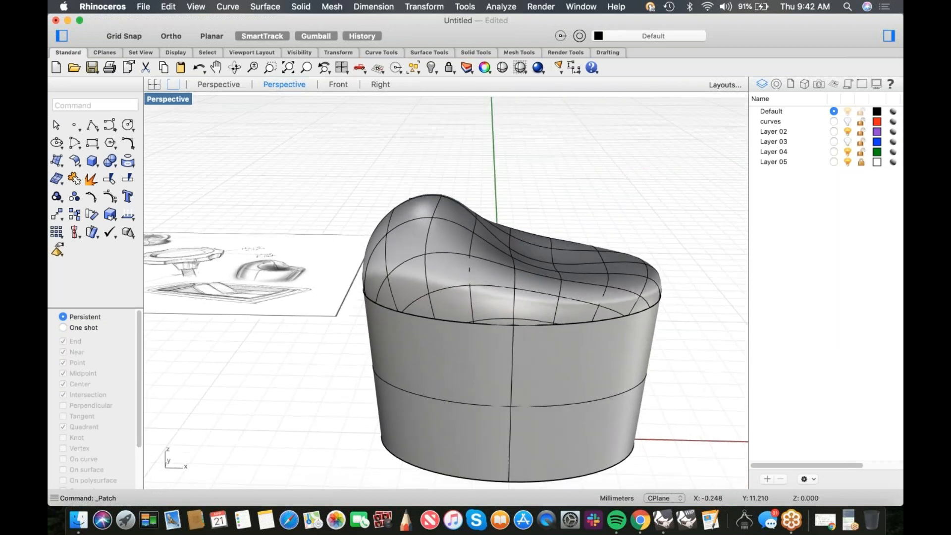
left_click_drag(396, 174, 432, 220)
left_click_drag(444, 171, 485, 152)
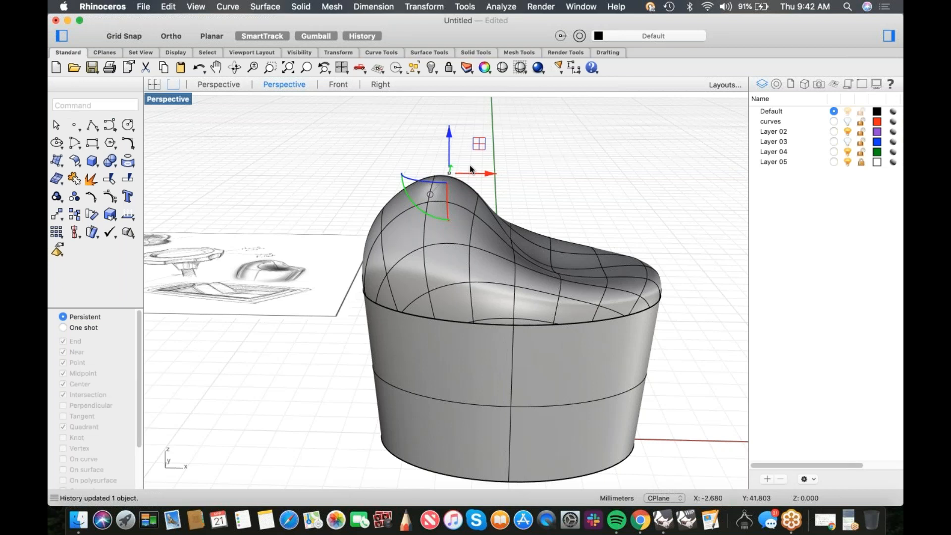
left_click_drag(449, 181, 431, 208)
left_click_drag(462, 181, 511, 139)
- Shift the central point lower and toward the hump to deepen the patch's scoop
left_click(552, 243)
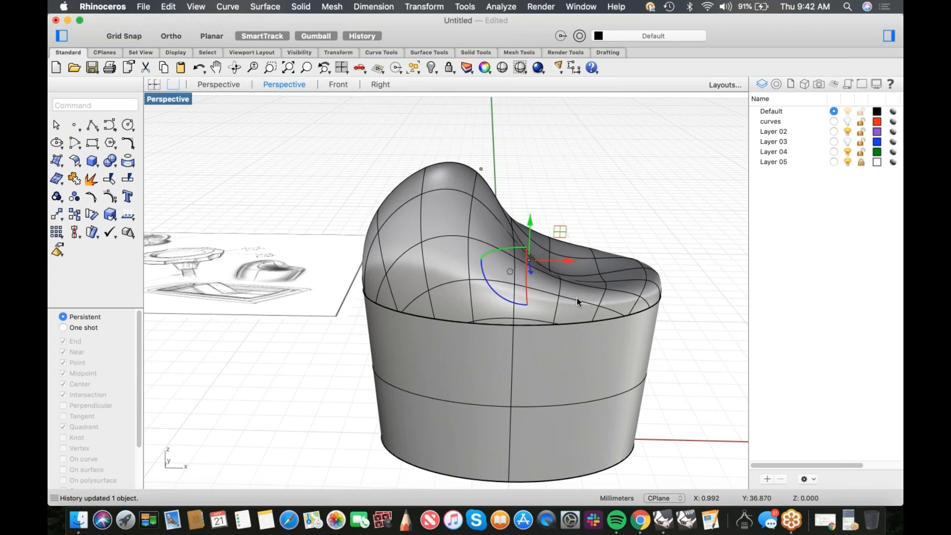
left_click_drag(552, 242, 513, 275)
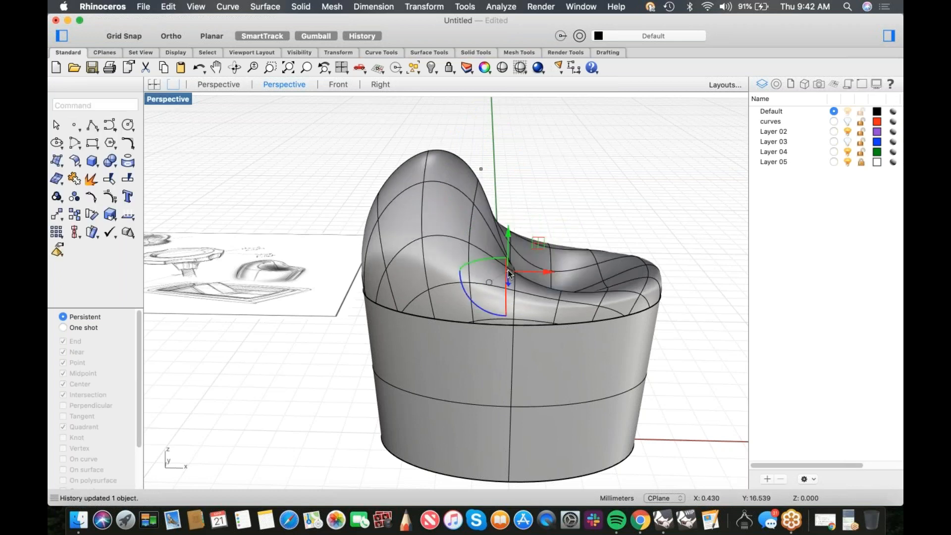
mouse_move(610, 223)
right_mouse_down()
mouse_move(590, 239)
mouse_move(575, 234)
mouse_move(596, 215)
mouse_move(607, 227)
mouse_move(612, 218)
mouse_move(523, 246)
mouse_move(506, 275)
mouse_move(505, 259)
mouse_move(552, 230)
mouse_move(594, 228)
mouse_move(575, 248)
right_mouse_up()
- Try to join the patch surface to the elliptical wall
left_click(558, 267)
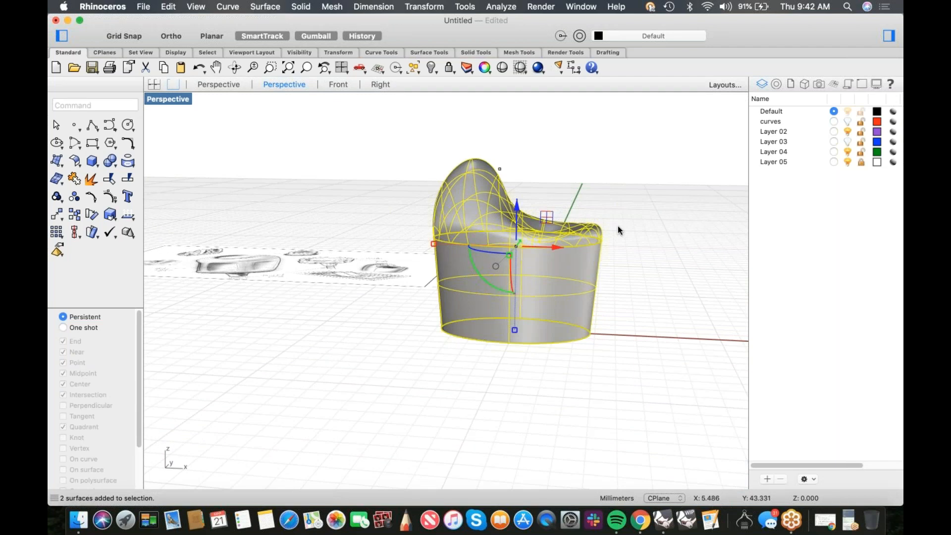
key("super+j")
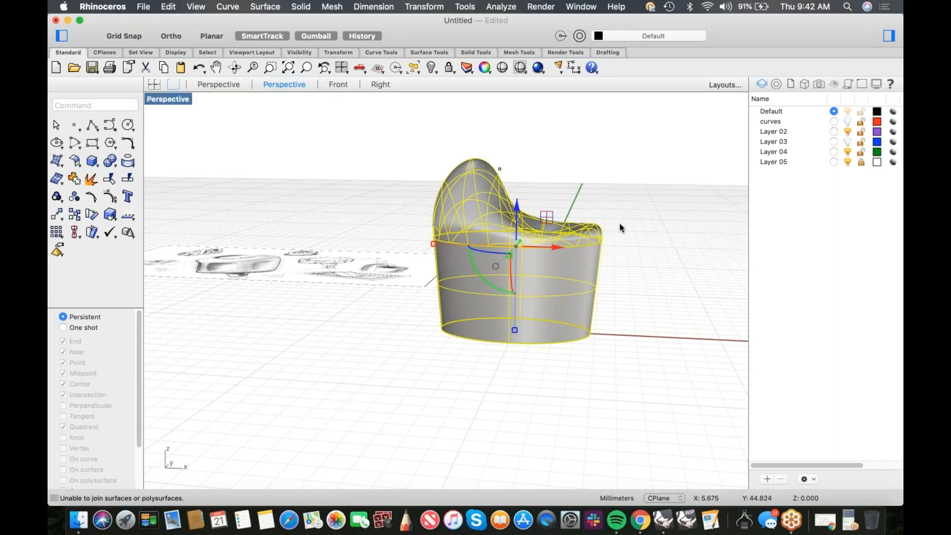
left_click(626, 227)
right_click_drag(626, 228, 614, 233)
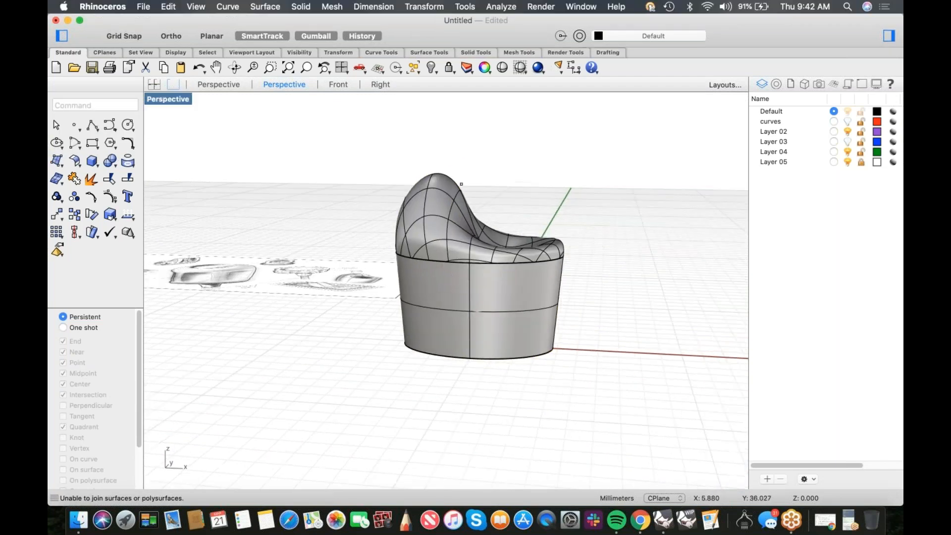
- Show the naked edges of the patch and wall and inspect the seam between them
left_click(540, 263)
right_click(601, 263)
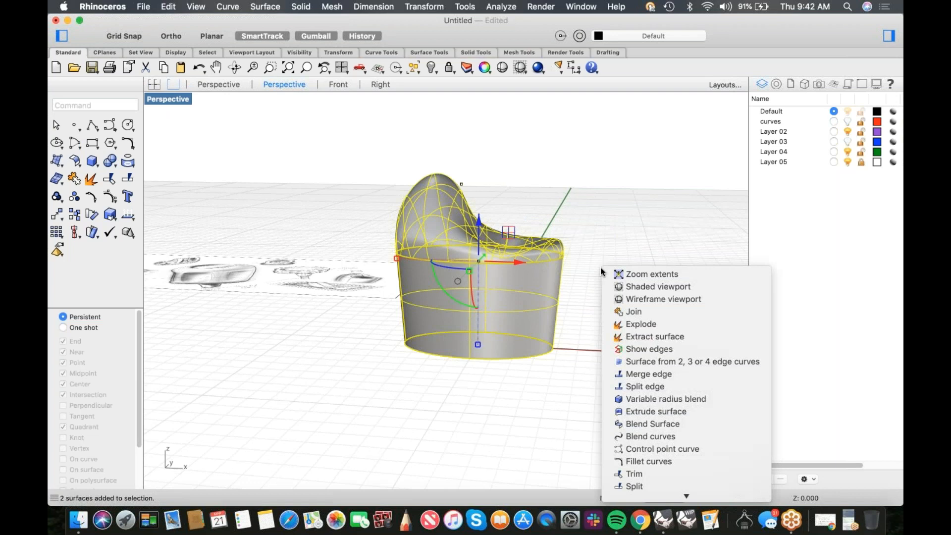
left_click(624, 352)
left_click(565, 264)
scroll(545, 253, "up", 5)
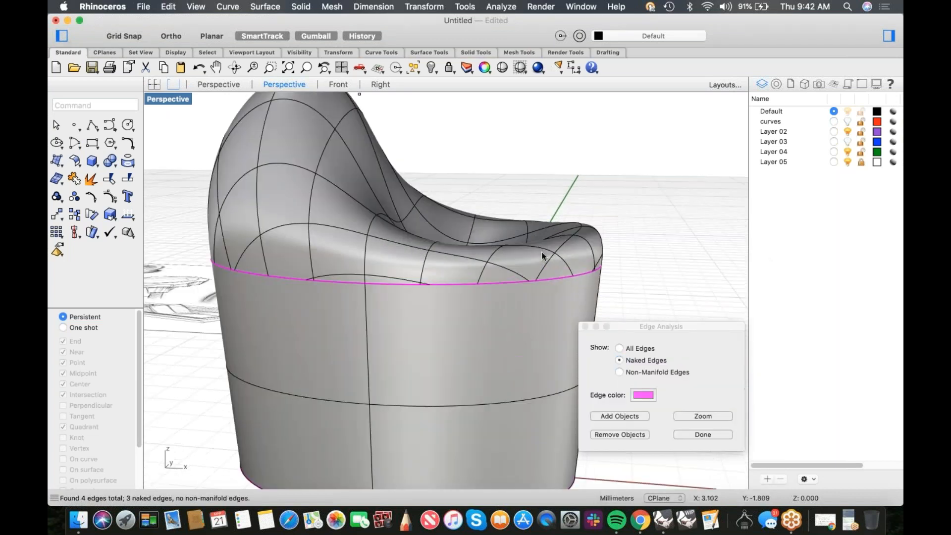
- Select the patch and the wall at their shared seam and try joining them again
left_click(545, 268)
left_click(541, 297, "shift")
key("super+j")
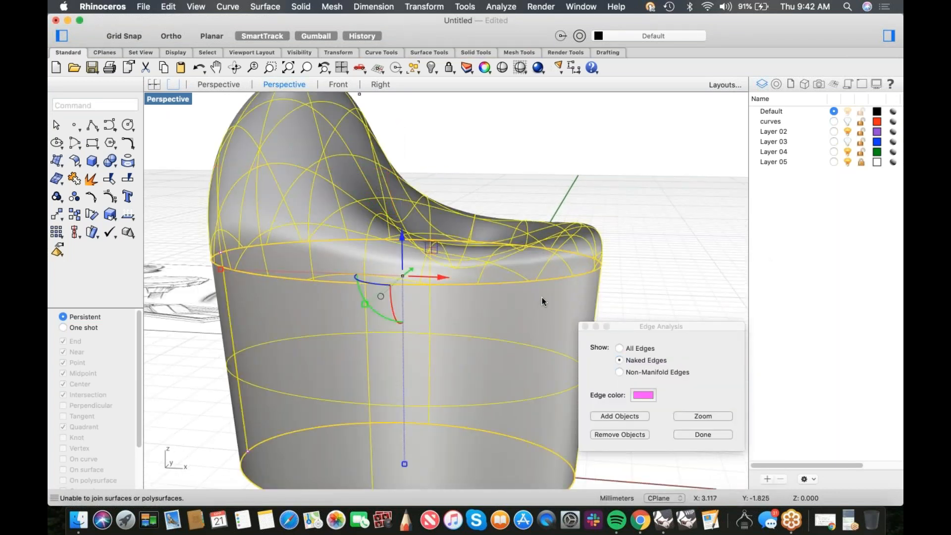
- Loft a new wall from the patch's bottom edge to the base ellipse curve in Normal style with Match start tangent
key("Escape")
scroll(532, 242, "down", 5)
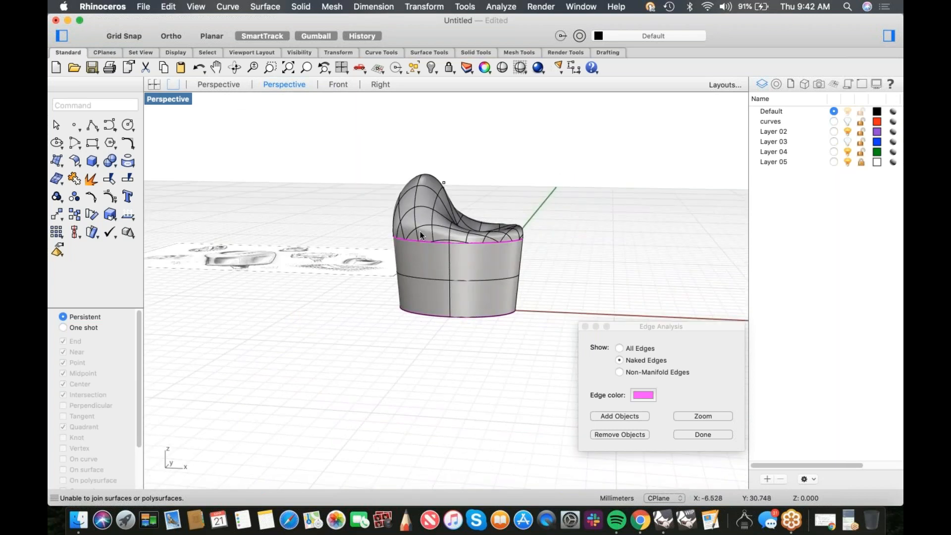
scroll(518, 240, "up", 4)
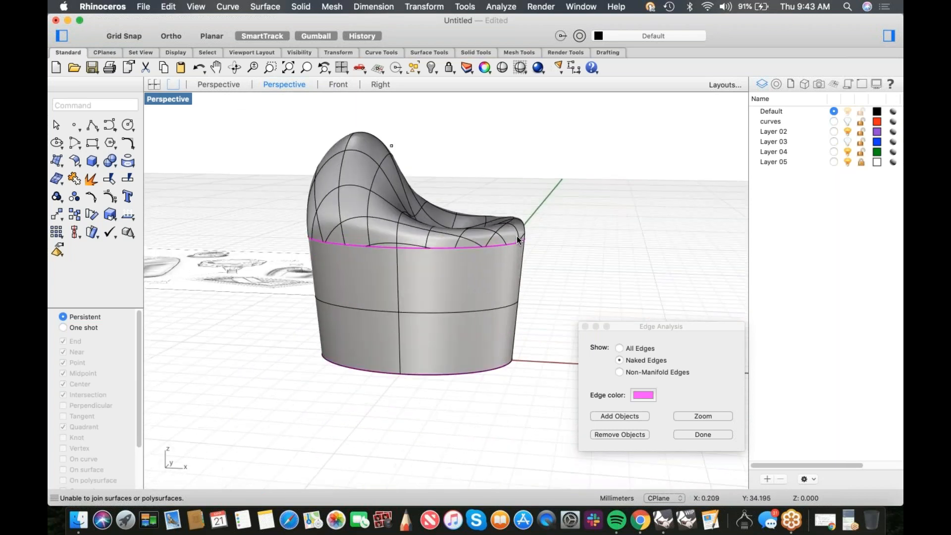
right_click(569, 241)
left_click(586, 207)
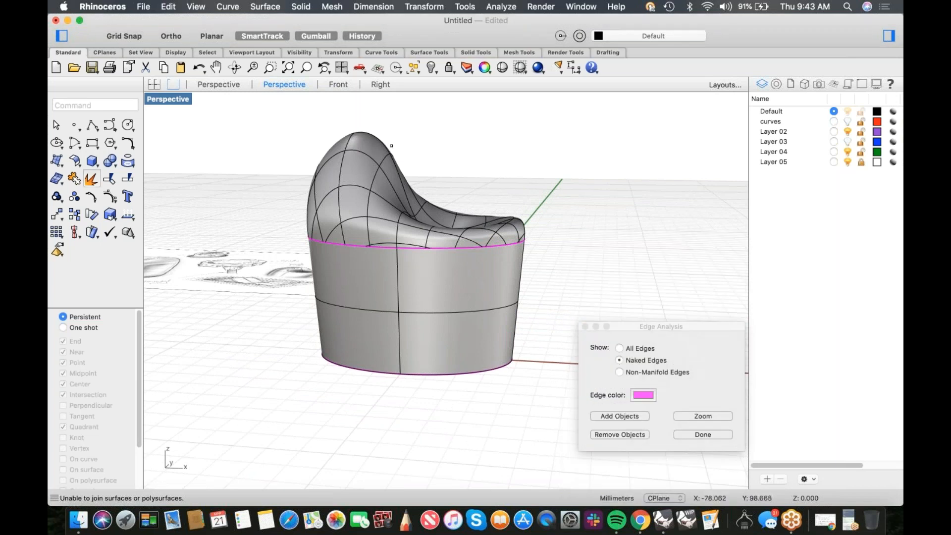
left_click(63, 169)
left_click(94, 210)
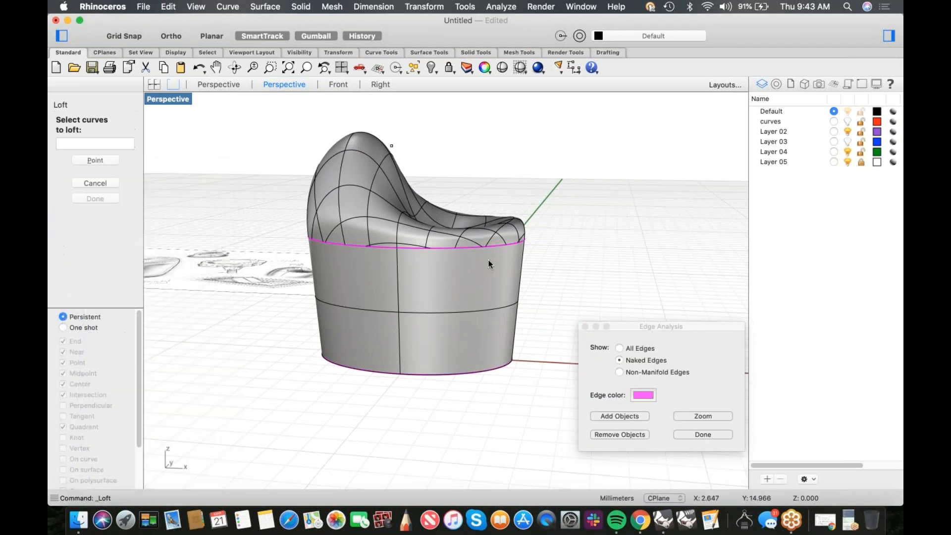
left_click(481, 247)
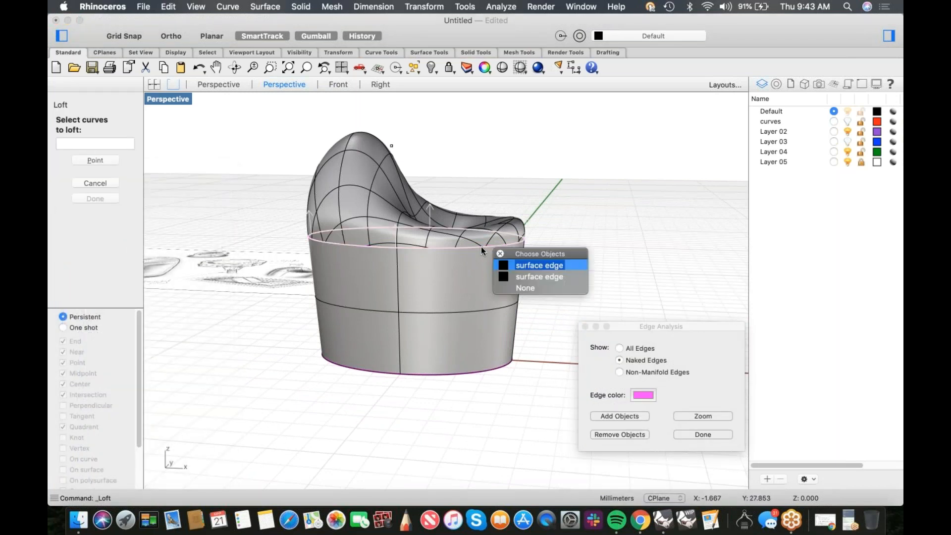
left_click(518, 265)
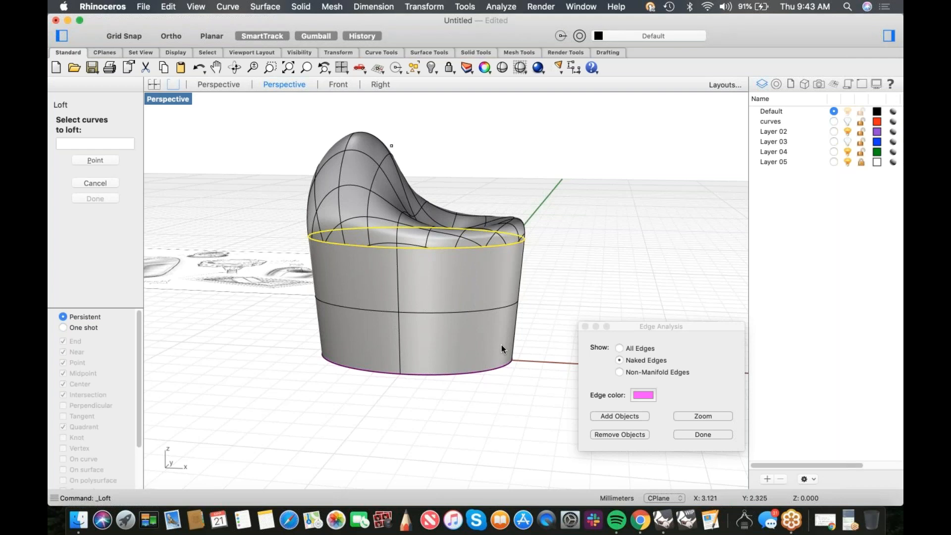
left_click(493, 375)
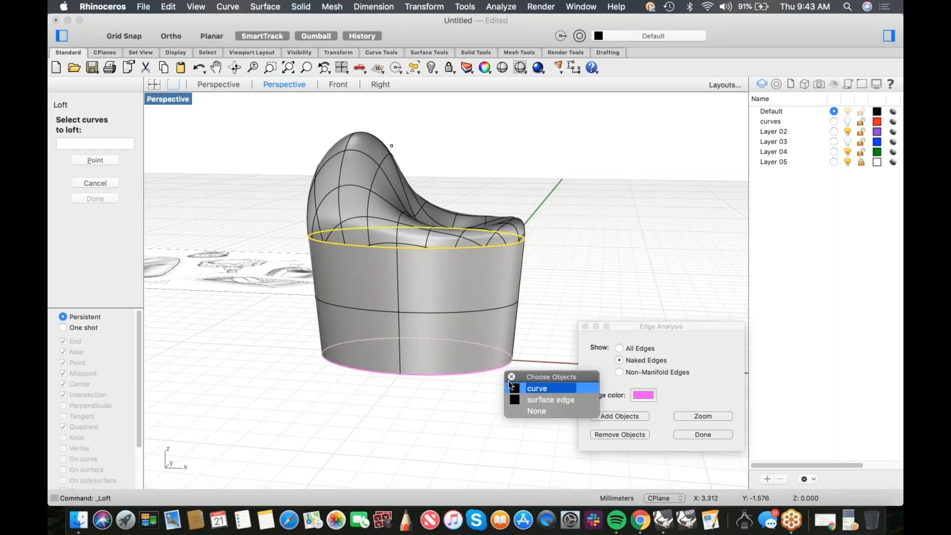
left_click(538, 391)
key("Return")
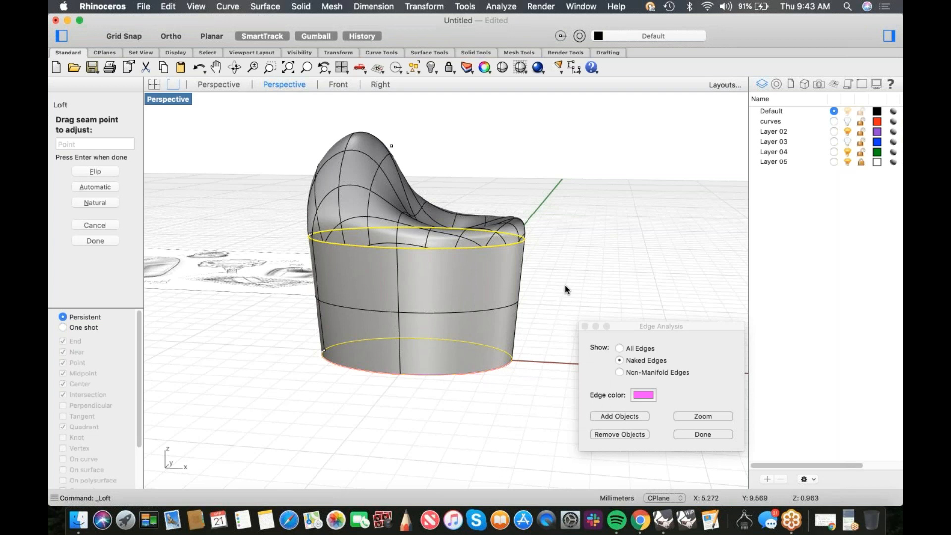
key("Return")
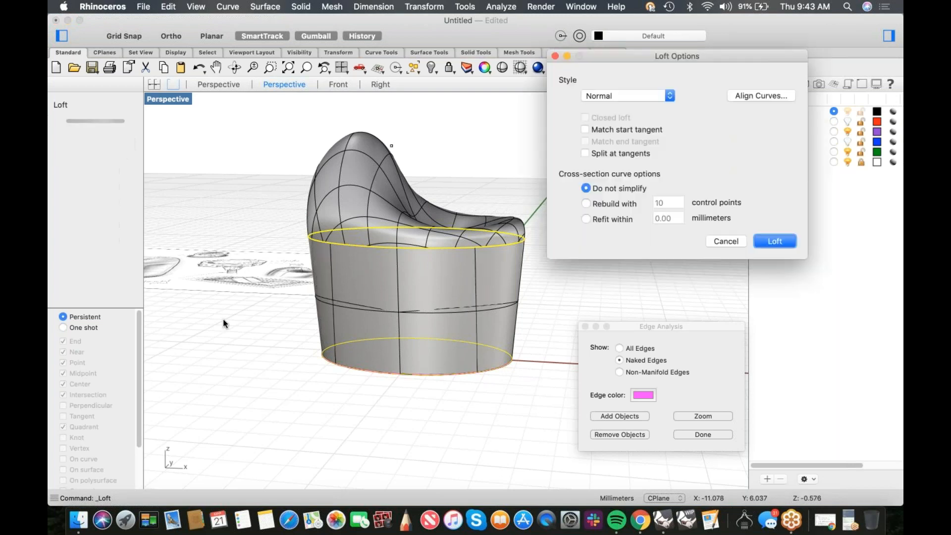
left_click(614, 130)
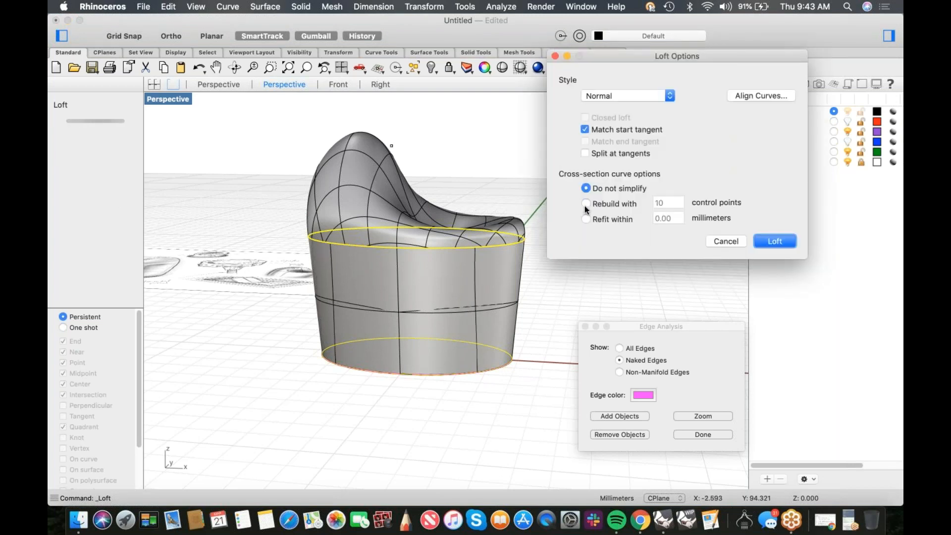
left_click(775, 241)
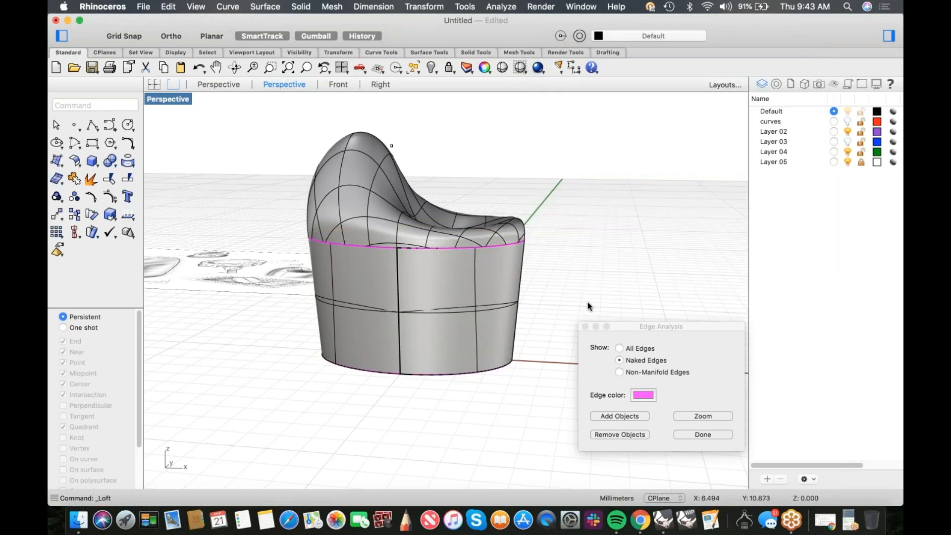
left_click(472, 325)
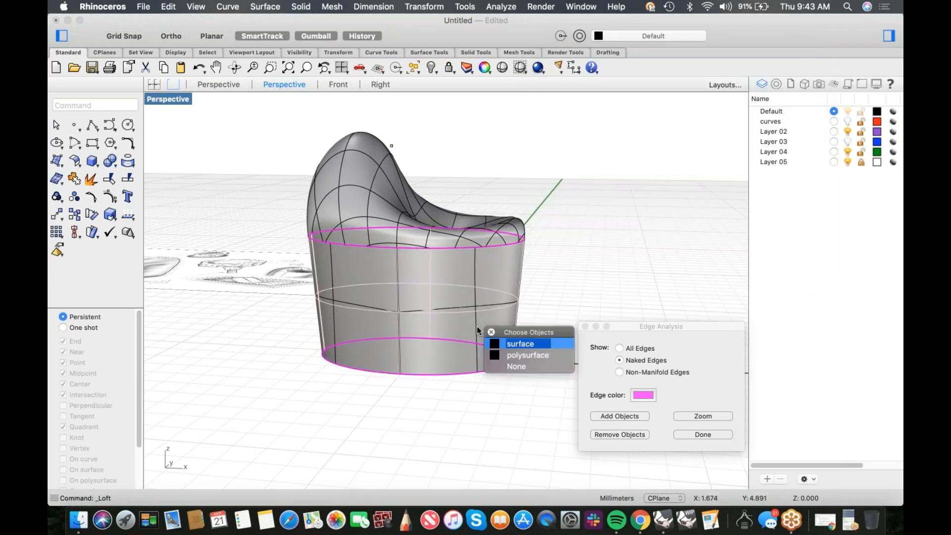
left_click(518, 357)
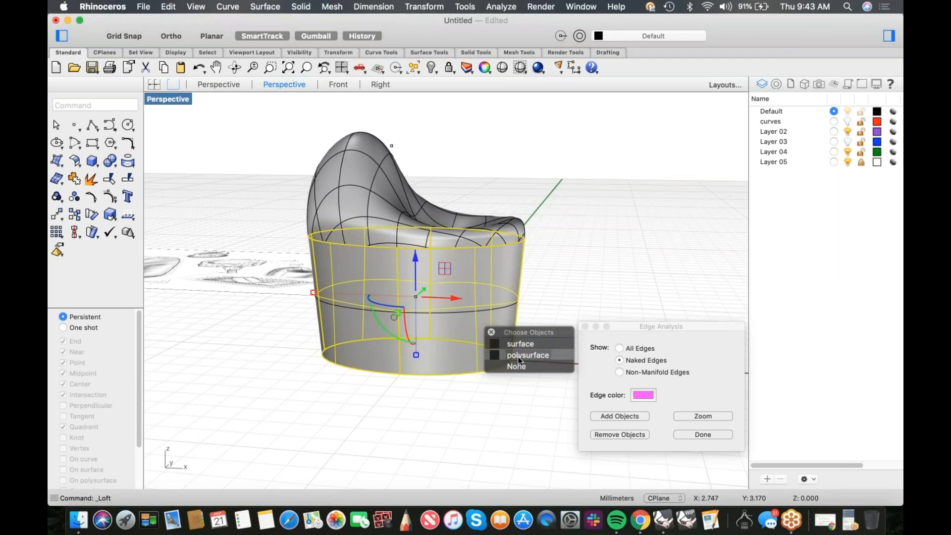
key("Delete")
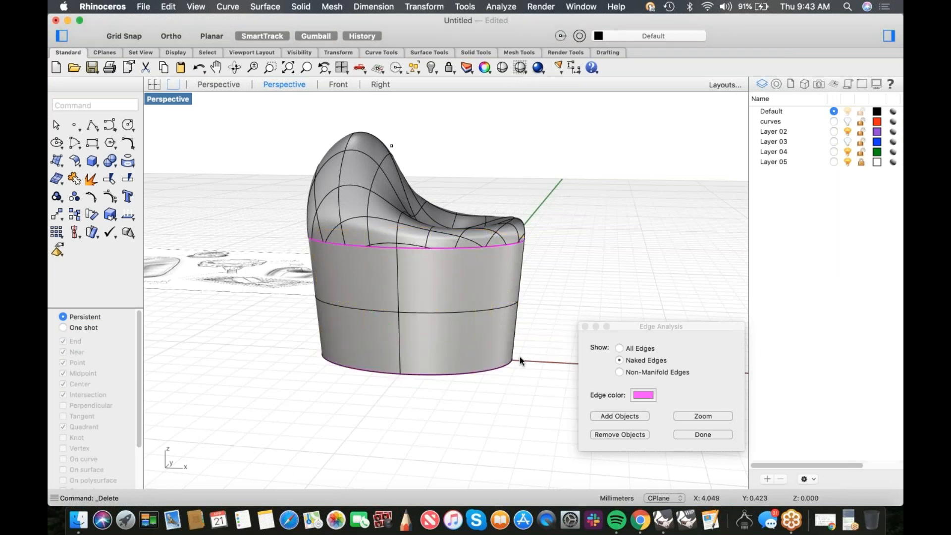
right_click_drag(516, 341, 480, 299)
key("super+z")
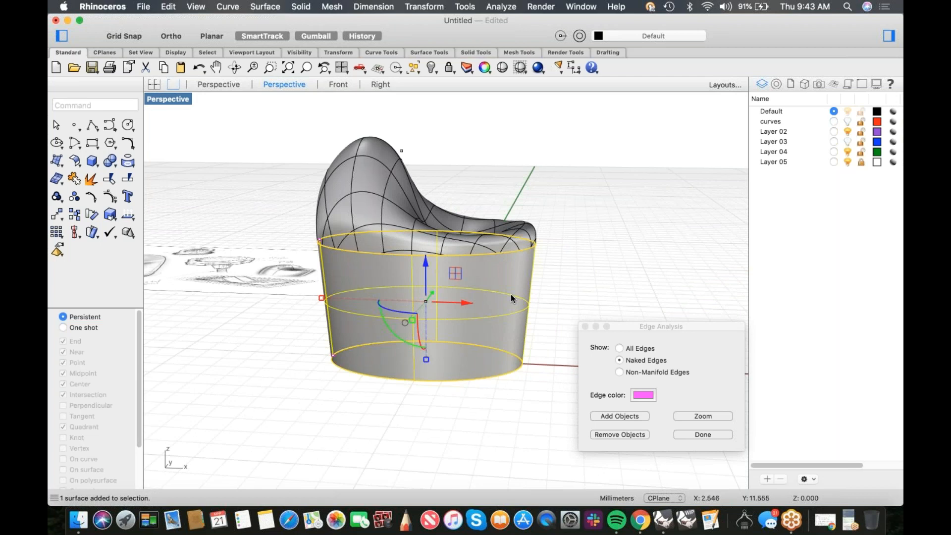
- Delete the original wall surface, keeping the lofted wall in its place
key("Escape")
left_click(508, 321)
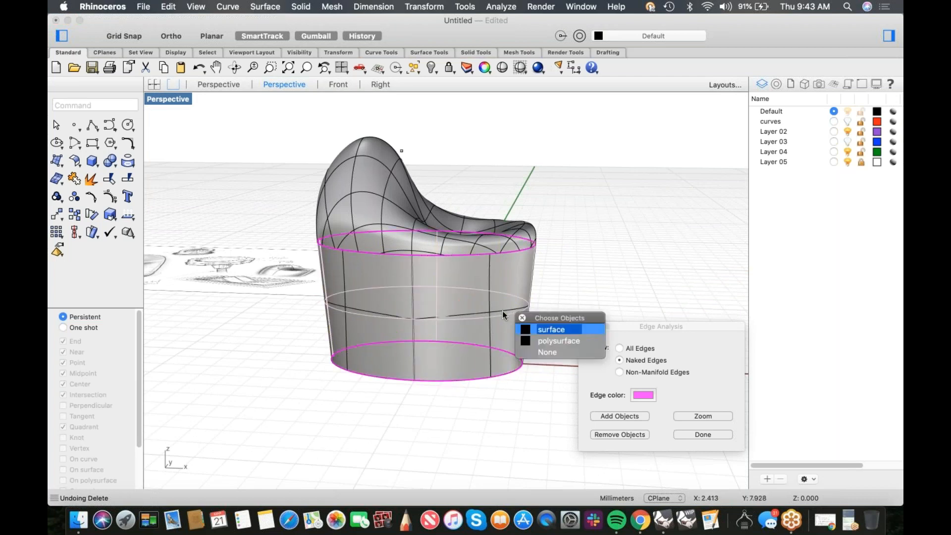
left_click(545, 332)
key("Delete")
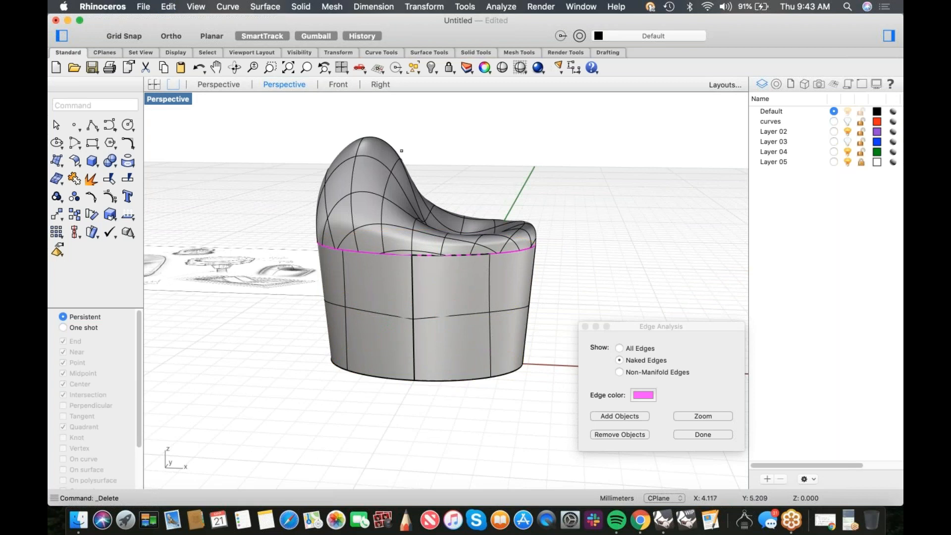
- Join the lofted wall to the patch and inspect the seam in a shaded view without wires
right_click_drag(545, 332, 517, 332)
left_click(438, 282)
left_click(437, 274, "shift")
type("join")
key("Return")
left_click(478, 270)
mouse_move(478, 269)
right_mouse_down()
mouse_move(509, 278)
mouse_move(526, 267)
mouse_move(501, 190)
mouse_move(535, 199)
mouse_move(495, 198)
mouse_move(539, 206)
right_mouse_up()
left_click(502, 68)
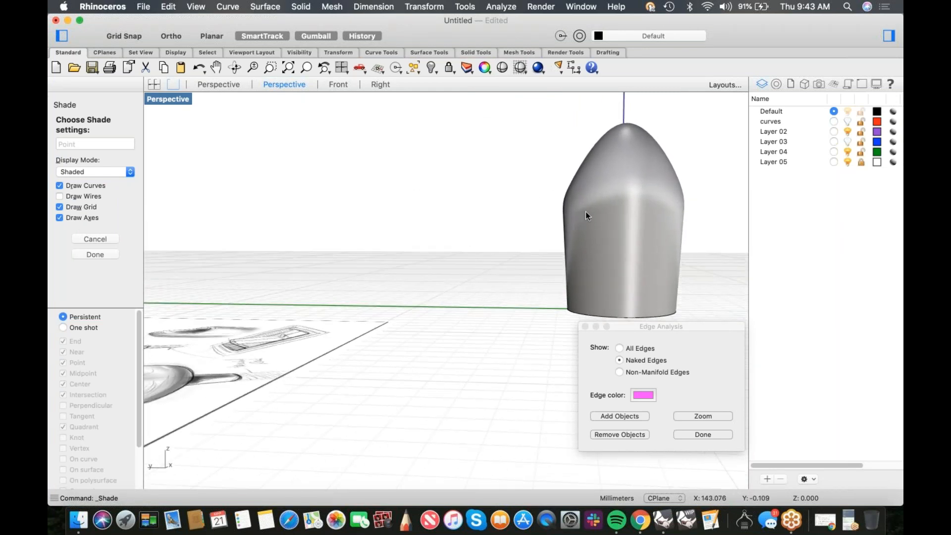
mouse_move(671, 212)
right_mouse_down()
mouse_move(639, 223)
mouse_move(590, 207)
right_mouse_up()
key("Escape")
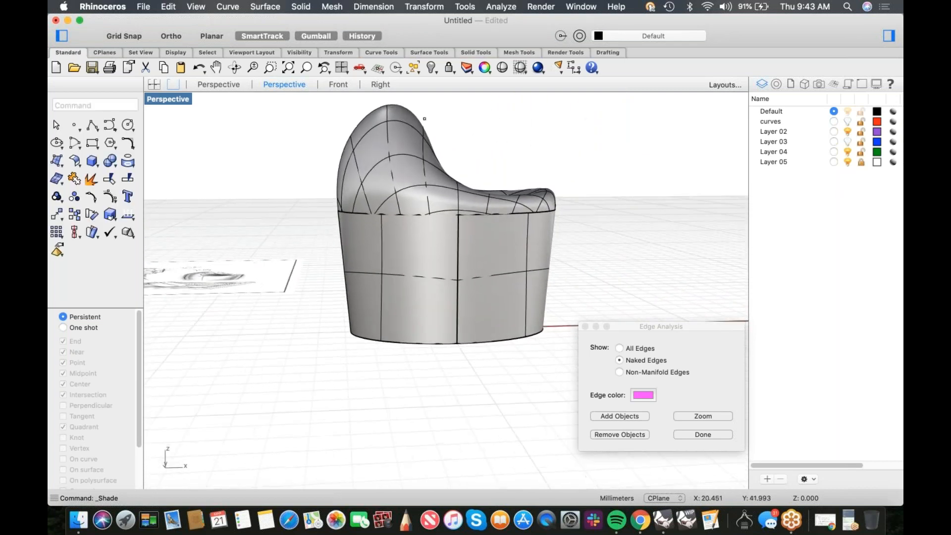
- Undo the join, the deletion of the original wall and the loft
key("super+z")
key("super+z")
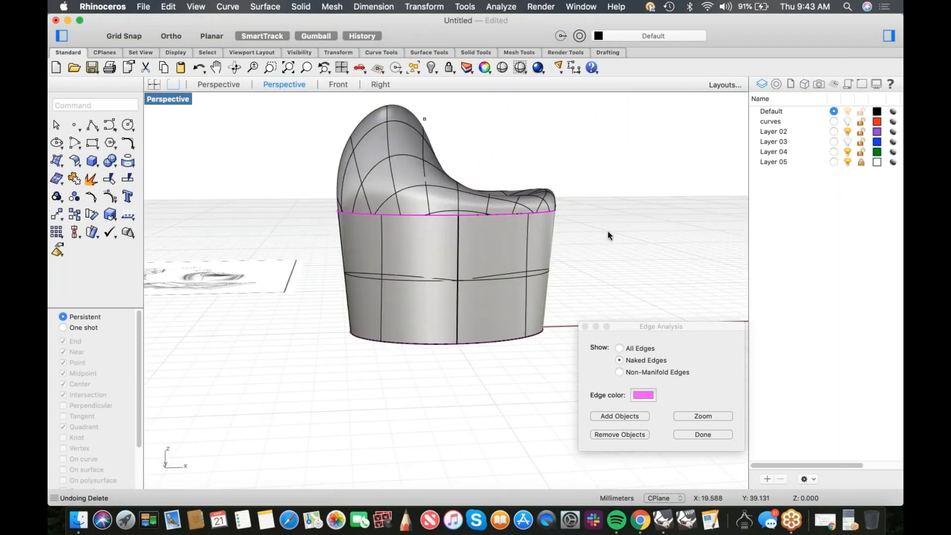
right_click_drag(612, 236, 590, 241)
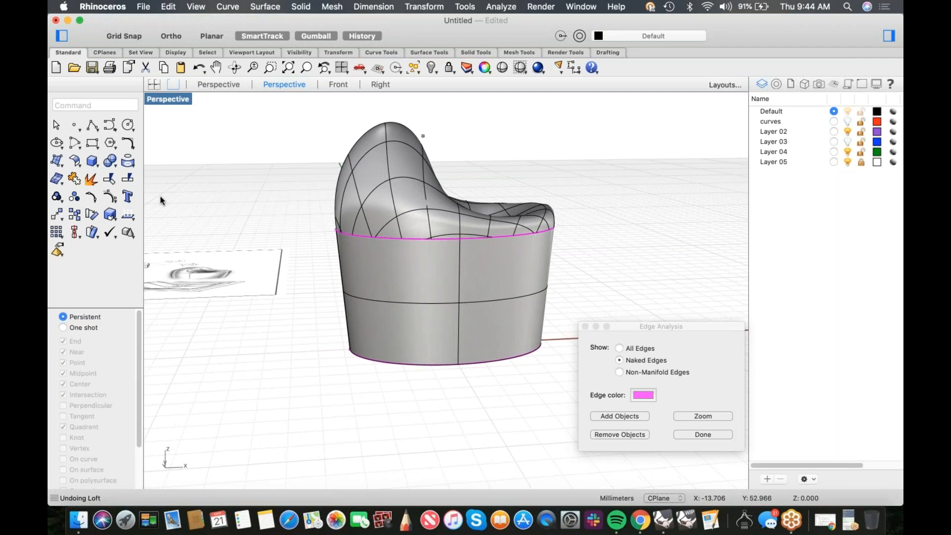
- Try to split the elliptical wall along an isocurve
right_click(445, 266)
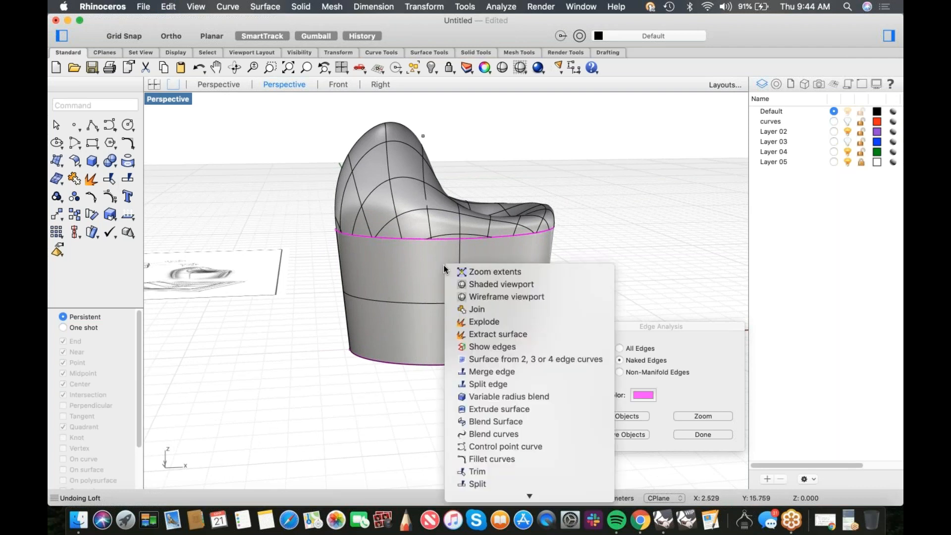
left_click(479, 484)
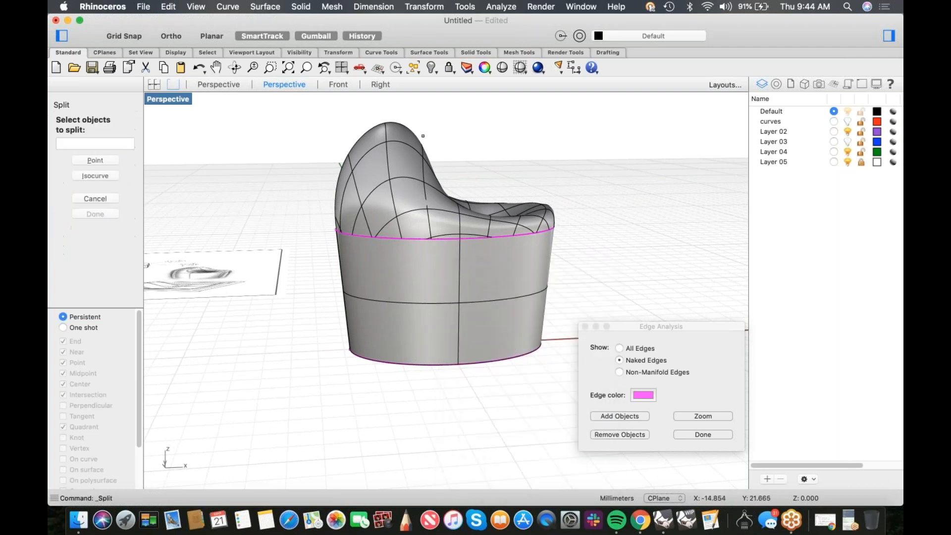
left_click(110, 180)
left_click(421, 281)
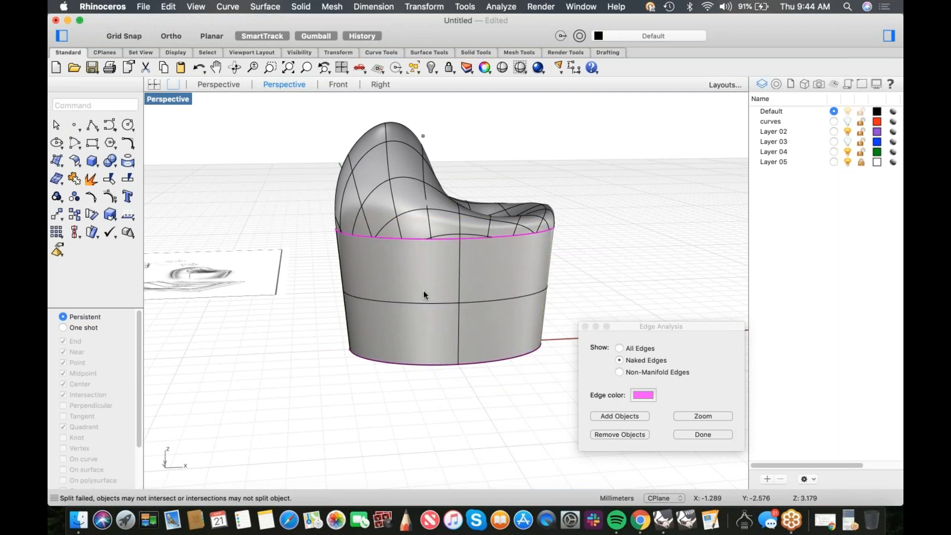
- Split the elliptical wall along a horizontal isocurve in its lower third and delete the upper section
right_click(423, 291)
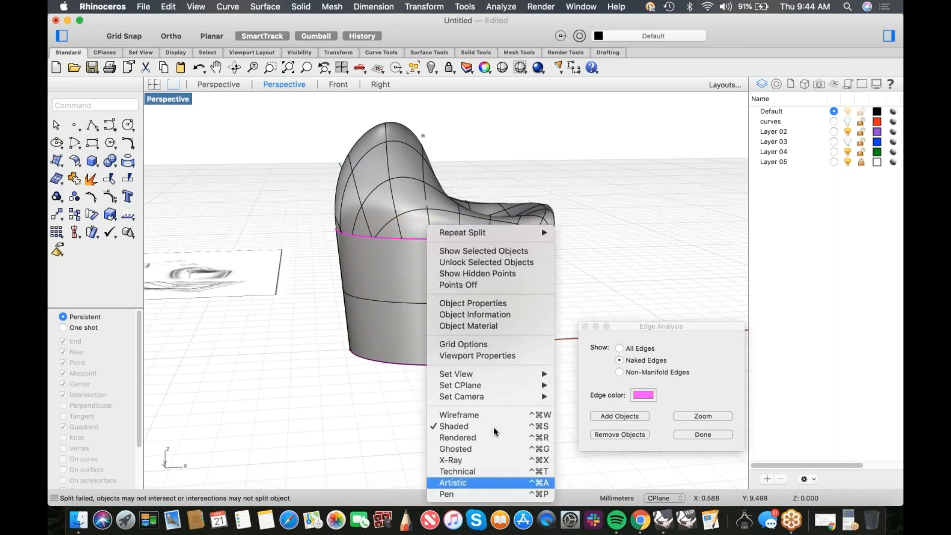
left_click(470, 233)
left_click(95, 176)
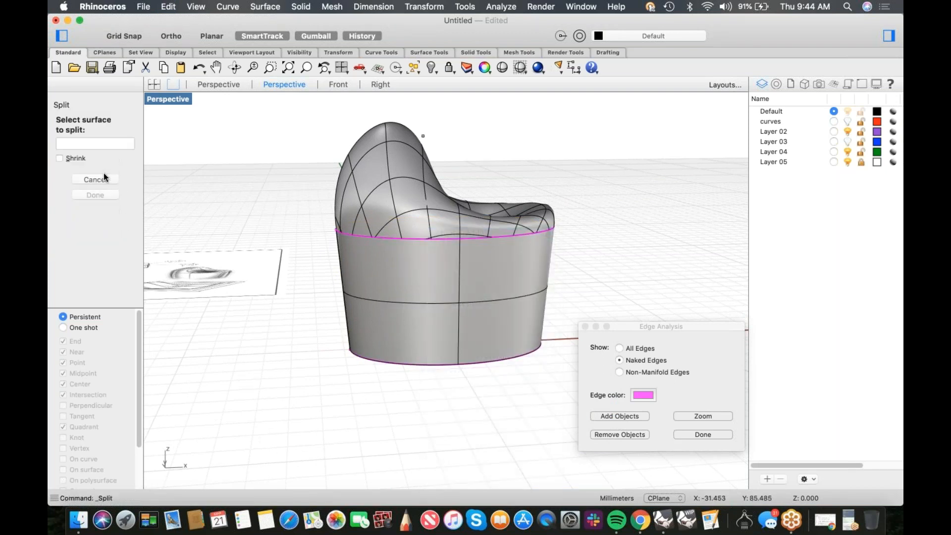
left_click(456, 305)
type("t")
key("Return")
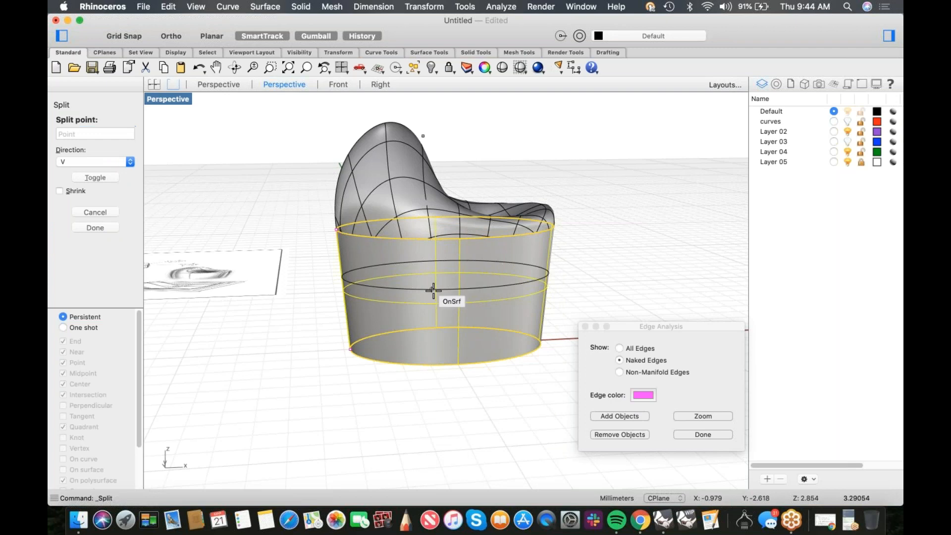
left_click(428, 327)
key("Return")
left_click(418, 302)
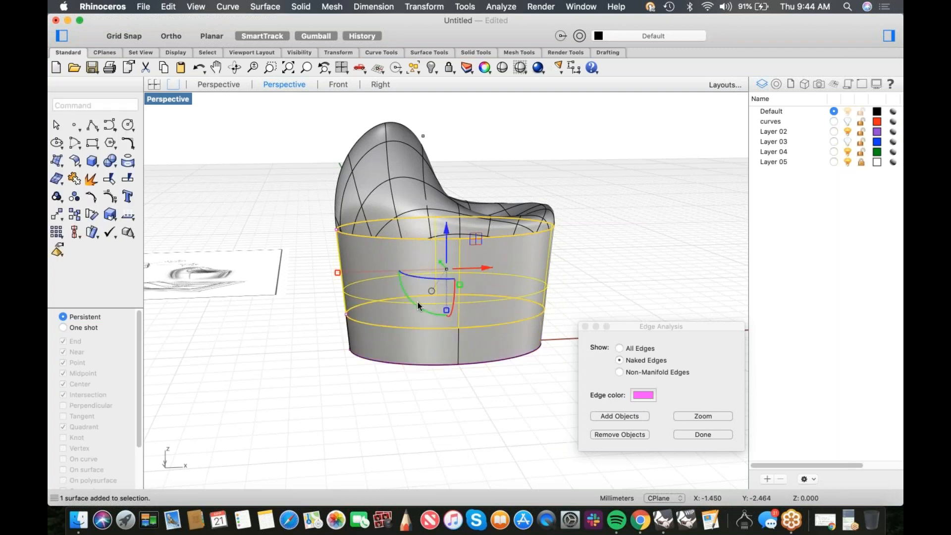
key("Delete")
- Set up a surface blend between the patch's bottom edge and the upper edge of the remaining wall ring, accepting the seam points
middle_click(341, 267)
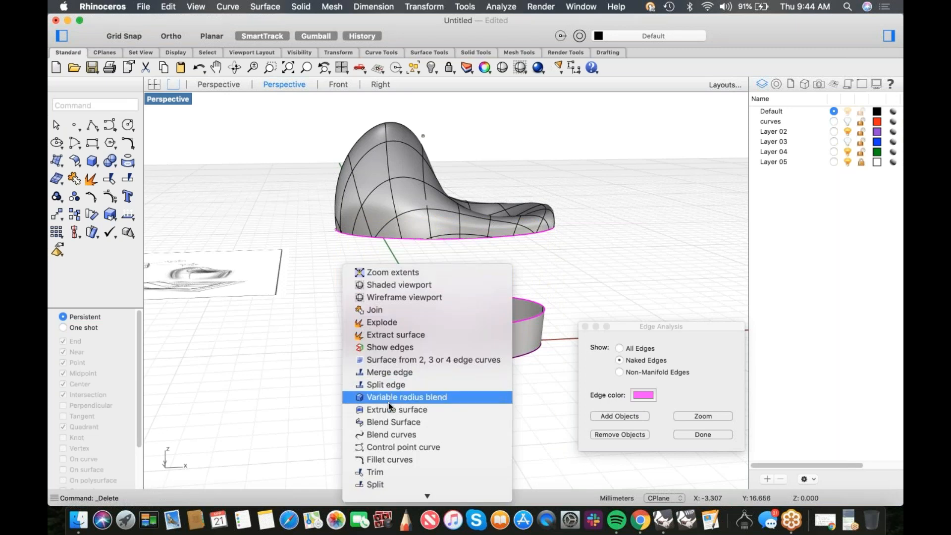
scroll(388, 402, "down", 3)
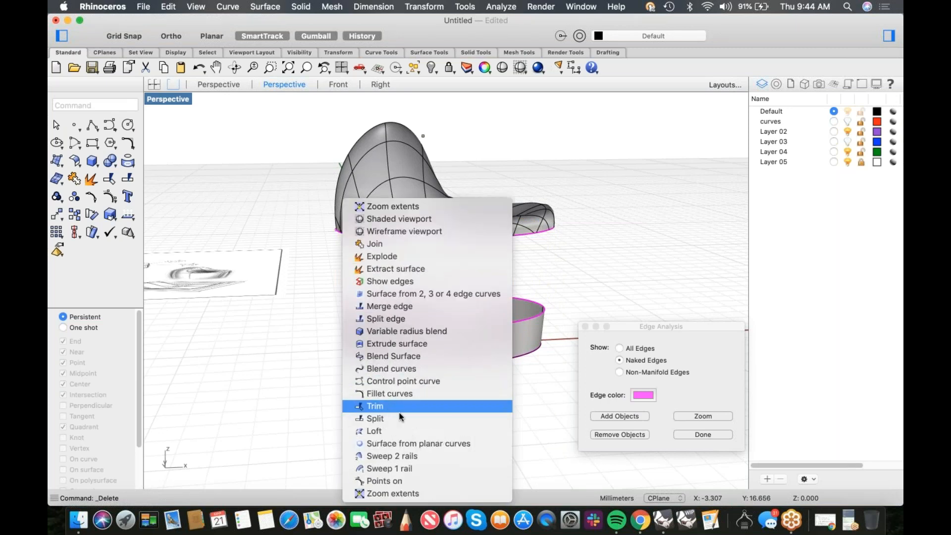
left_click(407, 356)
left_click(372, 240)
left_click(379, 324)
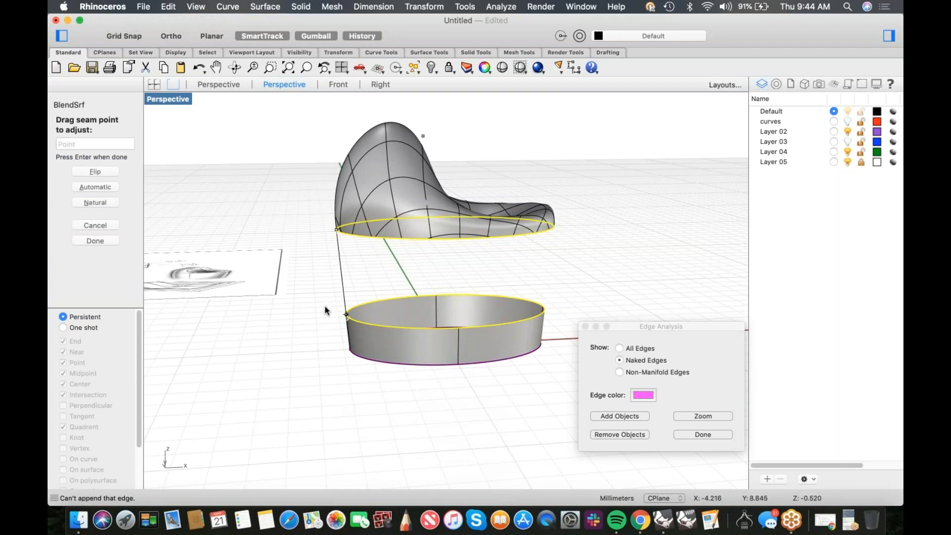
key("Return")
- Set both ends of the blend to Tangency, preview the surface and create it
left_click_drag(462, 149, 716, 121)
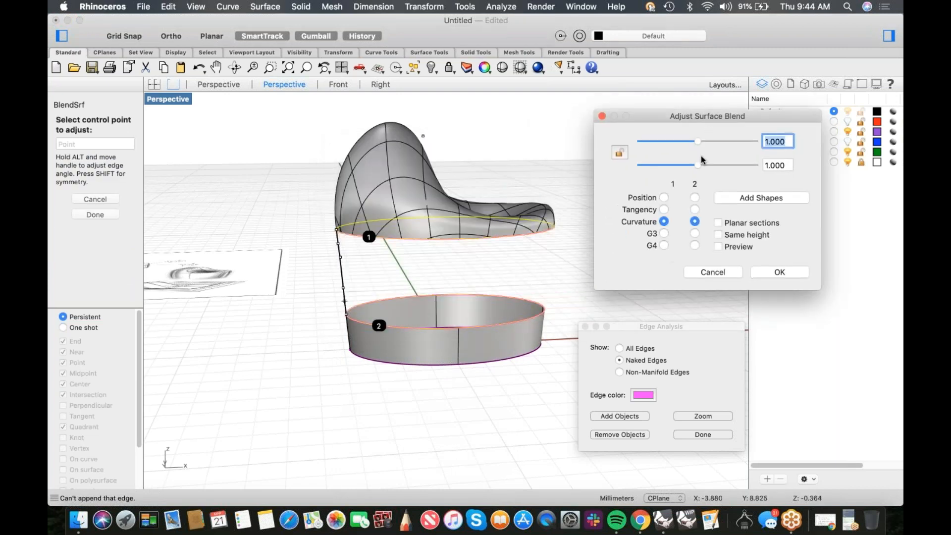
left_click(664, 209)
left_click(695, 210)
scroll(542, 274, "right", 3)
scroll(542, 274, "right", 3)
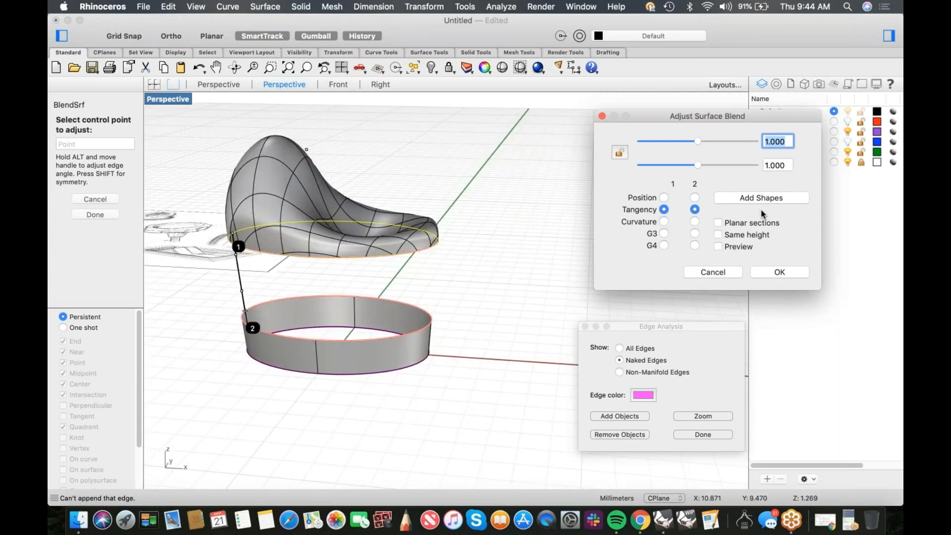
left_click(721, 247)
scroll(495, 272, "right", 3)
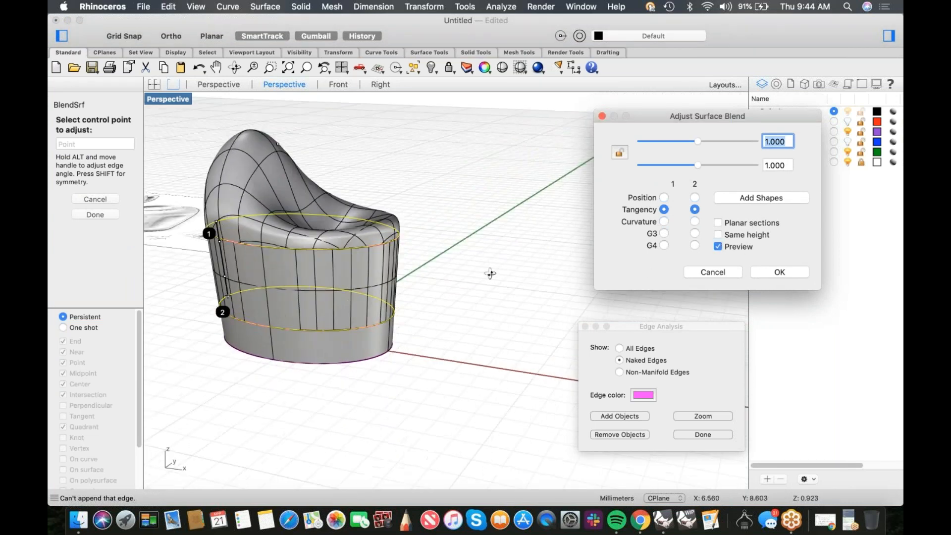
left_click(780, 273)
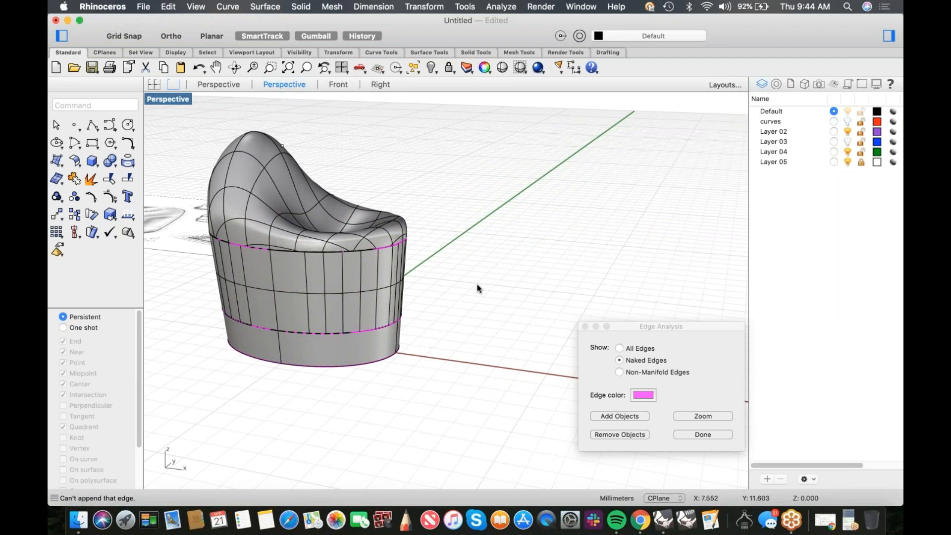
- Try to join the patch, blend surface and wall ring into one body, then the patch and blended wall alone
scroll(506, 281, "right", 5)
left_click_drag(495, 237, 382, 343)
key("super+j")
left_click(490, 282)
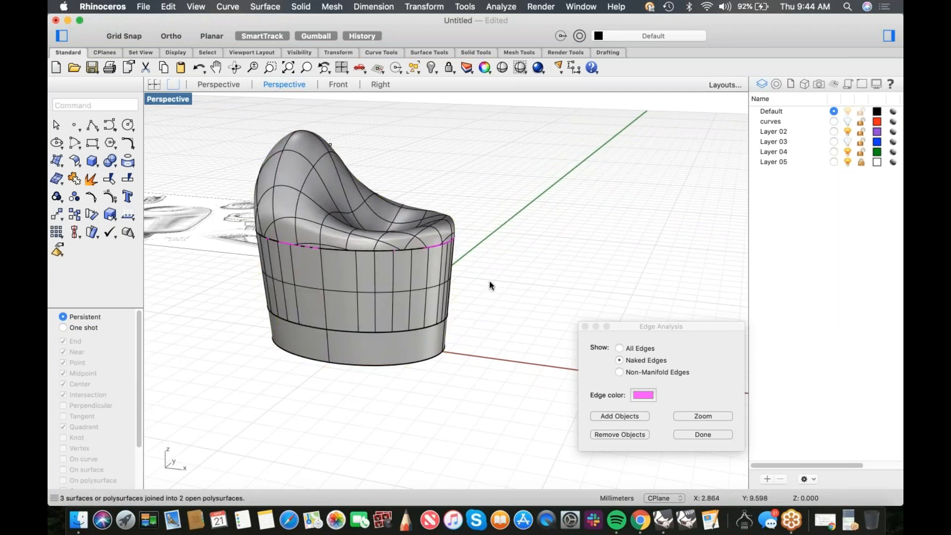
left_click(418, 254)
left_click(452, 236)
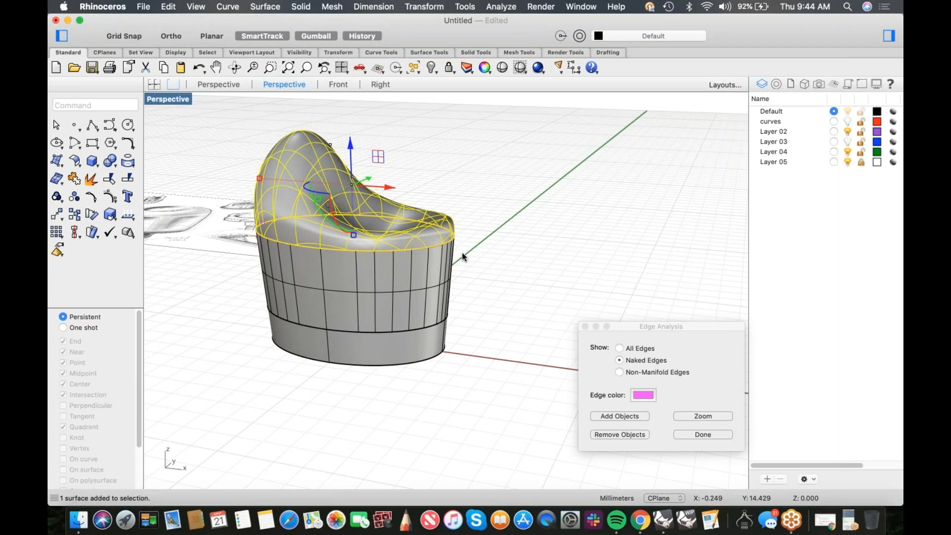
left_click(430, 260, "shift")
type("join")
key("Return")
- Delete the blend surface between the patch and the wall ring
mouse_move(474, 254)
right_mouse_down()
mouse_move(495, 250)
mouse_move(488, 263)
right_mouse_up()
left_click(498, 264)
key("Delete")
right_click_drag(499, 264, 431, 253)
middle_click(431, 254)
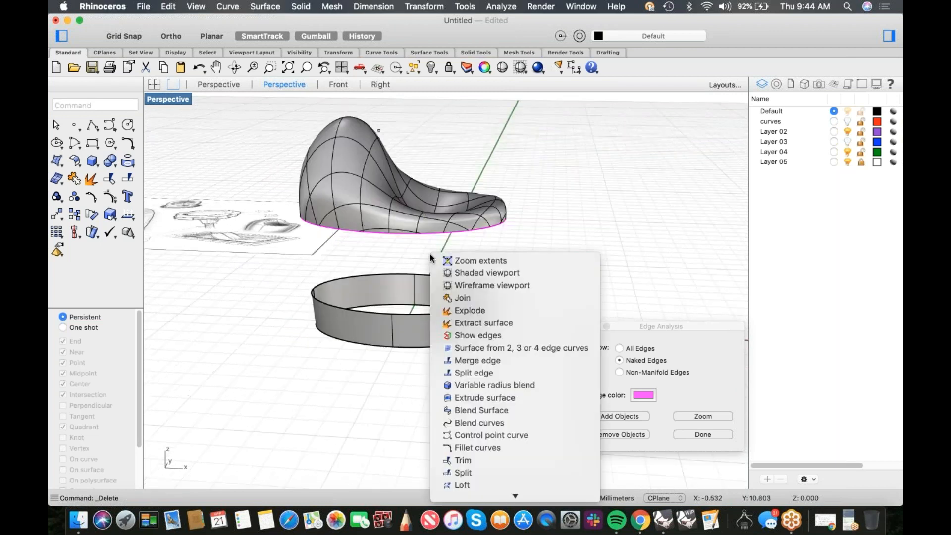
left_click(58, 161)
left_click(57, 161)
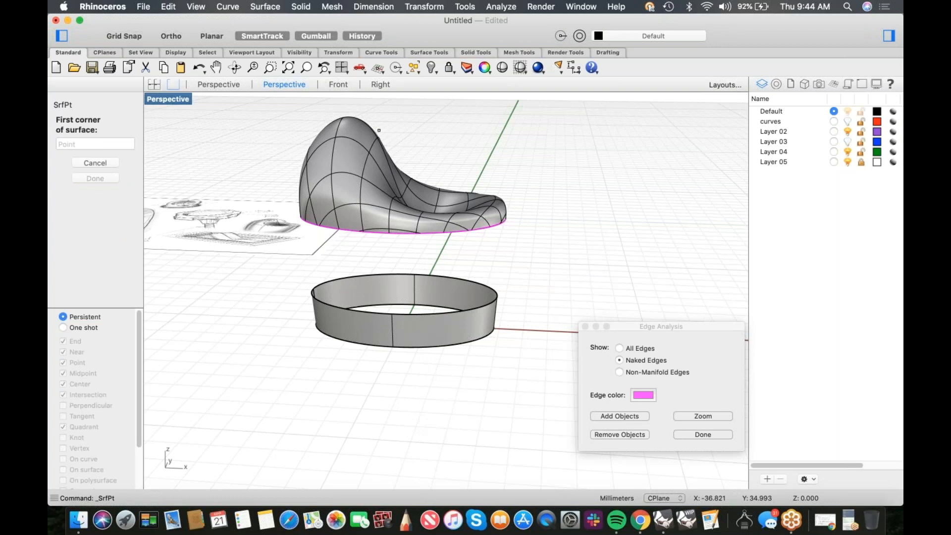
left_click(95, 163)
- Set up a new surface blend from the patch's bottom edge to the ring's upper edge, accepting the seam points
middle_click(311, 257)
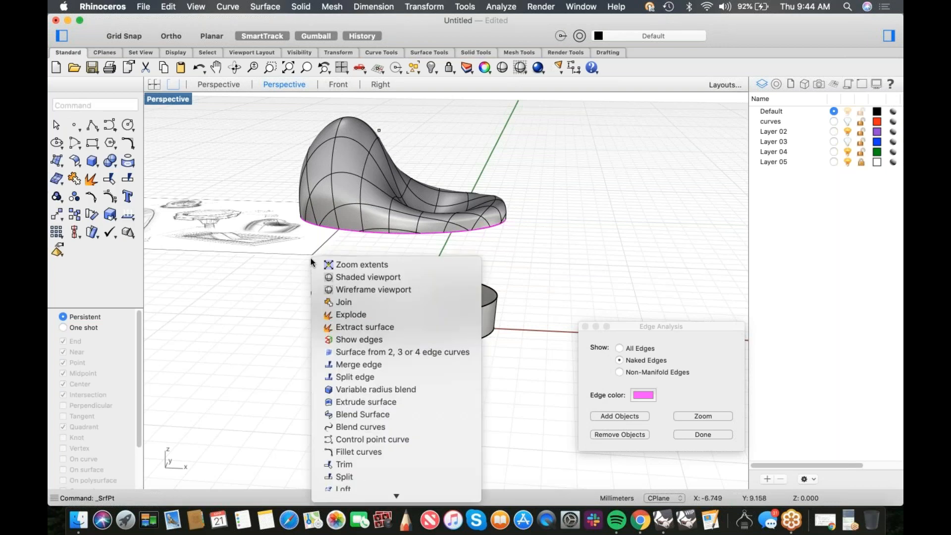
left_click(377, 416)
left_click(499, 224)
left_click(502, 301)
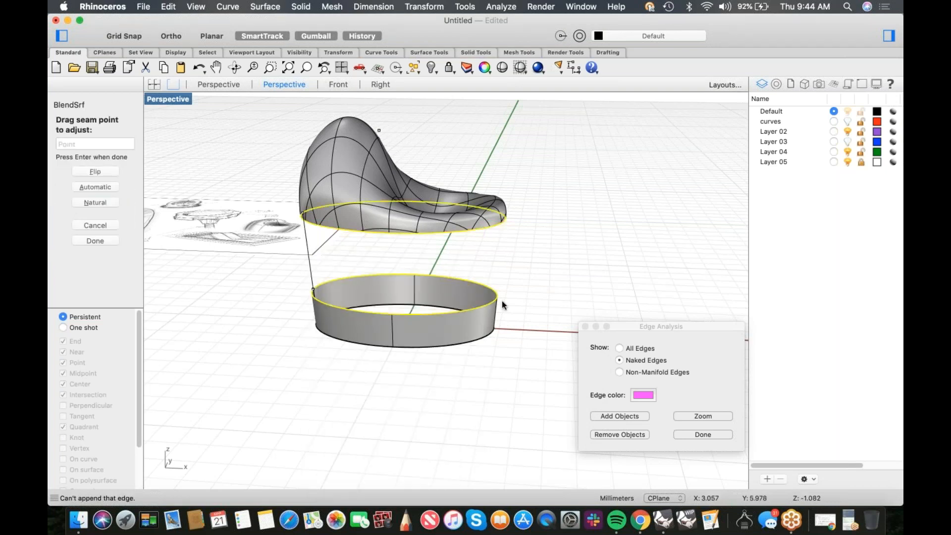
key("Return")
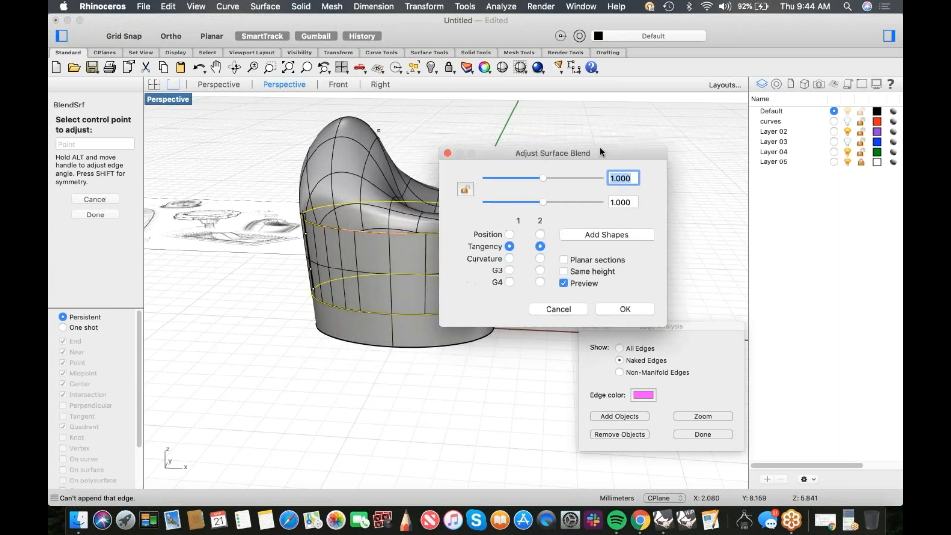
left_click_drag(599, 147, 697, 127)
- Add a cross-section shape to the blend at the patch's low end between both rails and create the surface with Tangency at both ends
scroll(483, 238, "up", 5)
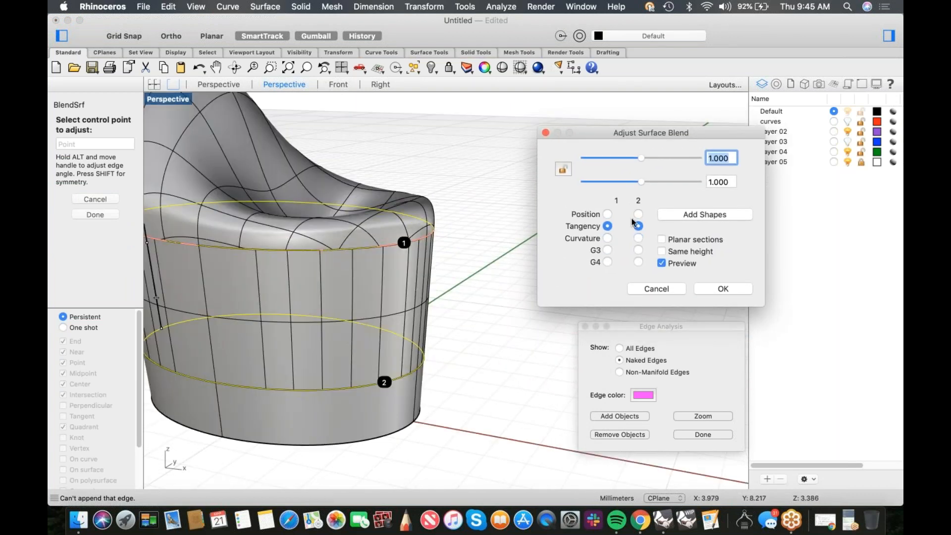
left_click(697, 214)
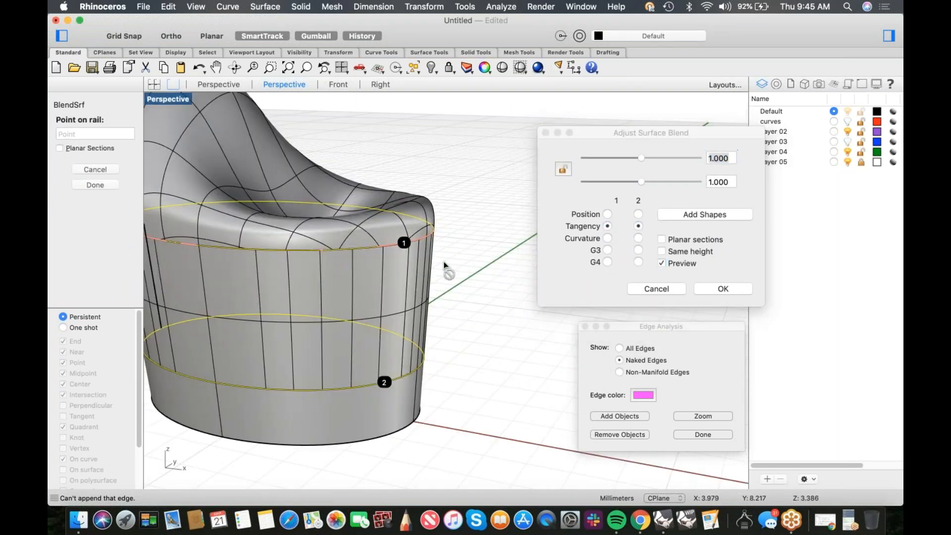
left_click(416, 244)
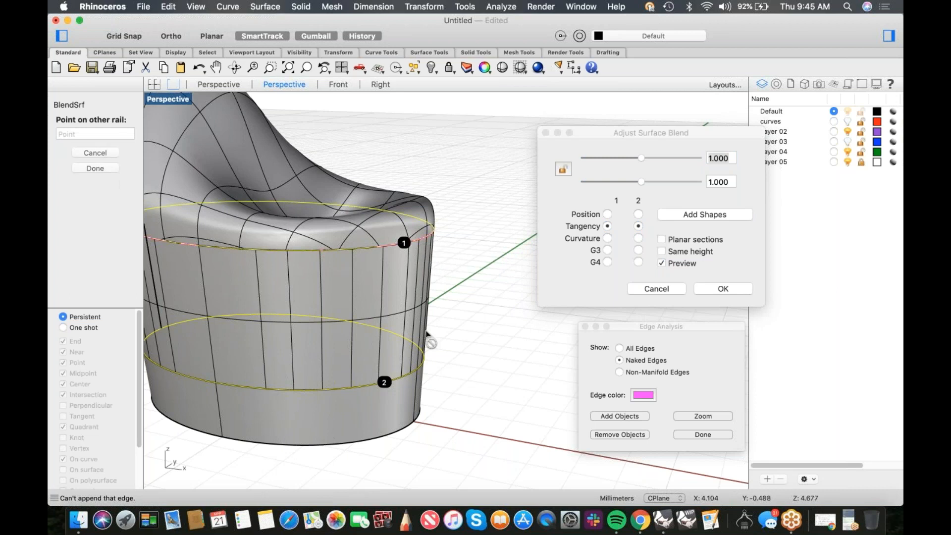
left_click(417, 372)
right_click_drag(418, 372, 383, 350)
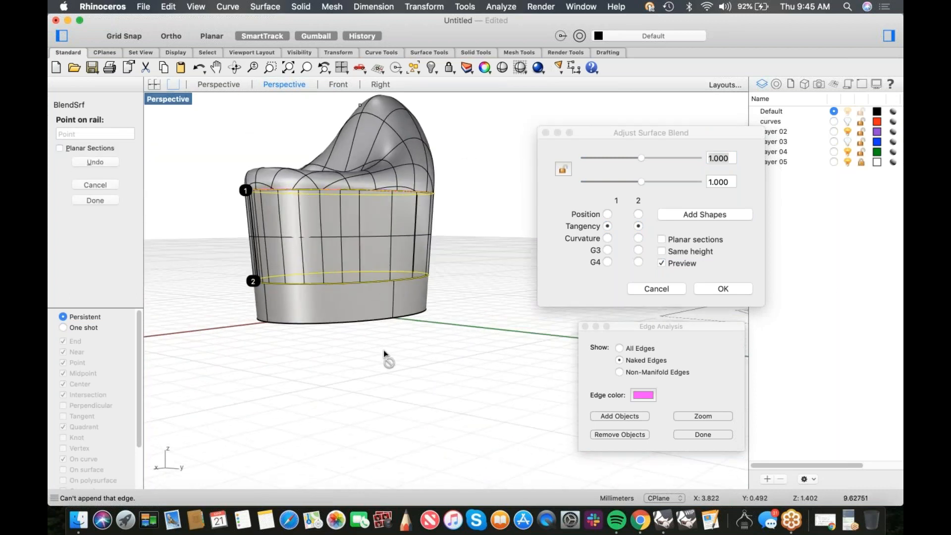
key("Return")
key("Return")
right_click_drag(419, 317, 445, 367)
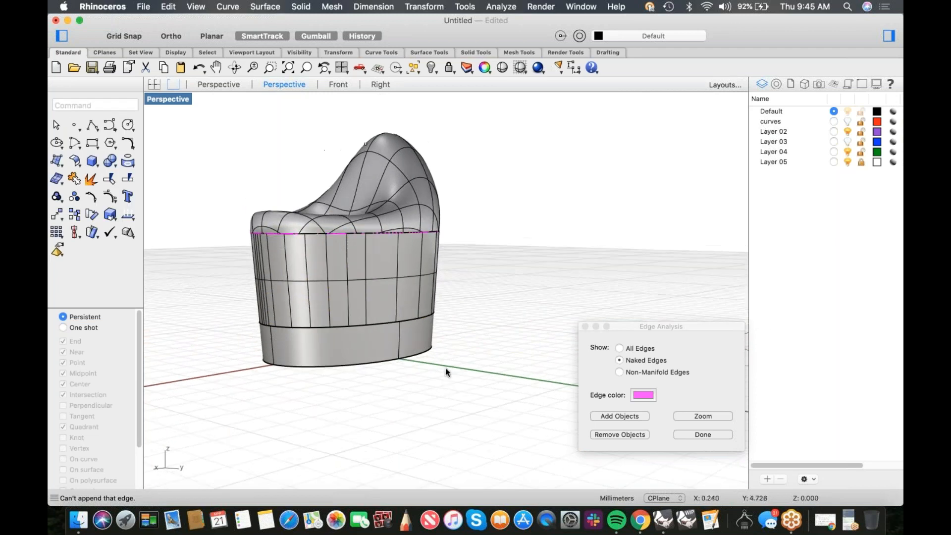
- Try to join all the surfaces into one body and undo the join
key("super+a")
key("super+j")
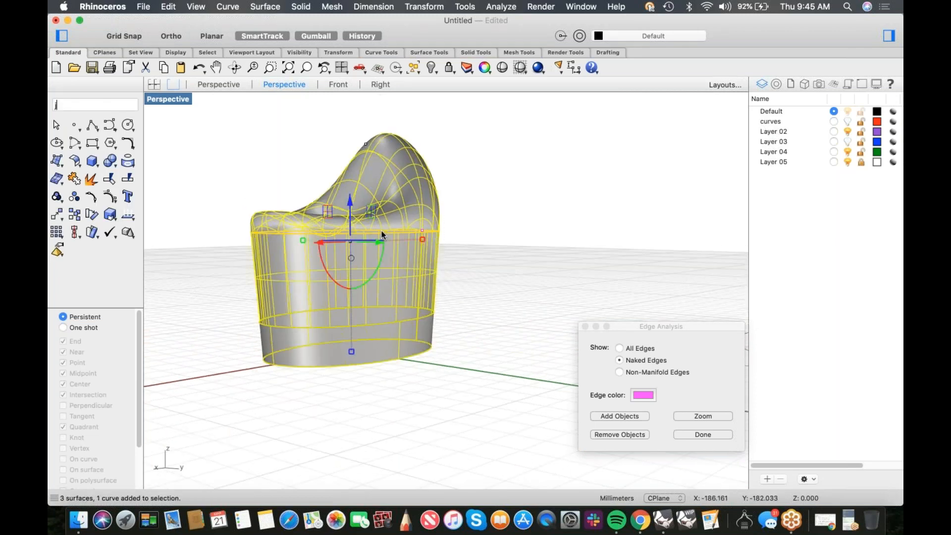
left_click(381, 231)
left_click(501, 231)
left_click(341, 249)
left_click(448, 240)
right_click_drag(462, 245, 363, 281)
key("super+z")
- Match the blended wall's upper edge to the patch's edge with Tangency, matching edges by closest points and preserving the opposite end
left_click(520, 262)
left_click(363, 281)
left_click(450, 245)
right_click_drag(453, 248, 495, 250)
type("MatchSrf")
key("Return")
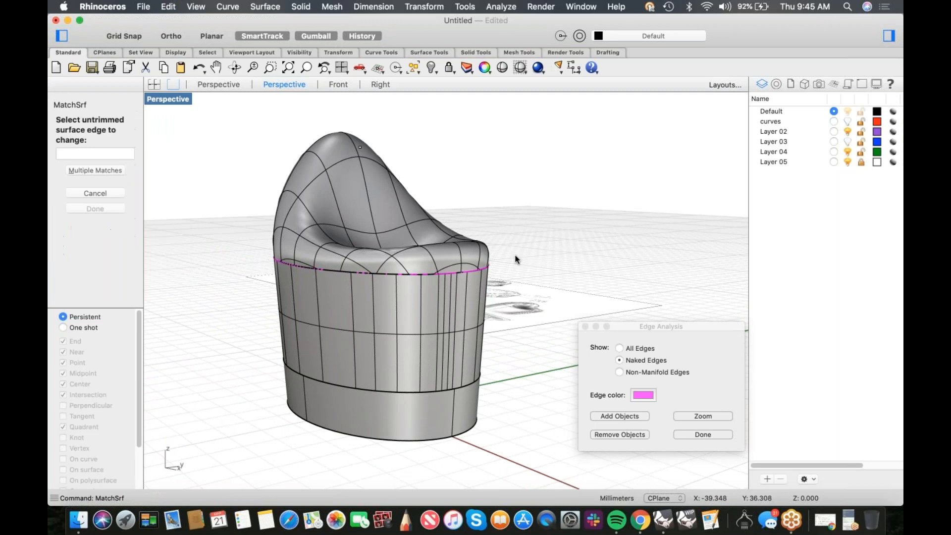
left_click(474, 272)
left_click(474, 271)
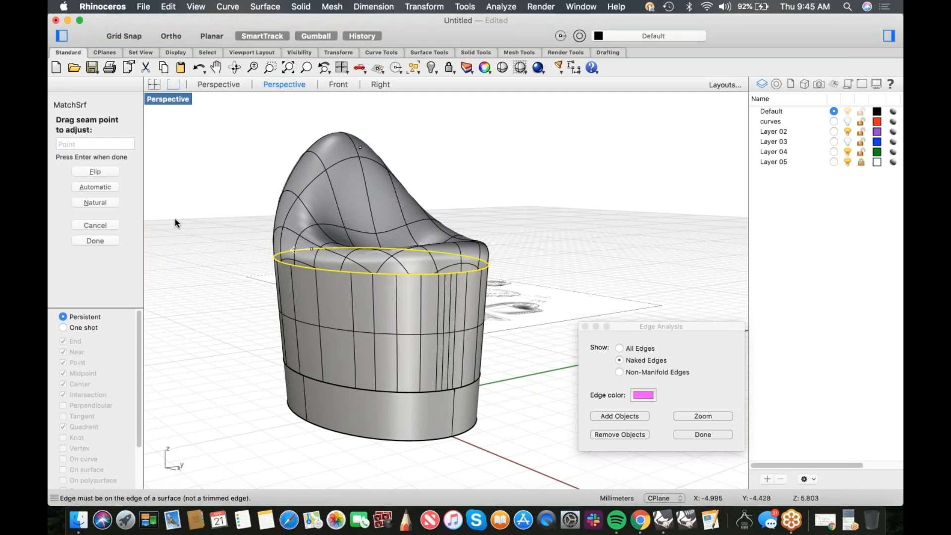
key("Return")
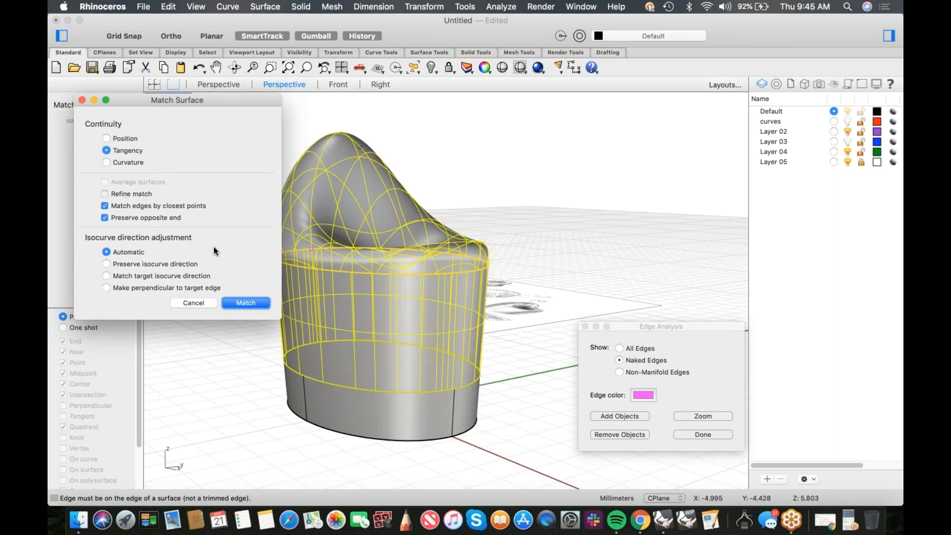
left_click(244, 303)
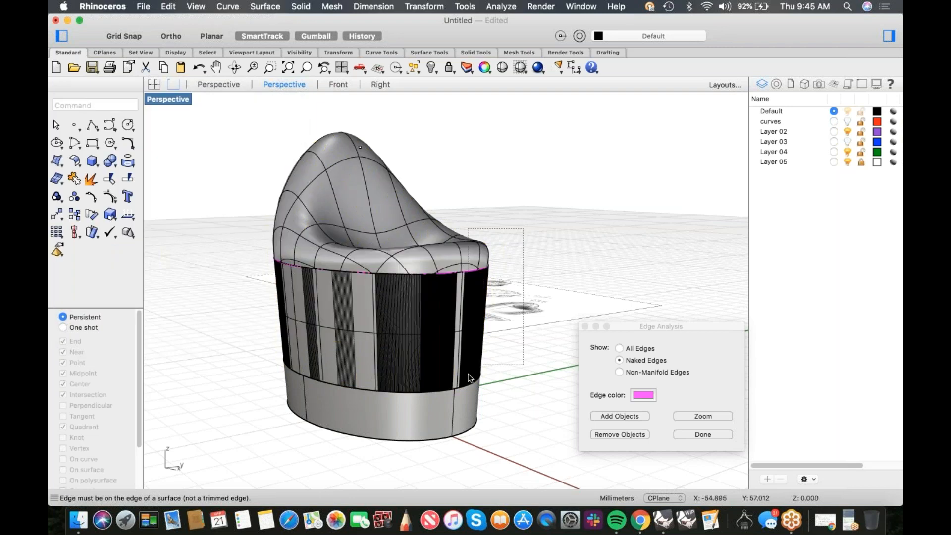
- Try to join the matched wall with the patch and ring, then with the patch alone
left_click(454, 406)
type("join")
key("Return")
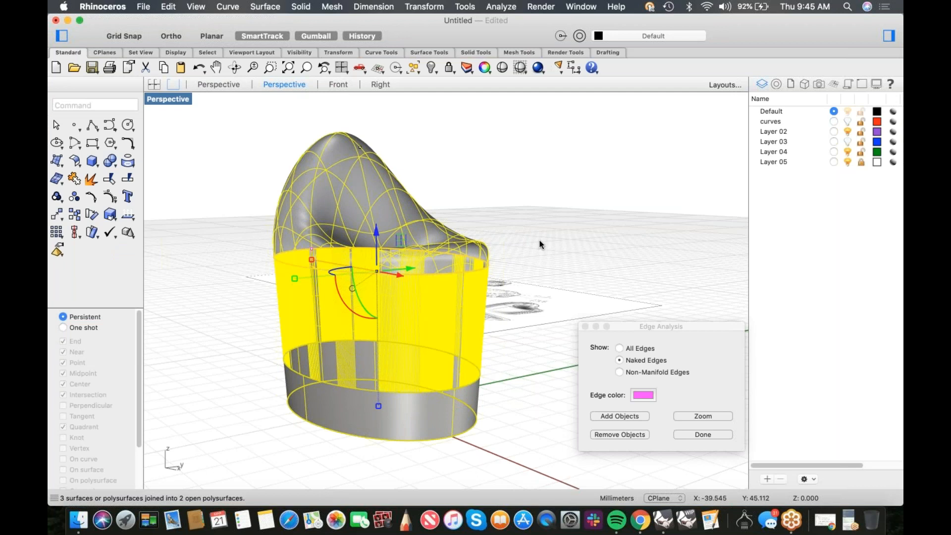
key("Escape")
left_click(474, 285)
left_click(456, 263)
type("join")
key("Return")
left_click(522, 240)
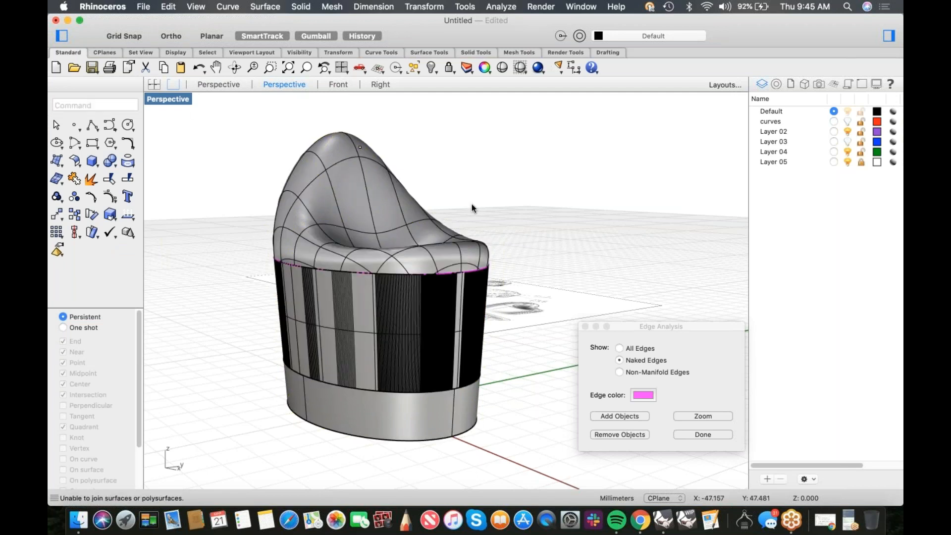
left_click(103, 6)
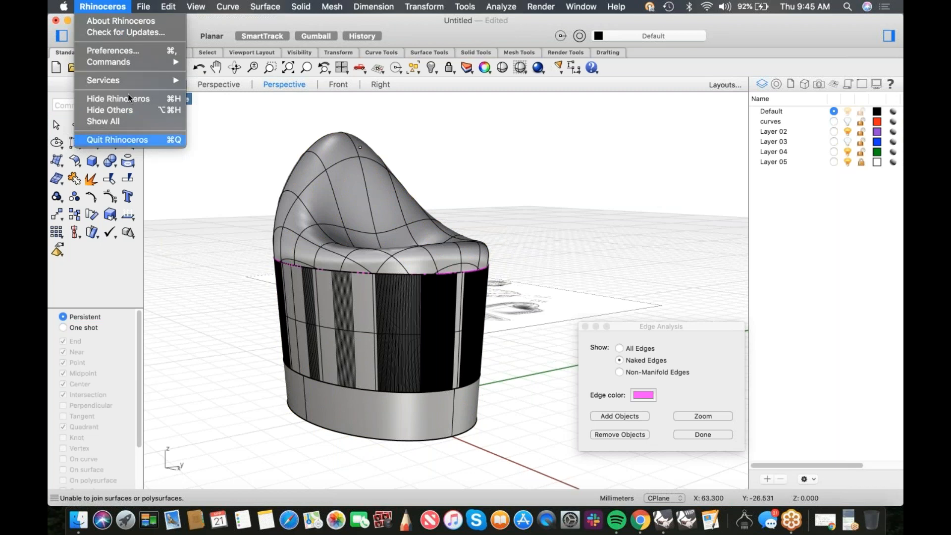
left_click(119, 50)
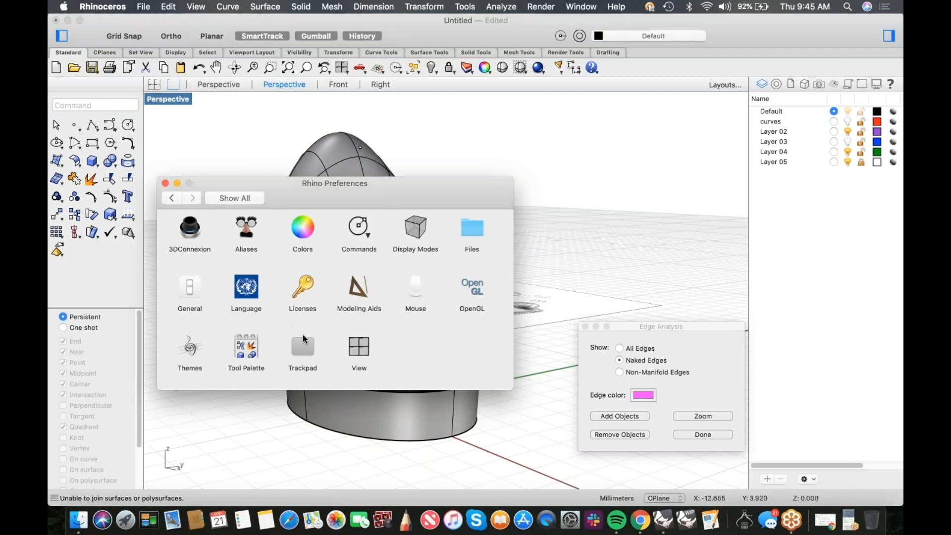
left_click(165, 182)
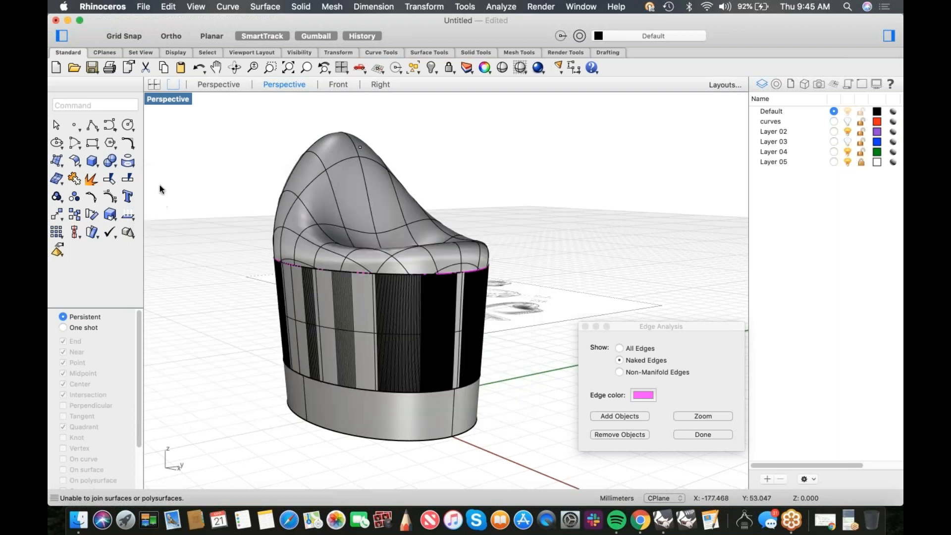
- Edit the model's absolute tolerance in the document's Units settings and close the settings
left_click(144, 7)
left_click(164, 252)
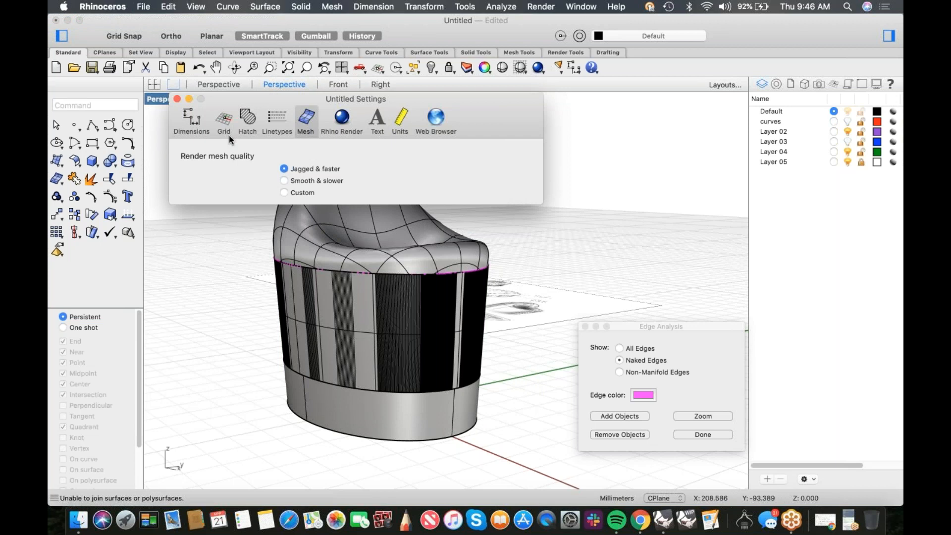
left_click(402, 121)
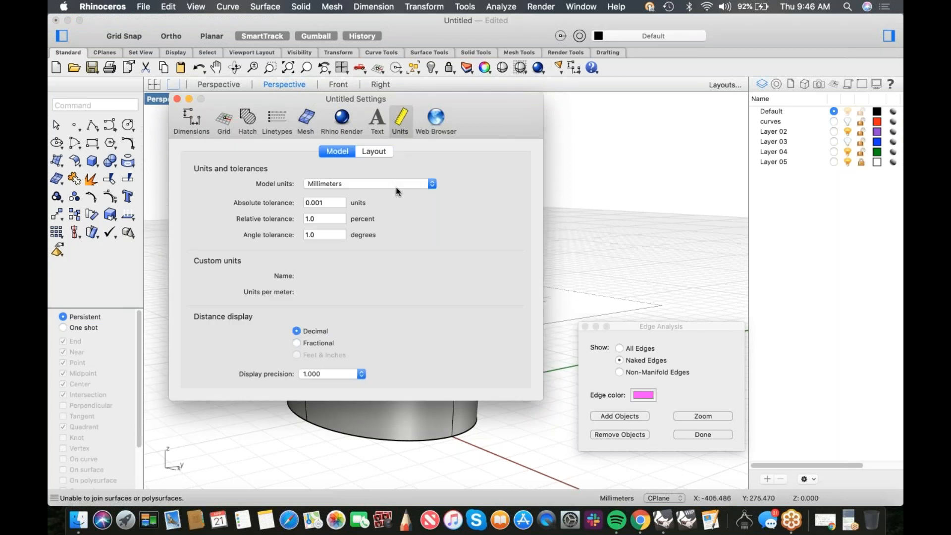
left_click(321, 202)
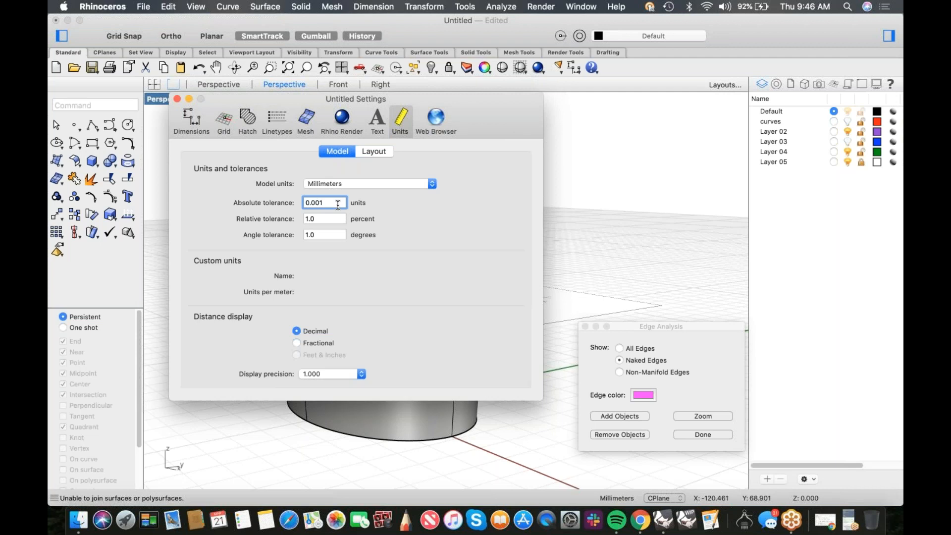
left_click_drag(466, 109, 768, 88)
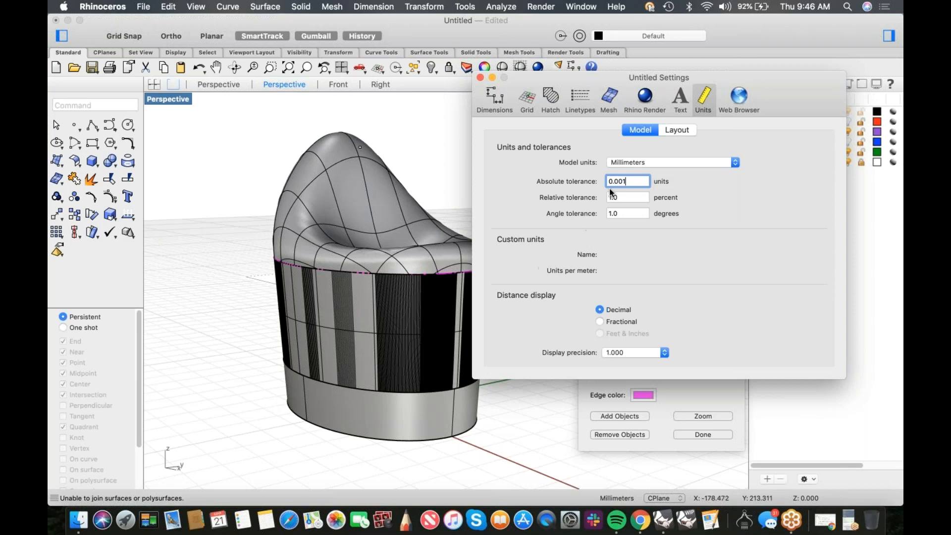
left_click(625, 182)
left_click(479, 76)
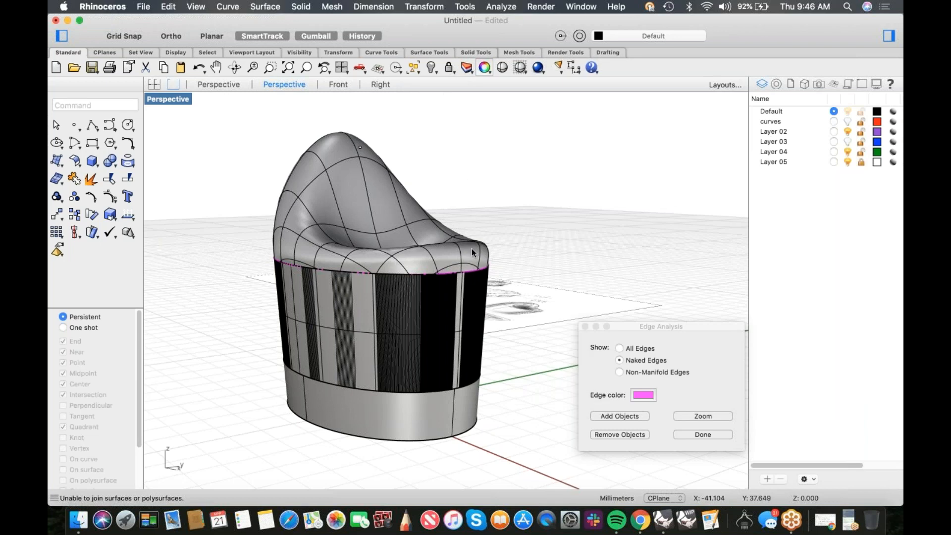
- Replace the matched wall with a new surface blend between the patch's bottom edge and the ring's upper edge, with Tangency at both ends
left_click(433, 301)
key("Delete")
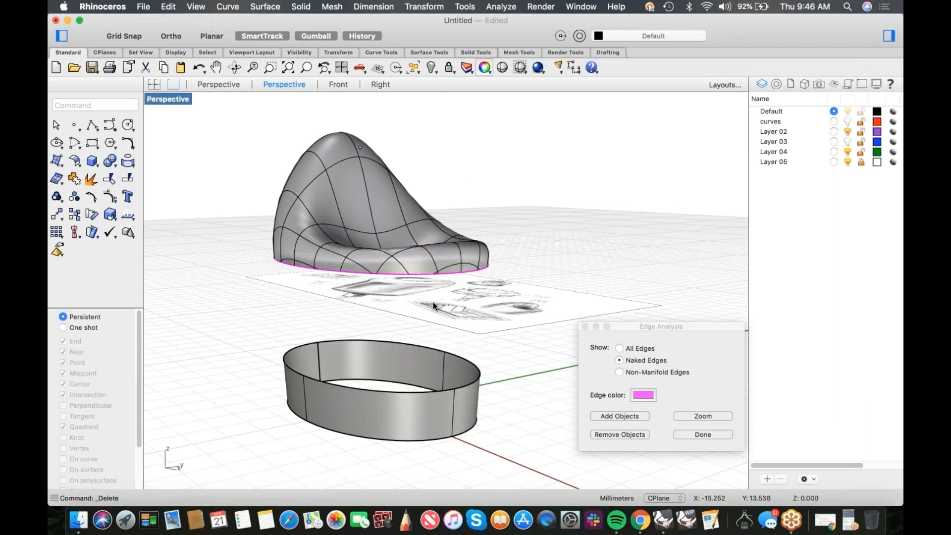
middle_click(433, 301)
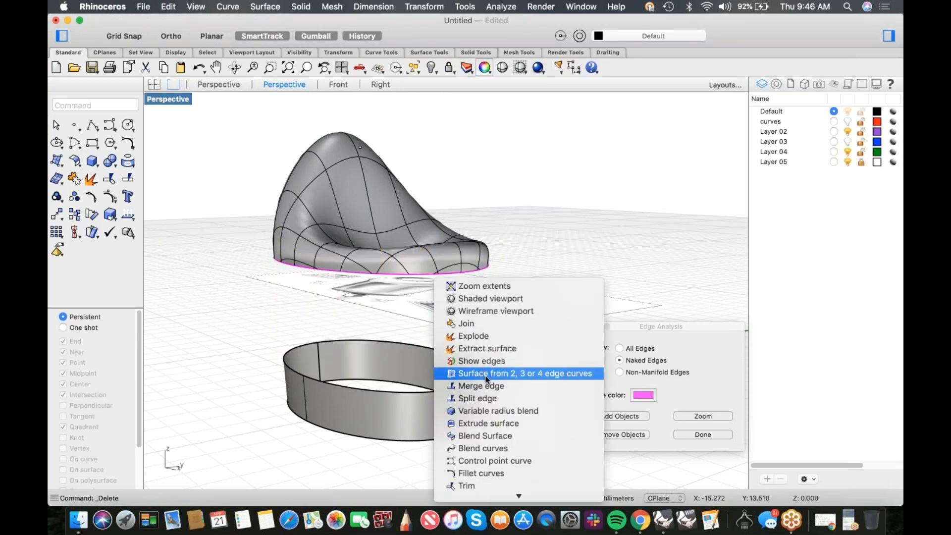
left_click(485, 436)
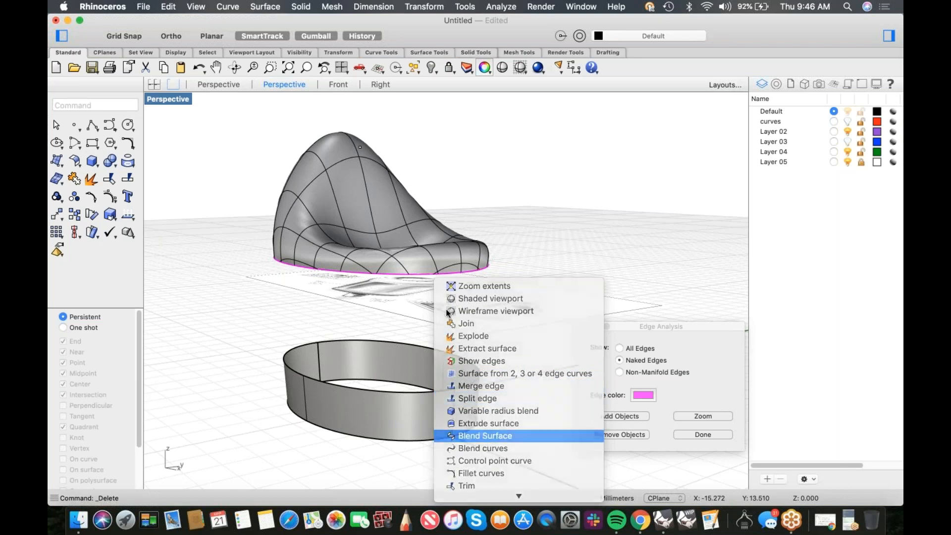
left_click(463, 272)
left_click(458, 391)
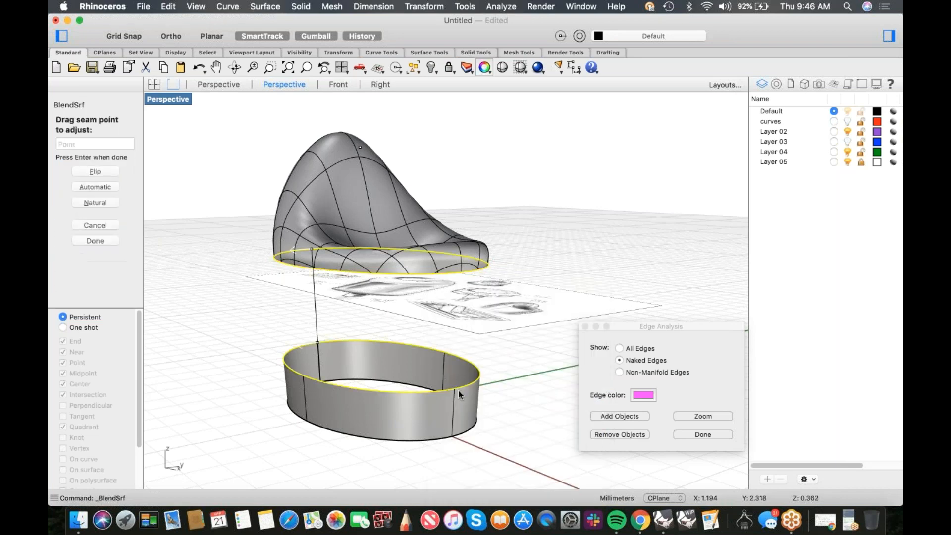
right_click(502, 352)
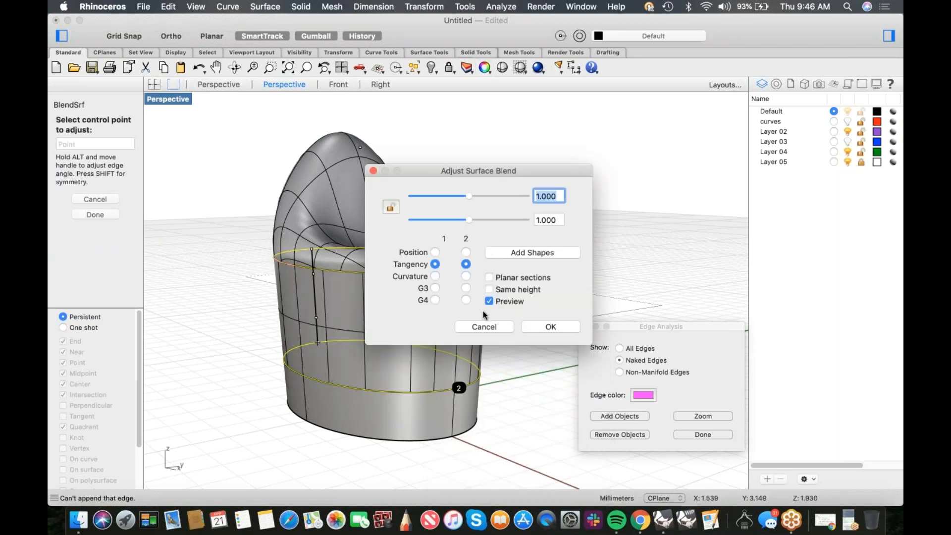
left_click(549, 328)
- Join all the surfaces into one body and inspect the seam between patch and wall in a shaded view
key("super+a")
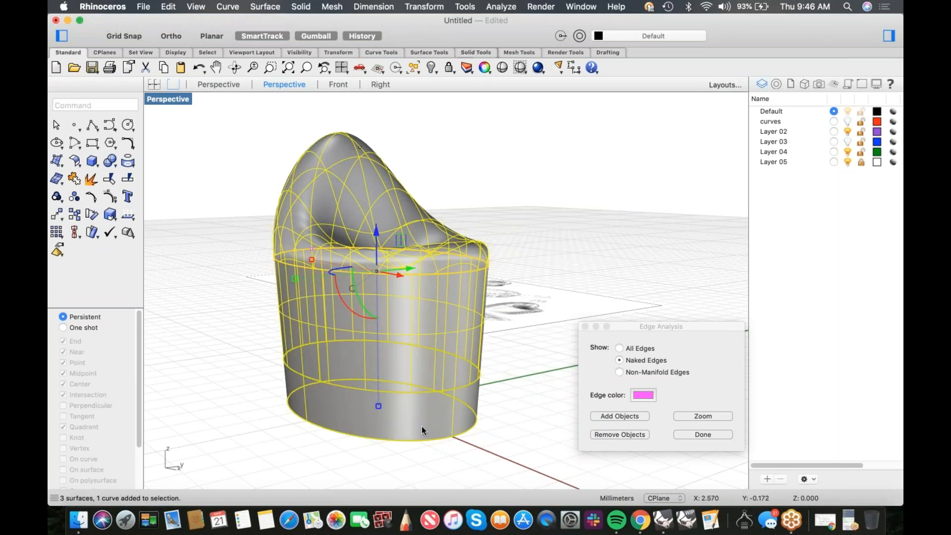
key("super+j")
left_click(590, 215)
right_click_drag(591, 215, 492, 261)
left_click(502, 68)
mouse_move(490, 225)
right_mouse_down()
mouse_move(471, 198)
mouse_move(397, 223)
mouse_move(327, 214)
mouse_move(253, 226)
mouse_move(242, 218)
mouse_move(378, 233)
mouse_move(389, 203)
right_mouse_up()
key("Escape")
scroll(379, 250, "up", 3)
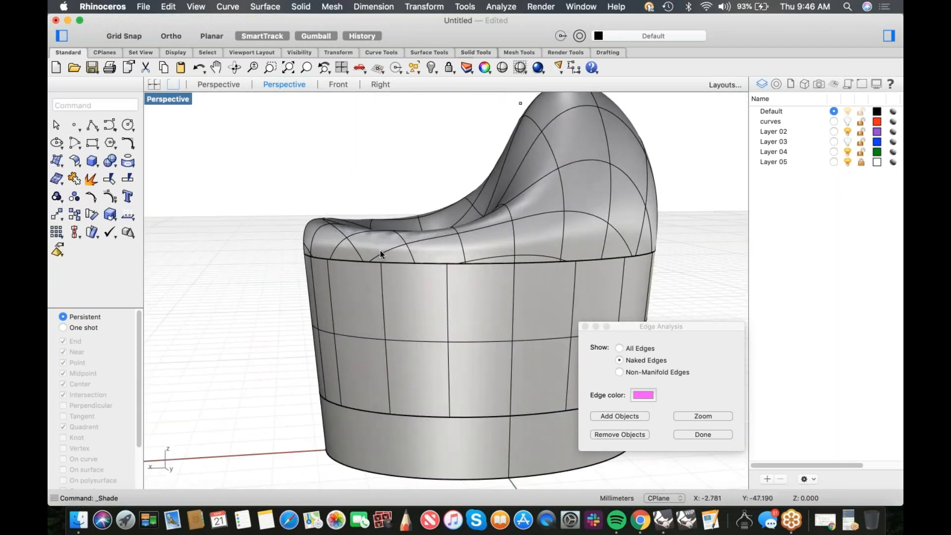
- Undo the last join and the surface blend between the patch and the ring
key("super+z")
key("super+z")
left_click(285, 244)
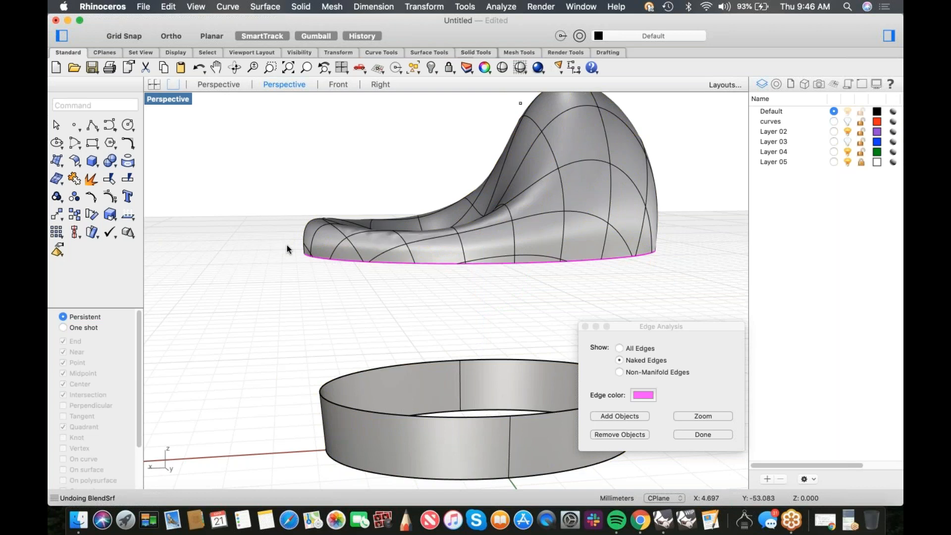
middle_click(293, 269)
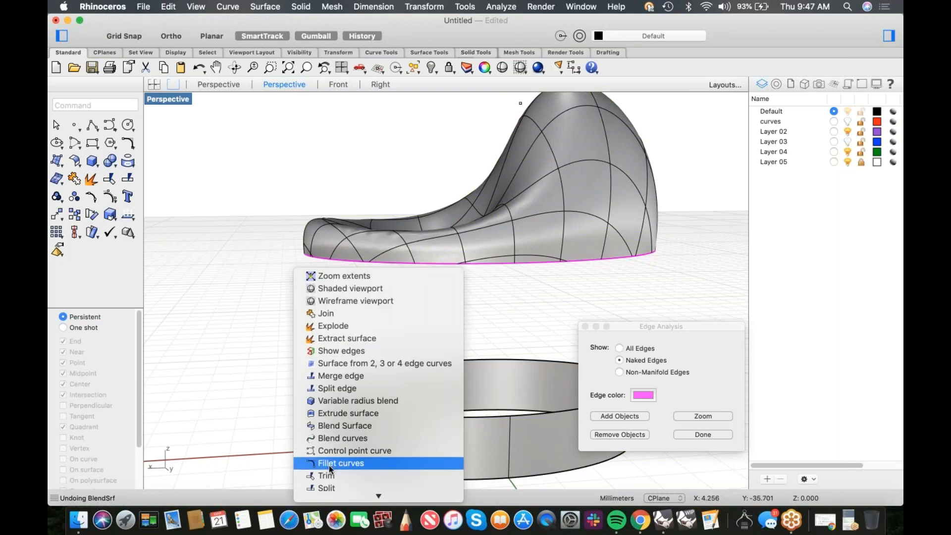
left_click(407, 475)
left_click(409, 414)
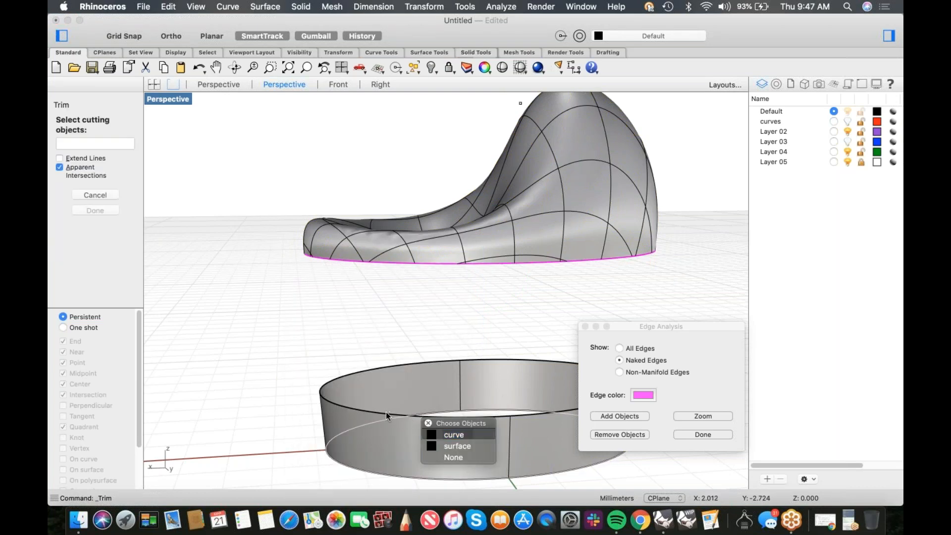
left_click(373, 414)
key("Escape")
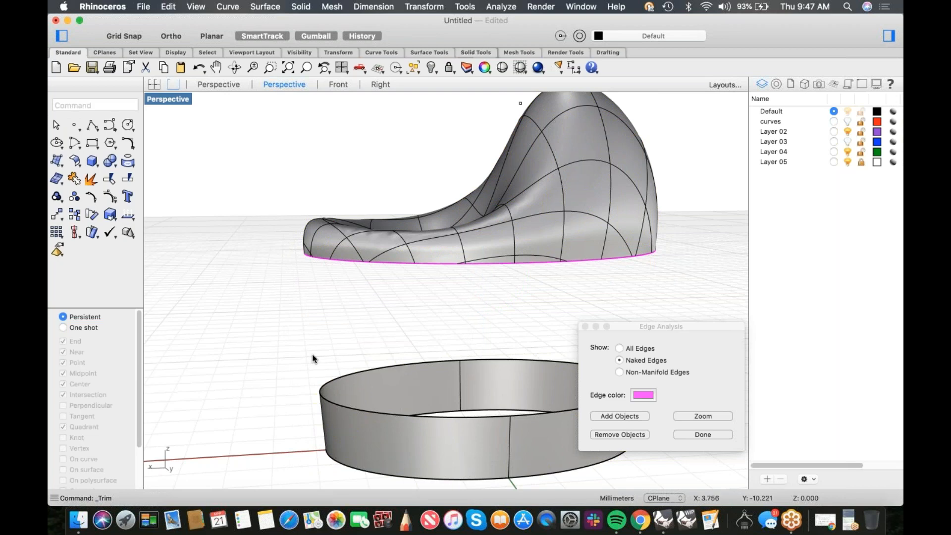
middle_click(312, 354)
mouse_move(363, 231)
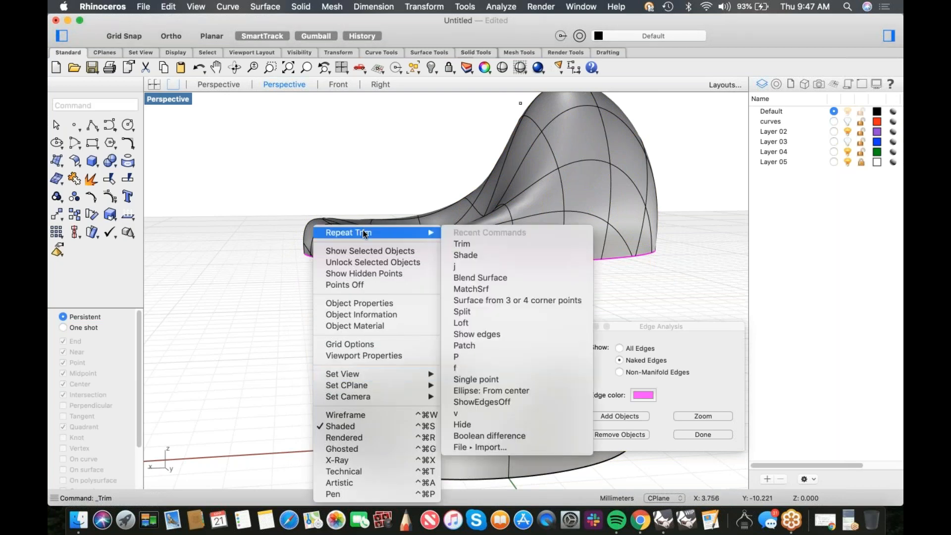
left_click(228, 219)
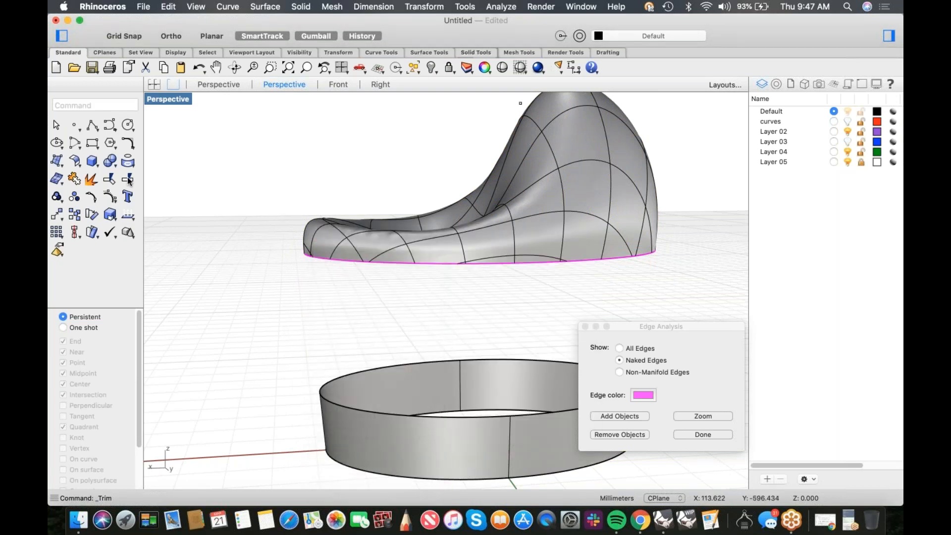
- Untrim the upper edge of the elliptical ring without keeping the trim objects, restoring the full-height wall
left_click(128, 180)
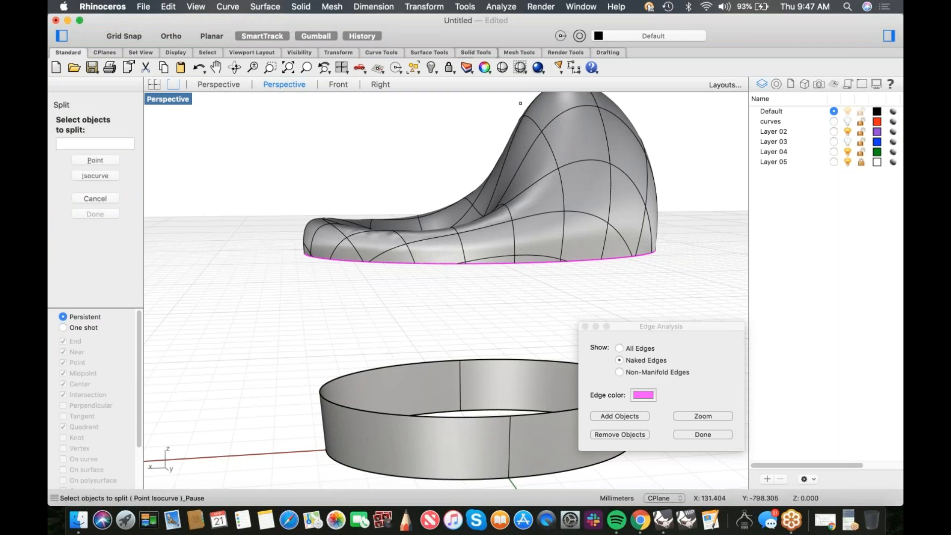
right_click(111, 180)
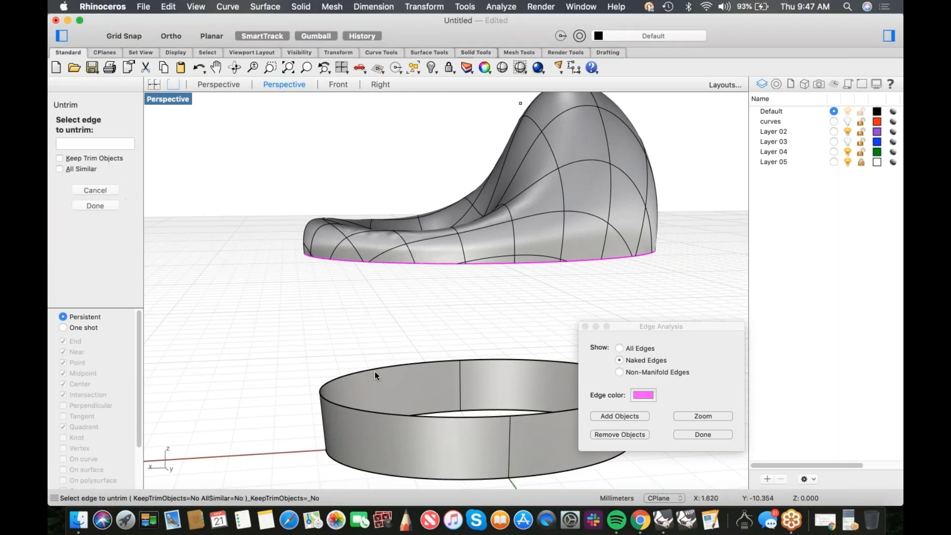
left_click(373, 366)
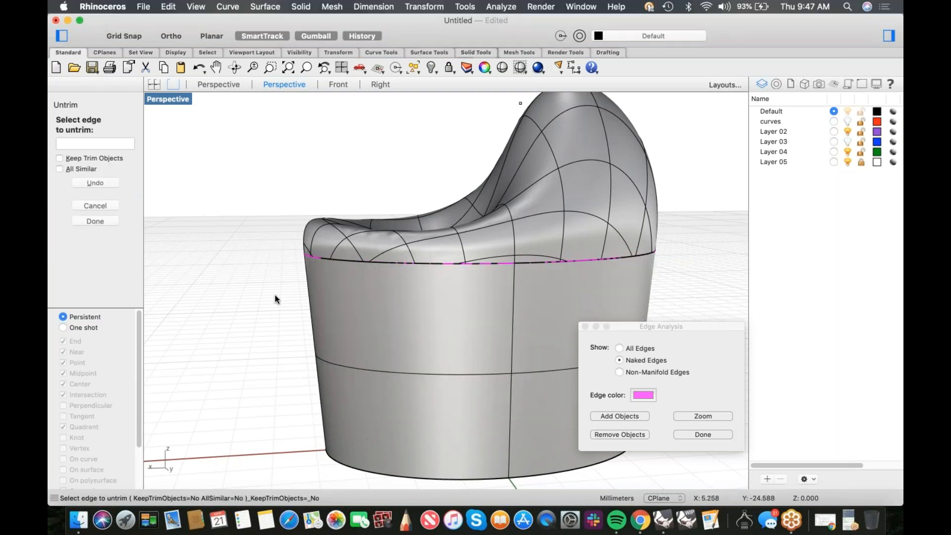
key("Return")
- Create a closed flat-cap pipe around the seam edge where the patch meets the wall
left_click(96, 165)
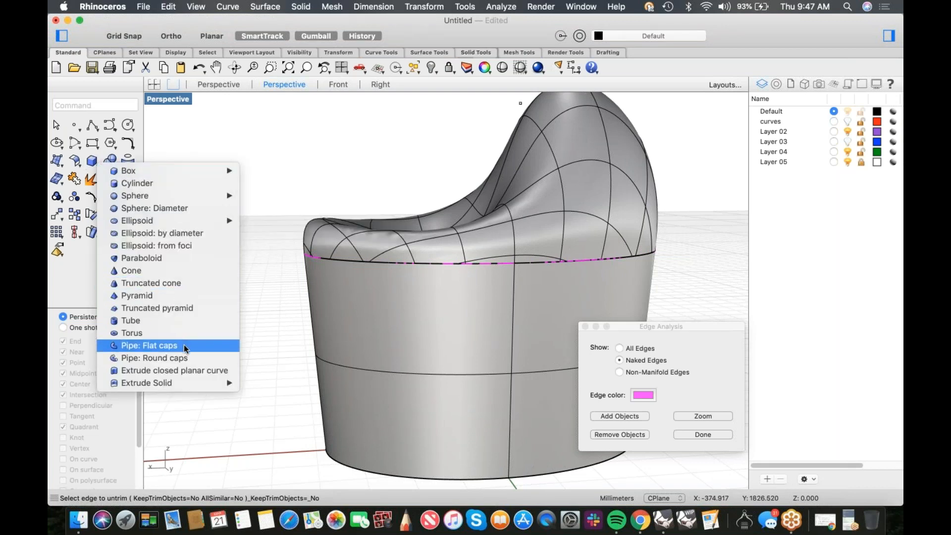
left_click(185, 347)
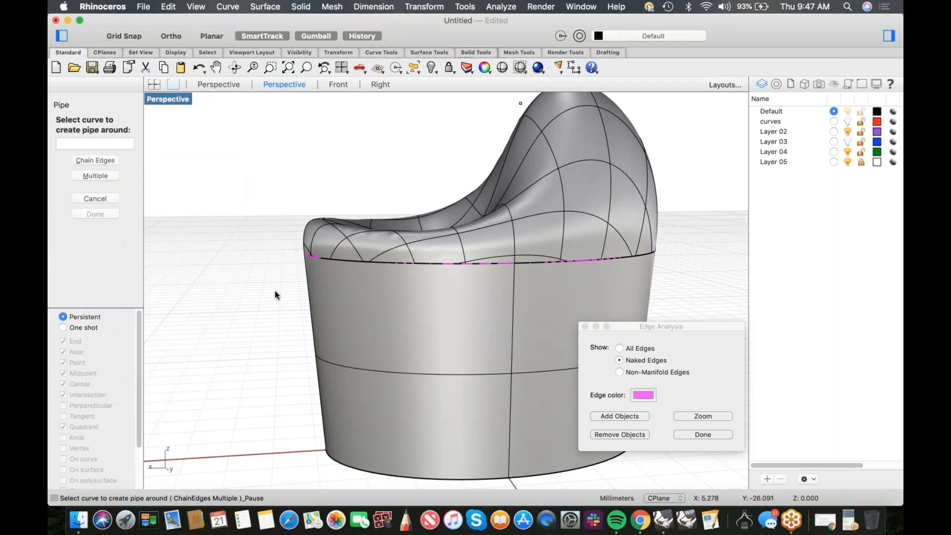
left_click(340, 258)
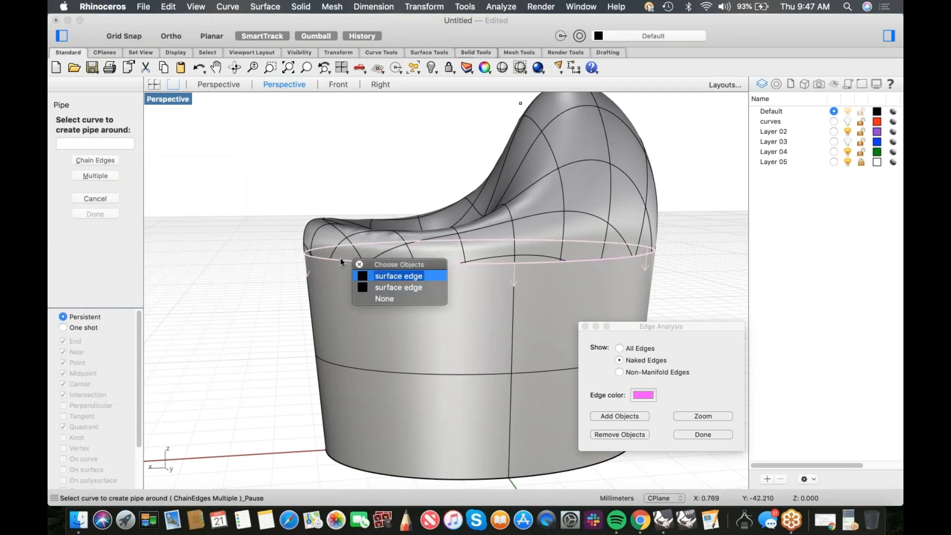
left_click(385, 276)
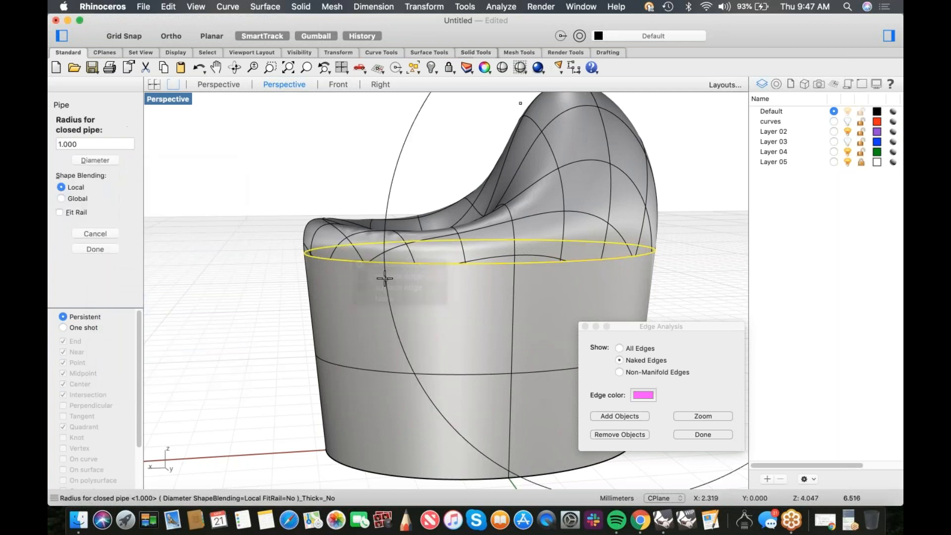
left_click(632, 253)
key("Return")
right_click_drag(589, 250, 439, 263)
right_click_drag(515, 260, 596, 264)
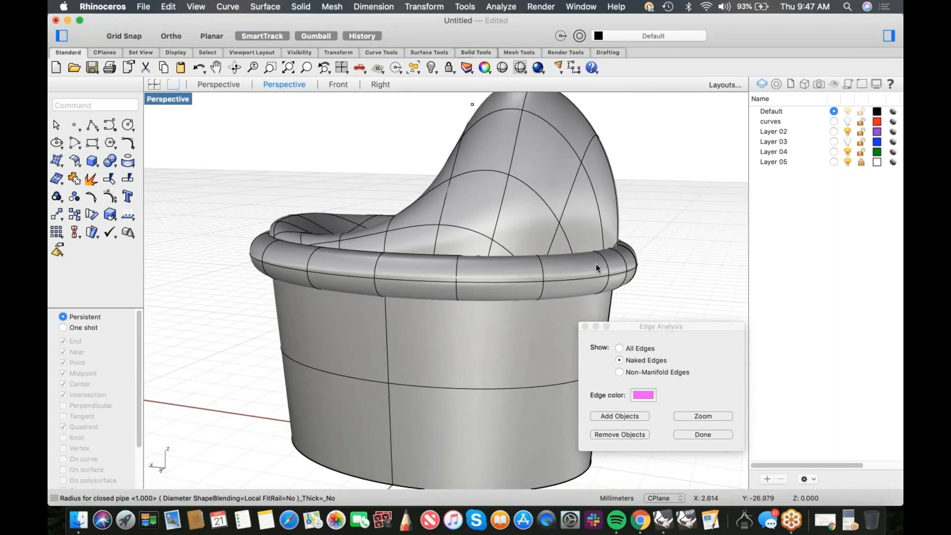
- Trim away the strips of patch and wall inside the pipe, working in wireframe, and delete the pipe
left_click(620, 276)
middle_click(654, 262)
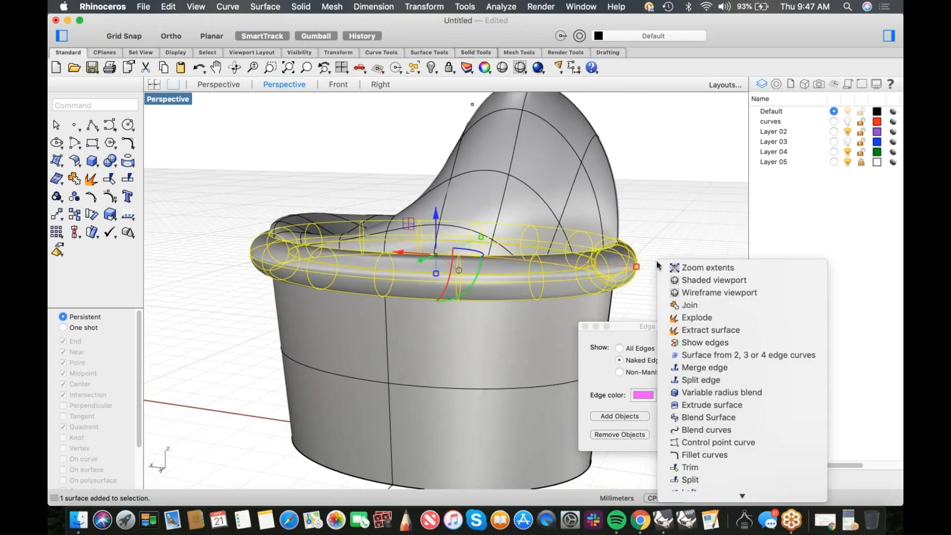
left_click(687, 294)
scroll(626, 269, "up", 3)
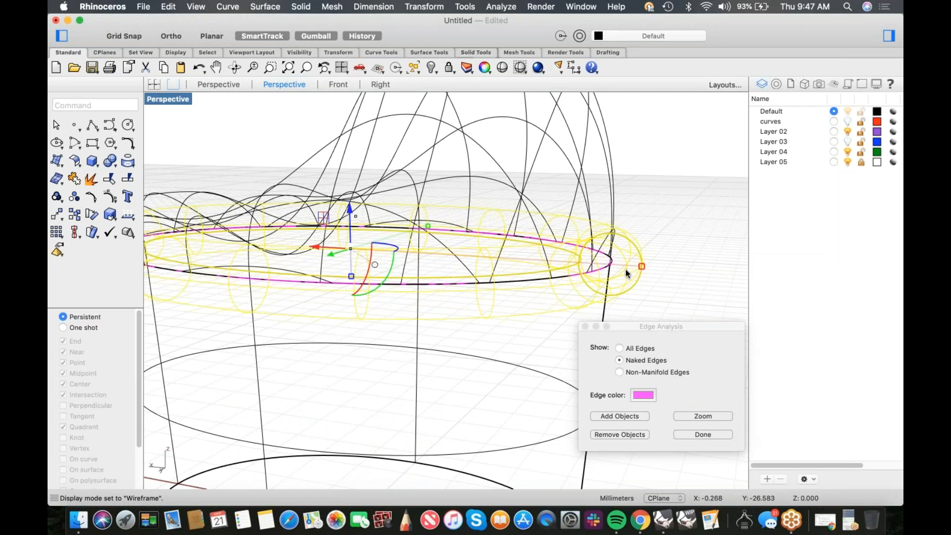
key("Return")
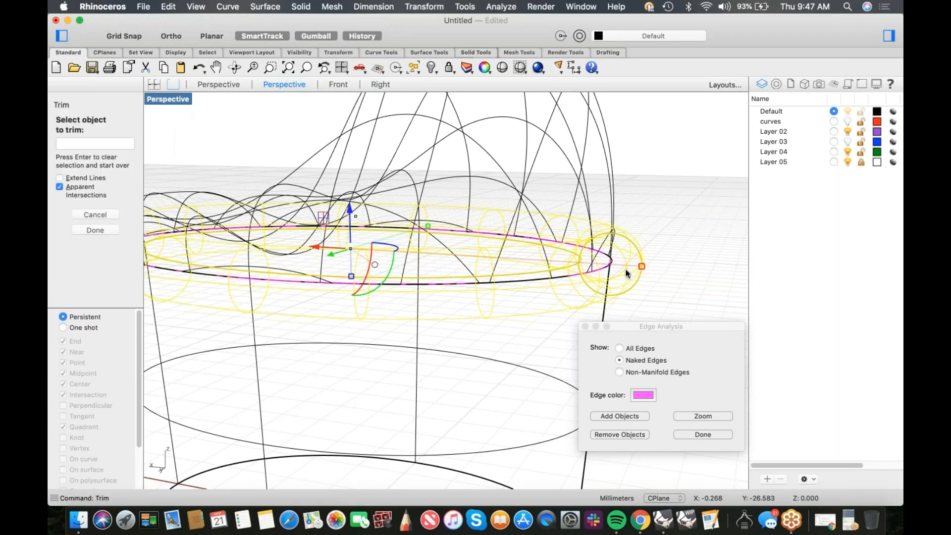
scroll(625, 269, "up", 3)
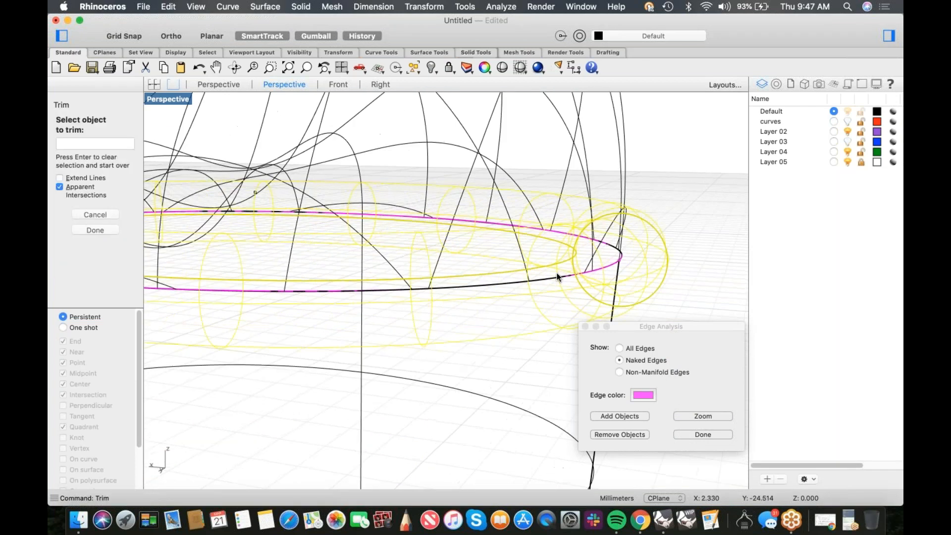
left_click(616, 270)
scroll(602, 250, "down", 3)
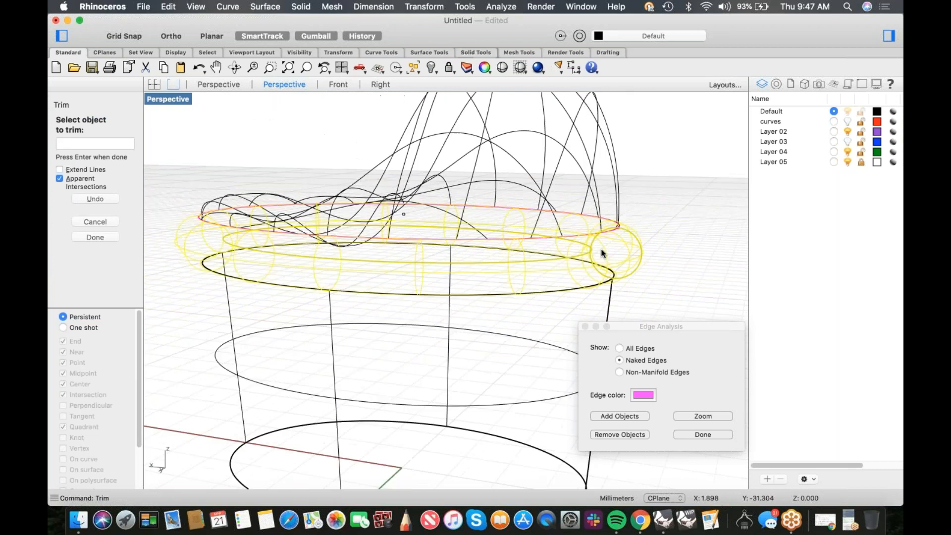
key("Return")
key("Delete")
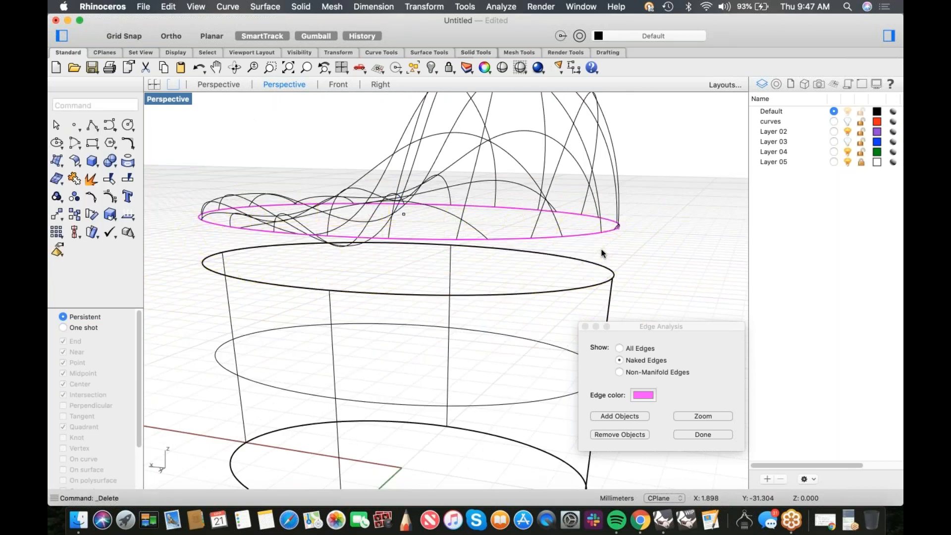
- Create a surface blend between the patch's trimmed bottom edge and the wall's upper edge, with Tangency at both ends
right_click_drag(425, 202, 503, 248)
right_click(511, 251)
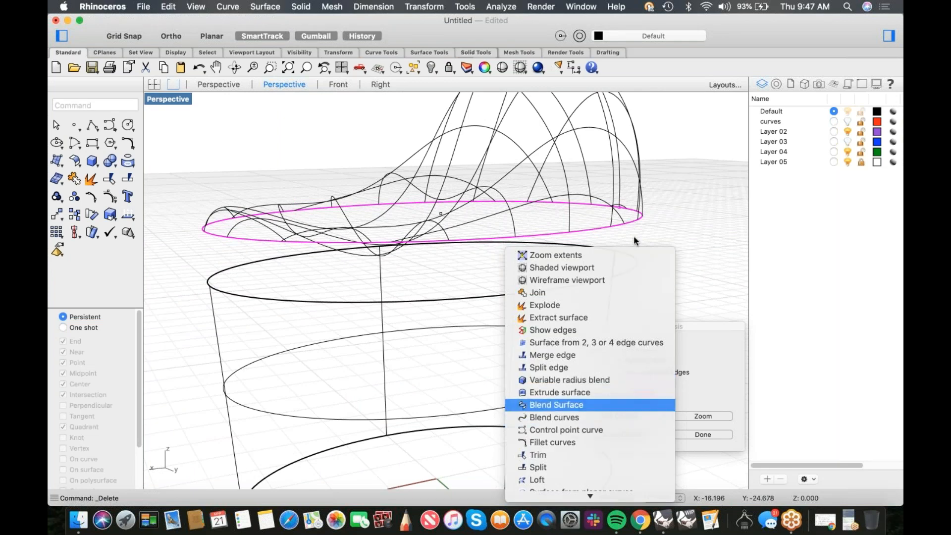
left_click(556, 405)
left_click(635, 220)
left_click(638, 262)
key("Return")
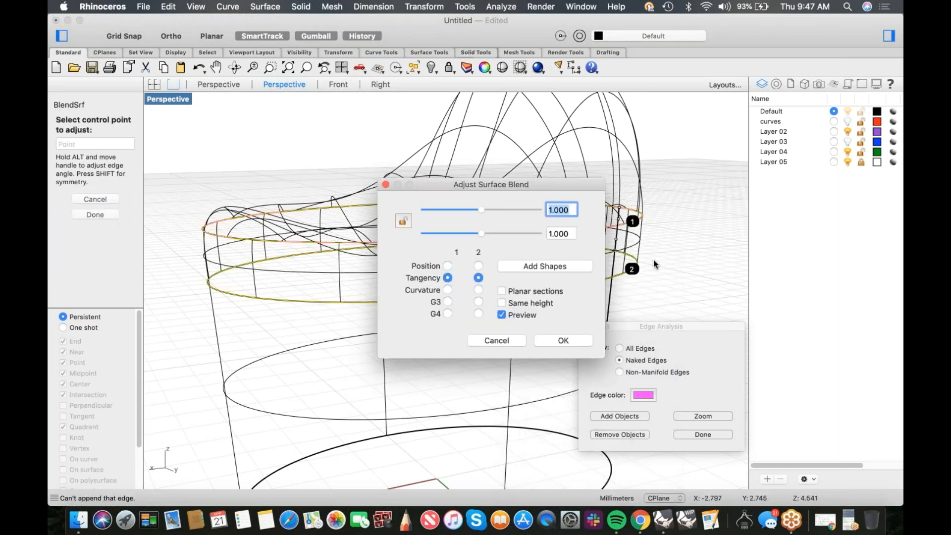
left_click(573, 339)
- Join the patch, blend and wall surfaces into one body and inspect the transition in a shaded view
scroll(665, 202, "down", 3)
left_click_drag(644, 292, 566, 313)
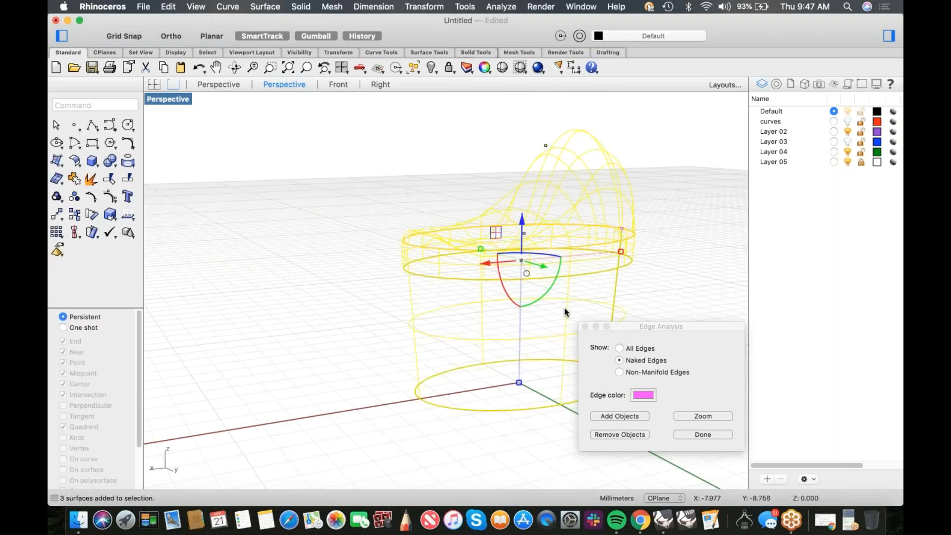
type("oin")
key("Return")
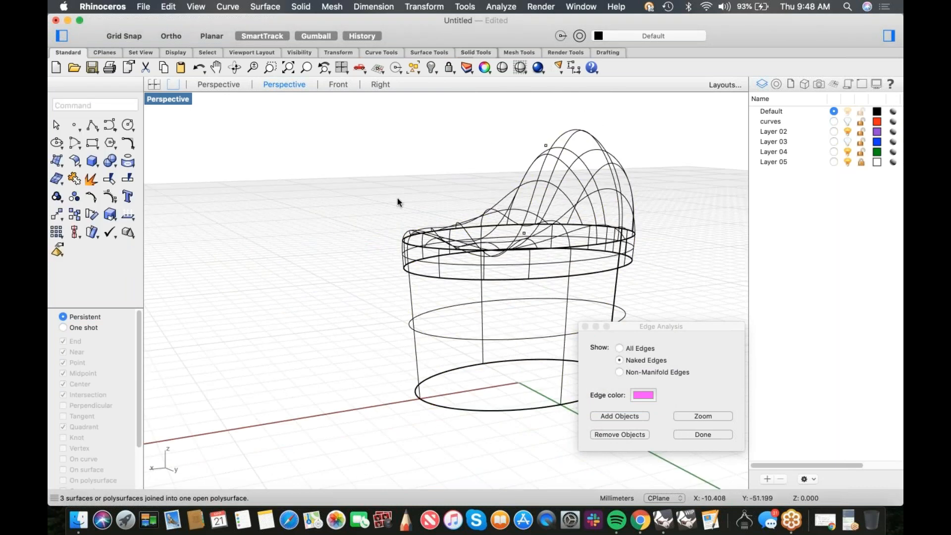
left_click(502, 68)
mouse_move(435, 277)
right_mouse_down()
mouse_move(484, 250)
mouse_move(570, 261)
mouse_move(540, 251)
mouse_move(523, 254)
mouse_move(574, 270)
mouse_move(632, 263)
mouse_move(468, 284)
right_mouse_up()
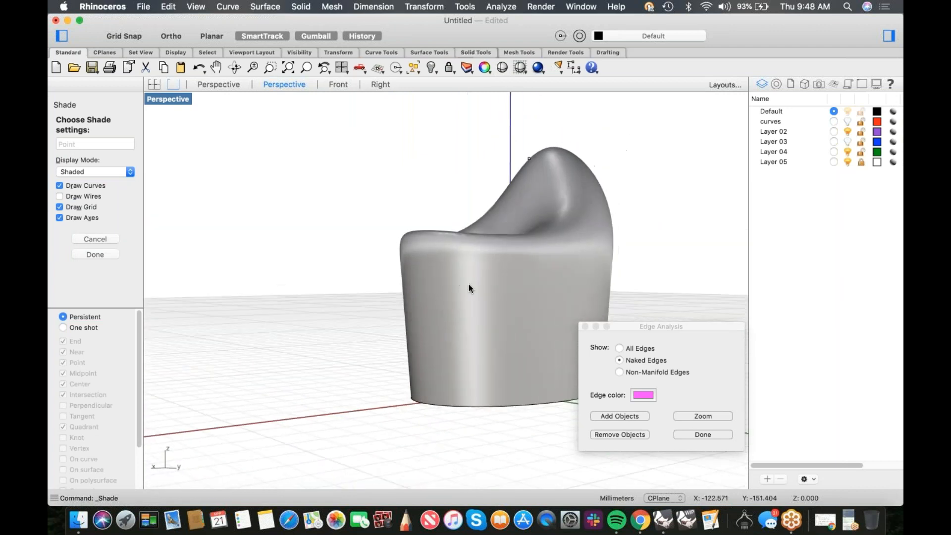
key("Escape")
- Set the document's render mesh quality to Smooth & slower and close the settings
left_click(147, 7)
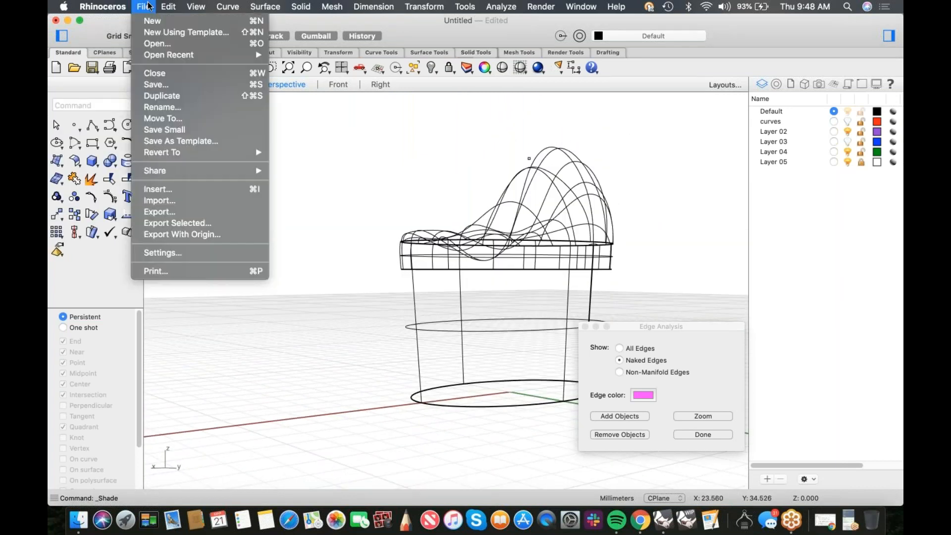
left_click(178, 255)
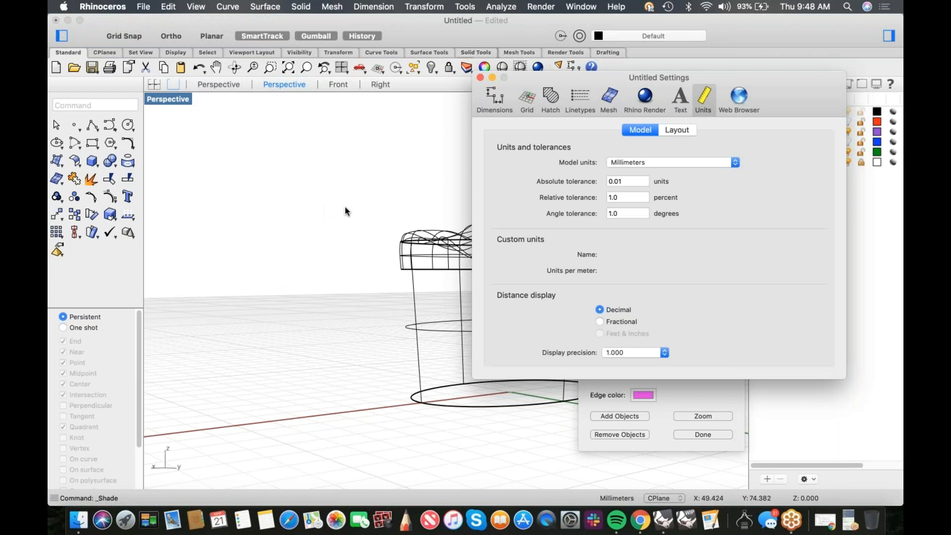
left_click(609, 102)
left_click(600, 160)
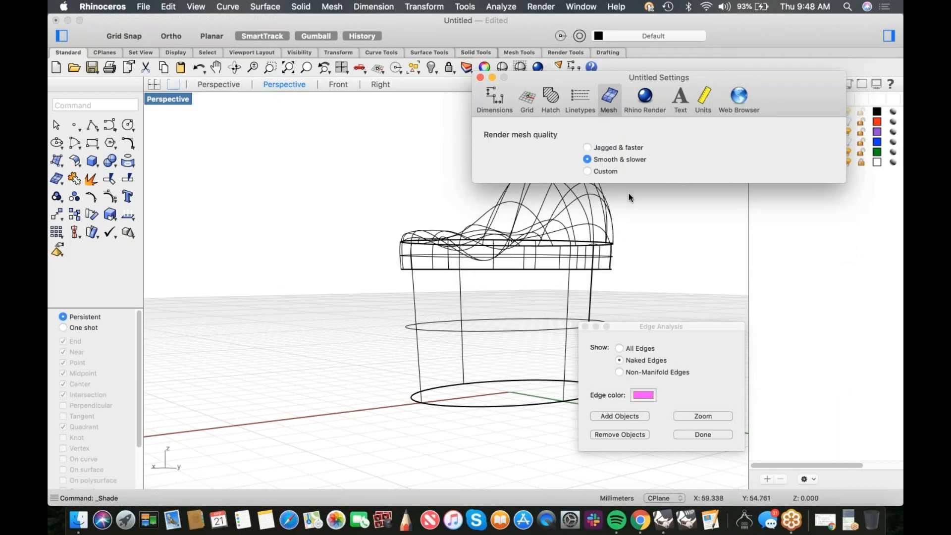
left_click(480, 77)
- Examine the blended transition from the back of the knob in a shaded view without wires
left_click(485, 67)
mouse_move(564, 195)
right_mouse_down()
mouse_move(422, 196)
mouse_move(390, 206)
mouse_move(390, 220)
right_mouse_up()
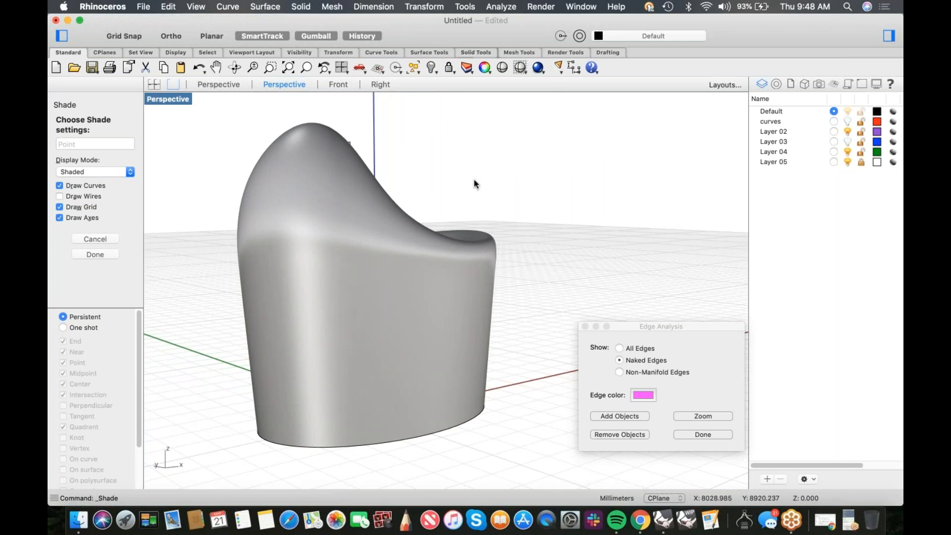
key("Escape")
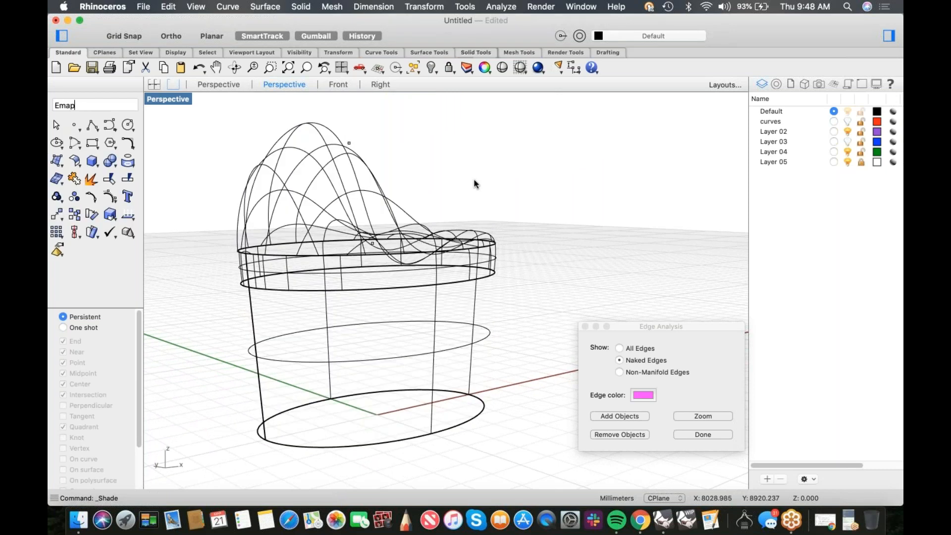
- Run an EMap environment map analysis on the joined body using the arches.png map
key("Return")
left_click(427, 251)
key("Return")
mouse_move(437, 251)
right_mouse_down()
mouse_move(539, 278)
mouse_move(598, 269)
mouse_move(452, 262)
mouse_move(495, 263)
mouse_move(445, 252)
right_mouse_up()
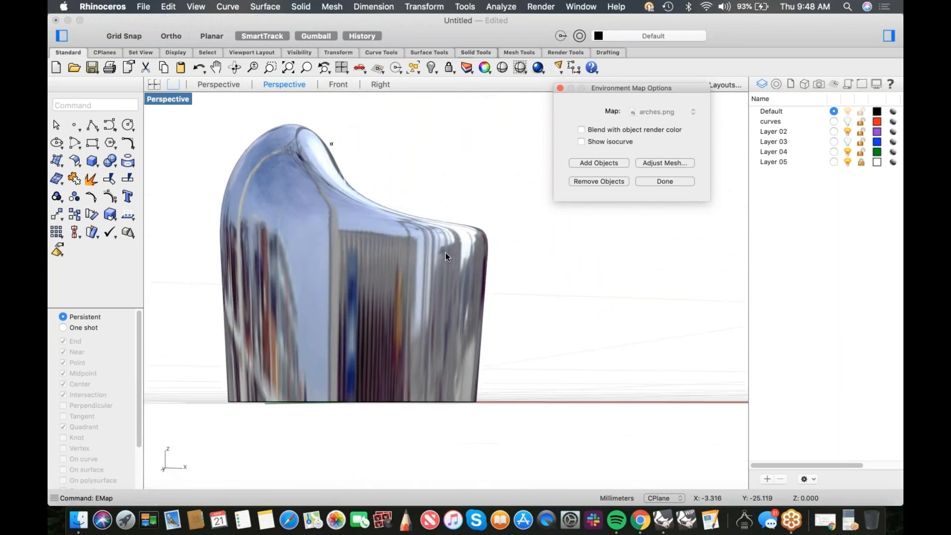
- Adjust the analysis mesh of the body towards the maximum number of polygons
left_click(660, 164)
scroll(445, 255, "up", 3)
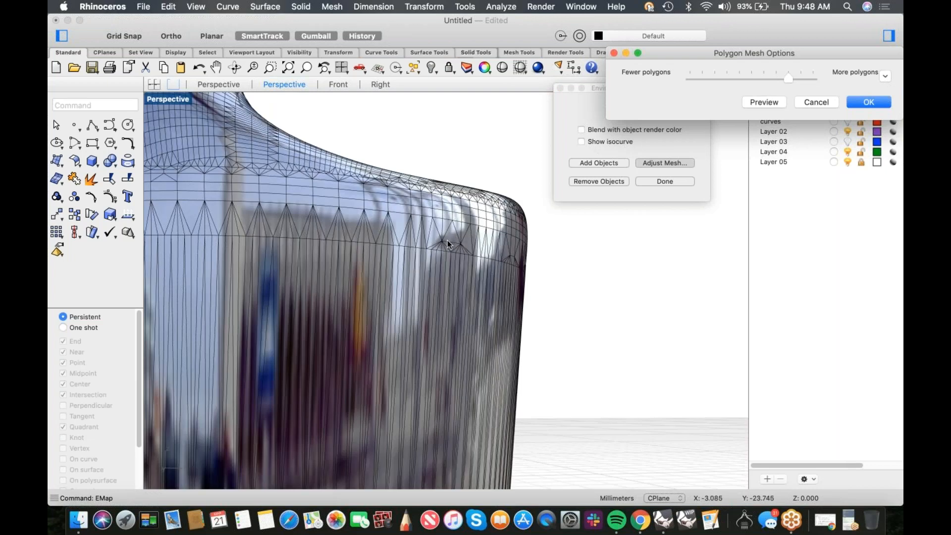
scroll(451, 243, "up", 2)
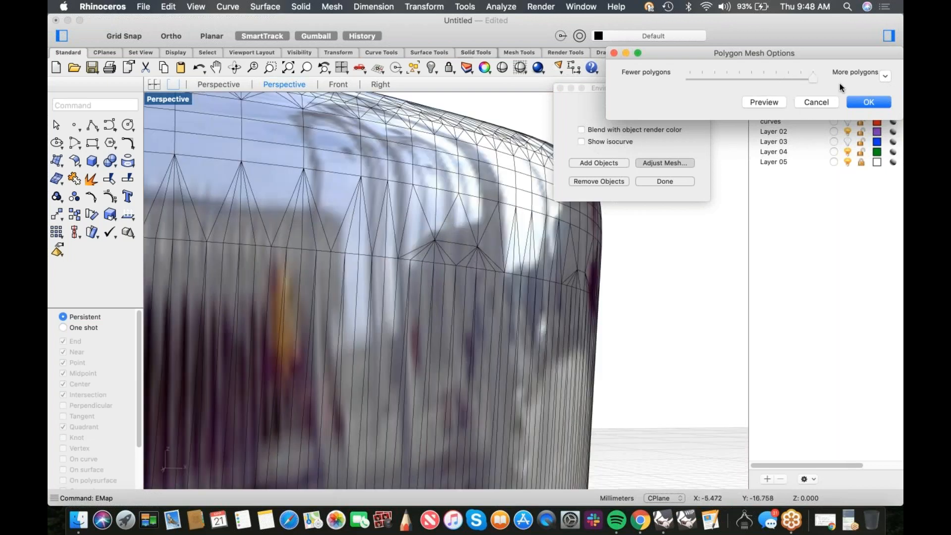
left_click(868, 102)
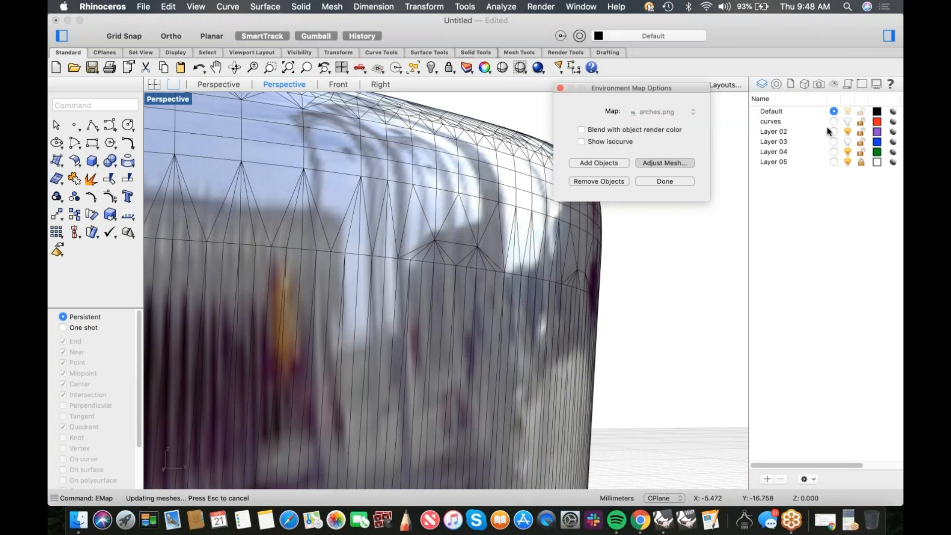
- Examine the reflections across the blended seam from several sides and turn off the environment map
scroll(629, 267, "down", 6)
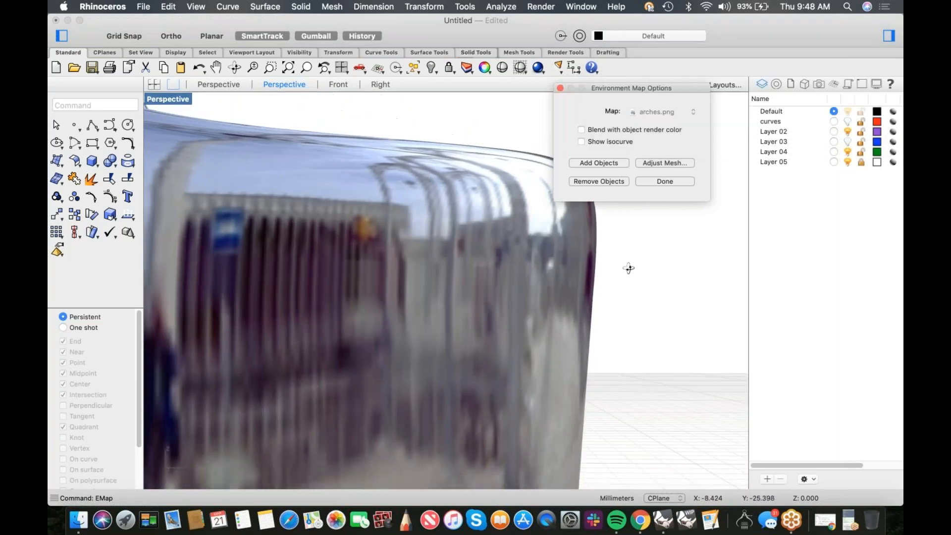
right_click_drag(374, 108, 367, 293)
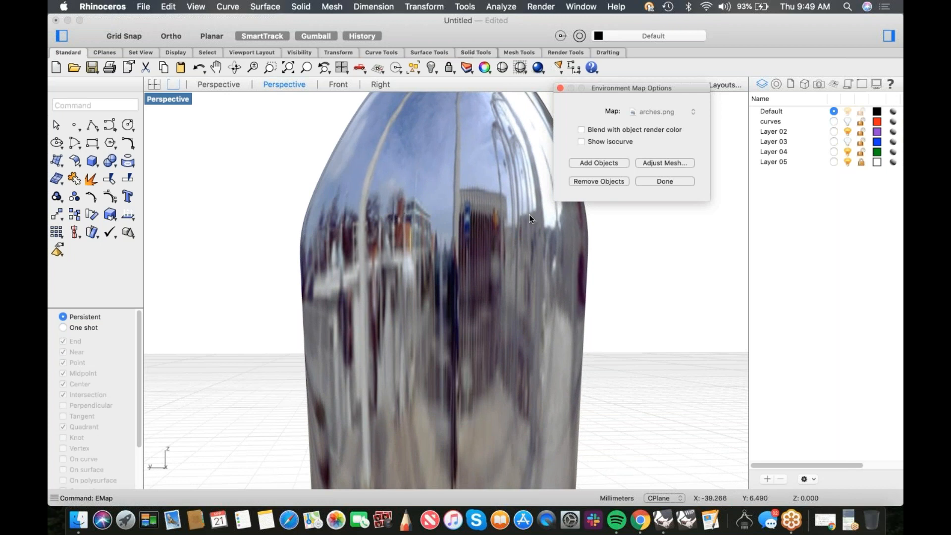
left_click(270, 201)
scroll(278, 203, "down", 6)
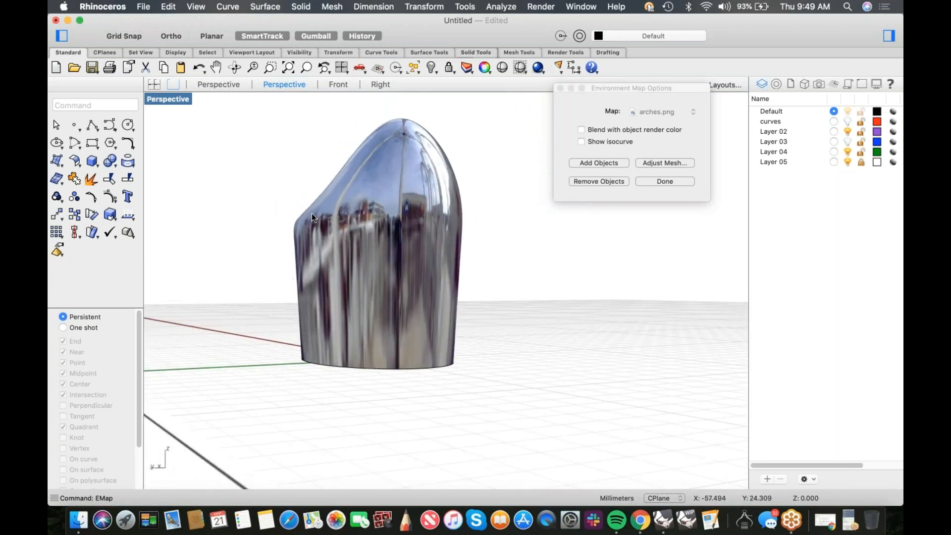
left_click(665, 181)
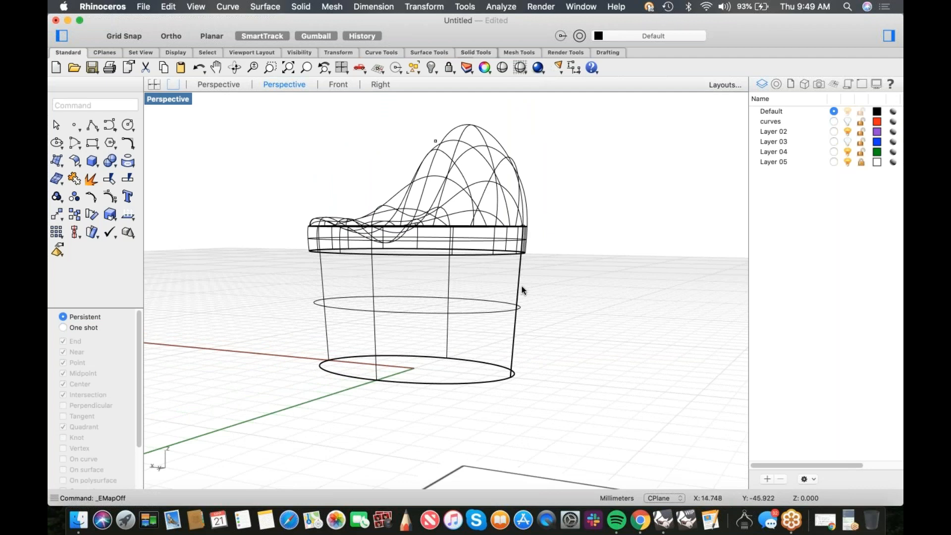
right_click_drag(464, 254, 541, 52)
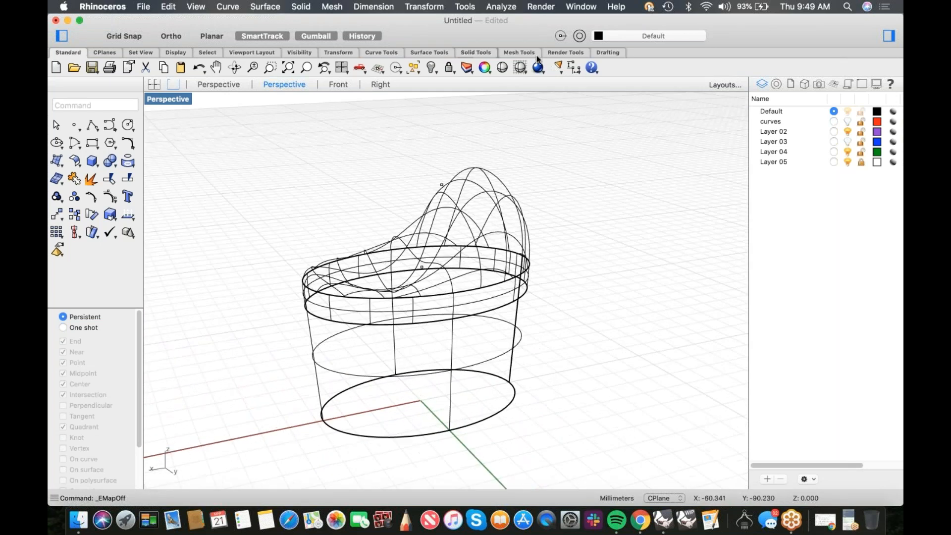
- Move the finished cup-shaped polysurface onto a newly created layer and hide that layer
left_click(525, 216)
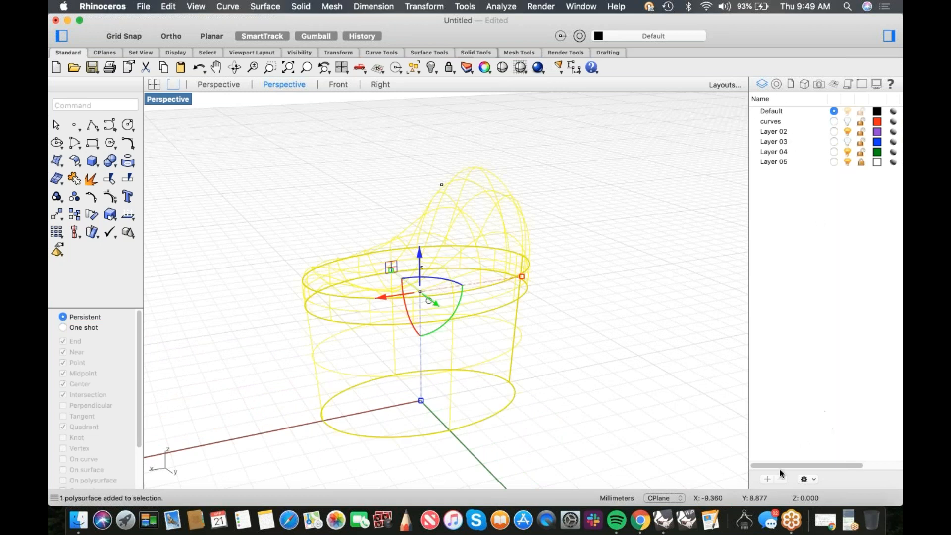
left_click(767, 479)
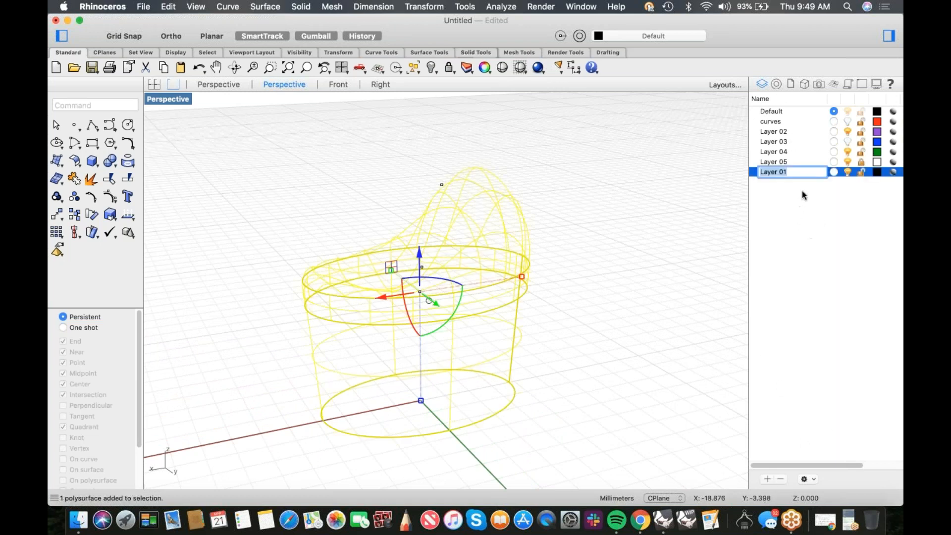
right_click(803, 174)
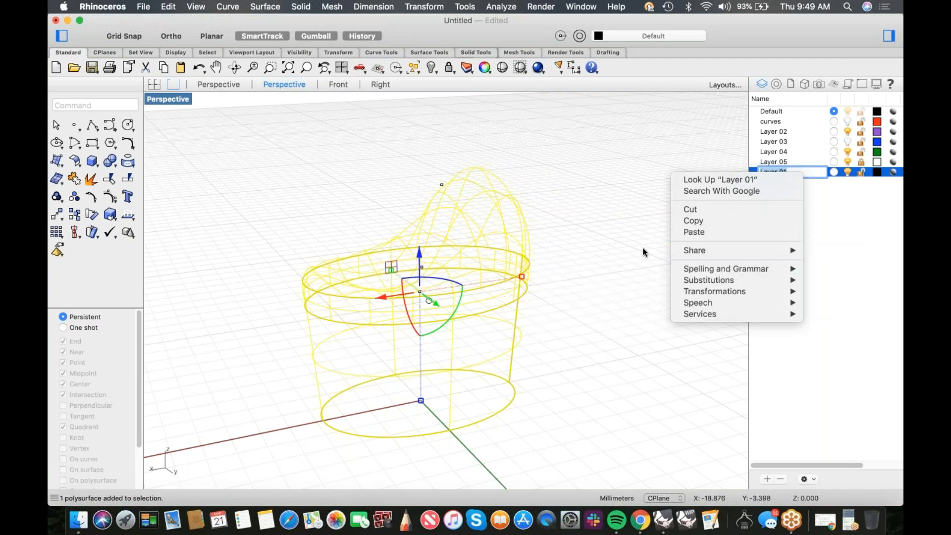
key("Escape")
left_click(671, 210)
left_click(519, 264)
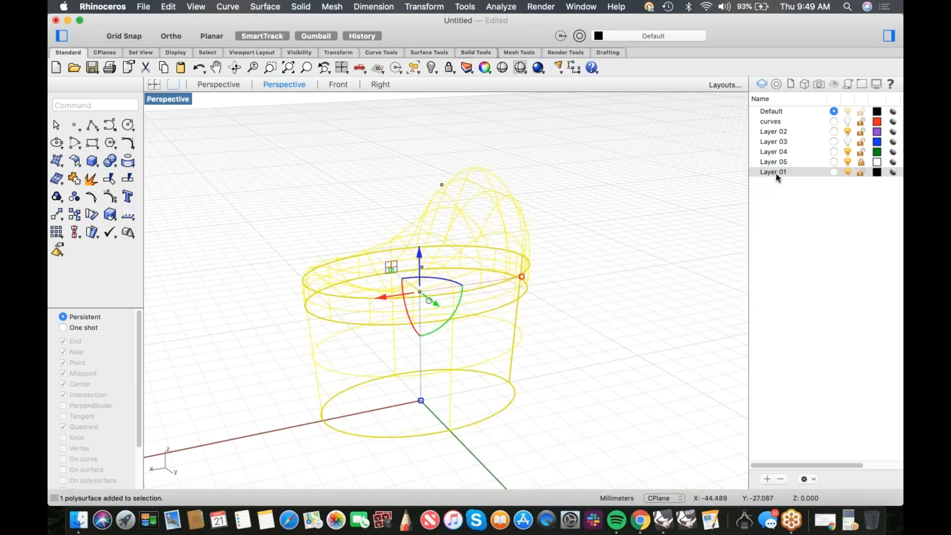
right_click(776, 172)
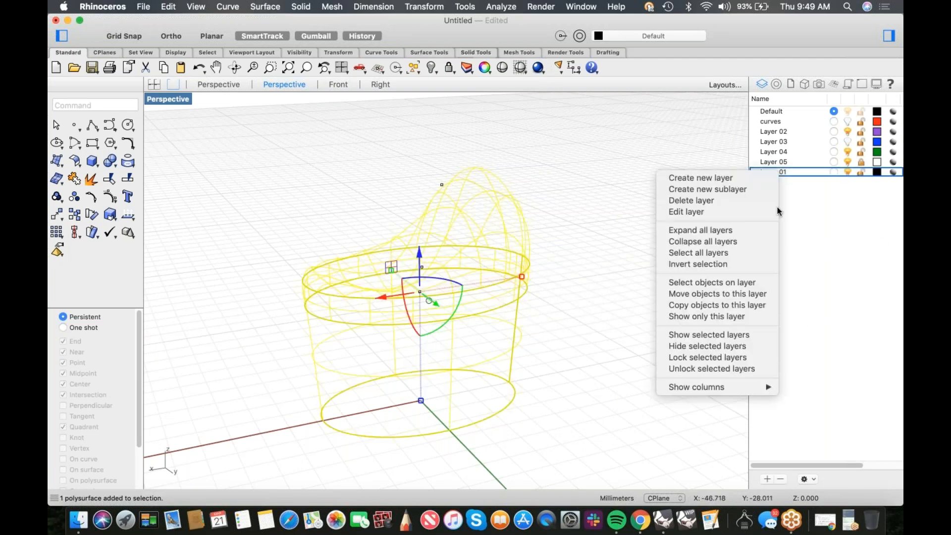
left_click(739, 295)
left_click(847, 172)
- Move the leftover ellipse curve and points near the origin onto the hidden curves layer
right_click_drag(627, 294, 609, 299, "shift")
left_click_drag(555, 173, 153, 470)
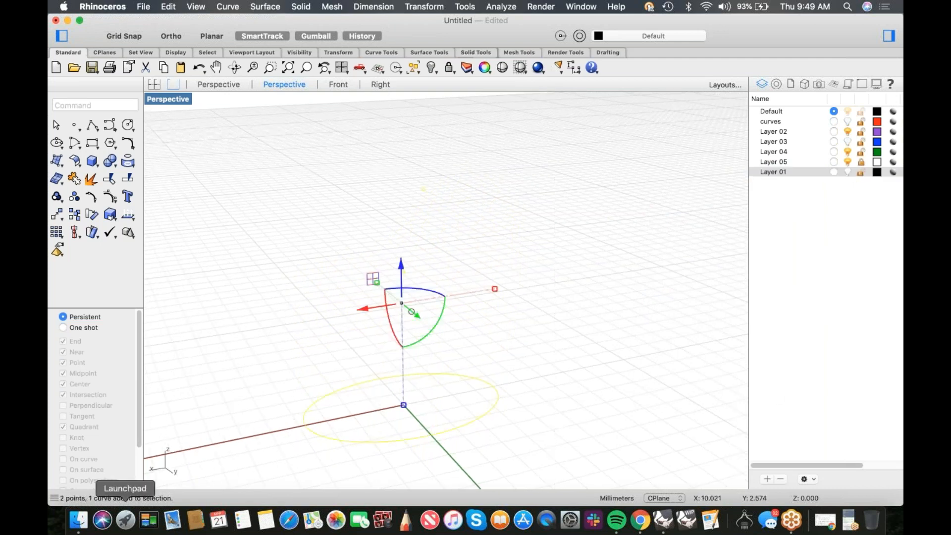
right_click(781, 125)
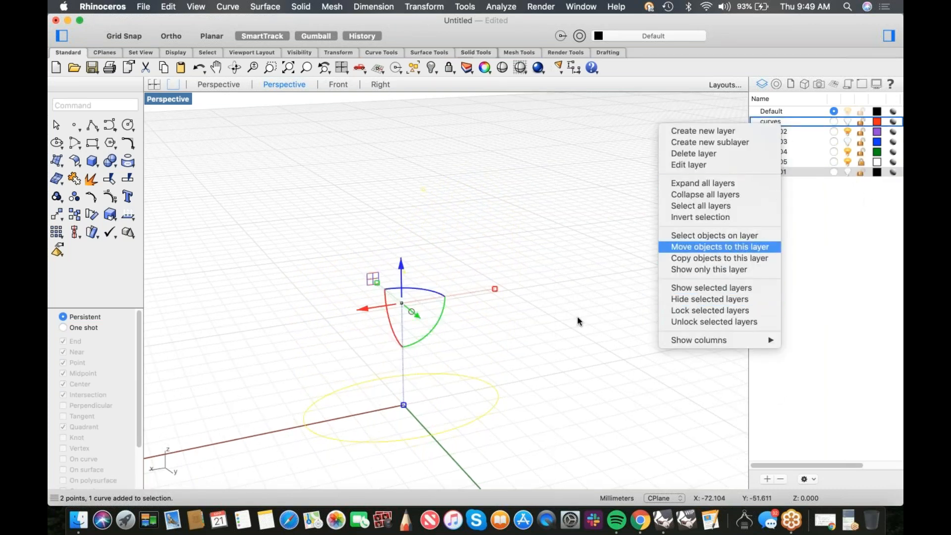
left_click(720, 246)
- Examine the small raised-pad sketch beside the soft-grip knob in the reference image
mouse_move(560, 323)
right_mouse_down()
mouse_move(633, 284)
mouse_move(377, 268)
mouse_move(371, 255)
mouse_move(468, 295)
right_mouse_up()
scroll(370, 255, "up", 5)
right_click_drag(426, 270, 470, 323, "shift")
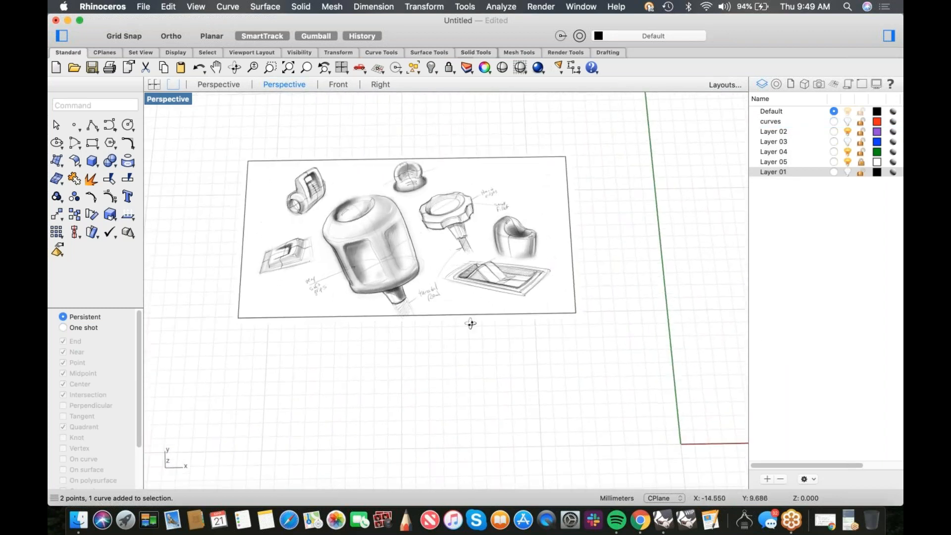
scroll(287, 248, "up", 5)
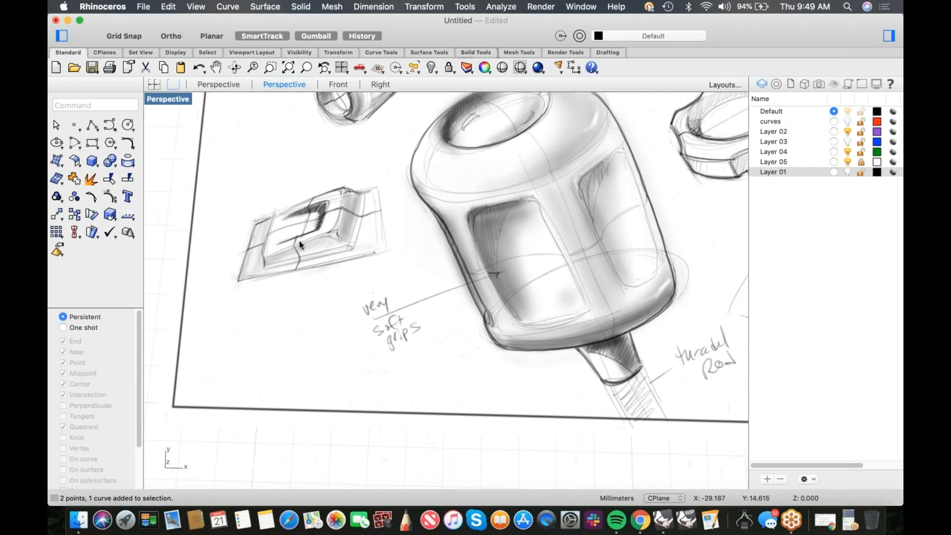
scroll(300, 241, "up", 3)
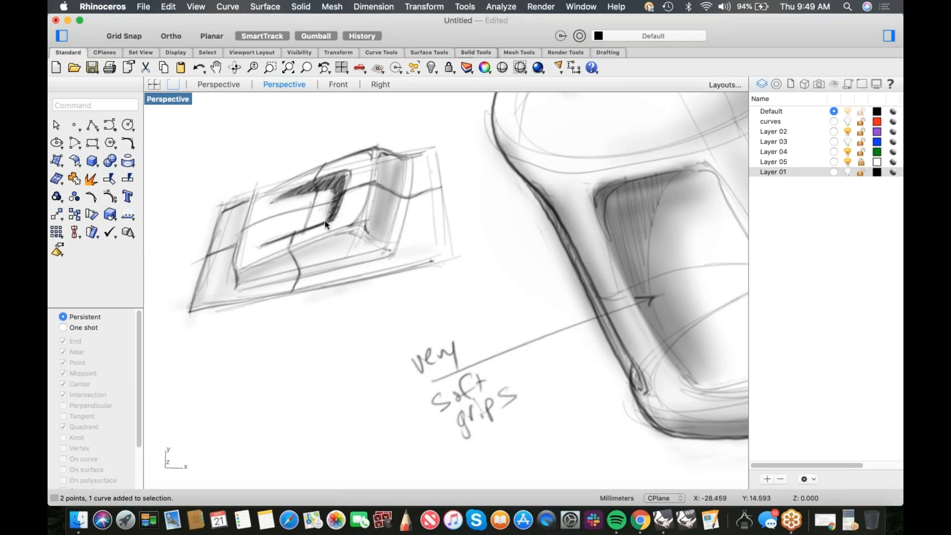
scroll(338, 254, "down", 5)
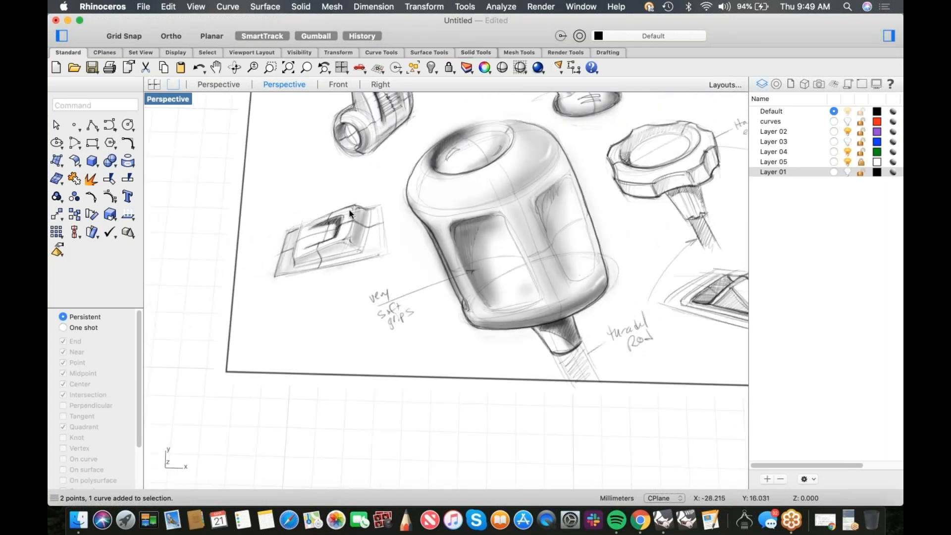
scroll(344, 246, "up", 3)
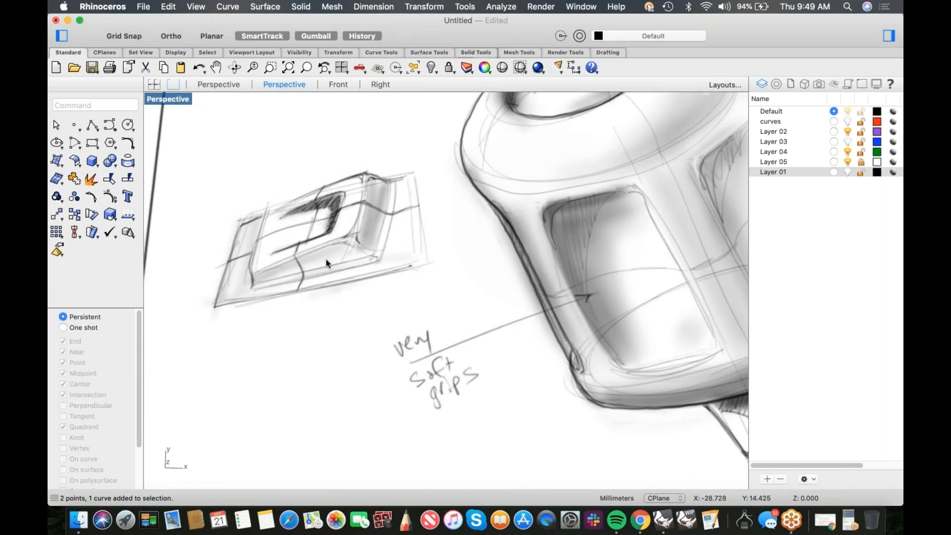
scroll(326, 259, "down", 5)
scroll(461, 296, "down", 2)
- Create a corner-to-corner rectangular plane from the origin (0), extending into the positive X and Y quadrant
mouse_move(558, 335)
right_mouse_down("shift")
mouse_move(362, 320)
mouse_move(360, 233)
right_mouse_up("shift")
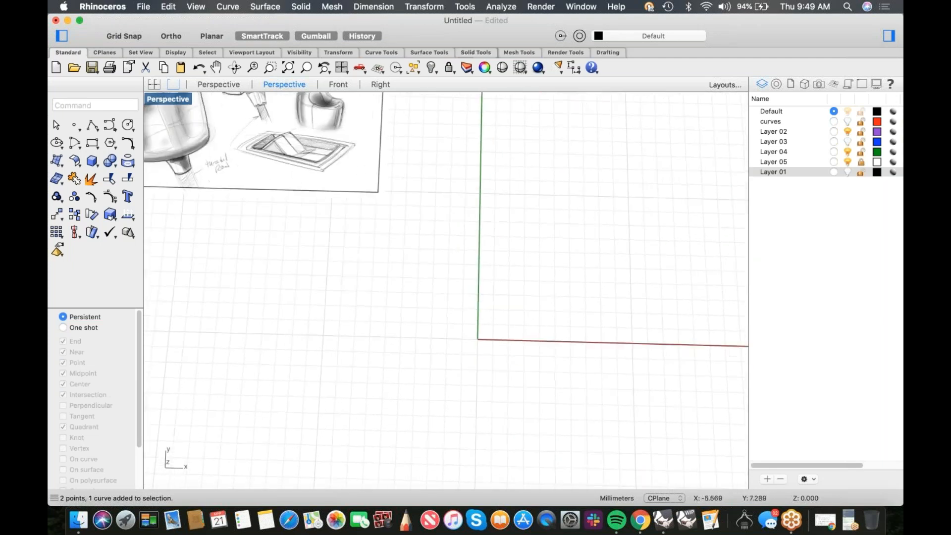
left_click(57, 160)
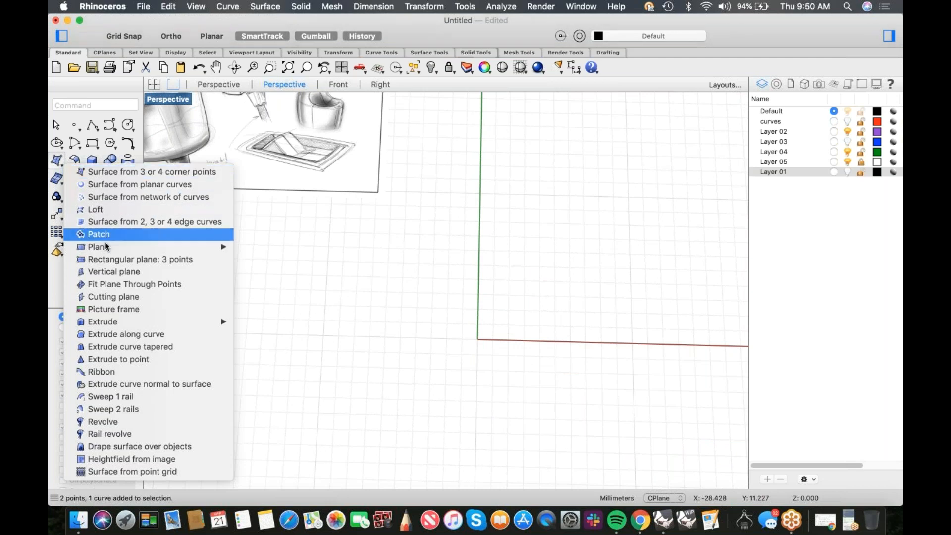
mouse_move(105, 248)
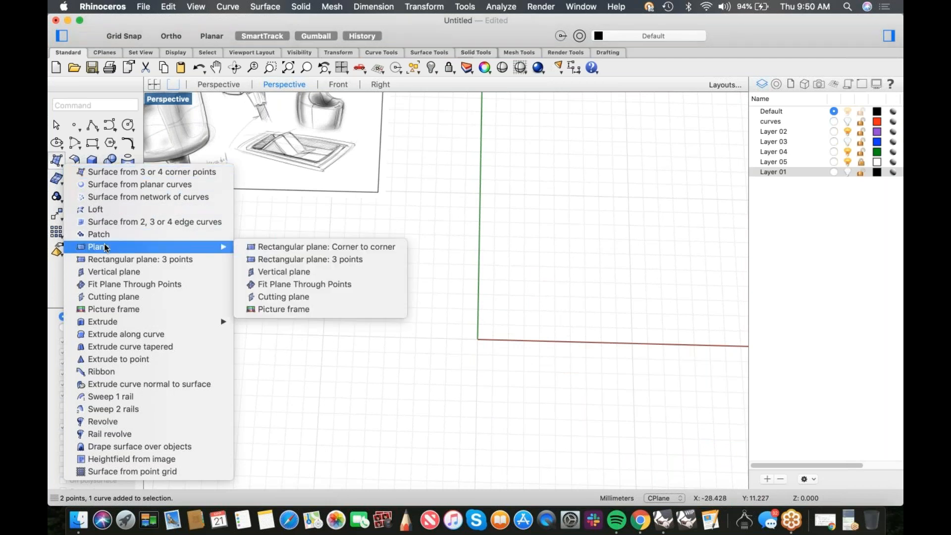
left_click(278, 247)
type("0")
key("Return")
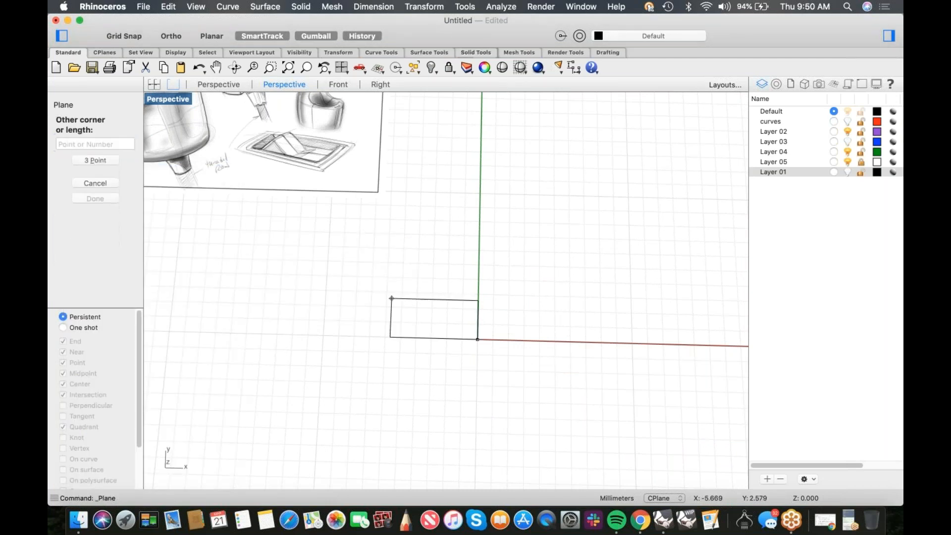
left_click(609, 228)
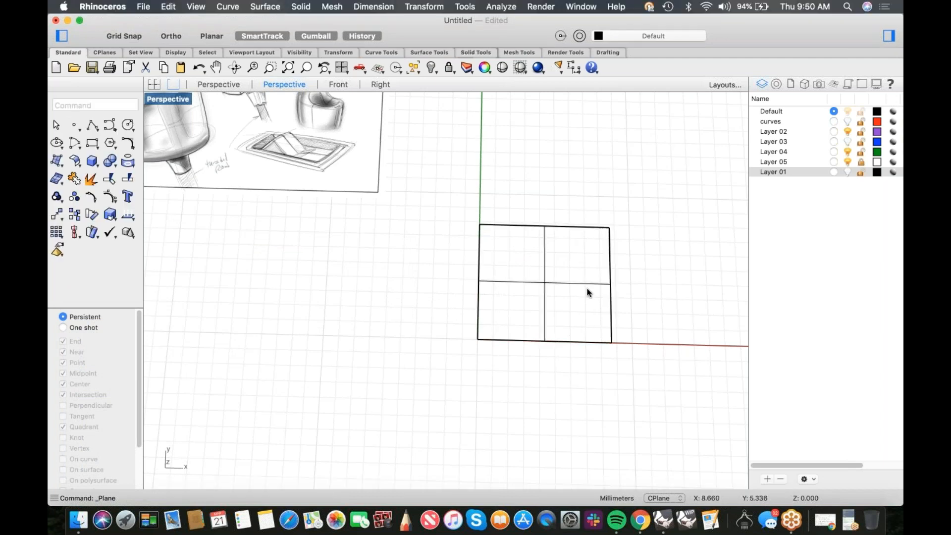
- Move the rectangular plane from its midpoint to the origin (0) so that it is centred there
left_click(583, 285)
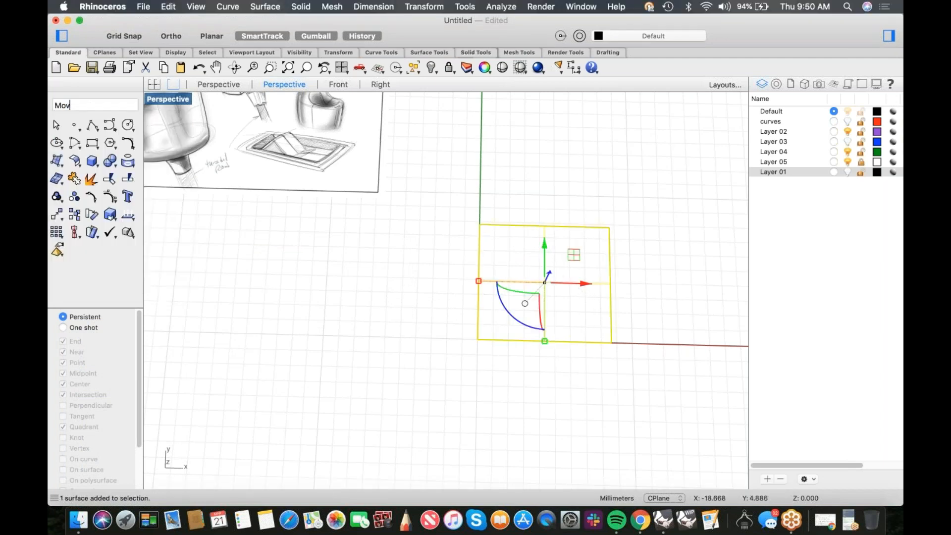
type("Mov")
key("Return")
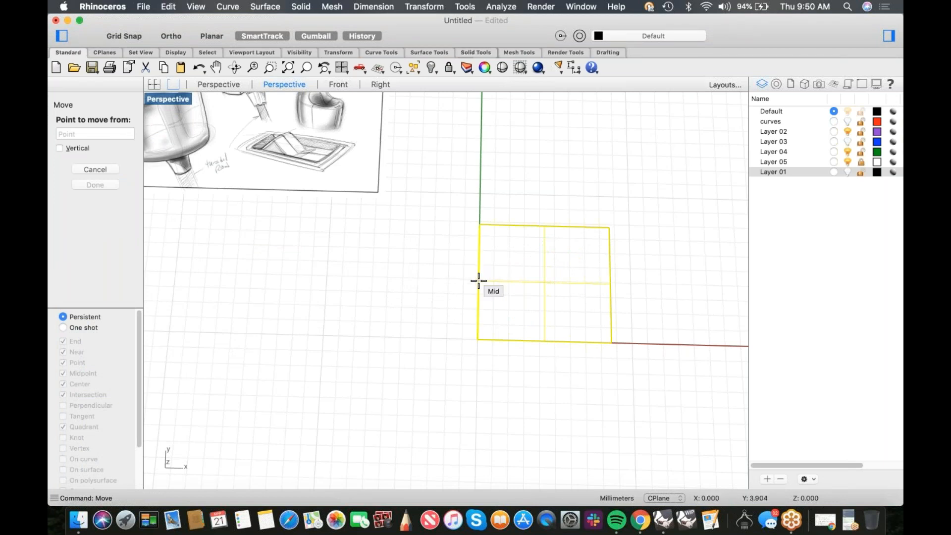
left_click(544, 283)
type("0")
key("Return")
- Change the plane's surface degree to 3 in both the U and V directions, keeping it deformable
left_click(589, 328)
right_click_drag(590, 328, 550, 292, "shift")
left_click(474, 357)
type("chage")
key("Return")
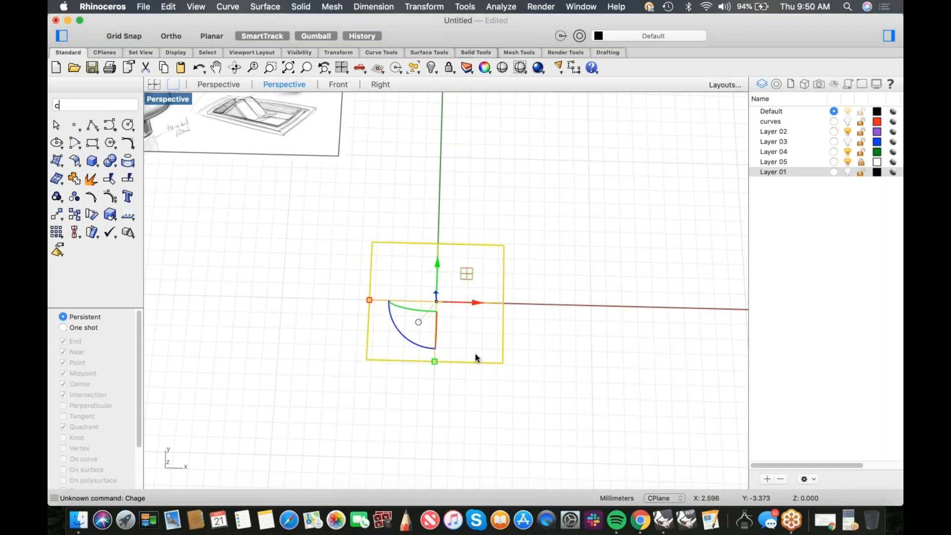
type("change")
key("Return")
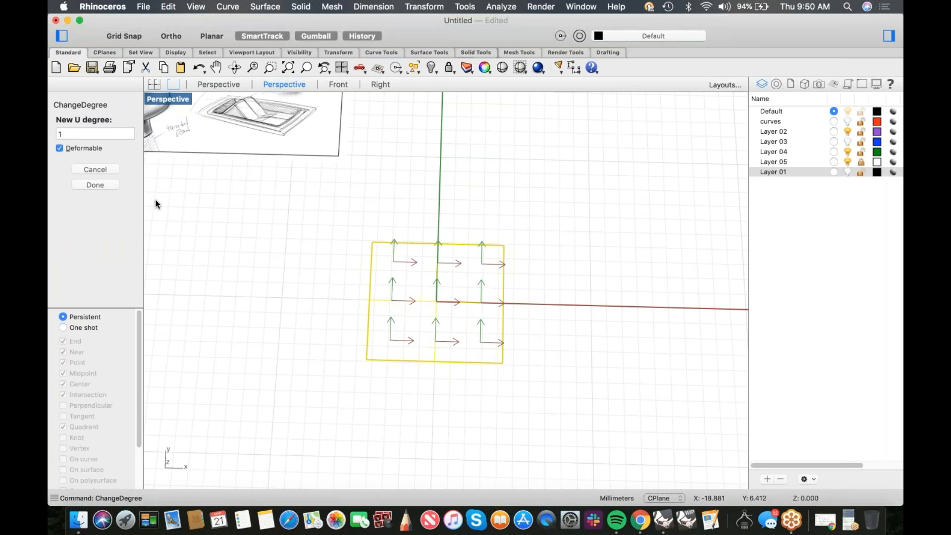
key("Return")
left_click(54, 134)
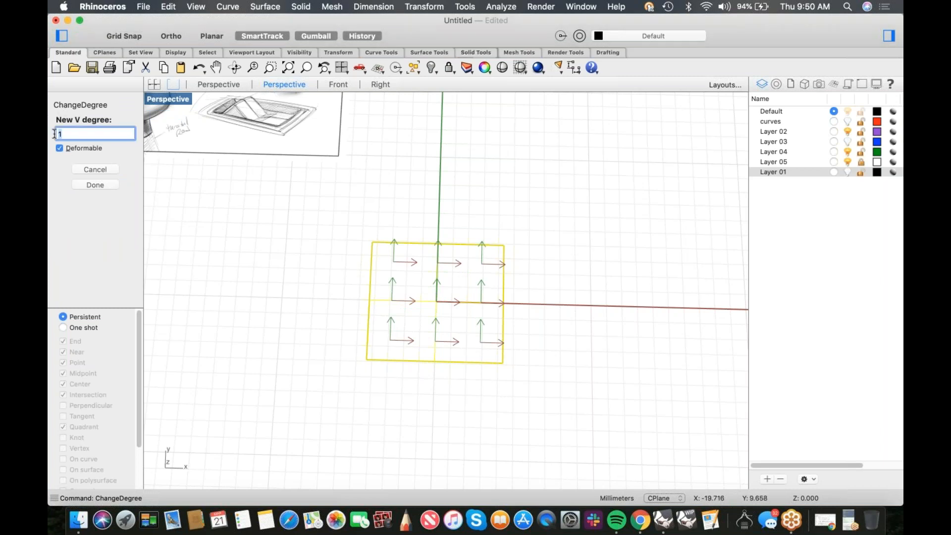
type("3")
key("Return")
- Show the surface's control points and raise all points except the four corners slightly, with the construction plane set to world Top
middle_click(278, 254)
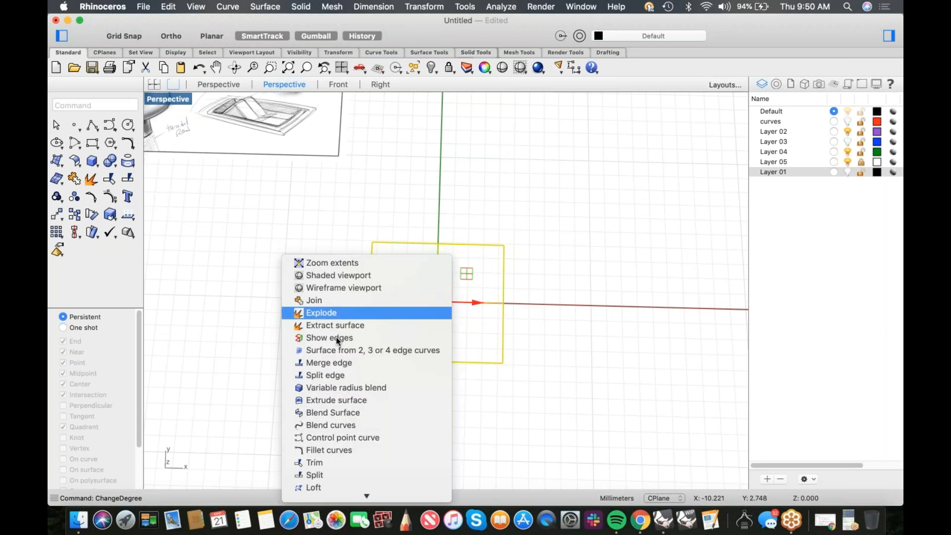
left_click(333, 481)
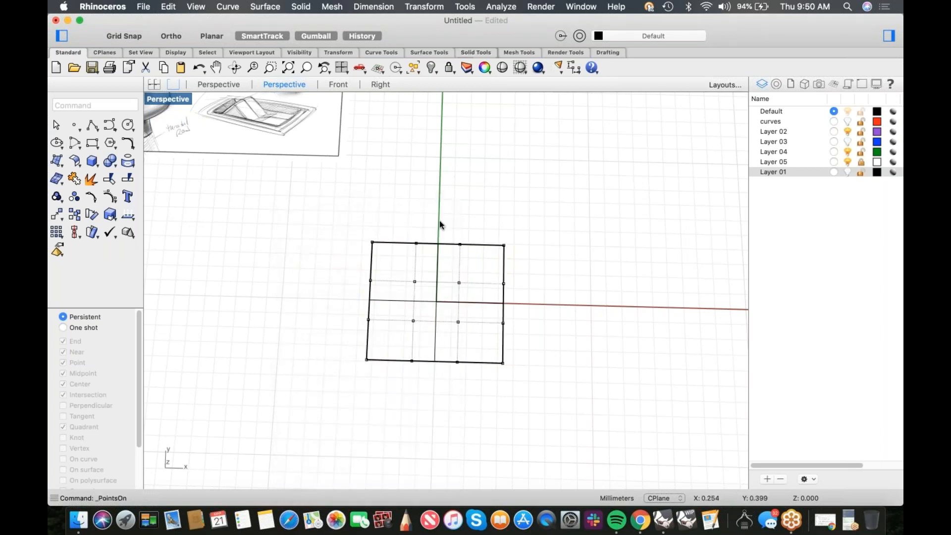
left_click_drag(414, 218, 471, 392)
left_click_drag(352, 273, 560, 331)
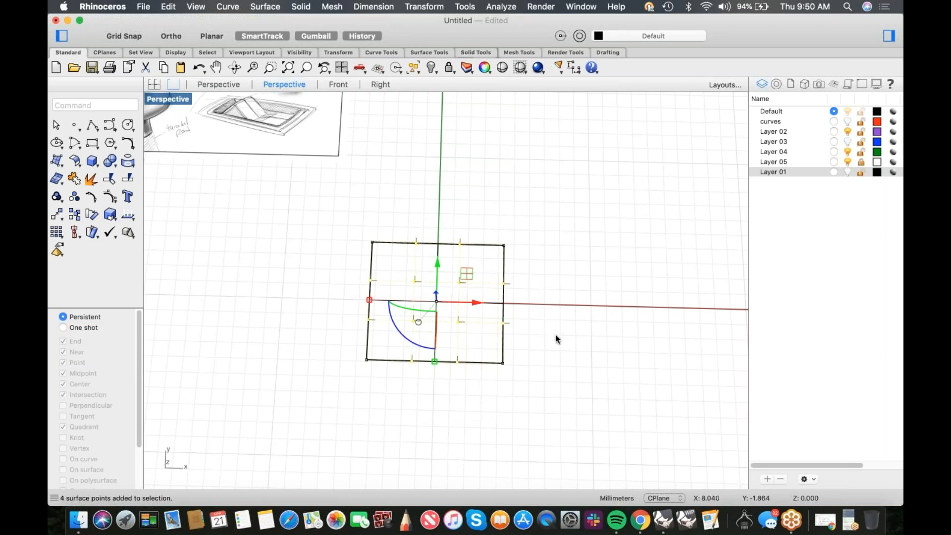
type("p")
key("Return")
right_click_drag(461, 308, 455, 272)
scroll(454, 272, "up", 5)
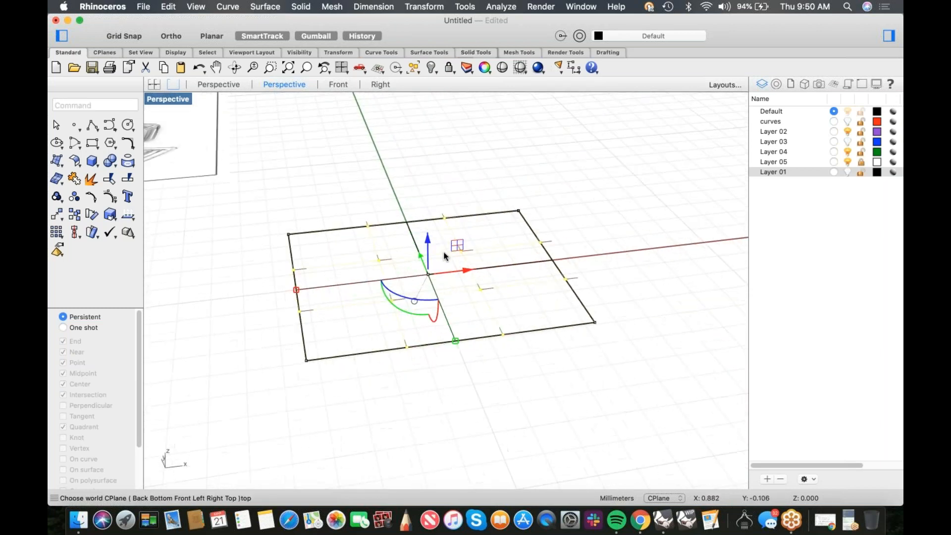
left_click_drag(429, 241, 422, 267)
- Shade the viewport, shift a group of the surface's control points to refine its crown, and turn the points off
middle_click(481, 257)
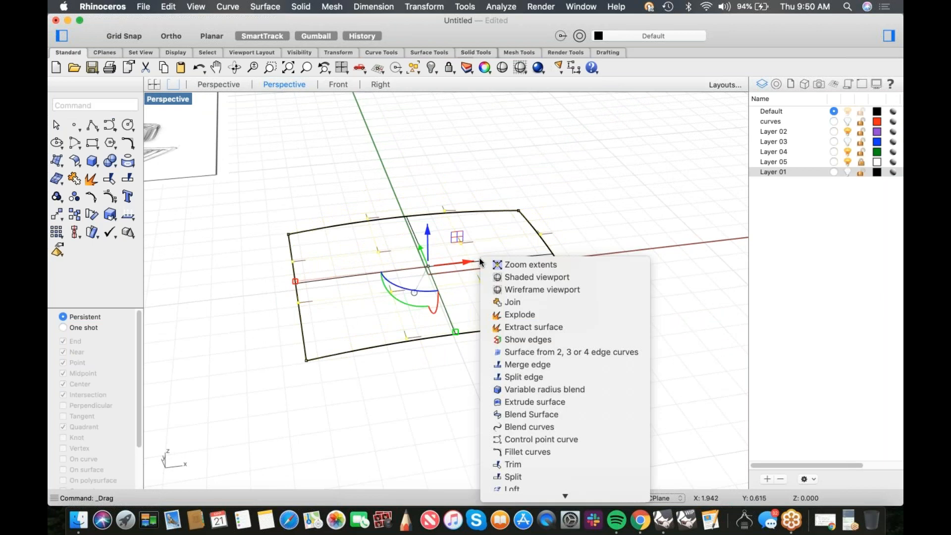
left_click(511, 277)
mouse_move(510, 278)
right_mouse_down()
mouse_move(530, 301)
mouse_move(542, 280)
mouse_move(541, 290)
mouse_move(499, 314)
mouse_move(491, 277)
right_mouse_up()
left_click_drag(419, 184, 560, 280)
left_click_drag(490, 203, 483, 236)
right_click_drag(495, 311, 617, 255)
key("Escape")
- Switch to the Top view and compare the crowned surface with the raised-pad sketch in the reference image
key("super+1")
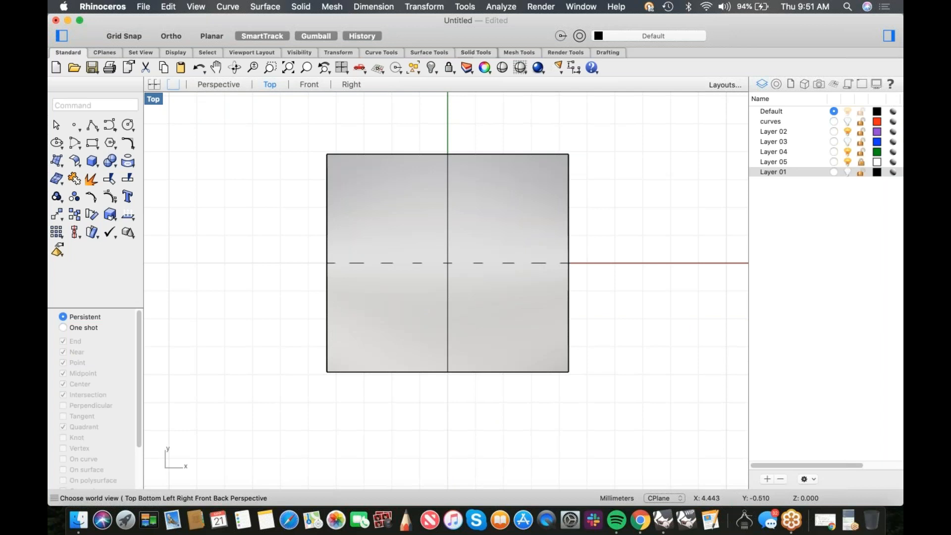
scroll(387, 246, "down", 5)
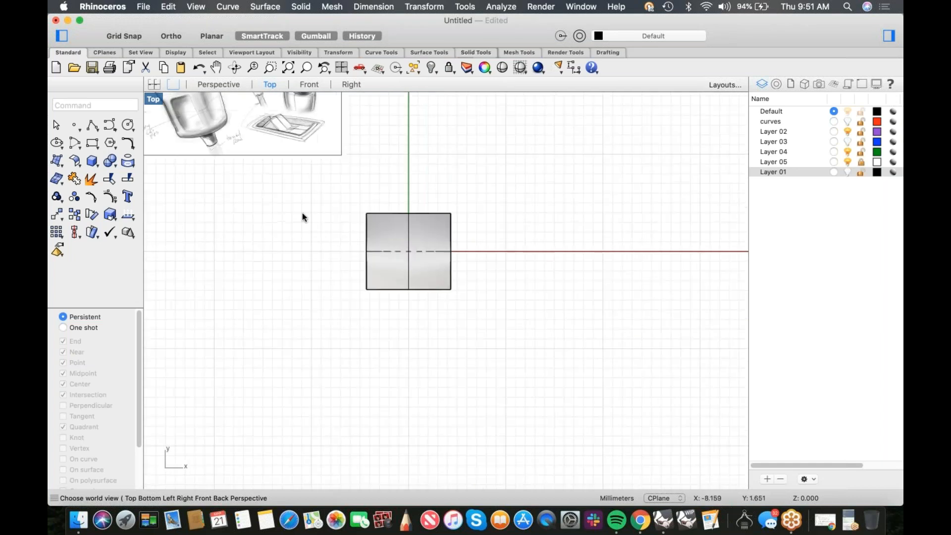
right_click_drag(303, 213, 528, 307)
scroll(375, 227, "up", 5)
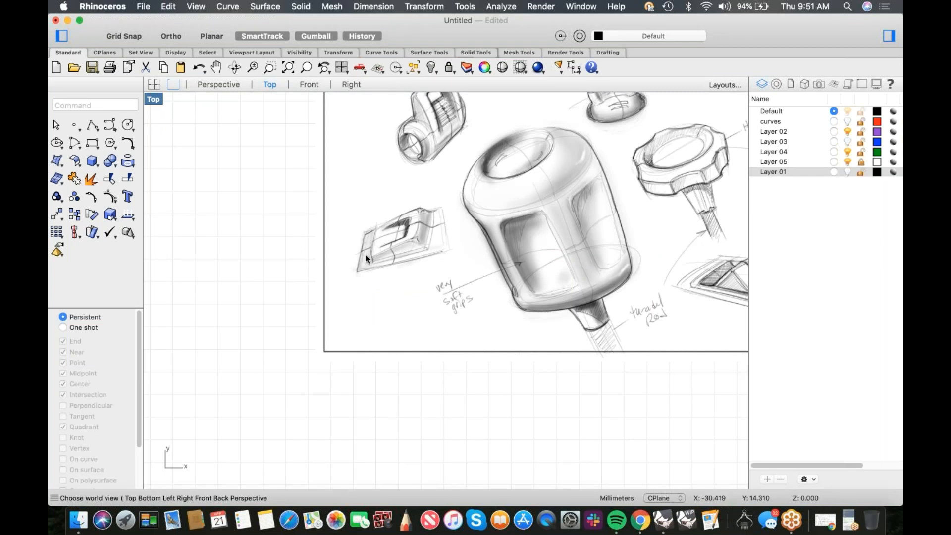
scroll(365, 255, "down", 4)
right_click_drag(539, 343, 401, 264)
scroll(431, 275, "up", 4)
right_click_drag(460, 285, 403, 272)
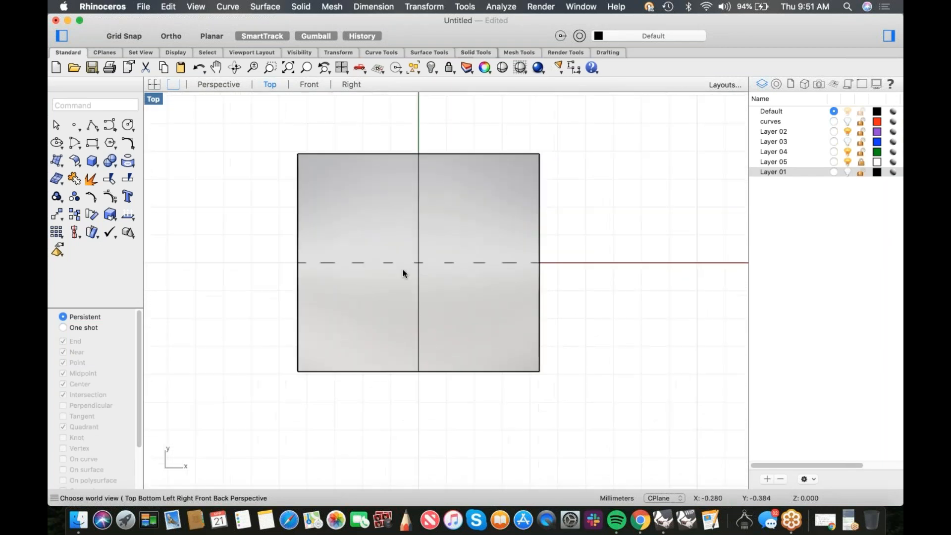
- Draw a degree 3 control point curve from the origin, about 2.5 mm up, around a soft corner and about 6 mm in negative X
left_click(111, 127)
type("0")
key("Return")
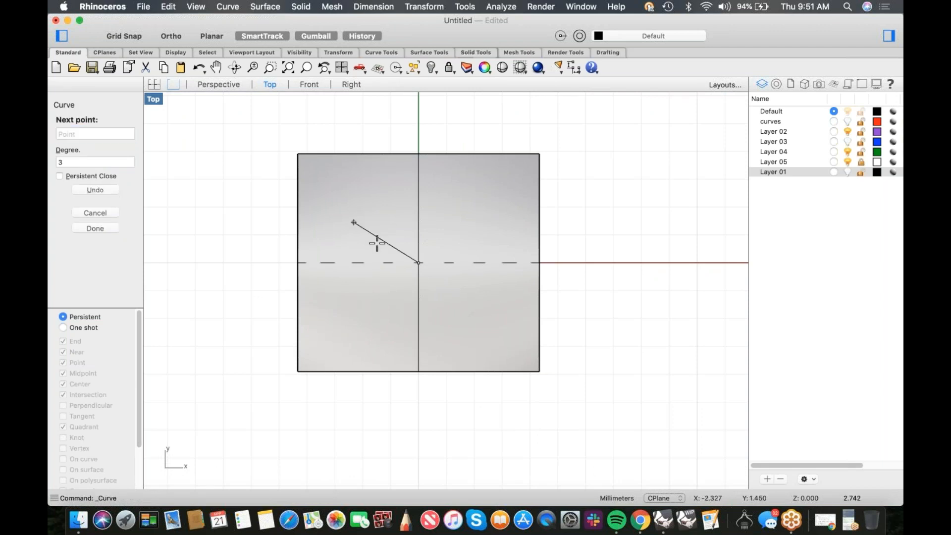
left_click(422, 209)
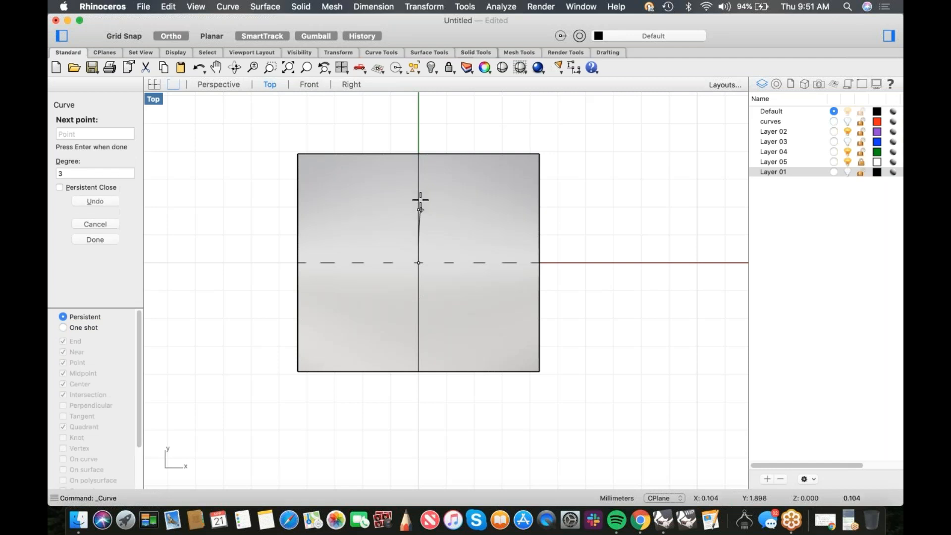
left_click(420, 192, "shift")
left_click(400, 192)
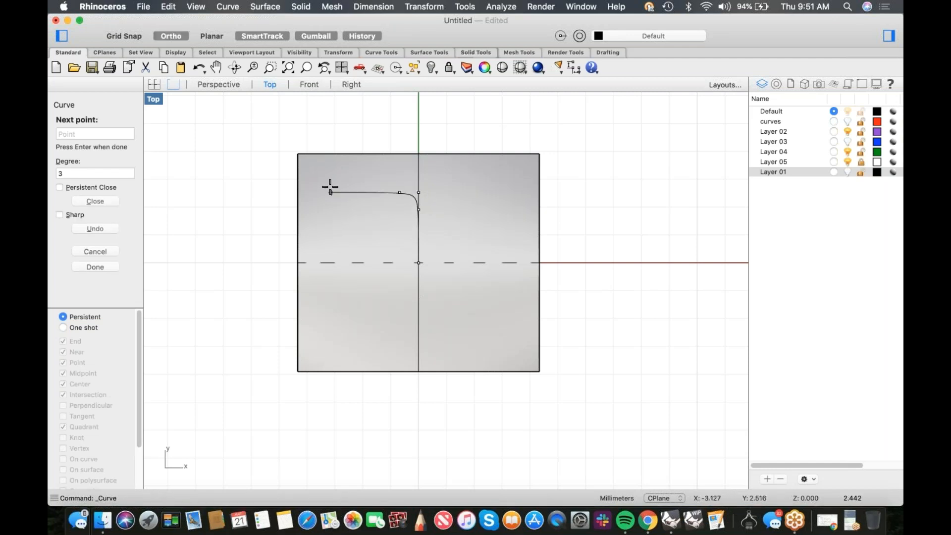
left_click(253, 188, "shift")
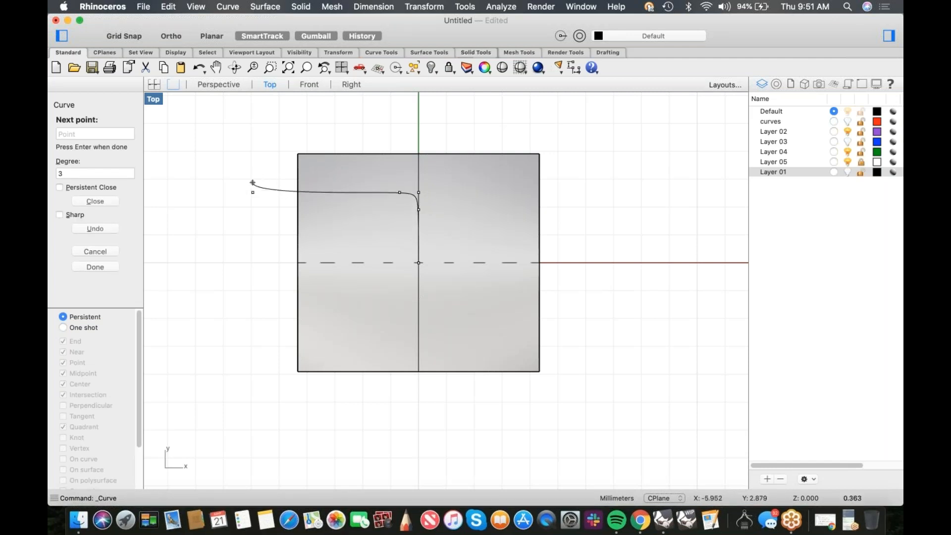
key("Return")
- Move the rounded-corner curve in positive X and mirror a copy across the X axis through the origin
left_click(301, 193)
left_click_drag(375, 229, 427, 231)
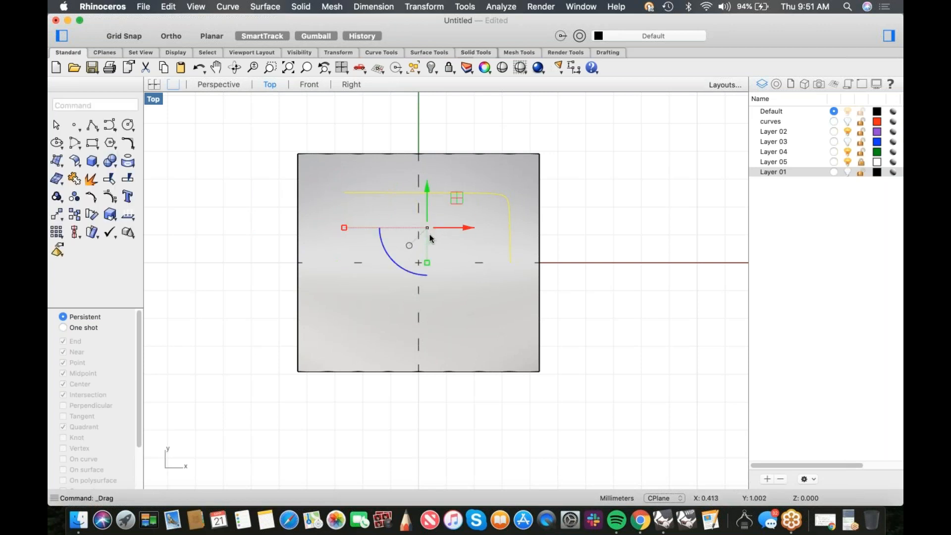
type("mi")
key("Return")
left_click(429, 234)
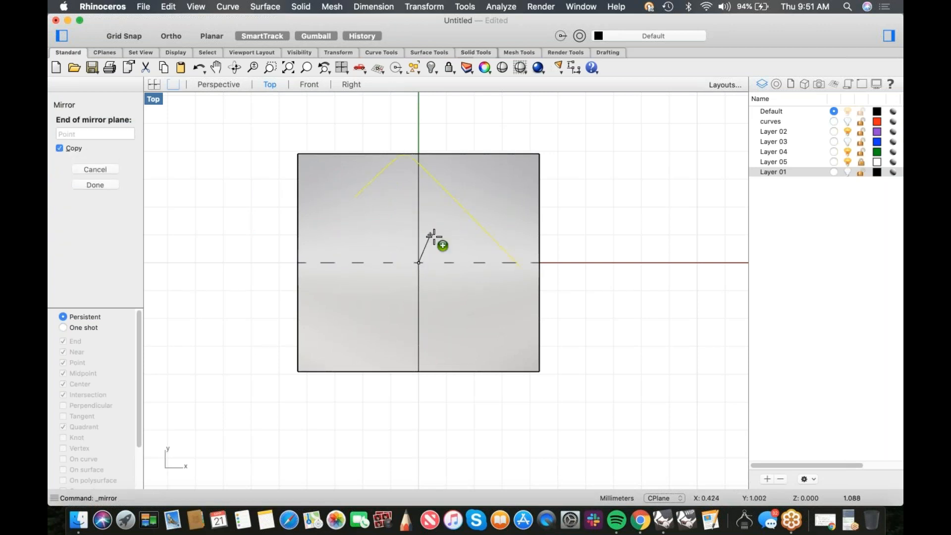
left_click(521, 299)
key("Delete")
- Set the viewport to wireframe and join the two mirrored halves into one open U-shaped curve
middle_click(348, 230)
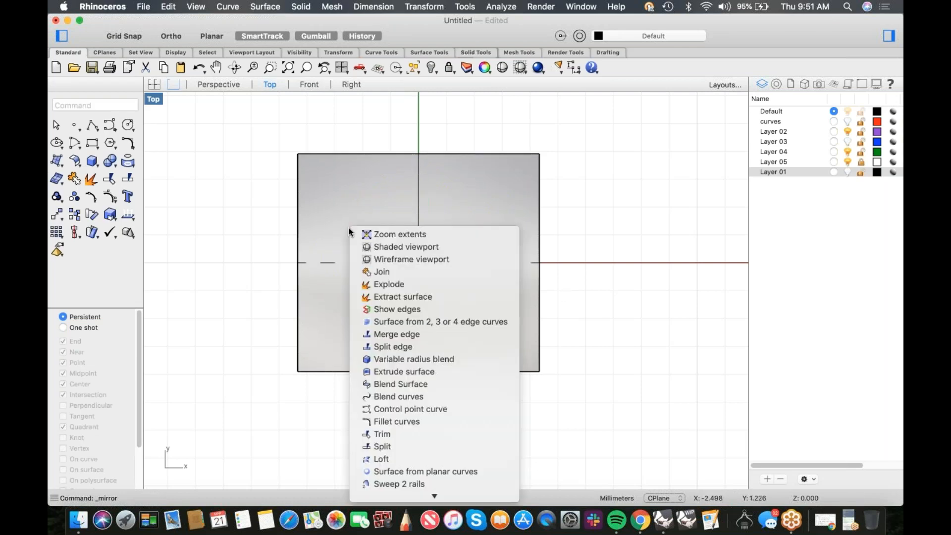
left_click(382, 258)
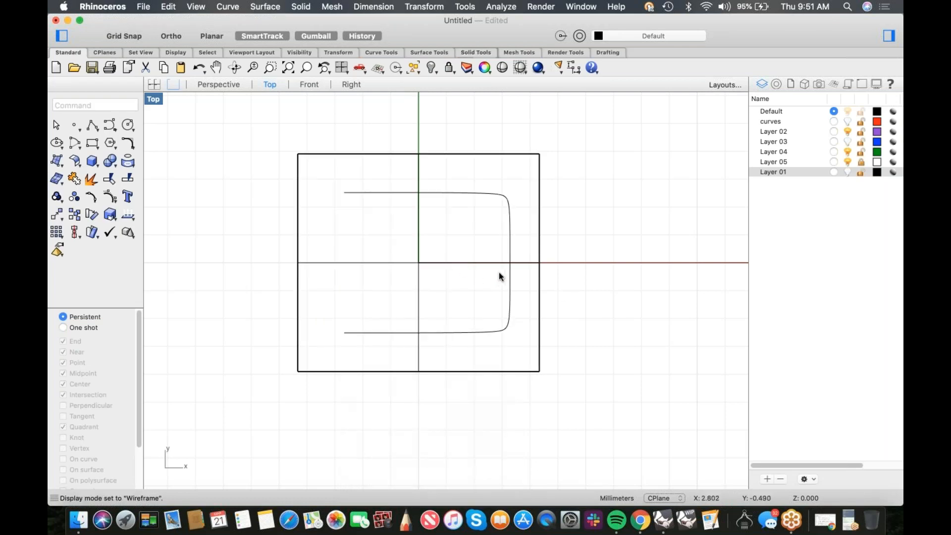
scroll(499, 276, "up", 3)
left_click(515, 288)
key("super+j")
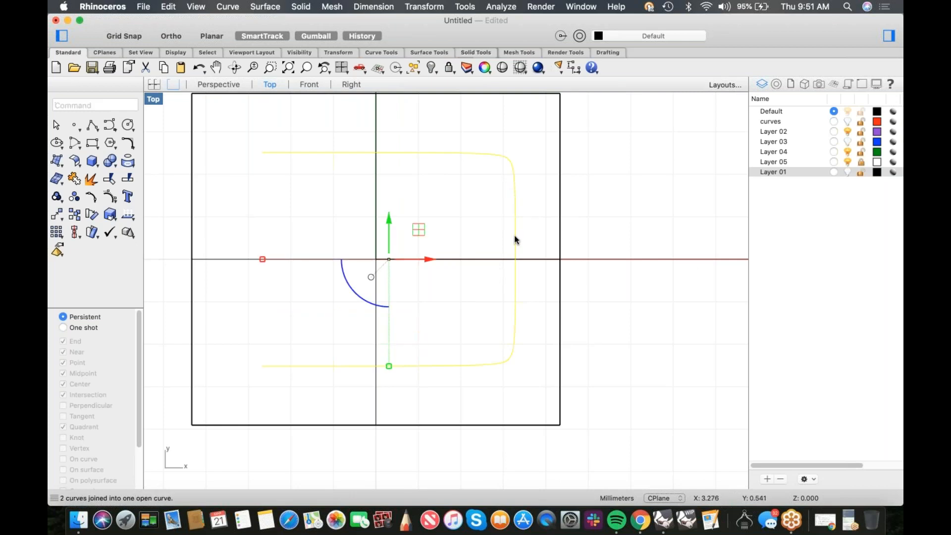
- Duplicate the joined U-shaped curve in place and scale the copy down uniformly to form an inner curve
scroll(496, 237, "down", 1)
key("super+v")
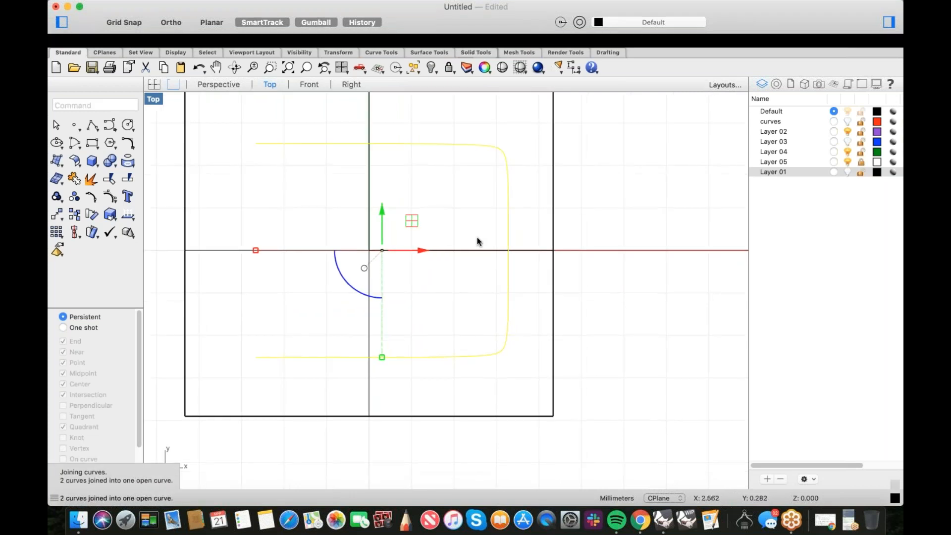
left_click_drag(382, 357, 382, 327, "shift")
left_click(421, 281)
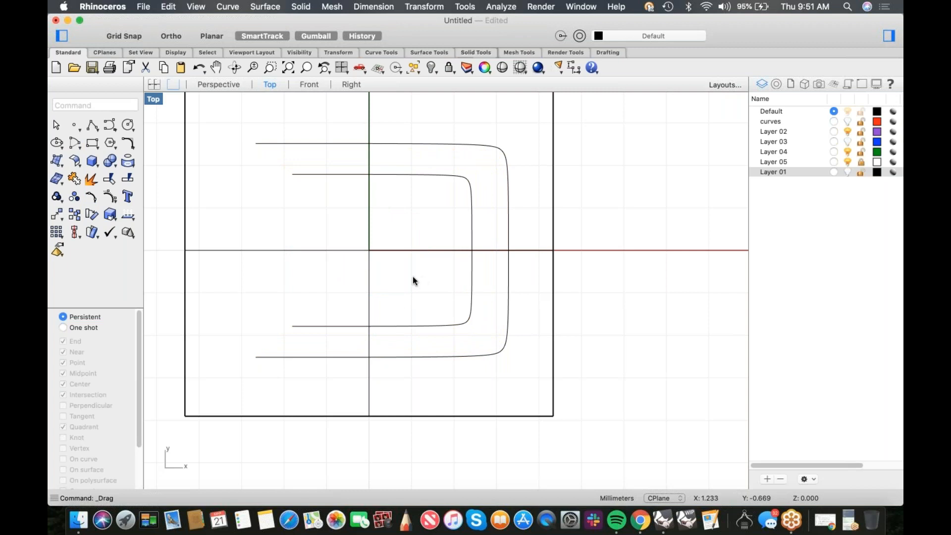
- Show the inner curve's control points and move its open-end points in negative X until they align with the outer curve's ends
left_click(412, 326)
middle_click(413, 326)
scroll(458, 402, "down", 5)
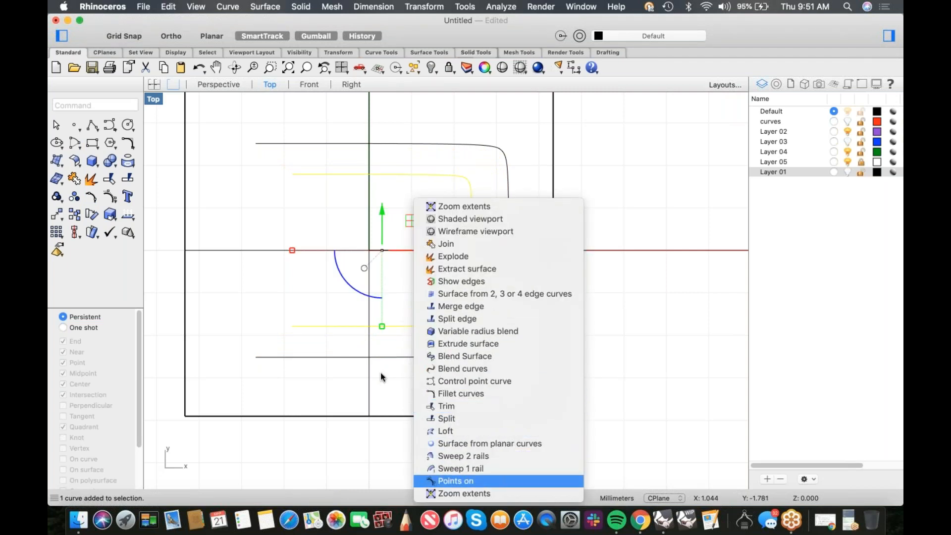
left_click(463, 481)
left_click_drag(280, 160, 328, 343)
left_click_drag(332, 250, 255, 349)
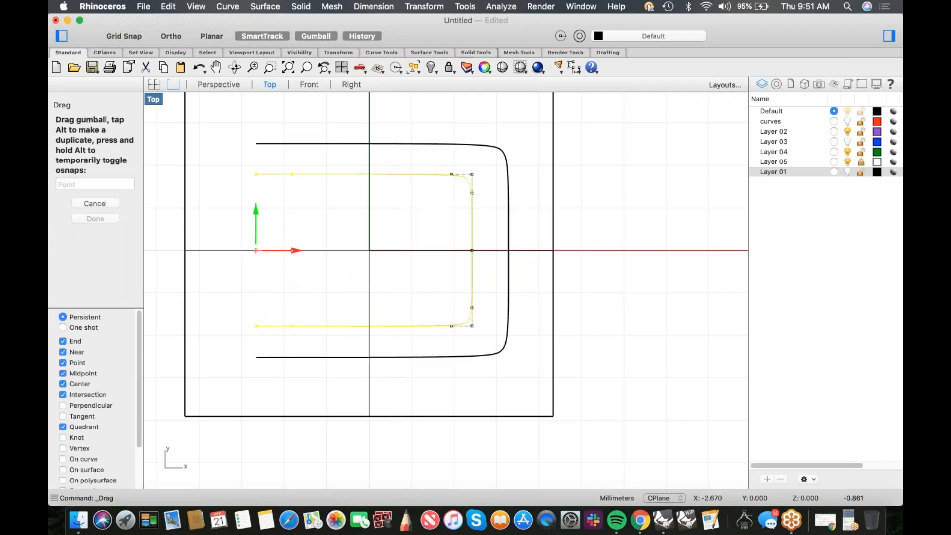
left_click(281, 203)
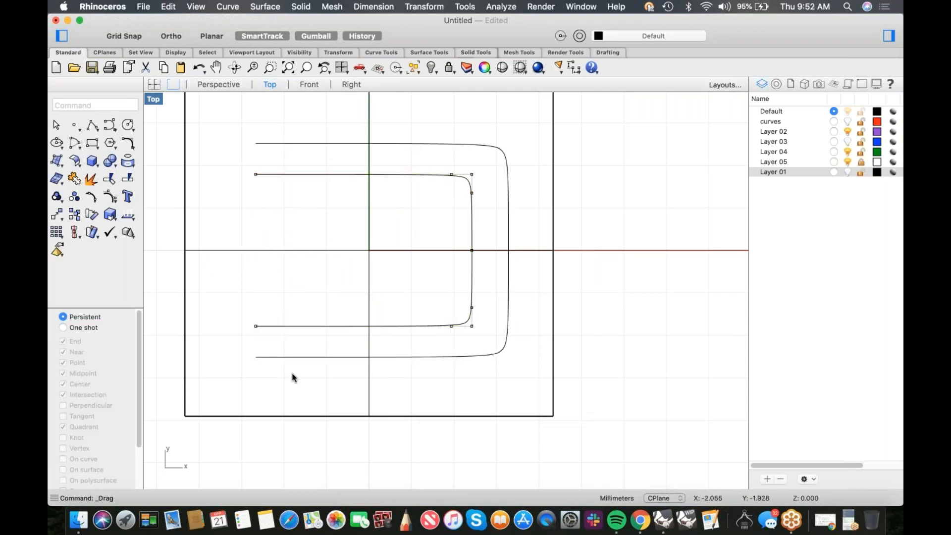
- Look for gumball options in the toggle's context options and the application preferences
key("F9")
key("F9")
right_click(317, 36)
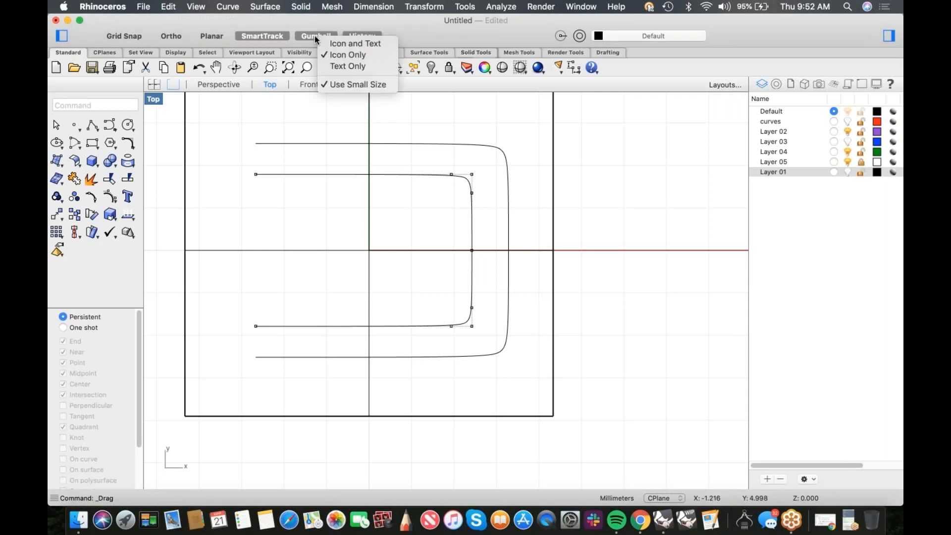
left_click(315, 37)
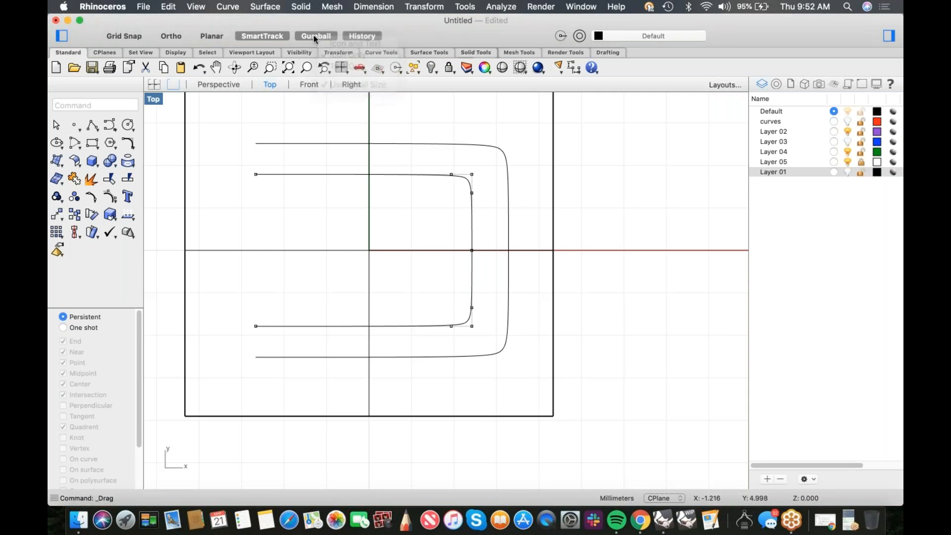
left_click(103, 6)
left_click(380, 197)
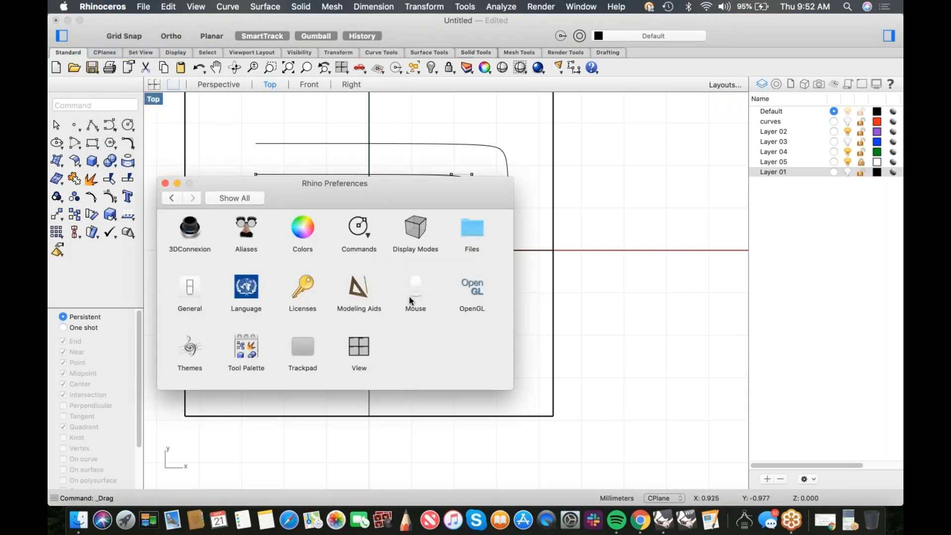
left_click(180, 184)
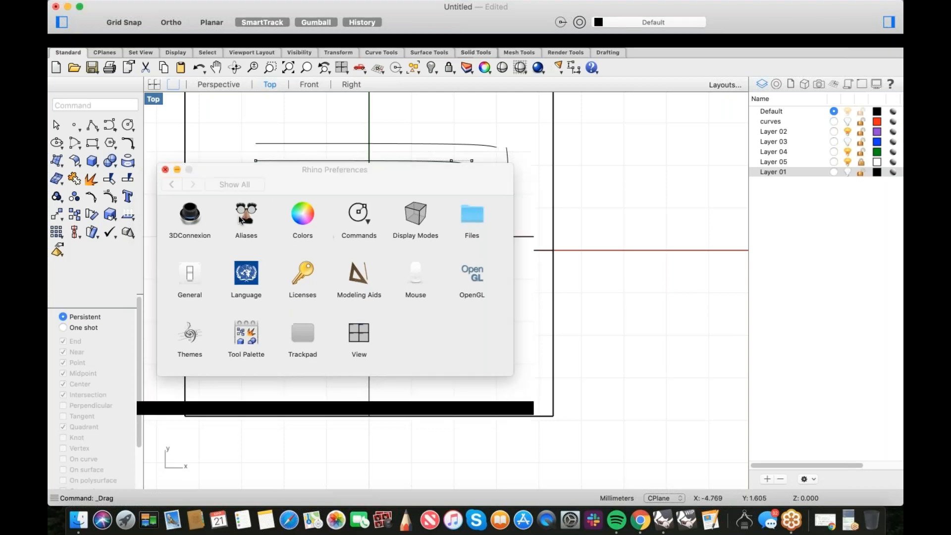
- Run the Gumball command to check its options, leaving the gumball on
type("gumab")
key("BackSpace")
key("BackSpace")
type("ballDragStrength")
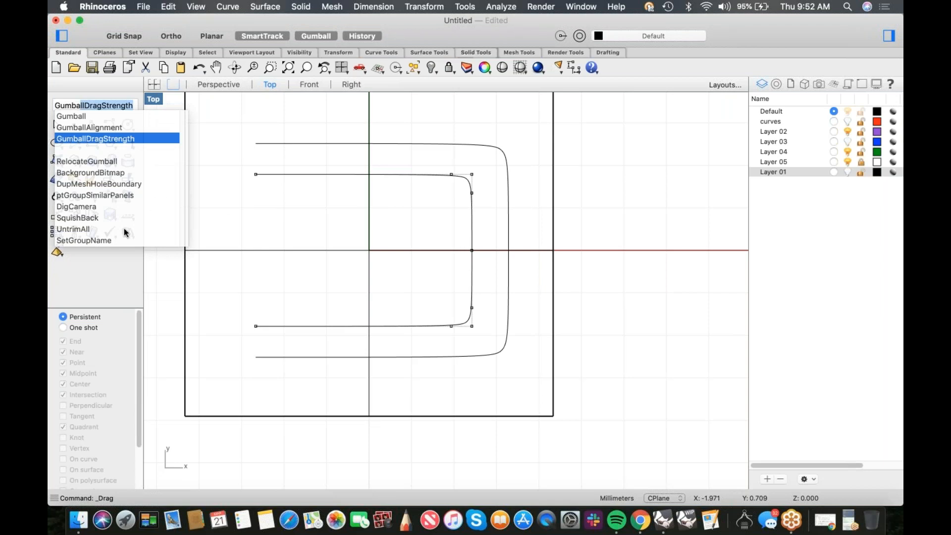
left_click(82, 117)
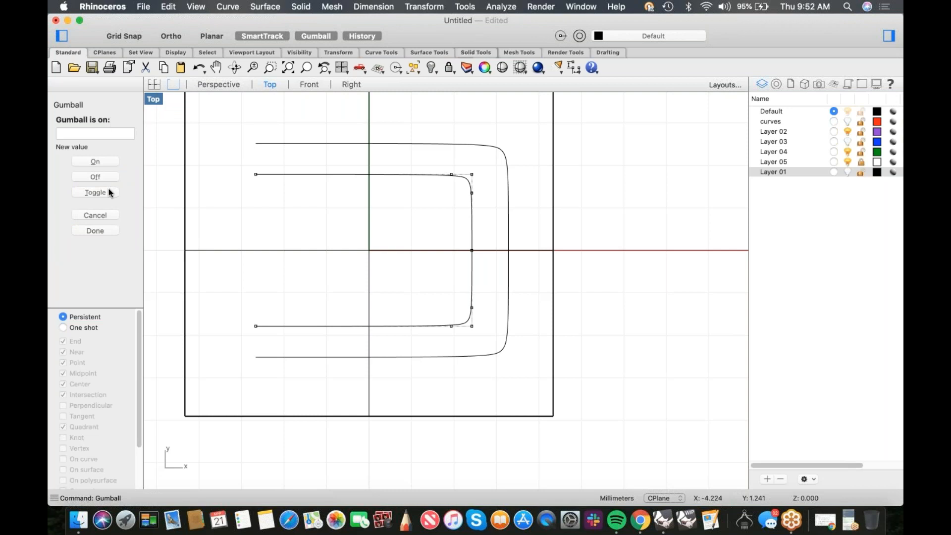
left_click(95, 231)
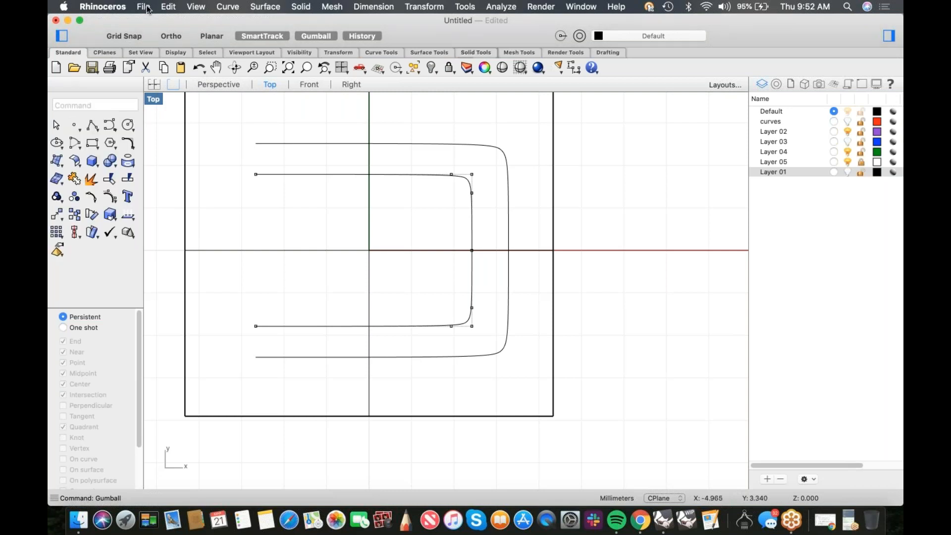
- Check the document settings and the Modeling Aids and General preferences for gumball options, changing nothing
left_click(206, 254)
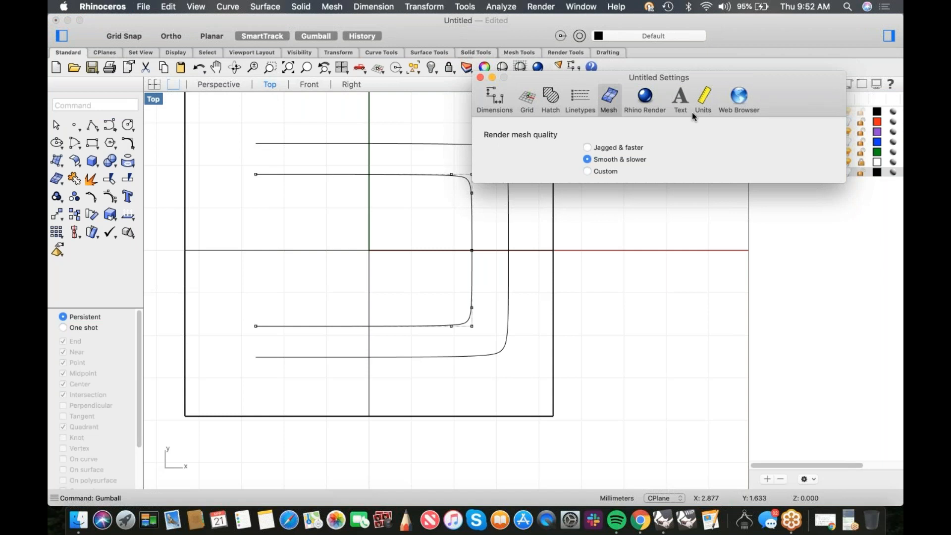
left_click(480, 78)
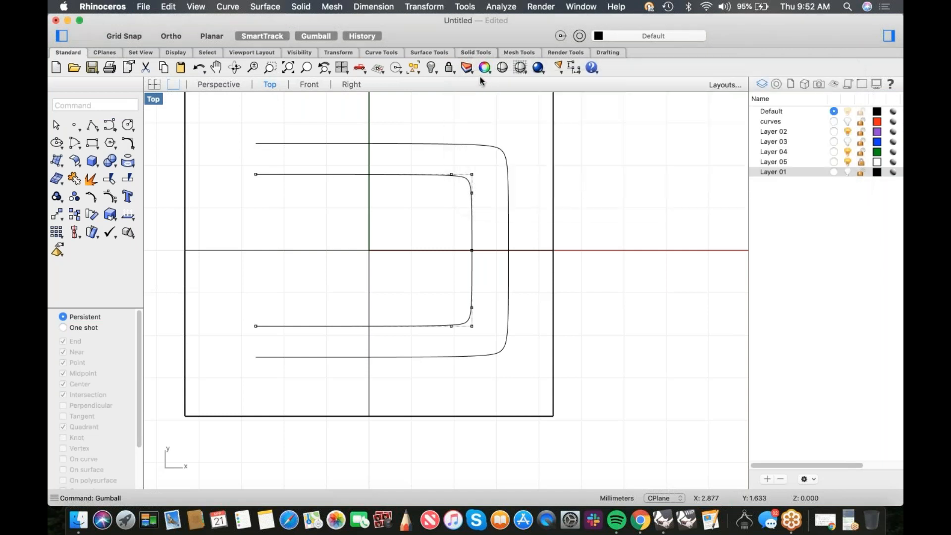
left_click(104, 6)
left_click(113, 52)
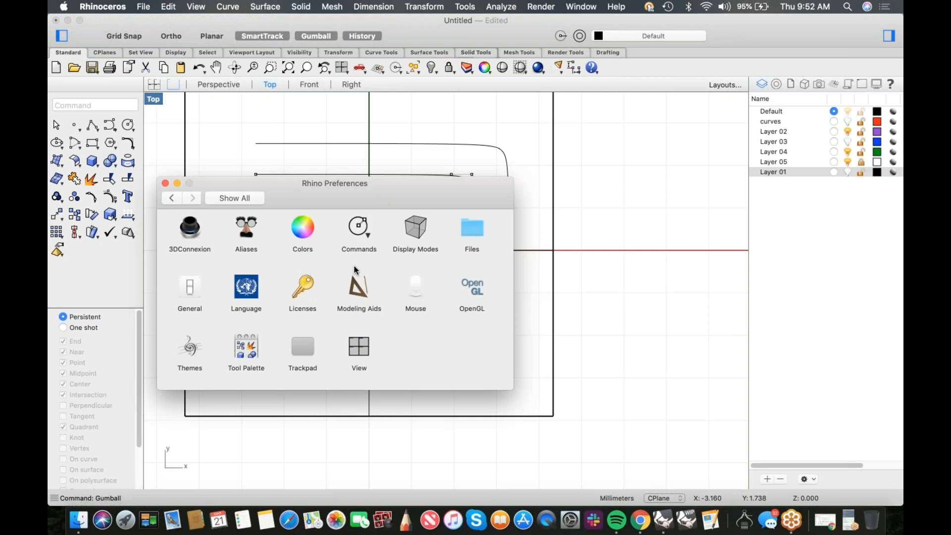
left_click(360, 292)
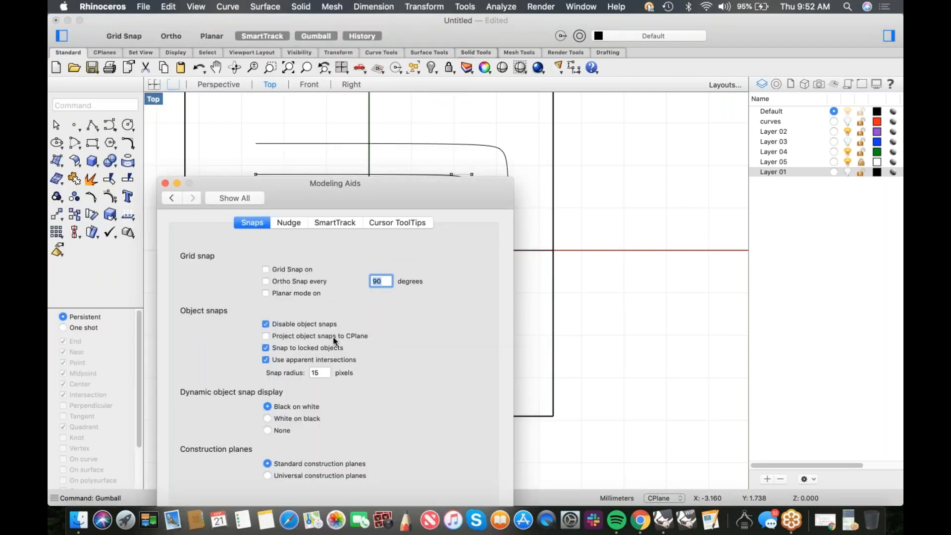
left_click(170, 197)
left_click(193, 292)
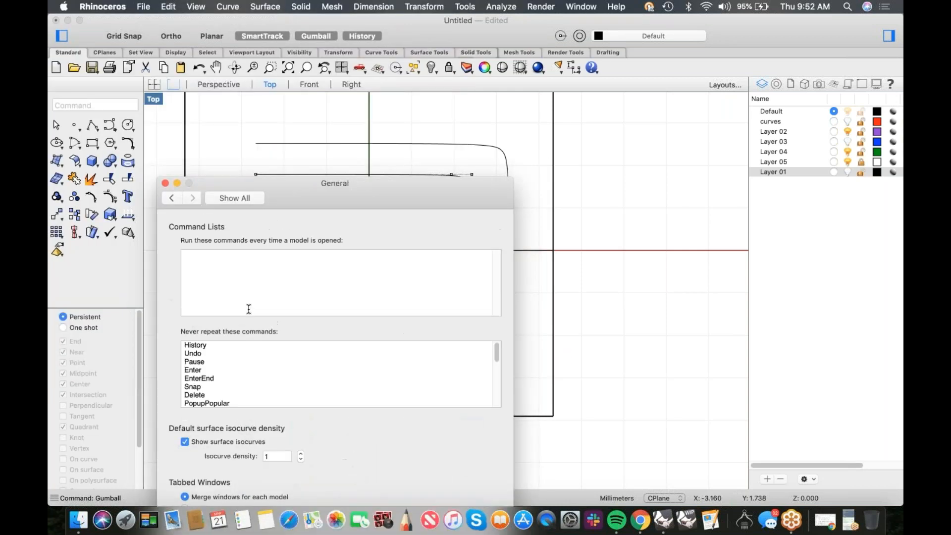
left_click(171, 198)
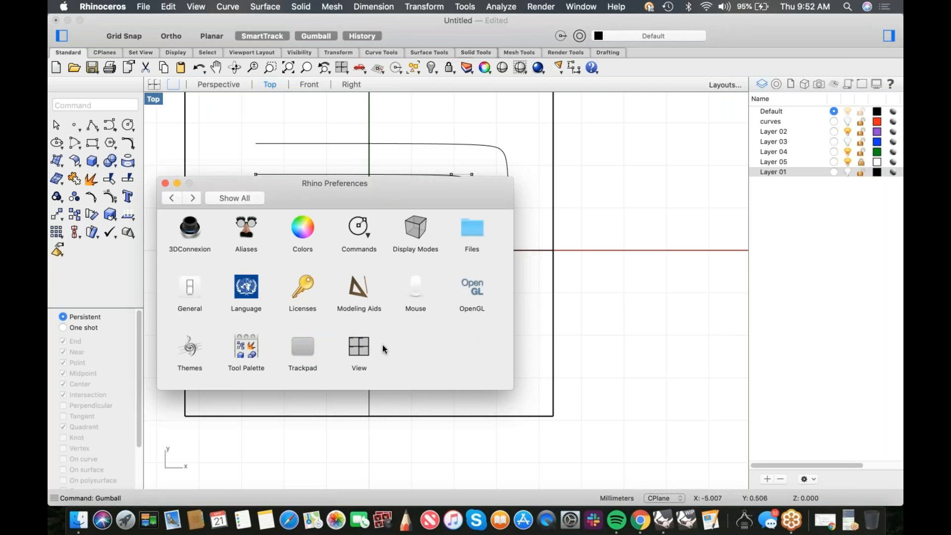
left_click(165, 183)
- Review the gumball's own options on the selected surface, clear the selection and turn off the inner curve's control points
left_click(369, 182)
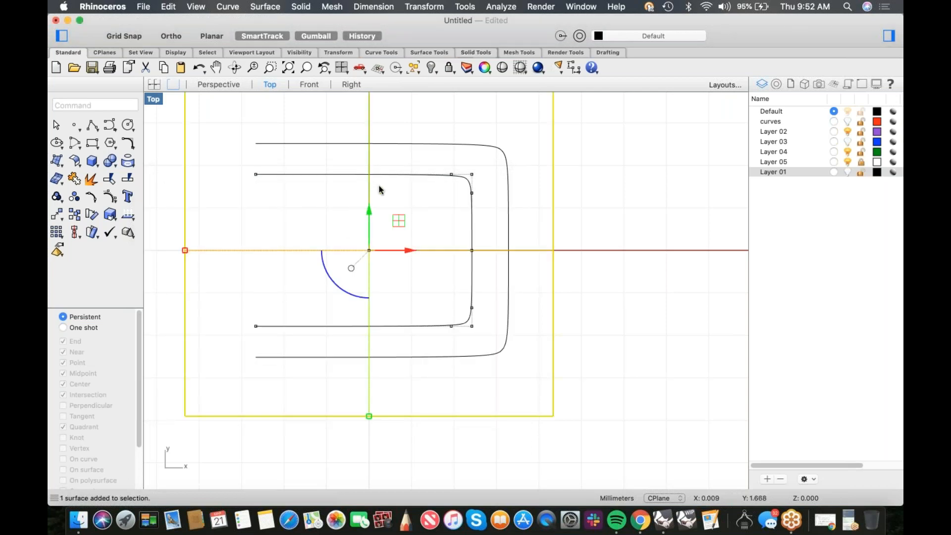
left_click(351, 268)
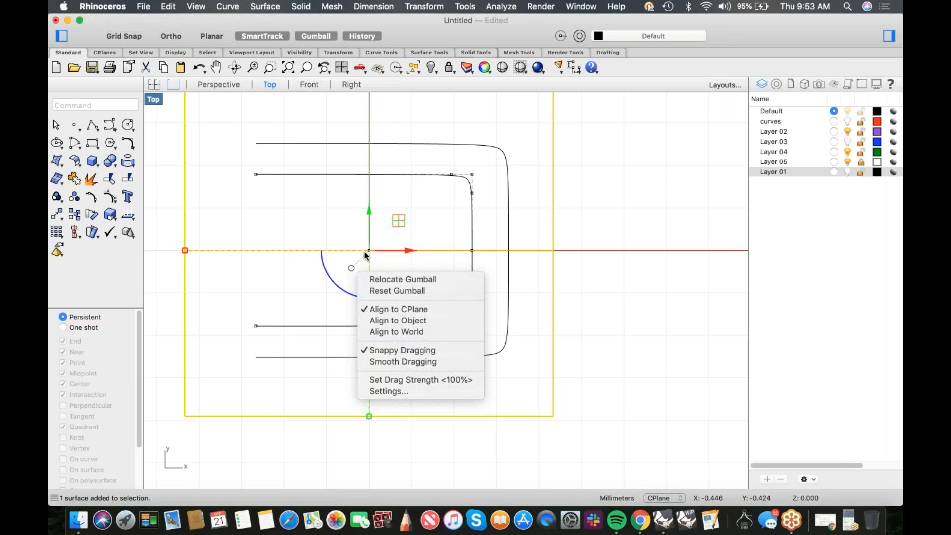
left_click(273, 226)
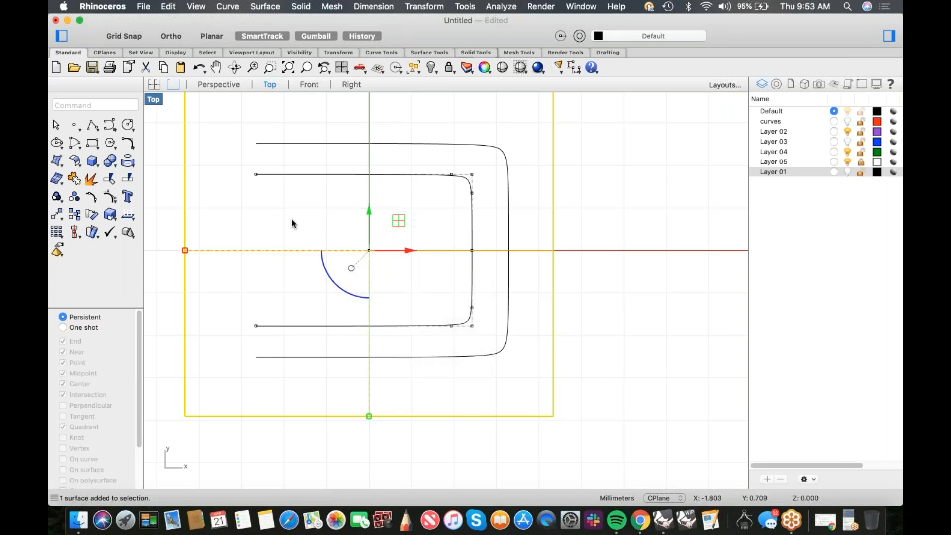
left_click(292, 221)
key("Escape")
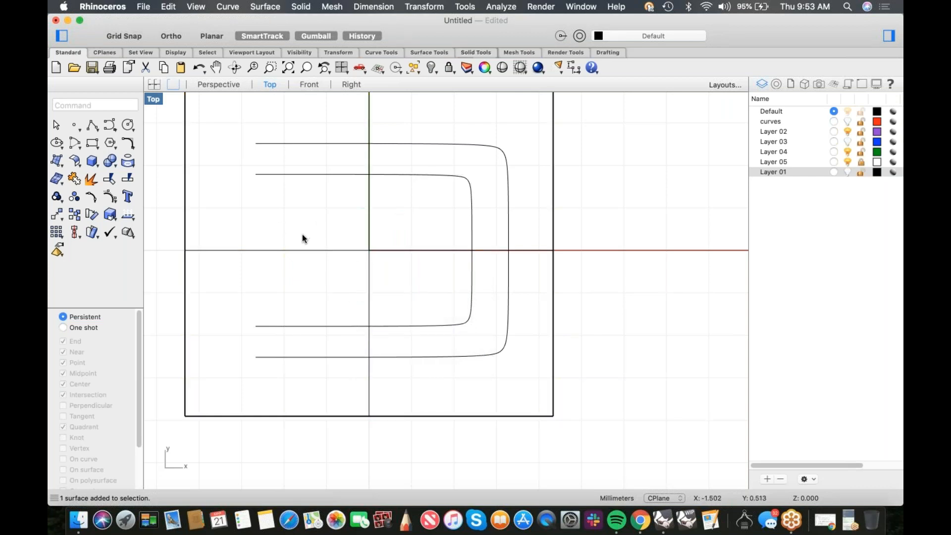
- Draw a straight polyline between the two open ends of the outer U-shaped curve
right_click_drag(362, 250, 396, 250)
left_click(92, 126)
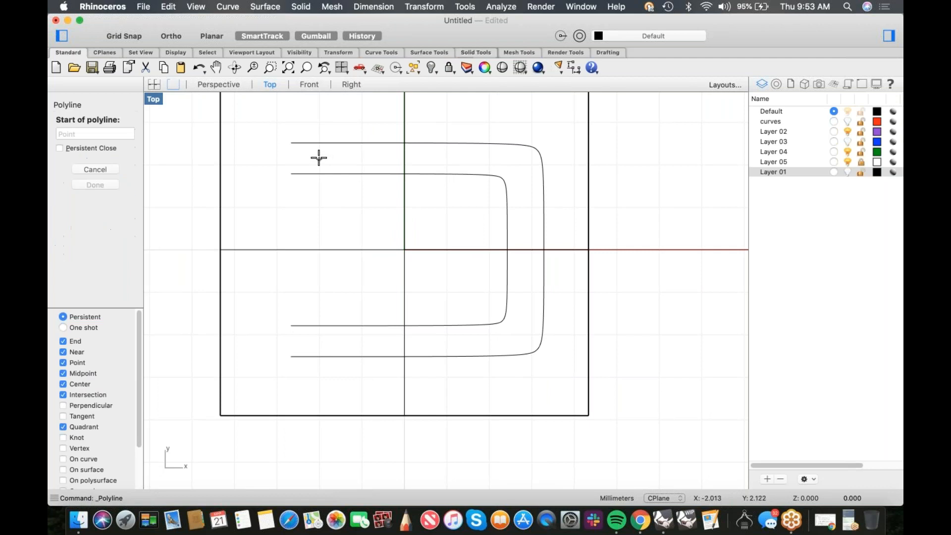
left_click(291, 143)
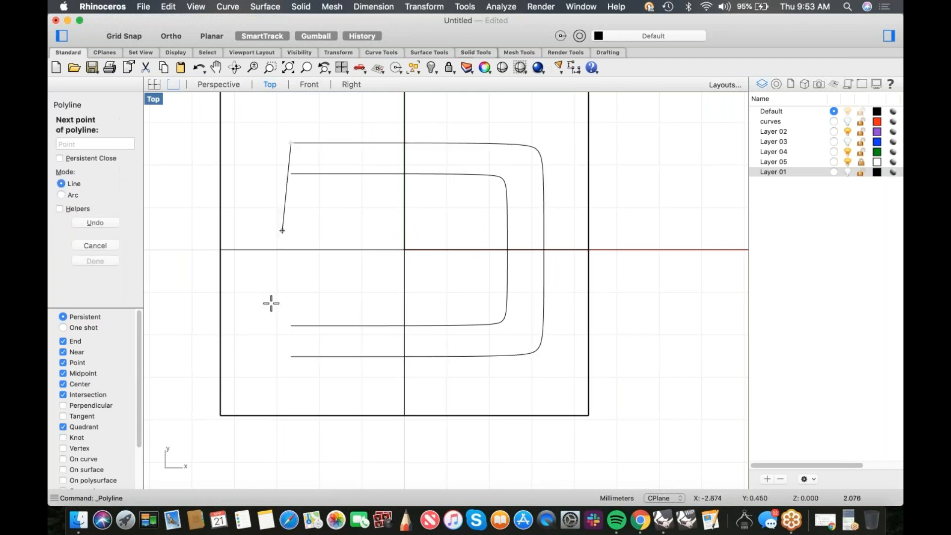
left_click(290, 356)
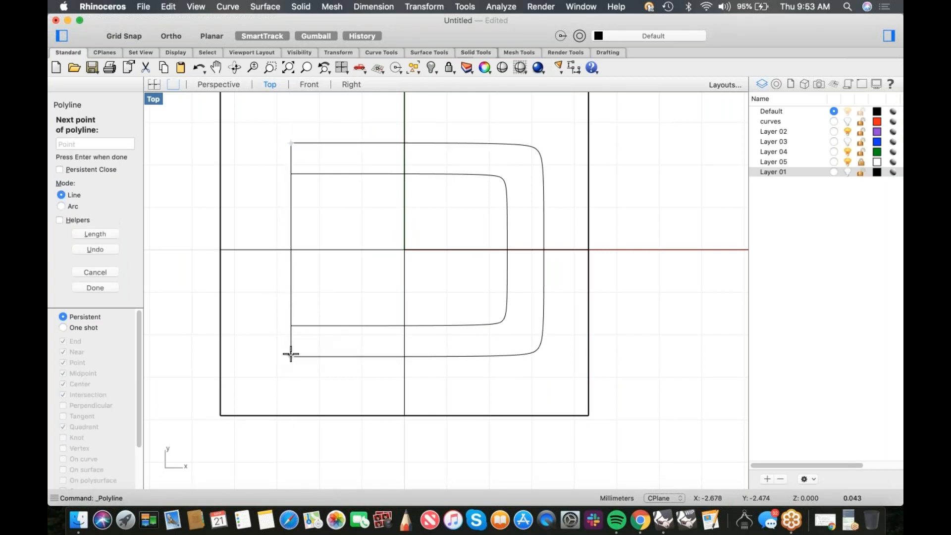
key("Return")
- Examine the raised-pad sketch in the reference image against the closed-off outlines
scroll(322, 250, "down", 5)
right_click_drag(322, 252, 389, 296)
scroll(389, 296, "down", 3)
scroll(216, 208, "up", 8)
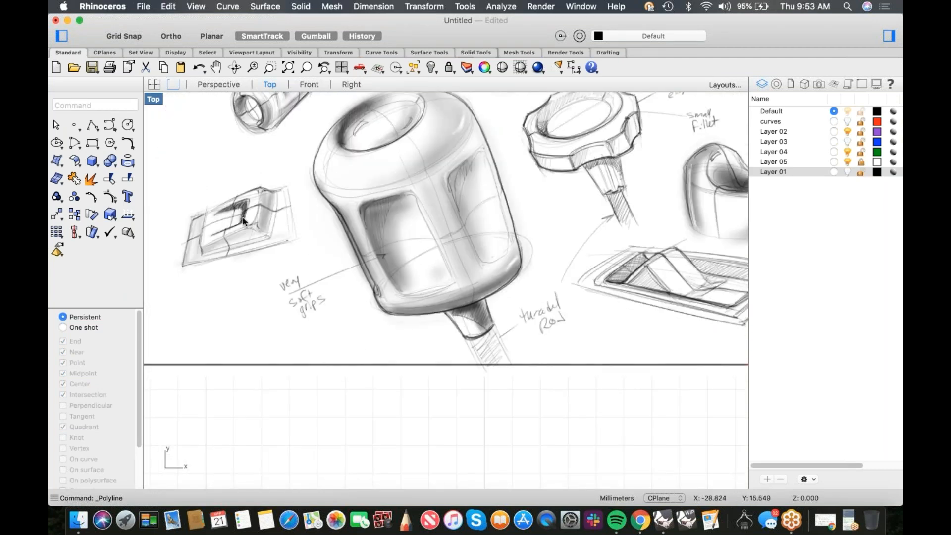
- Duplicate the inner U-shaped curve twice in place, uniformly scaling each copy down so the copies nest inside the original
scroll(225, 226, "down", 5)
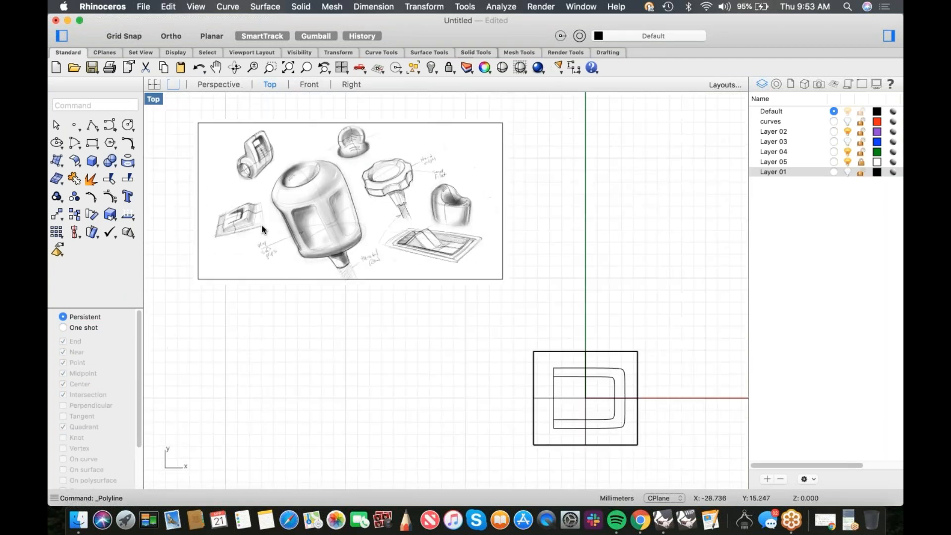
right_click_drag(617, 411, 565, 350)
scroll(565, 350, "up", 5)
left_click(510, 341)
key("super+c")
key("super+v")
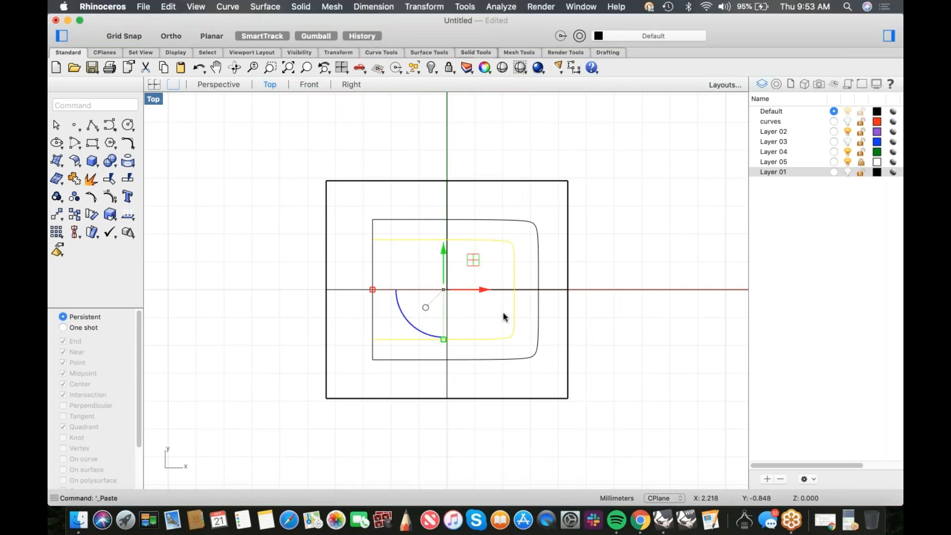
left_click_drag(443, 340, 445, 321, "shift")
key("super+v")
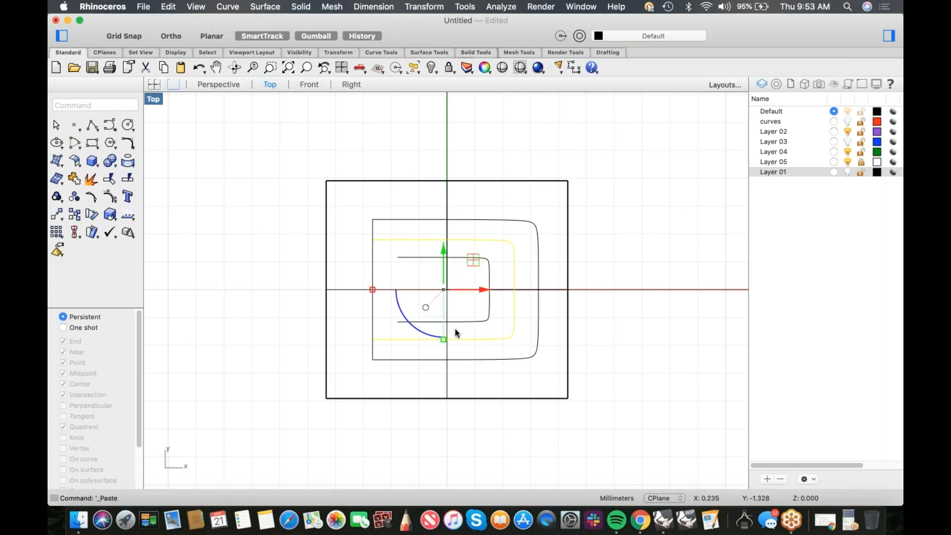
left_click_drag(444, 340, 443, 314, "shift")
left_click(412, 301)
- Draw a straight polyline between the two open ends of the larger new U-shaped curve
scroll(412, 301, "up", 5)
right_click_drag(388, 286, 360, 272)
left_click(93, 126)
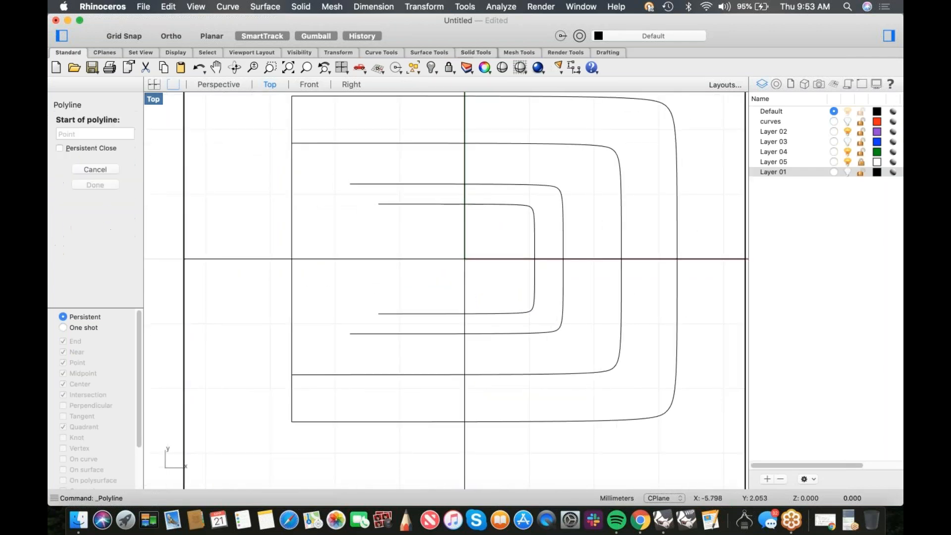
left_click(349, 184)
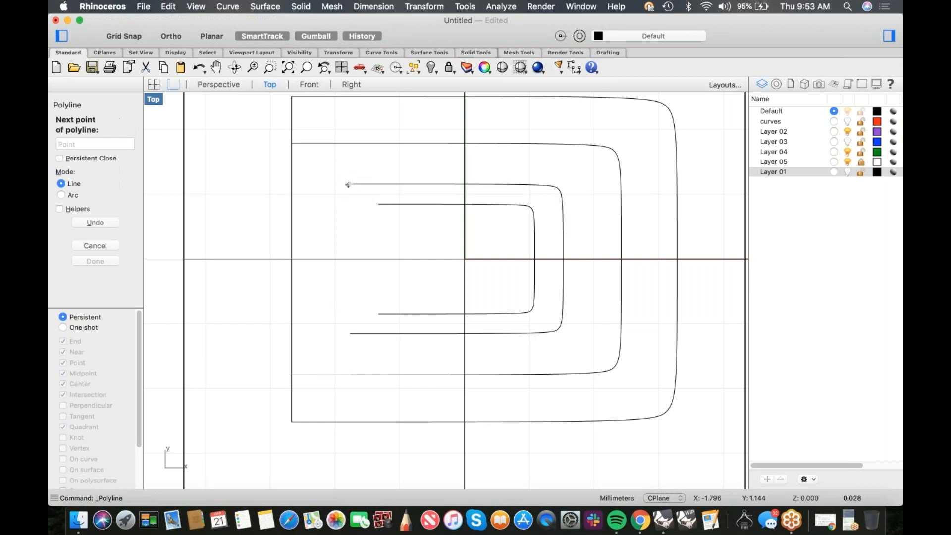
left_click(349, 334)
key("Return")
- Move the innermost curve's two open end points onto the new closing line and turn its control points off
left_click(391, 314)
right_click(427, 349)
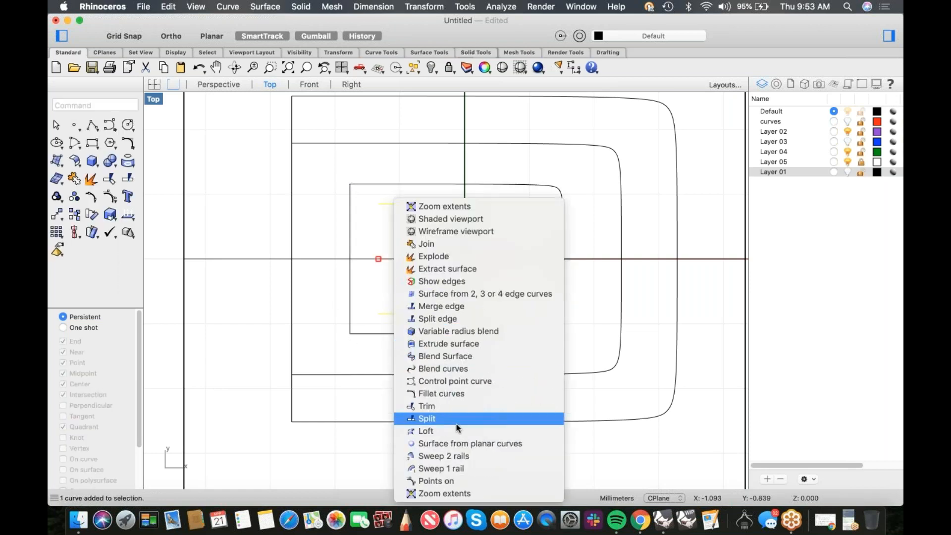
left_click(458, 480)
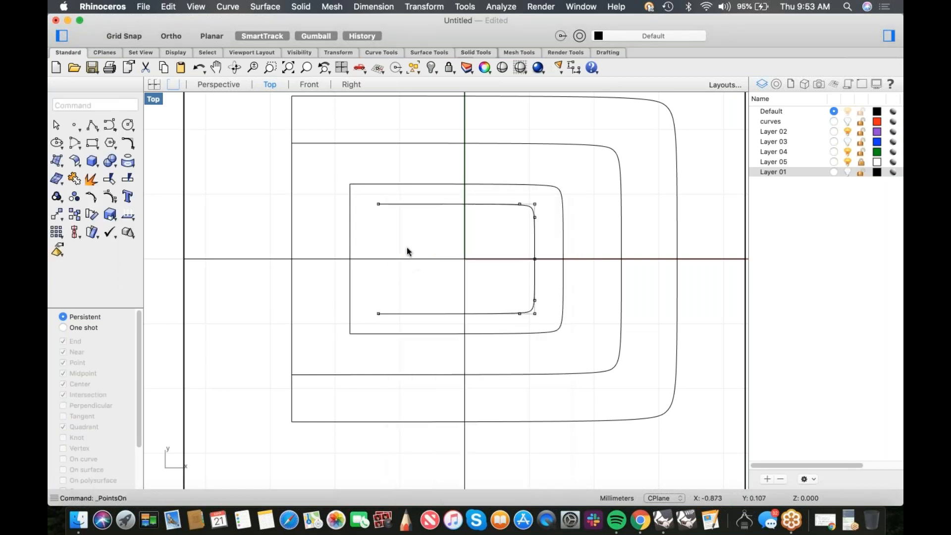
left_click_drag(371, 198, 391, 312)
left_click_drag(418, 259, 351, 291)
left_click(319, 292)
key("Escape")
scroll(347, 297, "down", 5)
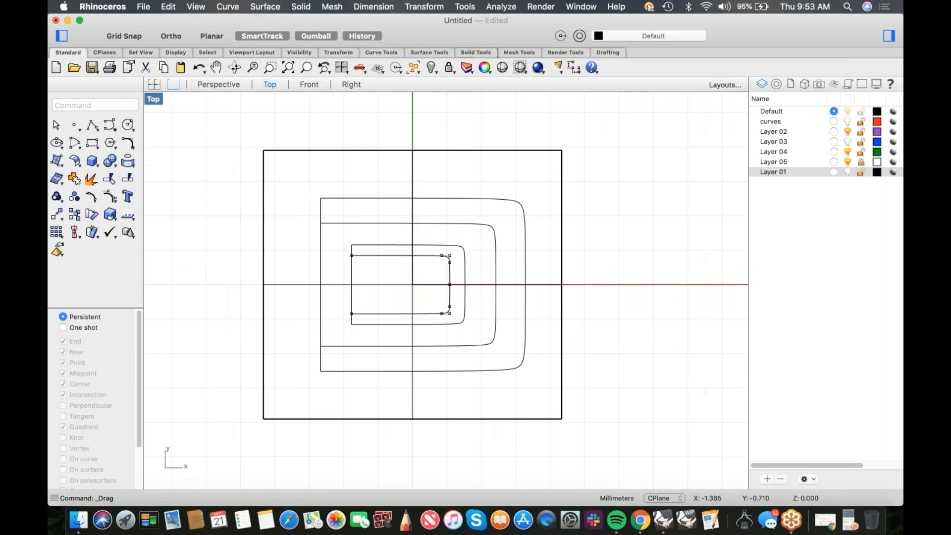
key("Escape")
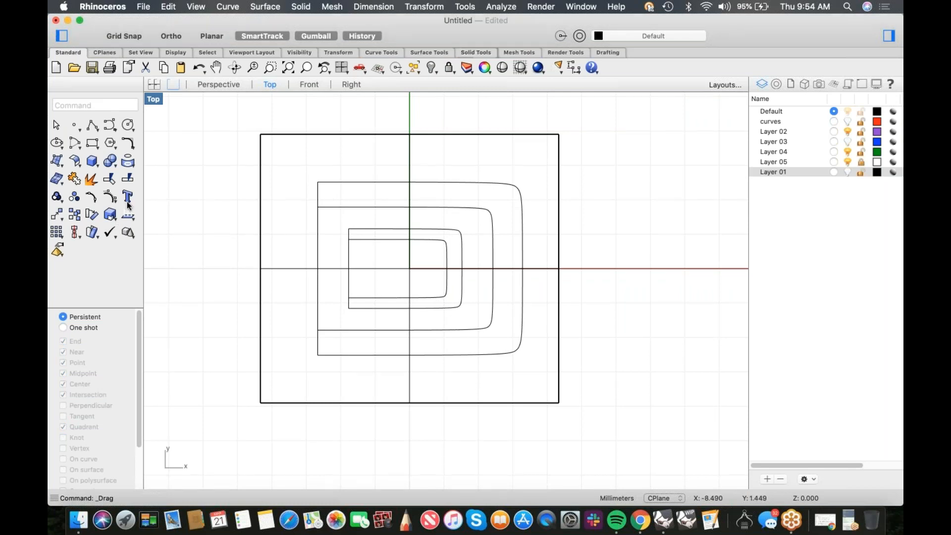
- Split the crowned surface with all the nested outlines and their closing lines
left_click(128, 180)
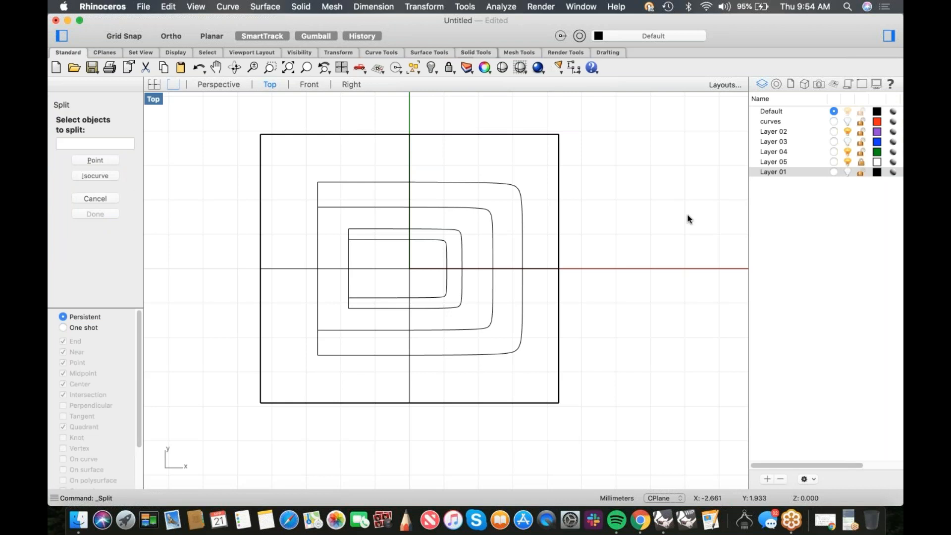
left_click(558, 231)
key("Return")
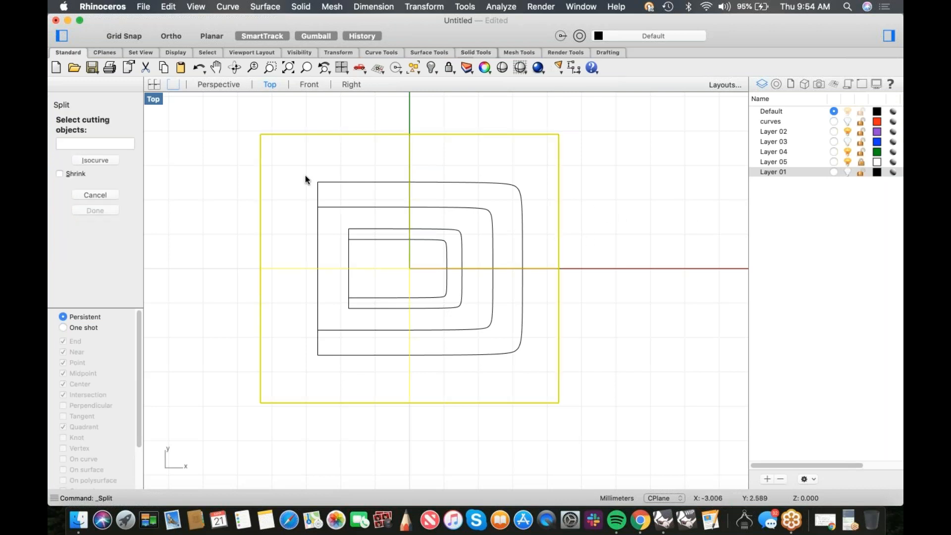
left_click_drag(430, 322, 538, 379)
key("Return")
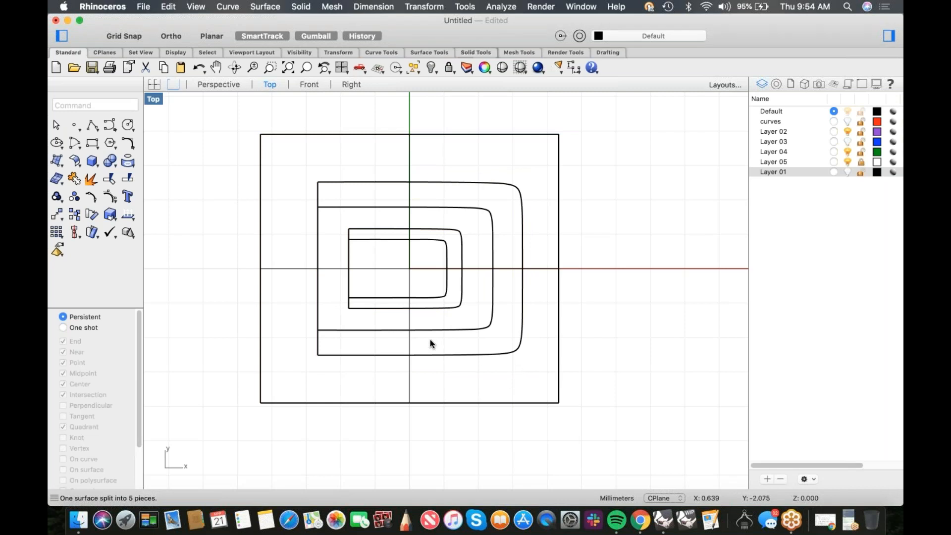
- Delete the outermost U-shaped band and undo both that deletion and the split of the surface
left_click(390, 346)
scroll(415, 305, "up", 5)
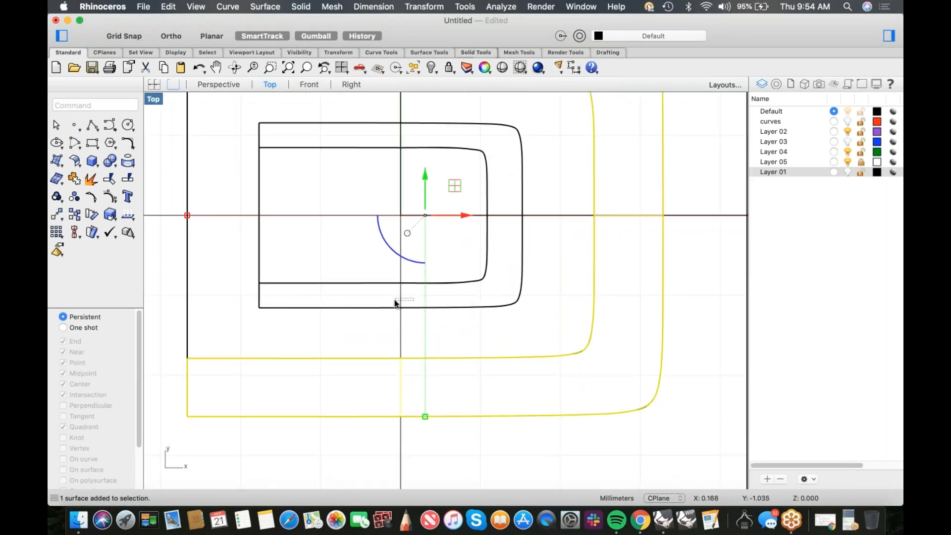
key("Delete")
scroll(422, 322, "down", 4)
type("perspective")
key("Return")
scroll(436, 310, "up", 5)
key("super+z")
right_click_drag(433, 322, 565, 354)
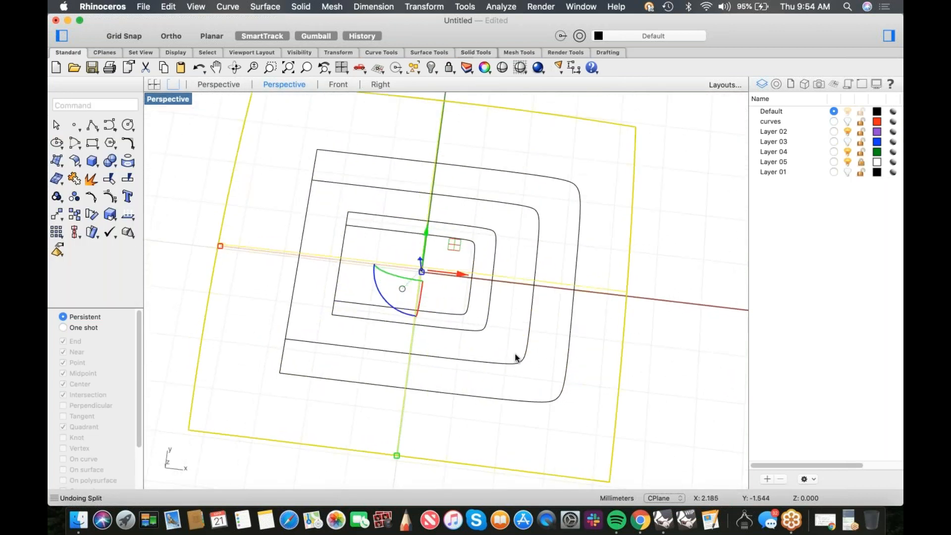
- Split the crowned surface in Top view using only the two outer U-shaped outlines and their straight closing line
key("super+1")
left_click(515, 409)
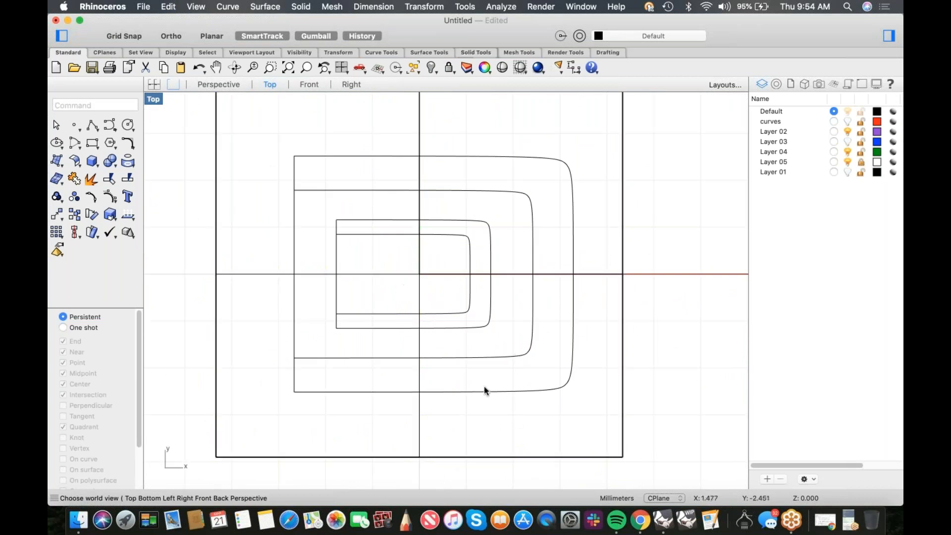
middle_click(501, 391)
left_click(622, 254)
right_click(614, 274)
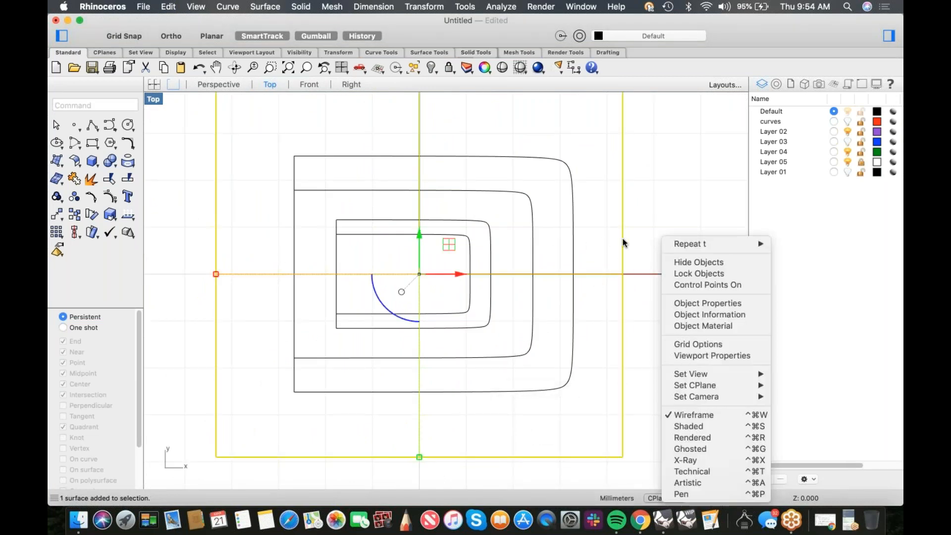
left_click(128, 185)
left_click(129, 185)
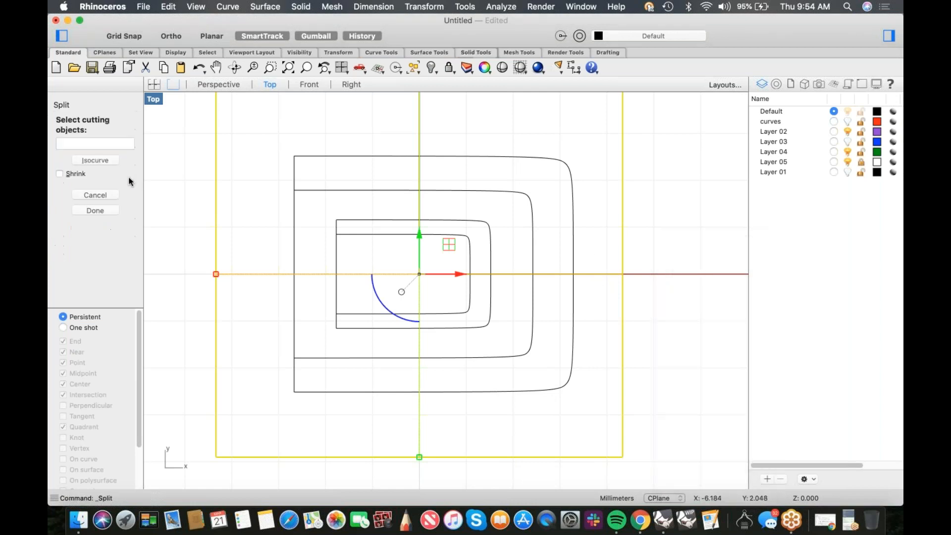
left_click(573, 286)
left_click(534, 295)
key("Return")
key("Escape")
- Delete the U-shaped band between the two outer outlines and display the Perspective view shaded
left_click(550, 287)
key("Delete")
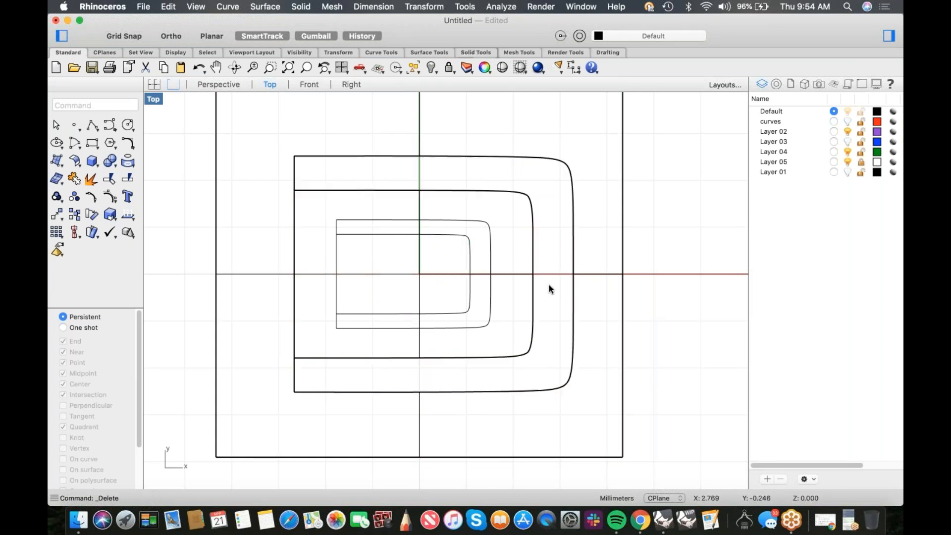
key("ctrl+F4")
middle_click(550, 285)
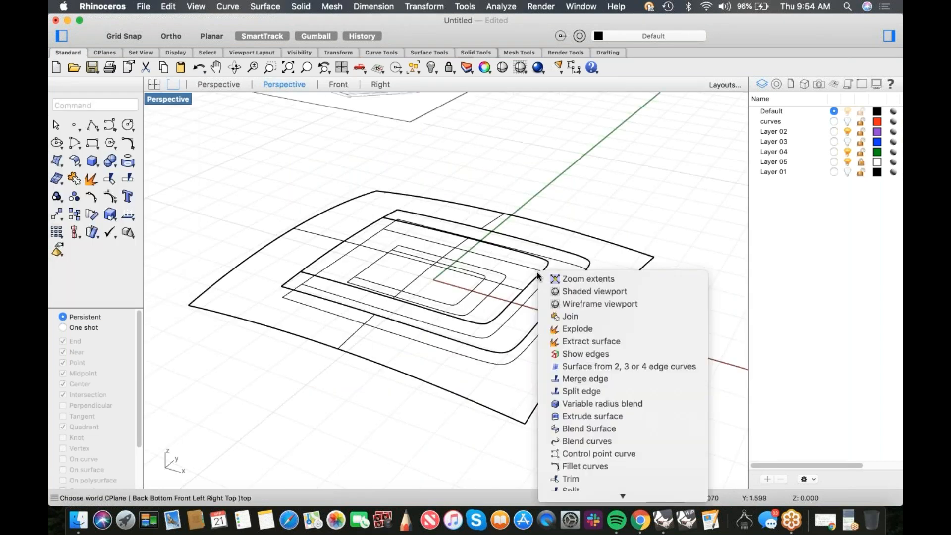
left_click(554, 292)
scroll(503, 296, "up", 3)
- Turn on the inner panel's control points and shrink its underlying surface to the trimmed boundary with ShrinkTrimmedSrf
left_click(502, 293)
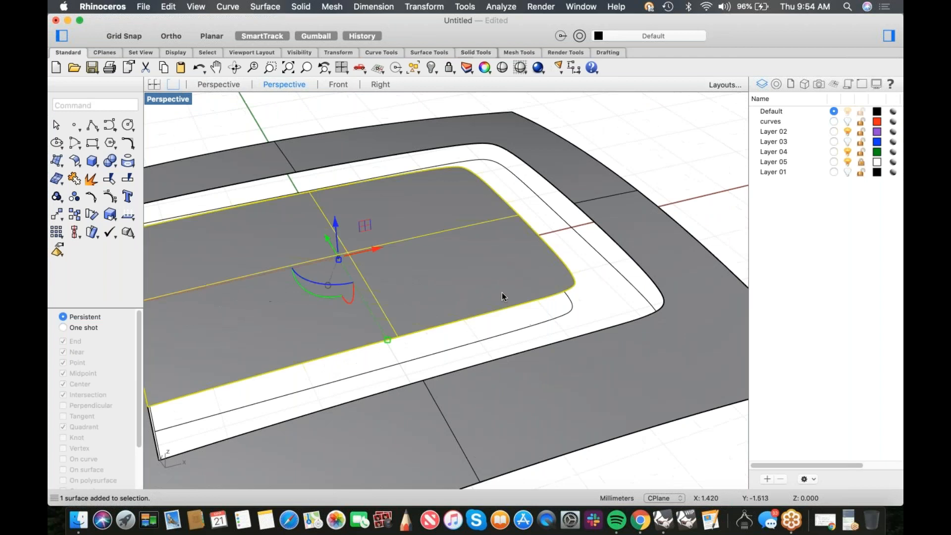
scroll(523, 269, "up", 2)
middle_click(516, 270)
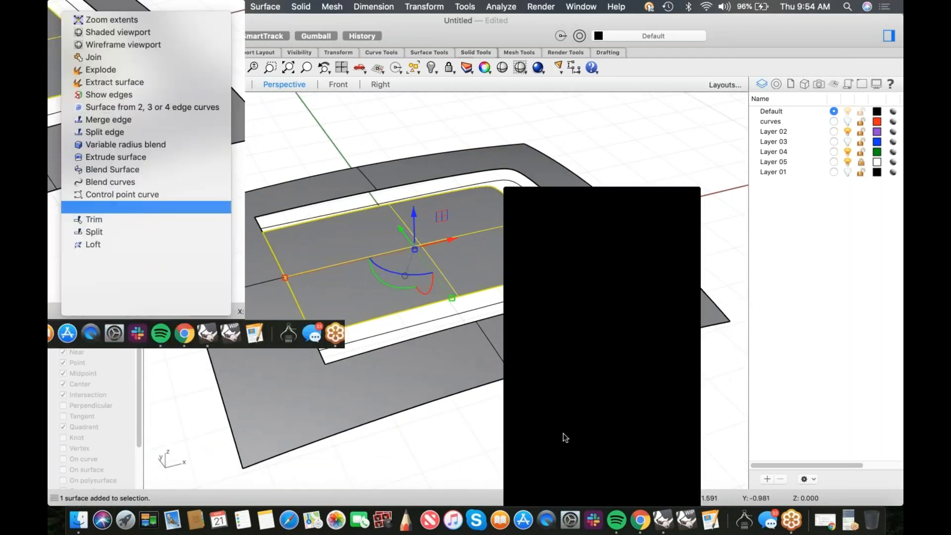
left_click(569, 481)
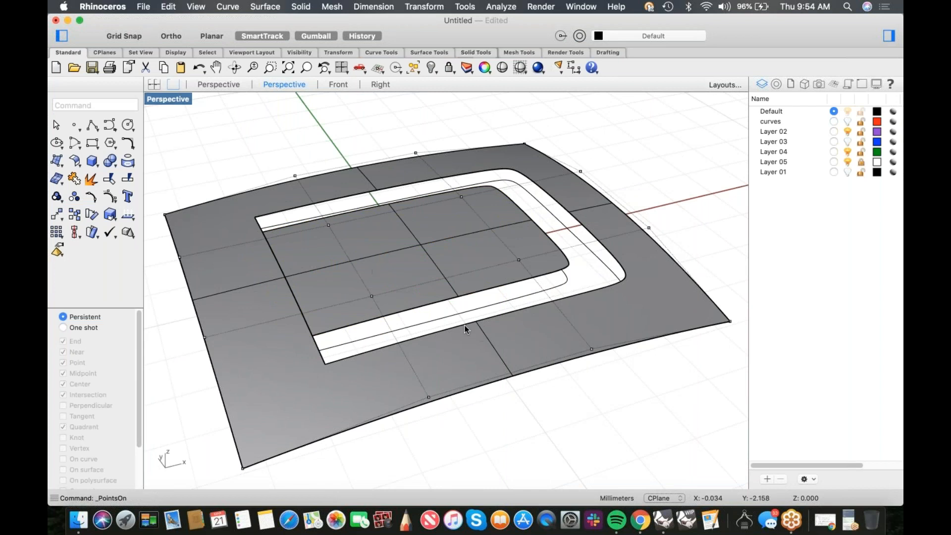
type("ShrinkTrimmedSrf")
key("Return")
left_click(465, 267)
key("Return")
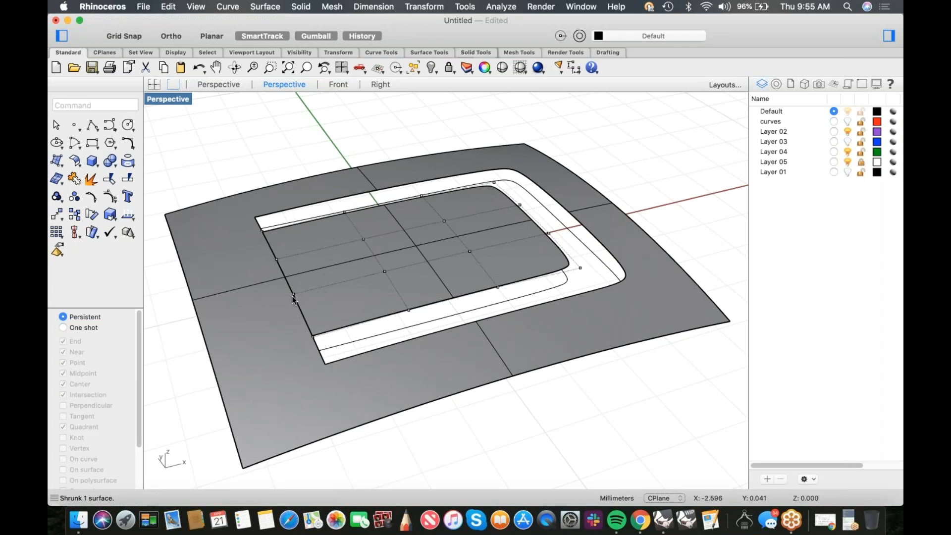
- Bend the inner panel's control points upward in Front view, leaving out the row along the straight edge, with a horizontal spine
right_click_drag(322, 298, 383, 174)
left_click_drag(363, 155, 572, 322)
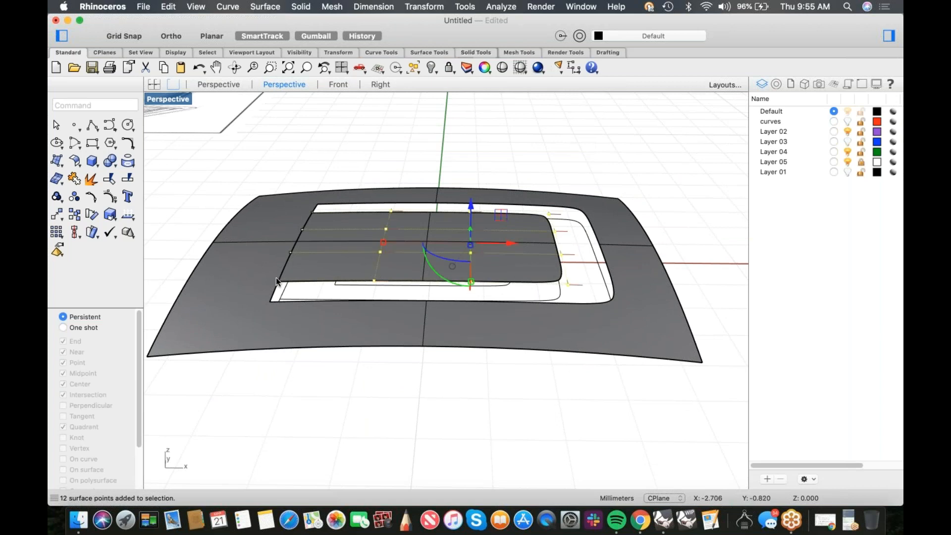
key("ctrl+super+f")
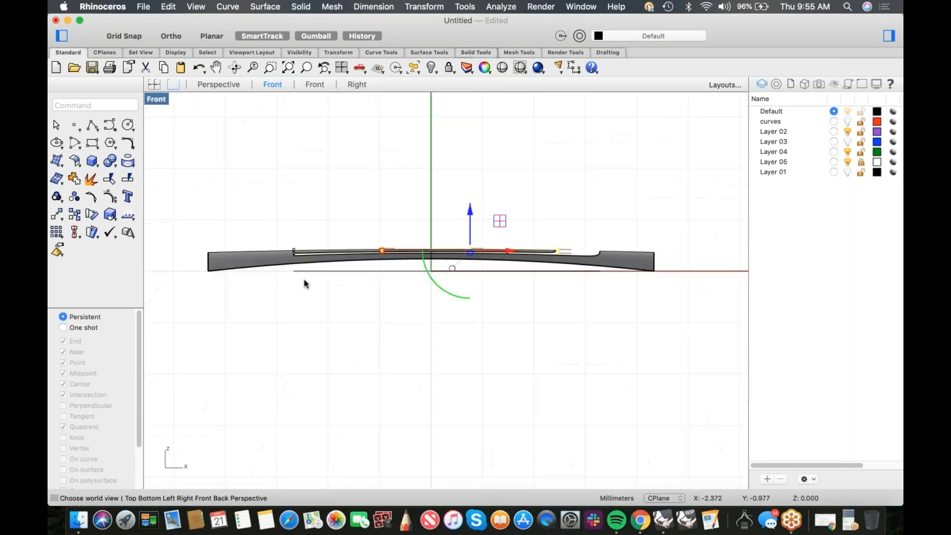
type("bend")
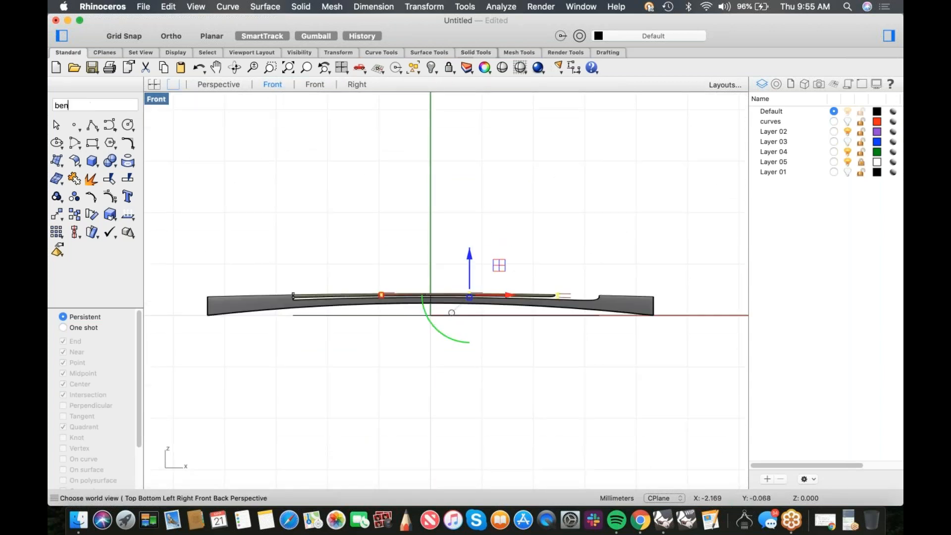
key("Return")
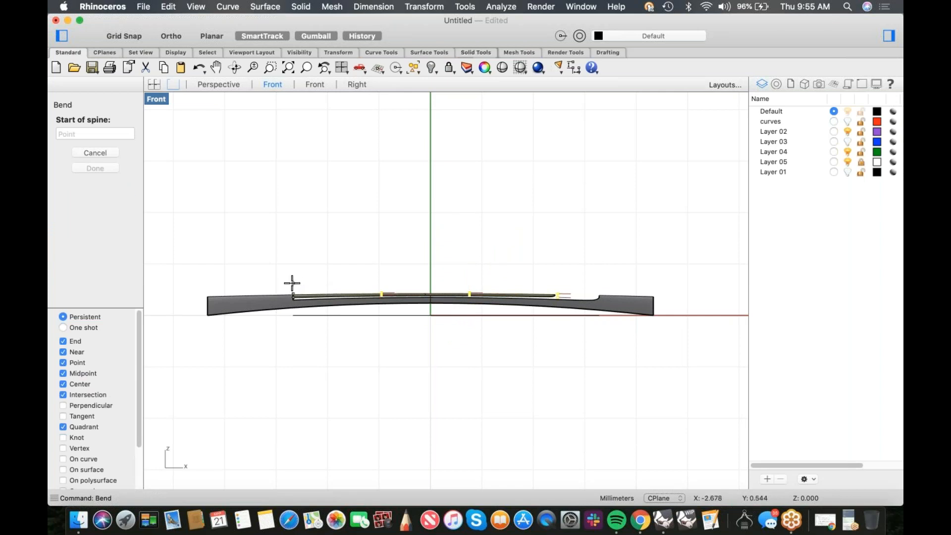
left_click(323, 293)
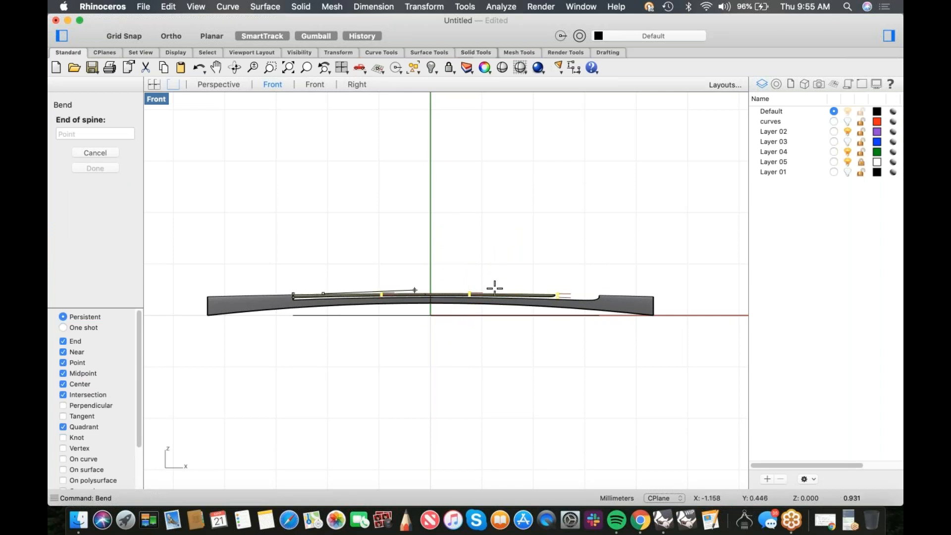
key("shift")
left_click(570, 293, "shift")
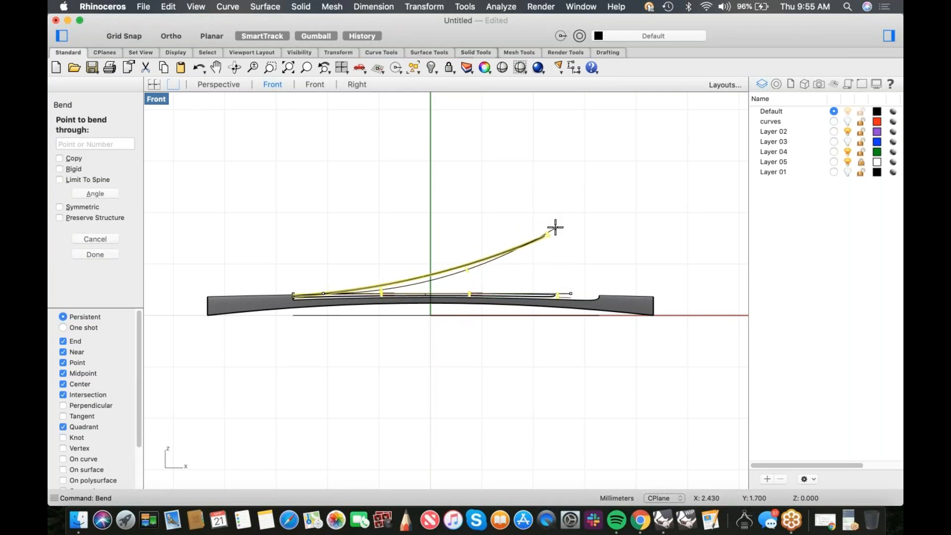
left_click(555, 230)
left_click(384, 222)
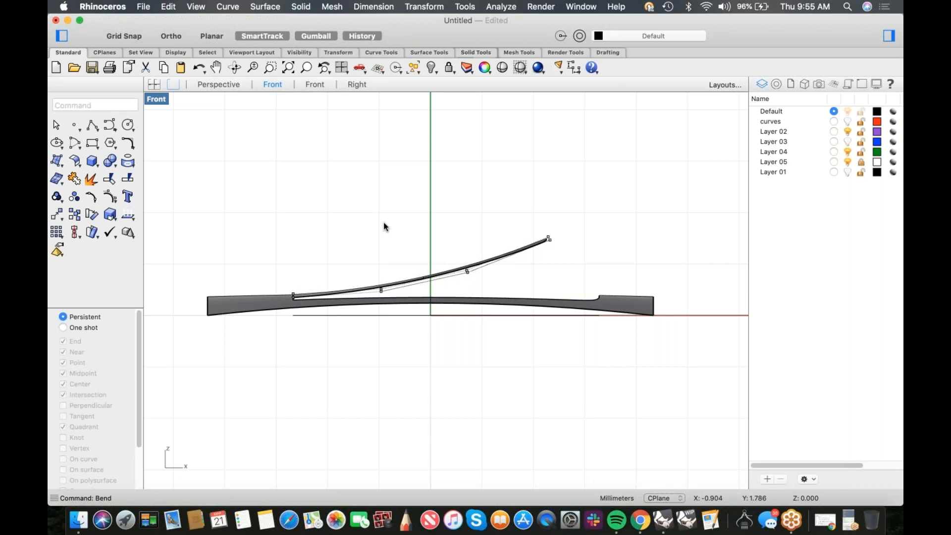
- Join the bent inner panel and the surrounding frame surface in the Perspective view
key("ctrl+F4")
right_click_drag(288, 297, 380, 325)
scroll(379, 325, "up", 6)
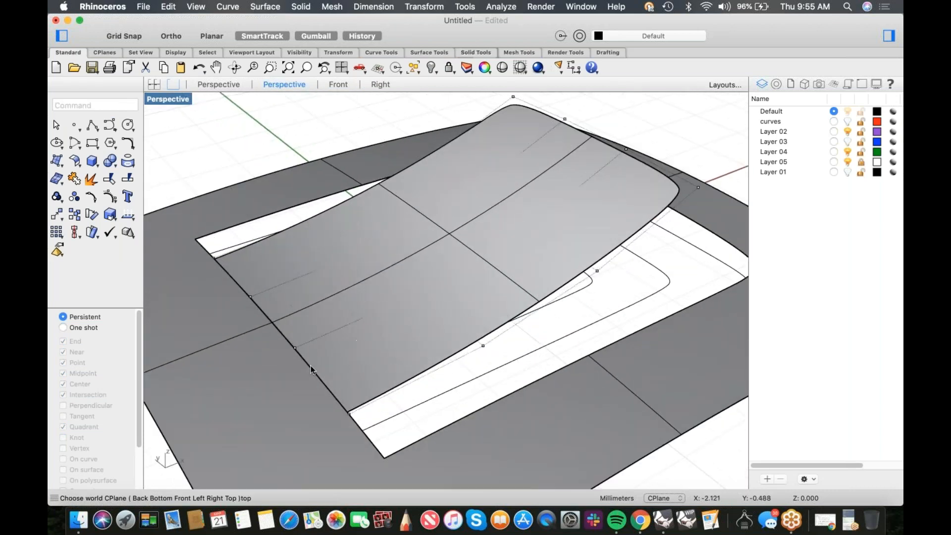
left_click(343, 359)
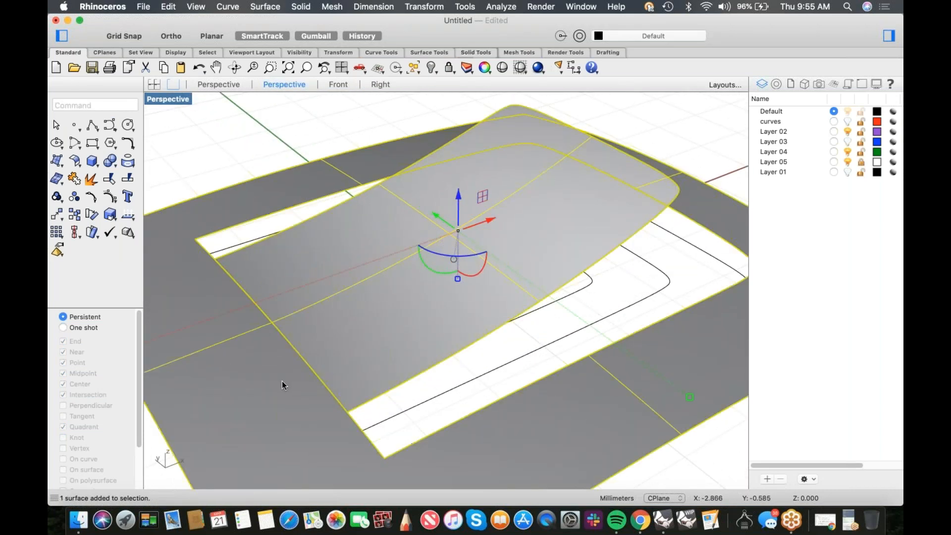
key("super+j")
- Check the joined surfaces for naked edges with Show Edges
scroll(310, 358, "down", 4)
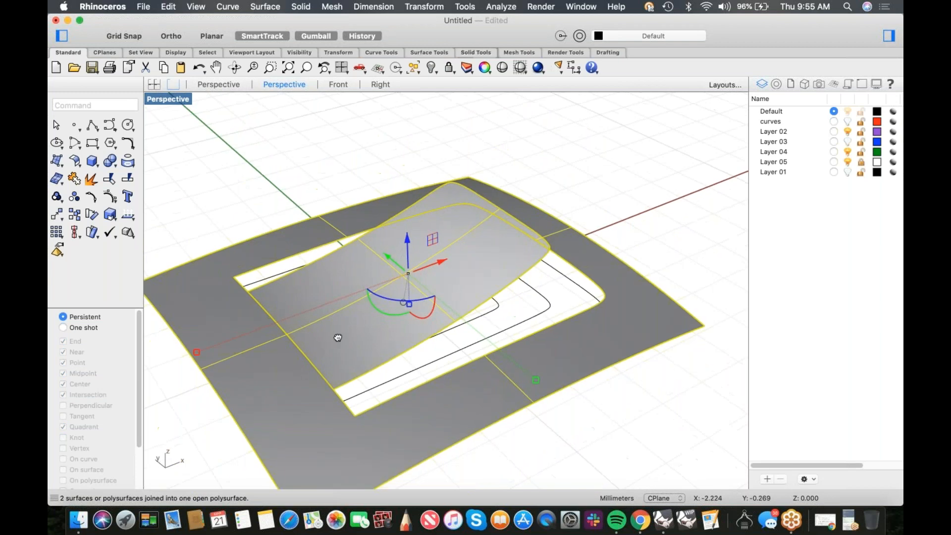
middle_click(243, 395)
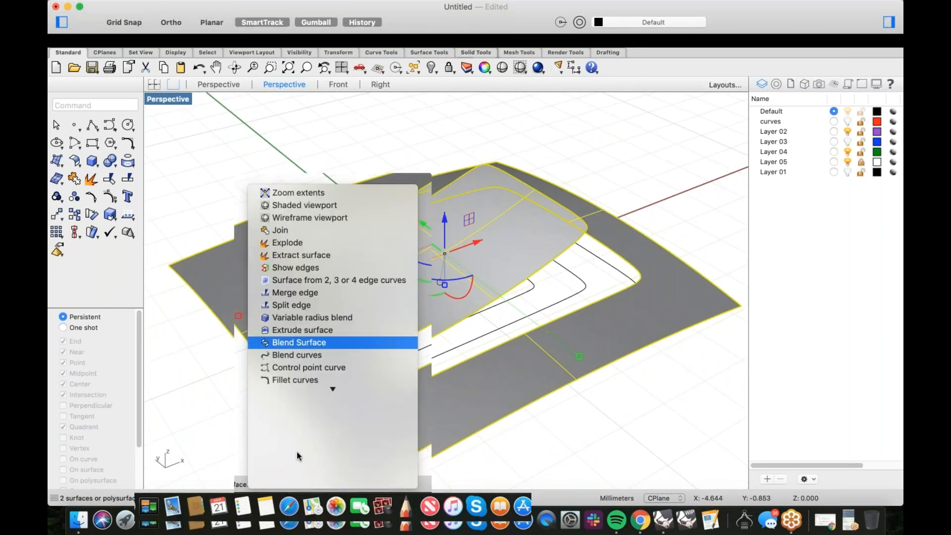
left_click(297, 280)
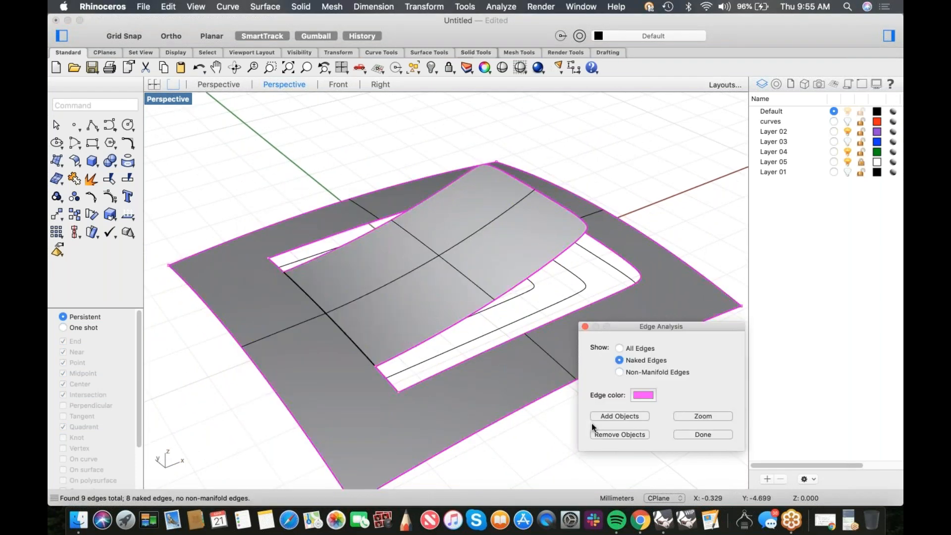
- Examine the joined panel and frame from several angles, including a shaded display without surface wires
right_click_drag(296, 281, 410, 365)
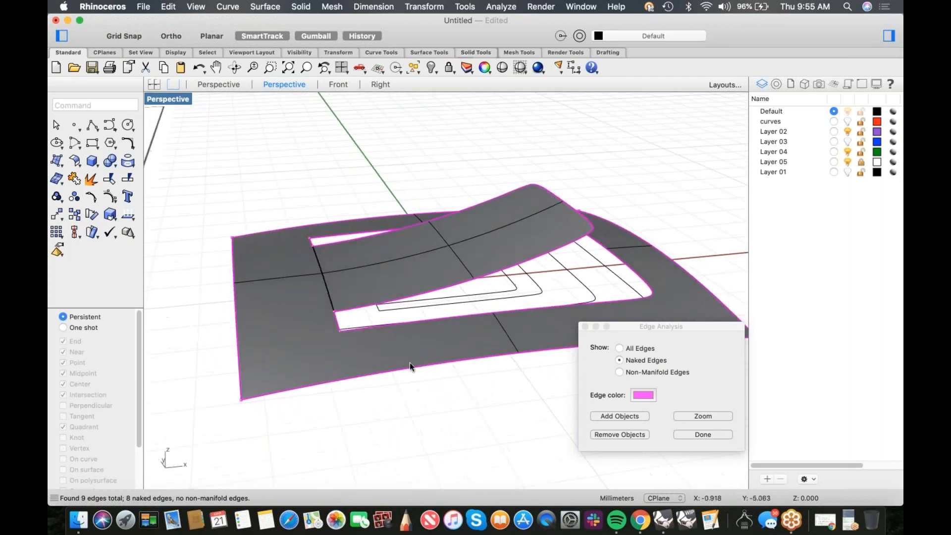
right_click_drag(419, 279, 504, 99)
left_click(504, 69)
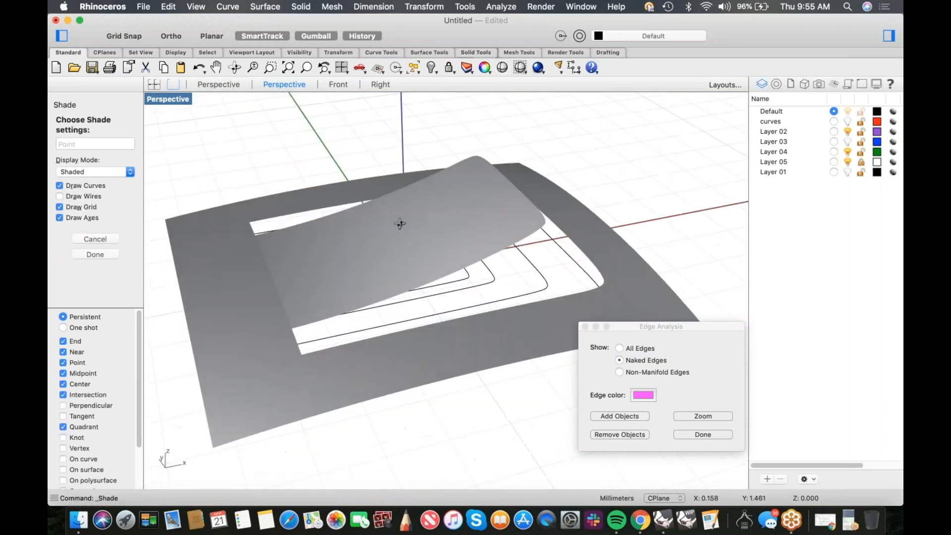
mouse_move(400, 224)
right_mouse_down()
mouse_move(405, 203)
mouse_move(446, 212)
mouse_move(394, 226)
right_mouse_up()
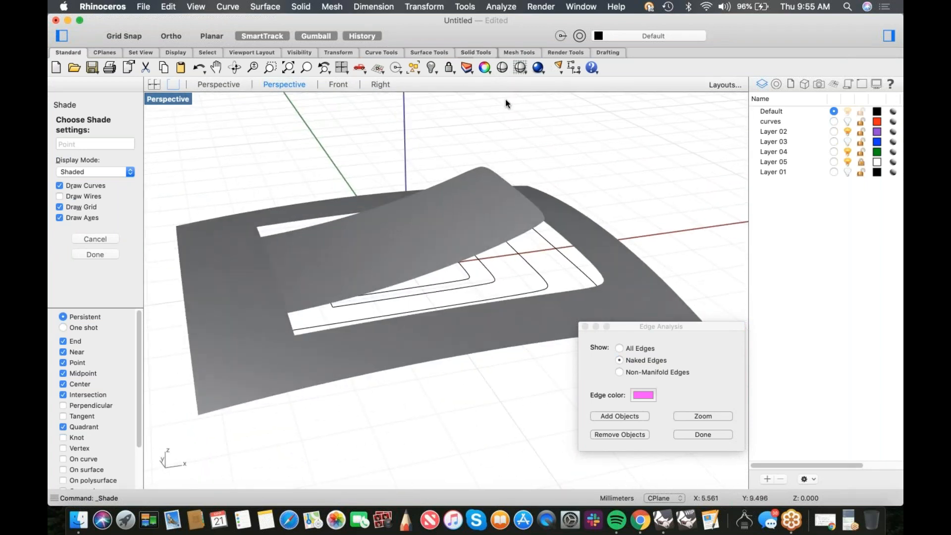
key("Return")
right_click_drag(317, 278, 366, 272)
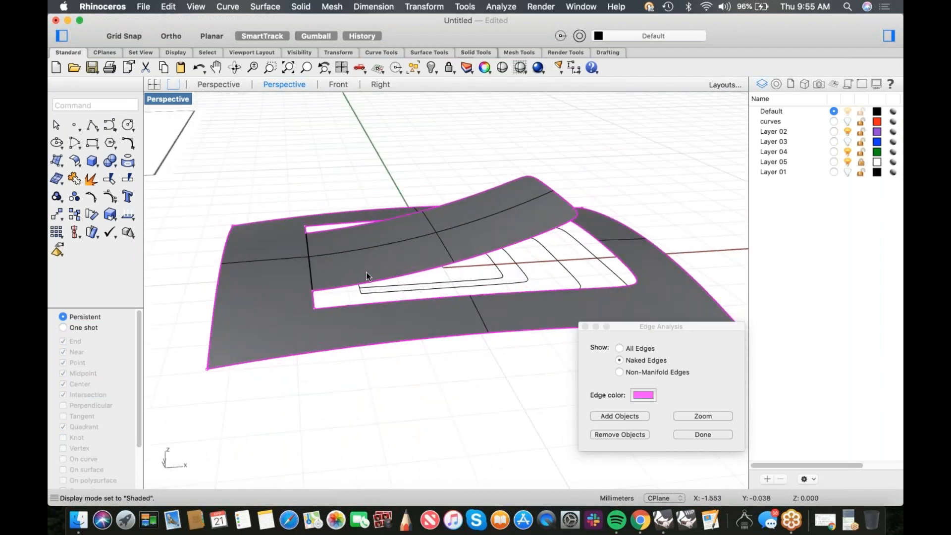
- Extract the bent inner panel from the joined polysurface
right_click(369, 269)
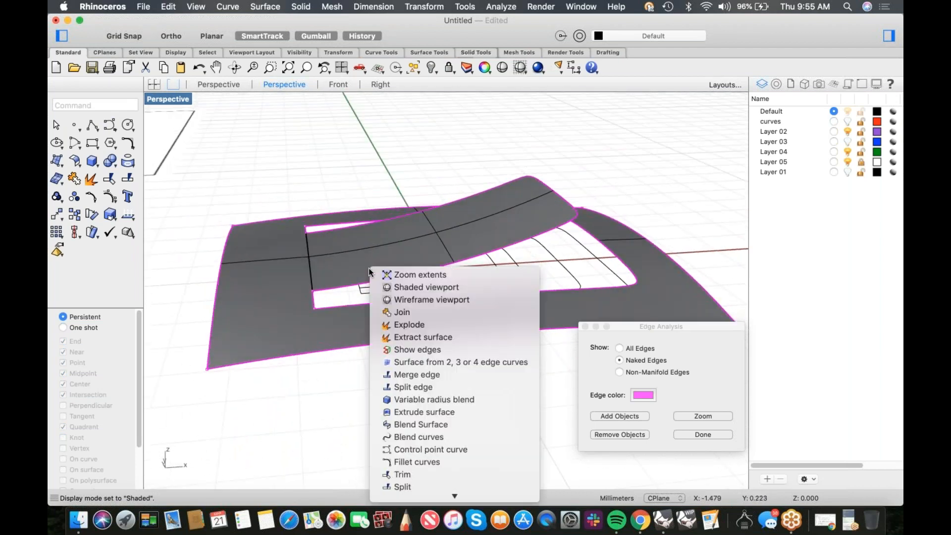
left_click(399, 326)
right_click(400, 327)
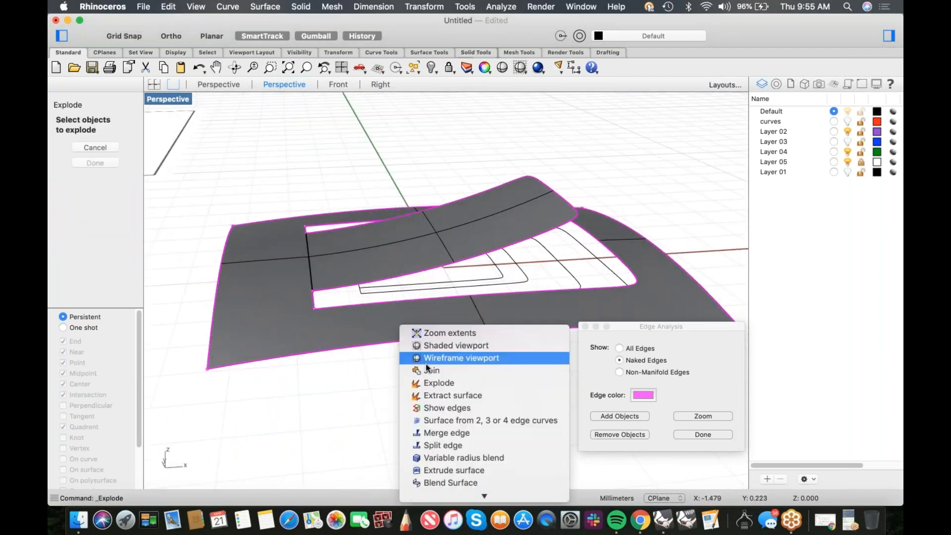
left_click(433, 394)
left_click(333, 221)
key("Return")
right_click_drag(333, 218, 358, 276)
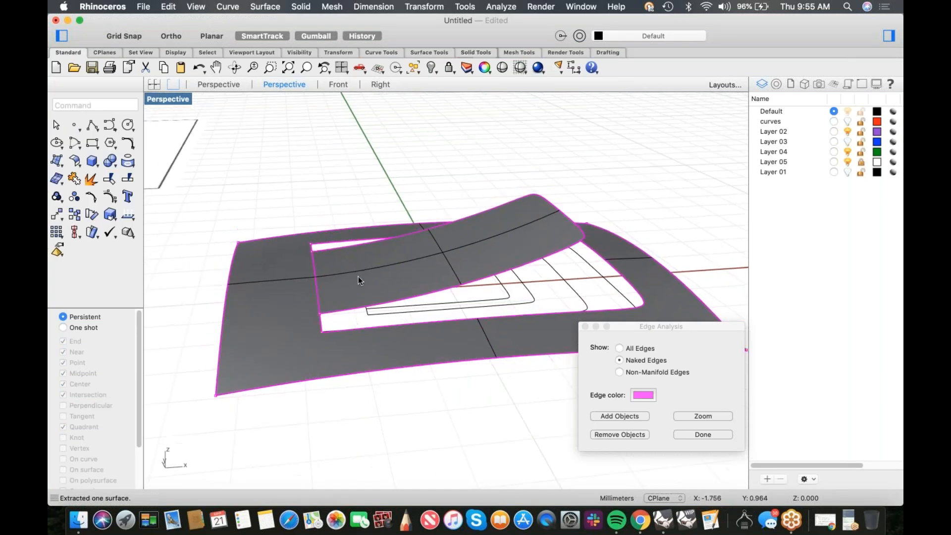
- Turn on the inner panel's control points and try to match its straight edge to the frame with MatchSrf
right_click(358, 276)
scroll(411, 444, "down", 3)
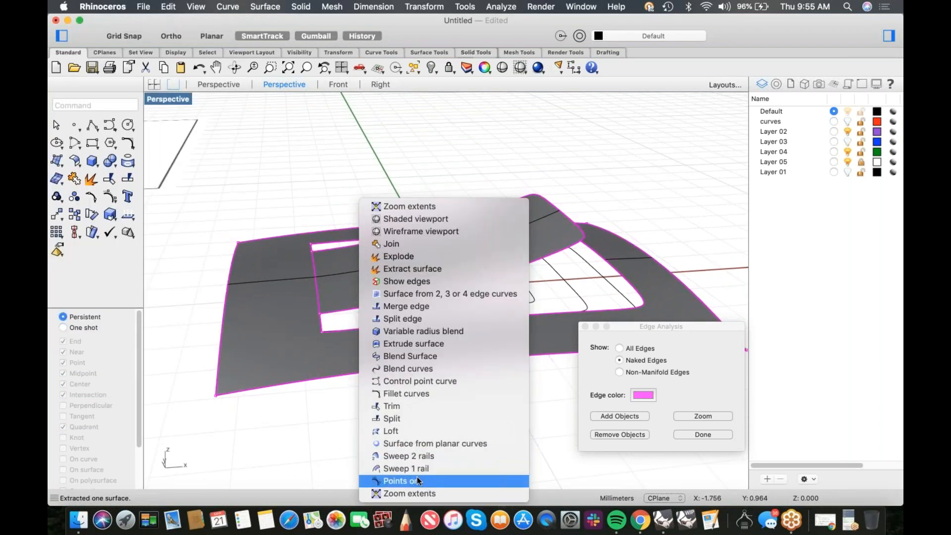
left_click(417, 480)
left_click(370, 298)
right_click(371, 299)
right_click_drag(370, 298, 342, 317)
type("mand: MatchSrf")
key("Return")
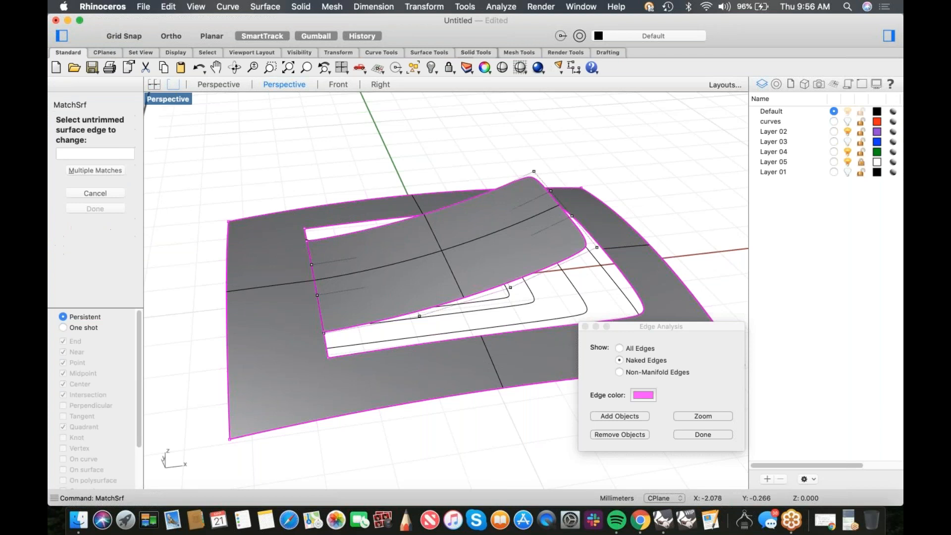
left_click(321, 305)
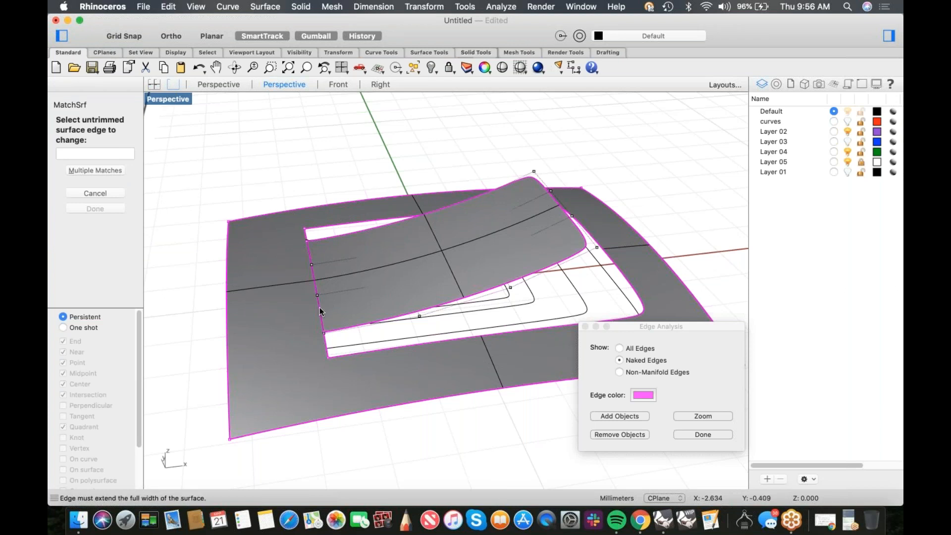
right_click_drag(320, 307, 406, 314)
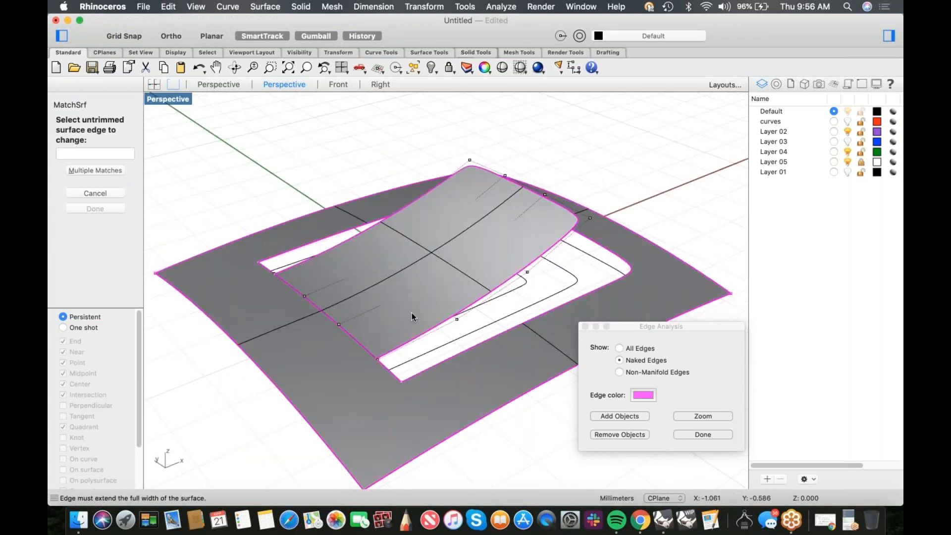
key("Escape")
middle_click(424, 311)
left_click(307, 212)
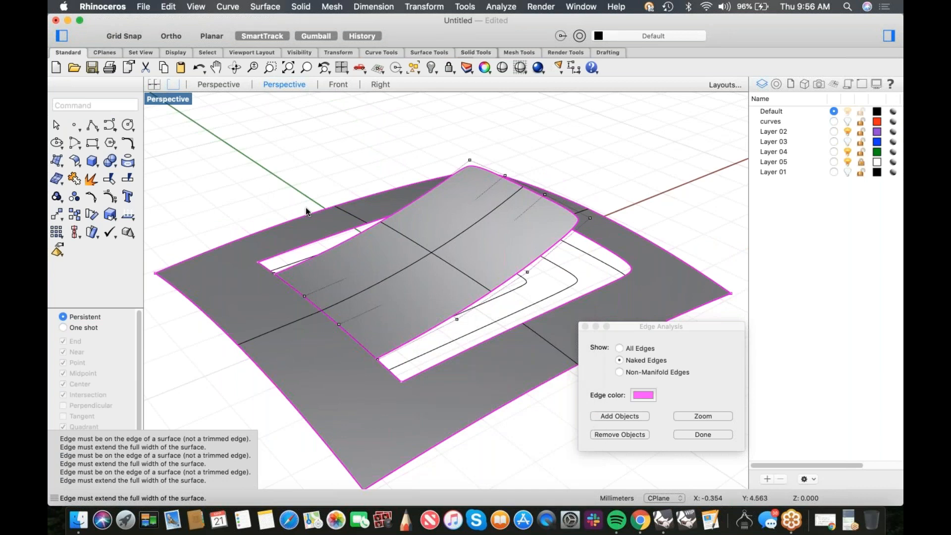
middle_click(306, 212)
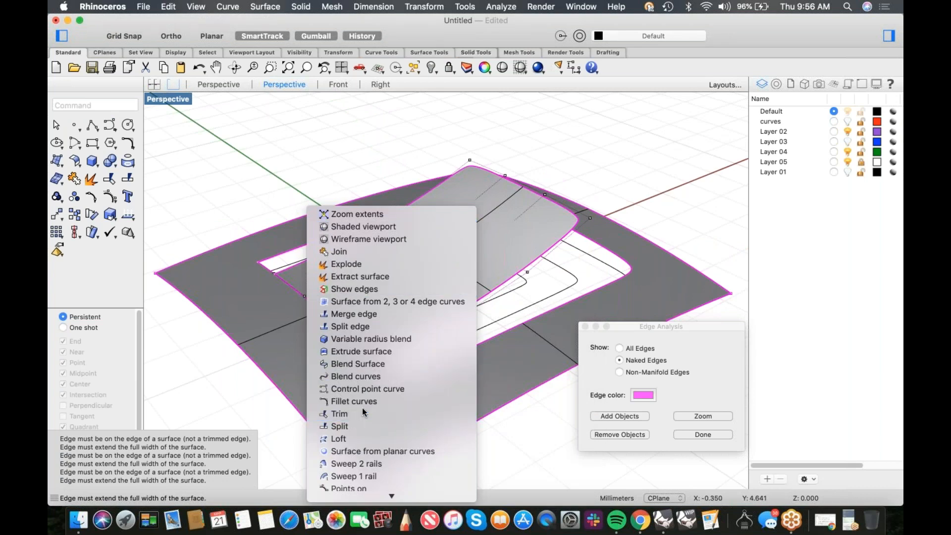
left_click(340, 413)
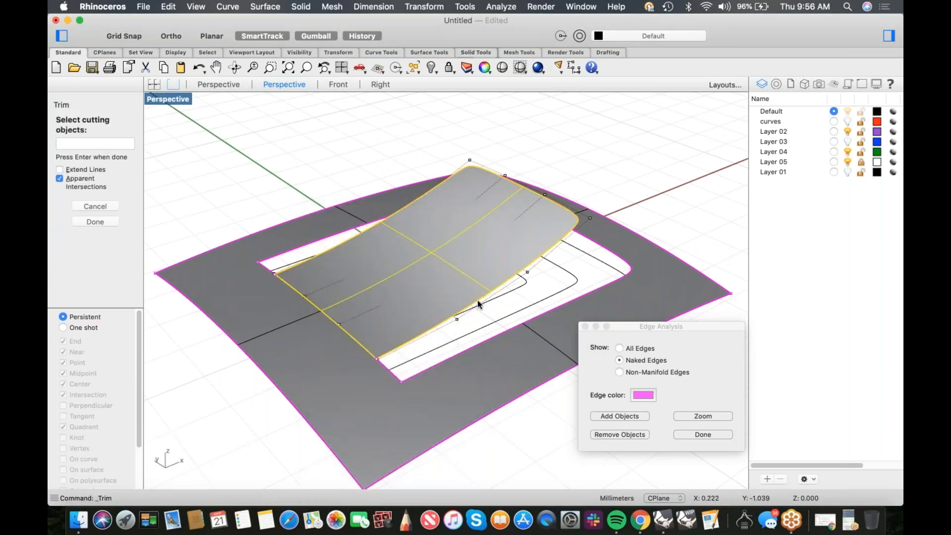
key("Escape")
middle_click(416, 287)
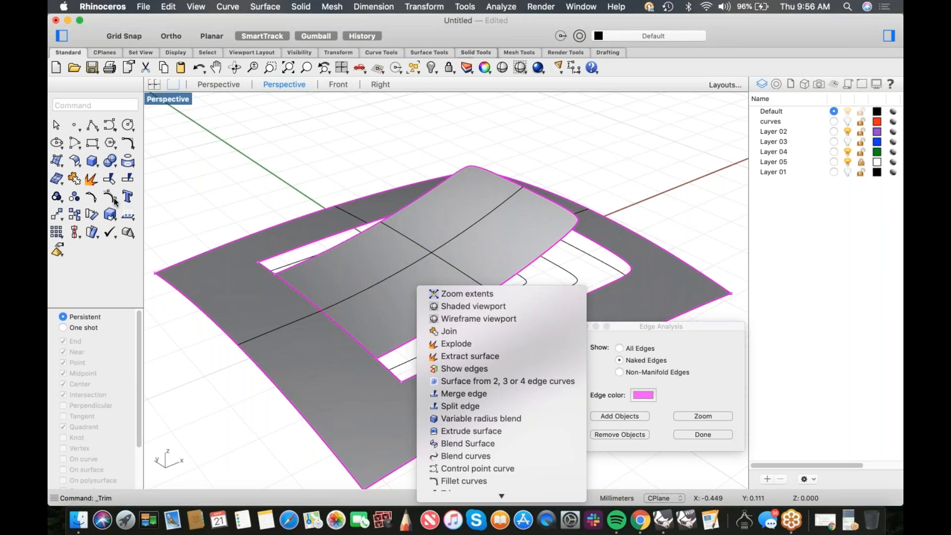
- Untrim the inner panel's rounded U-shaped edge to restore its square corners, without keeping the trim objects
left_click(111, 182)
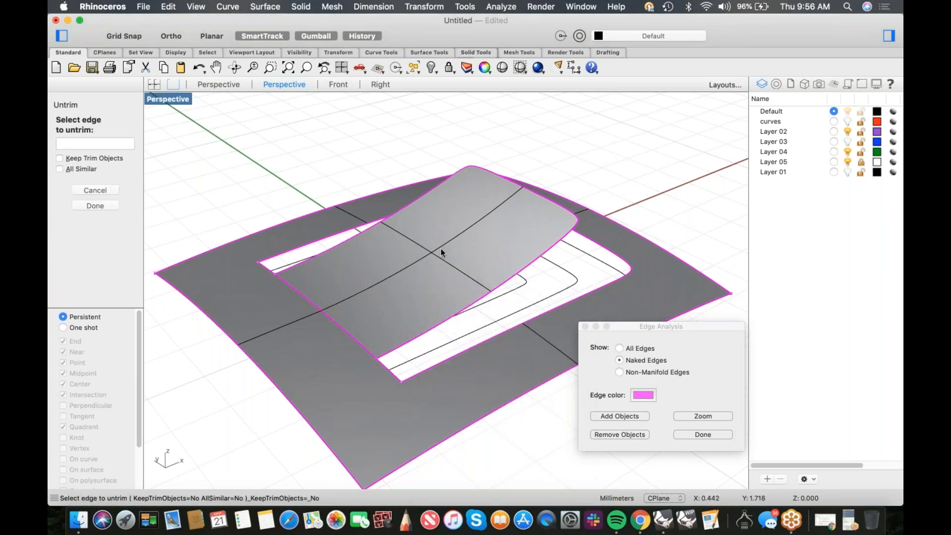
left_click(552, 242)
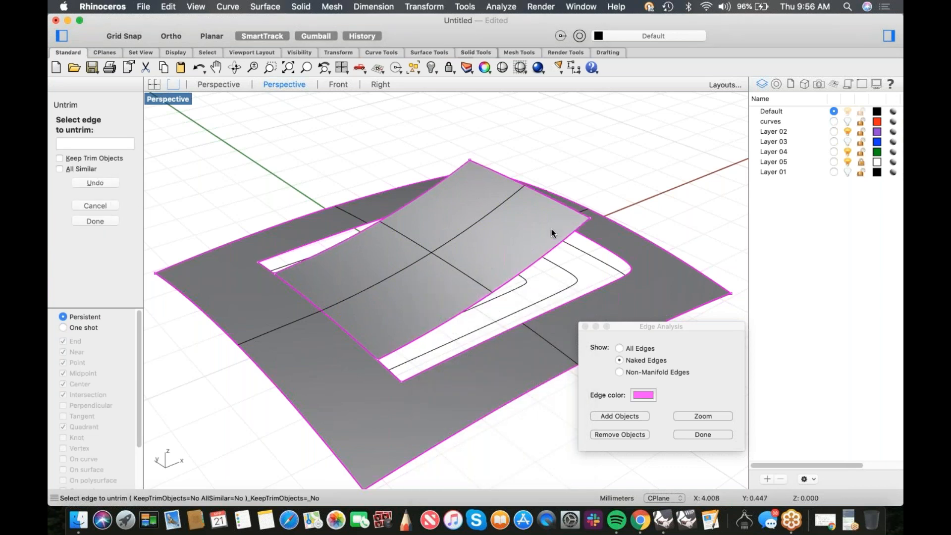
type("mat")
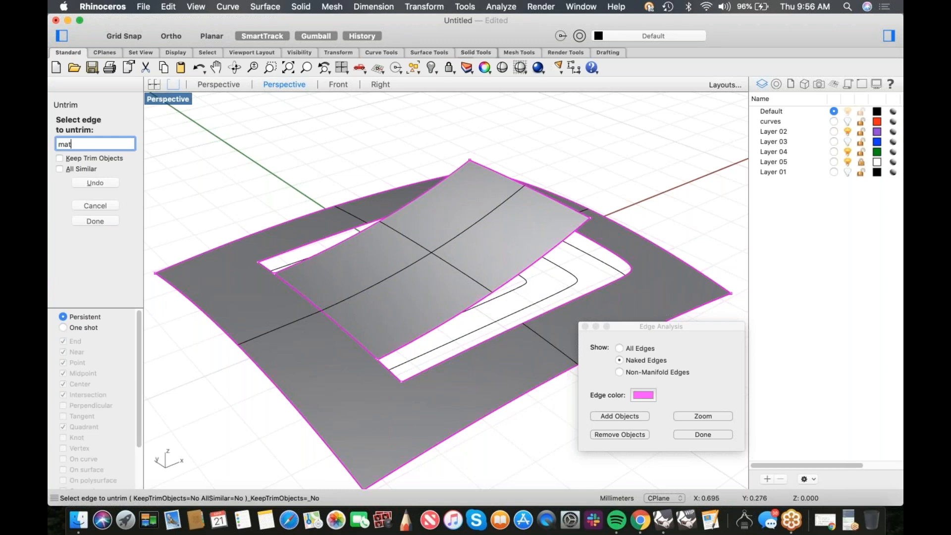
type("chs")
key("Escape")
key("Escape")
- Match the untrimmed panel's straight edge to the frame with MatchSrf, using Tangency, Refine match, closest points and Preserve opposite end
type("matchs")
key("Return")
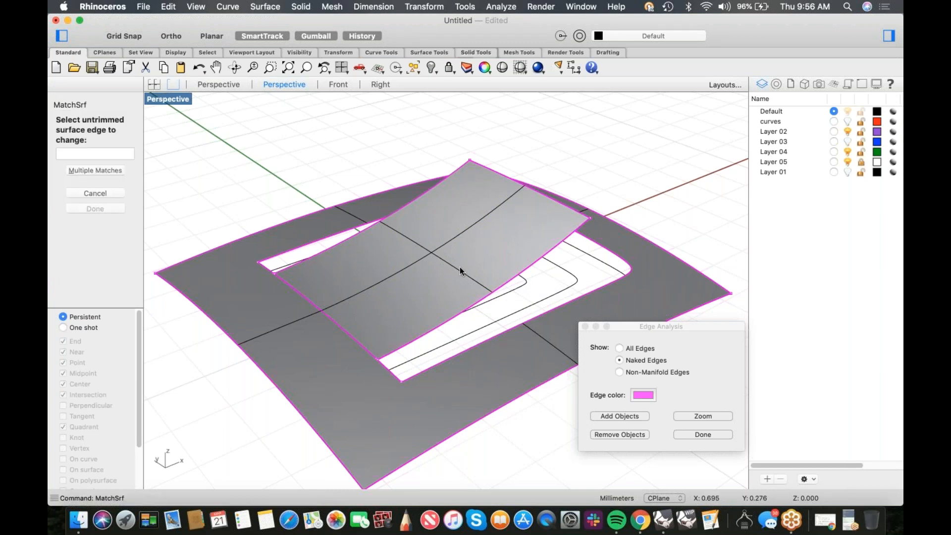
left_click(360, 343)
left_click(365, 341)
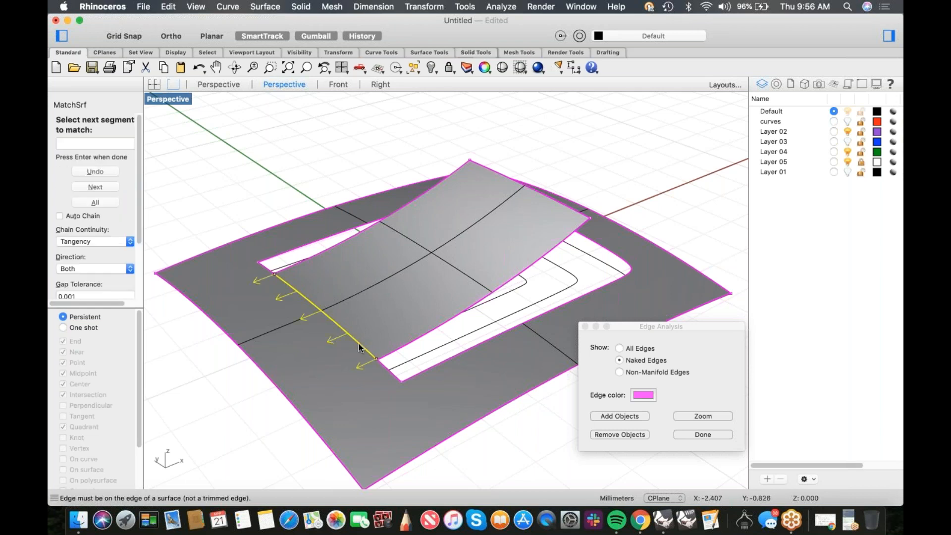
key("Return")
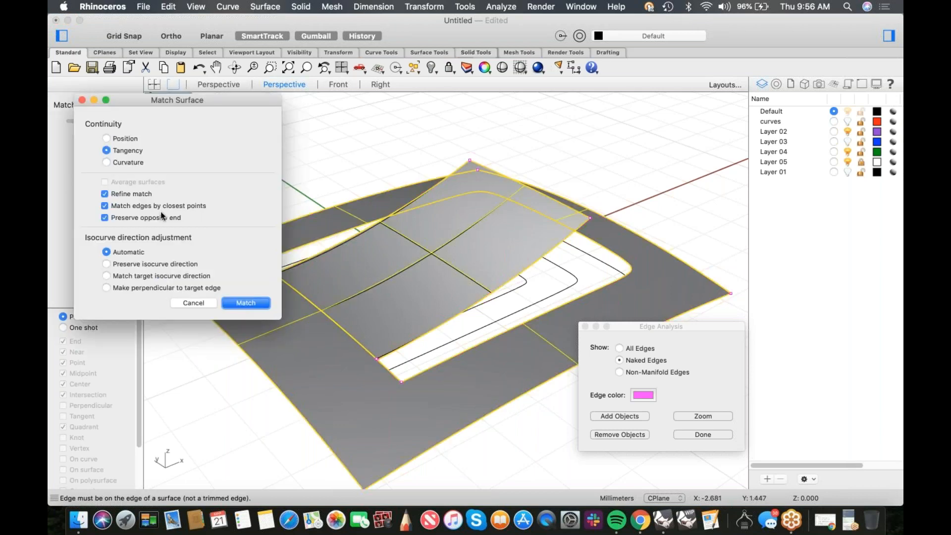
left_click(246, 303)
mouse_move(379, 326)
right_mouse_down()
mouse_move(361, 320)
mouse_move(366, 333)
mouse_move(379, 331)
mouse_move(342, 323)
right_mouse_up()
- In a wireframe Top view, shift the U-shaped outline toward the straight edge and scale it down slightly to fit within the panel
left_click(379, 332)
key("ctrl+F1")
middle_click(414, 269)
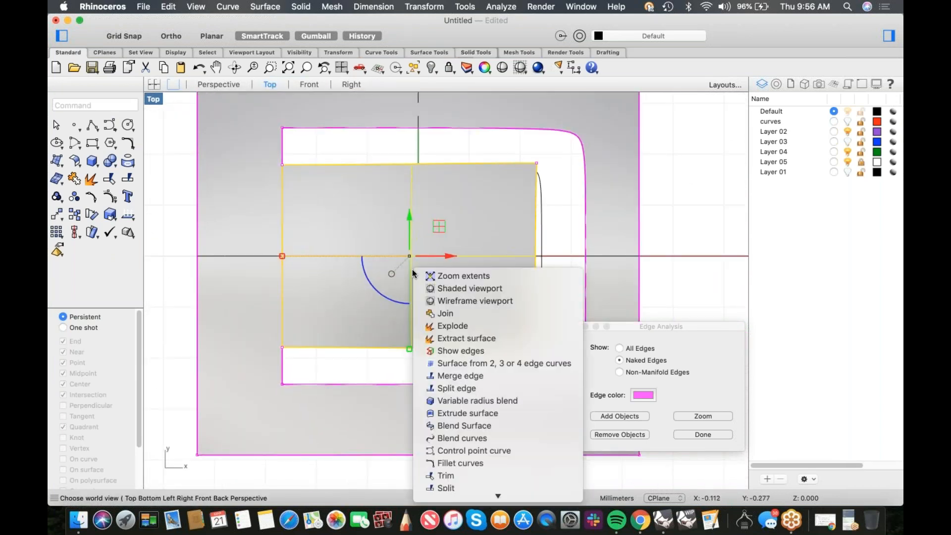
left_click(438, 301)
left_click(548, 204)
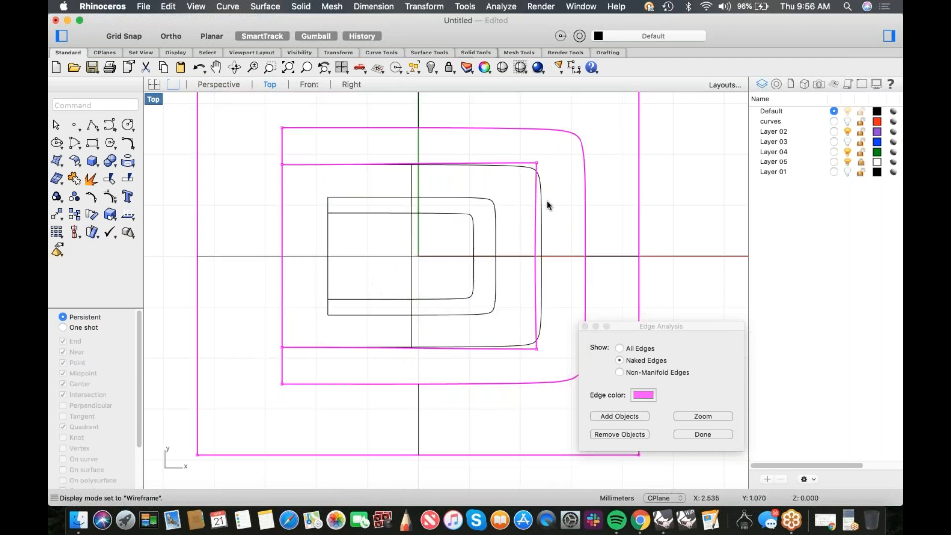
scroll(546, 203, "up", 2)
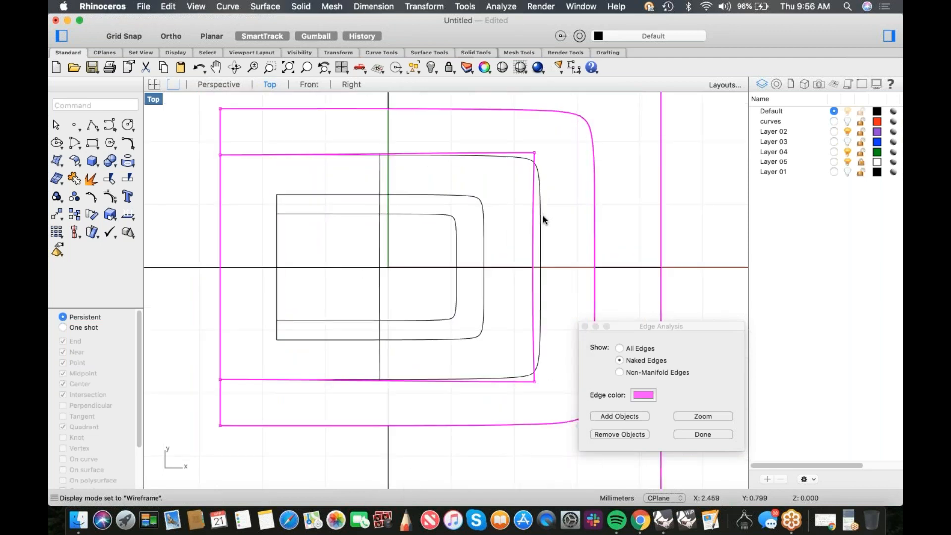
left_click(542, 218)
left_click_drag(426, 271, 369, 264)
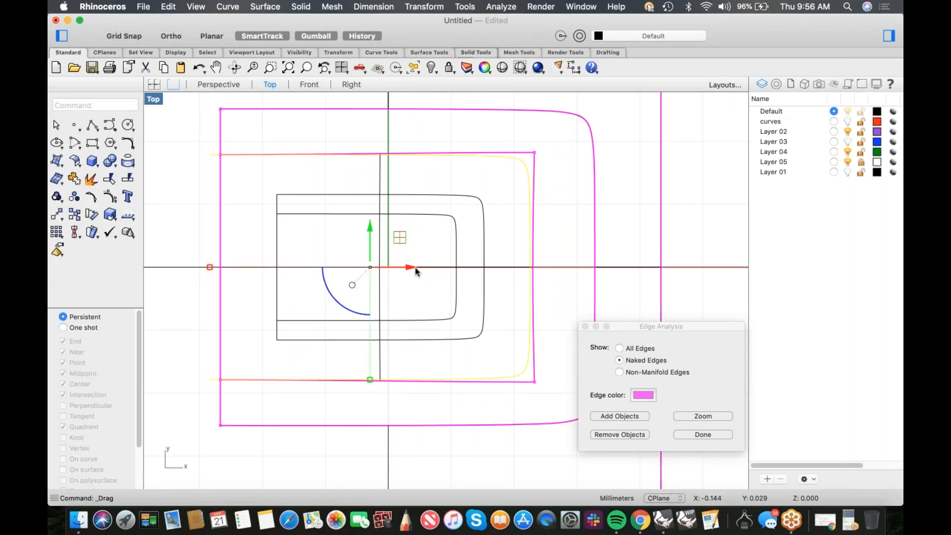
left_click_drag(369, 381, 372, 377)
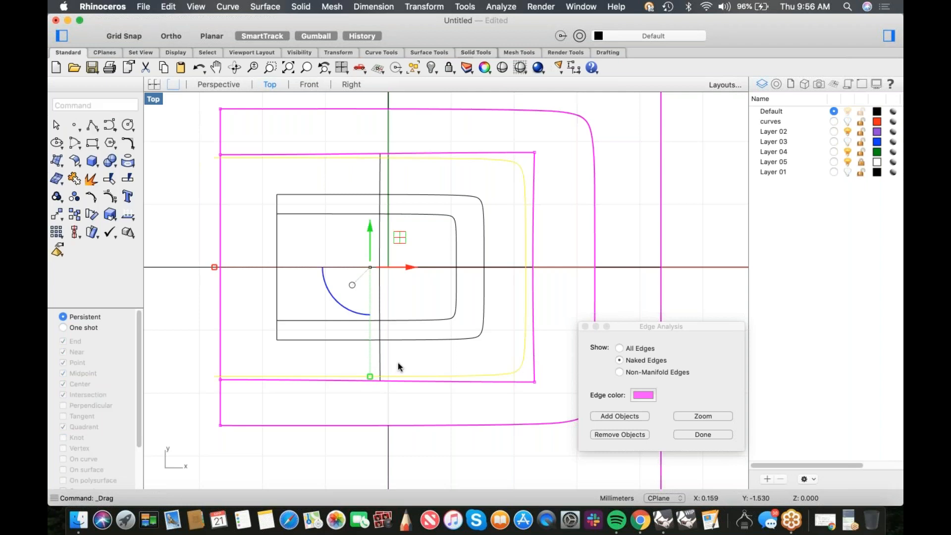
- Trim away the panel's area outside the adjusted U-shaped outline, and return to the Perspective view
key("super+t")
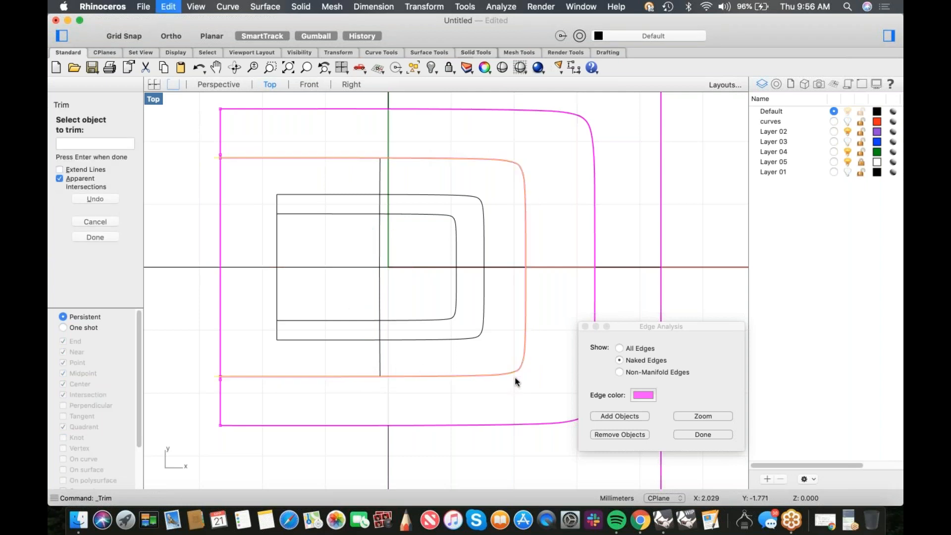
key("Escape")
key("Escape")
type("p")
key("Return")
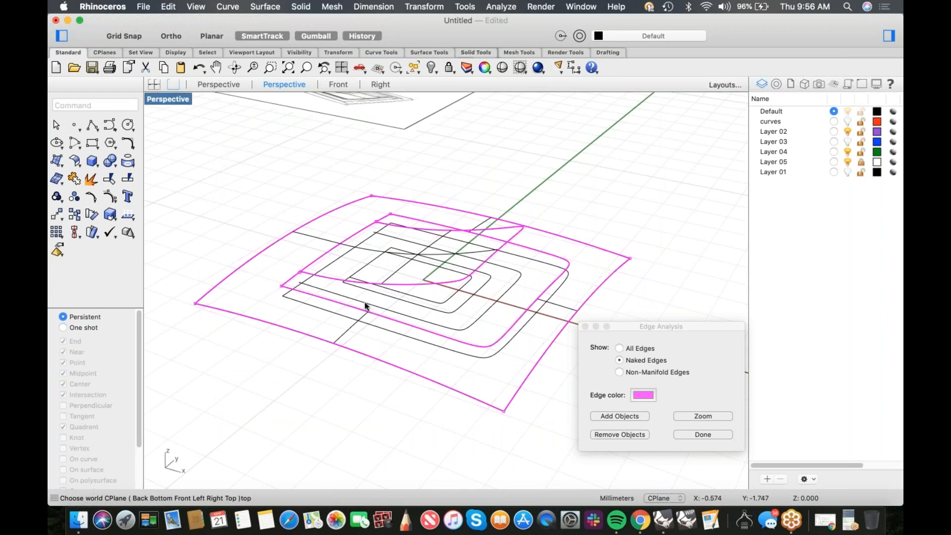
- Start a surface blend between the inner panel's trimmed U-shaped edge and the frame opening's U-shaped edge
left_click(502, 68)
mouse_move(431, 253)
right_mouse_down()
mouse_move(445, 312)
mouse_move(482, 334)
mouse_move(412, 254)
mouse_move(439, 298)
right_mouse_up()
key("Escape")
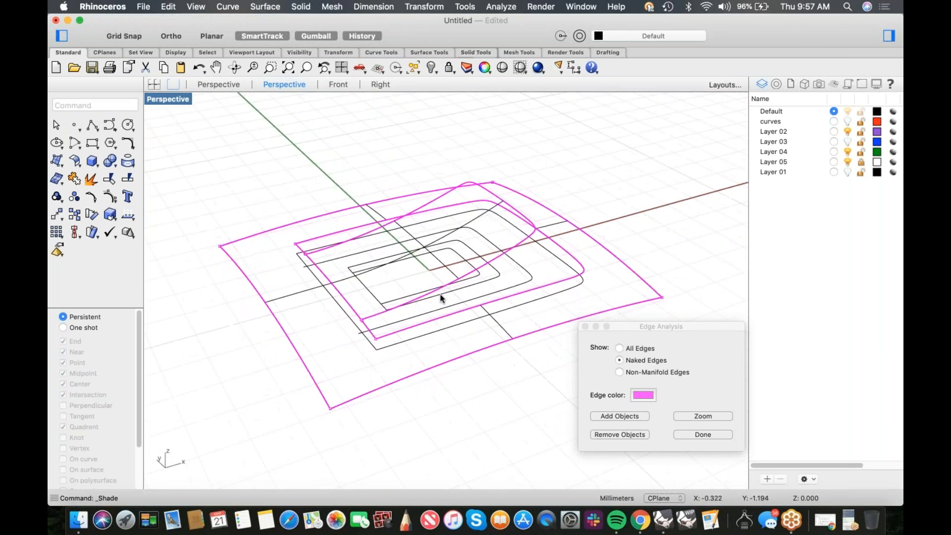
middle_click(441, 295)
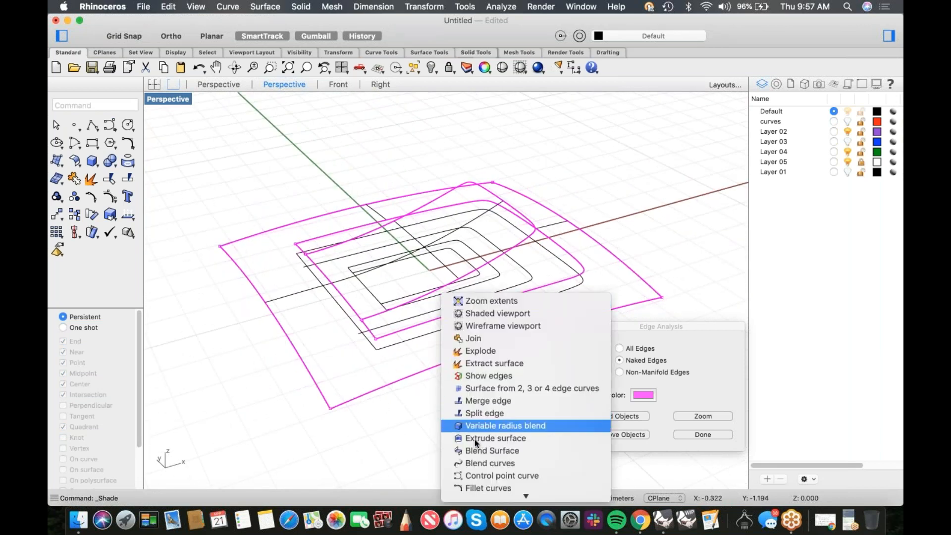
left_click(479, 452)
left_click(384, 319)
left_click(393, 331)
key("Return")
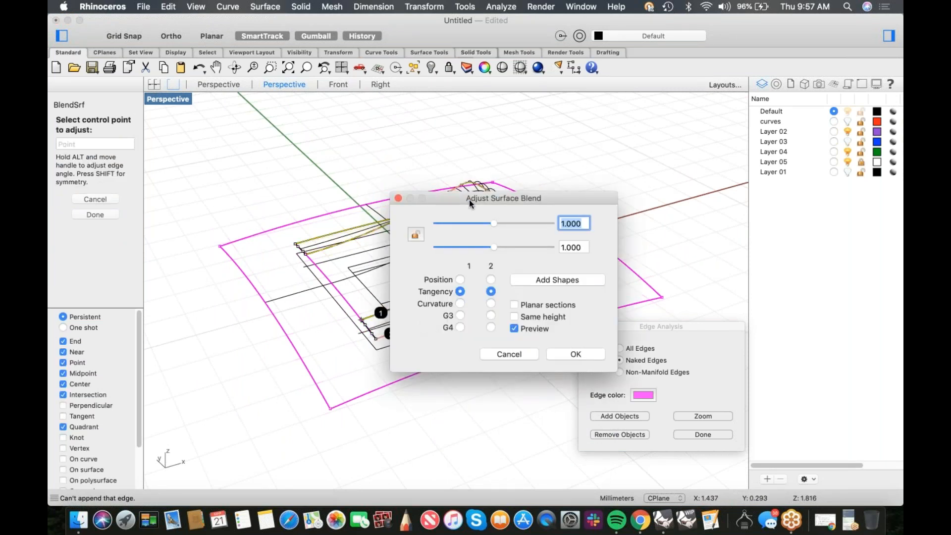
- Shade the viewport, link the two blend sliders at 0.448 with Tangency on both edges, and create and select the blend surface
left_click_drag(468, 194, 671, 126)
right_click_drag(498, 248, 417, 238)
middle_click(417, 237)
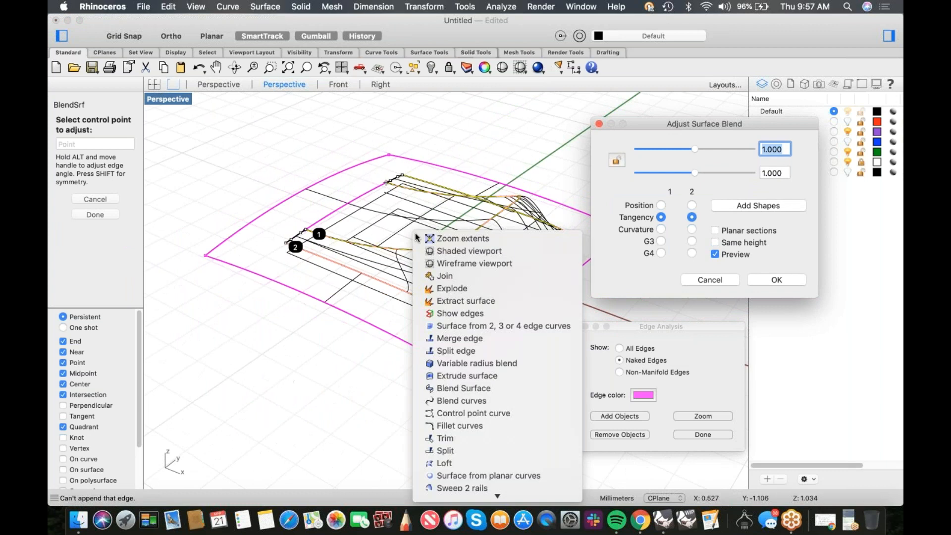
left_click(442, 251)
mouse_move(453, 245)
right_mouse_down()
mouse_move(396, 263)
mouse_move(386, 287)
mouse_move(411, 277)
right_mouse_up()
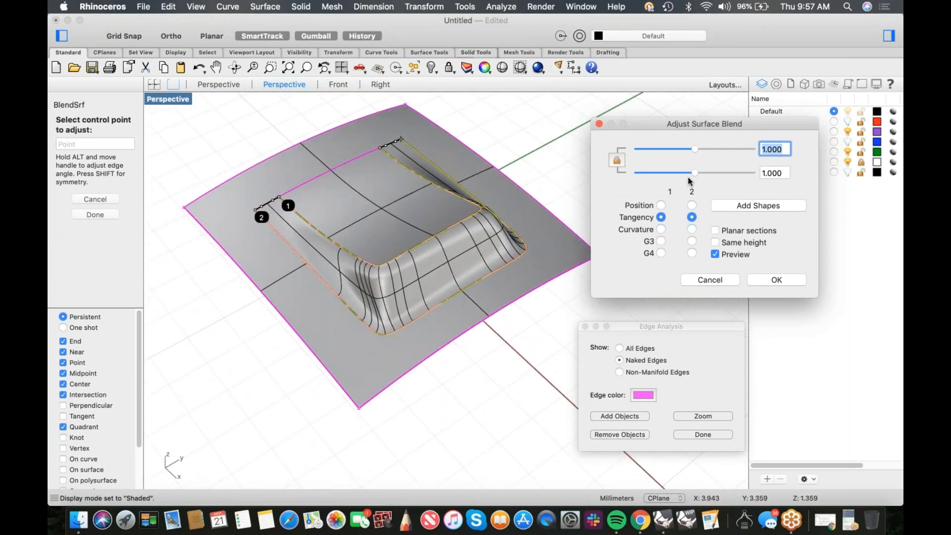
left_click_drag(692, 174, 660, 177)
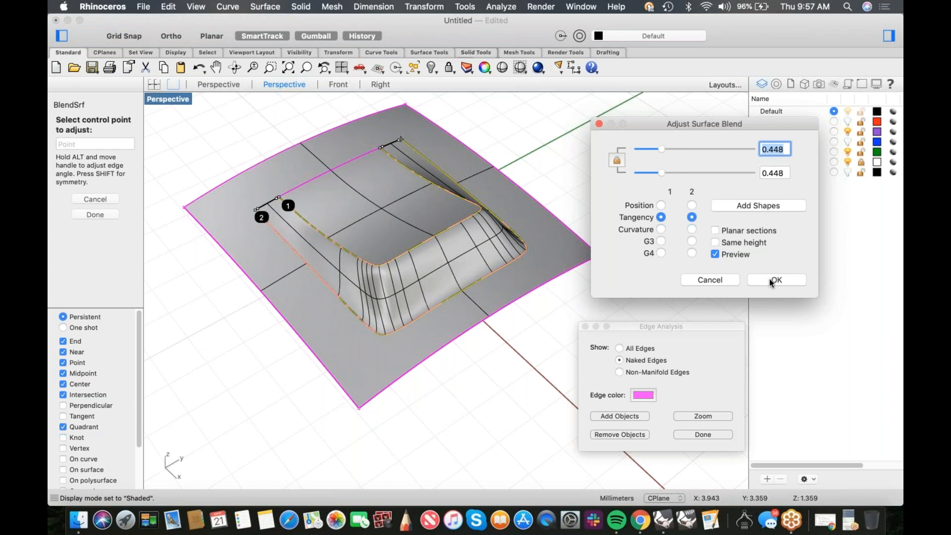
left_click(771, 281)
right_click_drag(545, 247, 457, 254)
left_click(457, 254)
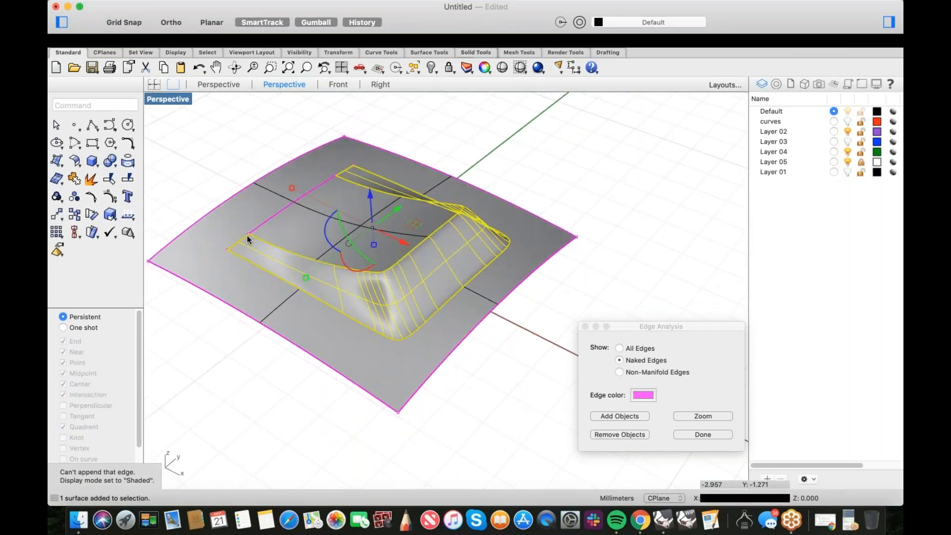
- Join the blend surface, inner panel and surrounding frame into one polysurface, and preview the joined form with Shade
left_click(291, 223, "shift")
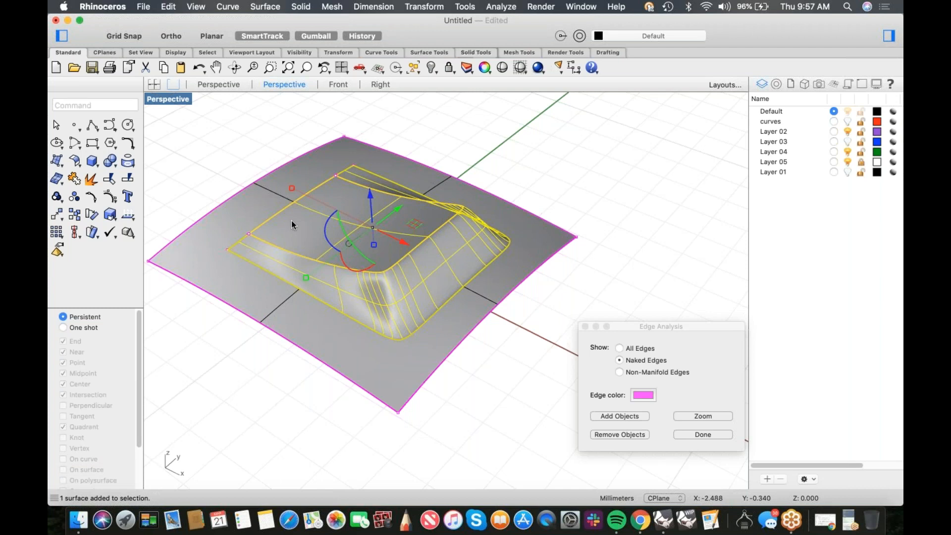
left_click(255, 210, "shift")
key("super+j")
left_click(602, 160)
right_click_drag(510, 206, 557, 189)
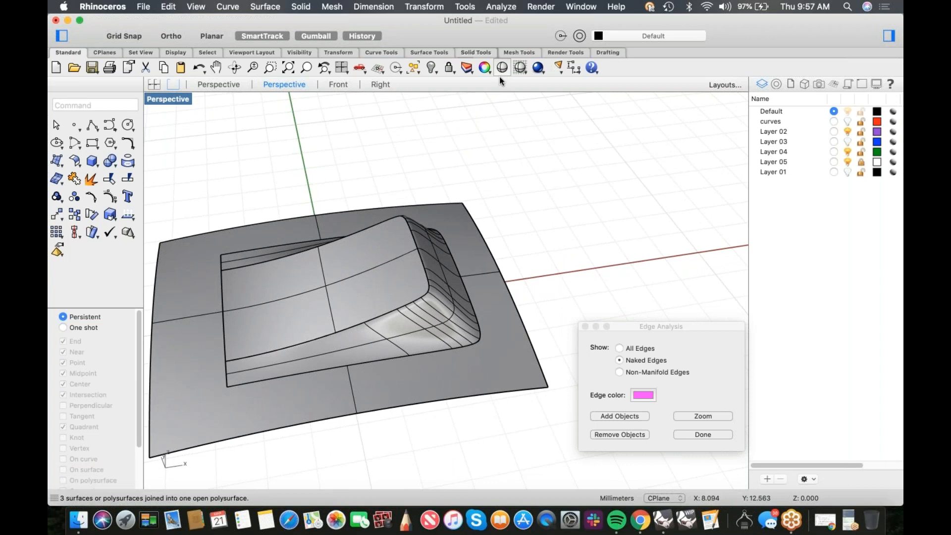
left_click(502, 68)
mouse_move(499, 201)
right_mouse_down()
mouse_move(504, 212)
mouse_move(512, 180)
mouse_move(427, 191)
mouse_move(423, 225)
mouse_move(449, 246)
mouse_move(478, 239)
mouse_move(506, 195)
mouse_move(506, 170)
mouse_move(487, 154)
mouse_move(533, 164)
mouse_move(532, 189)
right_mouse_up()
right_click(491, 174)
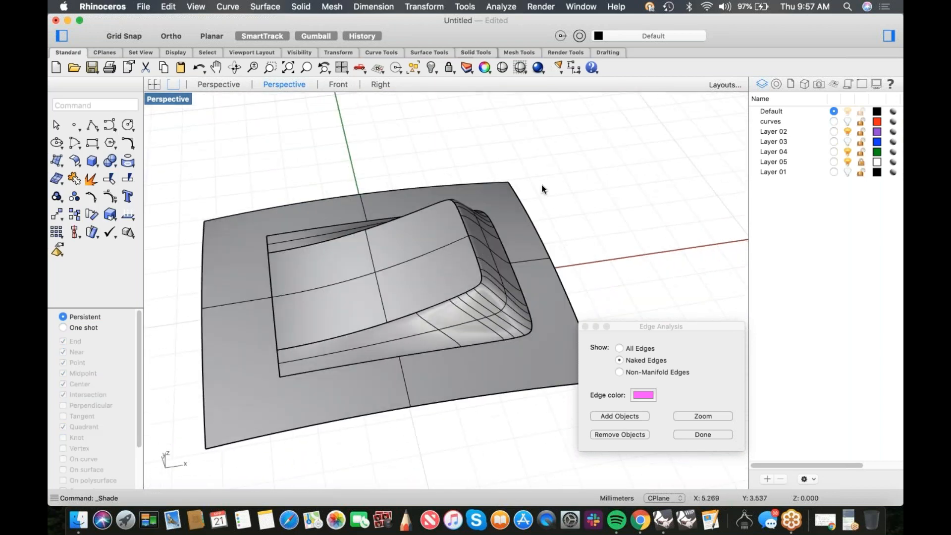
- In a wireframe Top view, extract the inner panel surface from the joined polysurface
type("t")
key("Return")
middle_click(546, 184)
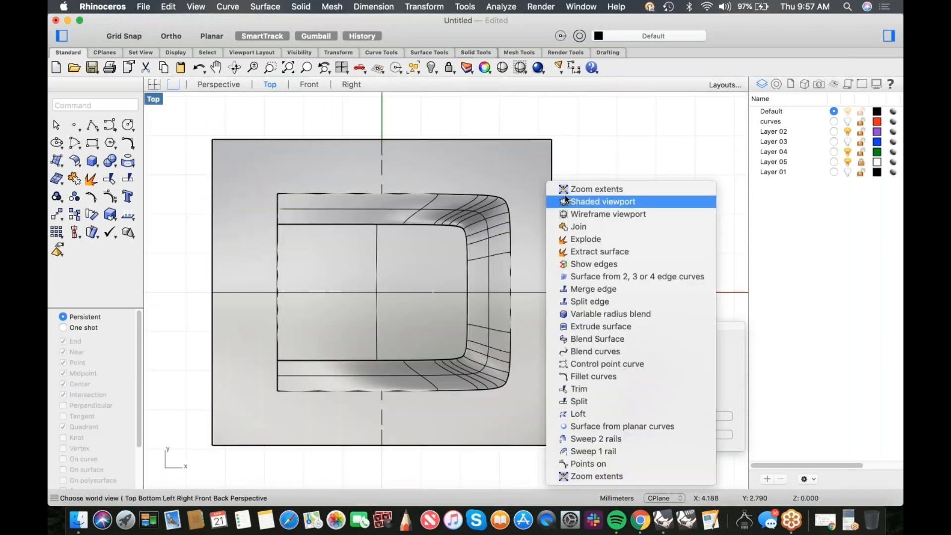
left_click(576, 202)
middle_click(597, 197)
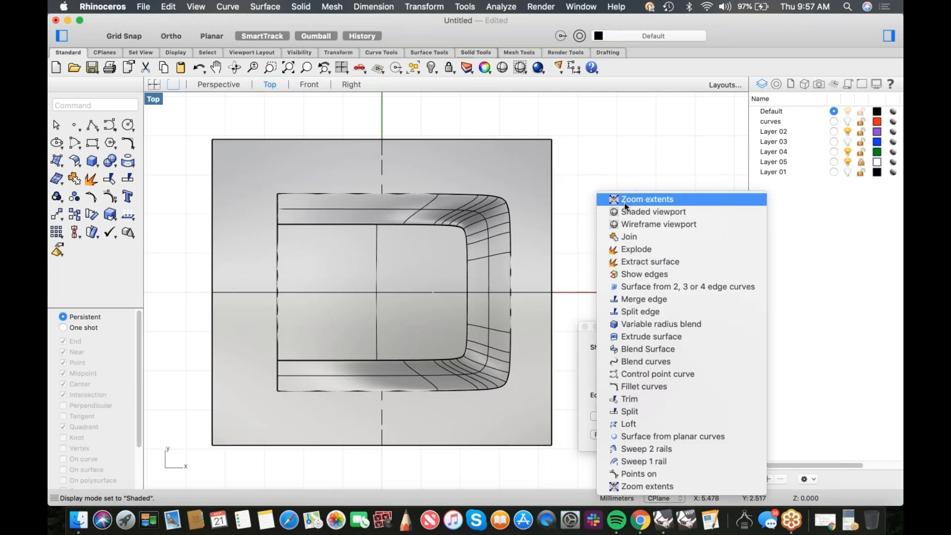
left_click(627, 224)
scroll(426, 294, "up", 3)
scroll(450, 251, "up", 2)
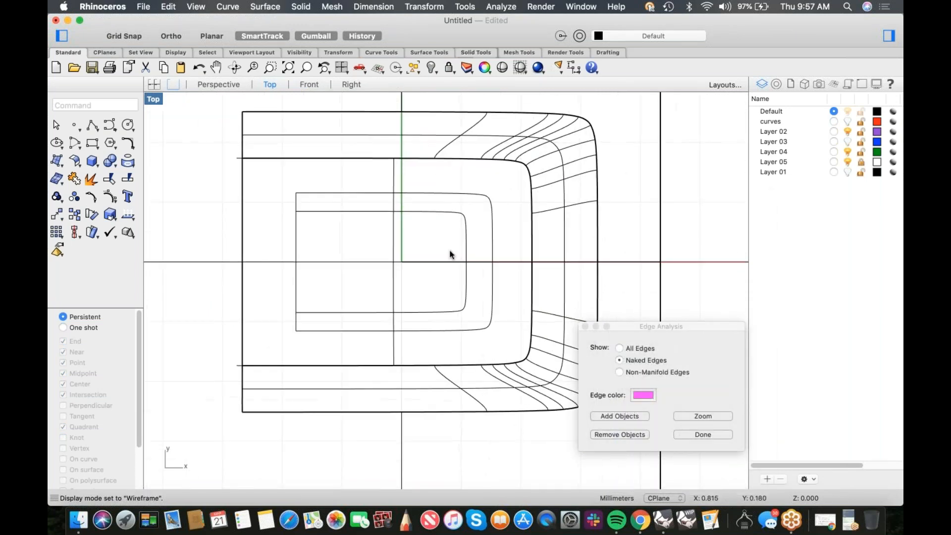
scroll(401, 231, "up", 2)
middle_click(401, 228)
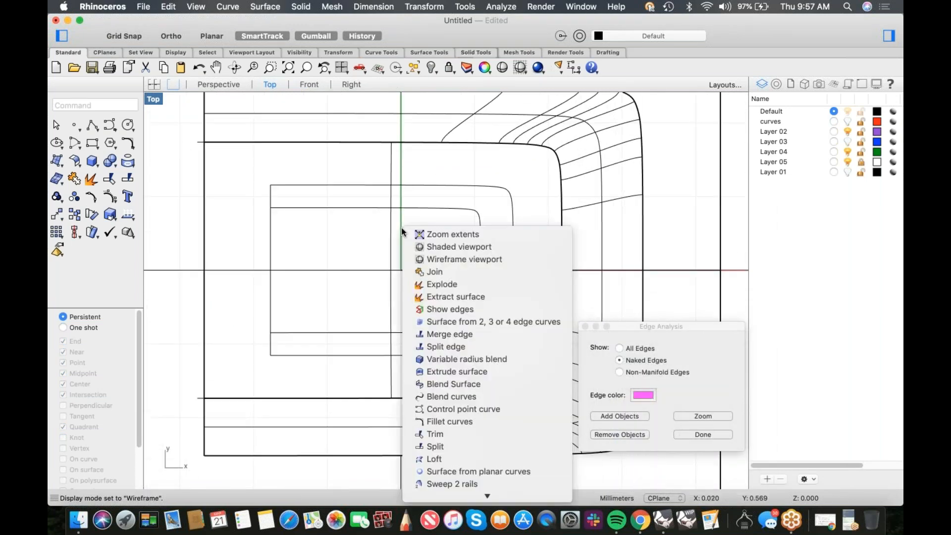
left_click(432, 296)
right_click(526, 284)
left_click(480, 331)
key("Escape")
- Split the extracted panel with the two small U-shaped outlines and delete the narrow band between them
middle_click(498, 330)
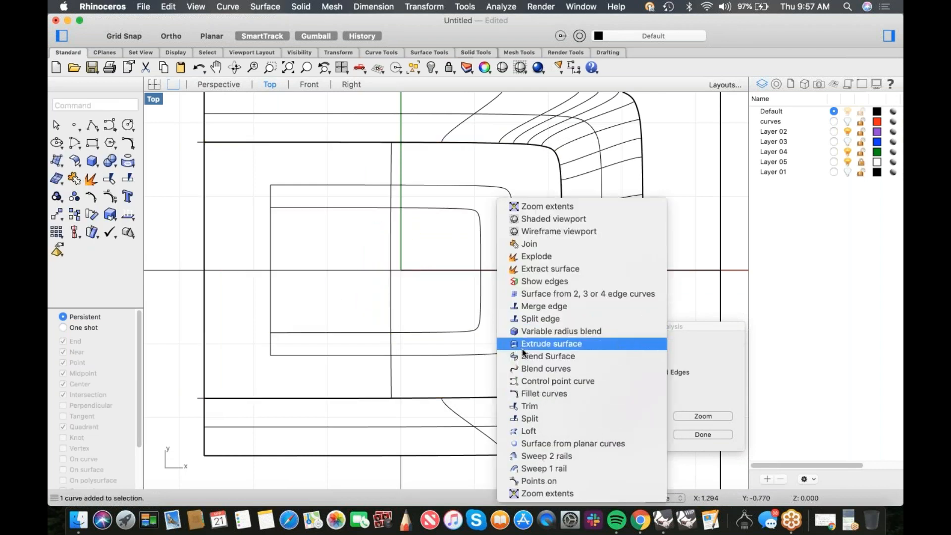
left_click(538, 415)
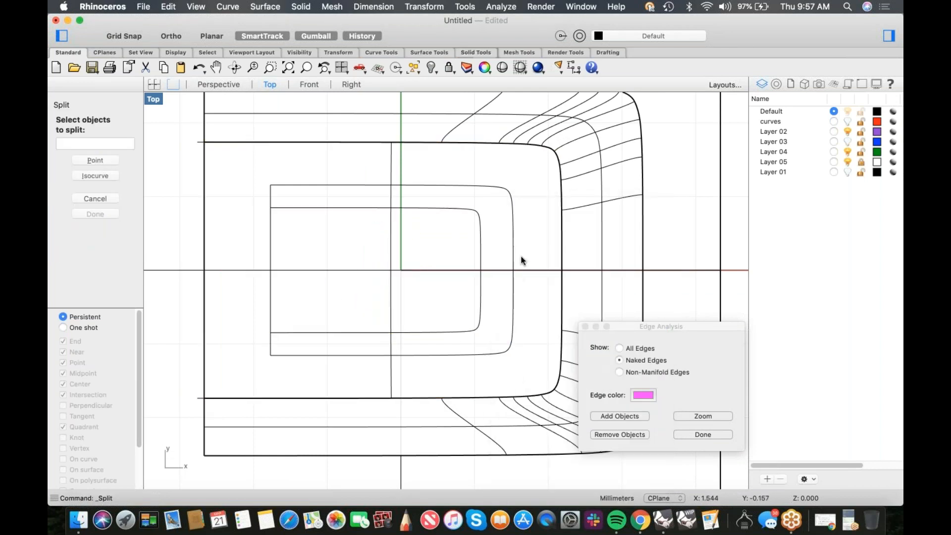
left_click(530, 270)
key("Return")
left_click_drag(529, 290, 426, 310)
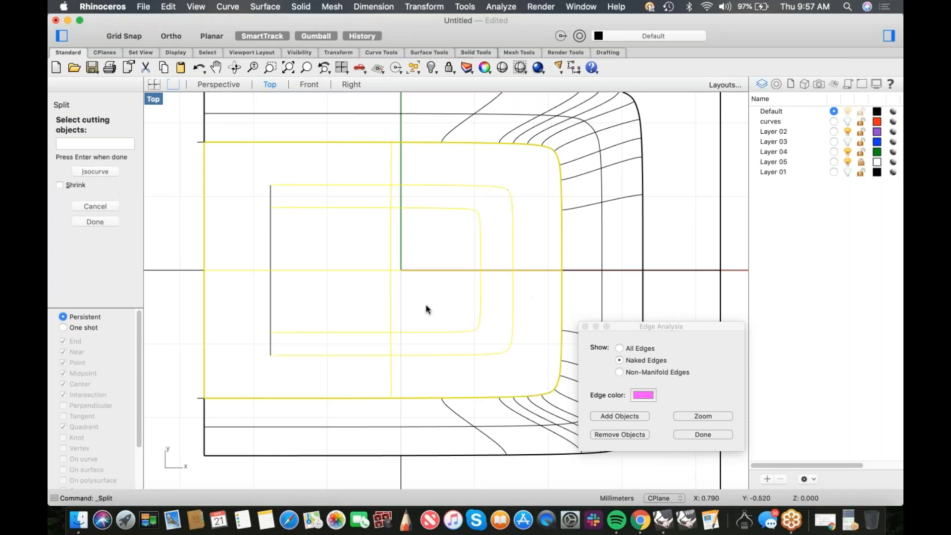
key("Return")
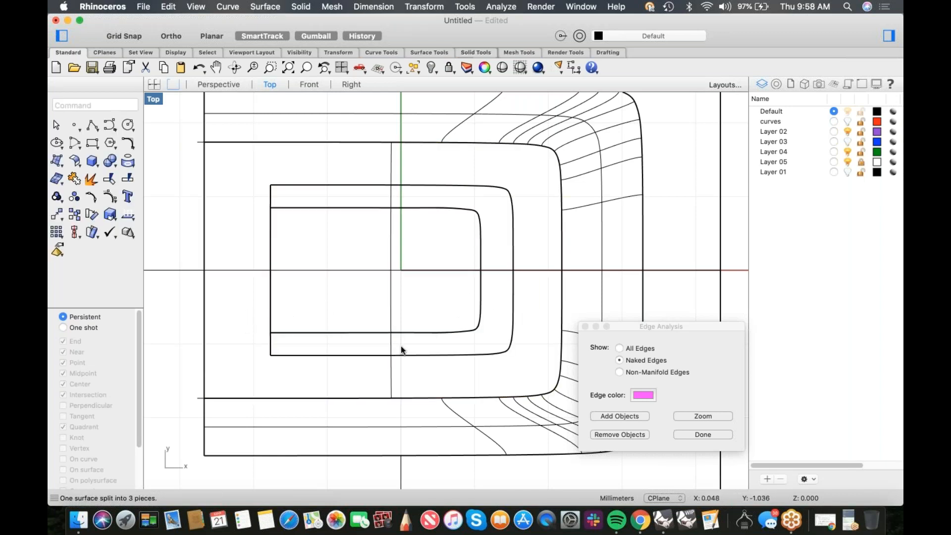
left_click(391, 347)
key("Delete")
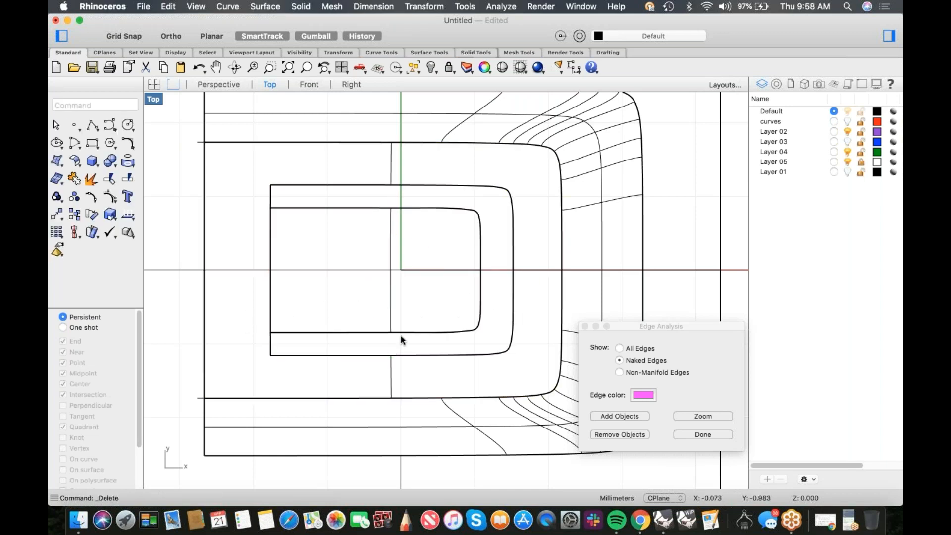
- Shrink the innermost trimmed surface to its edges and turn on its control points
left_click(407, 329)
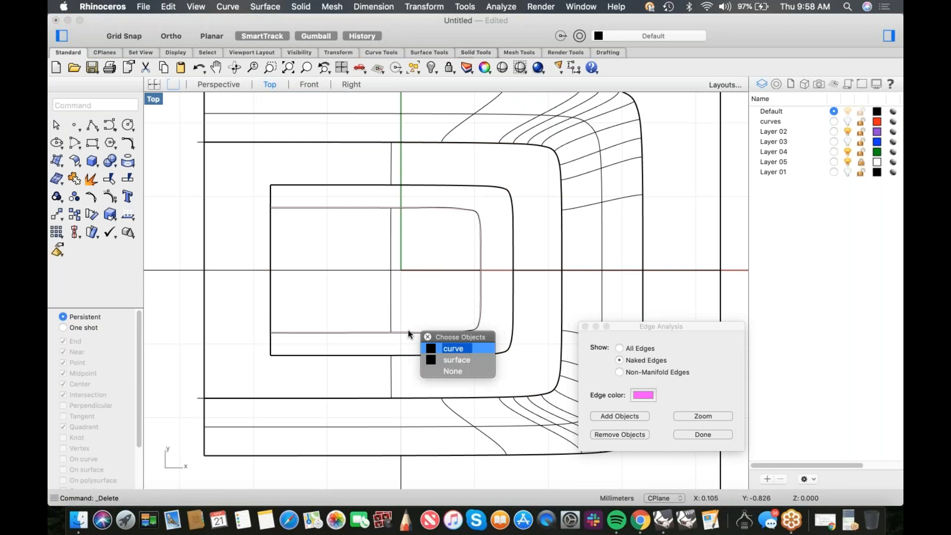
left_click(452, 361)
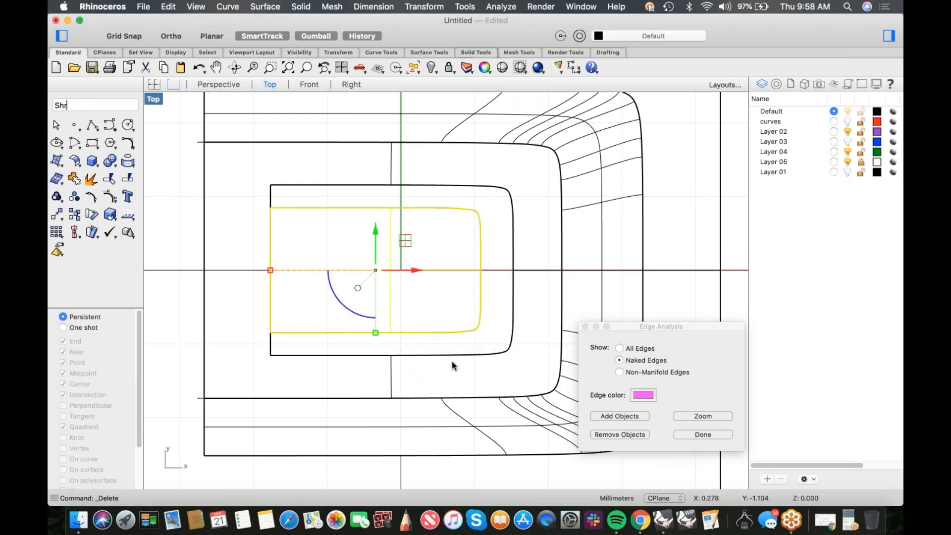
key("Return")
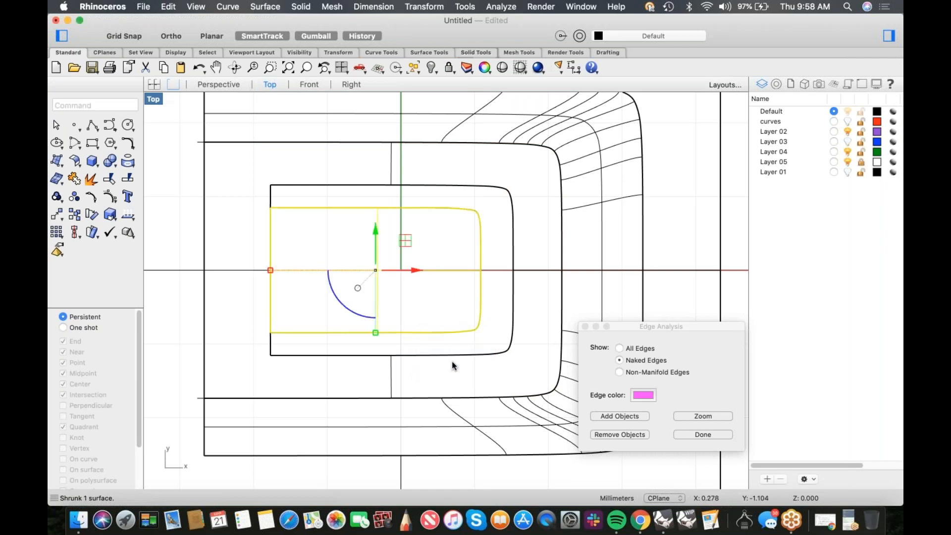
middle_click(439, 323)
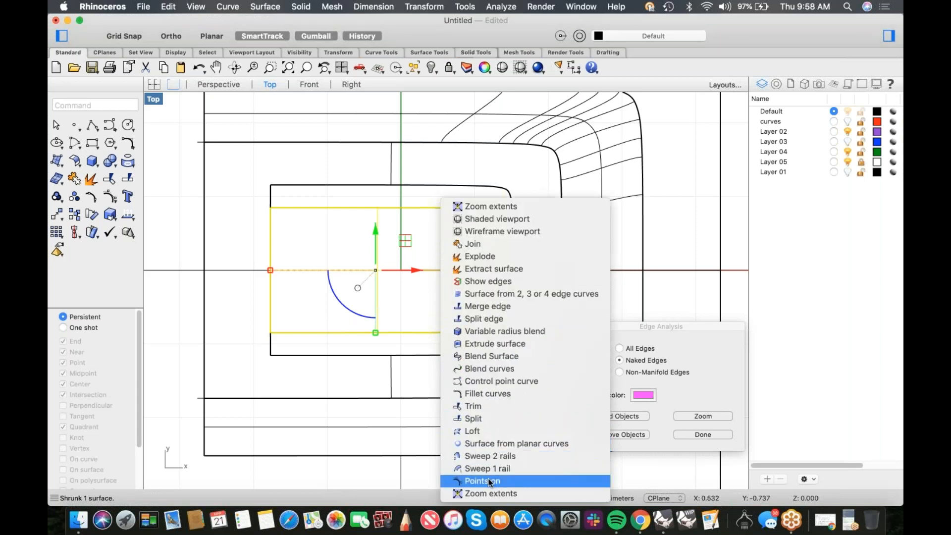
left_click(488, 480)
- Select the eight control points toward the innermost surface's closed U end and bend them downward in the Front view
left_click_drag(378, 199, 488, 349)
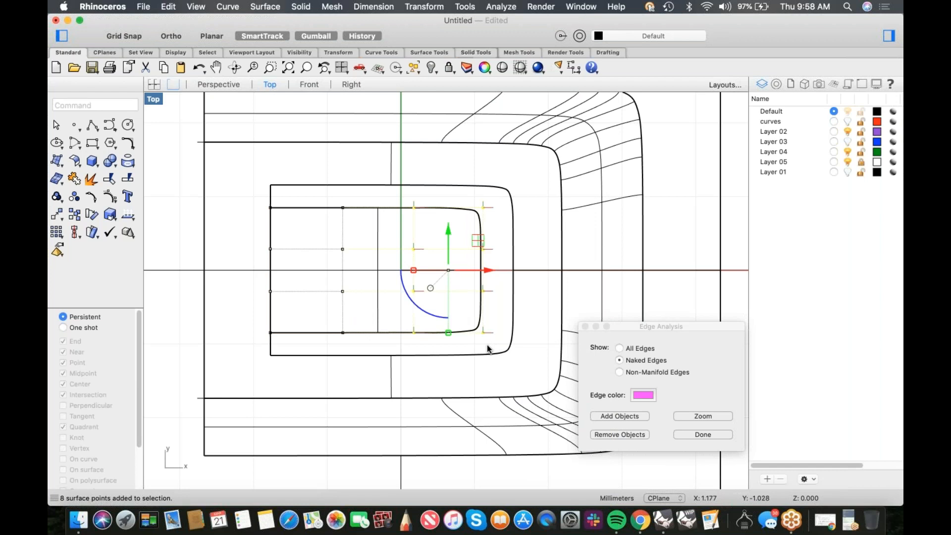
key("ctrl+F2")
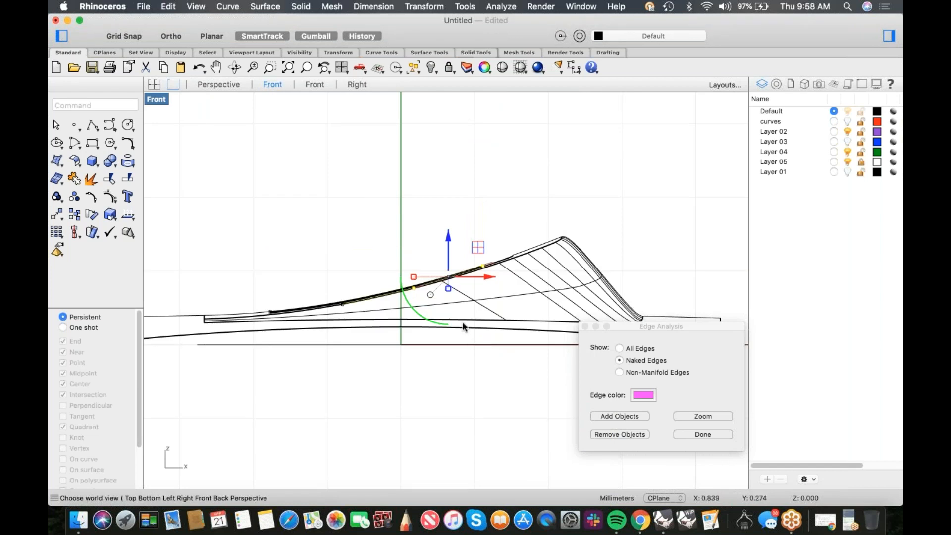
scroll(463, 323, "up", 4)
type("bend")
key("Return")
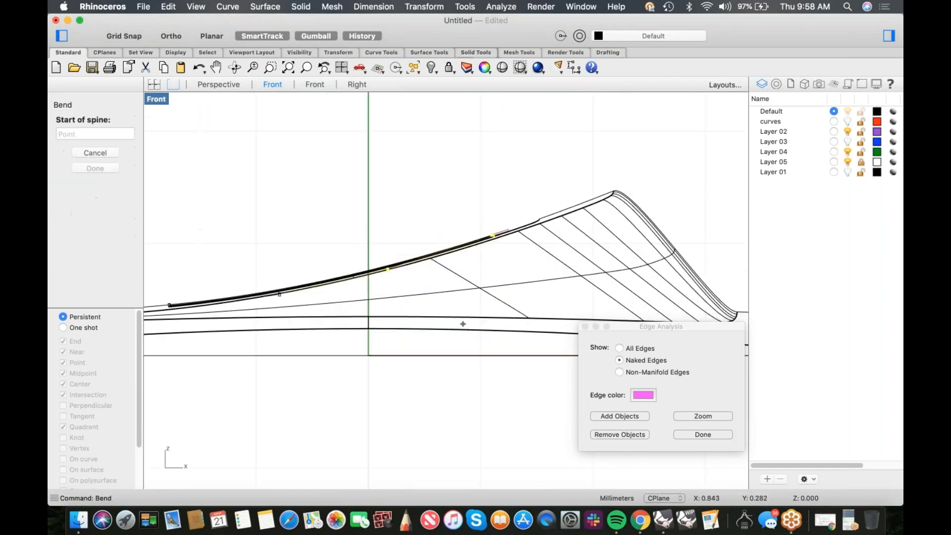
left_click(285, 289)
left_click(526, 224)
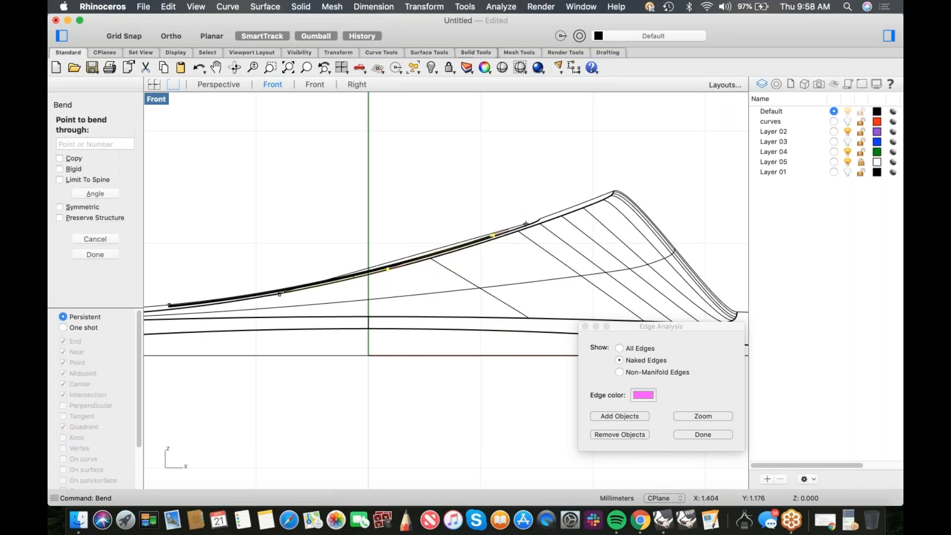
left_click(544, 282)
- Return to a shaded Perspective view and examine the bent inner surface against the opening around it
type("perspective")
key("Return")
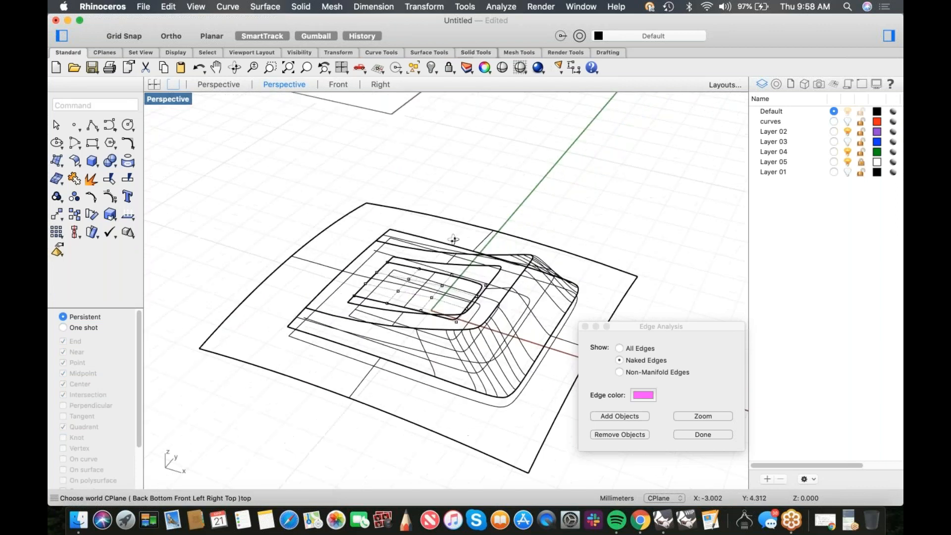
scroll(427, 257, "up", 2)
right_click_drag(427, 257, 438, 216, "shift")
middle_click(438, 216)
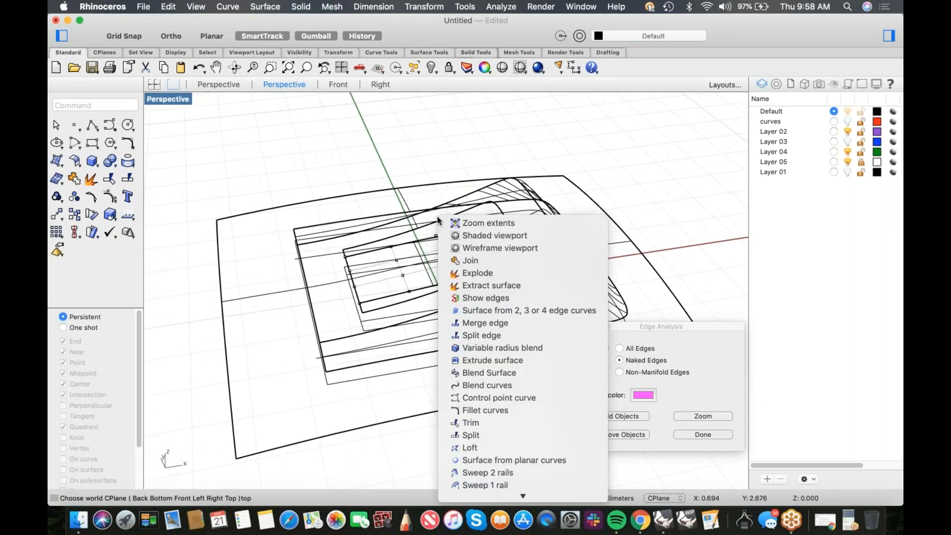
left_click(459, 236)
mouse_move(436, 277)
right_mouse_down()
mouse_move(438, 326)
mouse_move(435, 289)
mouse_move(422, 281)
right_mouse_up()
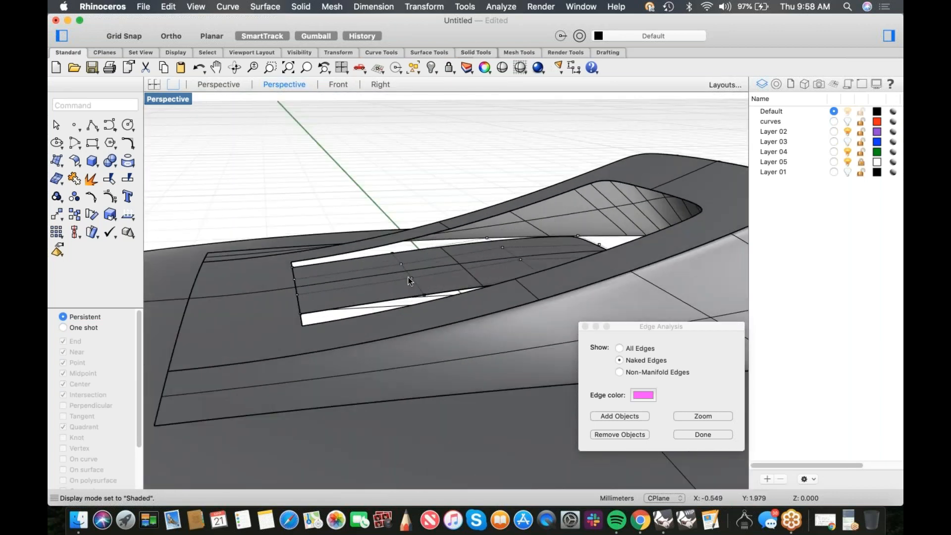
right_click_drag(341, 274, 357, 287)
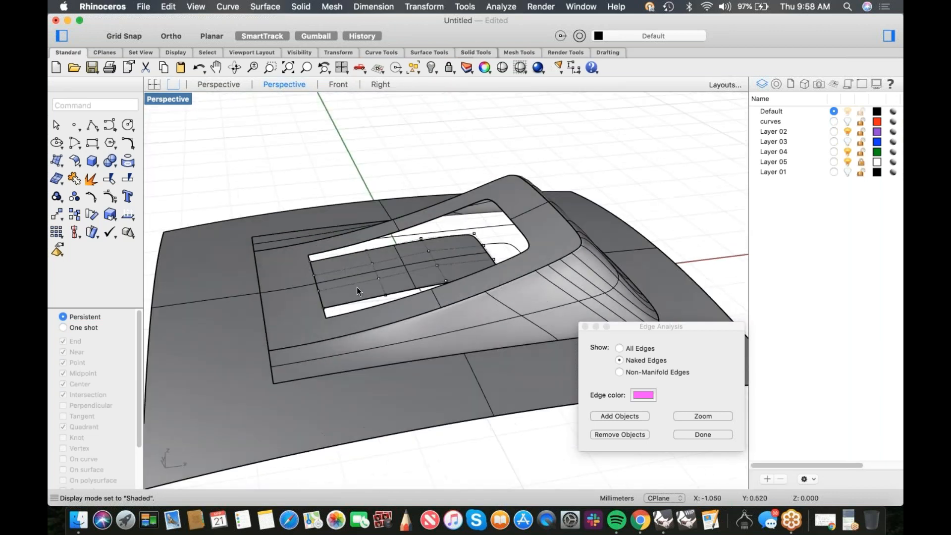
- Turn off the control points and join the inner surface to the surrounding polysurface
left_click(353, 286)
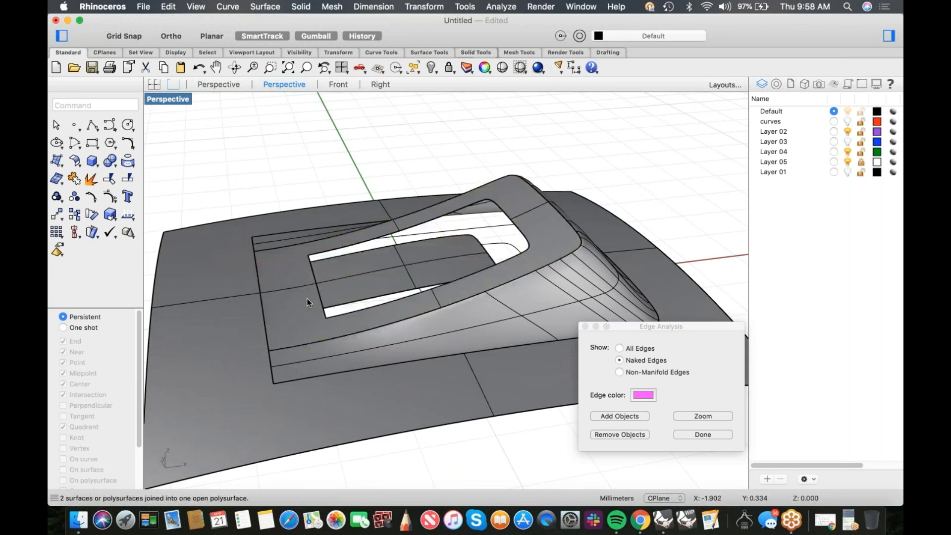
left_click(252, 325, "shift")
key("Return")
right_click_drag(659, 268, 573, 162)
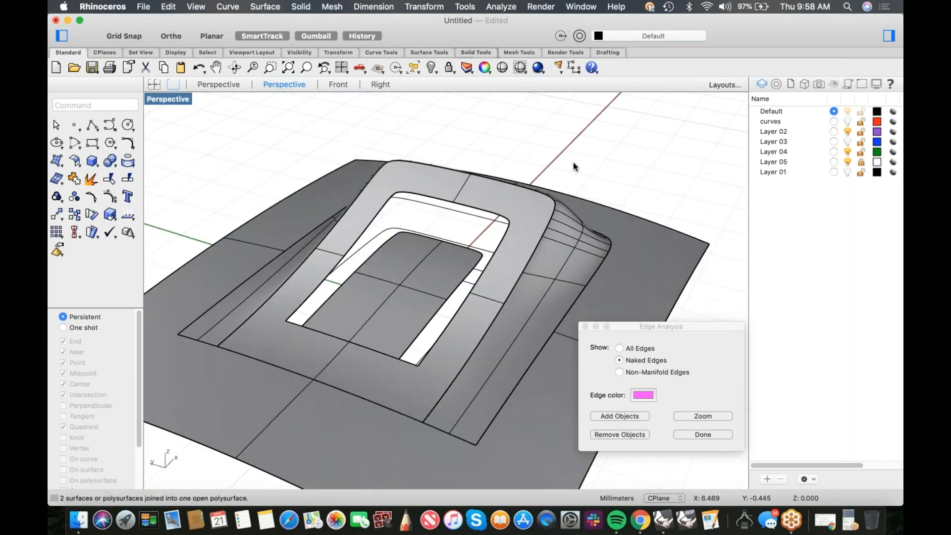
- Create a surface blend between the opening's and the recessed surface's U-shaped edges, with Tangency on both and both sliders at 1.000
middle_click(573, 162)
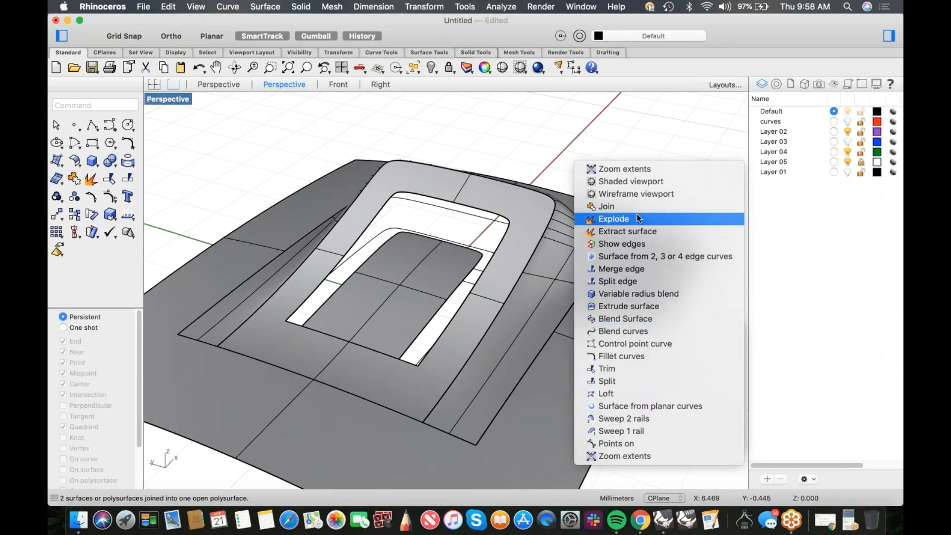
left_click(637, 321)
left_click(301, 319)
left_click(310, 318)
right_click_drag(310, 319, 372, 312)
key("Return")
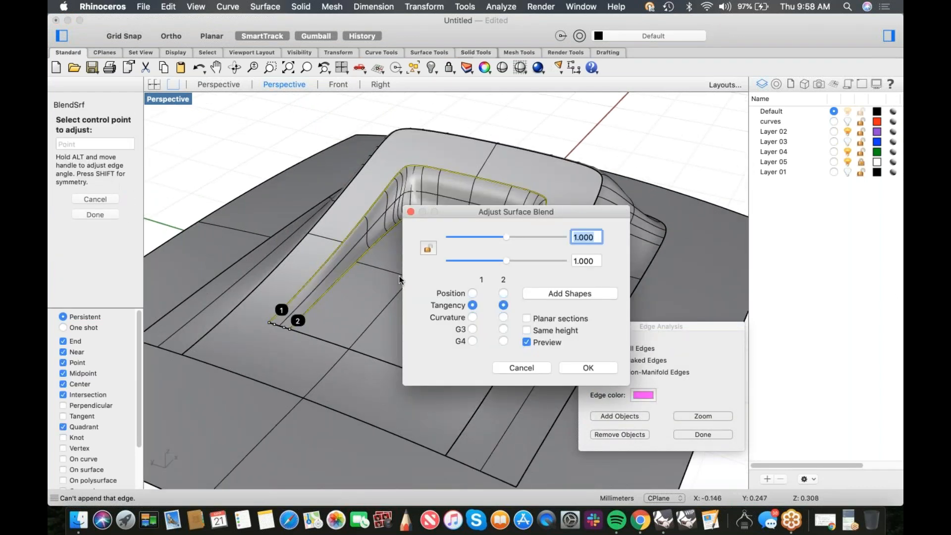
right_click_drag(334, 281, 339, 254)
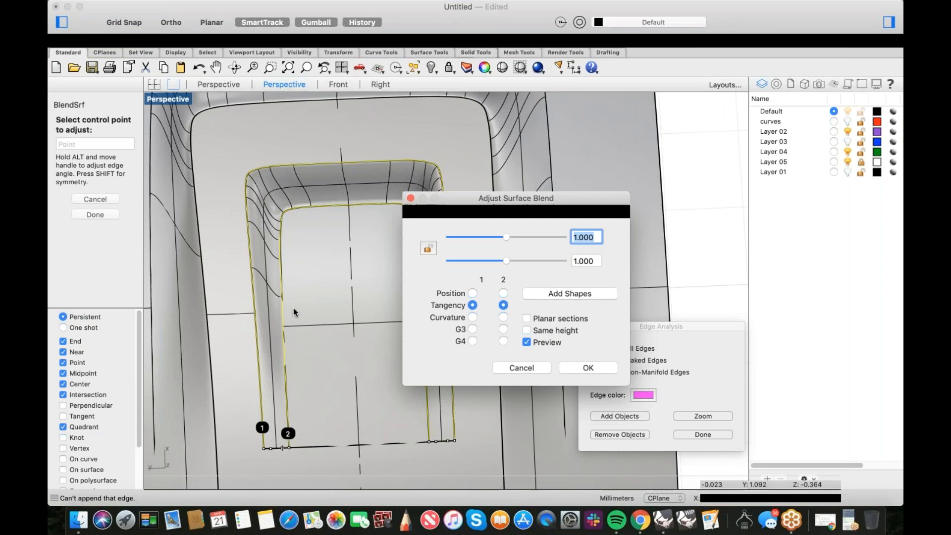
right_click_drag(384, 310, 330, 282)
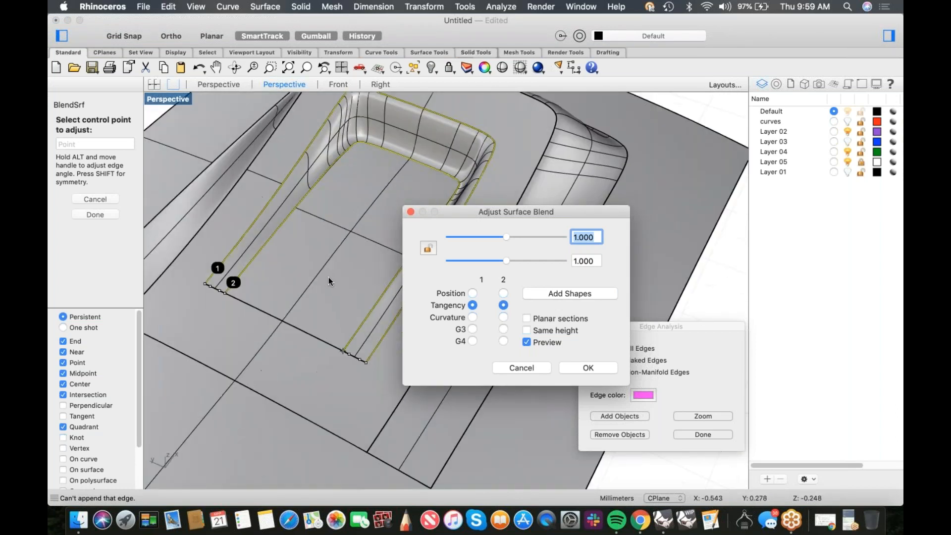
left_click(596, 373)
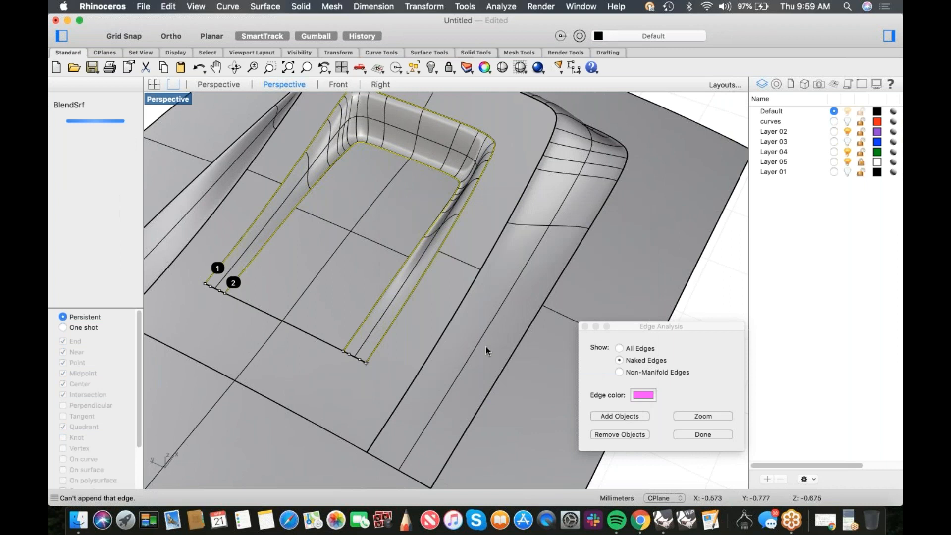
- Join the new blend with the rest of the form into one polysurface and add it to the naked-edge analysis
left_click(367, 337)
type("join")
key("Return")
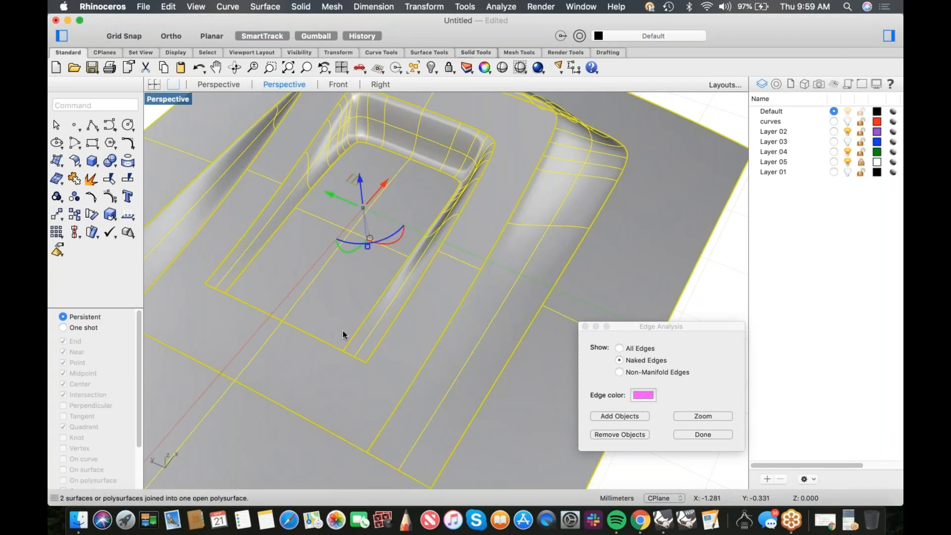
left_click(630, 416)
left_click(709, 296)
scroll(579, 259, "down", 6)
right_click_drag(483, 255, 466, 270)
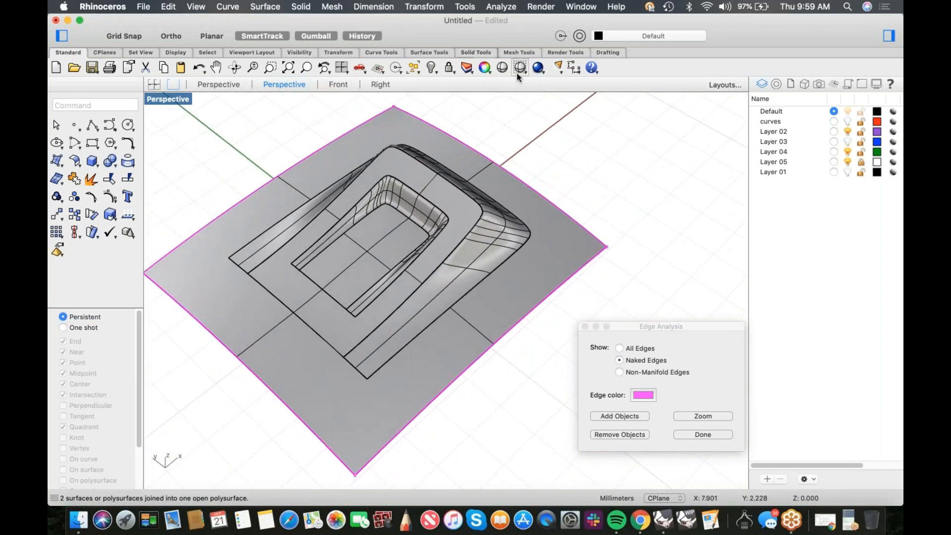
- Preview the finished form with Shade, without wires, and examine the blended pad and recess from several angles
left_click(502, 67)
mouse_move(484, 166)
right_mouse_down()
mouse_move(440, 276)
mouse_move(461, 240)
mouse_move(512, 222)
mouse_move(388, 221)
mouse_move(269, 248)
mouse_move(326, 280)
right_mouse_up()
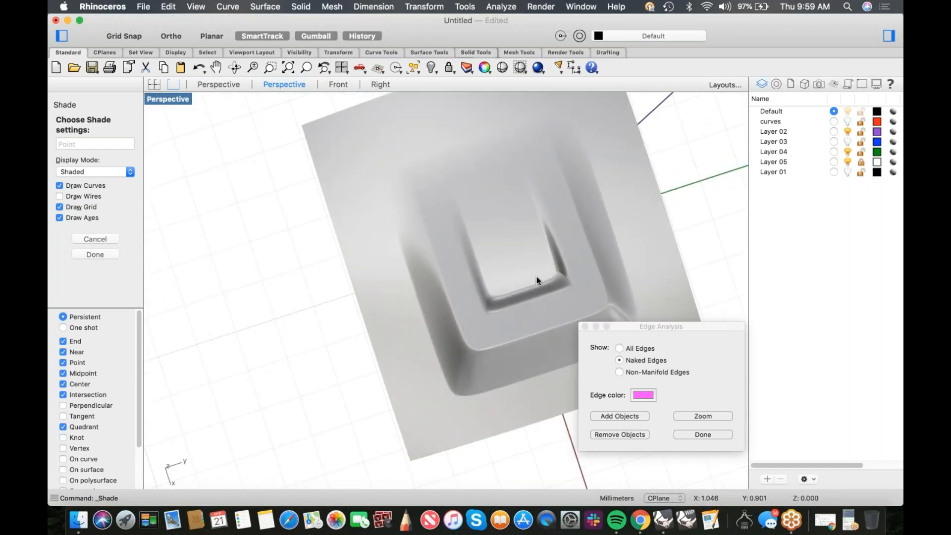
right_click_drag(508, 326, 425, 339)
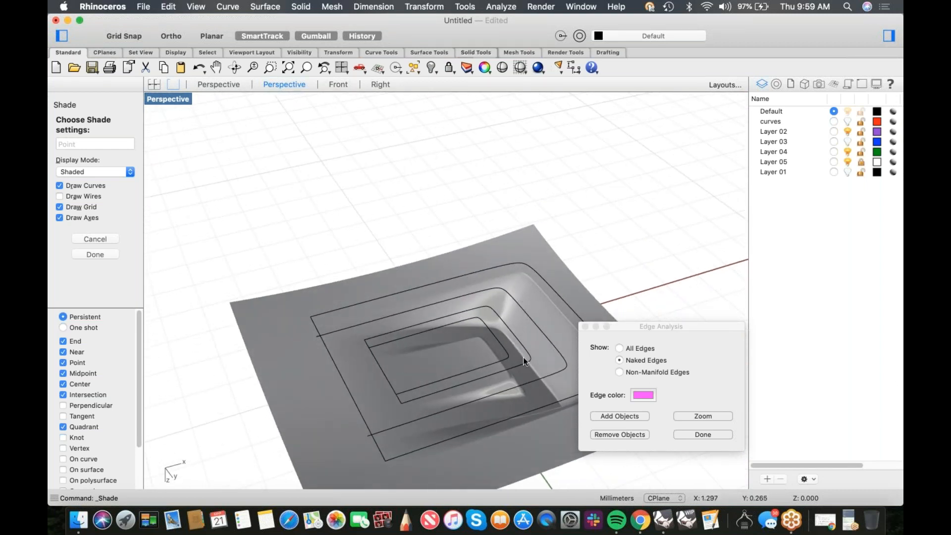
- Examine the shaded form overall and up close, checking the transitions around the raised pad and its recess
right_click_drag(482, 319, 555, 231)
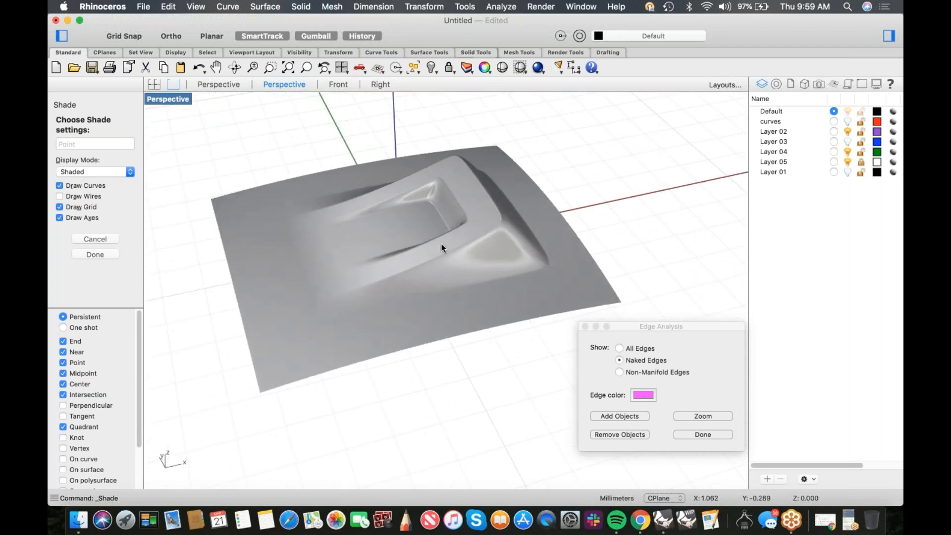
scroll(441, 248, "up", 10)
scroll(466, 319, "down", 8)
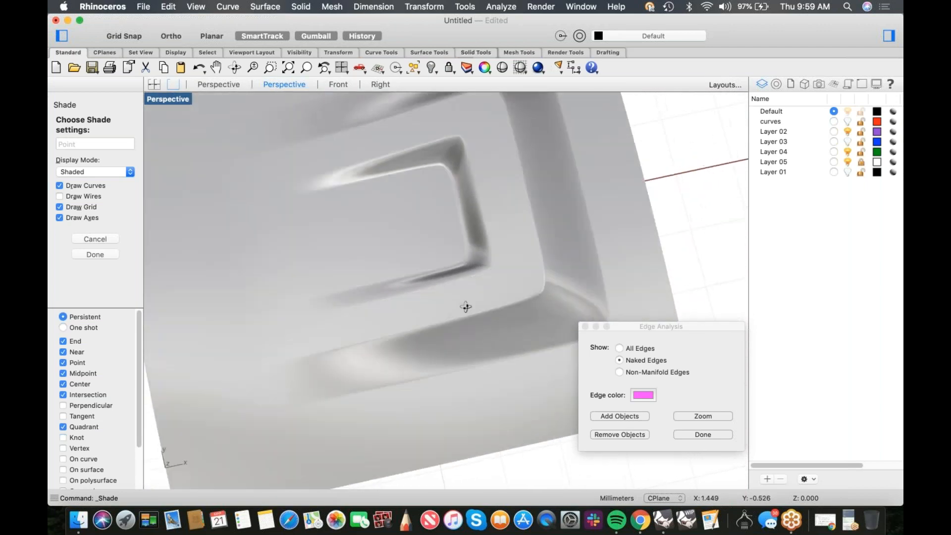
scroll(467, 284, "up", 2)
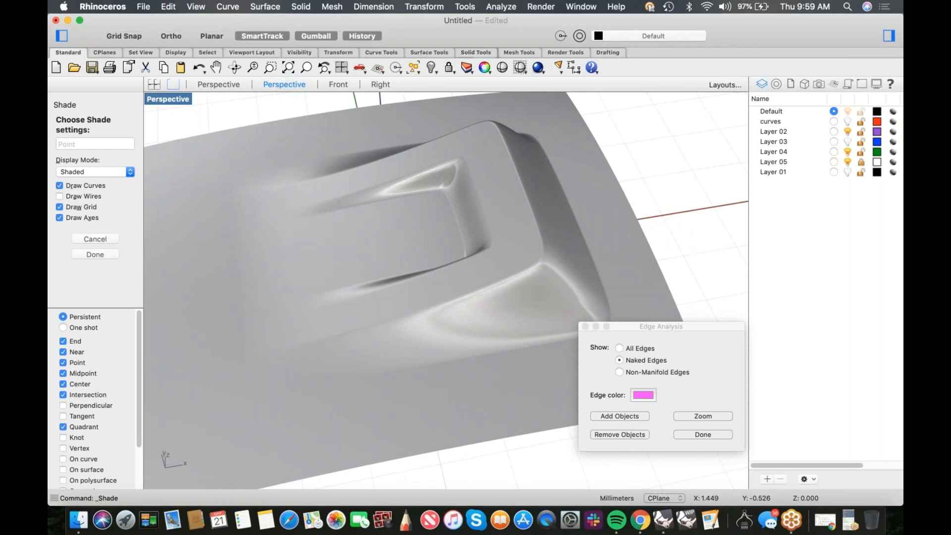
scroll(467, 286, "down", 10)
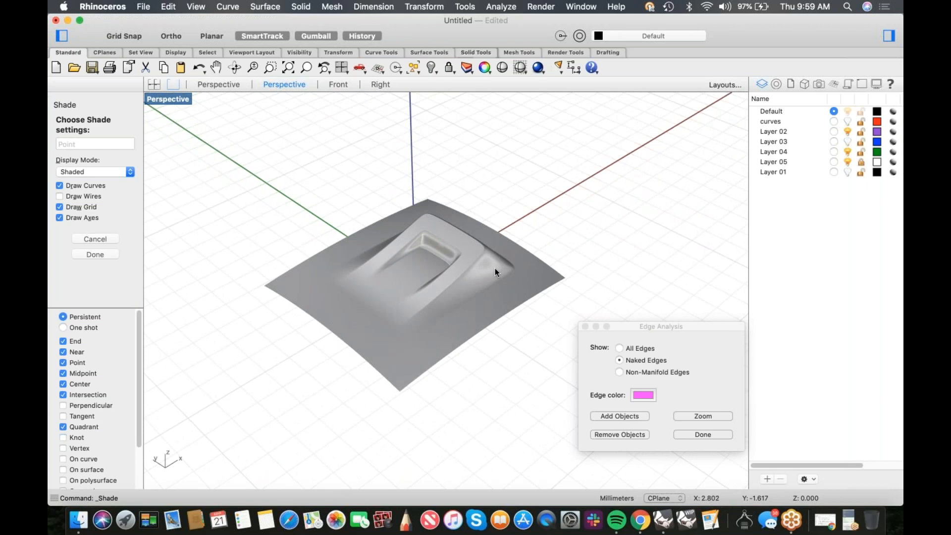
- End the shaded preview, create a new layer named Layer 06, move the finished polysurface to it and hide the layer
left_click(495, 268)
left_click(769, 480)
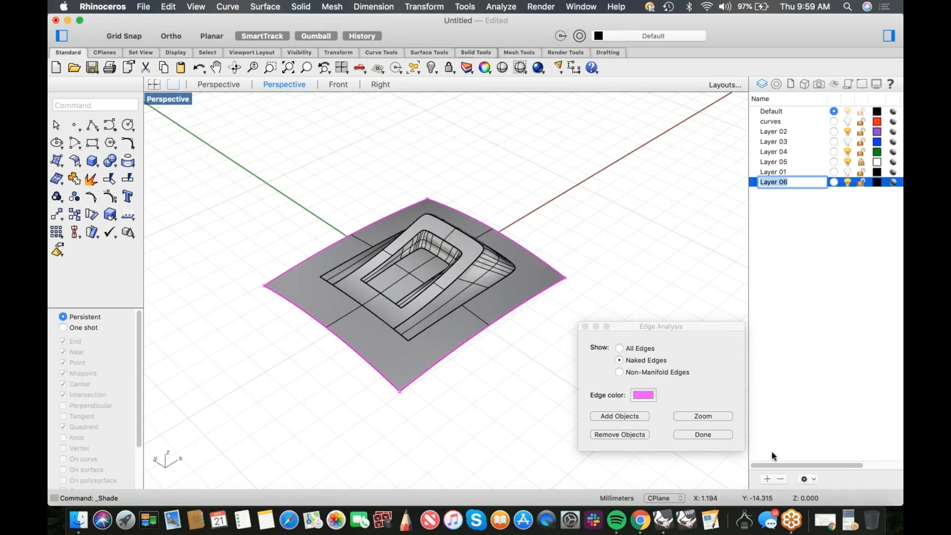
left_click(481, 279)
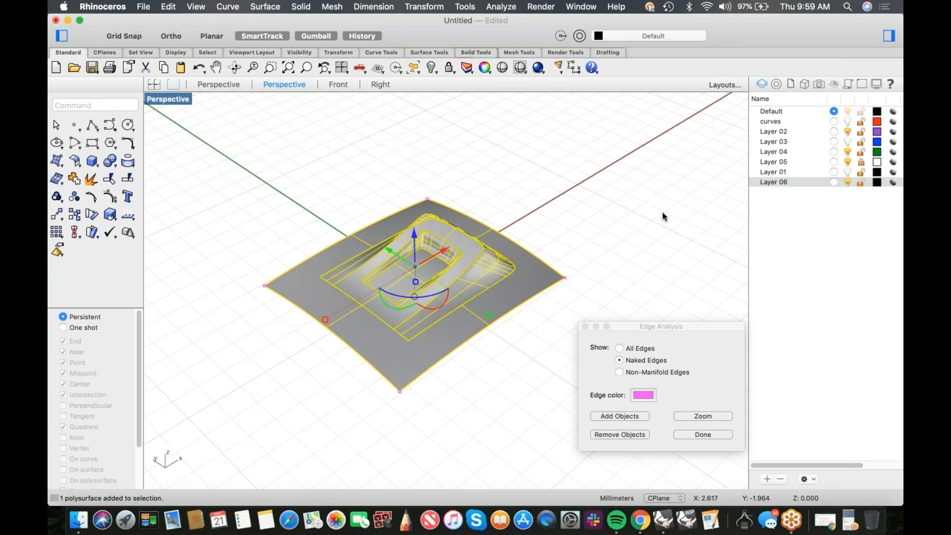
right_click(766, 184)
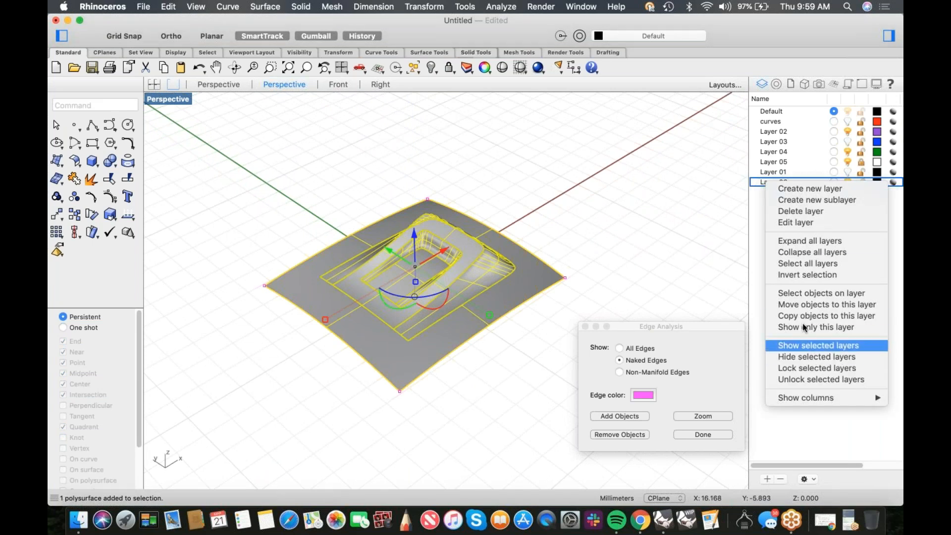
left_click(803, 307)
left_click(849, 183)
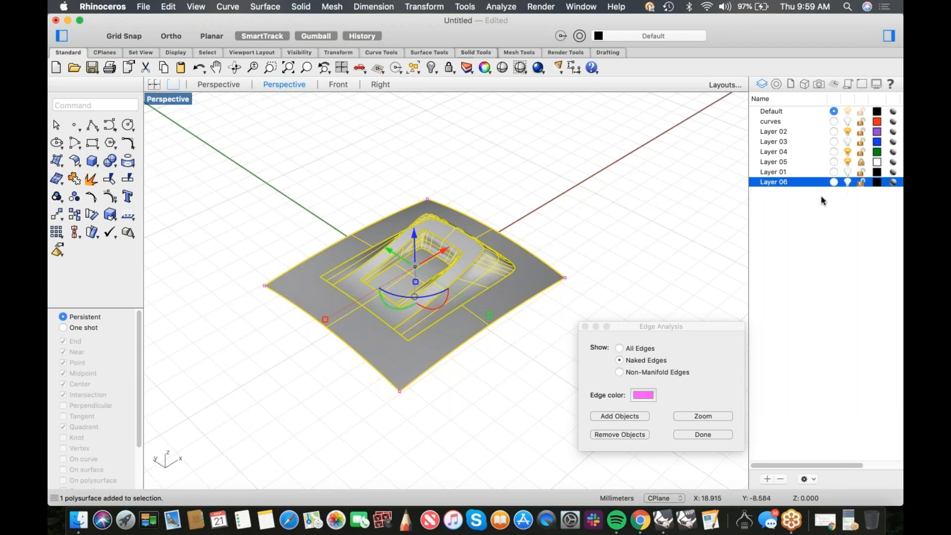
- Select the remaining construction curves of the pad and move them to the hidden curves layer
scroll(573, 254, "down", 3)
left_click_drag(562, 251, 393, 361)
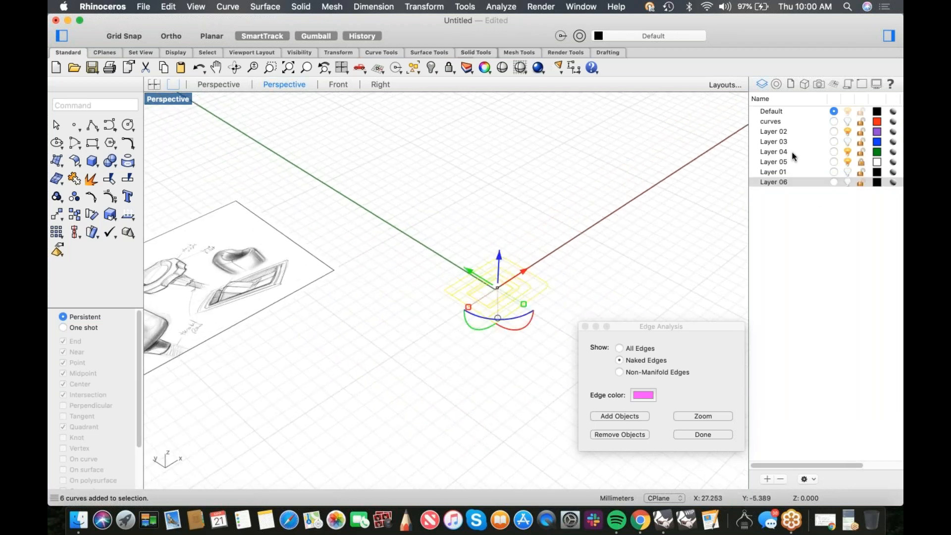
right_click(784, 125)
left_click(722, 246)
- Inspect the reference sketch sheet, and switch to the Front view close to the origin
right_click_drag(567, 263, 336, 257)
scroll(314, 245, "up", 5)
scroll(322, 242, "up", 3)
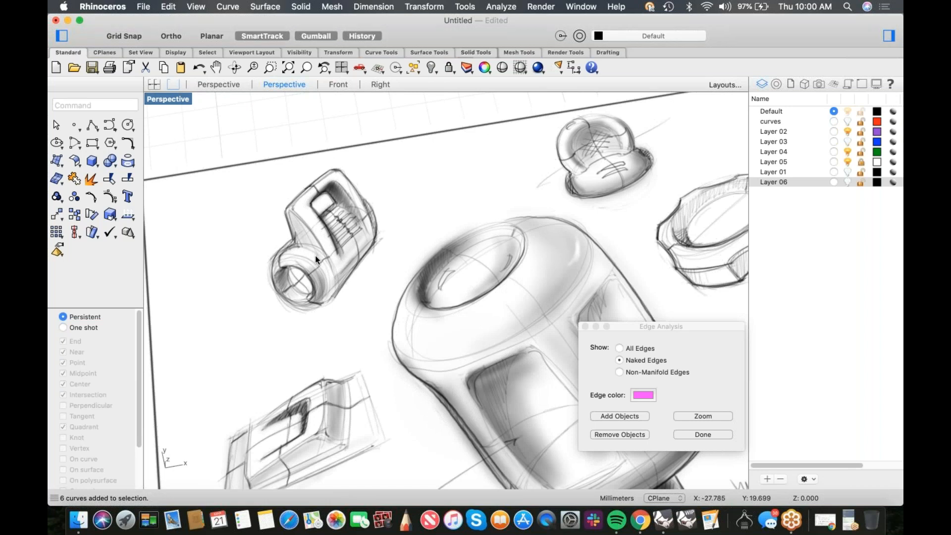
scroll(315, 255, "down", 10)
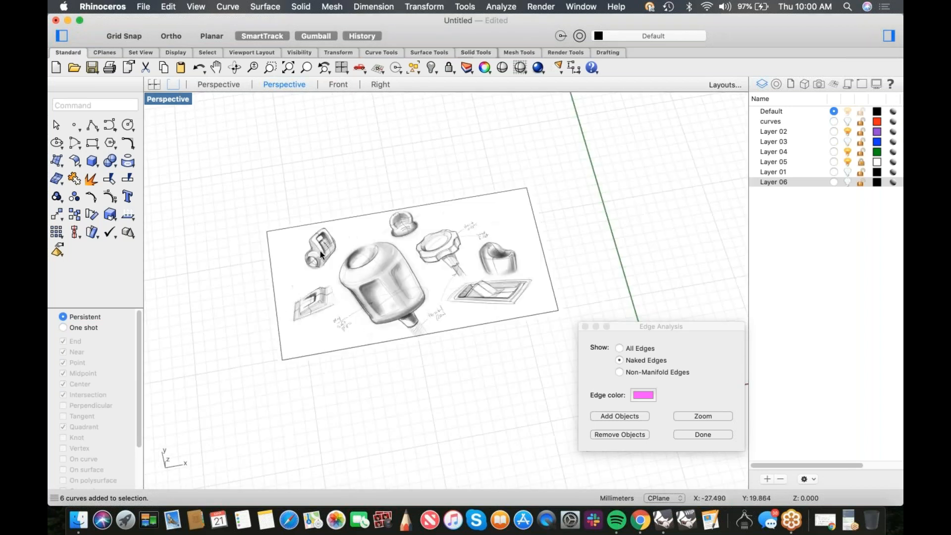
key("ctrl+F2")
right_click_drag(472, 296, 361, 278)
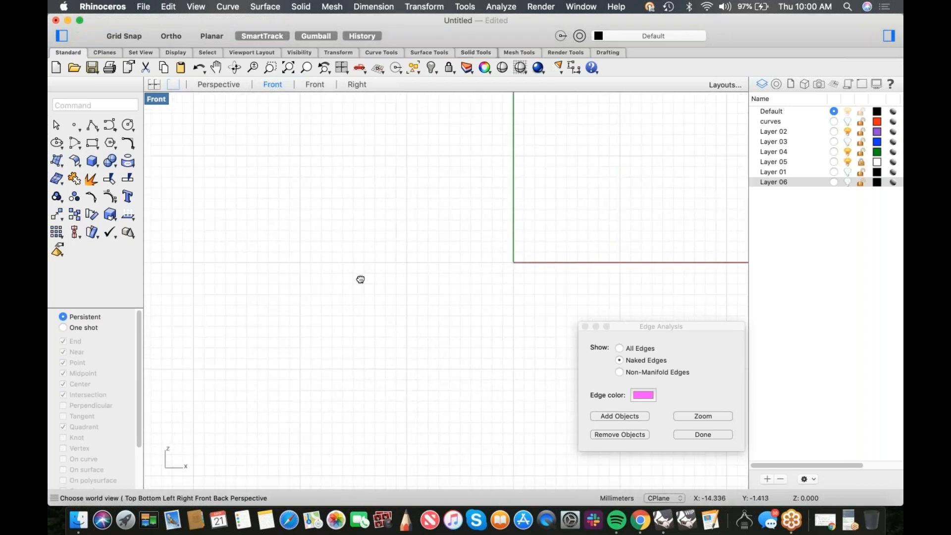
scroll(469, 253, "up", 6)
right_click_drag(574, 260, 511, 263)
scroll(468, 260, "up", 6)
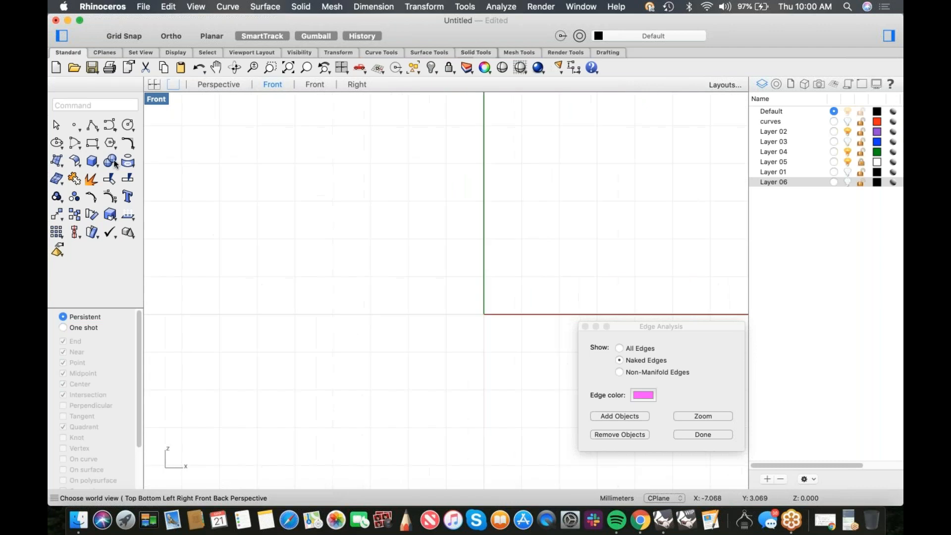
- Draw a degree 3 control-point curve from the origin along the negative X axis, bending down at its outer end to about X -3.9
left_click(109, 127)
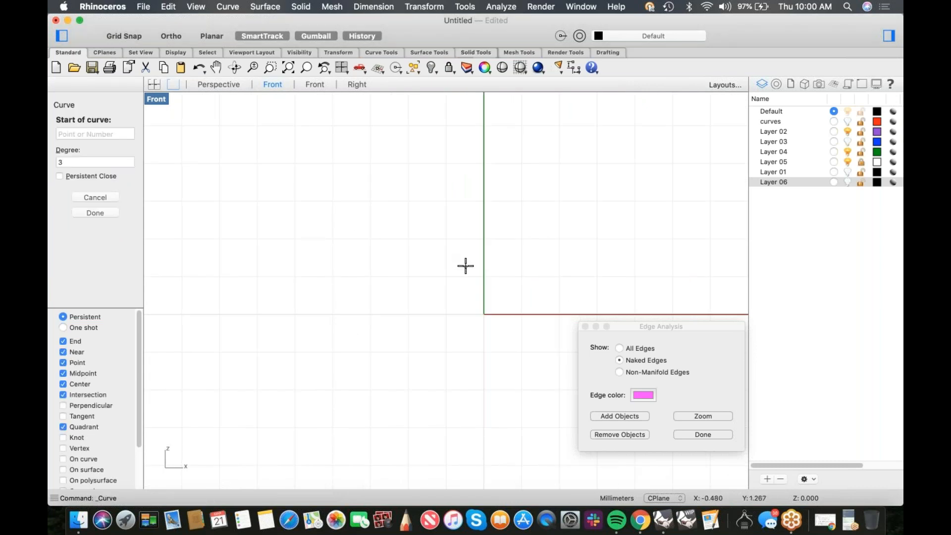
type("0")
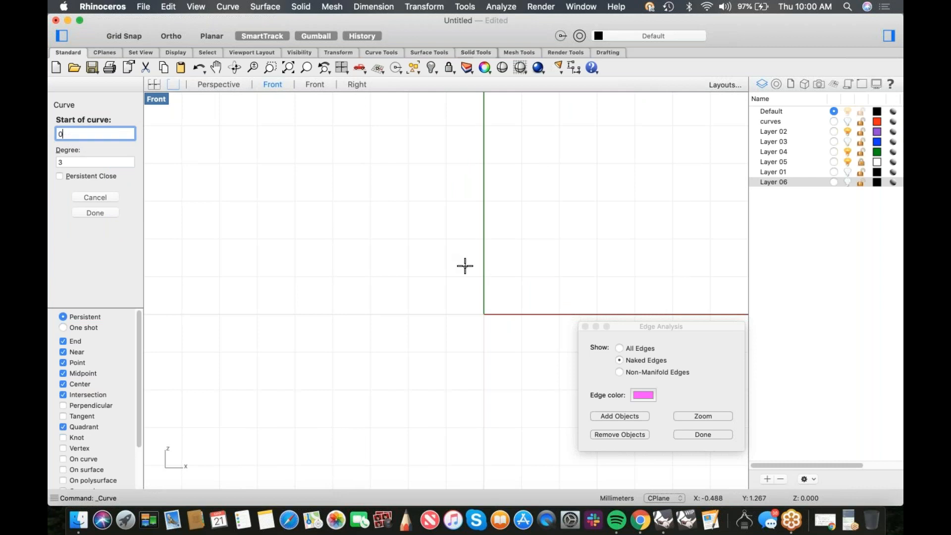
key("Return")
left_click(426, 314, "shift")
left_click(361, 314)
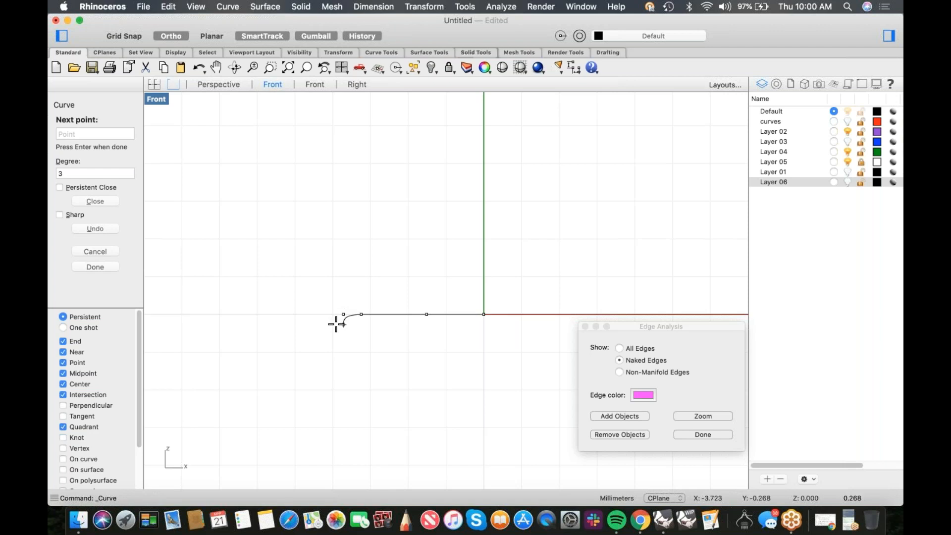
key("F8")
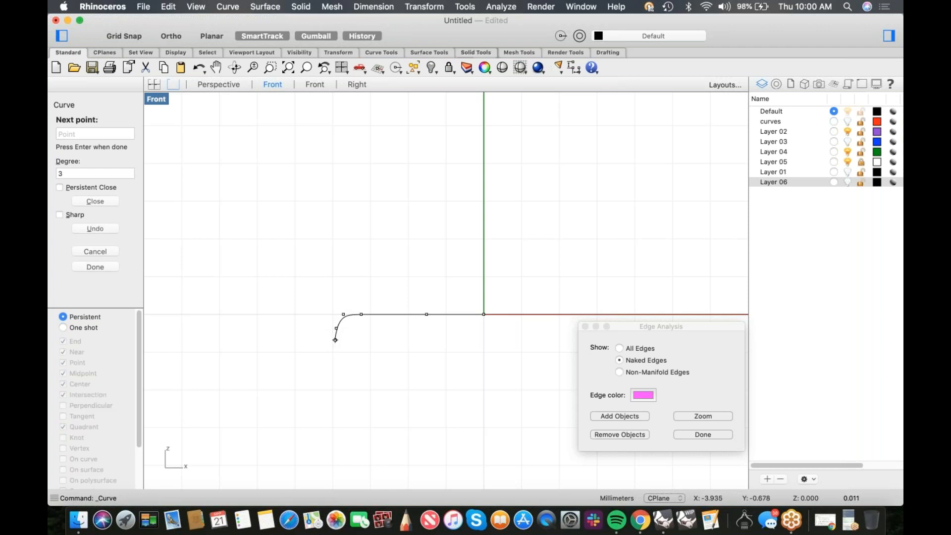
key("Return")
- Move the profile curve straight up by about 1.85 mm so its inner end stays on the vertical axis
left_click(377, 315)
left_click_drag(409, 328, 405, 262)
scroll(417, 250, "up", 2)
left_click(361, 301)
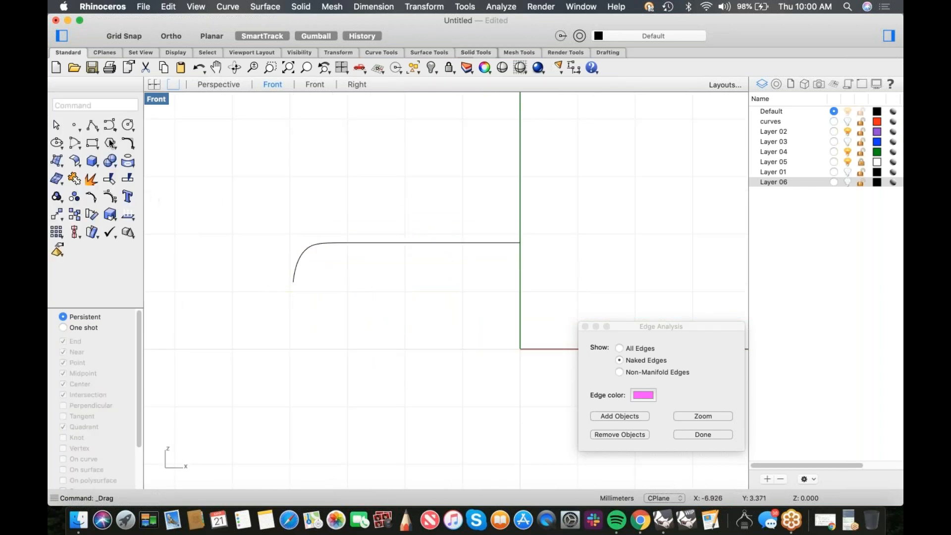
- Draw a short line from the curve's lower end, slanting down and inward toward the vertical axis
left_click(92, 124)
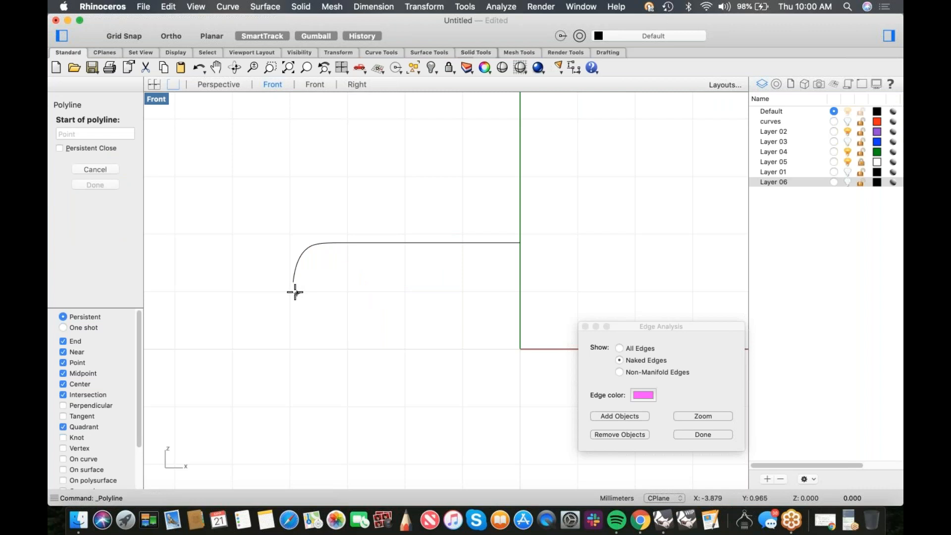
left_click(294, 284)
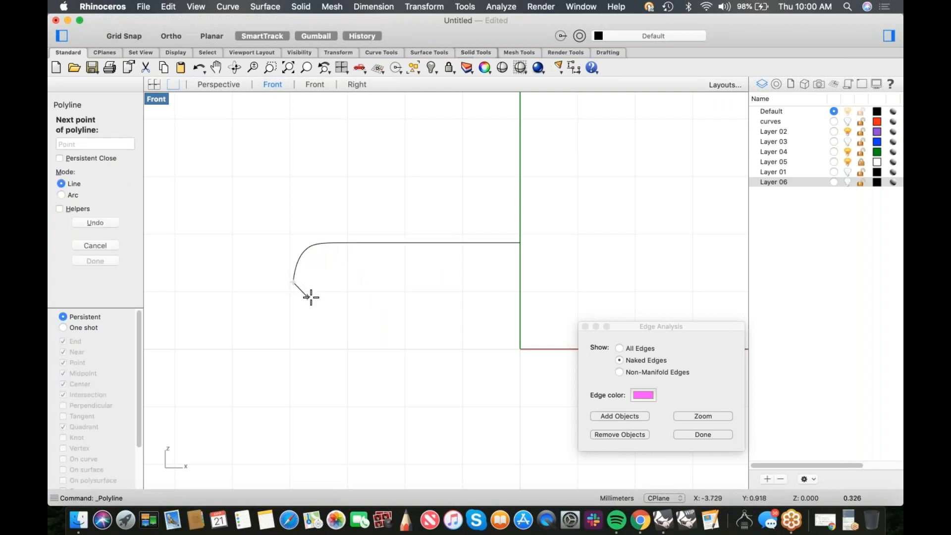
left_click(312, 297)
key("Return")
- Mirror a copy of the short slanted line across the horizontal axis, starting the mirror plane at 0
left_click(305, 292)
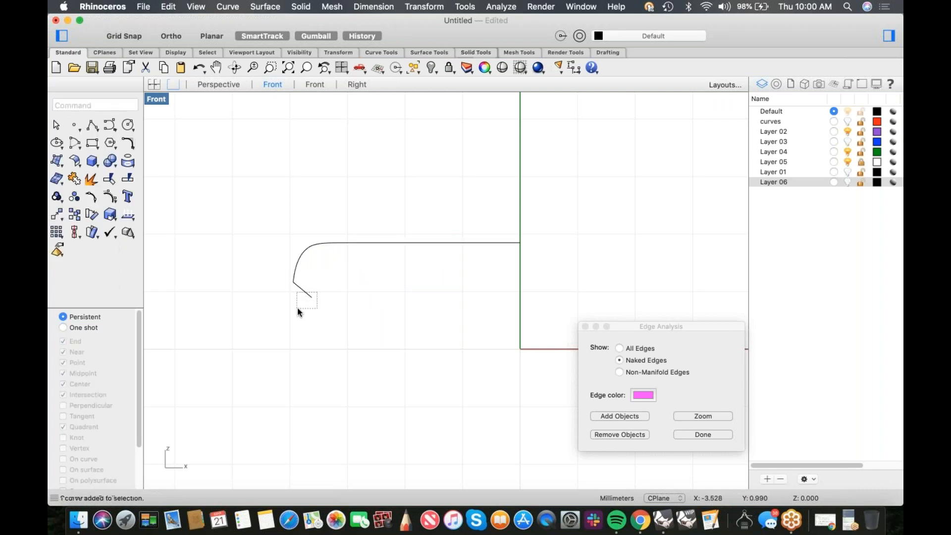
type("mirror")
key("Return")
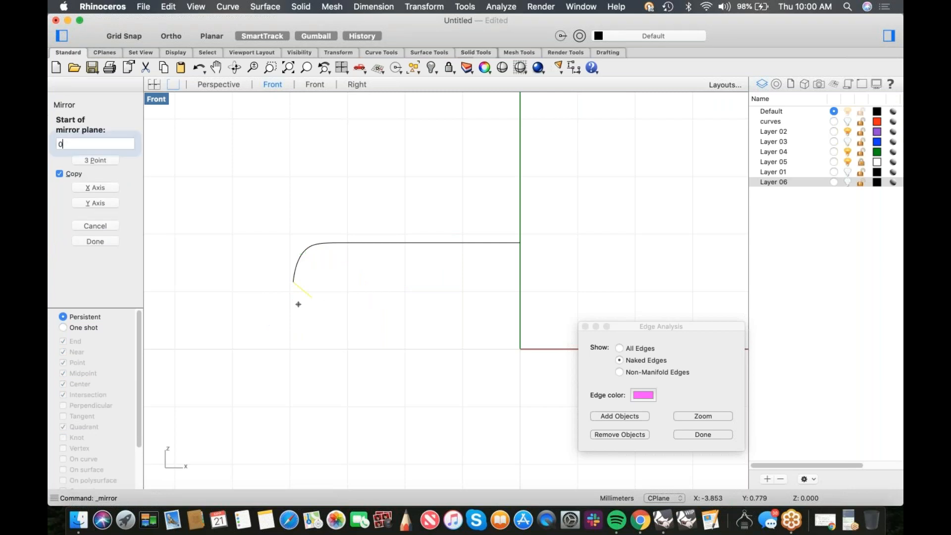
type("0")
key("Return")
left_click(291, 376)
key("Escape")
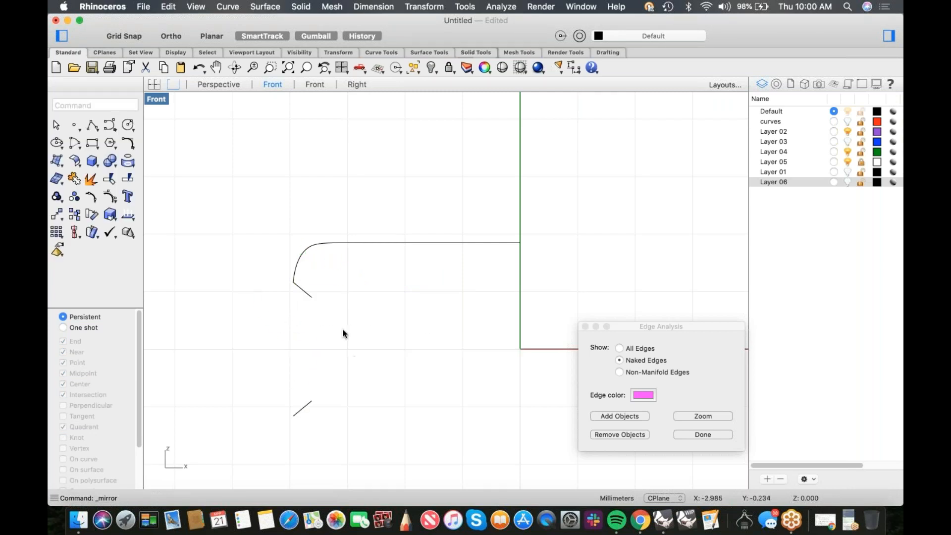
left_click(81, 148)
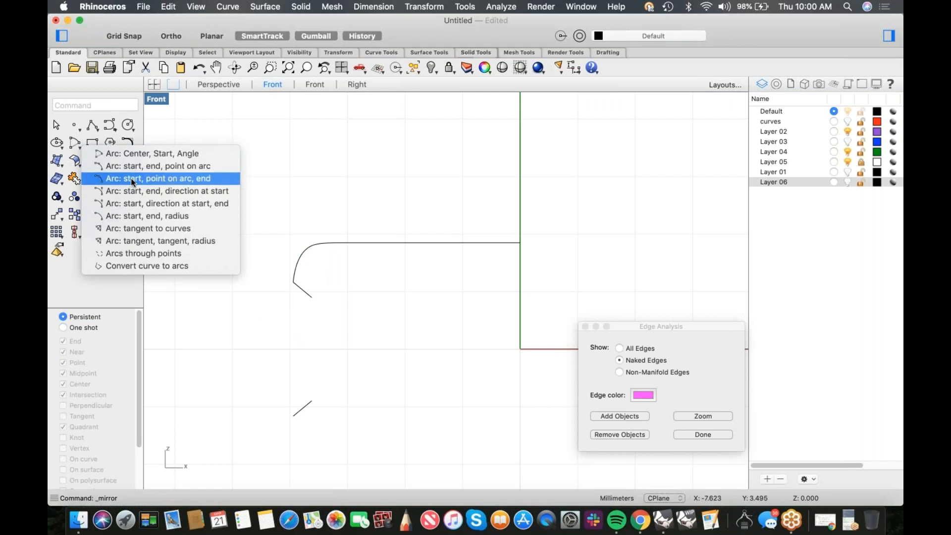
left_click(312, 297)
left_click(311, 401)
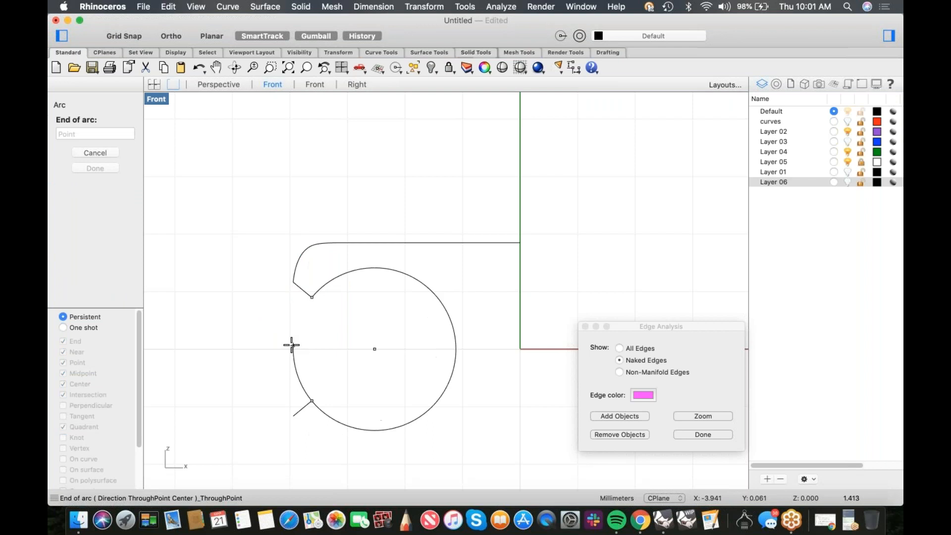
left_click(96, 153)
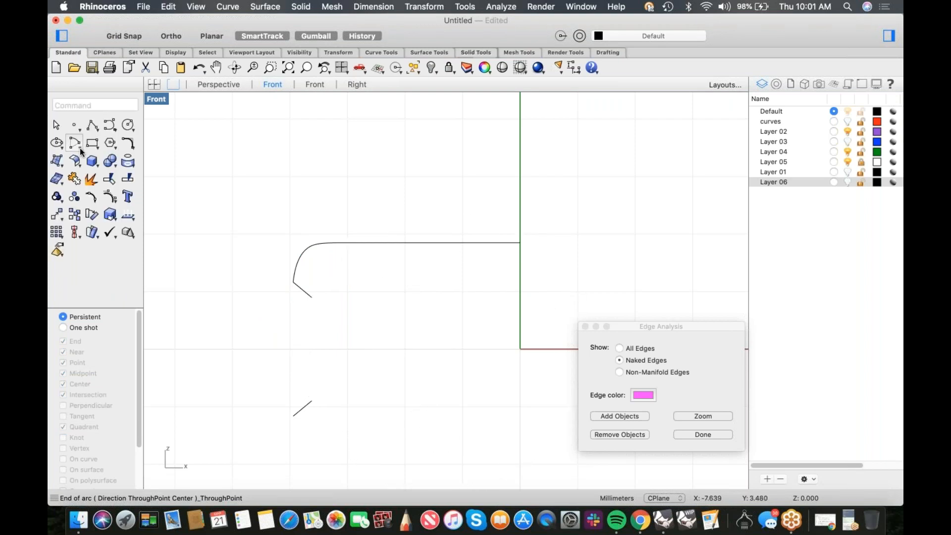
- Draw a start, end, point-on-arc arc between the two slanted lines' inner ends, bulging slightly outward away from the vertical axis
left_click(81, 151)
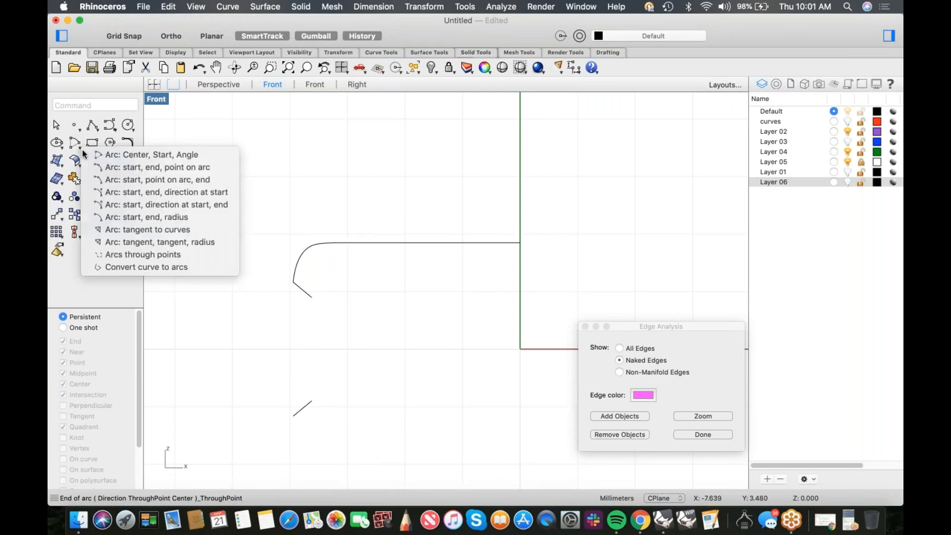
left_click(148, 168)
left_click(313, 298)
left_click(312, 400)
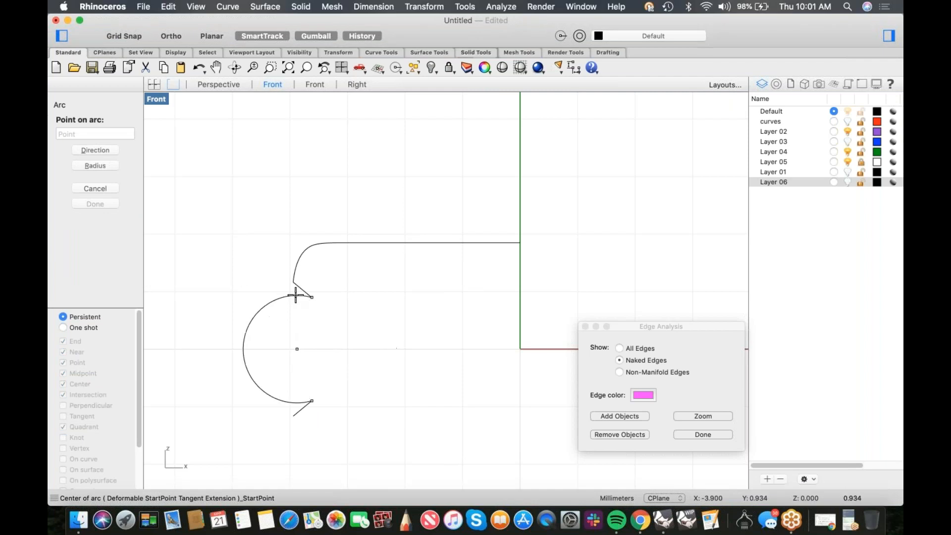
left_click(303, 349)
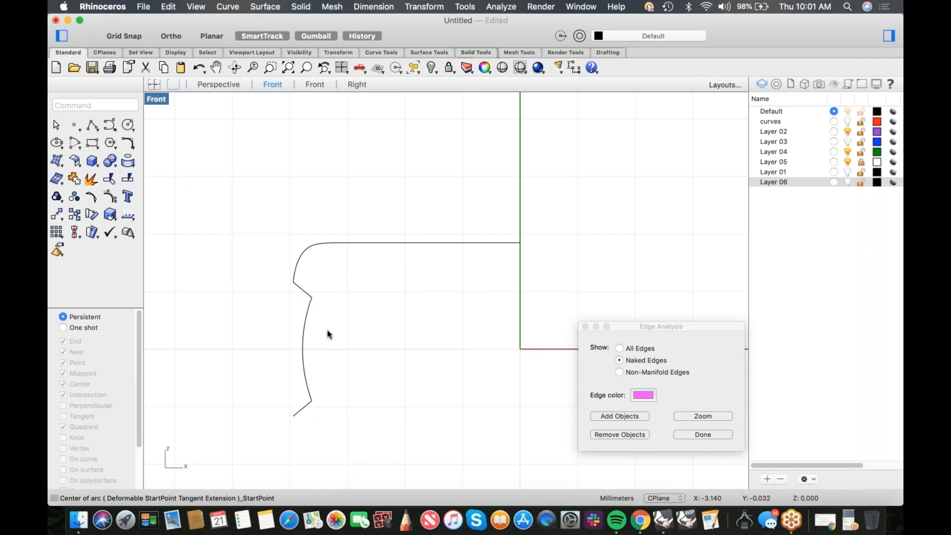
- Draw a horizontal line from 0 along the negative X axis, extending past the arc
left_click_drag(94, 128, 122, 134)
type("0")
key("Return")
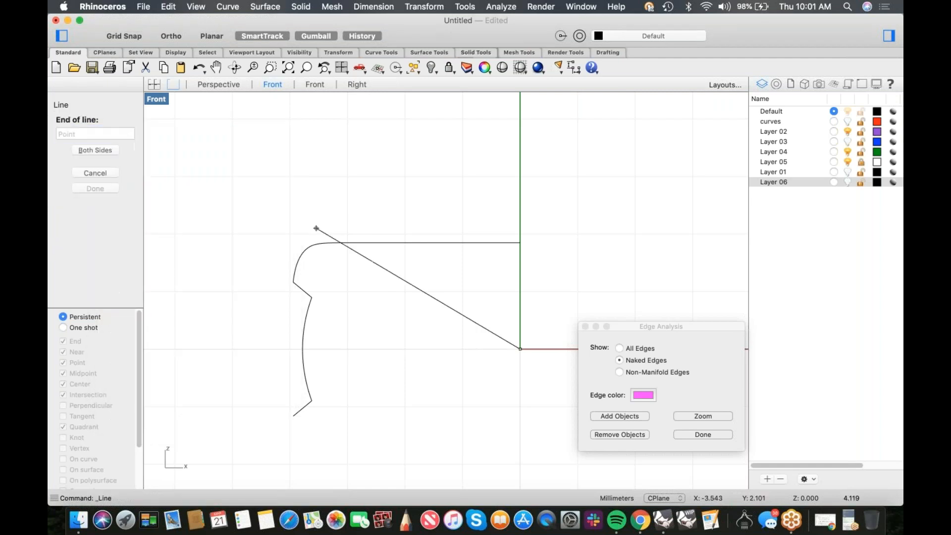
left_click(253, 349, "shift")
- Trim away the arc's lower half with the horizontal line and delete the mirrored slanted line below it
left_click(332, 349)
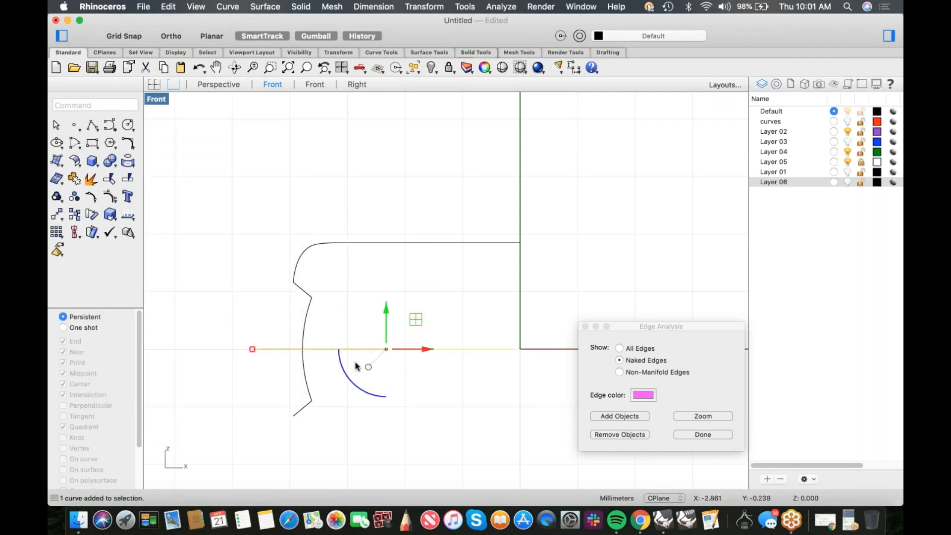
type("trim")
key("Return")
left_click(346, 379)
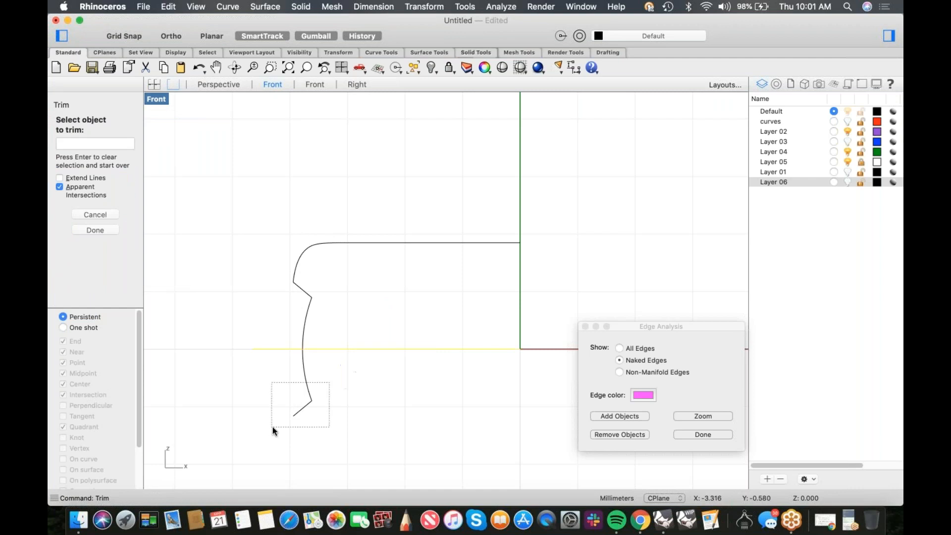
left_click(308, 384)
key("Return")
left_click_drag(316, 398, 284, 420)
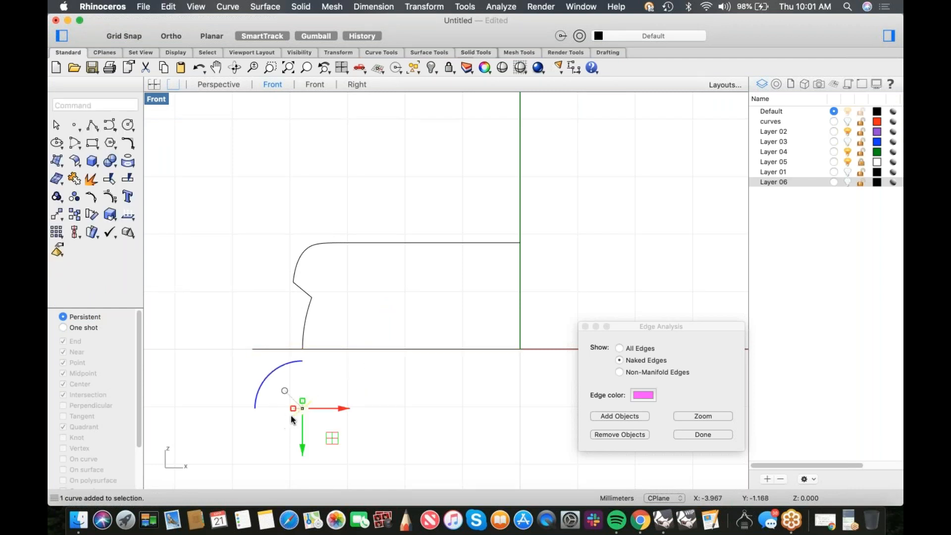
key("Delete")
- Join the top curve, the slanted line and the remaining arc into one profile curve
left_click_drag(320, 270, 272, 308)
type("join")
key("Return")
- Mirror a copy of the joined profile curve across the vertical axis through its inner end, working in the Perspective view
type("4")
key("Return")
right_click_drag(333, 331, 381, 334)
scroll(381, 335, "up", 7)
right_click_drag(418, 297, 431, 288)
left_click_drag(419, 303, 420, 303)
type("mirror")
key("Return")
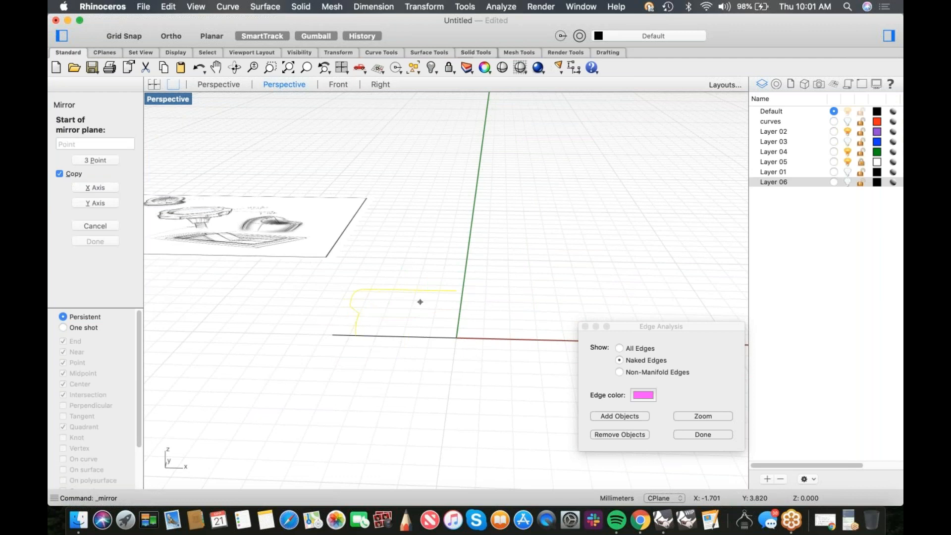
left_click(458, 292)
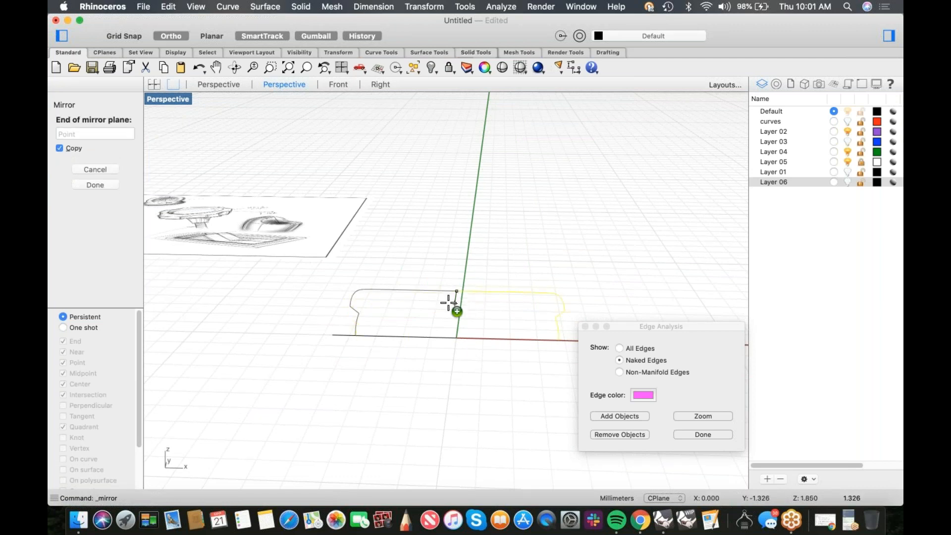
left_click(454, 312)
- Join the profile curve and its mirrored copy into one open curve
left_click(474, 294, "shift")
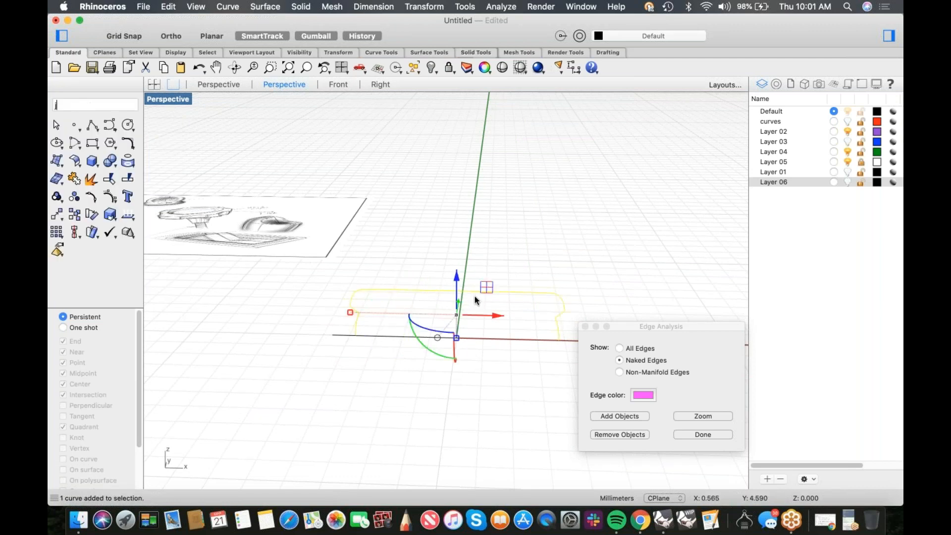
key("Return")
scroll(492, 253, "down", 2)
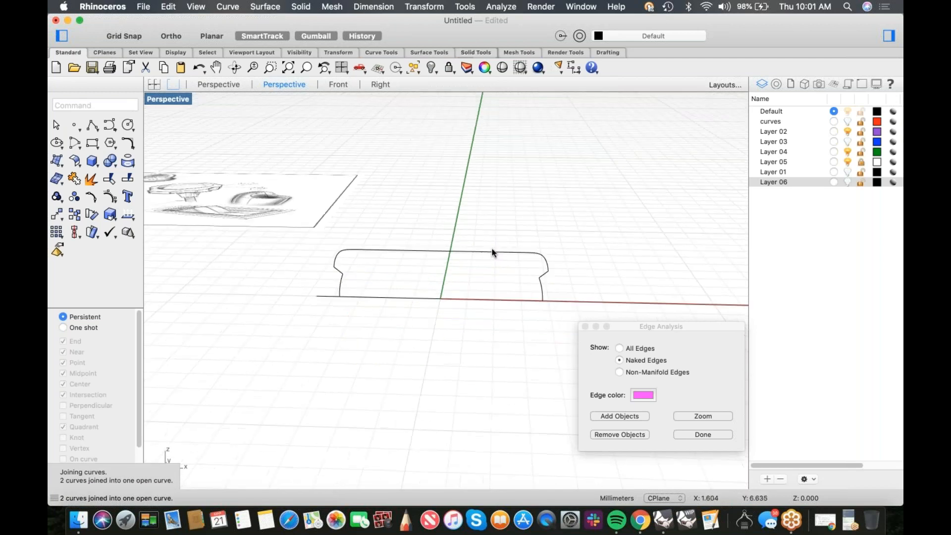
scroll(361, 278, "up", 5)
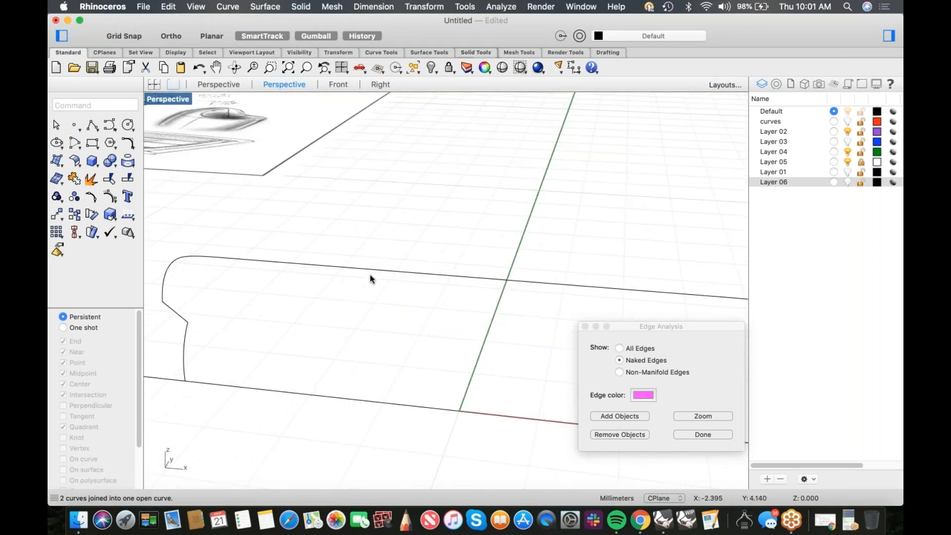
scroll(371, 278, "down", 3)
- Revolve the joined profile a full circle around the horizontal axis line, with start angle 0
left_click(403, 274)
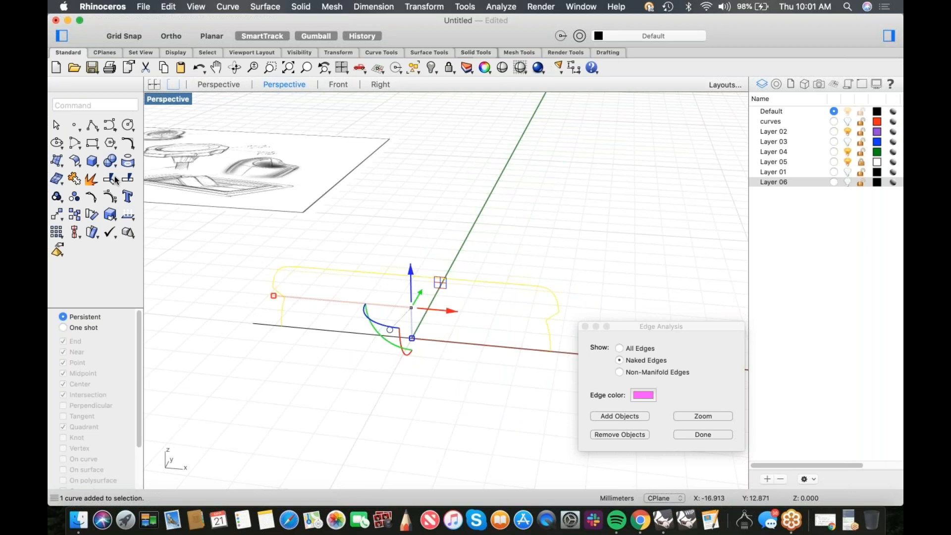
left_click(62, 170)
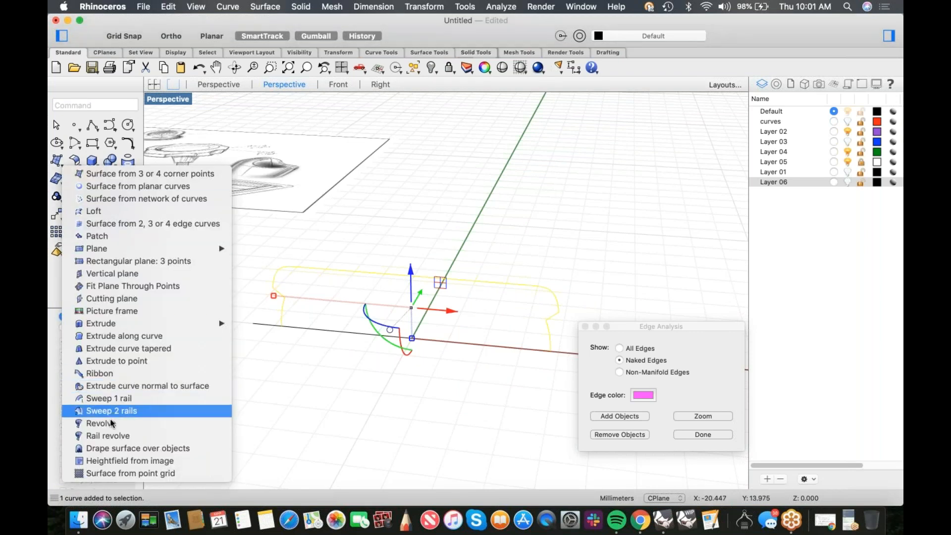
key("Return")
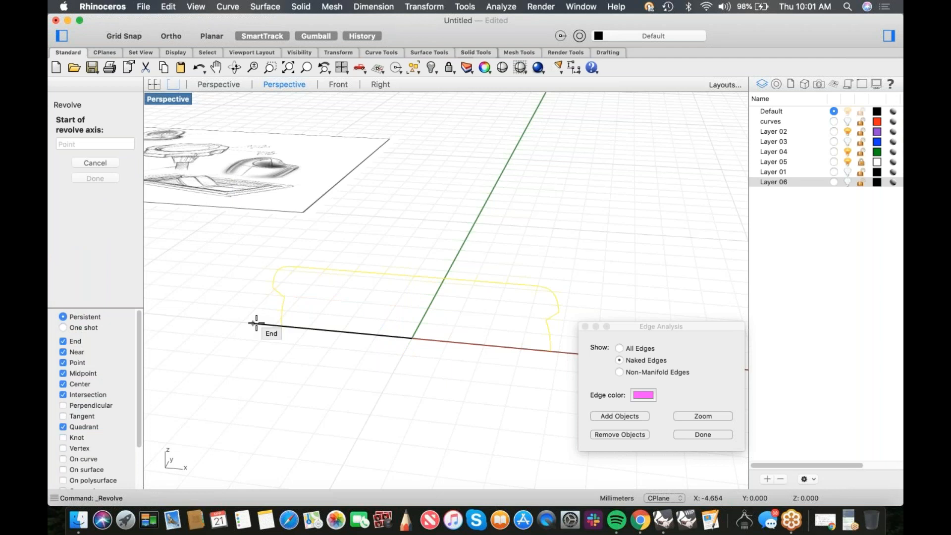
left_click(253, 323)
left_click(393, 337)
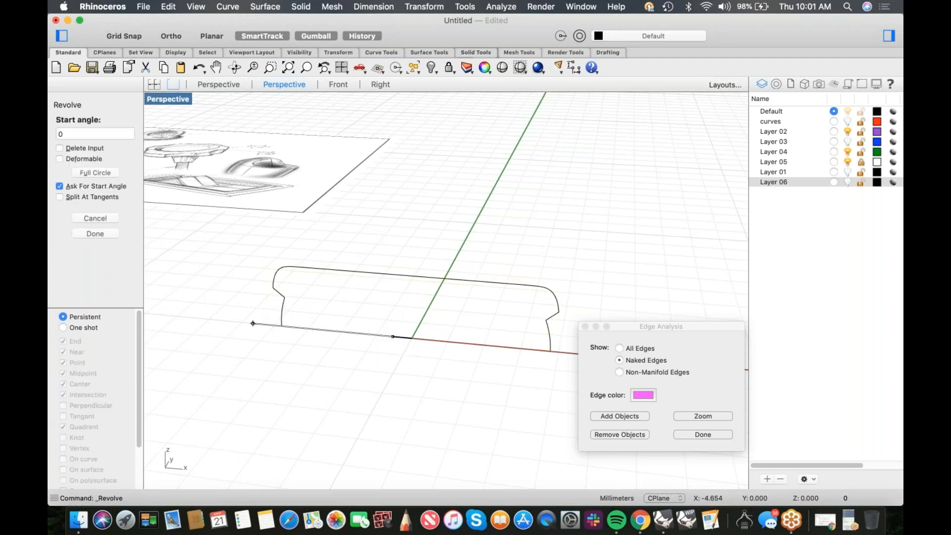
key("Return")
key("Return")
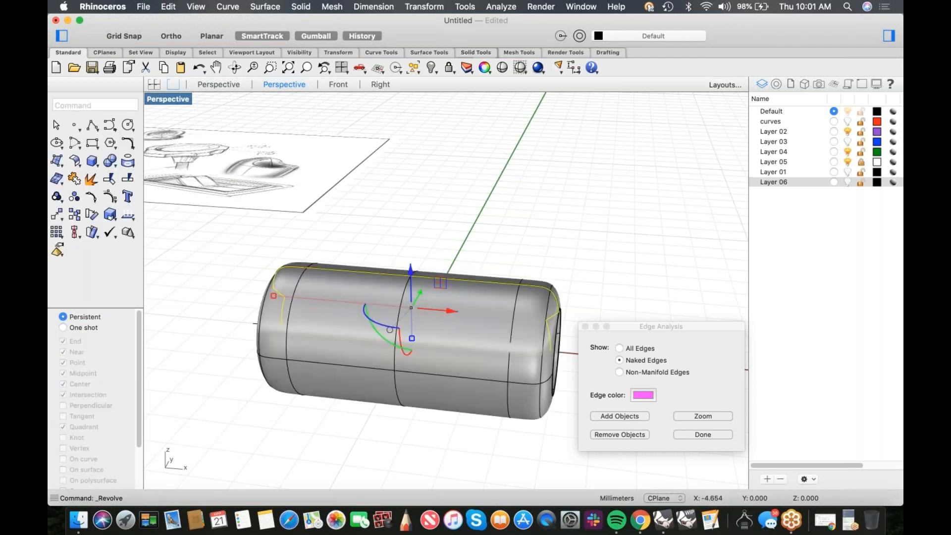
- Examine the reference sketches beside the model and return to the revolved body
right_click(453, 241)
left_click(411, 234)
left_click(412, 234)
mouse_move(334, 269)
right_mouse_down()
mouse_move(462, 266)
mouse_move(372, 291)
mouse_move(453, 296)
mouse_move(260, 263)
mouse_move(223, 248)
mouse_move(208, 228)
right_mouse_up()
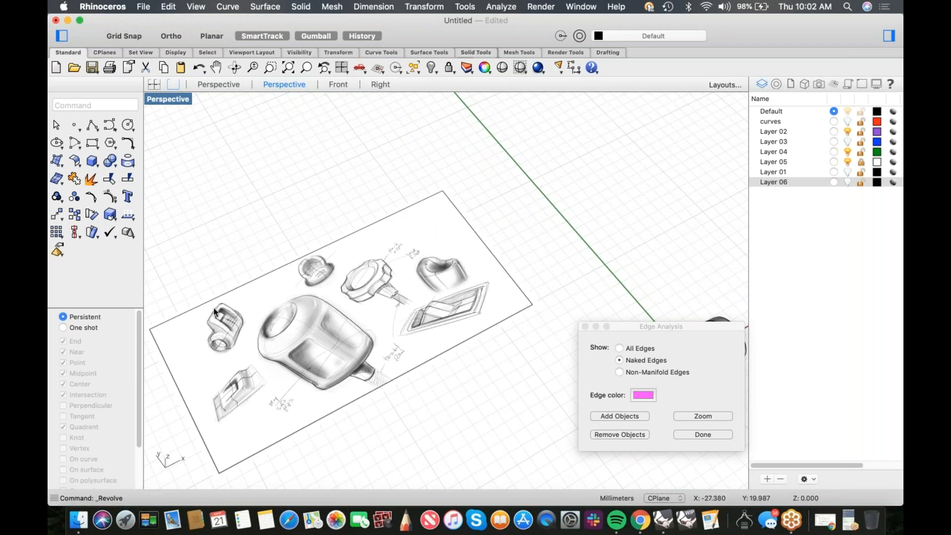
scroll(328, 304, "down", 3)
scroll(449, 346, "up", 3)
right_click_drag(448, 345, 469, 290)
scroll(471, 313, "up", 3)
- Rotate the revolved body 180 degrees about the X axis
left_click(463, 300)
left_click(517, 268)
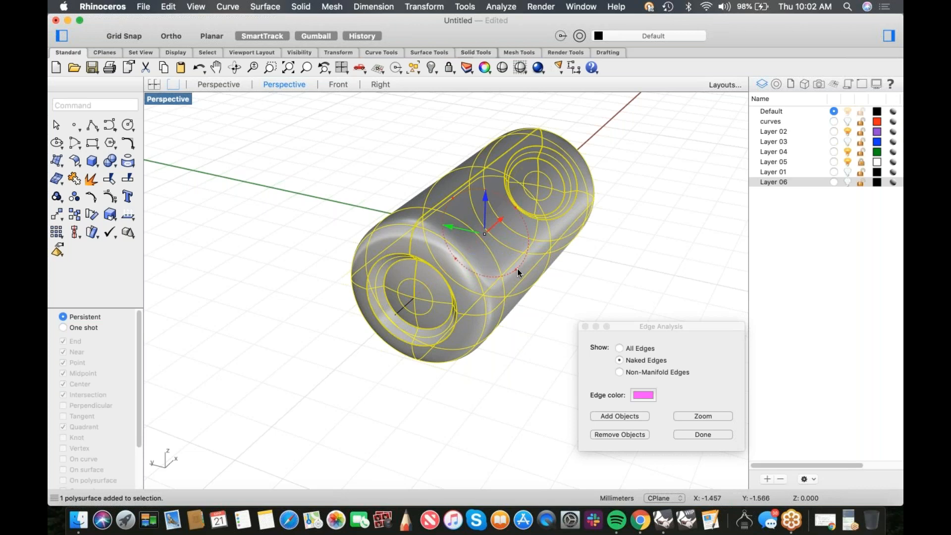
type("180")
key("Return")
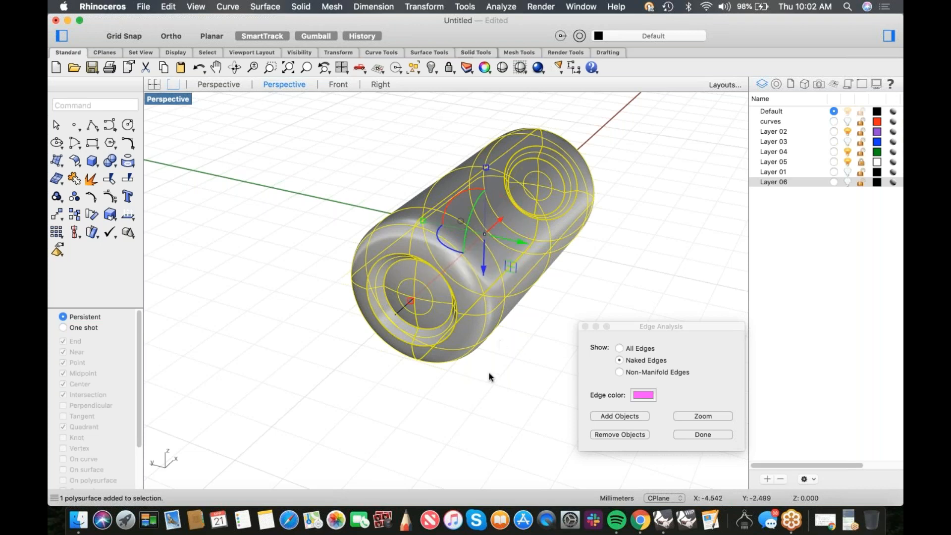
left_click(470, 380)
left_click(412, 354)
left_click(421, 397)
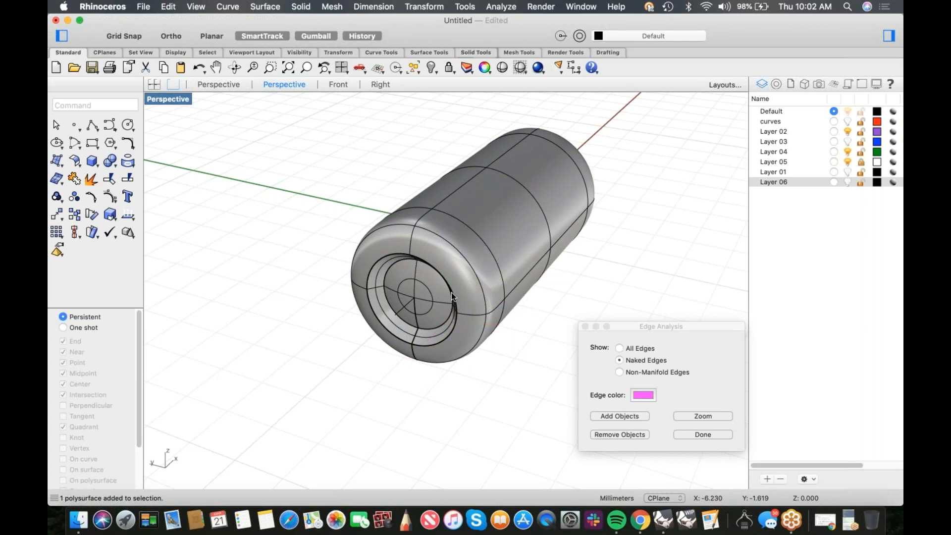
- Extract the large outer surface from the revolved polysurface
middle_click(487, 252)
left_click(542, 322)
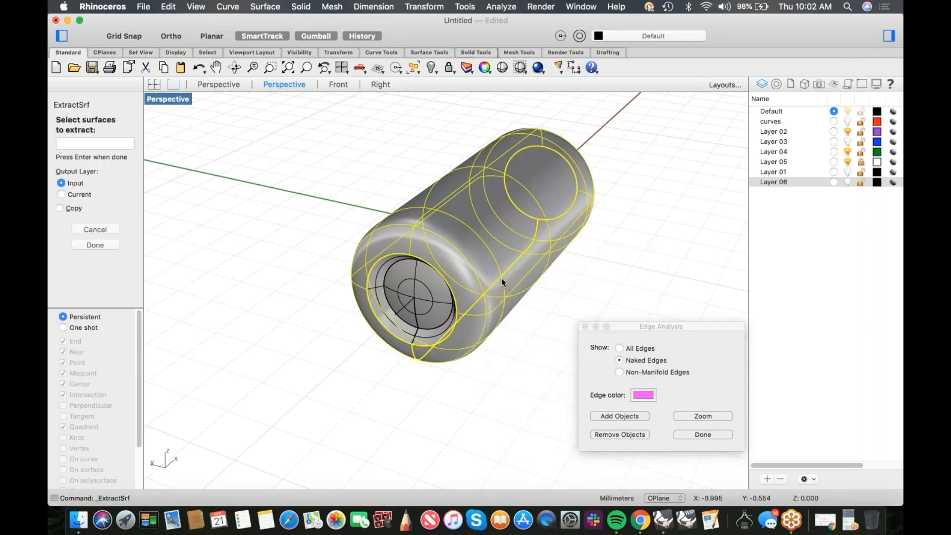
left_click(502, 278)
key("Return")
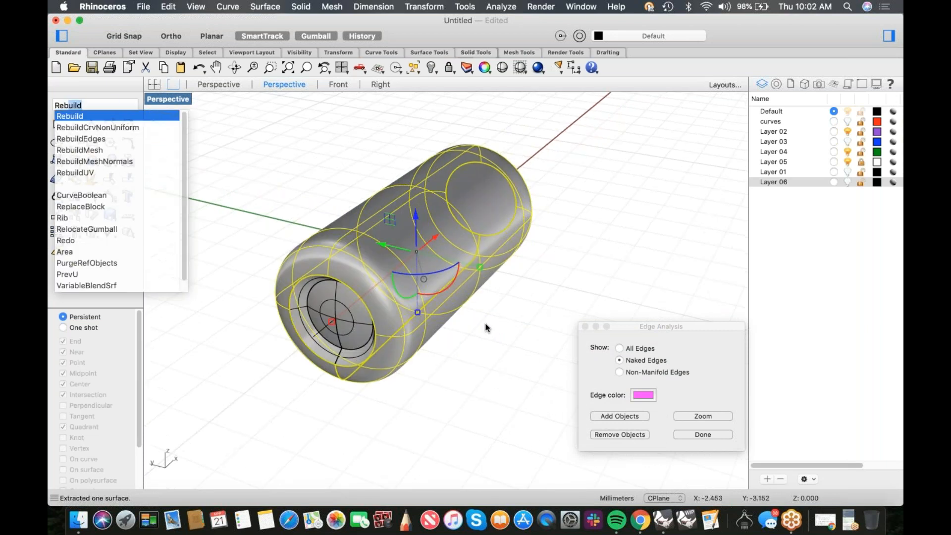
- Rebuild the extracted outer surface with 30 U and 12 V points at degree 3, deleting the input and retrimming
key("Return")
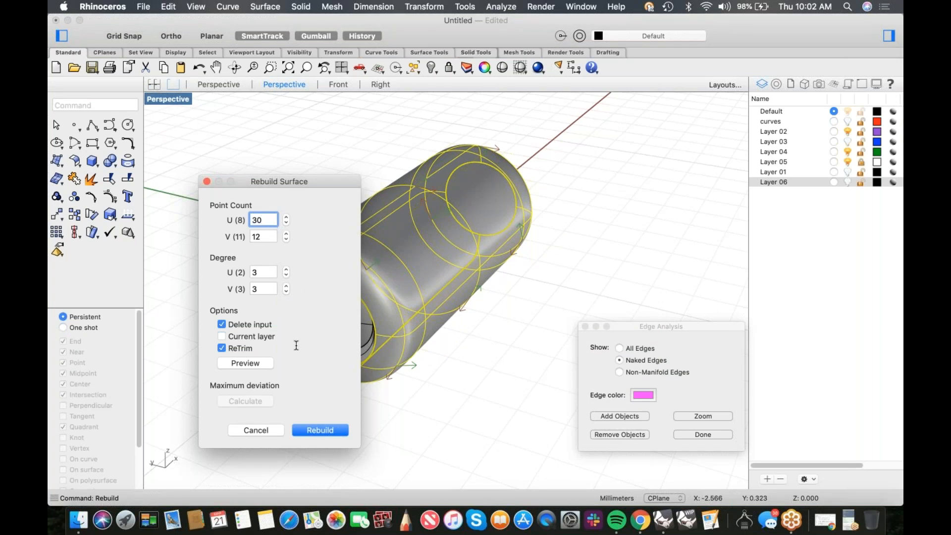
left_click(318, 431)
left_click(438, 397)
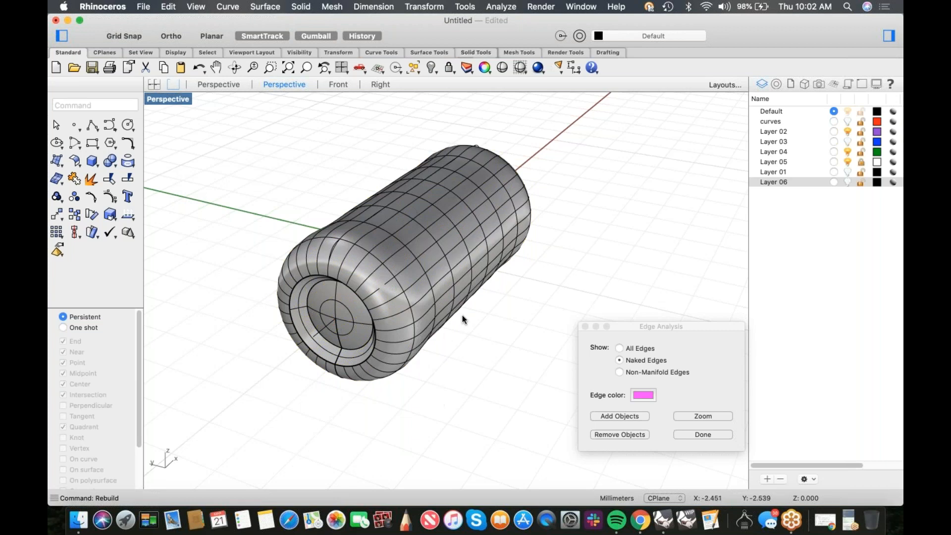
- Turn on the control points of the rebuilt outer surface
scroll(402, 257, "up", 8)
scroll(402, 267, "up", 2)
left_click(412, 261)
right_click(419, 263)
scroll(456, 357, "down", 3)
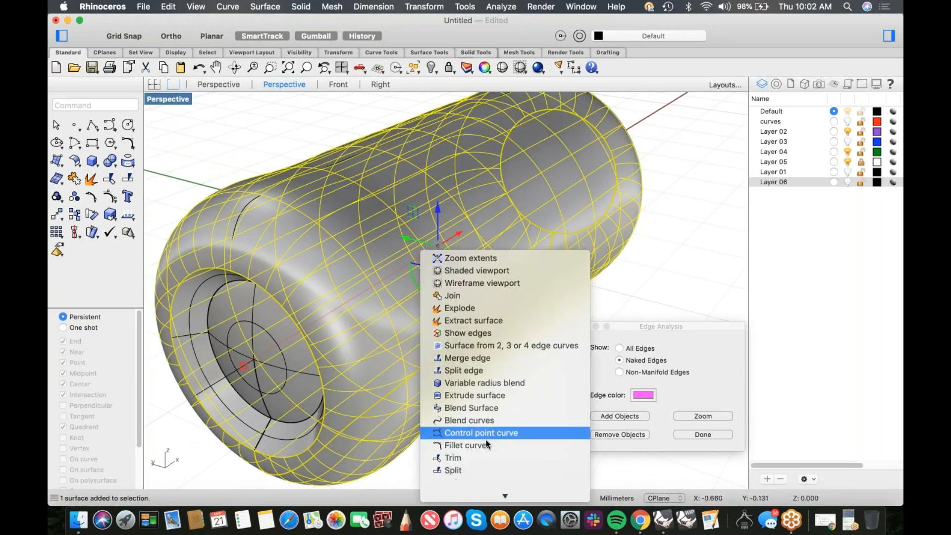
left_click(488, 484)
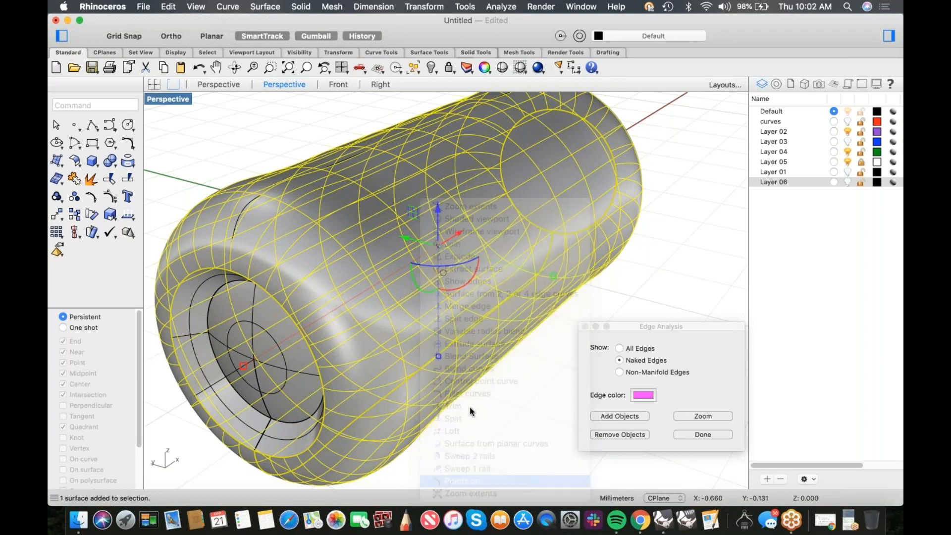
right_click_drag(485, 391, 401, 370)
- Select the six middle columns of control points on the body's upper front quarter, using the Front and Top views
key("ctrl+F2")
key("super+shift+e")
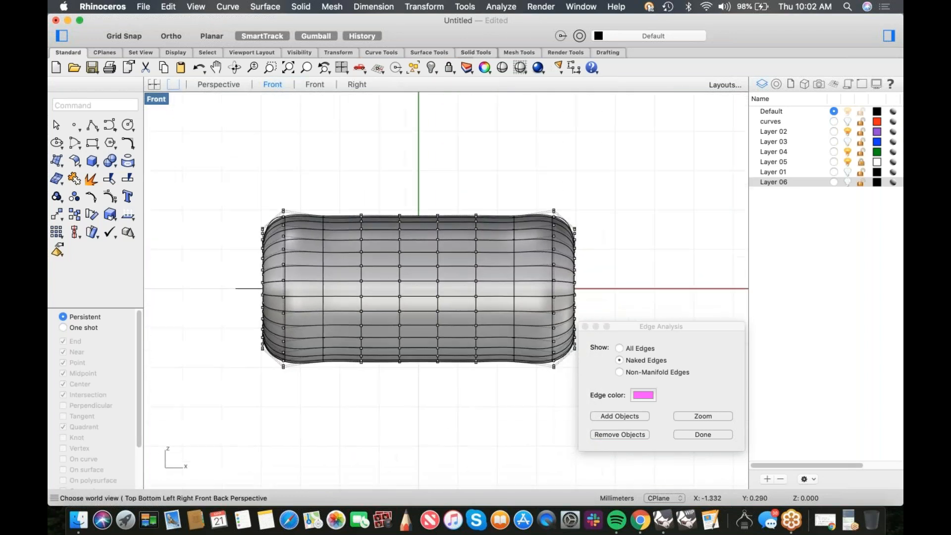
left_click_drag(305, 188, 539, 294)
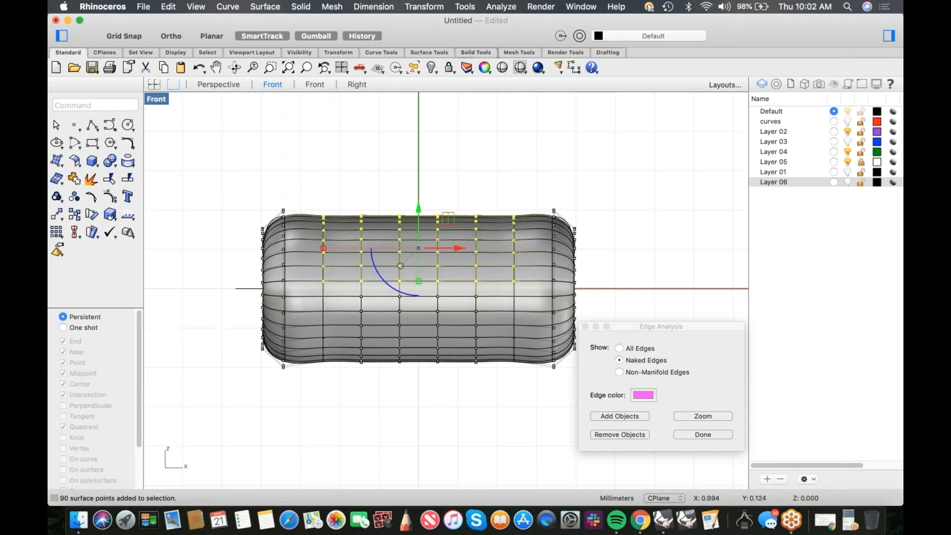
type("p")
key("Return")
type("top")
key("Return")
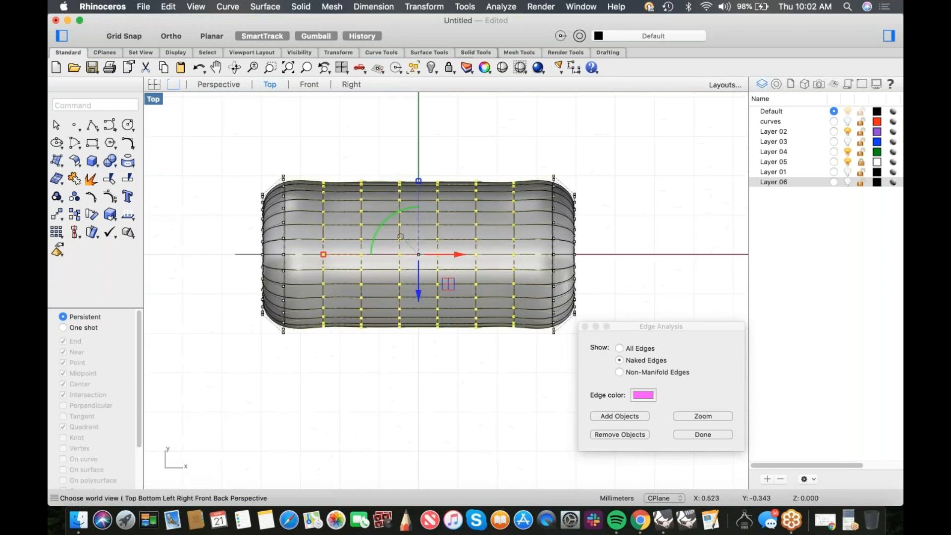
left_click_drag(219, 171, 588, 263, "super")
type("p )to")
key("Return")
- Try to raise the six selected columns of control points vertically, and undo the move
scroll(444, 242, "up", 5)
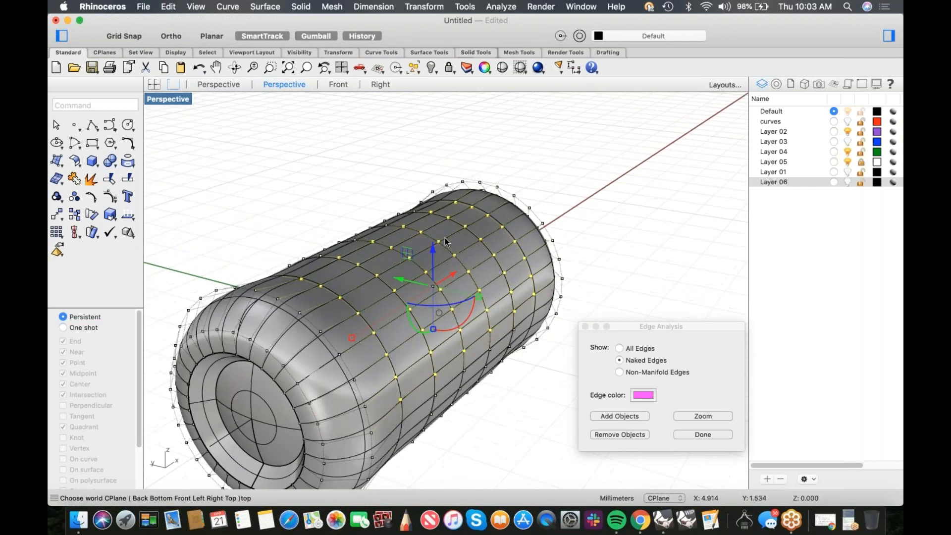
left_click_drag(435, 251, 453, 220)
scroll(453, 220, "down", 5)
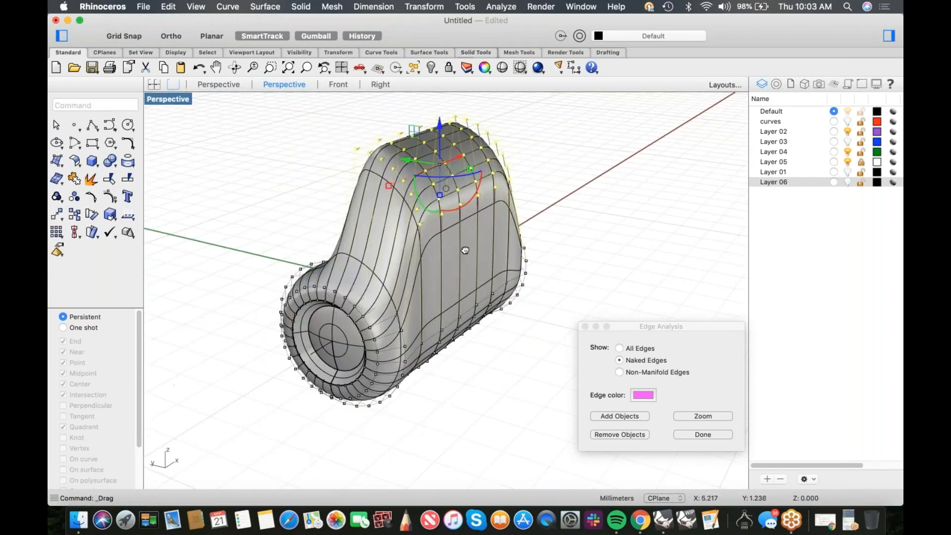
right_click_drag(458, 261, 418, 247)
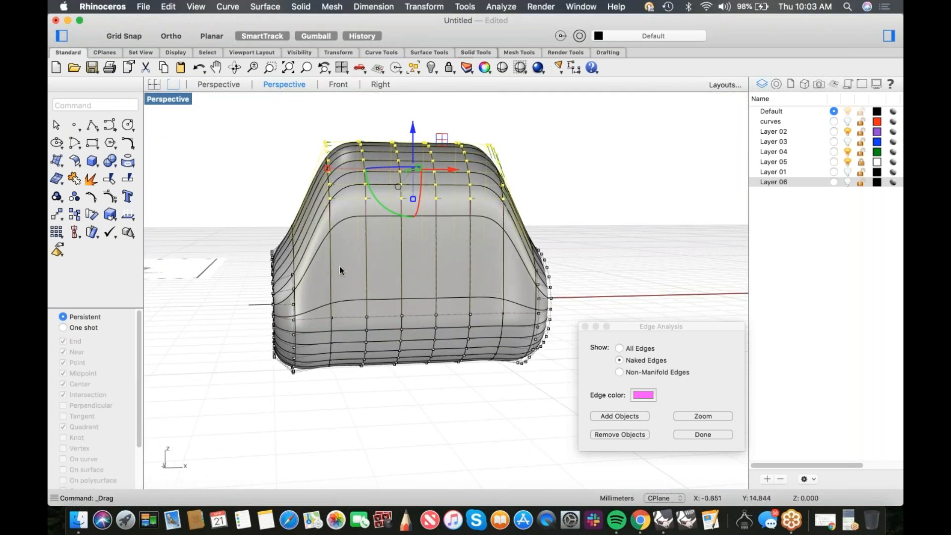
key("super+z")
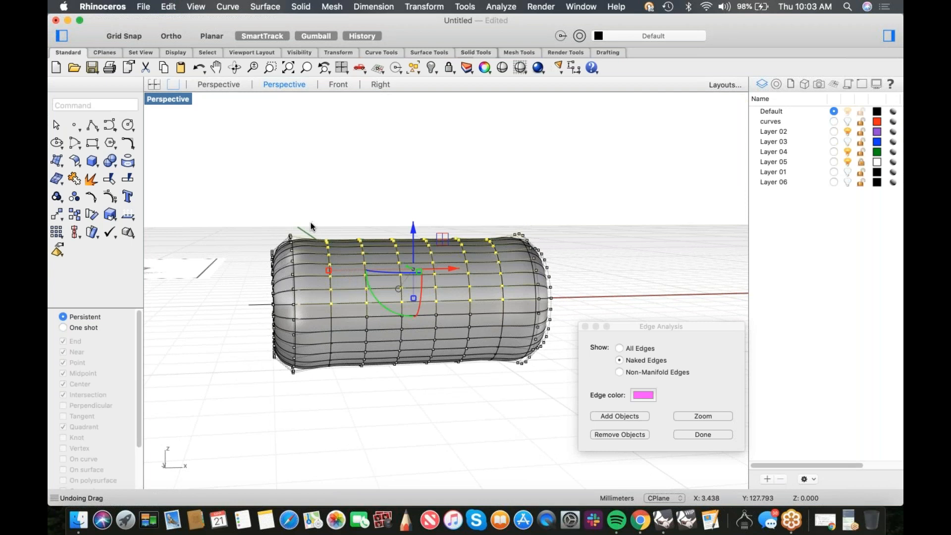
- Remove the two outermost columns from the point selection and pull the remaining control points straight up
left_click_drag(272, 201, 339, 297, "super")
right_click_drag(567, 239, 436, 307)
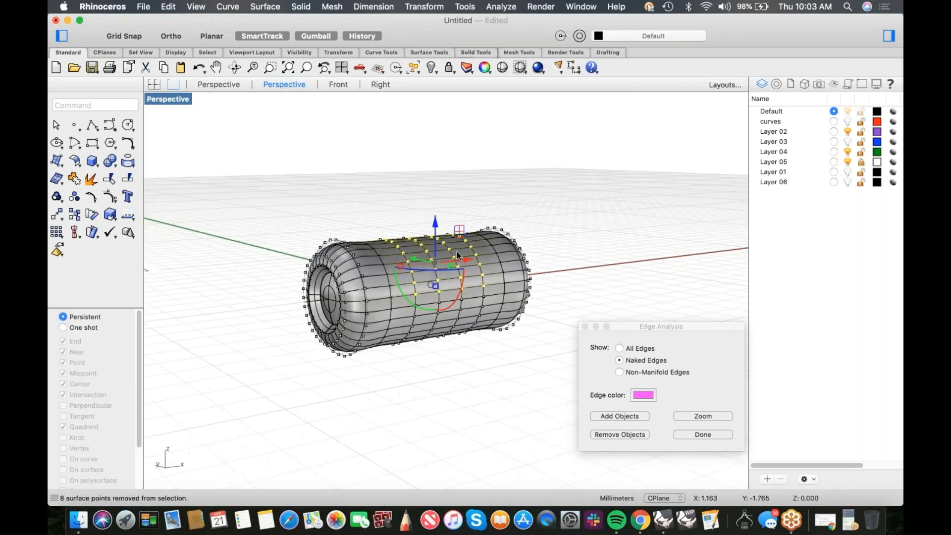
left_click_drag(431, 262, 429, 167)
right_click_drag(515, 228, 514, 278, "shift")
- Scale the raised control points wider along X, then deselect them
left_click_drag(400, 224, 379, 223)
right_click_drag(425, 243, 398, 227)
left_click_drag(361, 216, 353, 218)
left_click(314, 226)
- Select the raised control points in the Right view, narrow them along Y and reposition the group
right_click_drag(323, 237, 466, 272)
scroll(471, 258, "up", 4)
key("ctrl+super+f")
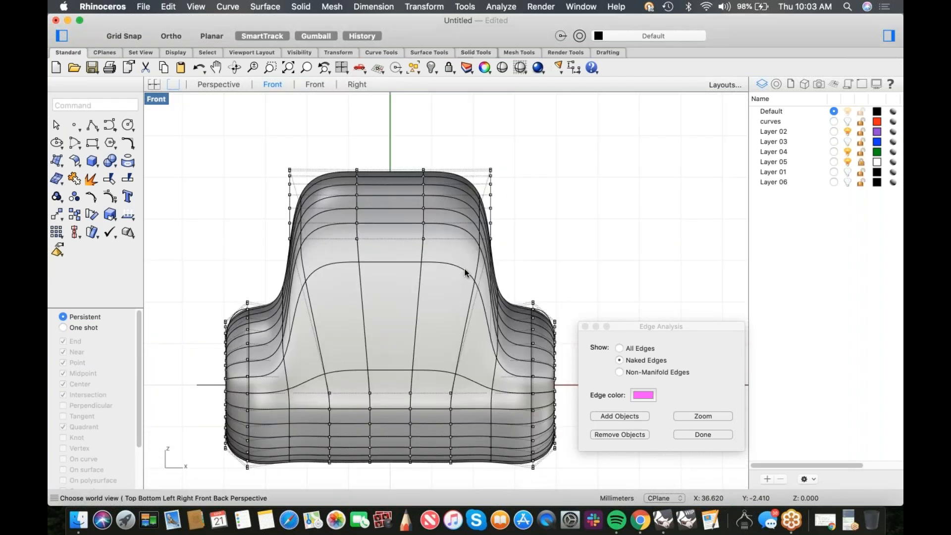
key("ctrl+super+r")
left_click_drag(332, 164, 508, 279)
left_click_drag(382, 234, 398, 234)
left_click_drag(450, 202, 444, 216)
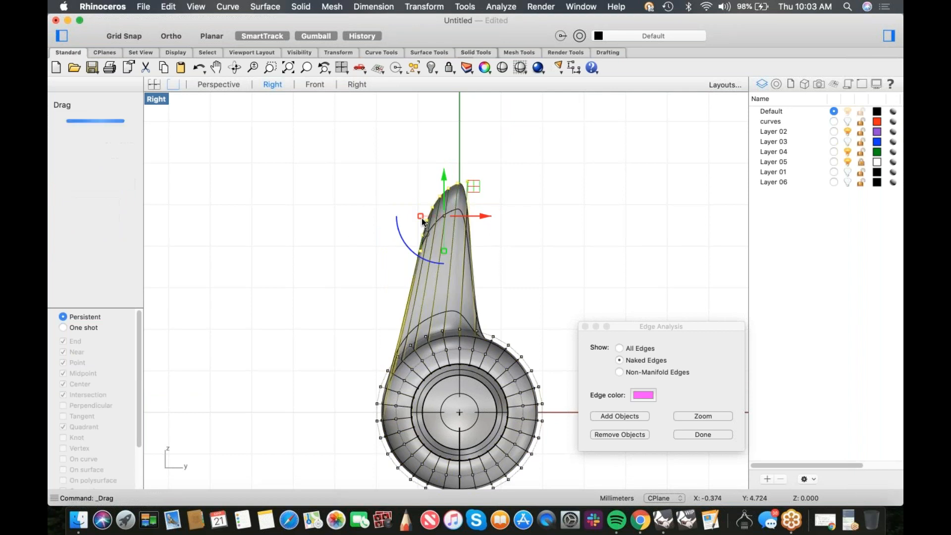
- Examine the raised form and the crease between its front and side faces from several angles in the Perspective view
key("F4")
right_click_drag(364, 297, 456, 323)
scroll(428, 313, "up", 5)
scroll(445, 347, "up", 5)
left_click(524, 257)
right_click_drag(521, 301, 454, 307)
left_click(502, 68)
mouse_move(446, 268)
right_mouse_down()
mouse_move(384, 265)
mouse_move(433, 267)
mouse_move(450, 284)
mouse_move(463, 227)
mouse_move(469, 297)
mouse_move(487, 290)
mouse_move(480, 278)
mouse_move(433, 300)
mouse_move(312, 290)
mouse_move(297, 304)
mouse_move(350, 283)
mouse_move(388, 299)
mouse_move(512, 288)
right_mouse_up()
key("Return")
right_click_drag(564, 259, 485, 263)
right_click_drag(473, 323, 470, 193)
- Try to move the single control point beside the raised form's side crease along Y, and undo the move
left_click(471, 184)
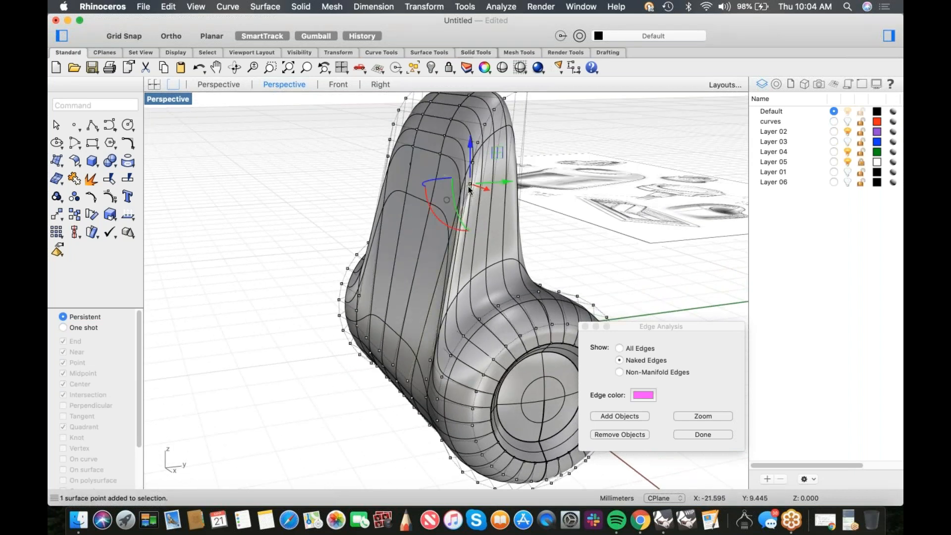
right_click_drag(474, 308, 447, 365)
left_click(449, 358)
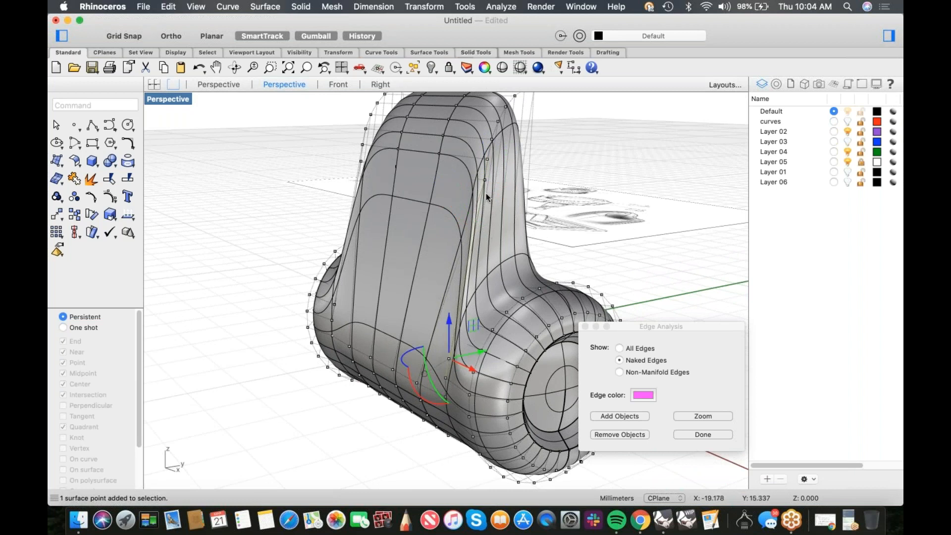
left_click(485, 180)
right_click_drag(527, 219, 491, 246)
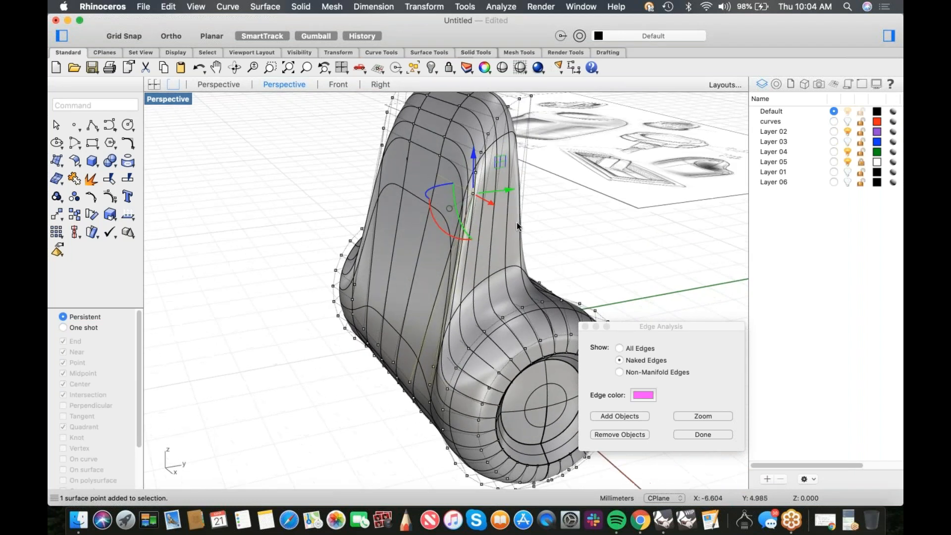
left_click_drag(511, 193, 420, 188)
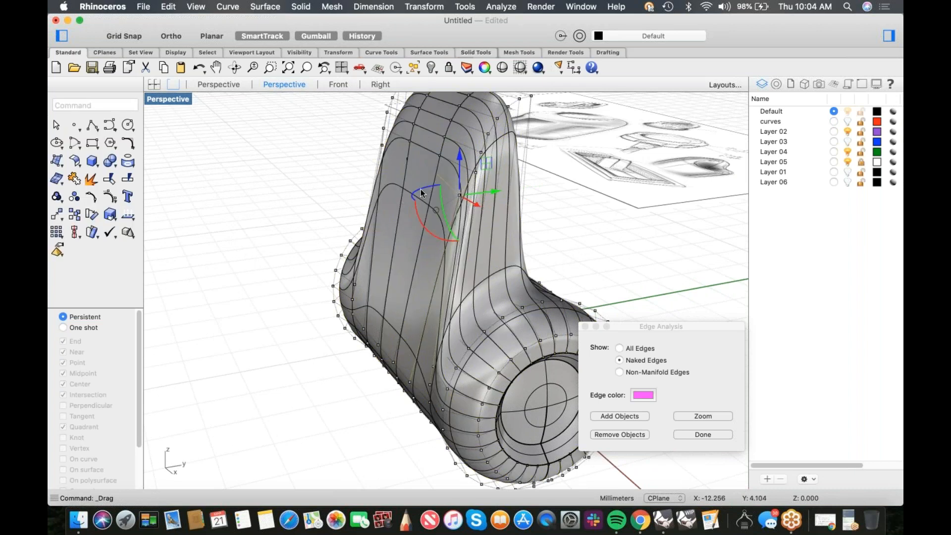
key("super+z")
right_click_drag(383, 159, 536, 222)
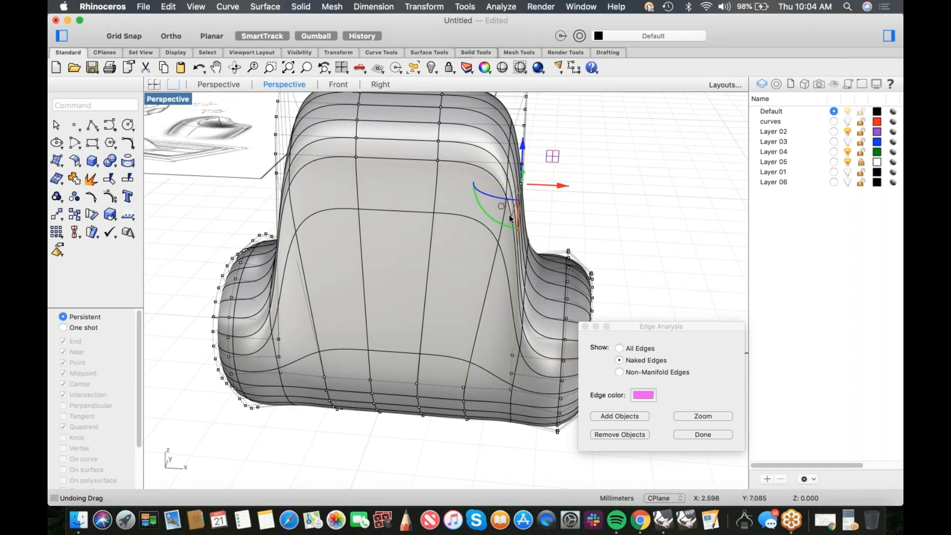
- Pick the control points at both side edges of the raised form's front face in wireframe, then move them along Y in shaded display
middle_click(380, 189)
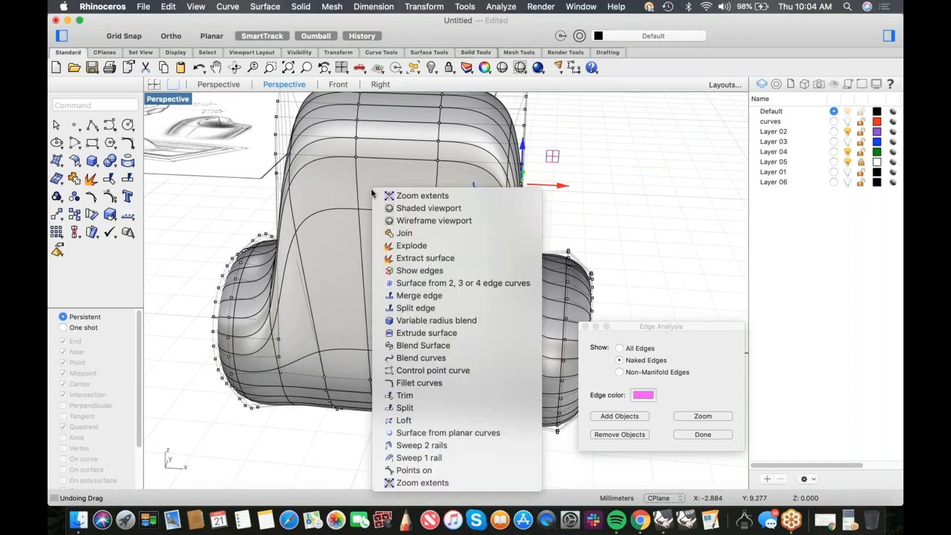
left_click(415, 219)
right_click_drag(413, 205, 258, 212)
scroll(267, 210, "up", 5)
left_click(283, 202, "shift")
scroll(283, 202, "down", 5)
mouse_move(378, 232)
right_mouse_down()
mouse_move(304, 229)
mouse_move(430, 218)
right_mouse_up()
middle_click(304, 229)
left_click(325, 247)
scroll(430, 217, "up", 5)
left_click_drag(492, 154, 441, 159)
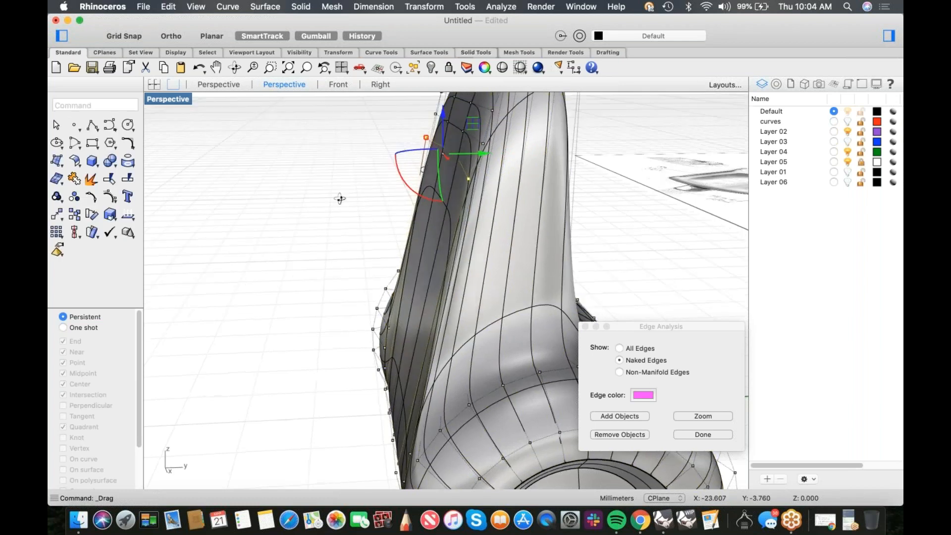
- Scale the selected pair of front-face control points closer together along X
right_click_drag(441, 160, 418, 195)
scroll(445, 208, "down", 5)
right_click_drag(476, 240, 463, 240)
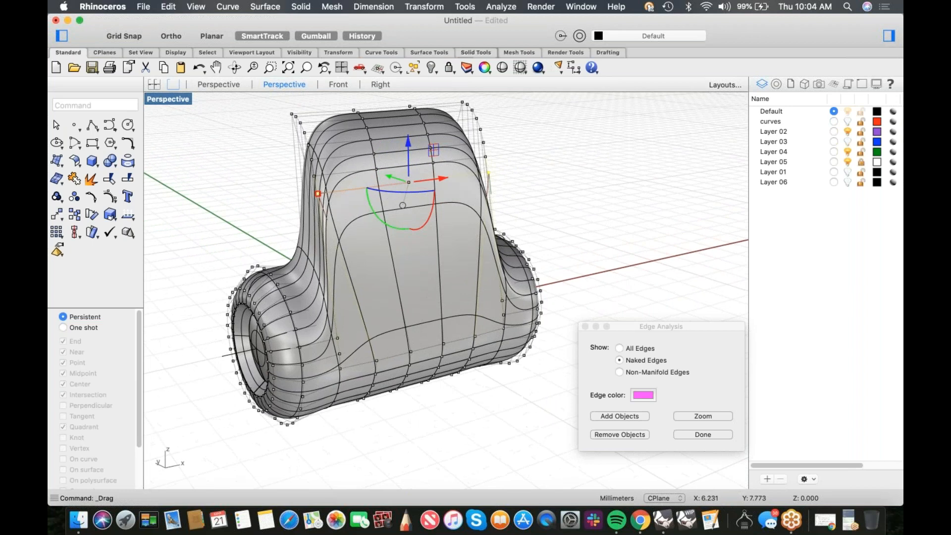
left_click_drag(317, 196, 338, 192)
- Try to push the selected pair of control points into the front face along Y, and undo the move
right_click_drag(337, 192, 364, 179)
left_click_drag(364, 179, 350, 178)
right_click_drag(412, 194, 471, 230)
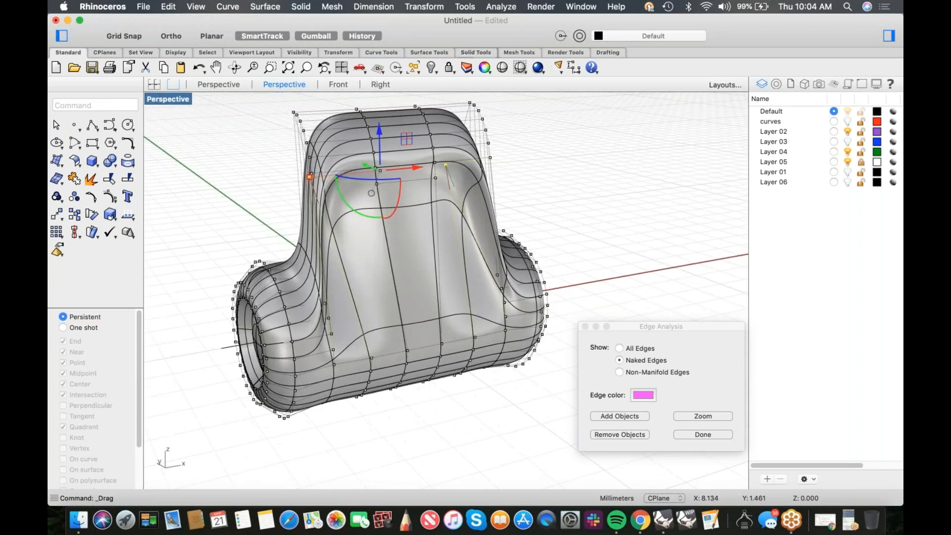
key("super+z")
- Add the middle control points of the same row to the selection in wireframe, then return the Perspective view to shaded display
middle_click(391, 199)
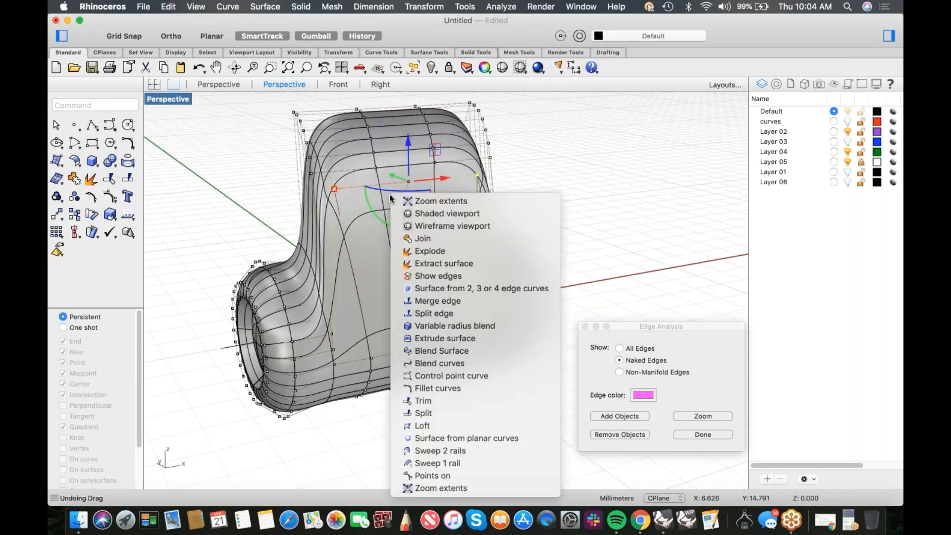
key("Return")
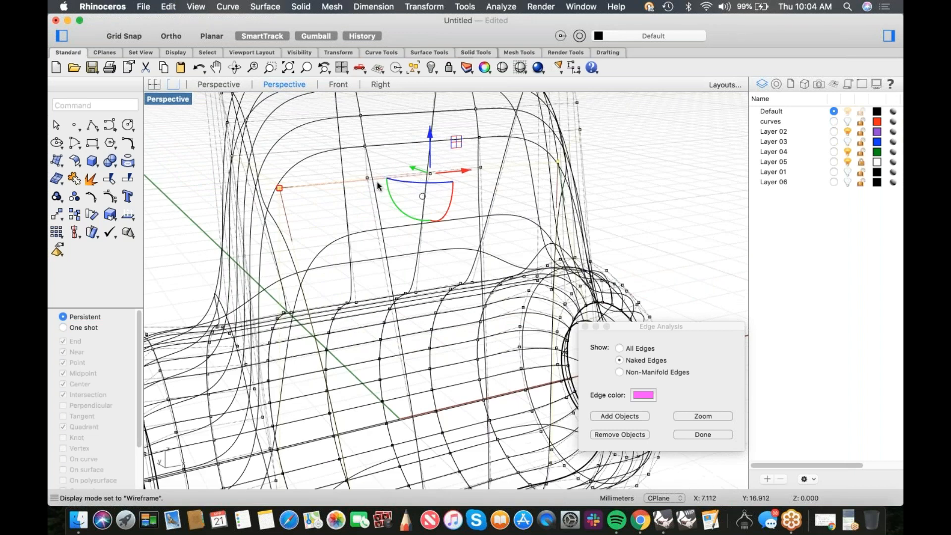
left_click(429, 172)
middle_click(479, 196)
key("Down")
key("Down")
key("Return")
right_click_drag(475, 218, 382, 222)
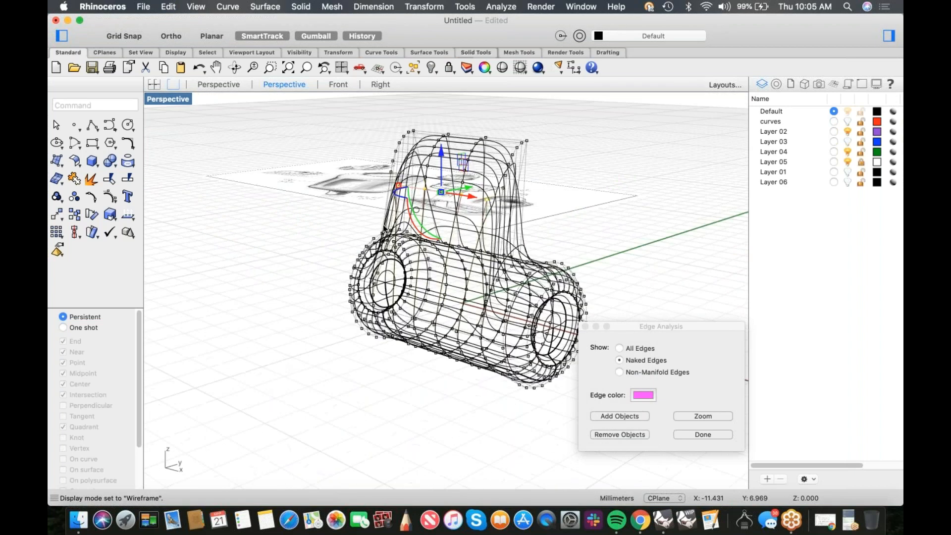
middle_click(382, 222)
left_click(408, 243)
scroll(427, 194, "up", 5)
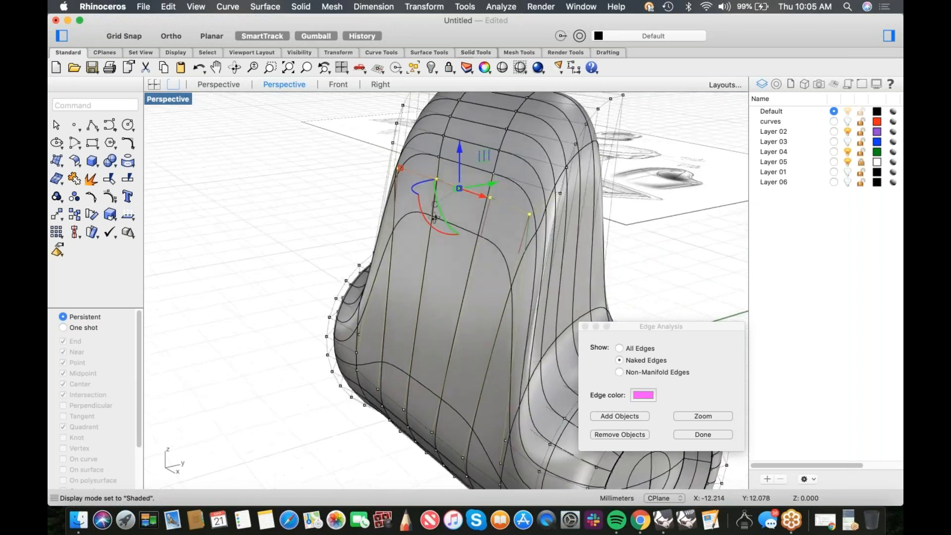
- Narrow the selected control point row along X and push it inward along Y to form a recess in the front face
mouse_move(403, 168)
left_mouse_down()
mouse_move(425, 181)
mouse_move(414, 174)
left_mouse_up()
right_click_drag(456, 216, 421, 214)
left_click_drag(496, 185, 539, 179)
right_click_drag(360, 218, 447, 205)
right_click_drag(427, 257, 405, 259)
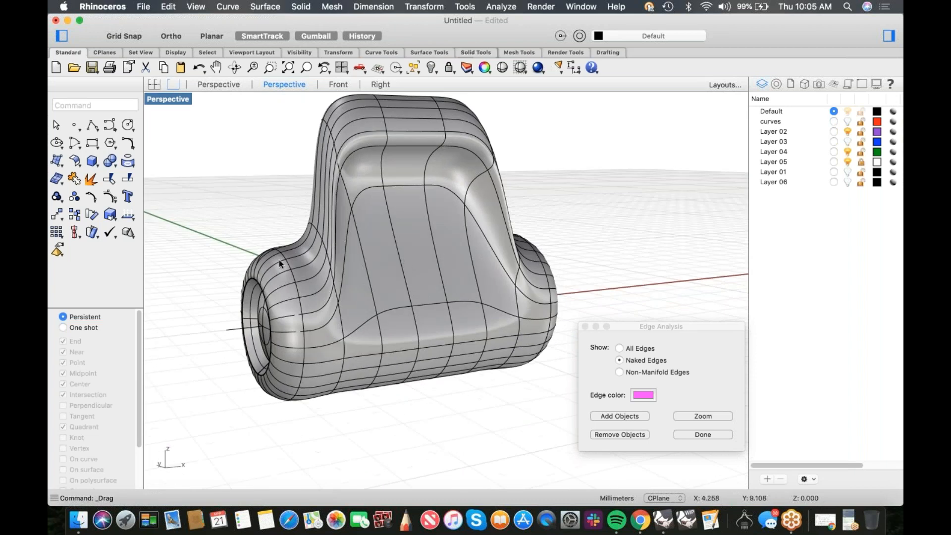
- Draw a horizontal line extending equally to both sides of the origin in the Front view
key("ctrl+F2")
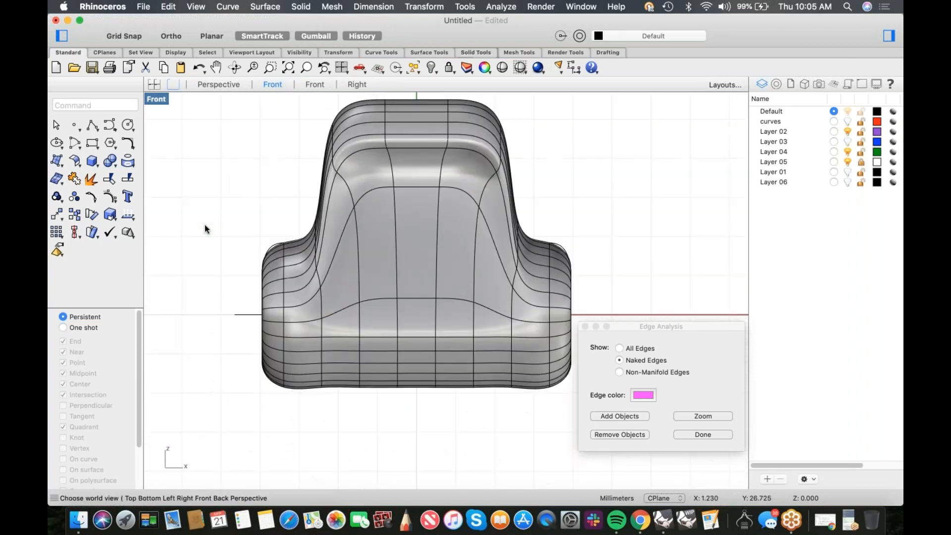
left_click(92, 126)
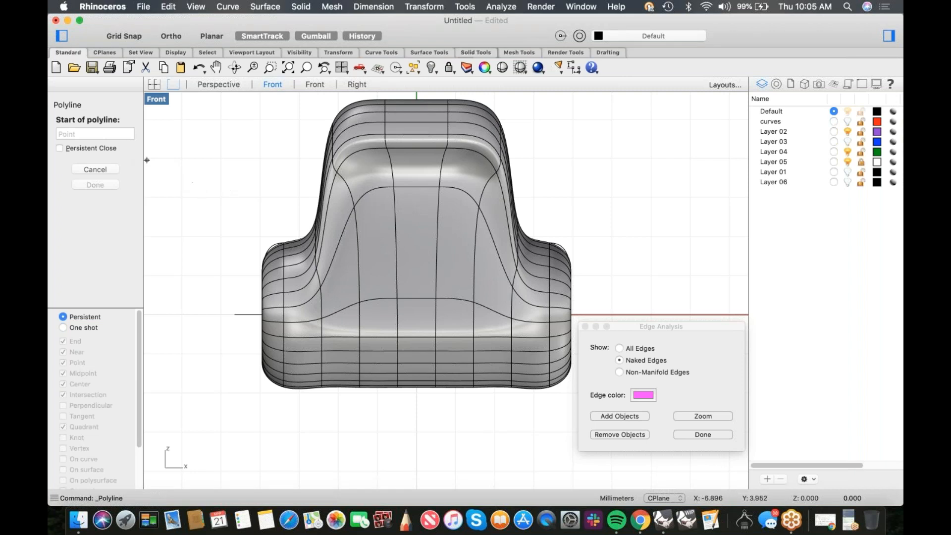
key("Escape")
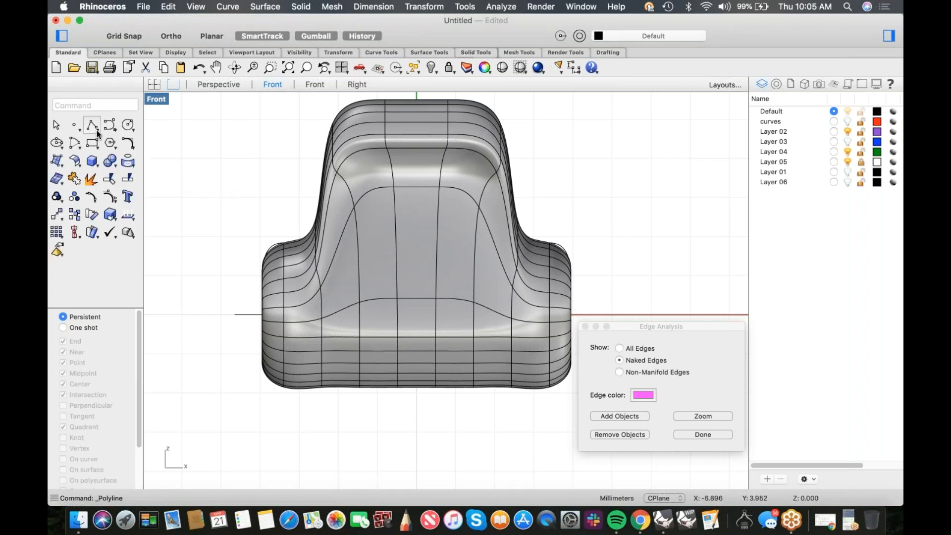
left_click(98, 133)
left_click(142, 174)
left_click(416, 315)
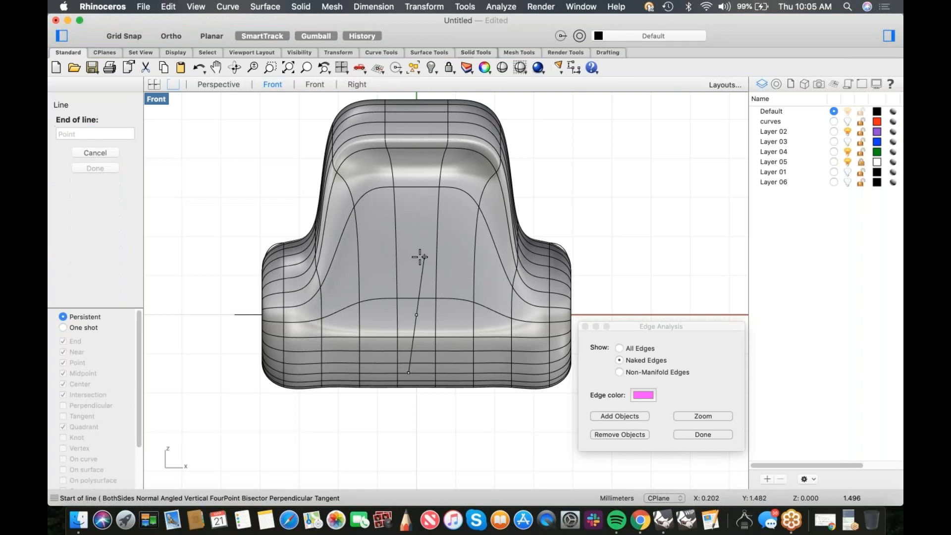
left_click(354, 315)
- Copy the horizontal line upward along the vertical axis to make a stack of four lines, using wireframe display
left_click_drag(291, 221, 495, 393)
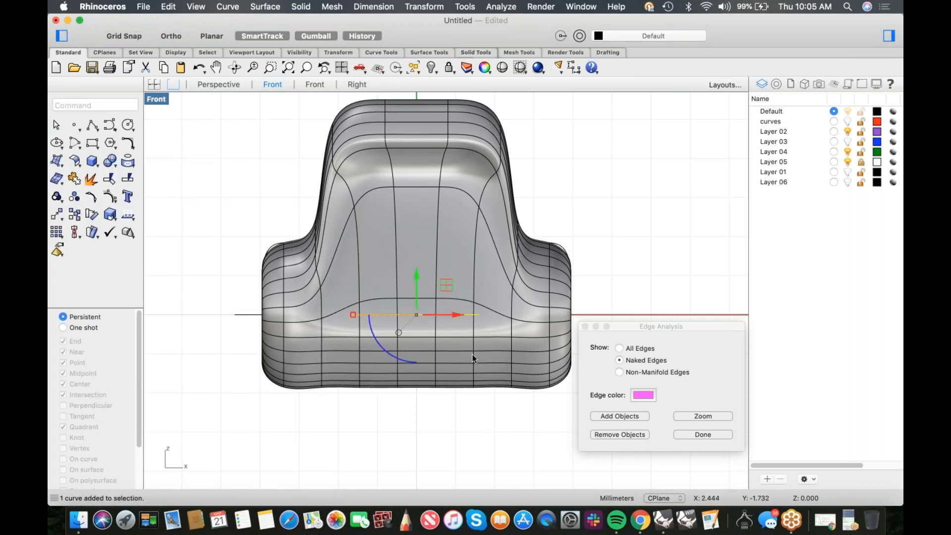
mouse_move(415, 275)
left_mouse_down()
mouse_move(418, 239)
mouse_move(413, 262)
left_mouse_up()
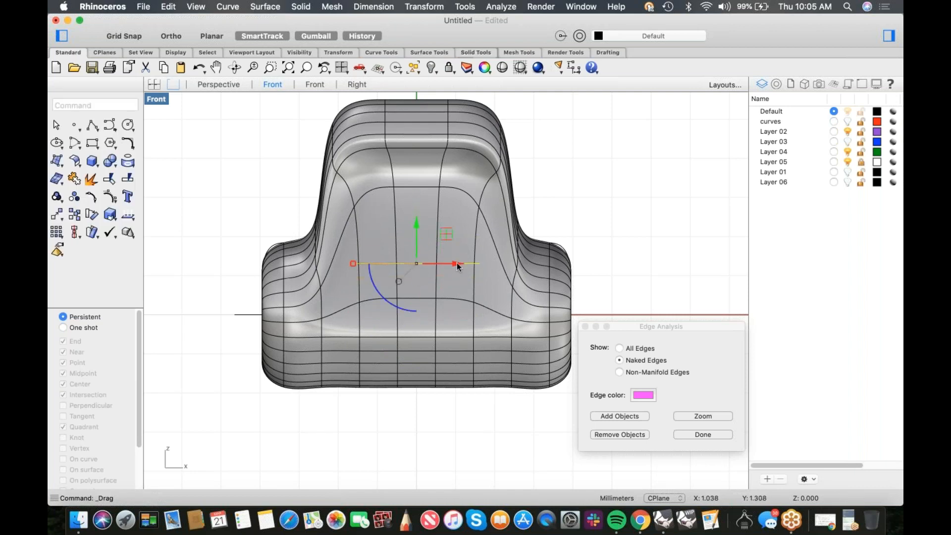
right_click(458, 263)
left_click(484, 294)
scroll(424, 260, "up", 3)
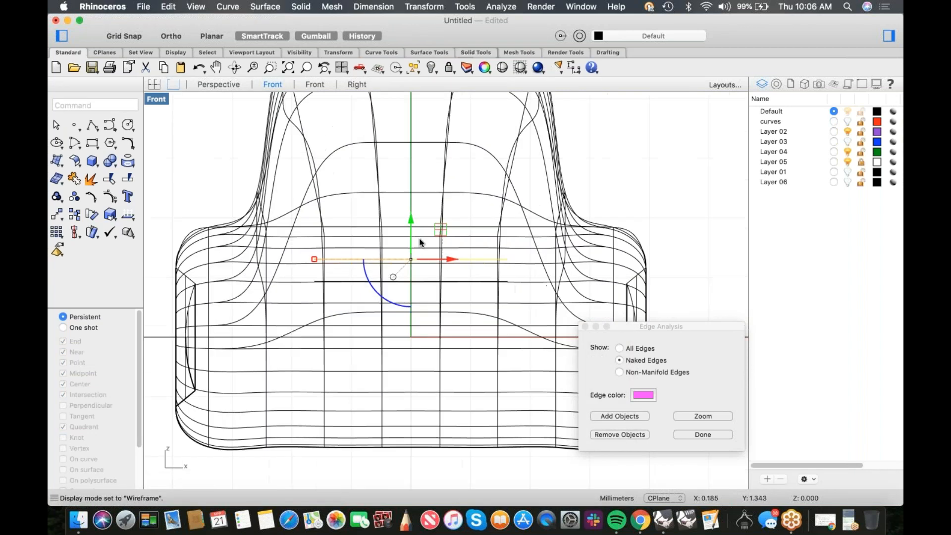
left_click_drag(403, 260, 410, 208)
left_click(337, 200)
- Select all four horizontal lines, move them higher on the front face and deselect them
left_click_drag(303, 193, 526, 302)
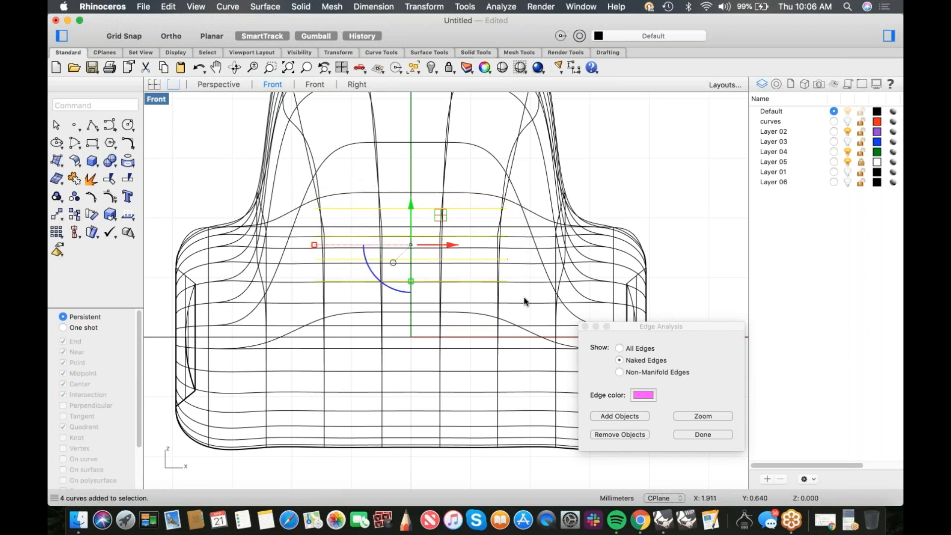
scroll(441, 242, "up", 3)
left_click_drag(410, 251, 409, 205)
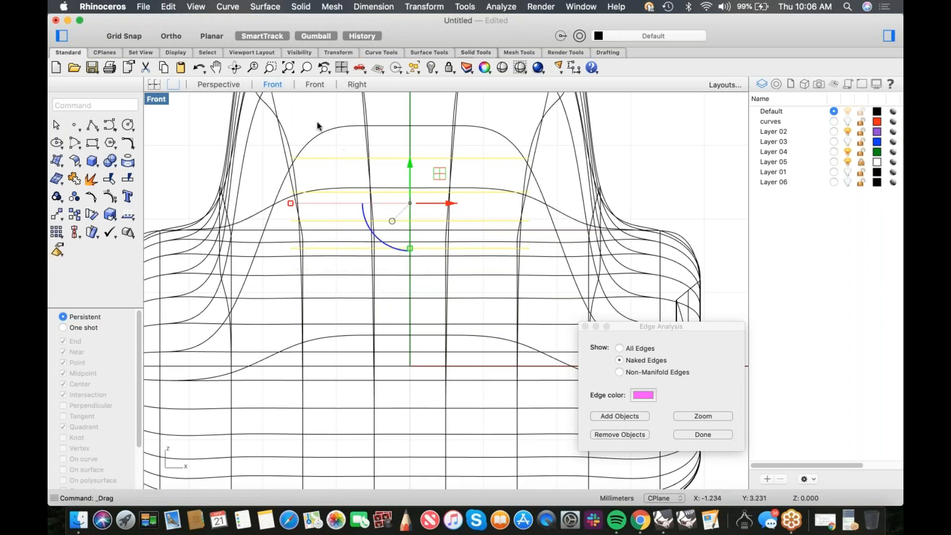
key("Escape")
- Shorten the upper three lines along X one by one so the stack narrows toward the top
left_click(302, 158)
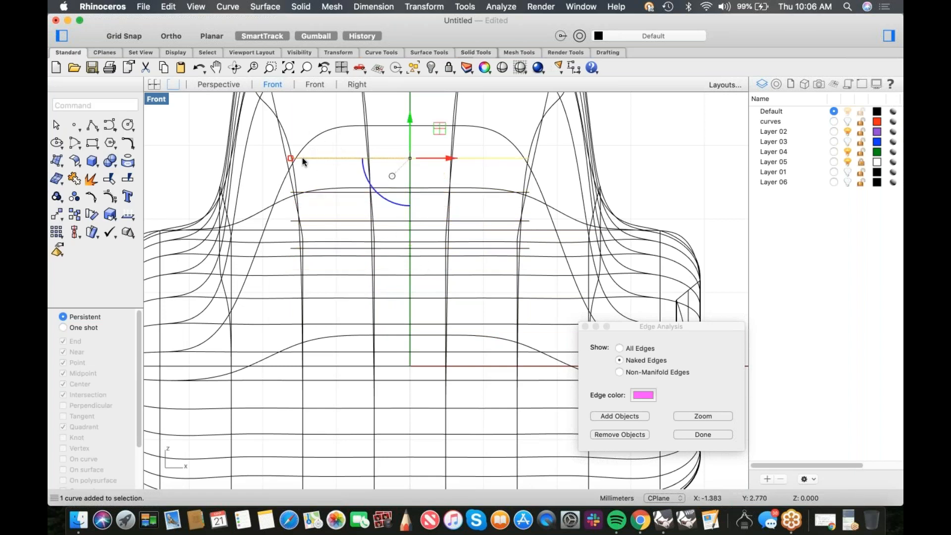
left_click_drag(293, 156, 313, 159)
left_click(314, 192)
left_click_drag(293, 192, 295, 221)
left_click(318, 221)
left_click(330, 205)
scroll(330, 205, "down", 4)
- Project the four horizontal lines onto the raised form from the Front view, then bring the front face into close view in Perspective
middle_click(344, 205)
left_click_drag(221, 145, 515, 243)
middle_click(520, 242)
left_click(548, 260)
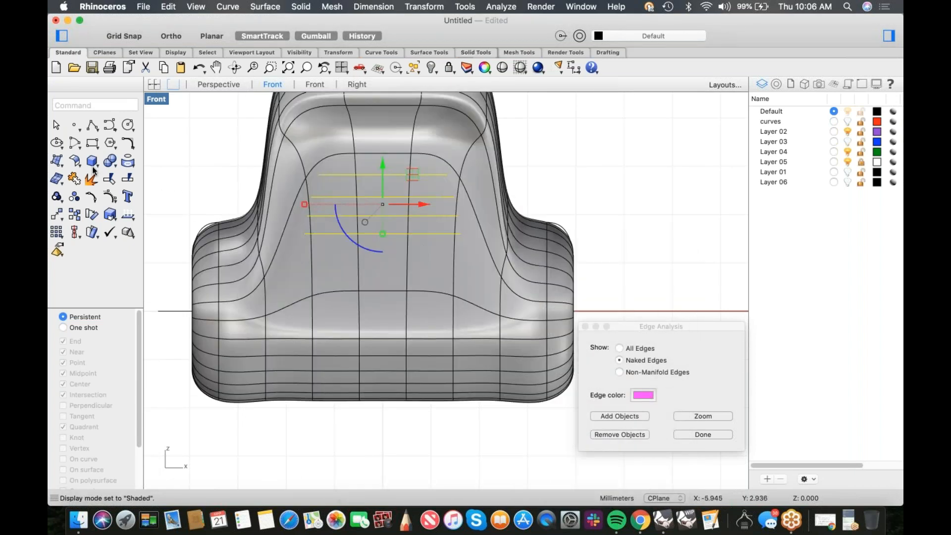
left_click(133, 166)
left_click(307, 244)
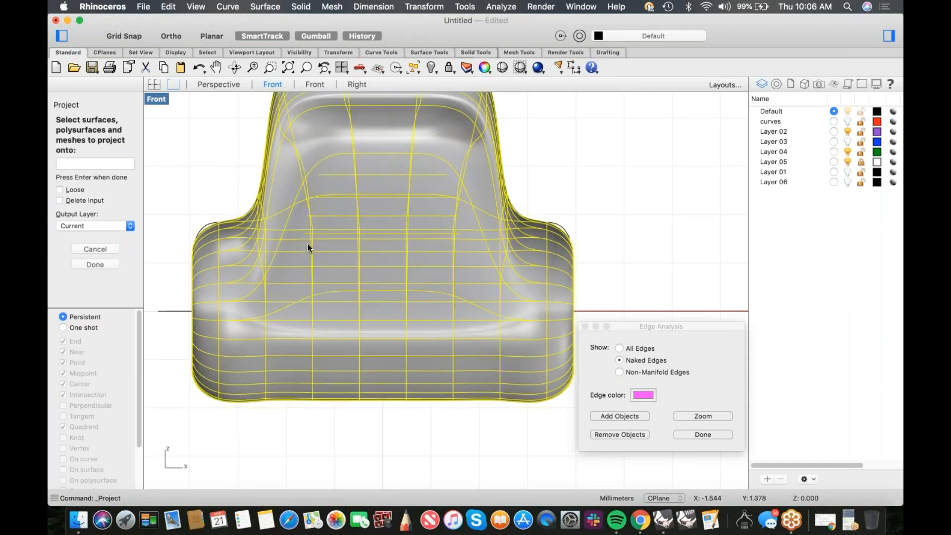
key("Return")
type("p")
key("Return")
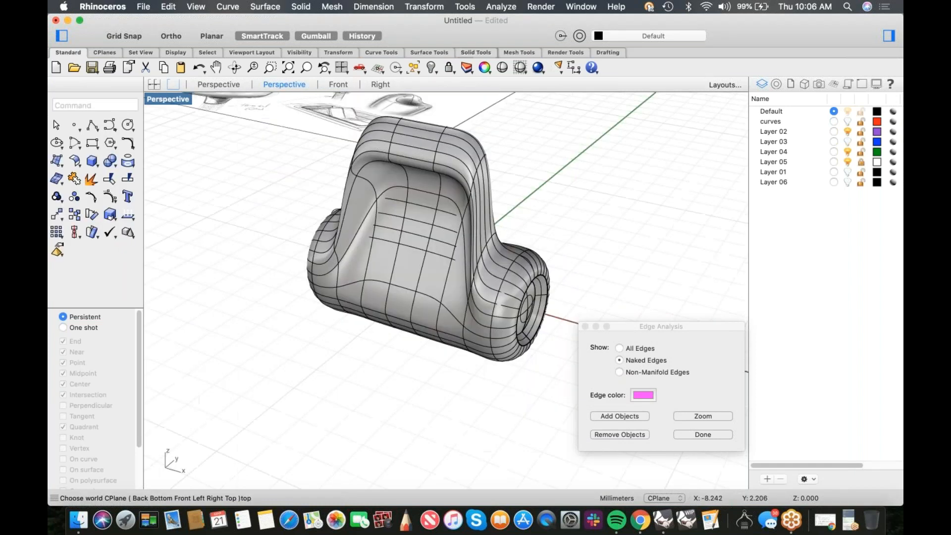
right_click_drag(313, 242, 436, 268)
scroll(396, 272, "up", 5)
right_click_drag(258, 273, 207, 244)
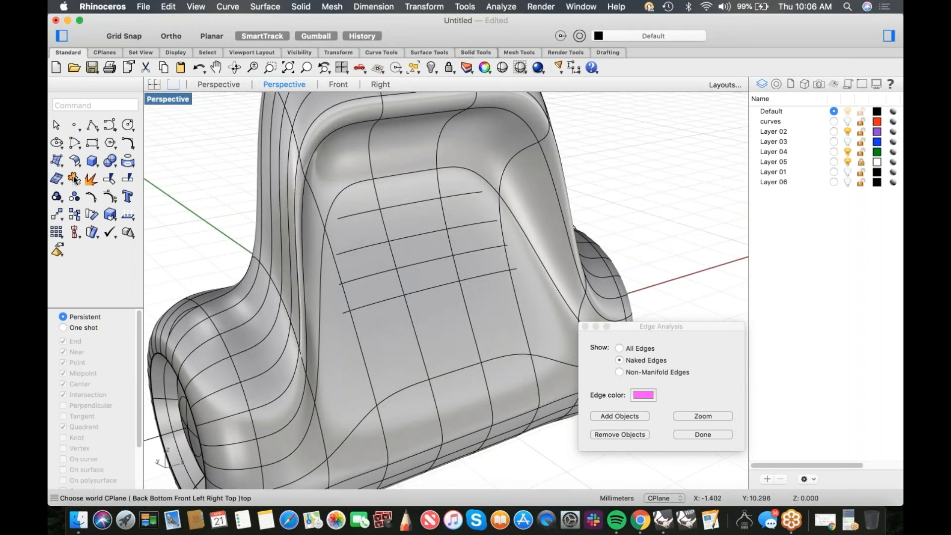
left_click(114, 167)
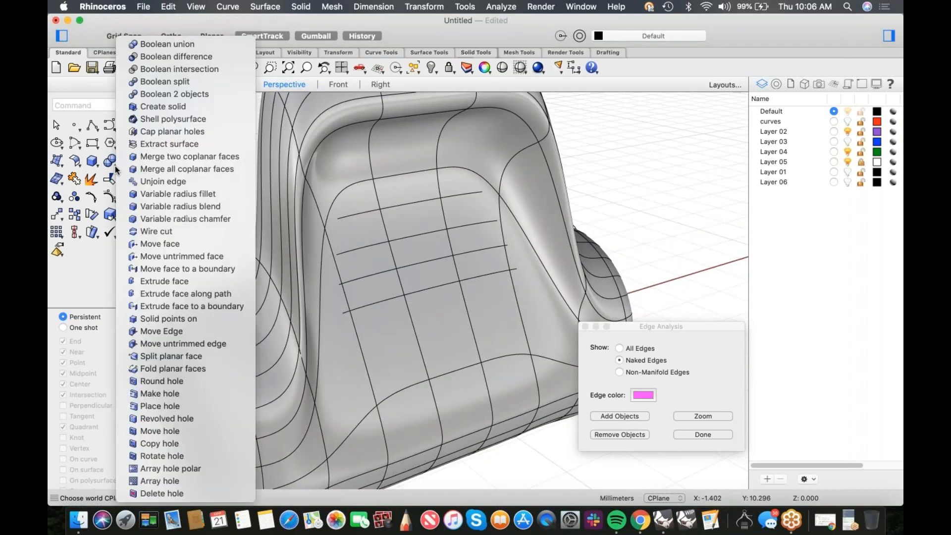
left_click(114, 168)
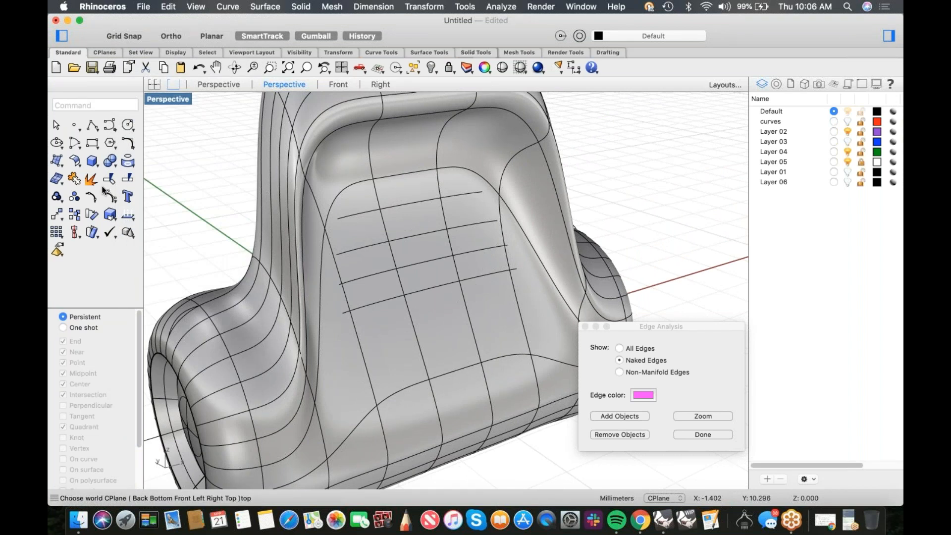
left_click(60, 166)
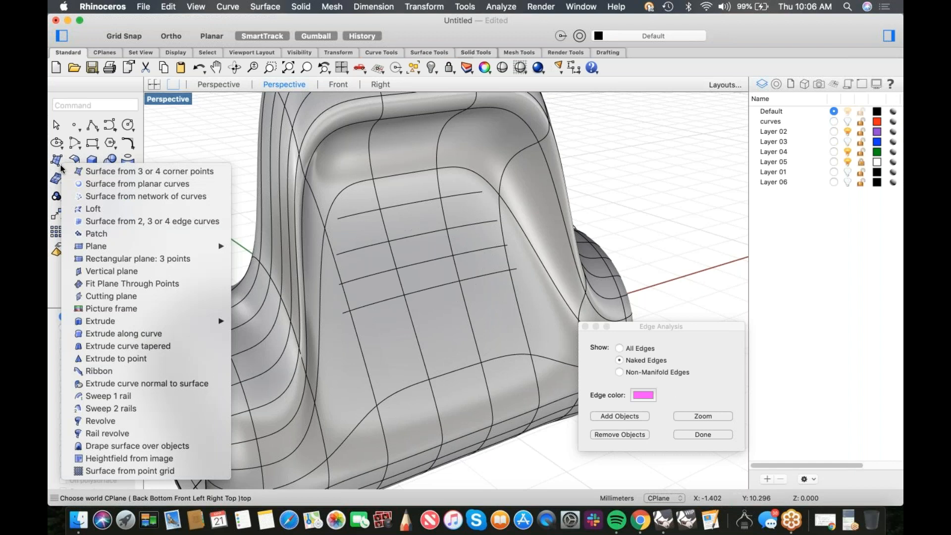
left_click(63, 170)
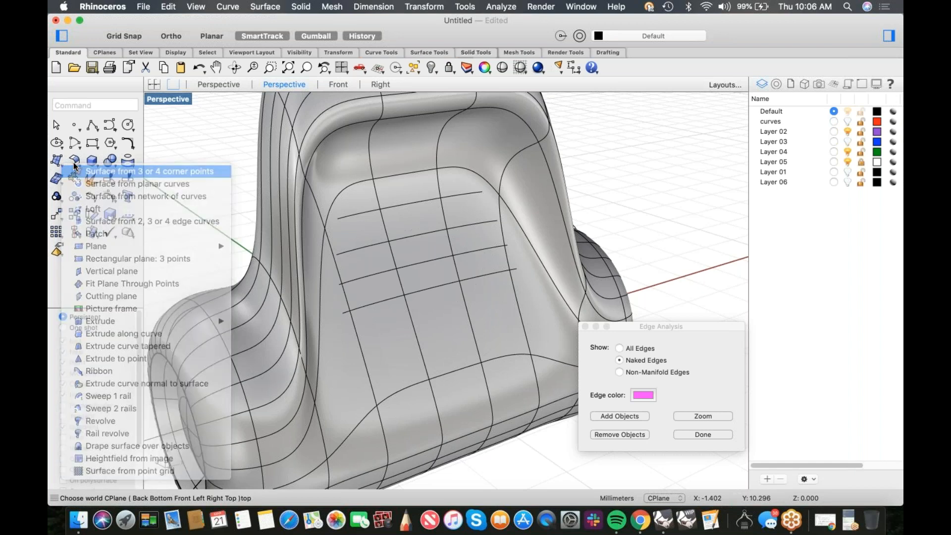
left_click(113, 167)
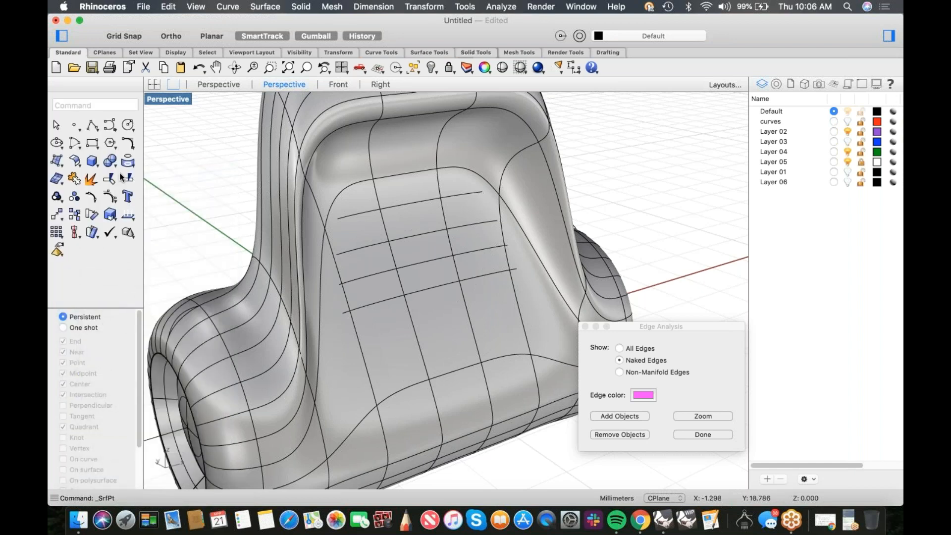
- Try a flat-capped pipe around the lowest projected line on the recessed face, and undo it
type("Pipe")
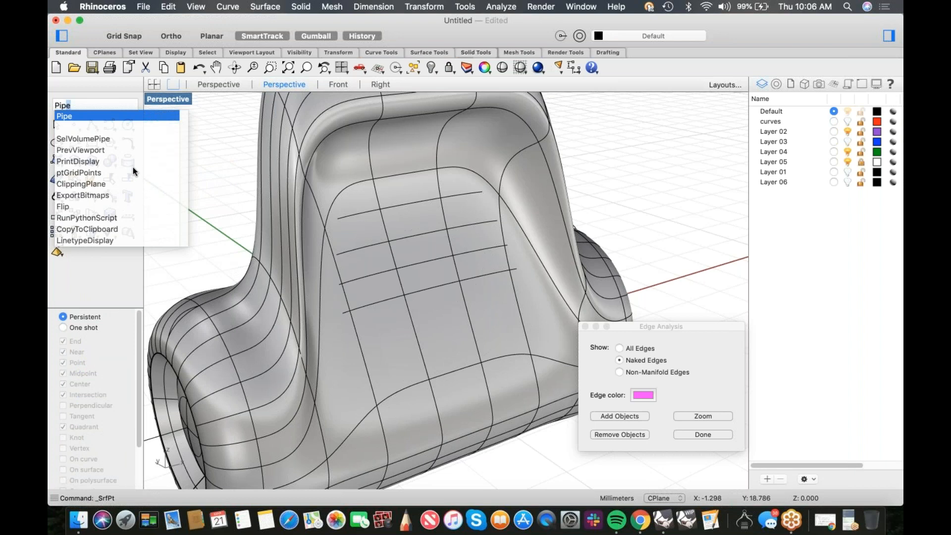
key("Return")
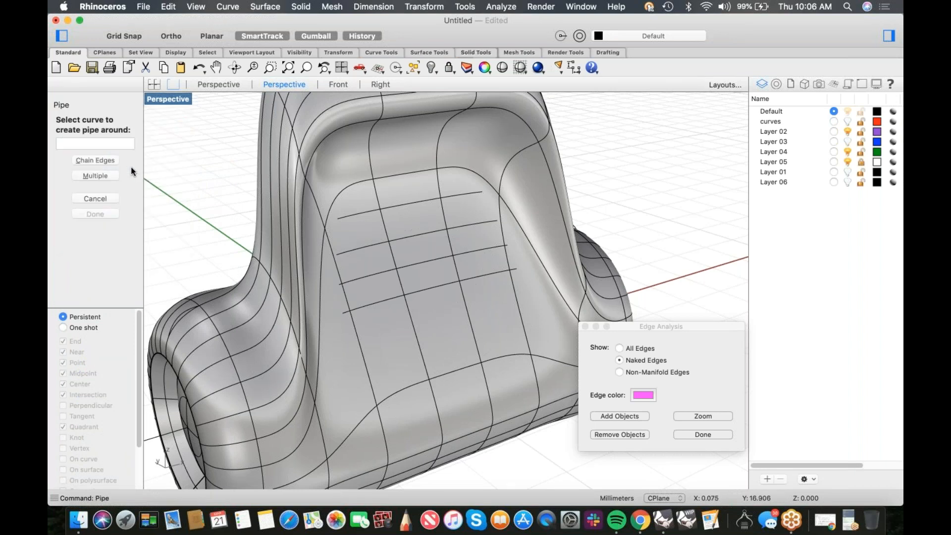
left_click(386, 300)
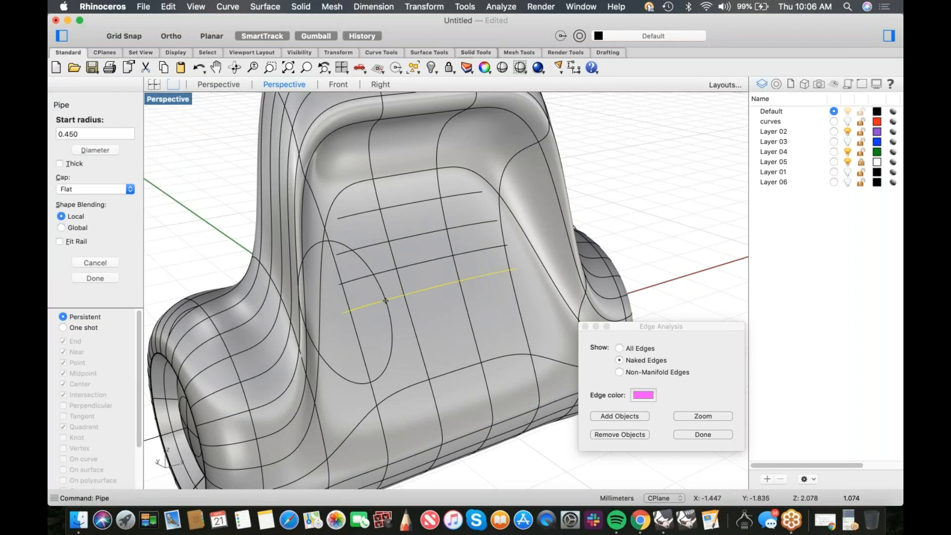
left_click(349, 313)
key("Return")
key("Return")
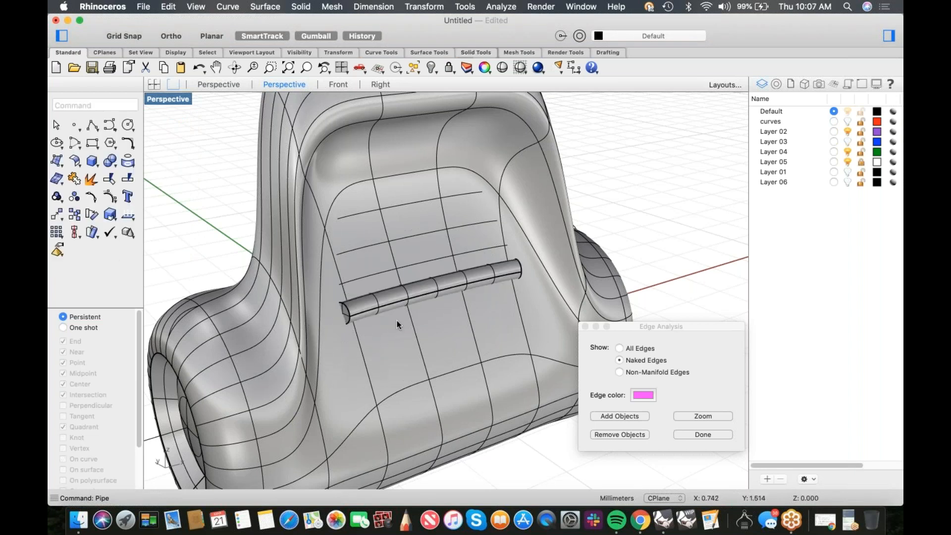
key("super+z")
type("pip")
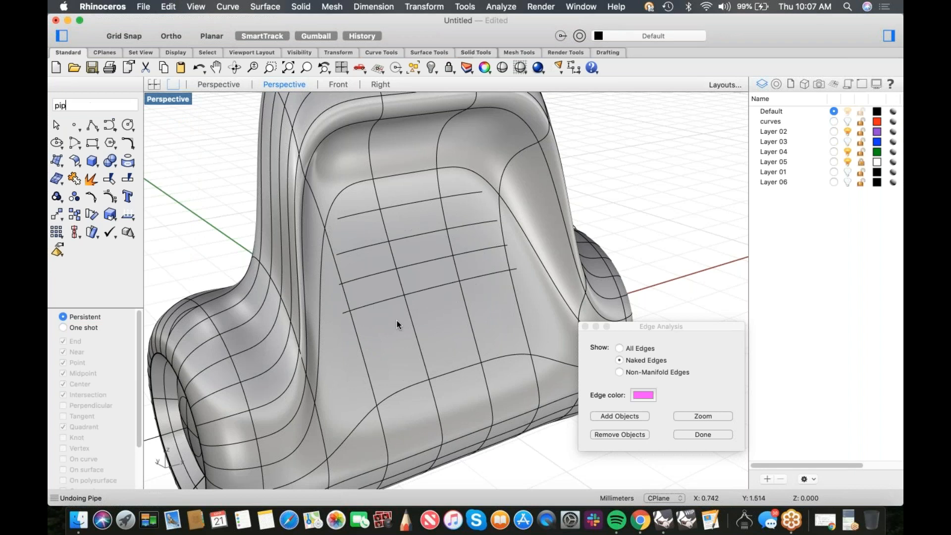
type("e")
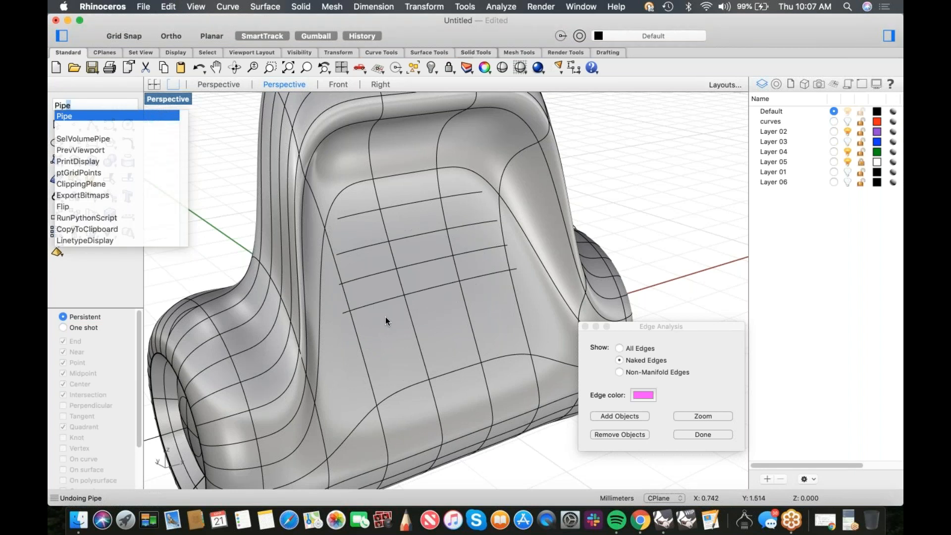
key("Escape")
- Create a round-capped pipe of radius about 0.17 around the top projected line
left_click(96, 169)
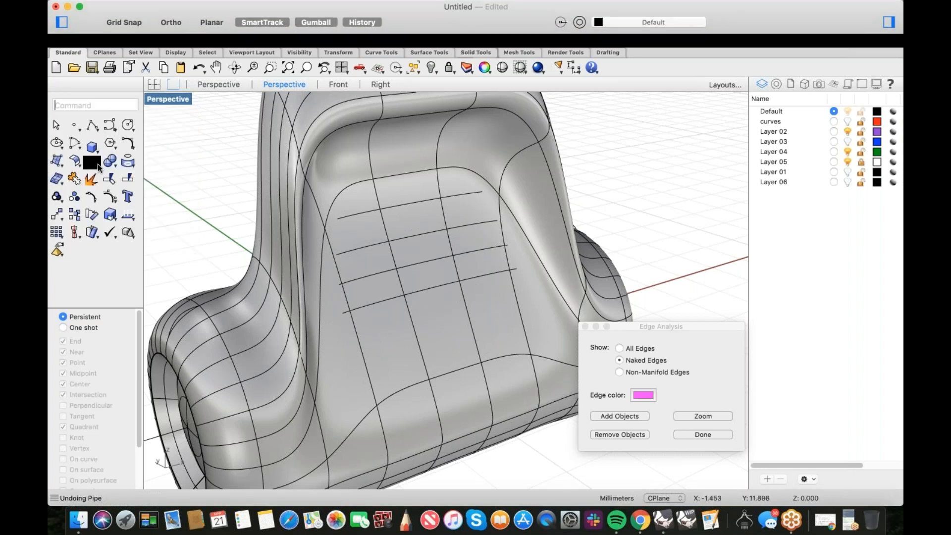
left_click(165, 358)
left_click(358, 216)
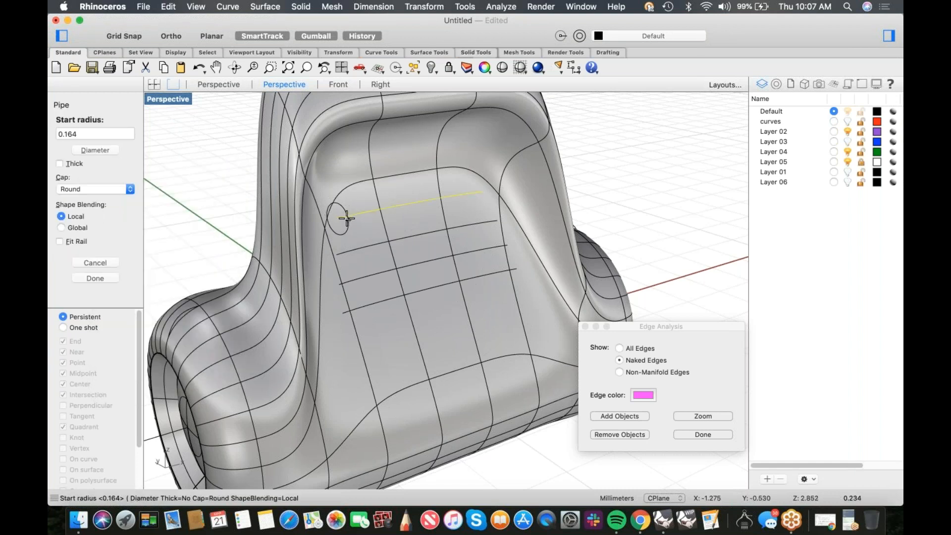
left_click(345, 218)
key("Return")
key("Return")
- Try a round-capped pipe of radius 0.172 around the second projected line from the top, and undo it
left_click(350, 251)
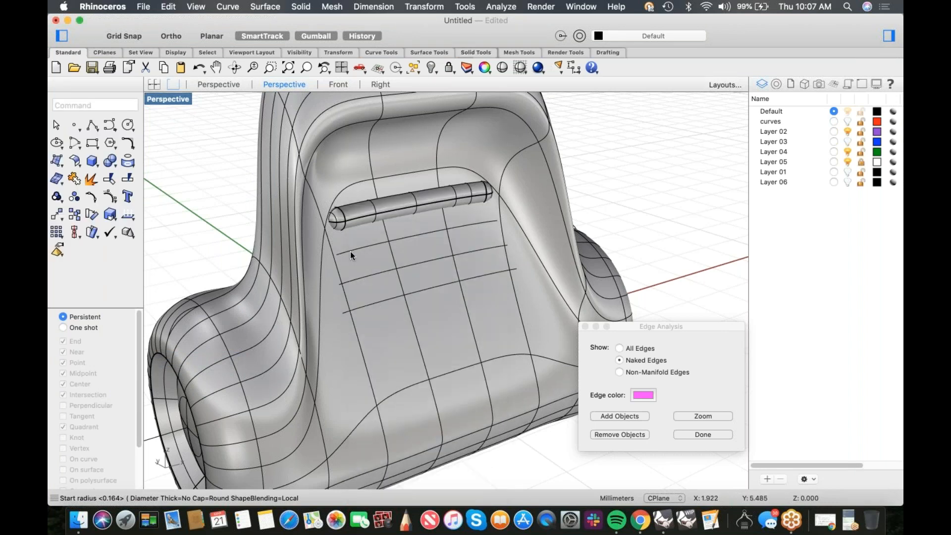
right_click(350, 251)
left_click(427, 232)
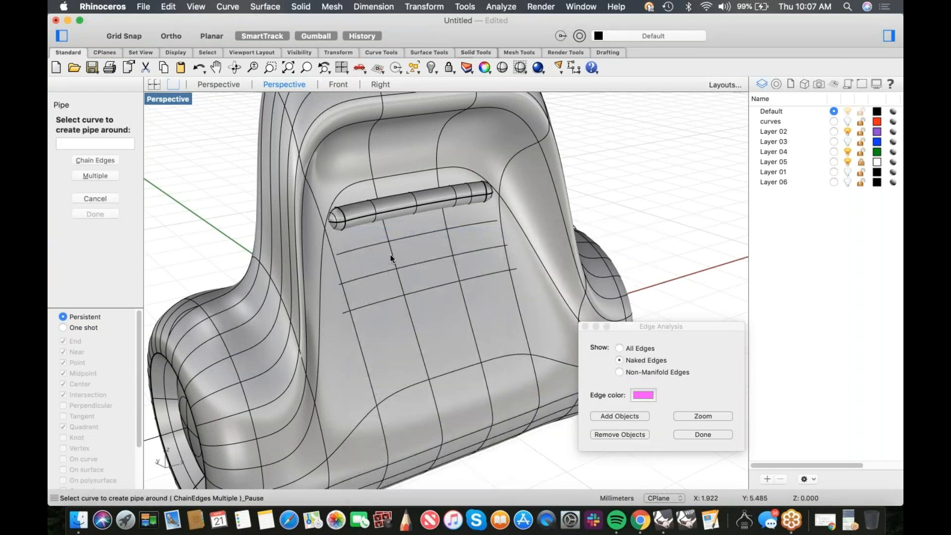
left_click(368, 247)
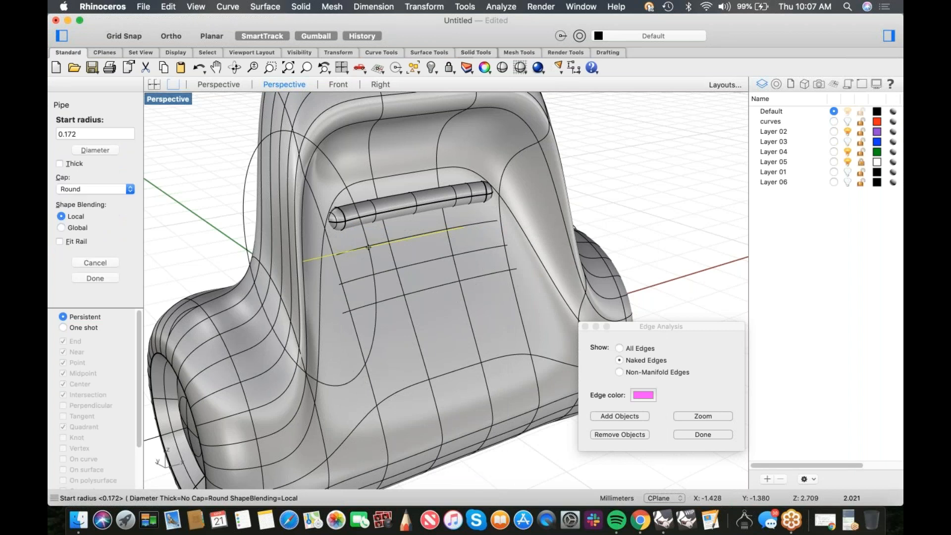
key("Return")
key("Return")
key("Return")
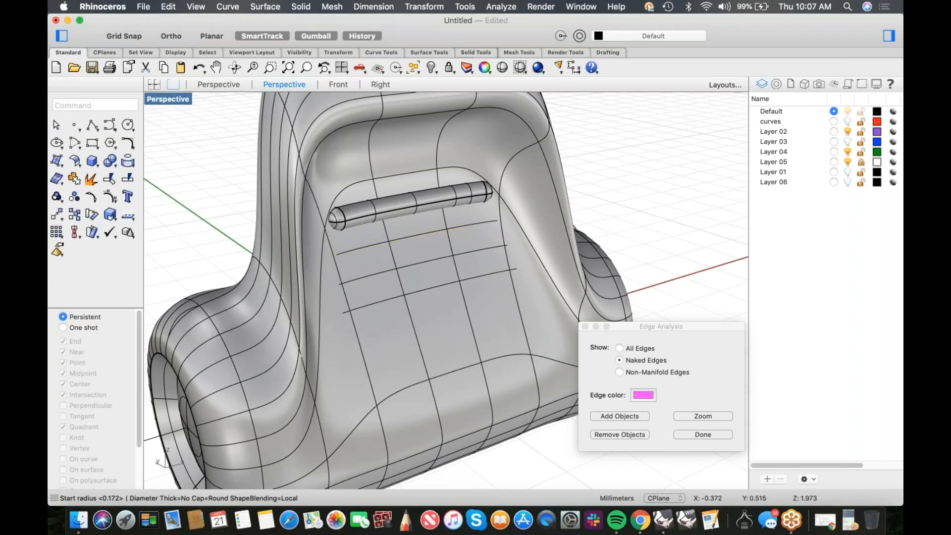
key("super+z")
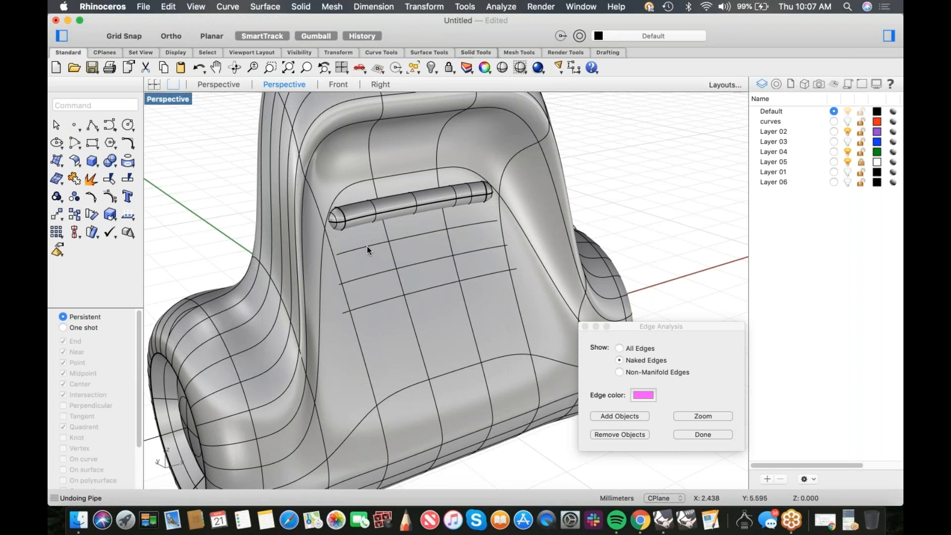
- Try round-capped pipes of radius 1 around the lower three projected lines together, and undo them
left_click(368, 246)
left_click(410, 266)
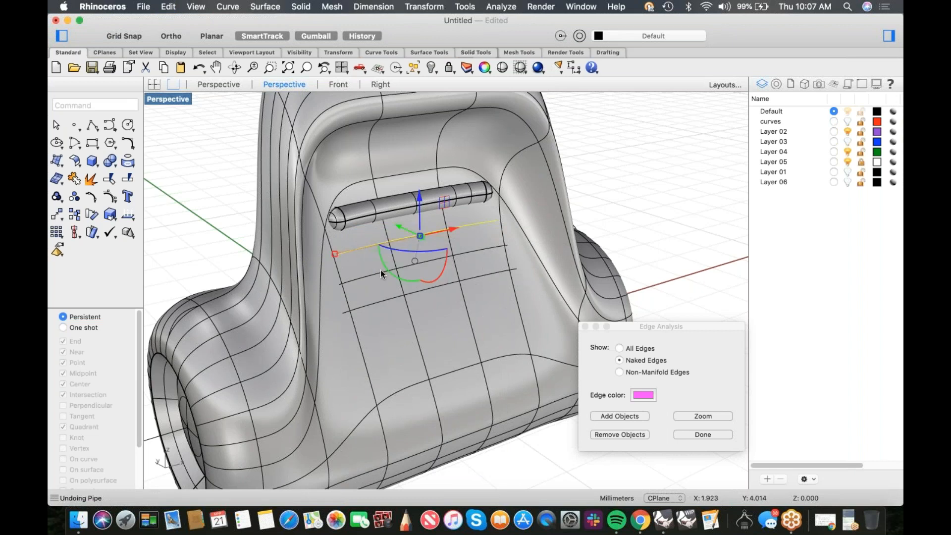
left_click(383, 269)
left_click(421, 292)
left_click(379, 304)
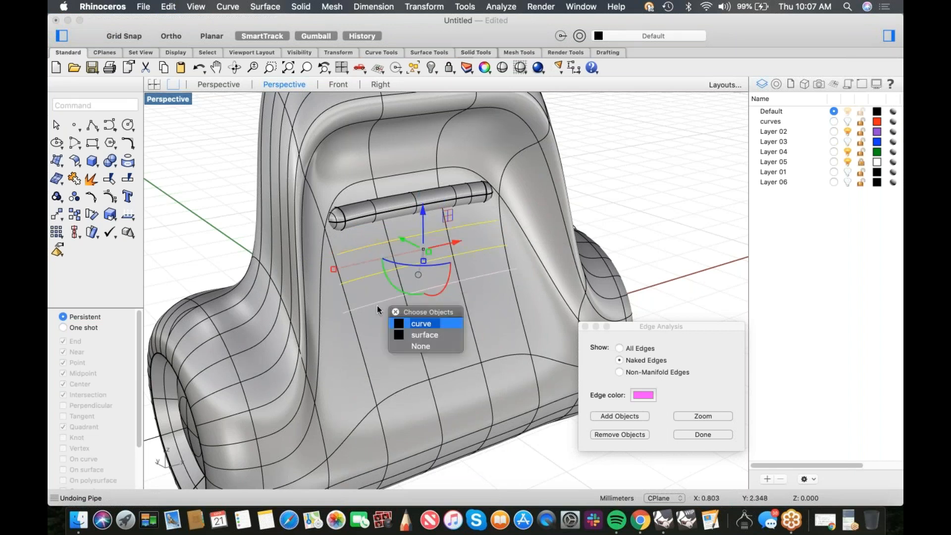
left_click(420, 324)
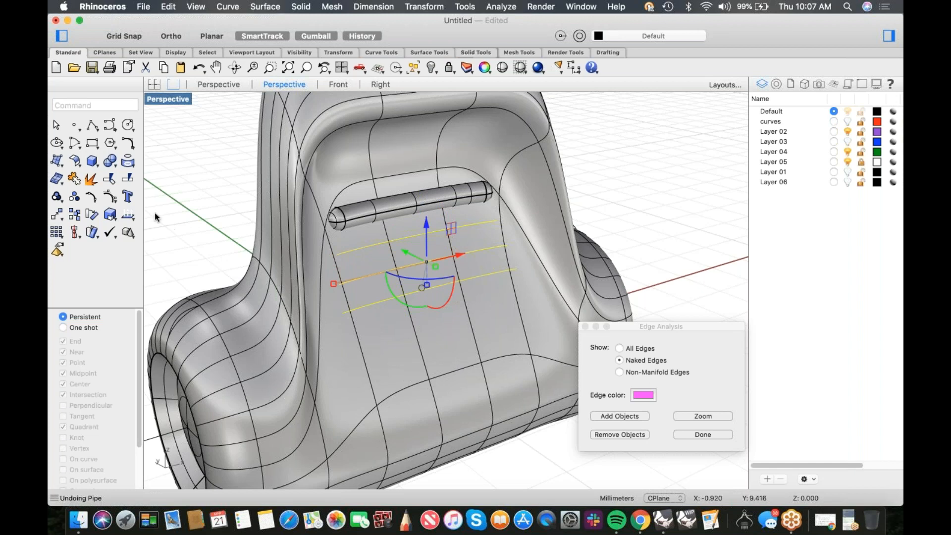
left_click(97, 167)
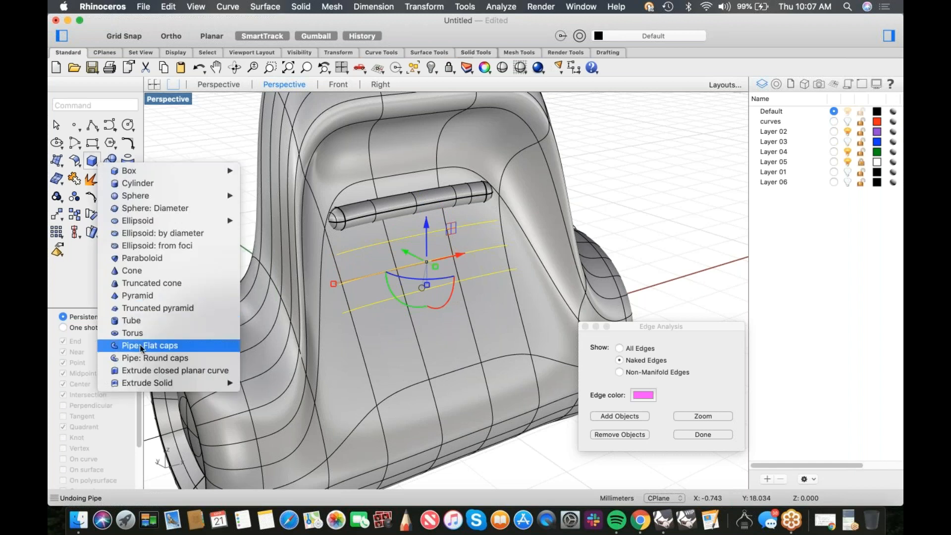
left_click(171, 357)
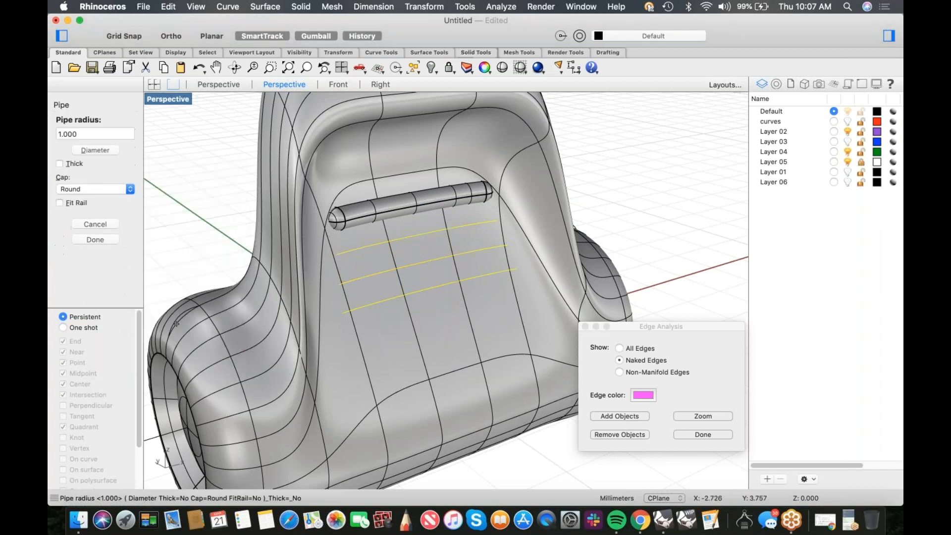
key("Return")
key("super+z")
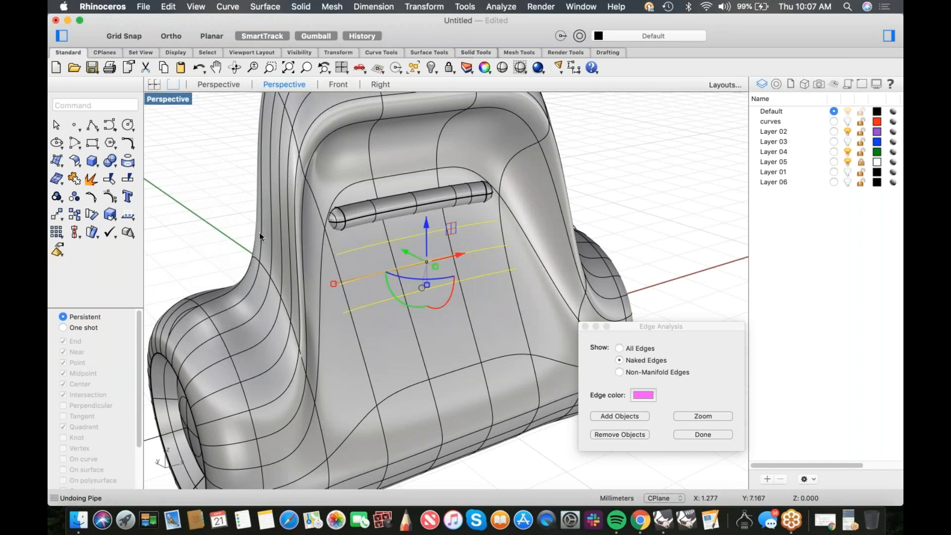
- Deselect the lower three lines and delete the thick pipe around the top line
key("Escape")
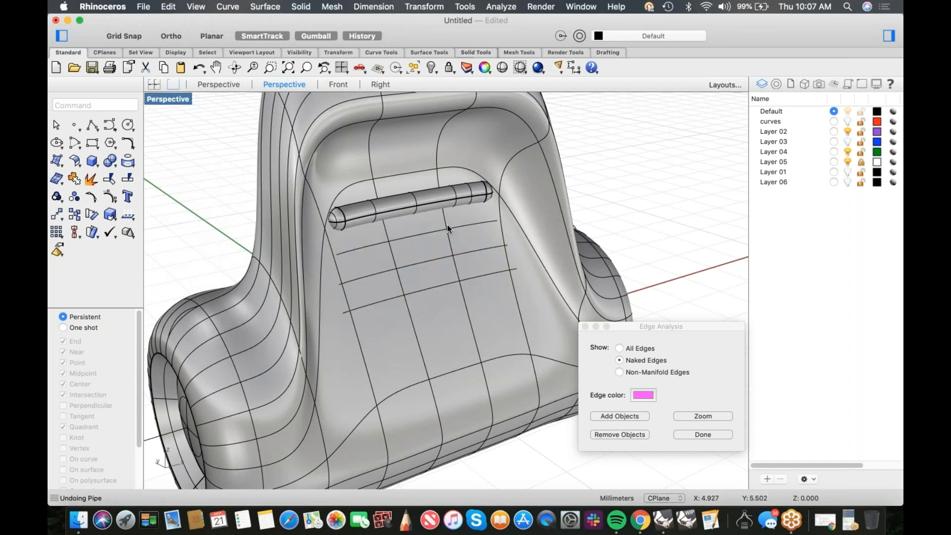
left_click(422, 211)
key("Delete")
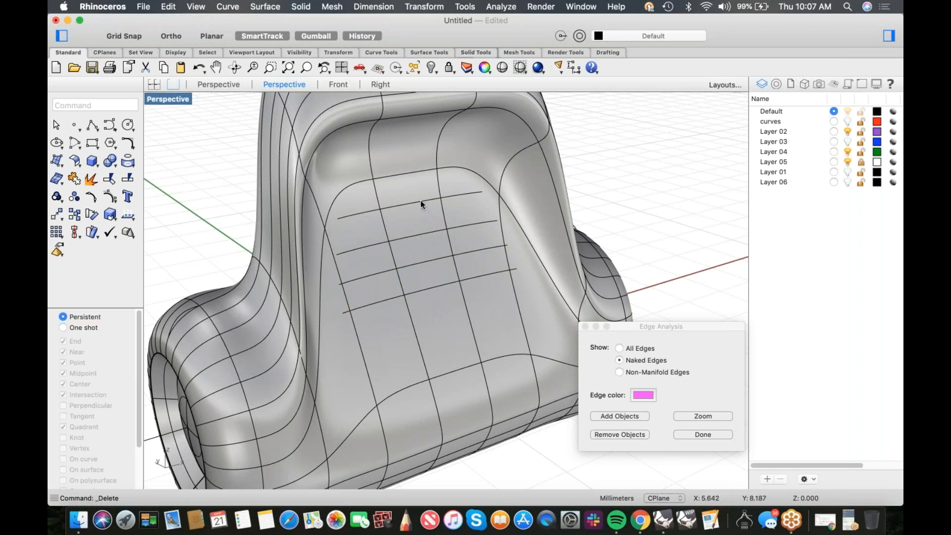
- Create round-capped pipes of radius 0.1 around all four projected lines on the recessed face
left_click(422, 202)
left_click(453, 220)
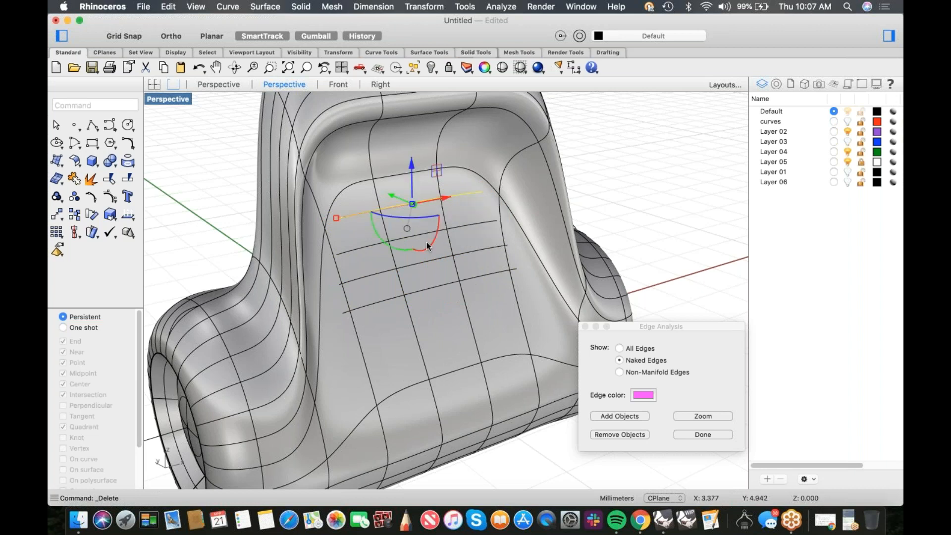
left_click(464, 227)
left_click(488, 248)
left_click(475, 251, "shift")
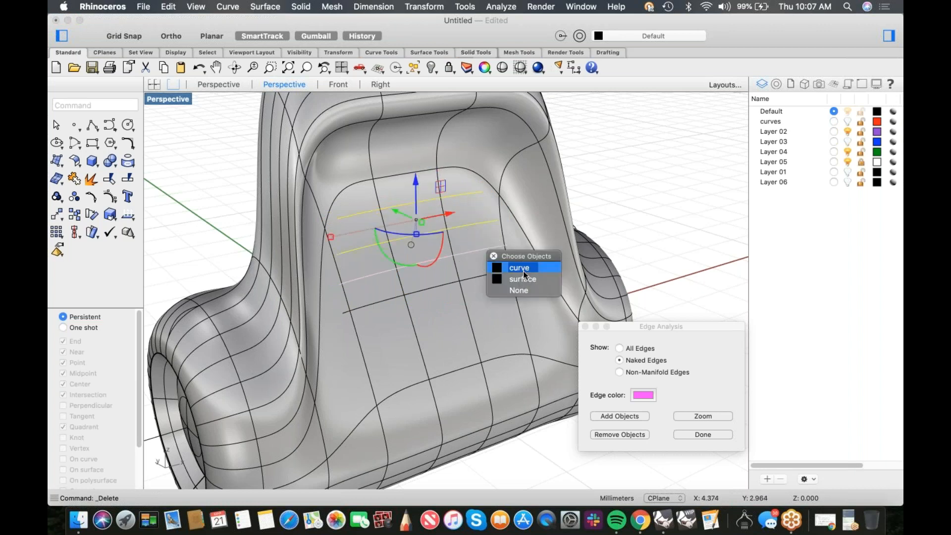
left_click(523, 271)
left_click(485, 274, "shift")
left_click(525, 292)
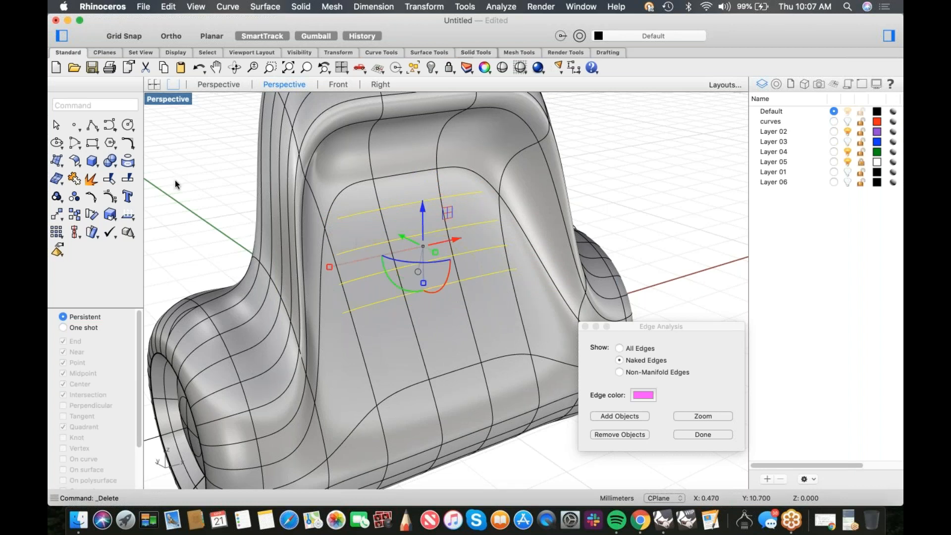
left_click(92, 161)
left_click(138, 360)
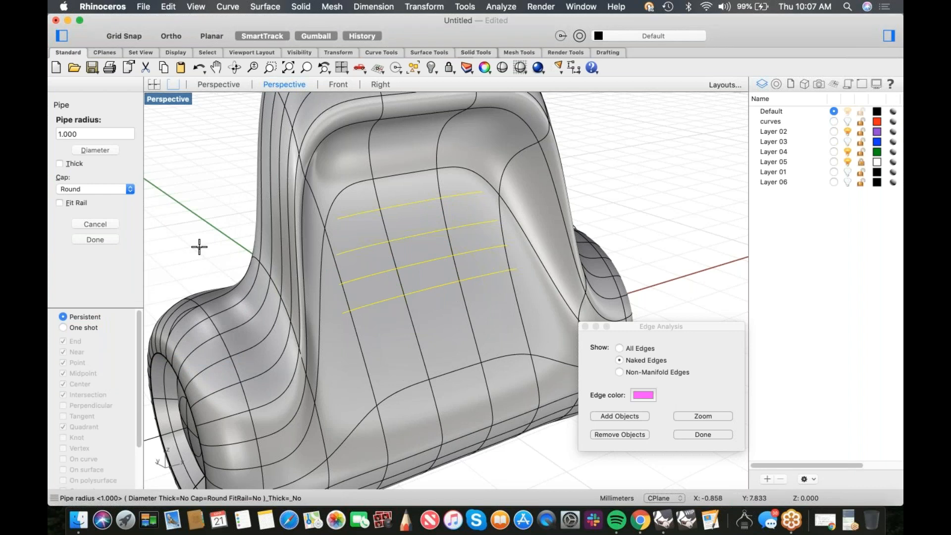
type(".1")
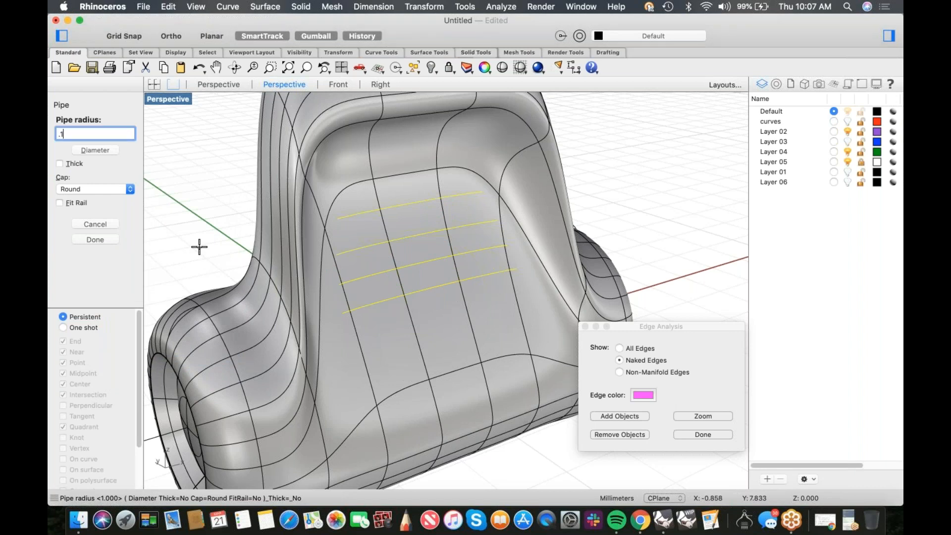
key("Return")
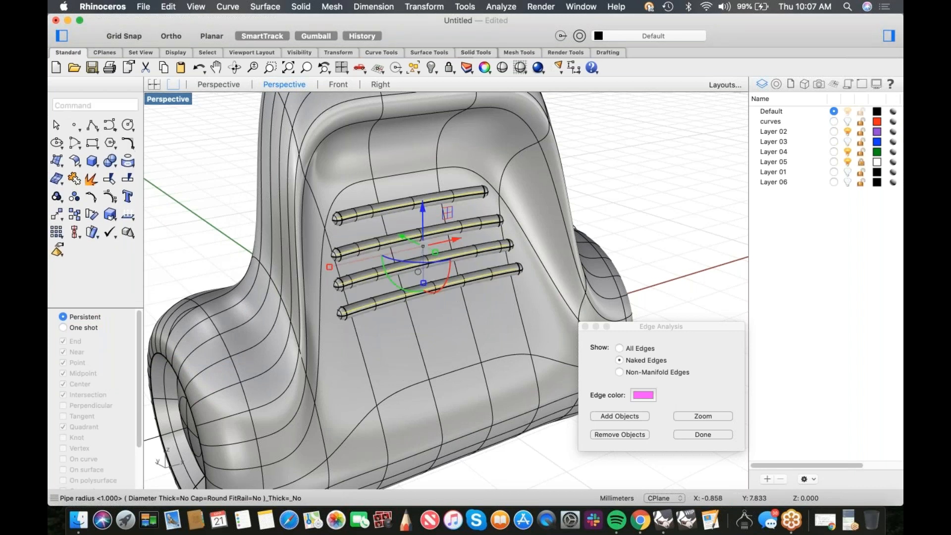
- Boolean union the four pipes with the raised body
right_click_drag(477, 303, 463, 291)
left_click(617, 229)
scroll(616, 229, "down", 5)
left_click_drag(600, 180, 291, 325)
left_click(110, 160)
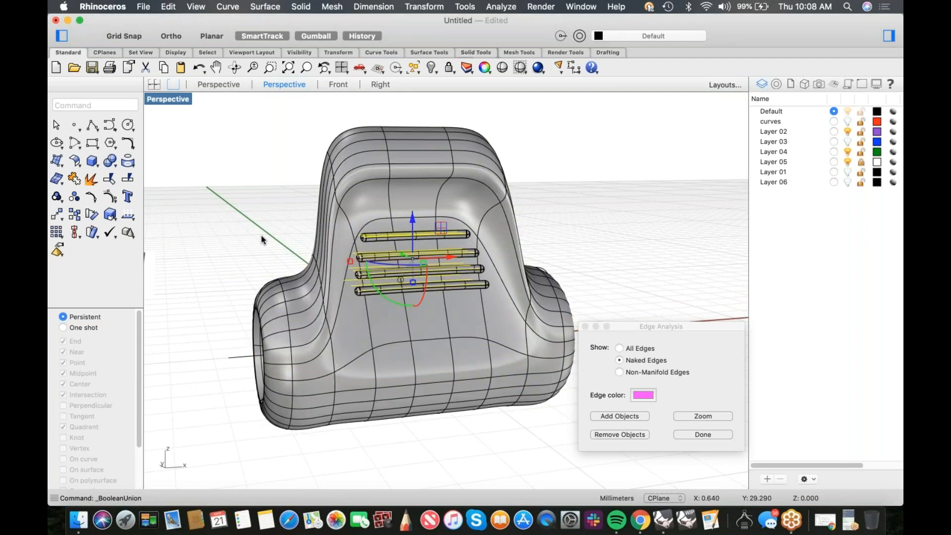
- Select all curves in the model and delete them
type("sc")
key("Return")
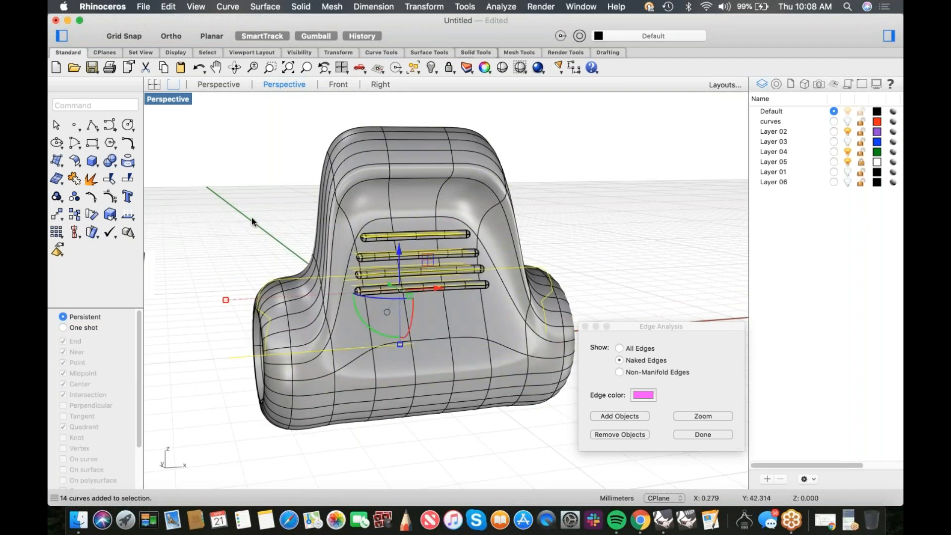
key("Delete")
right_click_drag(317, 239, 347, 233)
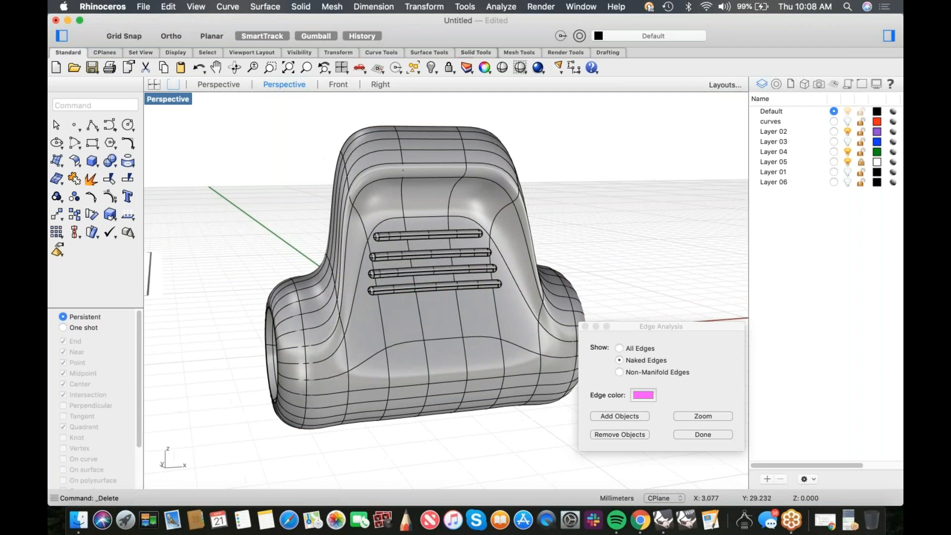
- Show any hidden objects and make Layer 06 visible
left_click(502, 67)
right_click_drag(460, 226, 389, 303)
scroll(384, 265, "down", 5)
key("Escape")
key("alt+super+h")
scroll(363, 293, "down", 4)
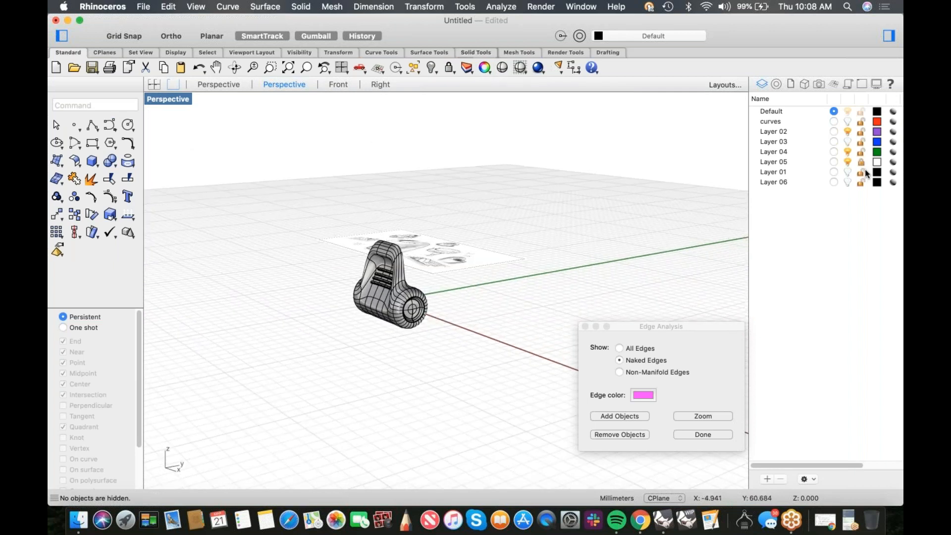
left_click(849, 183)
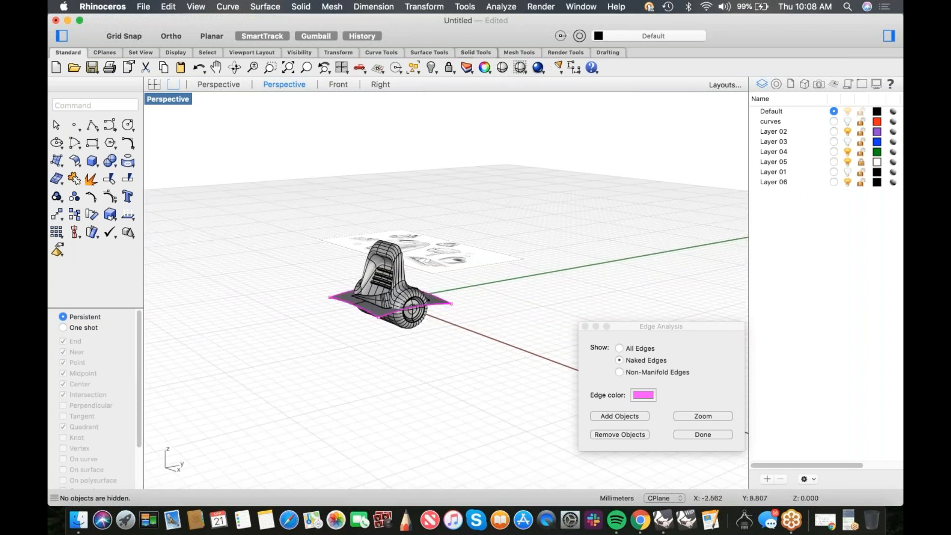
- Try to rotate the body with its pipes by 90 degrees, and undo the rotation
scroll(401, 278, "up", 5)
right_click_drag(402, 302, 458, 297)
left_click(392, 273)
right_click_drag(391, 274, 389, 342)
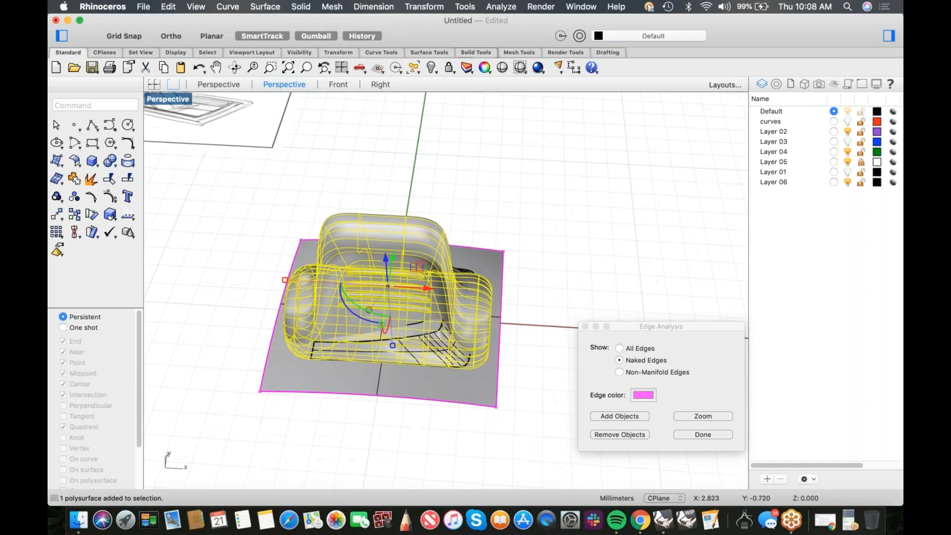
left_click(371, 322)
type("90")
key("Return")
right_click_drag(436, 343, 422, 315)
key("super+z")
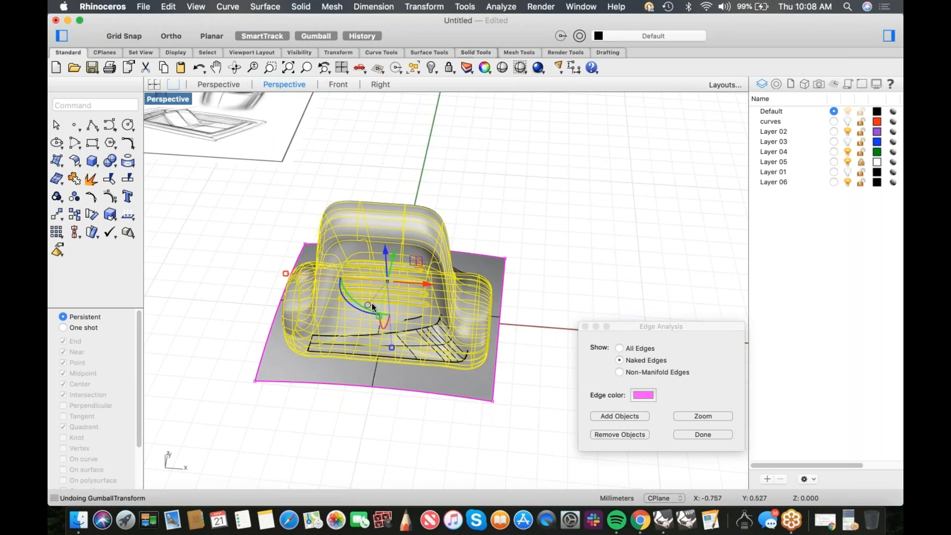
- Try to rotate the body with its pipes by -90 degrees and inspect it against the base surface
left_click(344, 301)
type("=90")
key("BackSpace")
key("BackSpace")
key("BackSpace")
type("-90")
key("Return")
right_click_drag(344, 301, 293, 301)
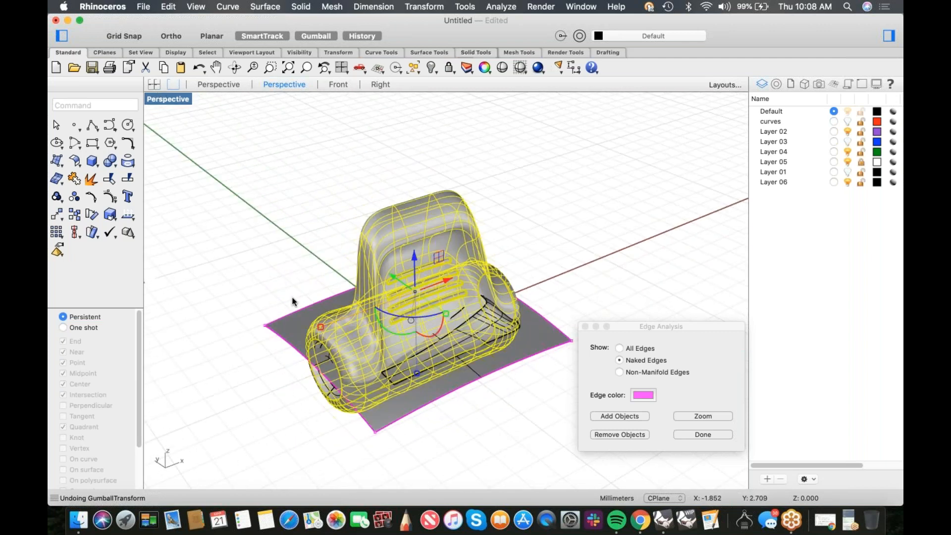
- Join the two recessed end pieces with the main body into one polysurface
left_click_drag(246, 255, 560, 420)
right_click_drag(548, 409, 480, 286)
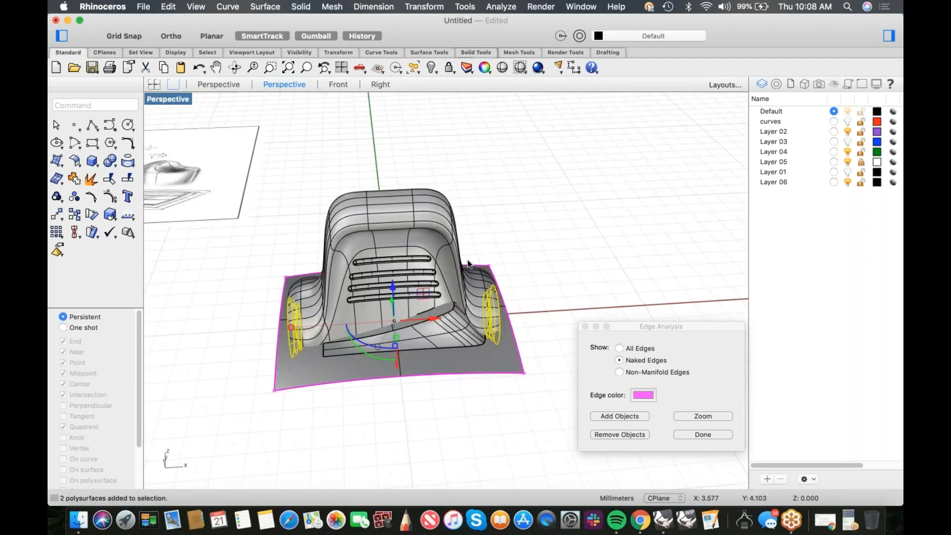
left_click(455, 260, "shift")
type("join")
key("Return")
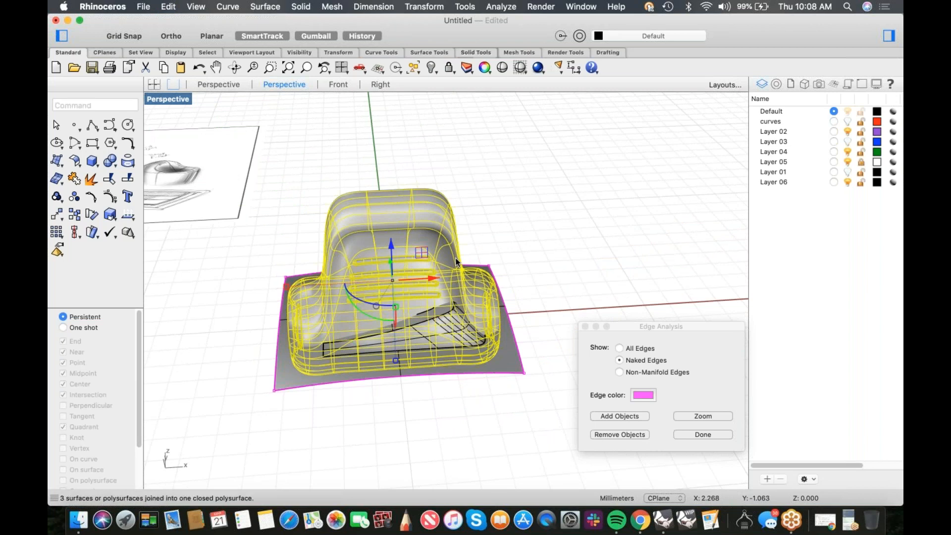
- Rotate the joined body by 90 degrees about the vertical axis
right_click_drag(501, 276, 515, 272)
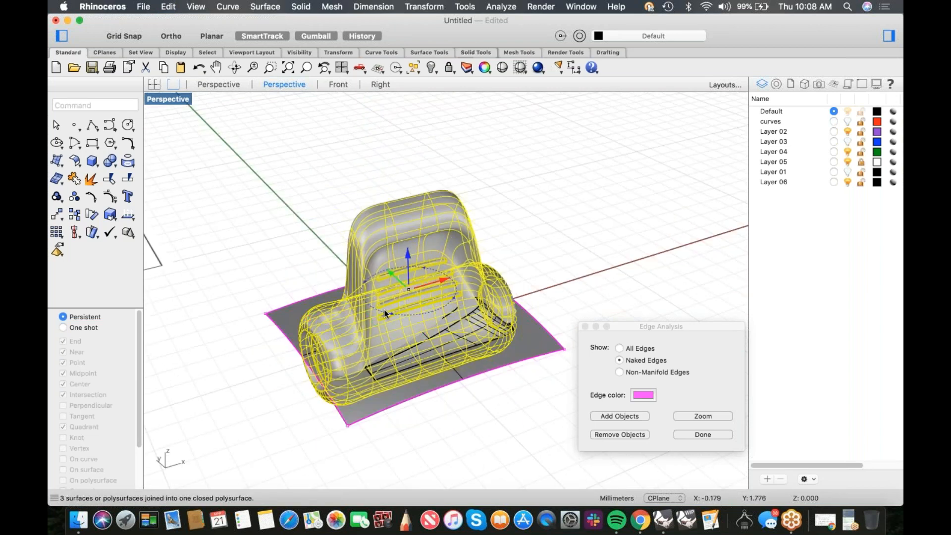
left_click(385, 309)
type("90")
key("Return")
- Scale the rotated body down uniformly to fit the sloped form on the base surface
right_click_drag(385, 308, 317, 298)
left_click_drag(289, 287, 371, 295, "shift")
right_click_drag(377, 292, 413, 266)
scroll(413, 266, "up", 5)
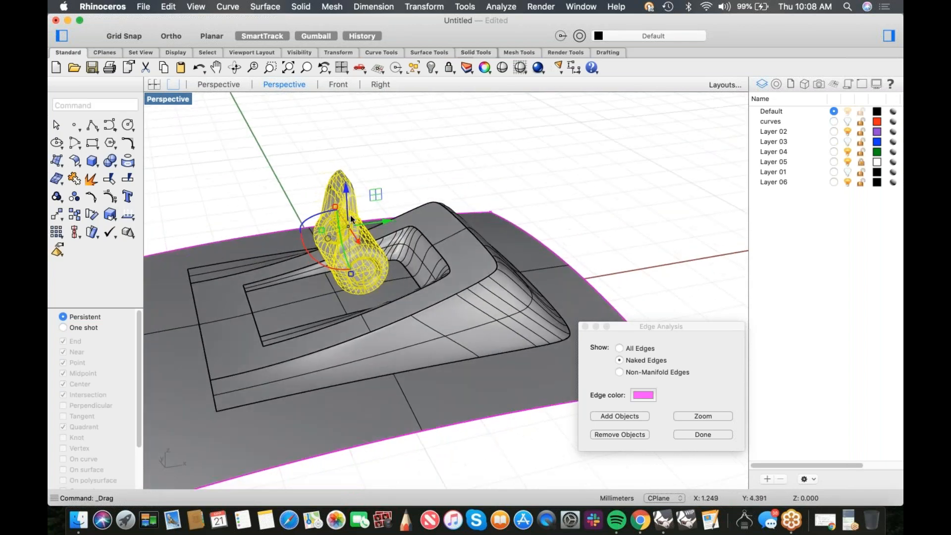
- Lower the ribbed body into the recess of the sloped form and position it leaning back toward the raised end
left_click_drag(350, 204, 351, 258)
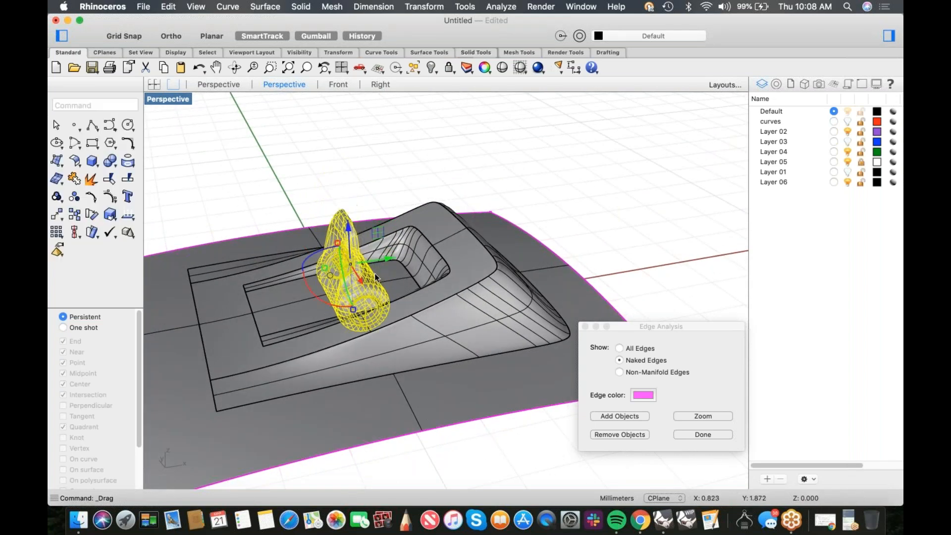
right_click_drag(378, 278, 328, 286)
left_click_drag(328, 286, 396, 238)
key("Escape")
- Scale the ribbed body slightly narrower across its width so it fits between the side walls of the recess
right_click_drag(375, 217, 446, 251)
scroll(396, 296, "up", 3)
left_click(395, 305)
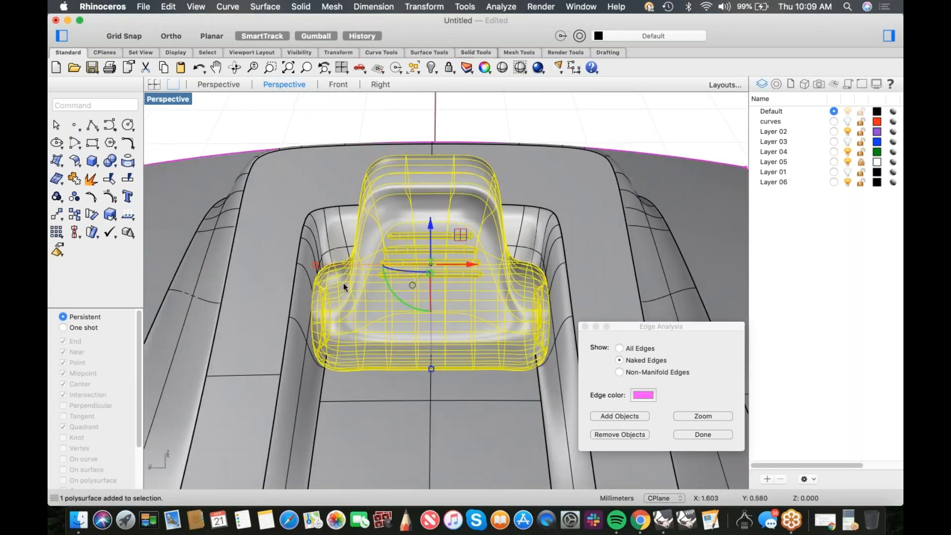
left_click_drag(320, 271, 334, 265)
right_click_drag(432, 350, 446, 216)
key("Escape")
- Nudge the ribbed body slightly down and back within the recess, keeping it centred between the side walls
left_click(445, 216)
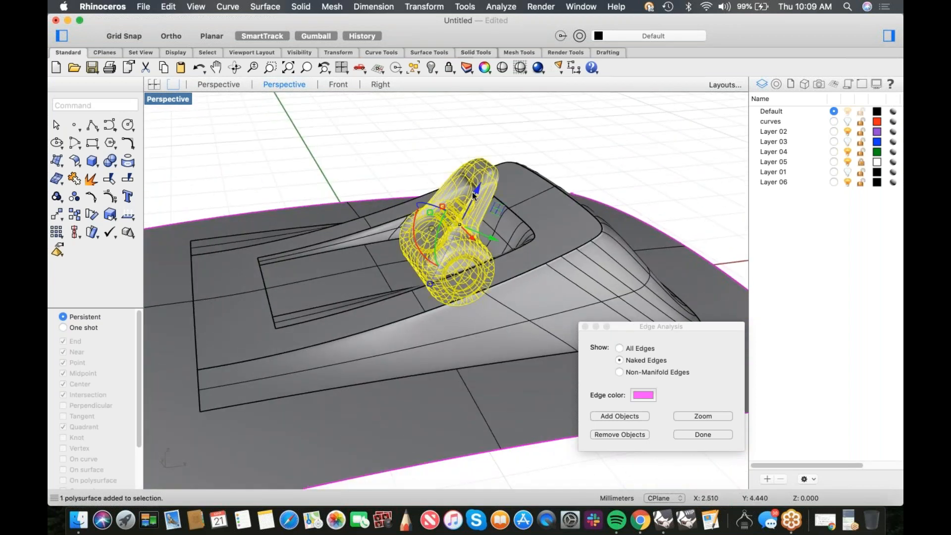
mouse_move(498, 208)
left_mouse_down()
mouse_move(510, 214)
mouse_move(504, 221)
left_mouse_up()
left_click(387, 164)
right_click_drag(387, 164, 488, 201)
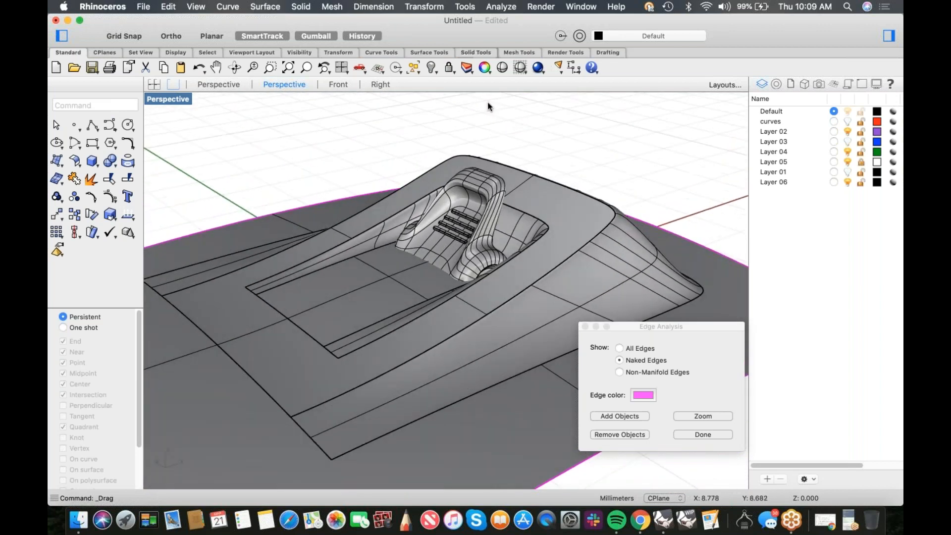
- Preview the model with Shade and examine from several angles how the ribbed body sits in the recess
left_click(502, 70)
scroll(471, 162, "down", 5)
mouse_move(472, 162)
right_mouse_down()
mouse_move(503, 206)
mouse_move(562, 178)
mouse_move(472, 200)
mouse_move(497, 213)
right_mouse_up()
scroll(424, 226, "up", 5)
mouse_move(424, 226)
right_mouse_down()
mouse_move(454, 231)
mouse_move(343, 229)
mouse_move(382, 227)
mouse_move(424, 203)
mouse_move(409, 219)
mouse_move(329, 204)
mouse_move(540, 238)
mouse_move(483, 203)
right_mouse_up()
scroll(437, 203, "down", 5)
scroll(523, 227, "up", 5)
scroll(484, 203, "down", 4)
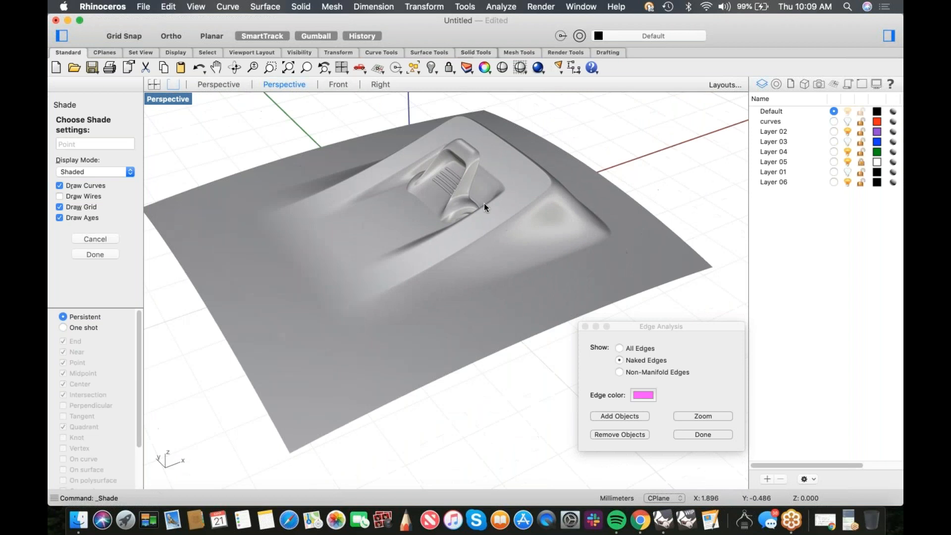
left_click(483, 203)
- Copy the ribbed body forward along the recess, placing the duplicate in front of the original toward the low end
left_click(463, 190)
left_click_drag(487, 169, 388, 205)
left_click(566, 154)
right_click_drag(516, 170, 529, 137)
- Preview both ribbed bodies with Shade and examine their fit and spacing inside the sloped form
left_click(502, 67)
right_click_drag(459, 166, 391, 292)
scroll(469, 204, "up", 6)
key("Escape")
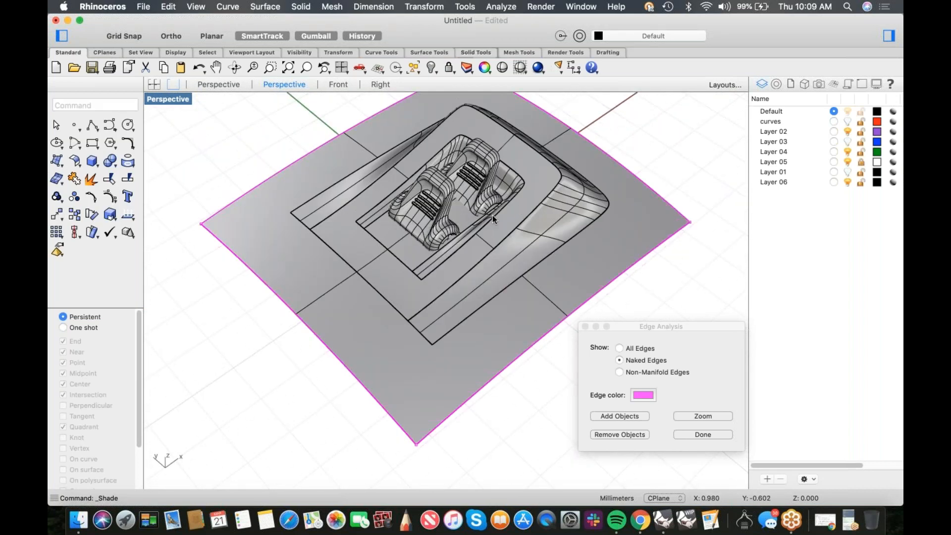
right_click_drag(280, 340, 317, 312)
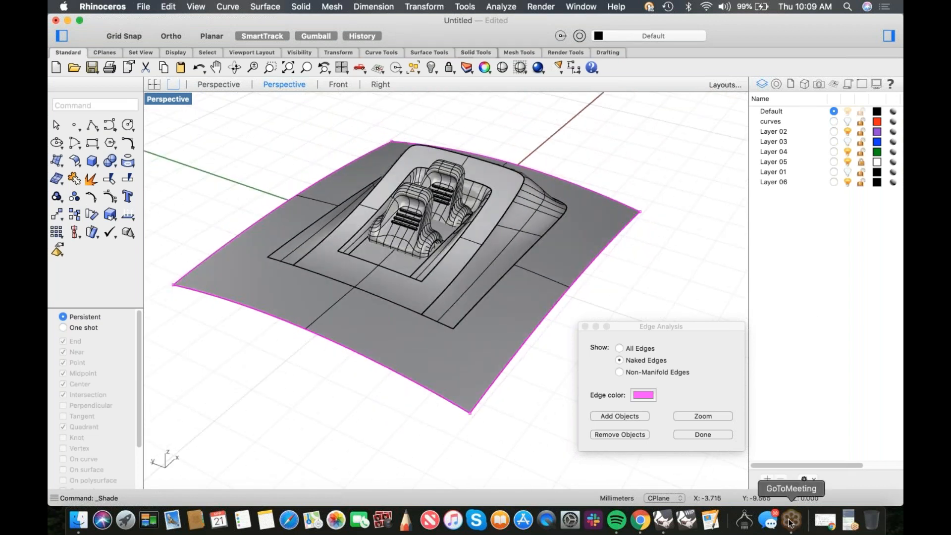
left_click(791, 520)
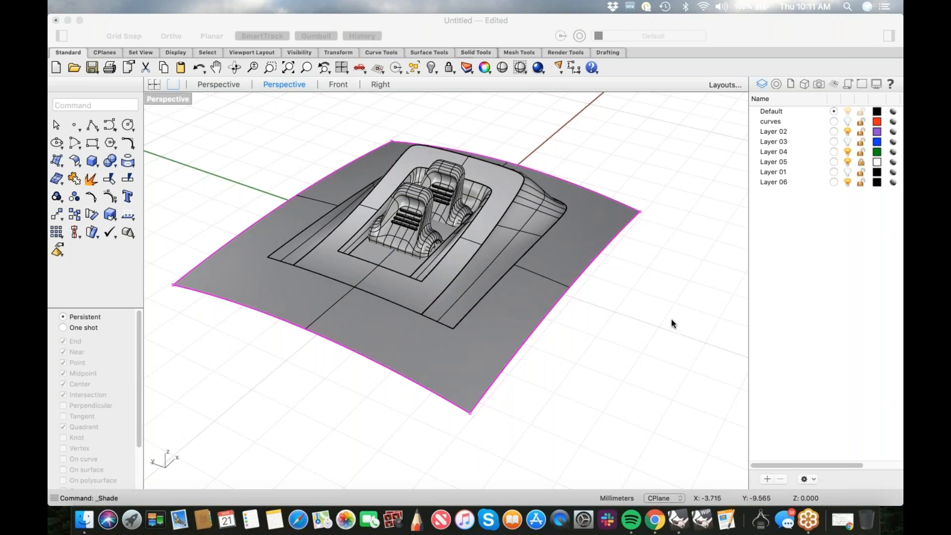
right_click_drag(637, 346, 621, 352)
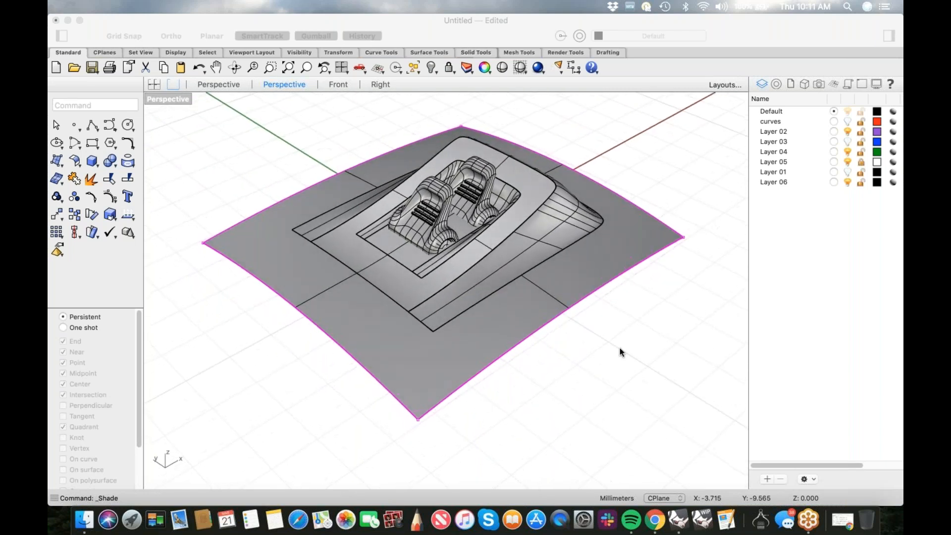